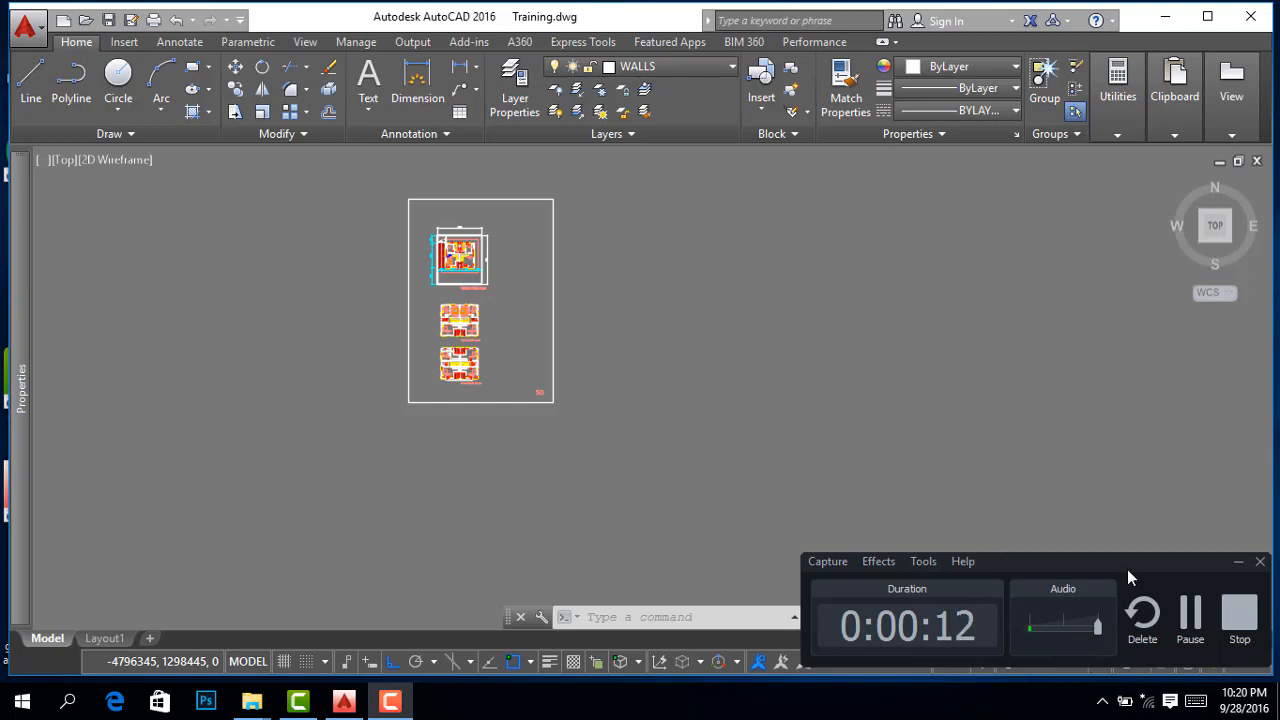
drag(1132, 561, 1130, 619)
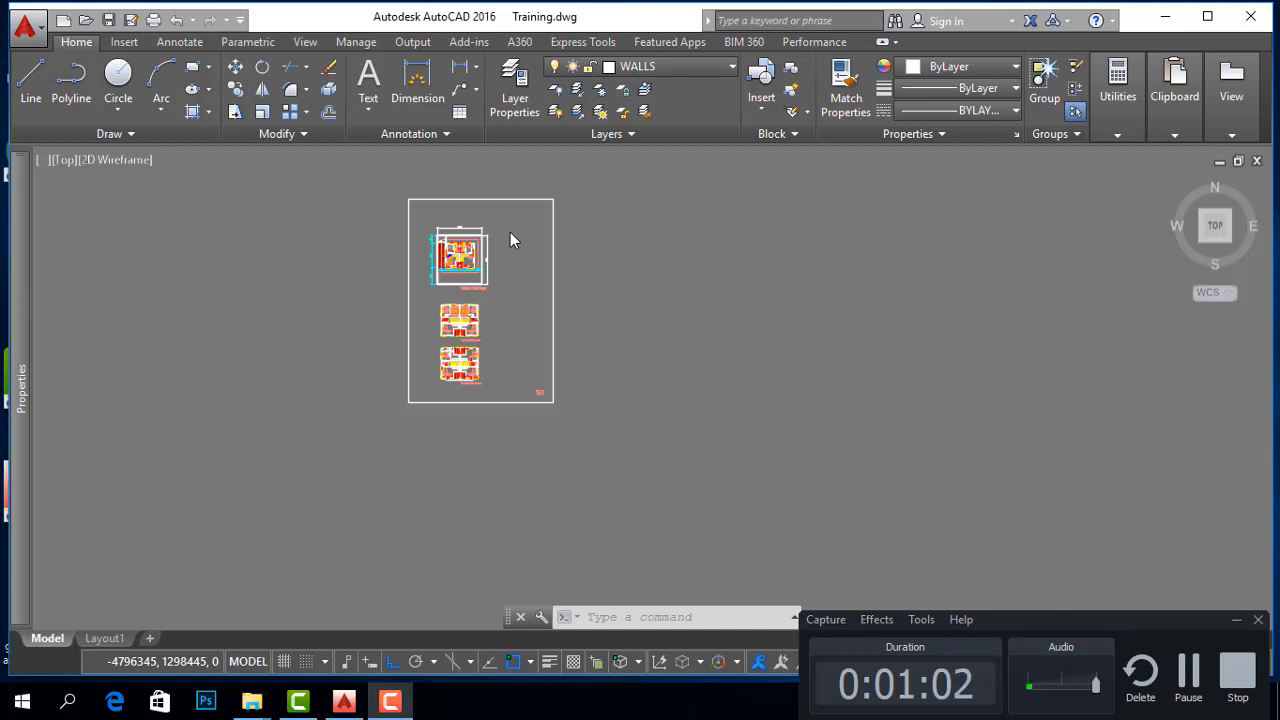
Examine the ground floor plan's room layout, parking, dimensions and plot boundary
scroll(509, 235, up, 4)
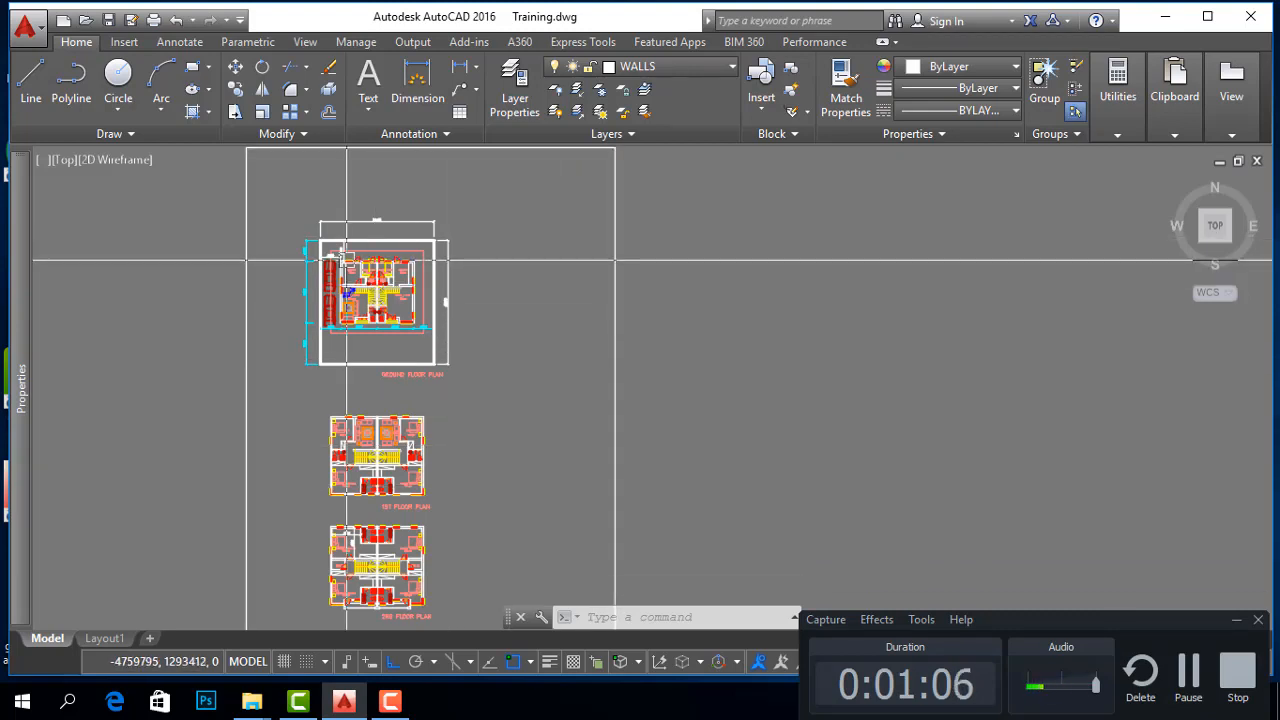
scroll(346, 260, up, 5)
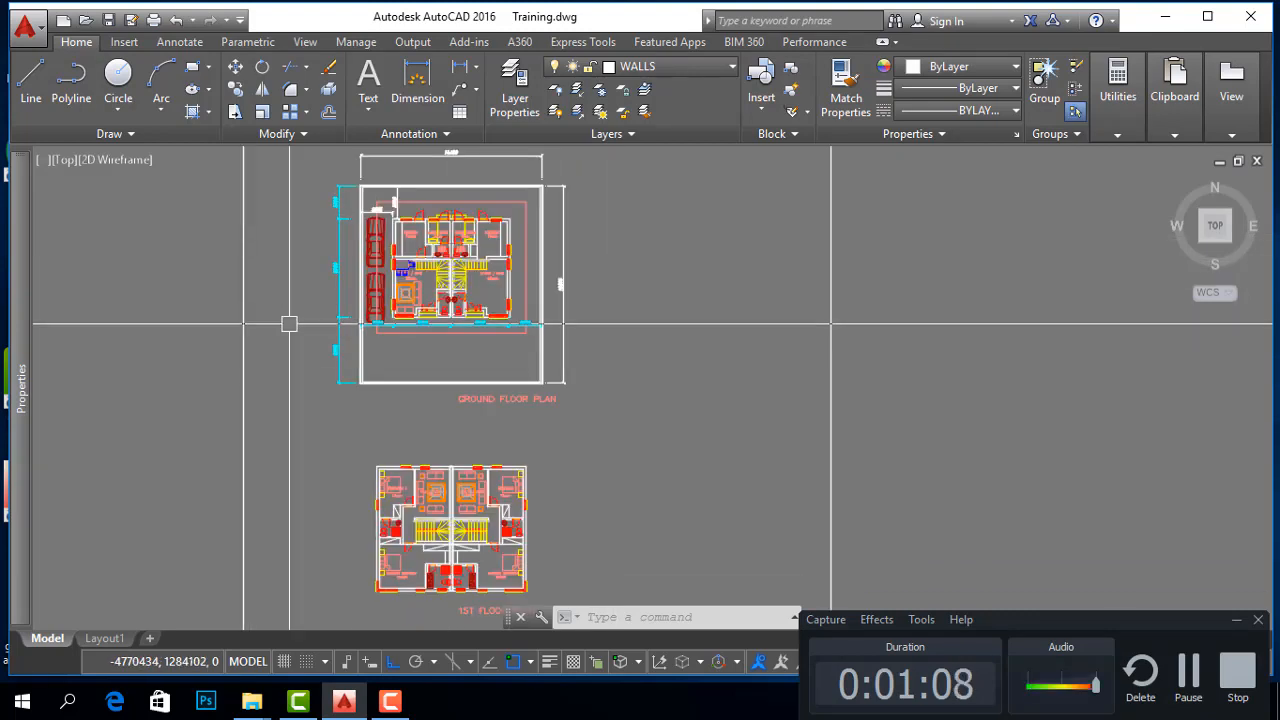
scroll(440, 230, down, 4)
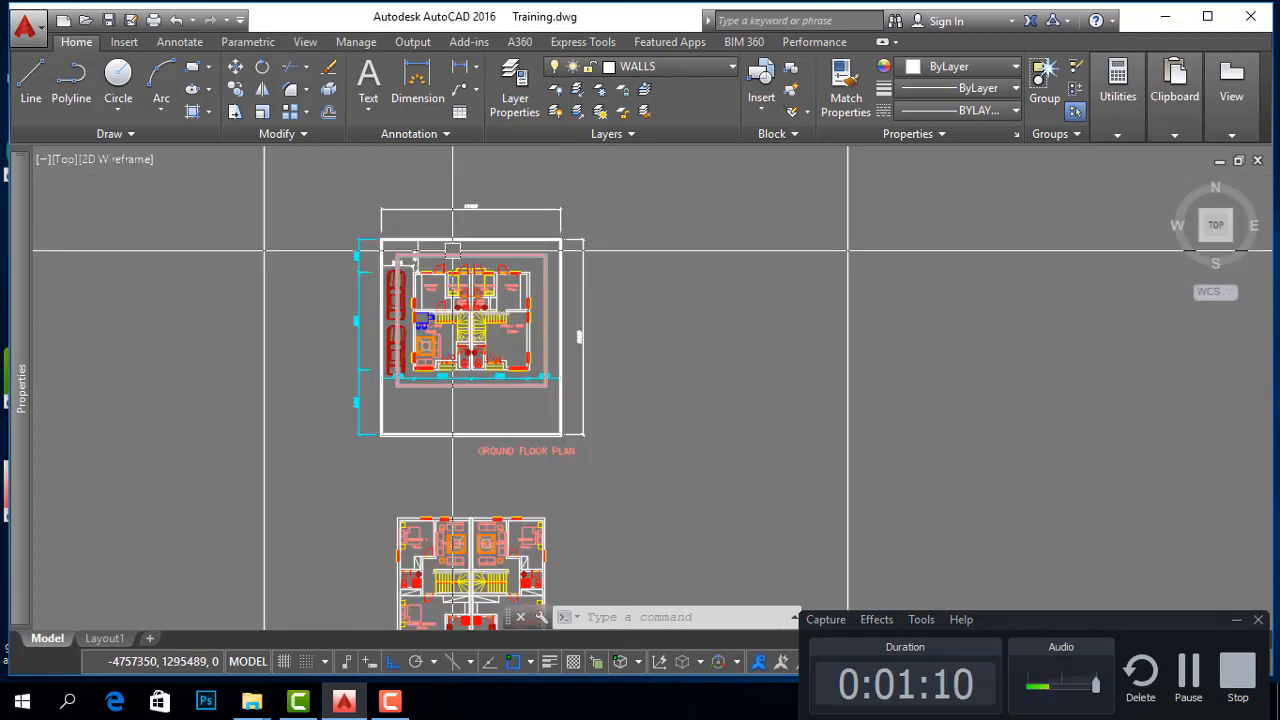
scroll(450, 235, up, 4)
scroll(463, 241, down, 4)
scroll(463, 245, up, 6)
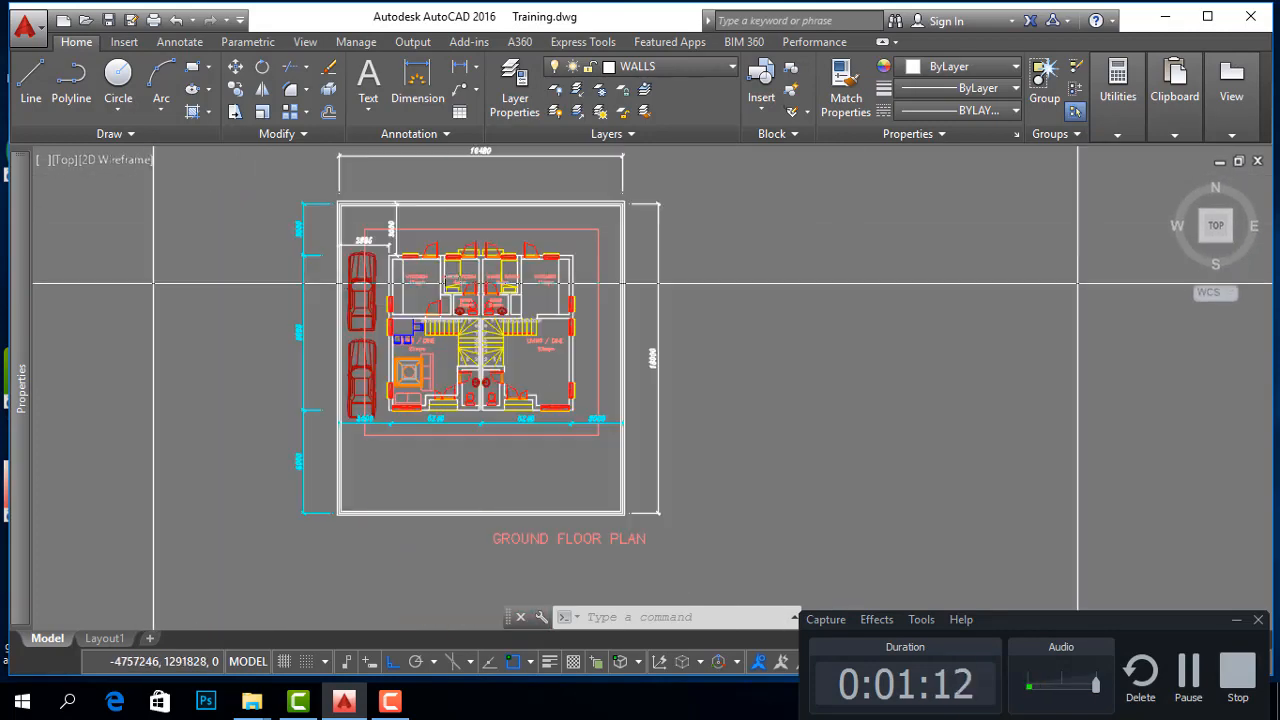
scroll(463, 247, up, 2)
scroll(468, 270, down, 5)
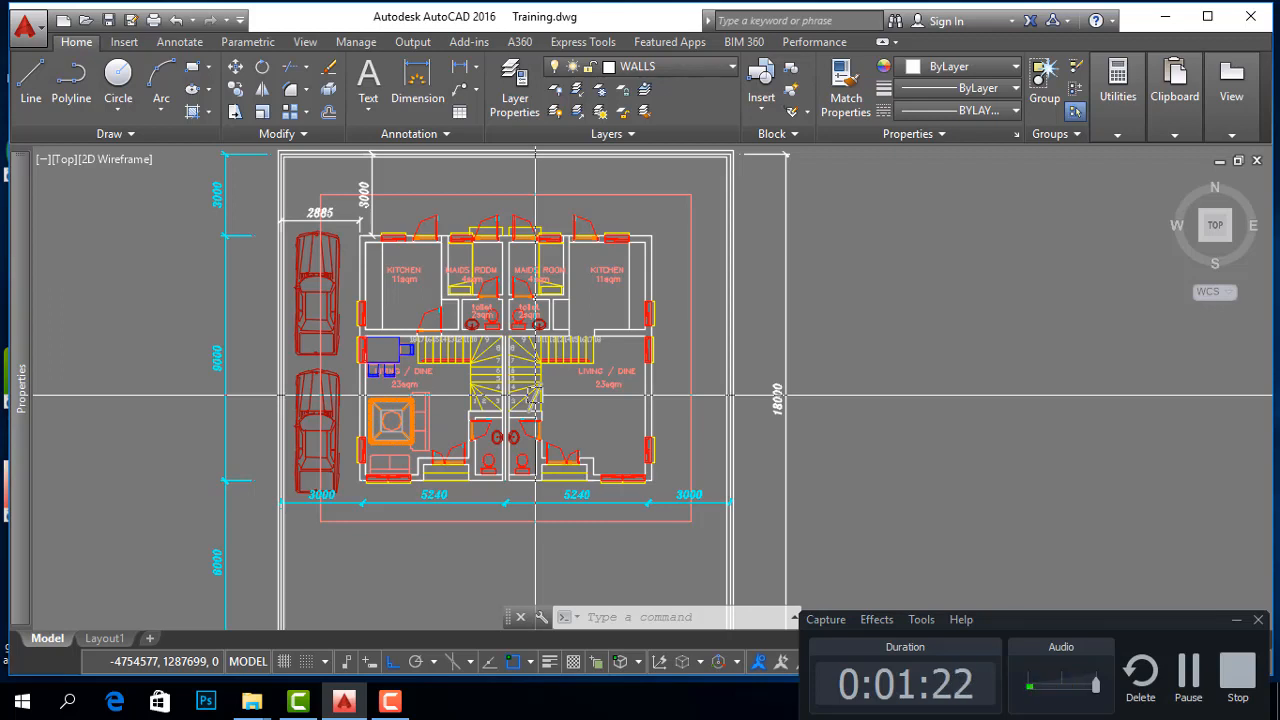
mouse_move(565, 283)
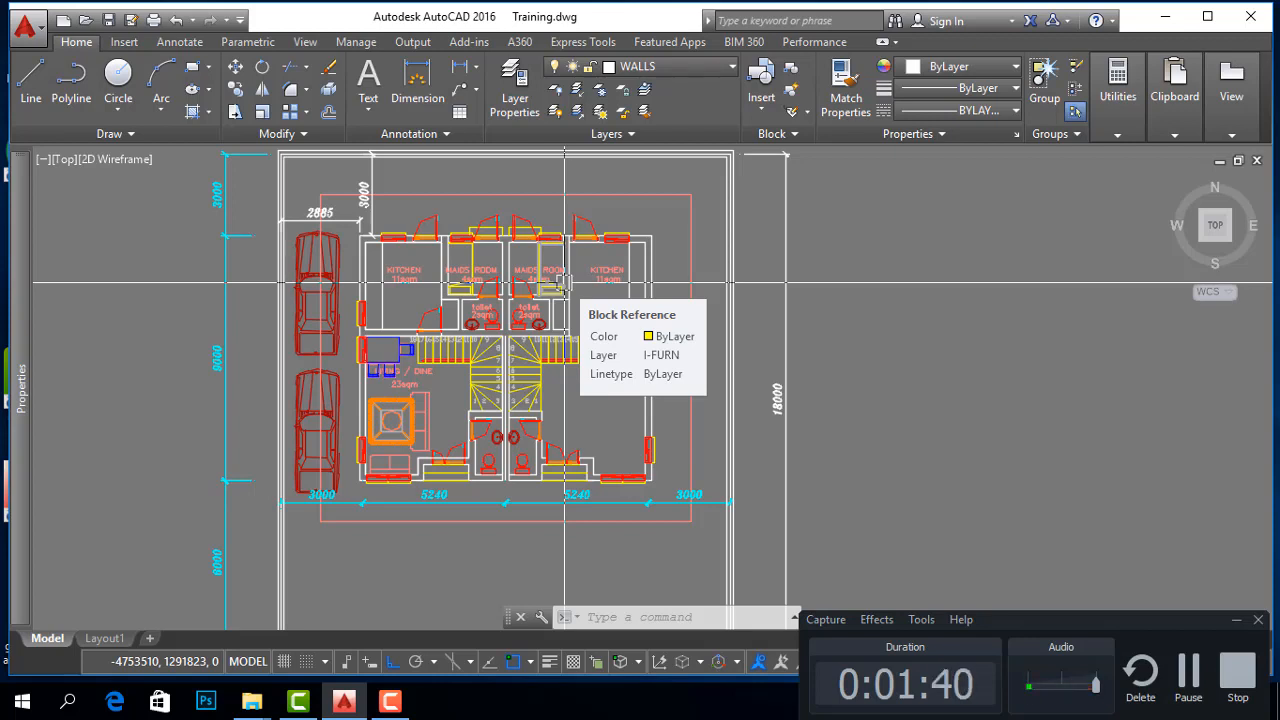
scroll(565, 285, down, 5)
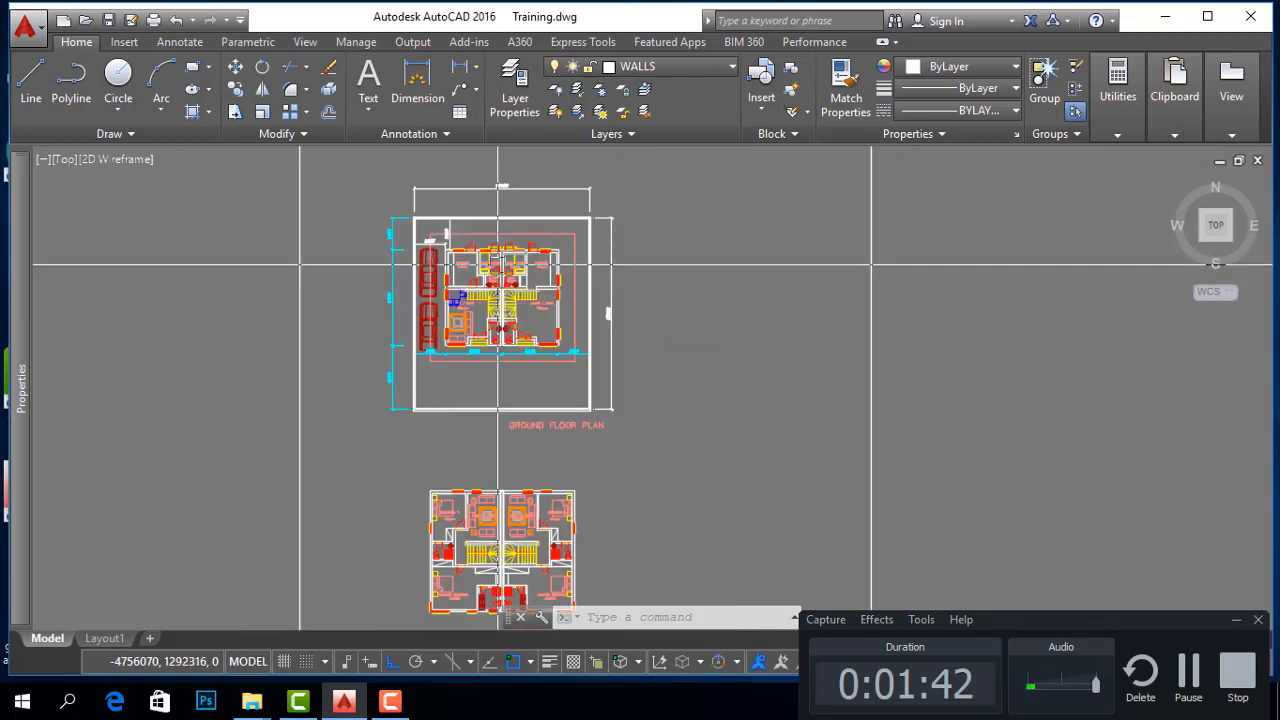
scroll(490, 271, up, 2)
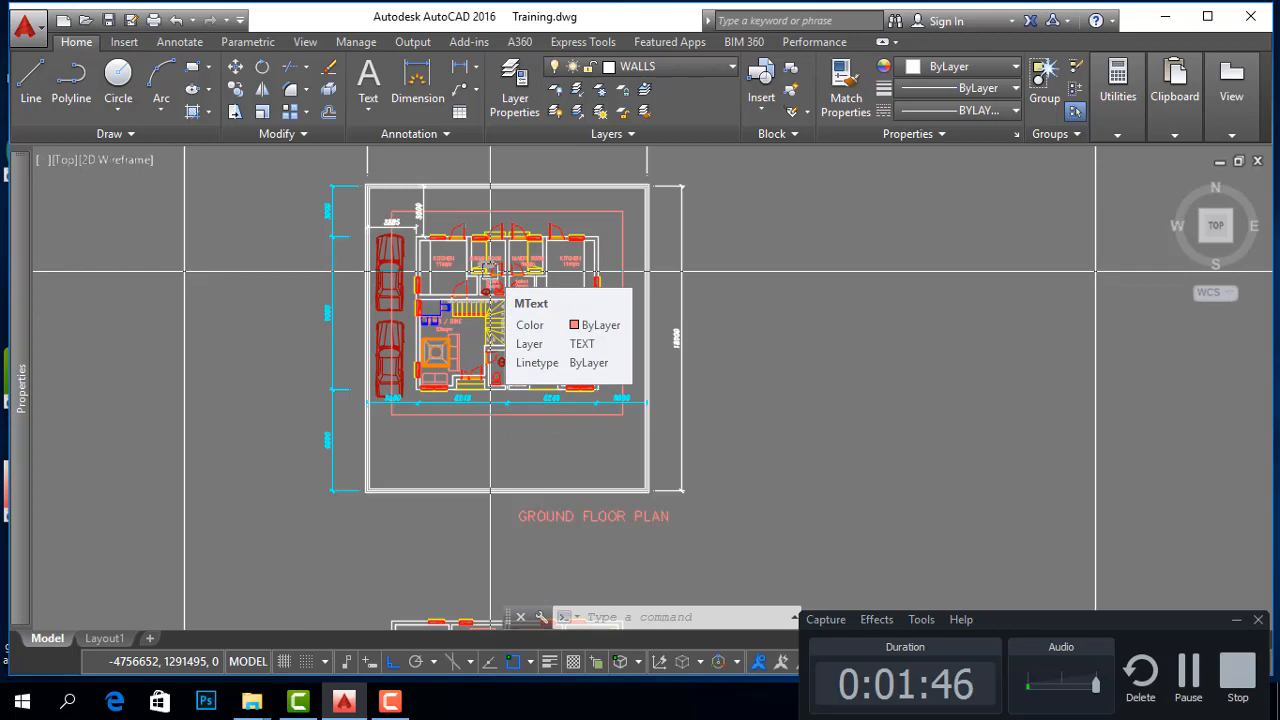
scroll(485, 268, up, 1)
scroll(470, 265, down, 3)
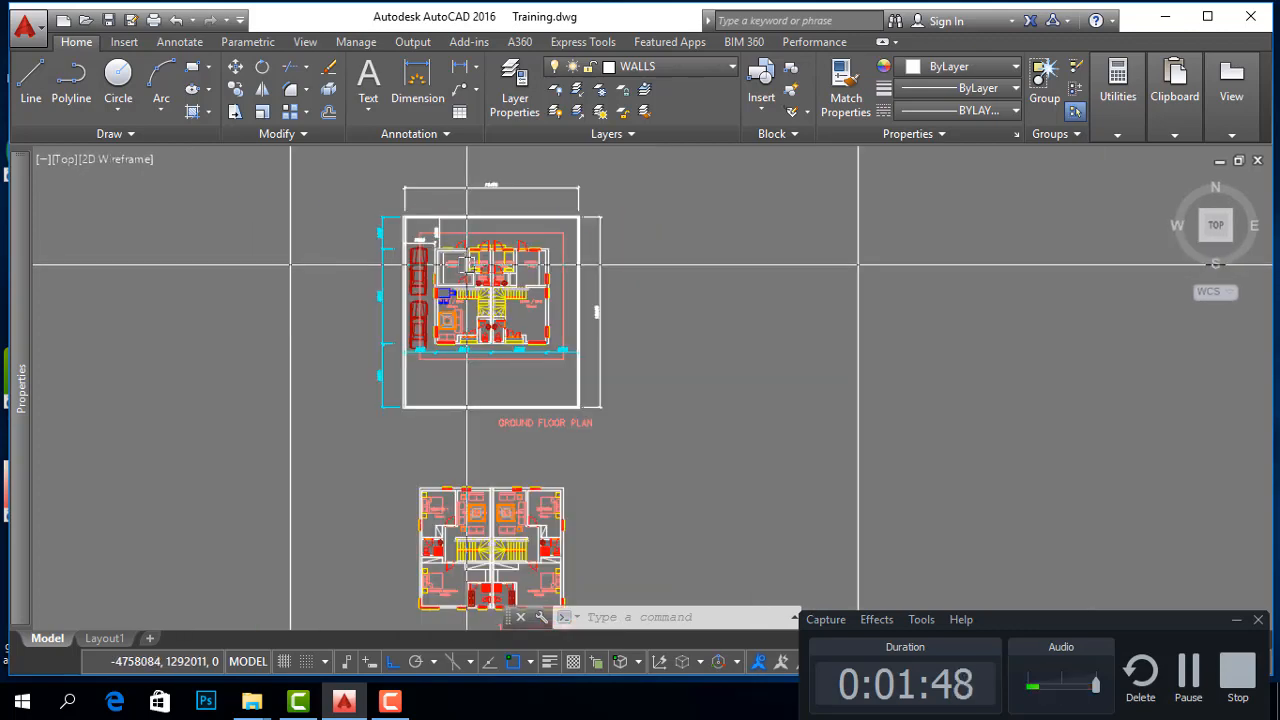
scroll(466, 266, up, 2)
scroll(485, 263, up, 2)
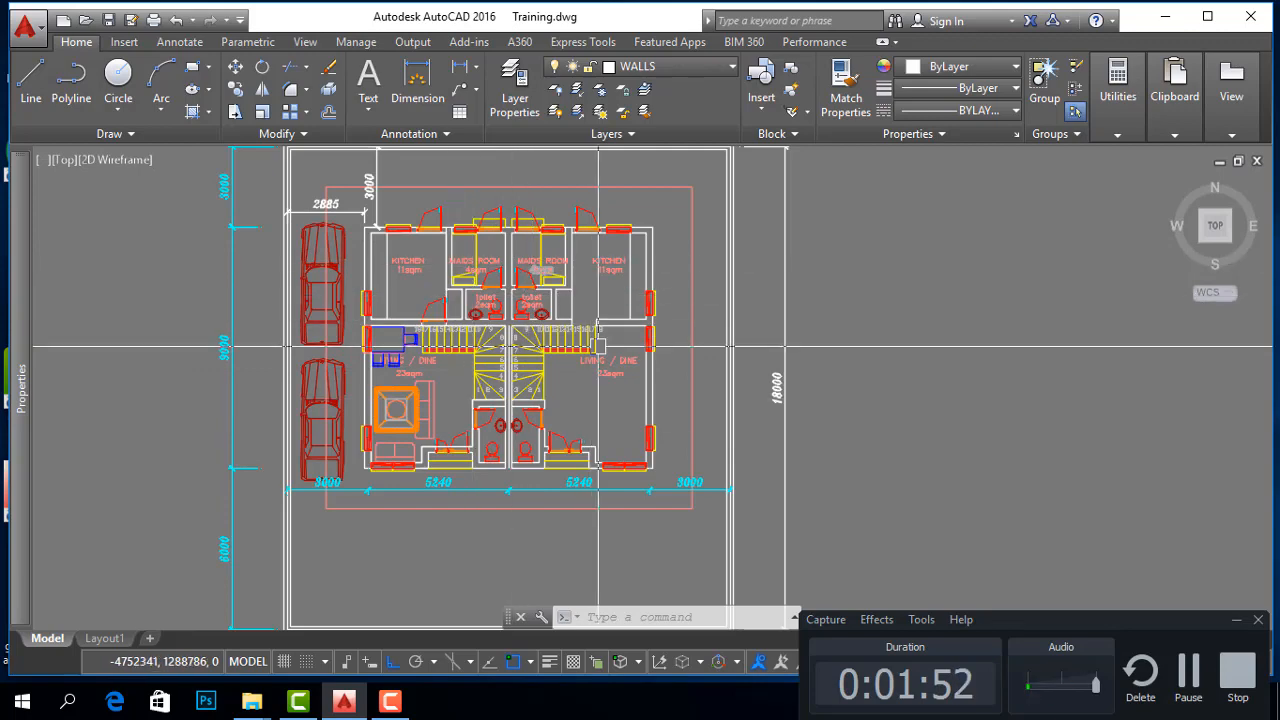
scroll(643, 343, down, 3)
scroll(600, 331, up, 2)
scroll(549, 318, down, 2)
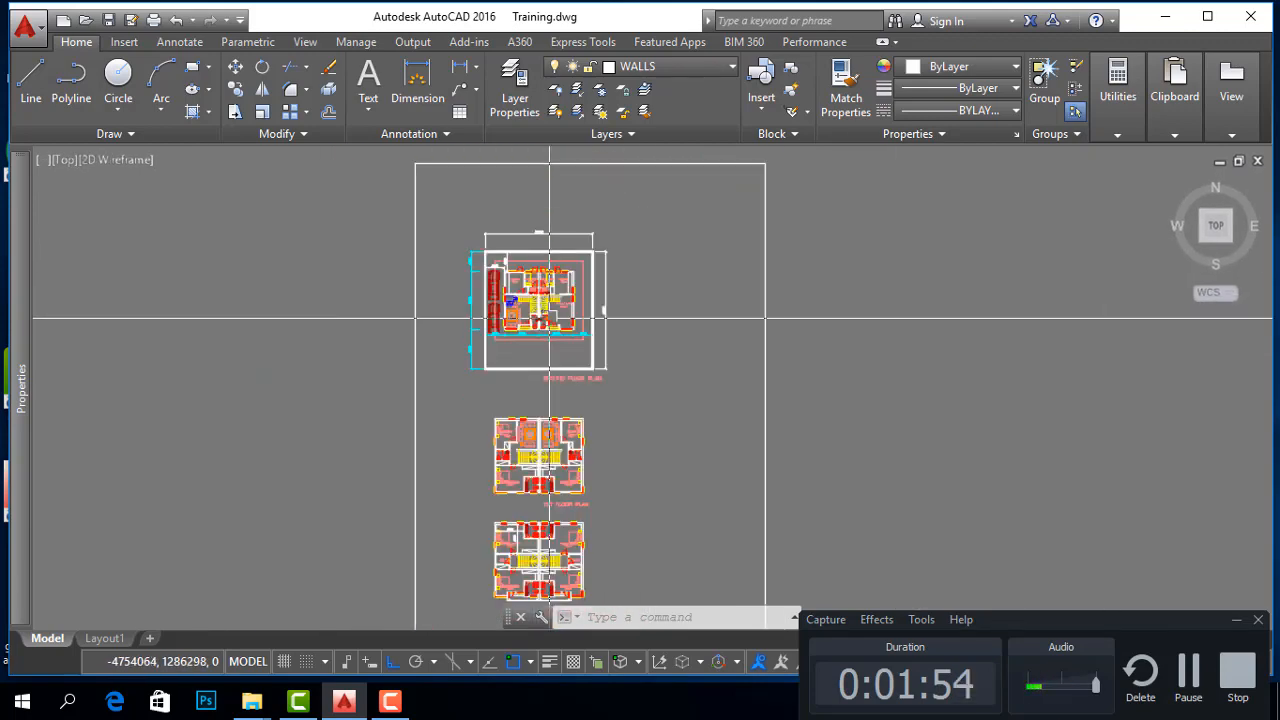
Examine the 1st and 2nd floor plans, including their bedrooms, bathrooms and stairs, within the sheet frame
scroll(551, 425, up, 5)
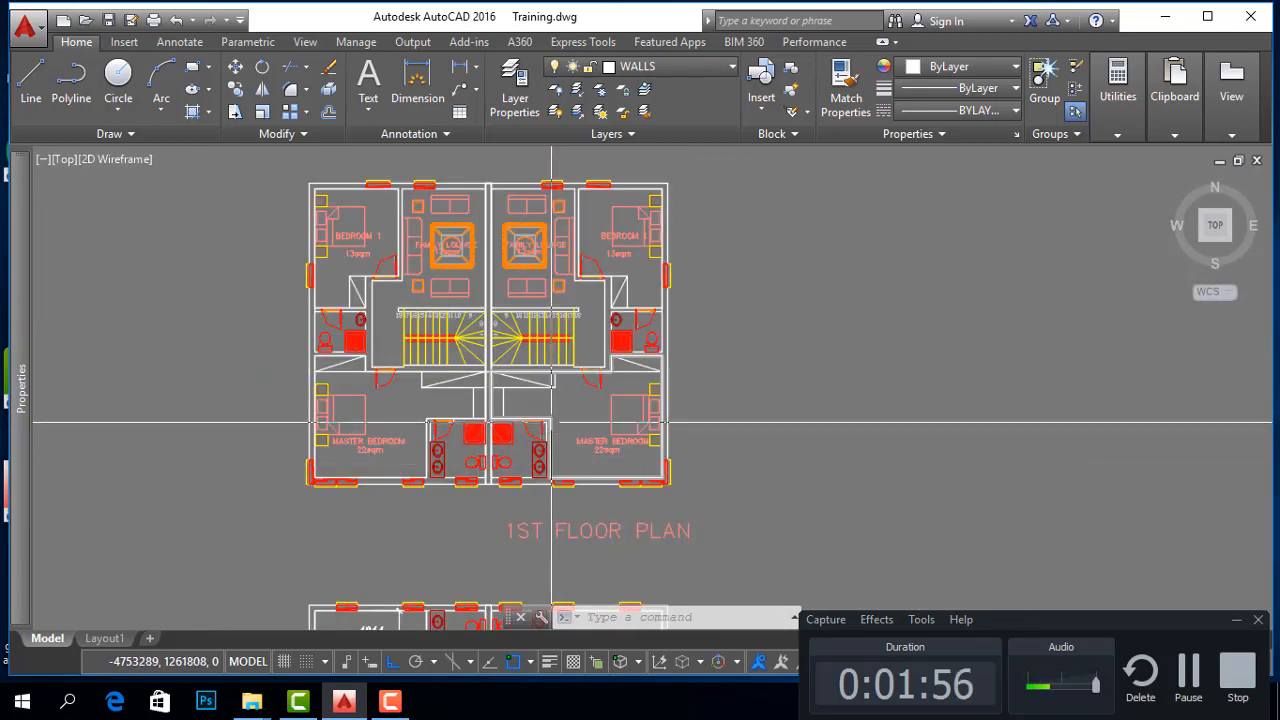
scroll(551, 415, down, 5)
scroll(540, 490, up, 3)
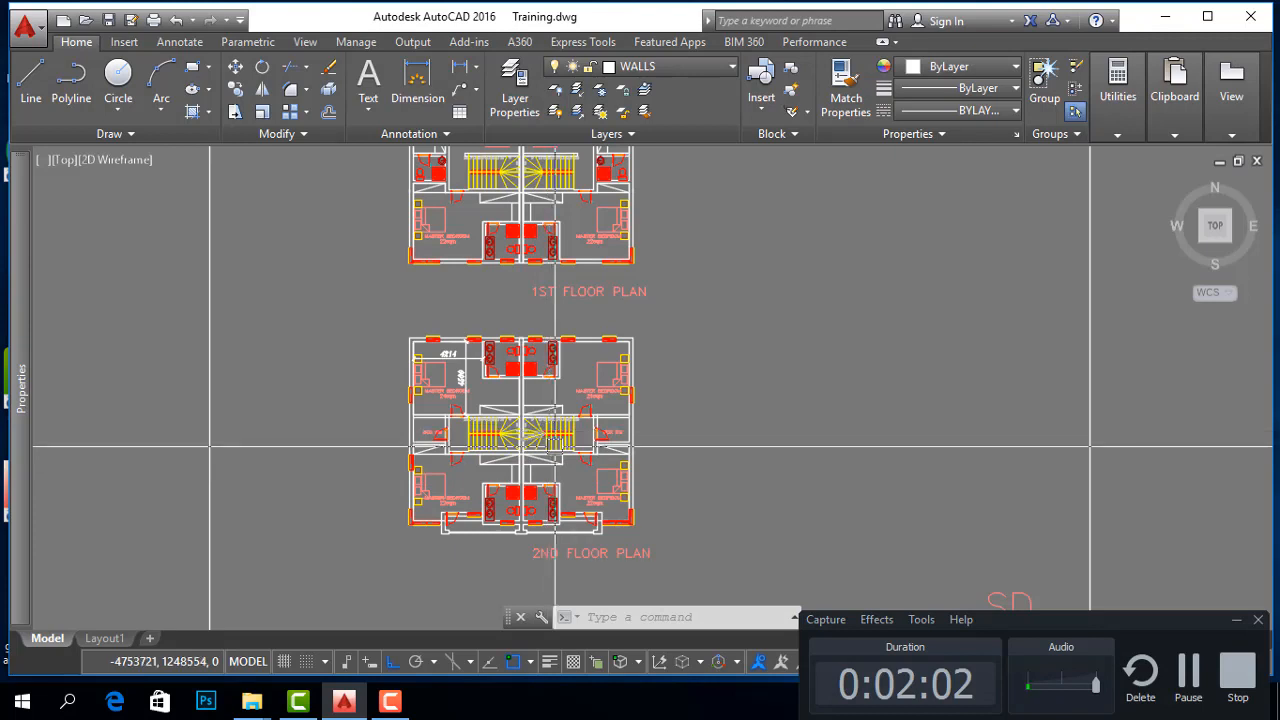
scroll(530, 462, down, 5)
scroll(575, 357, up, 2)
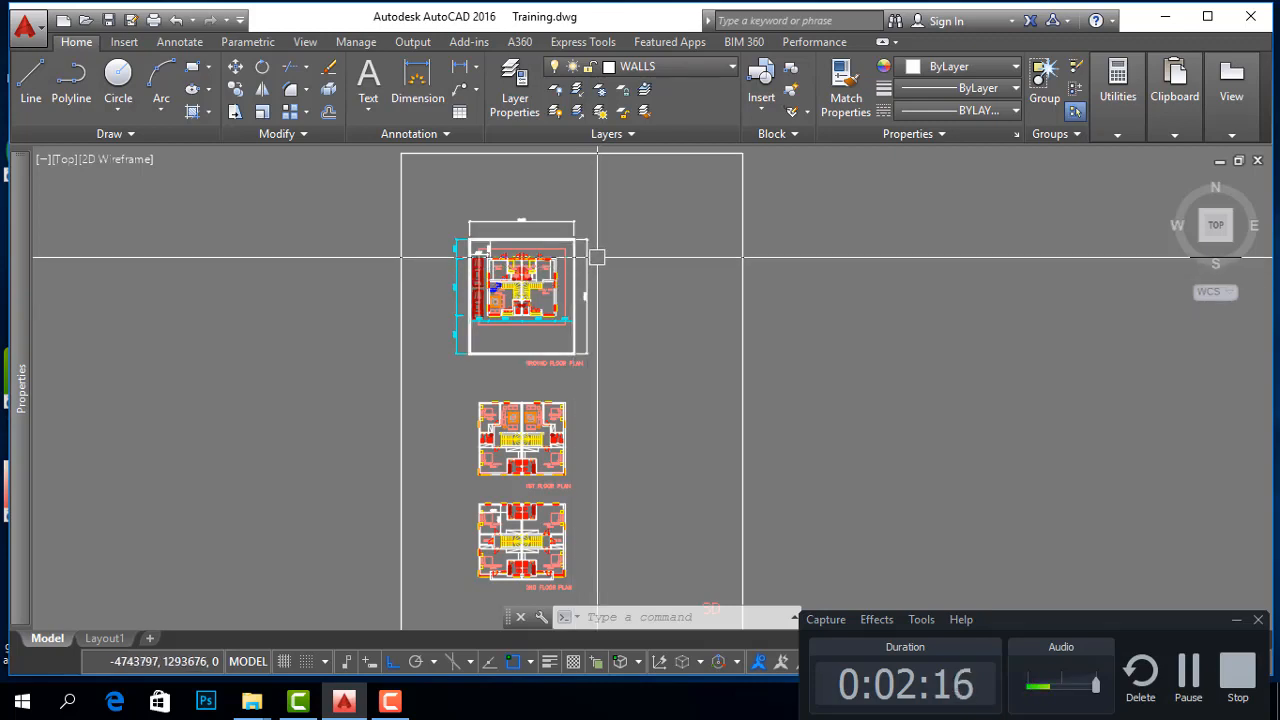
scroll(594, 245, down, 4)
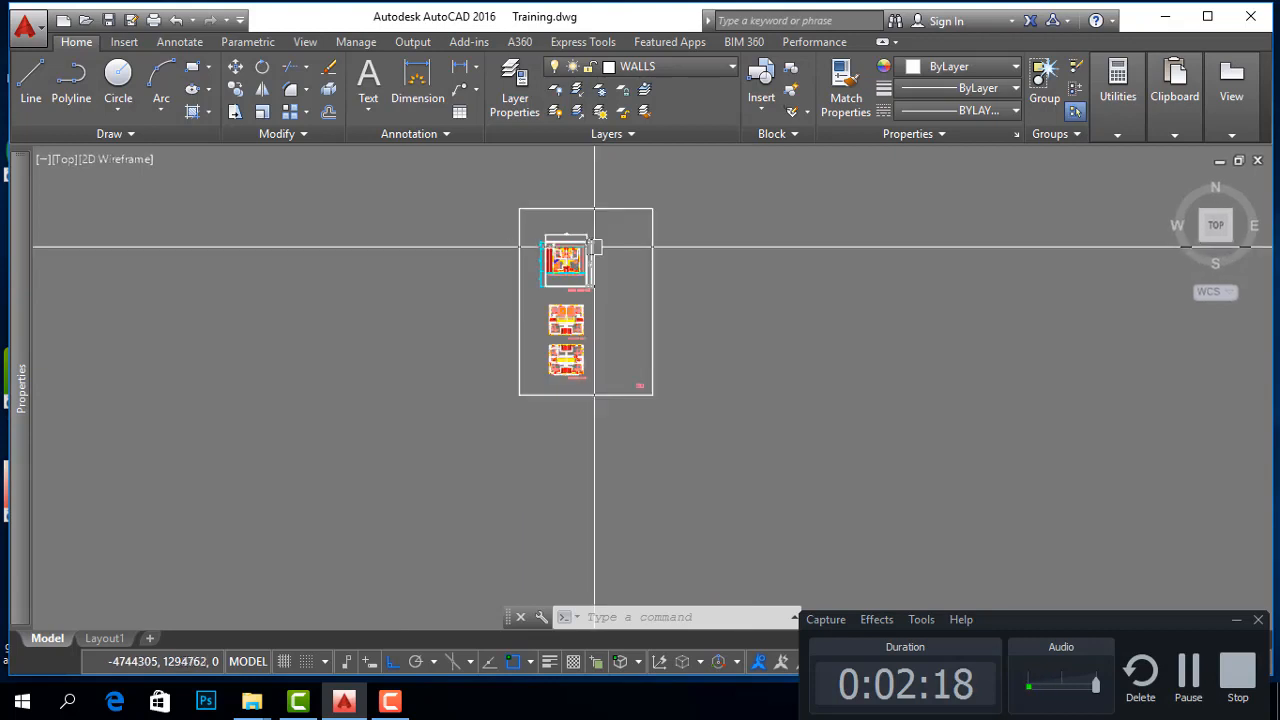
scroll(594, 243, up, 5)
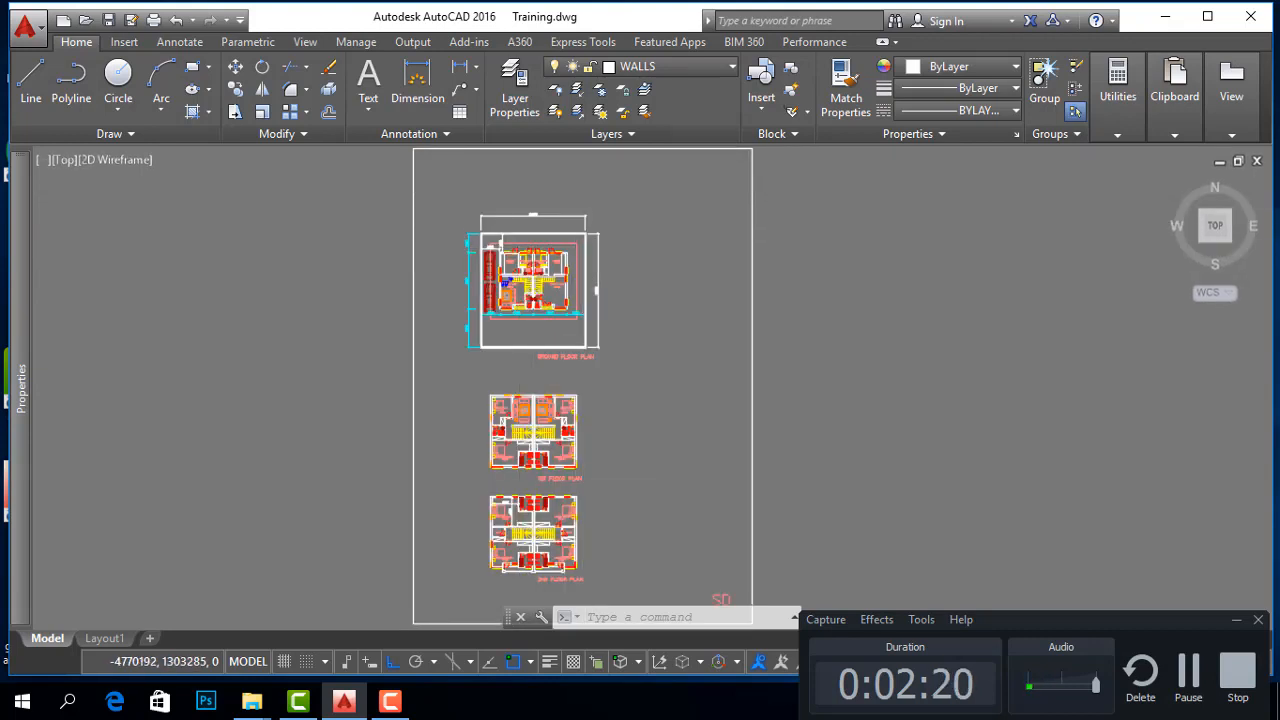
scroll(514, 341, down, 2)
click(441, 190)
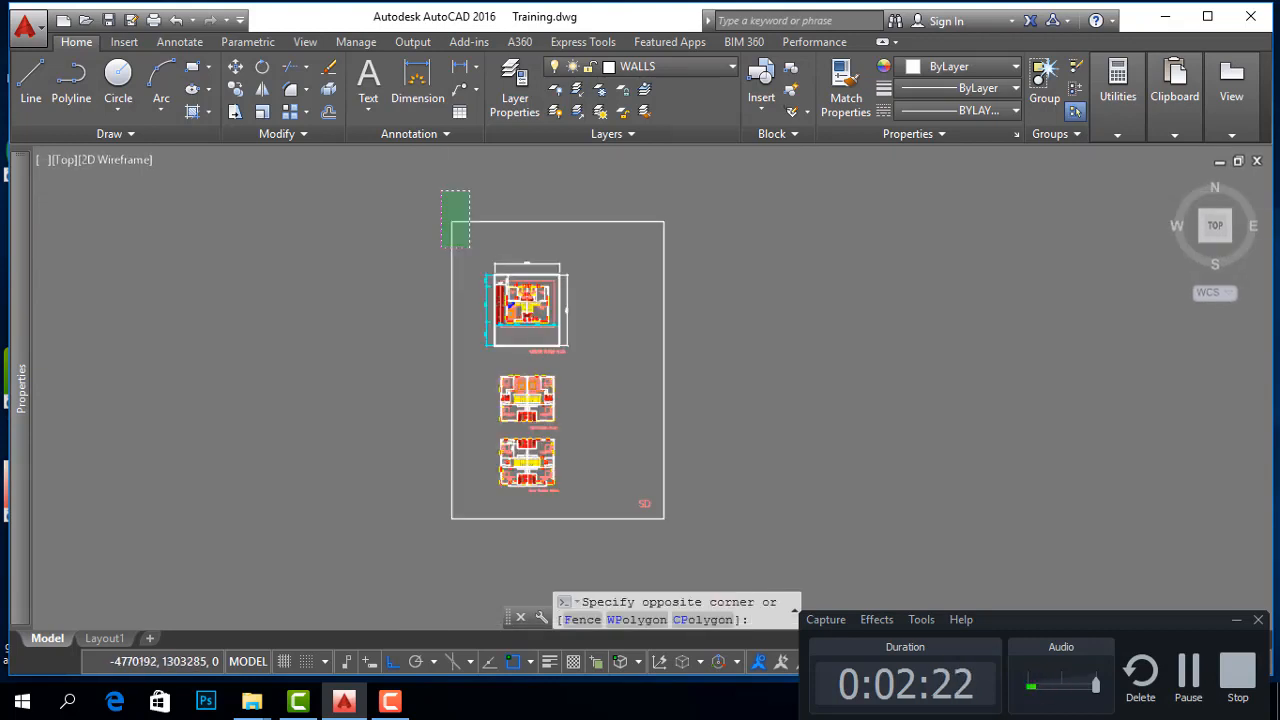
click(470, 247)
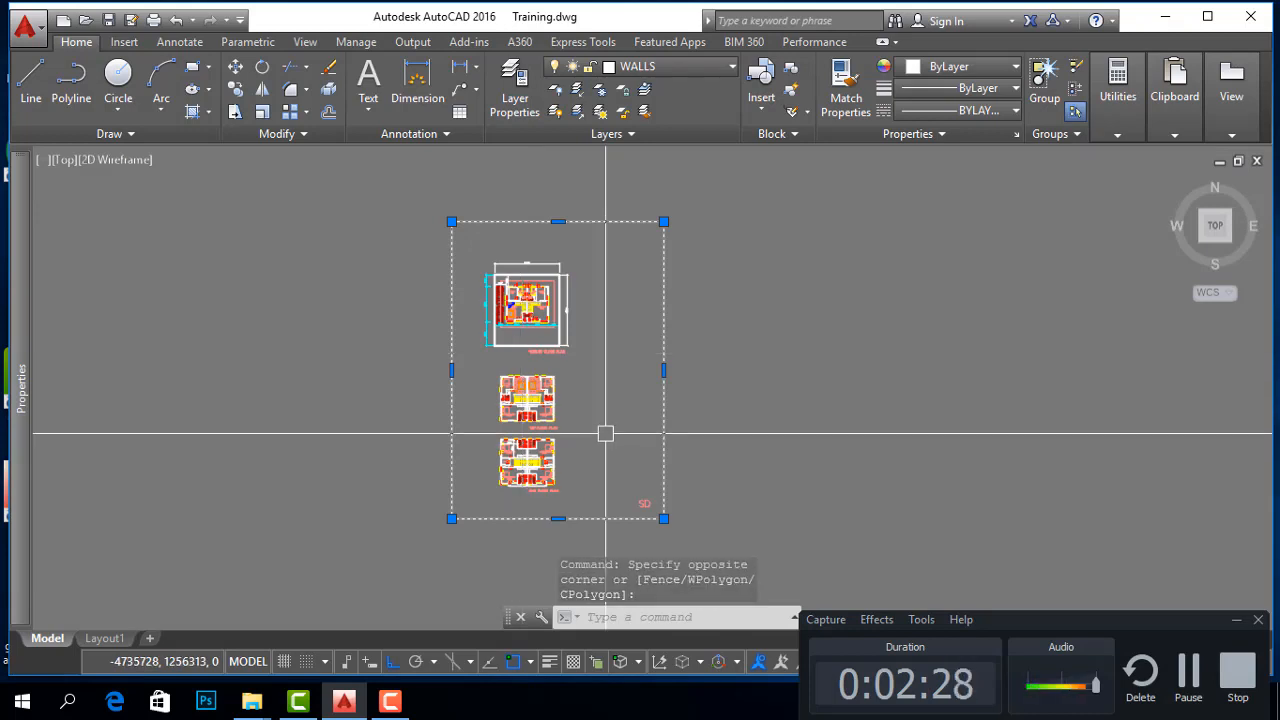
key(Escape)
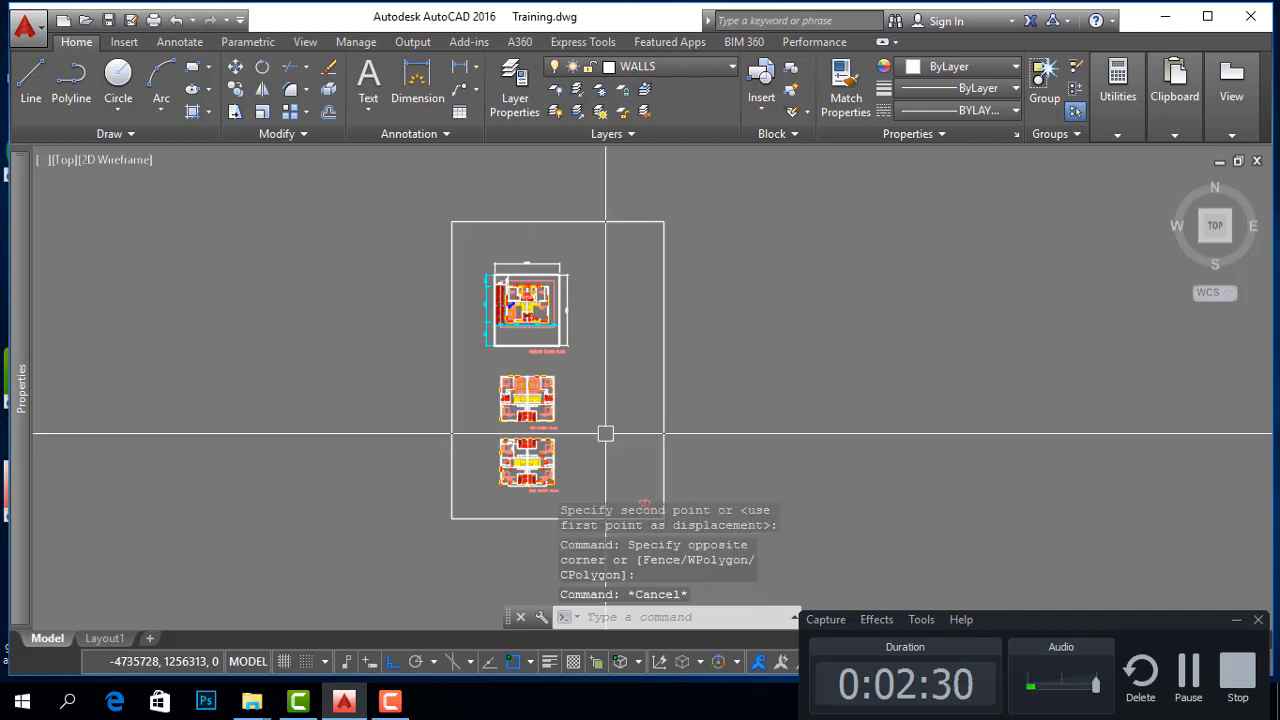
Copy the ground, 1st and 2nd floor plans horizontally into the empty space to the right of the sheet frame
click(467, 244)
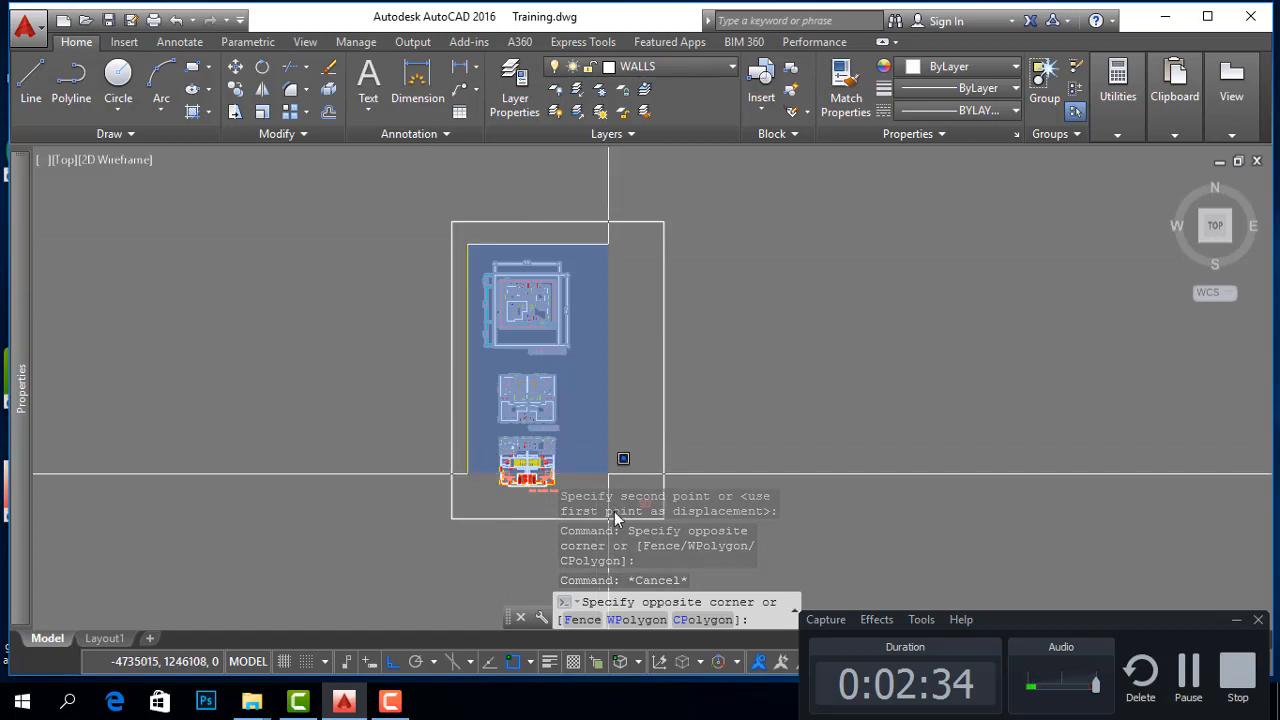
scroll(596, 487, down, 3)
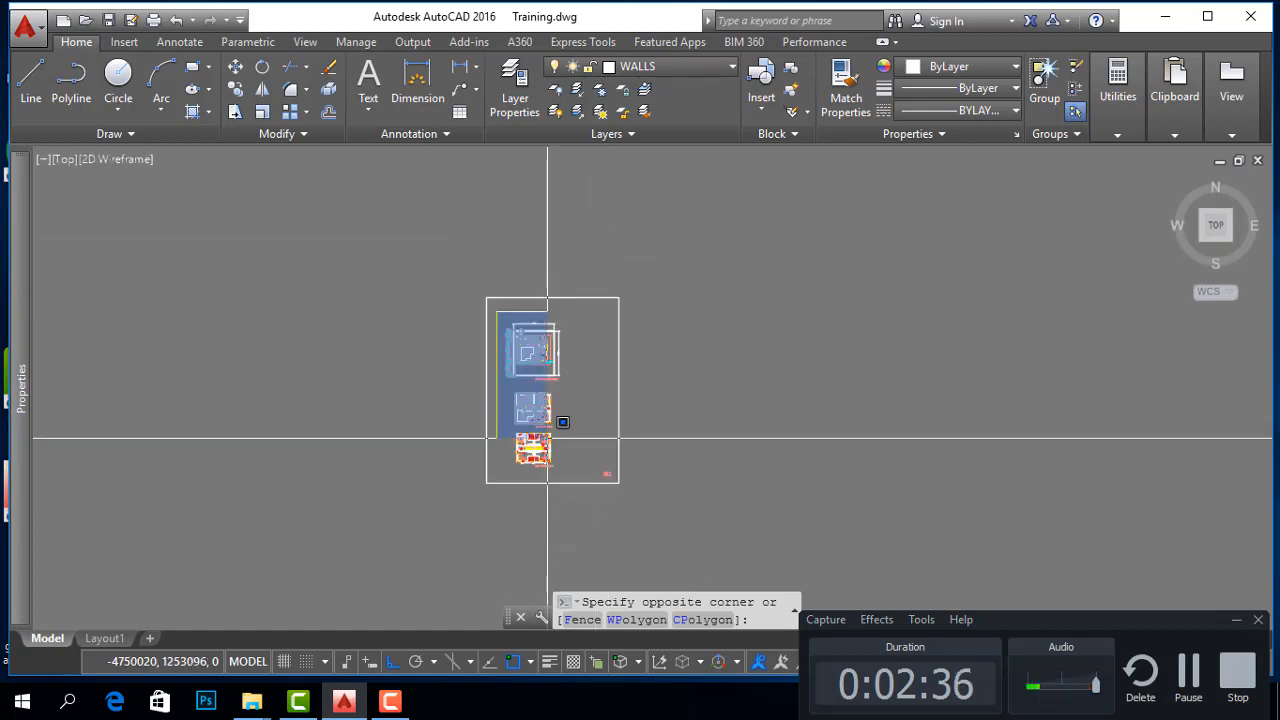
click(578, 483)
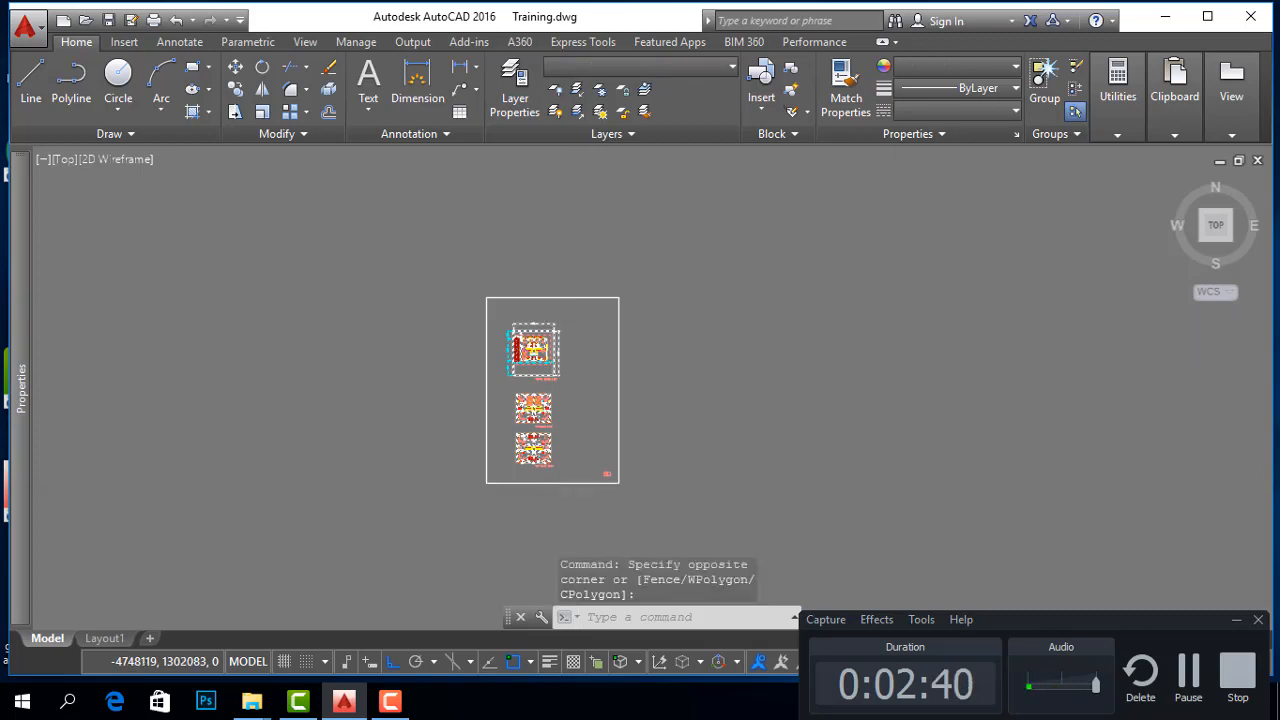
right_click(553, 254)
click(614, 412)
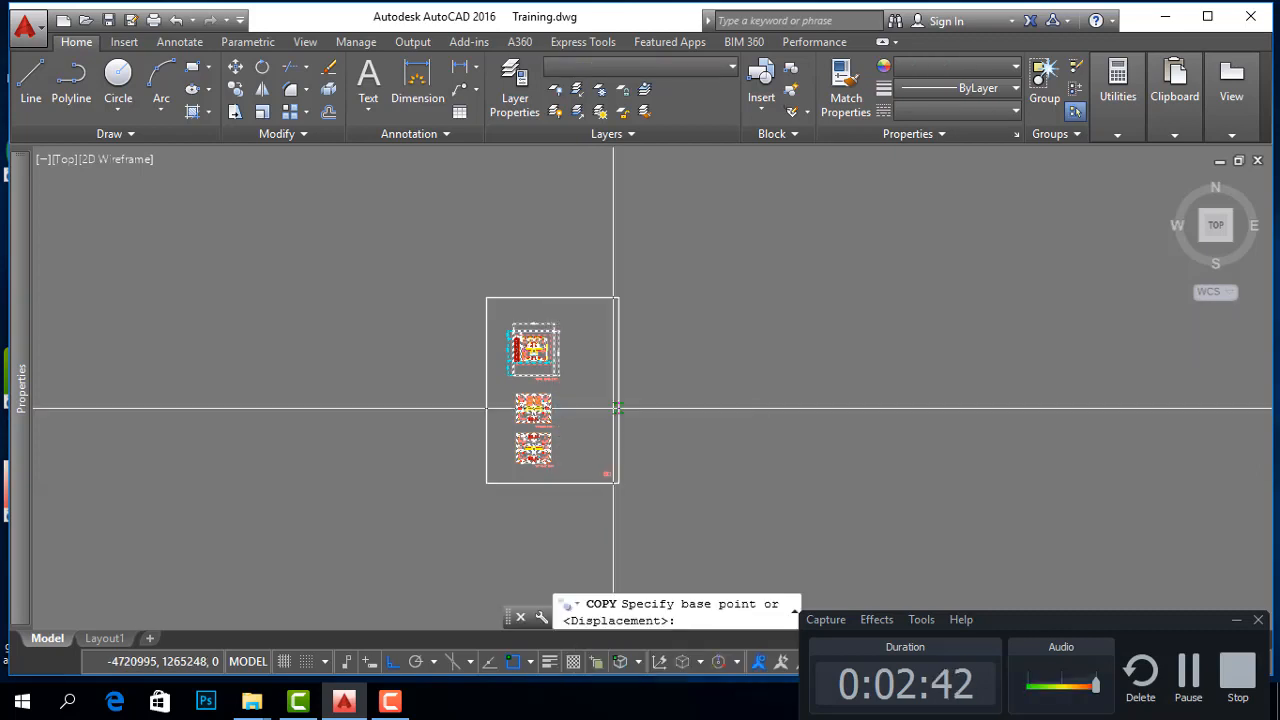
click(537, 392)
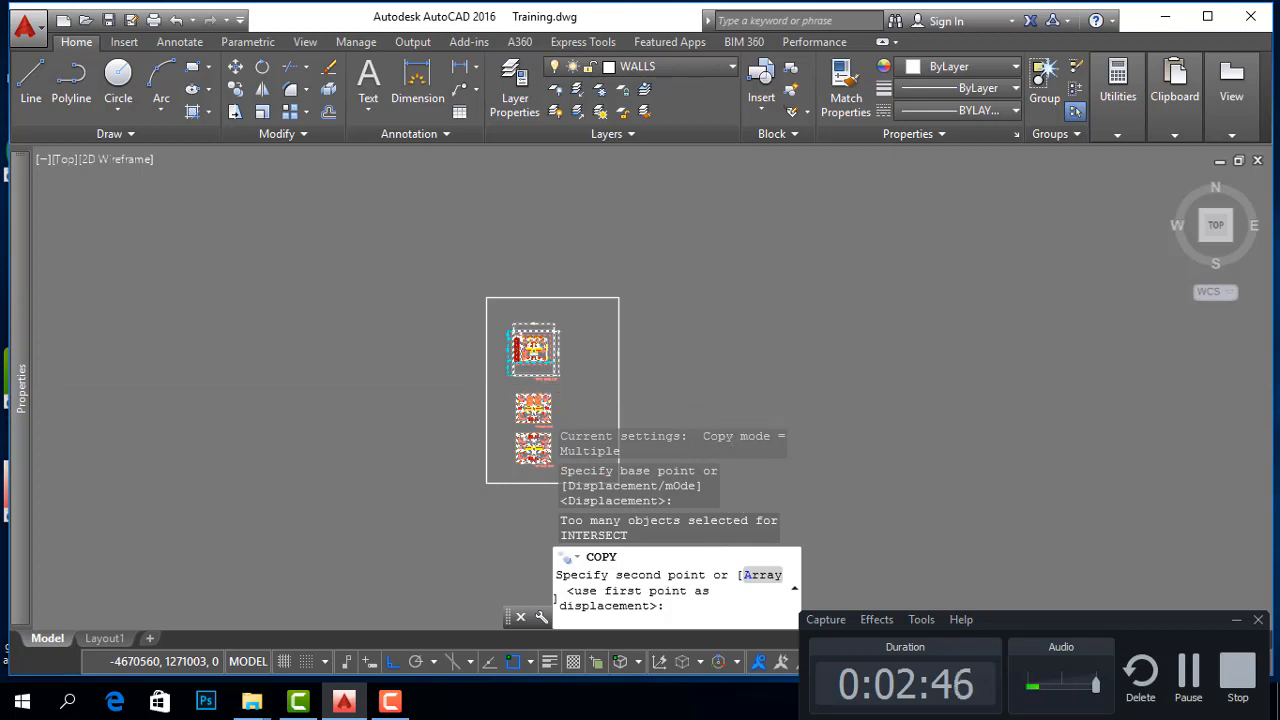
click(735, 349)
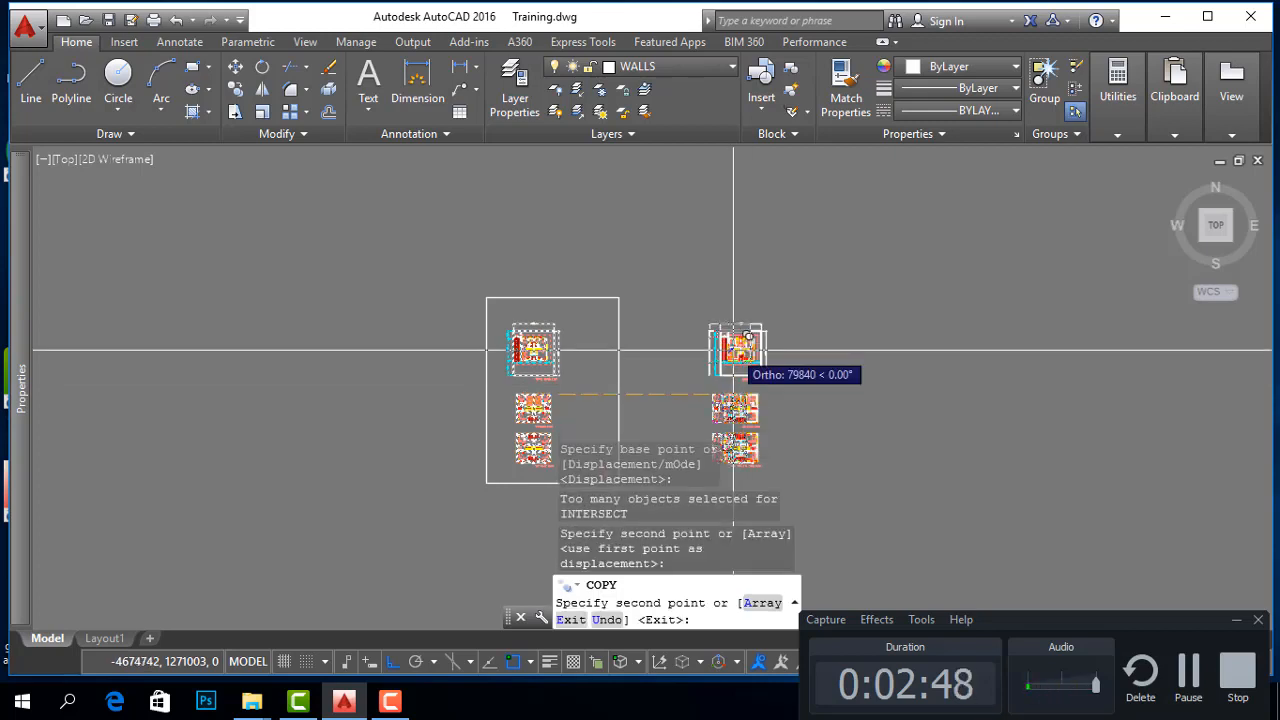
right_click(748, 366)
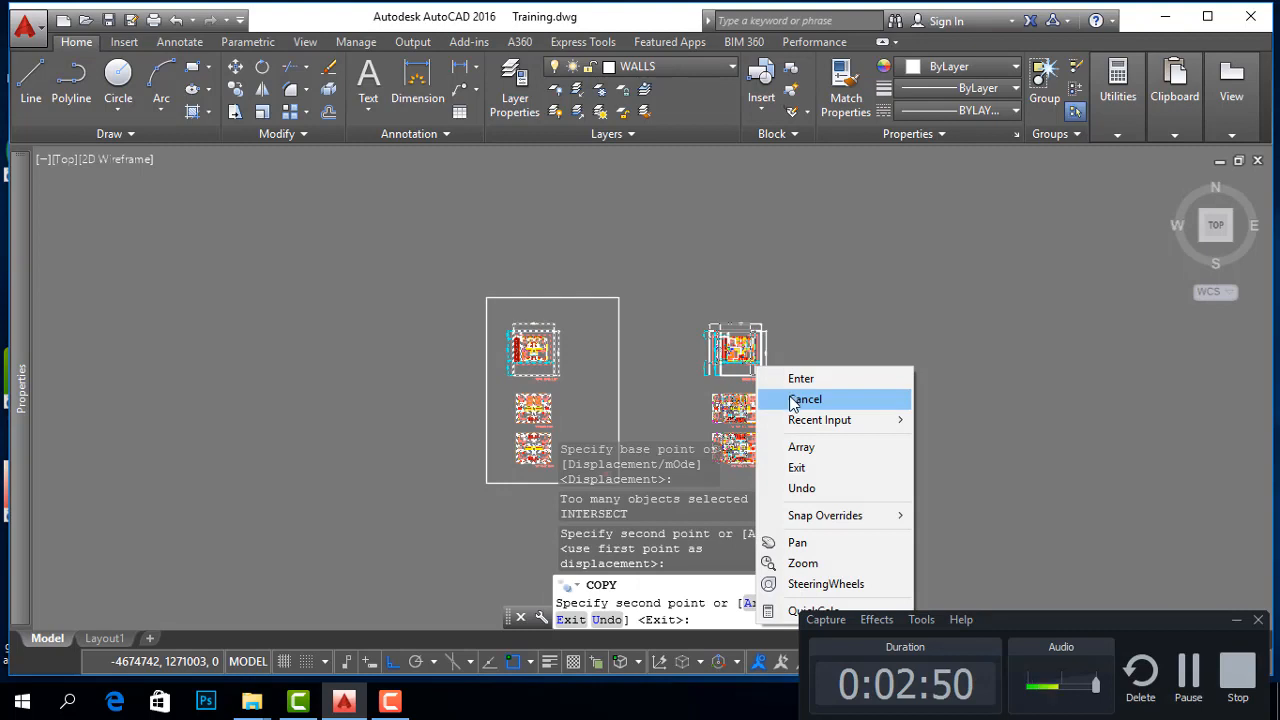
click(790, 400)
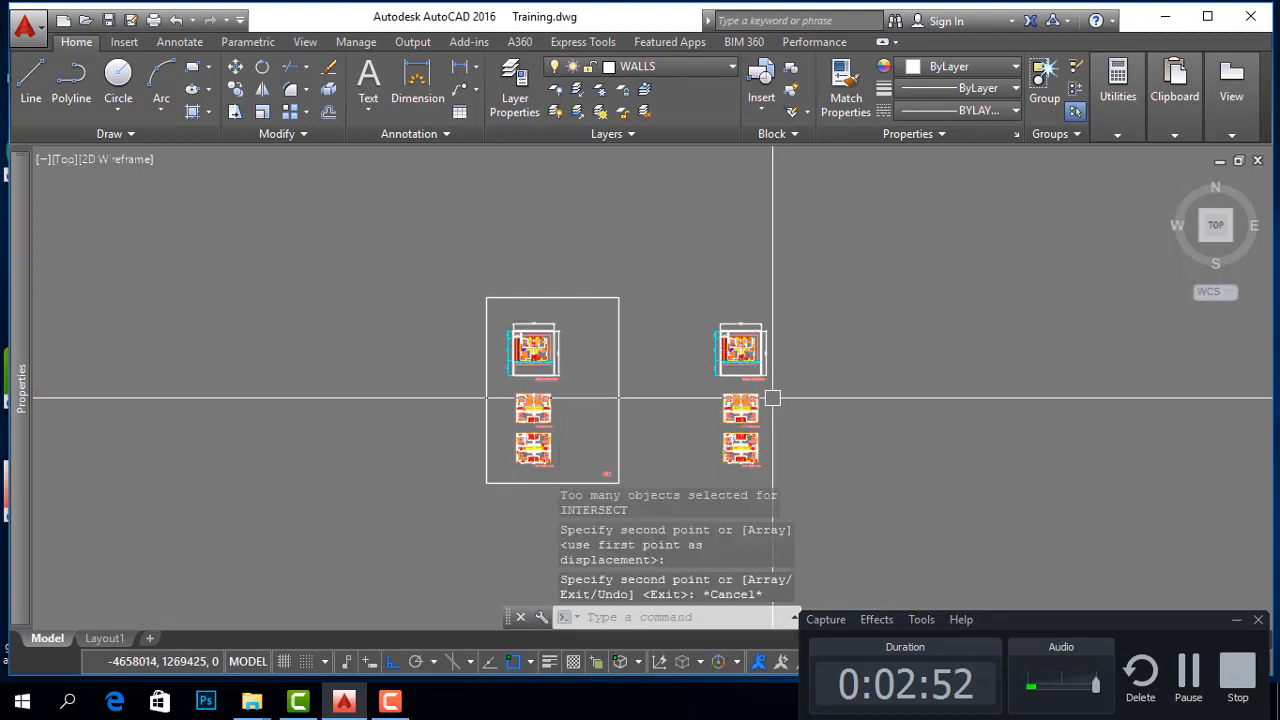
Erase the plot boundary walls, inner setback rectangle and outer dimensions crossing the upper part of the copied ground floor plan
scroll(551, 391, up, 4)
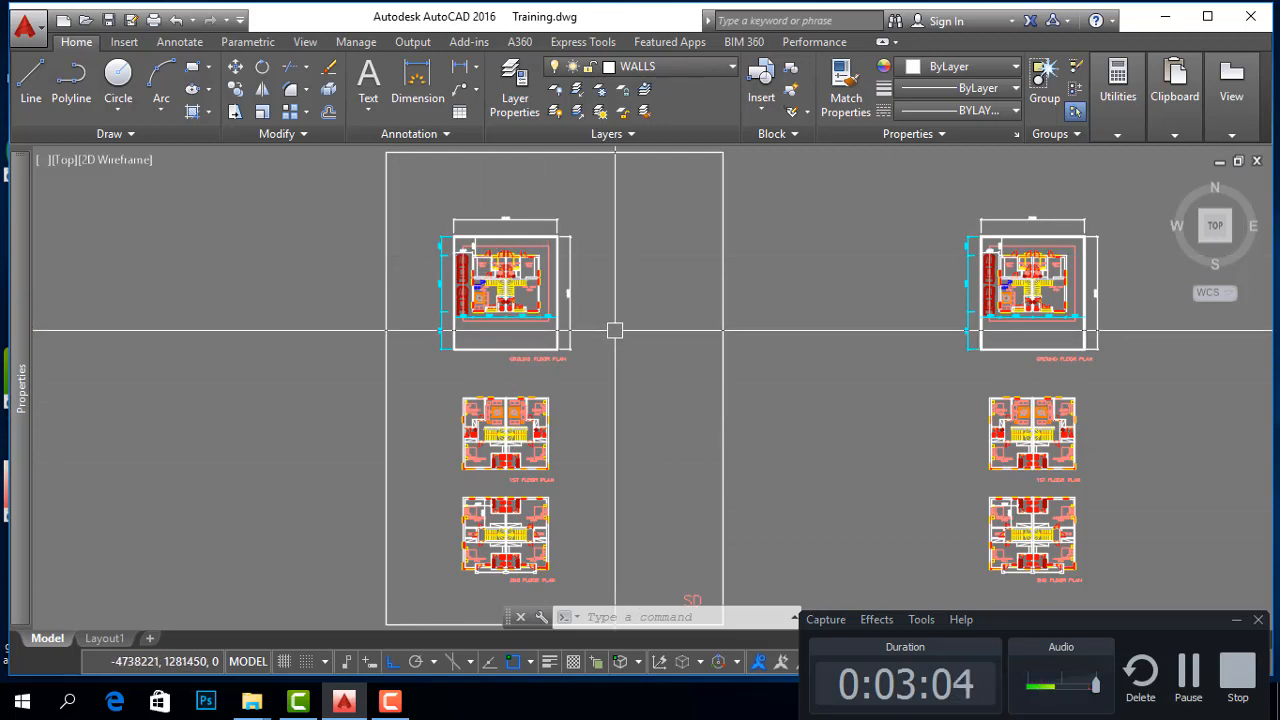
scroll(615, 331, down, 2)
scroll(897, 250, up, 4)
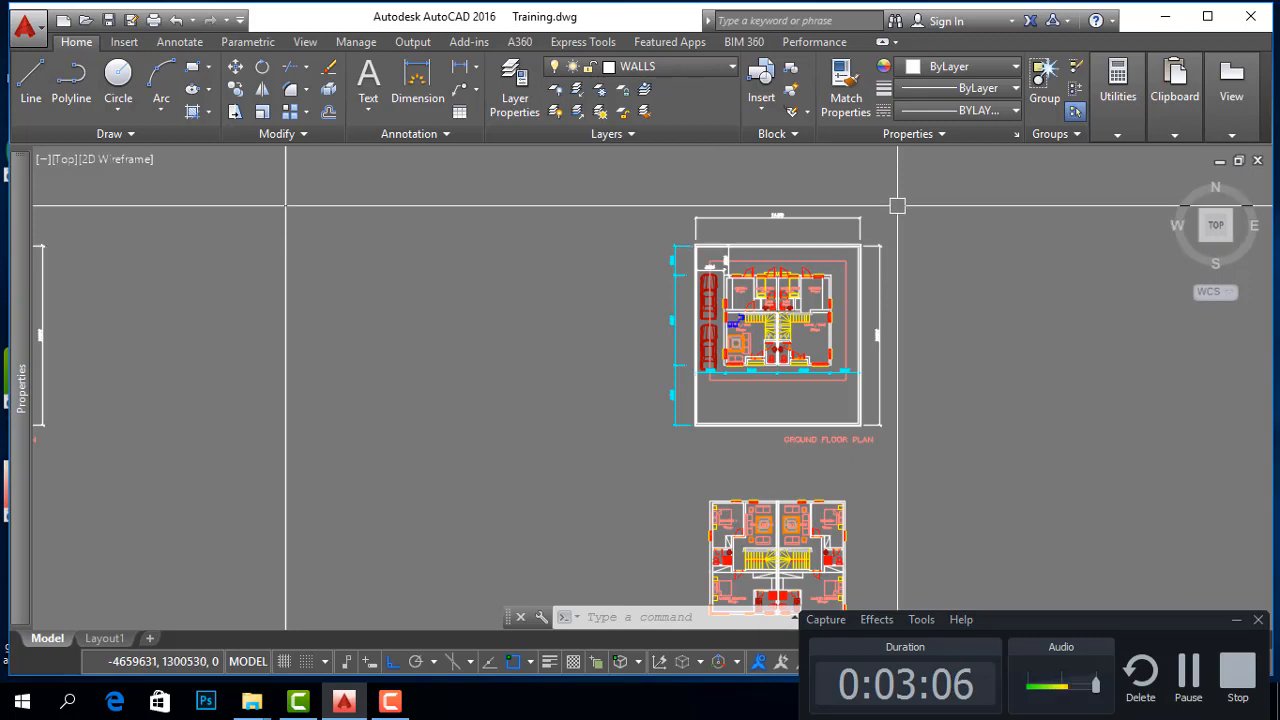
click(898, 204)
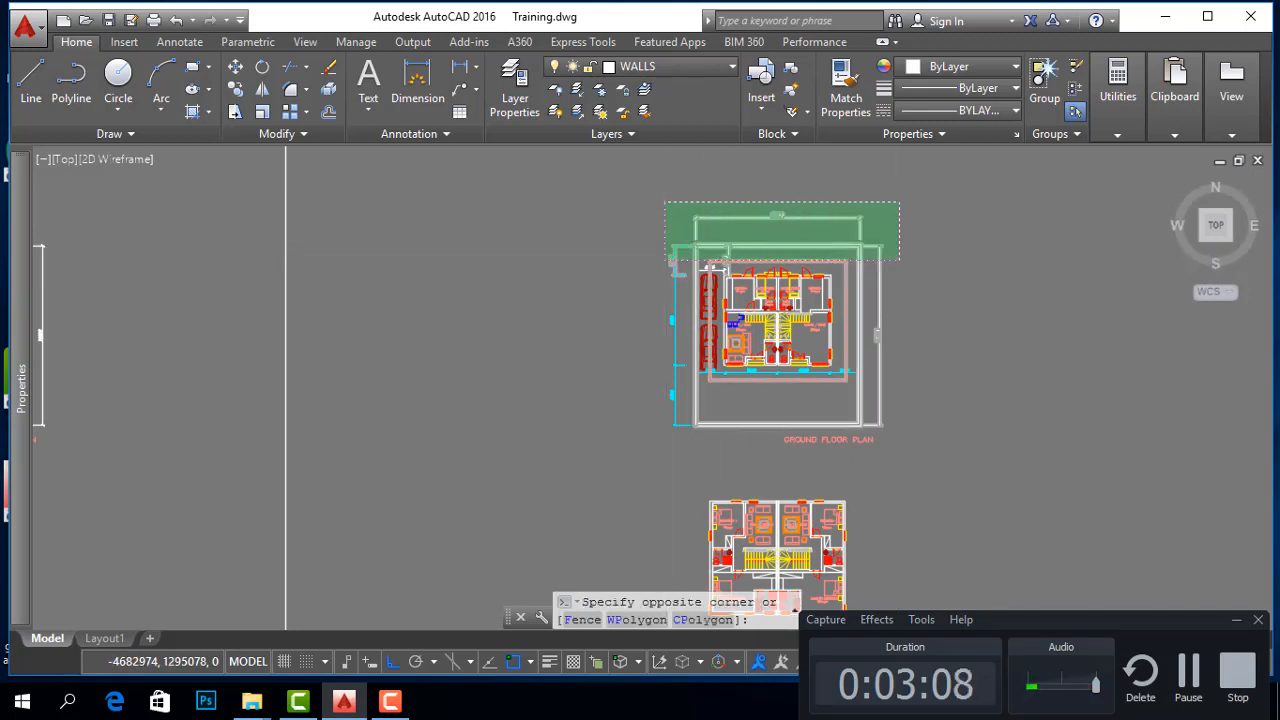
click(666, 259)
scroll(772, 240, up, 2)
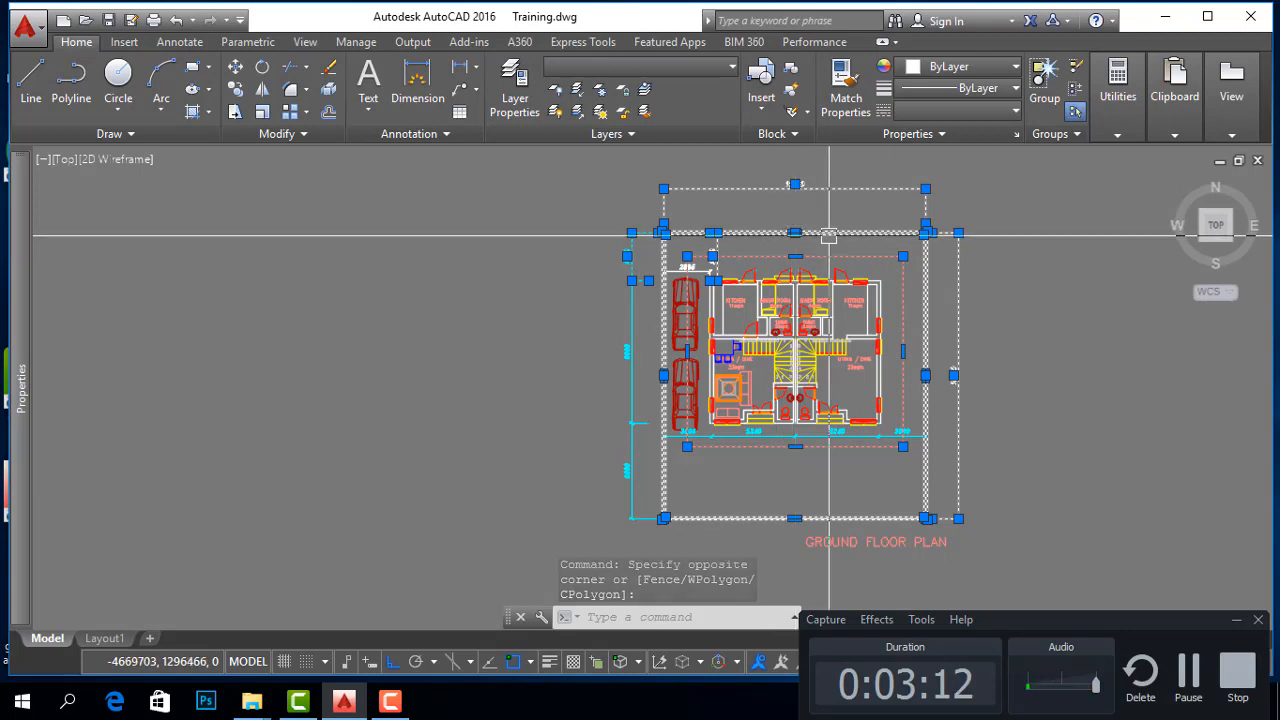
right_click(828, 236)
click(905, 348)
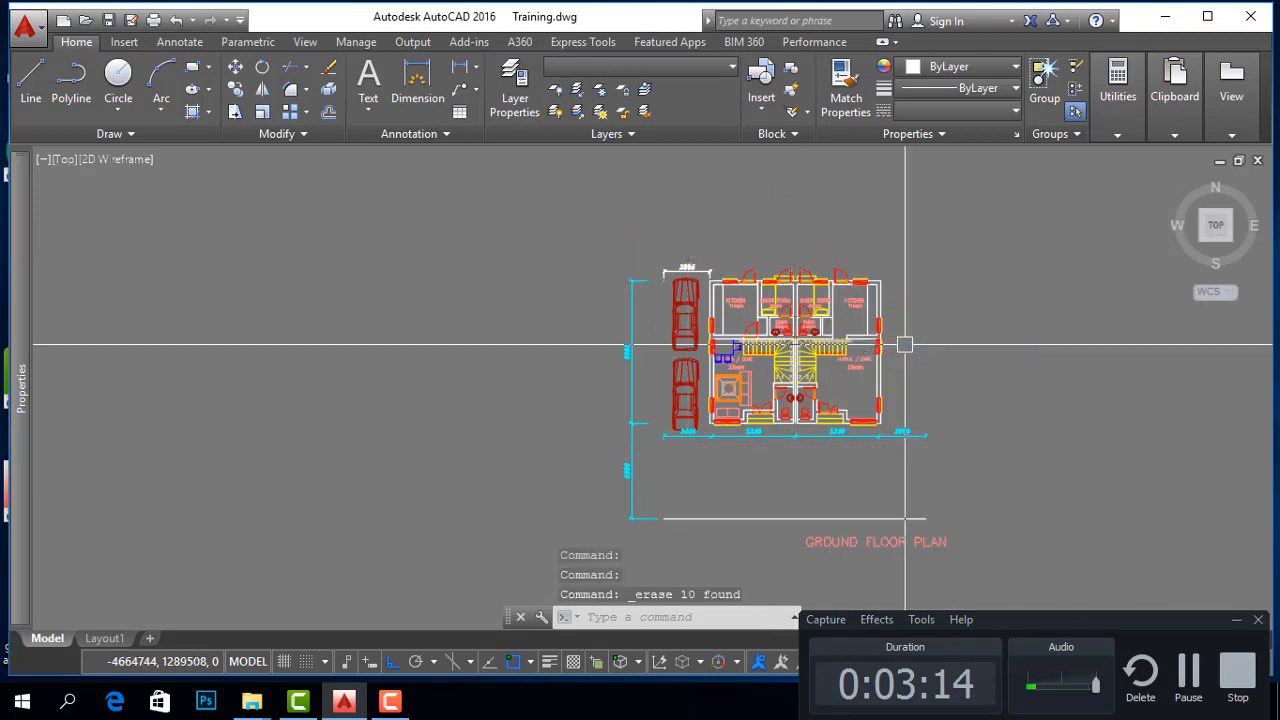
Erase both cars, the dimensions around them and the lower plot boundary line from the copied ground floor plan
scroll(690, 232, up, 3)
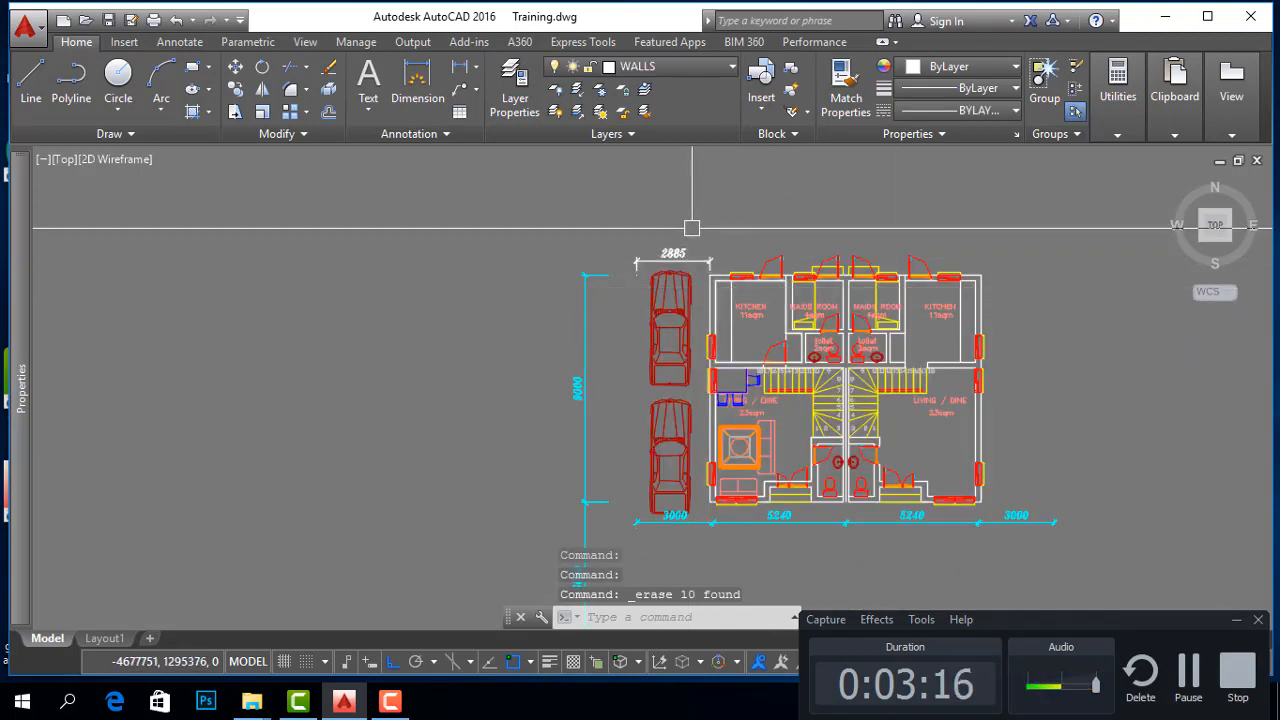
click(692, 228)
scroll(692, 228, down, 3)
click(592, 520)
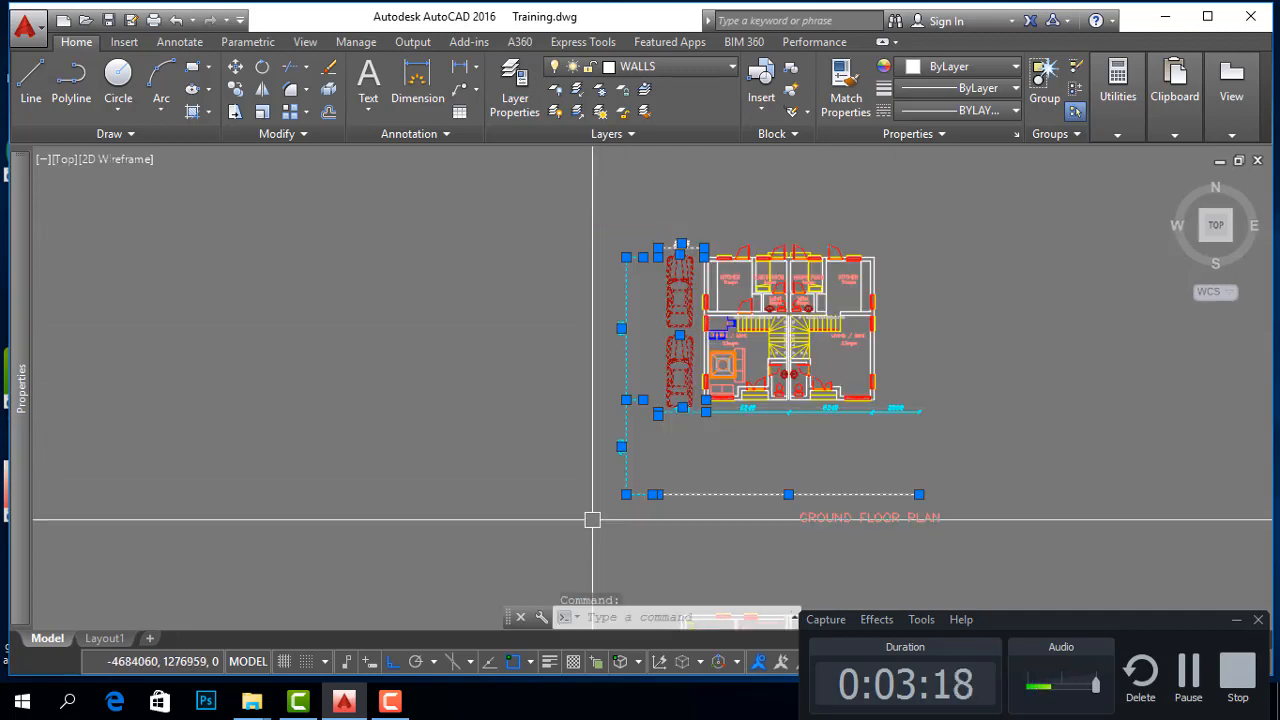
right_click(592, 520)
click(630, 366)
Erase the remaining row of horizontal dimensions just below the copied ground floor plan
scroll(849, 427, up, 2)
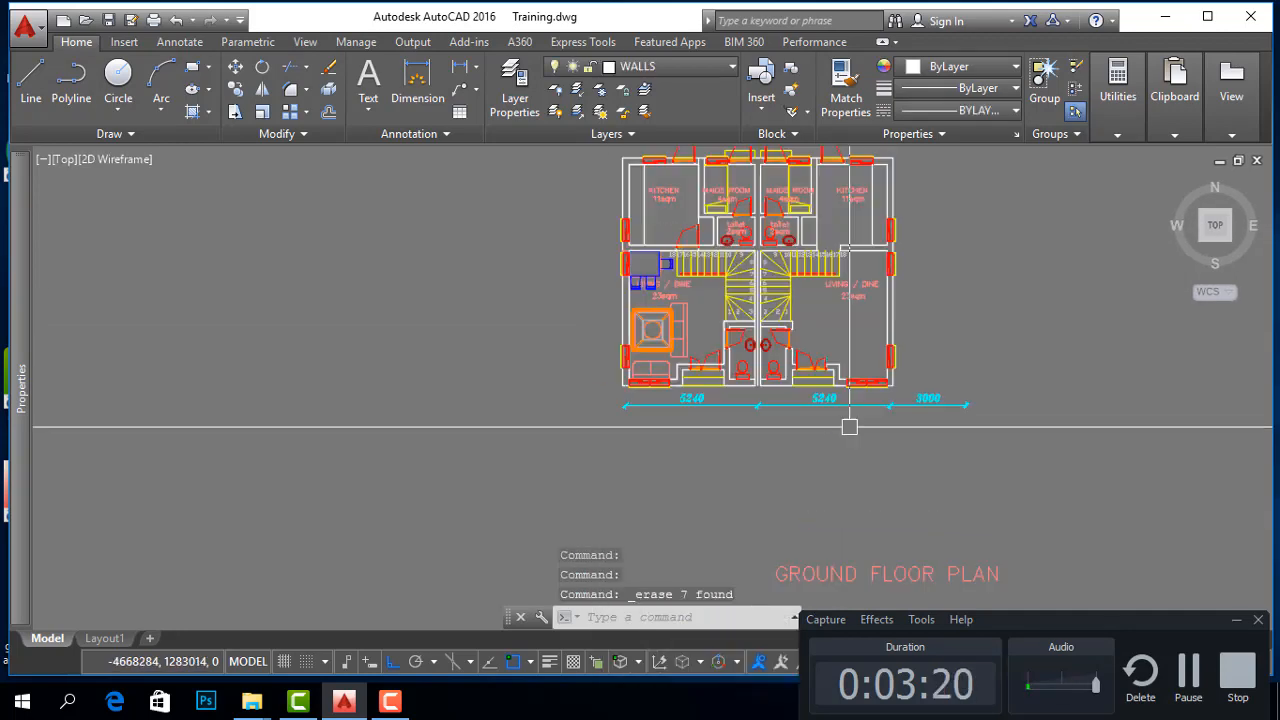
click(1027, 400)
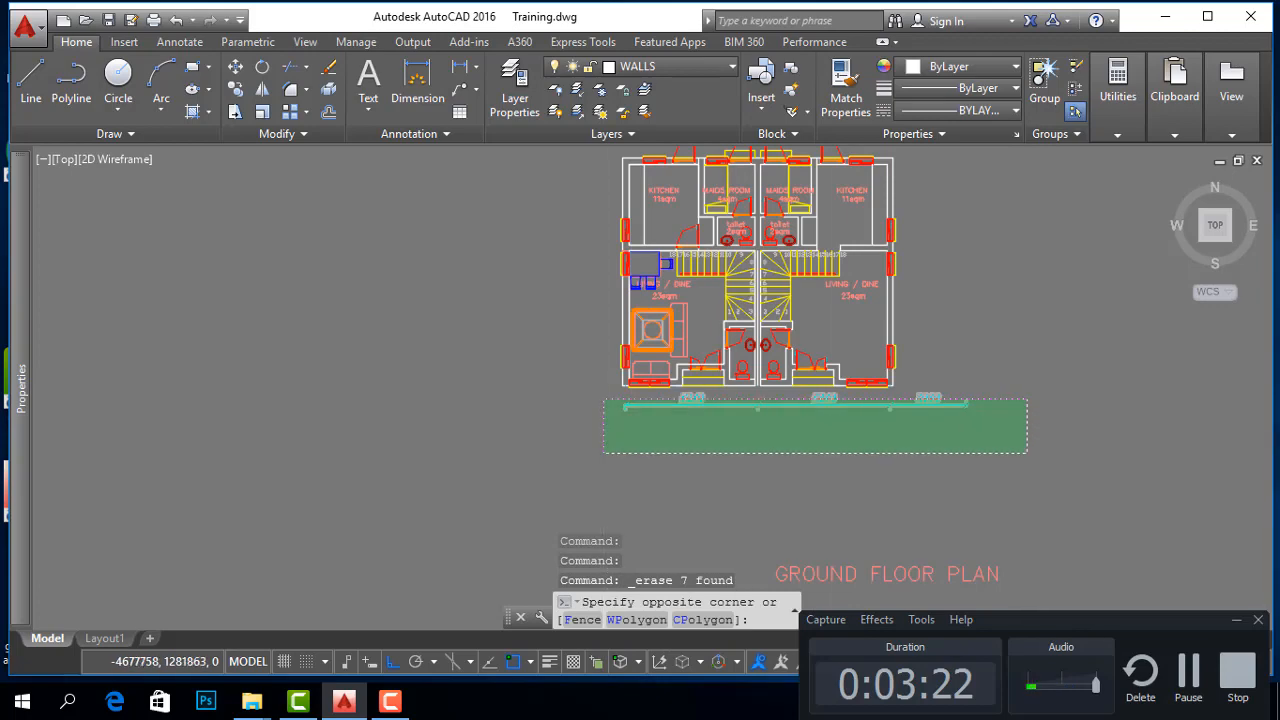
click(604, 452)
right_click(566, 400)
click(605, 367)
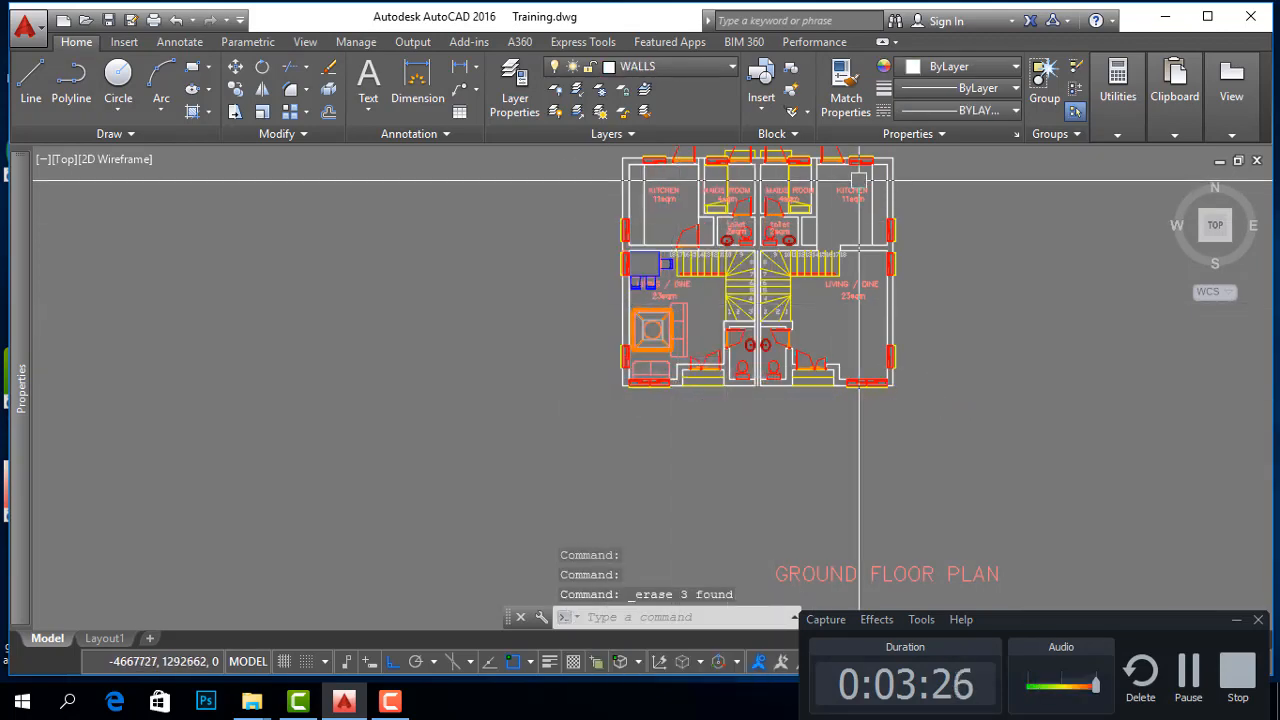
Erase the right-hand kitchen's label and counter line, plus the labels and beds in both maids rooms
scroll(858, 180, up, 4)
click(906, 192)
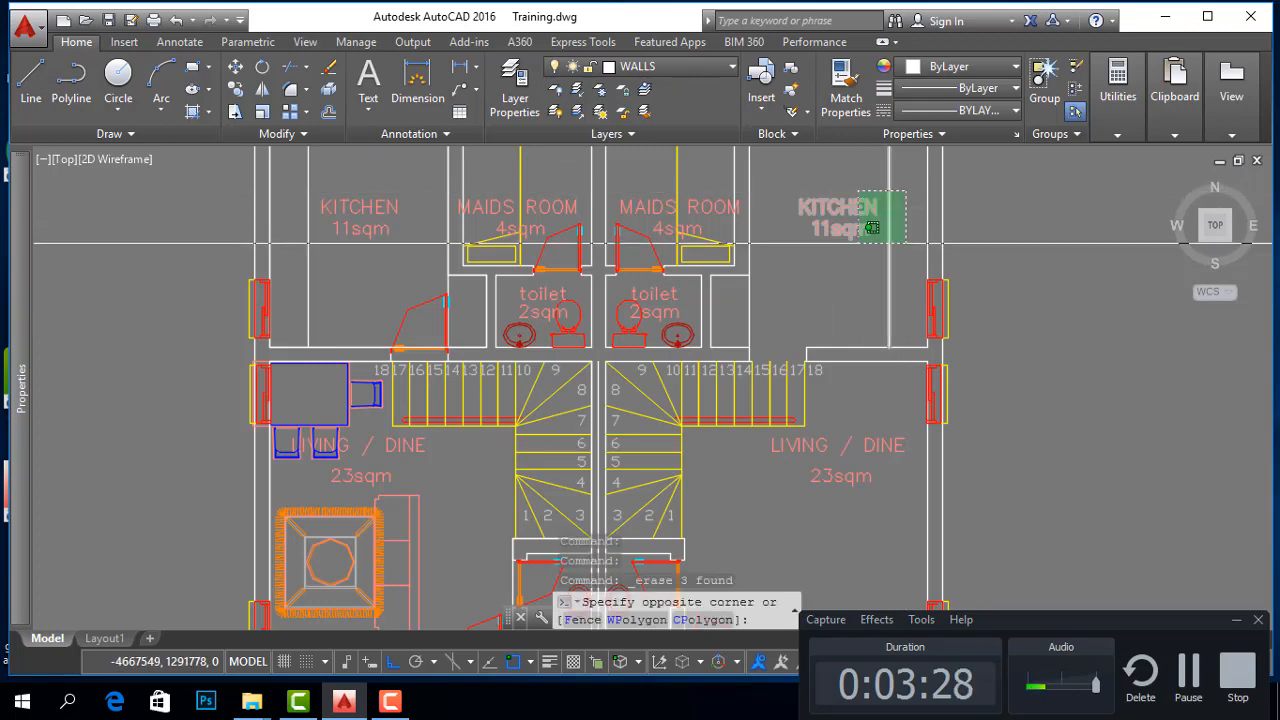
click(872, 228)
scroll(728, 197, up, 4)
click(664, 172)
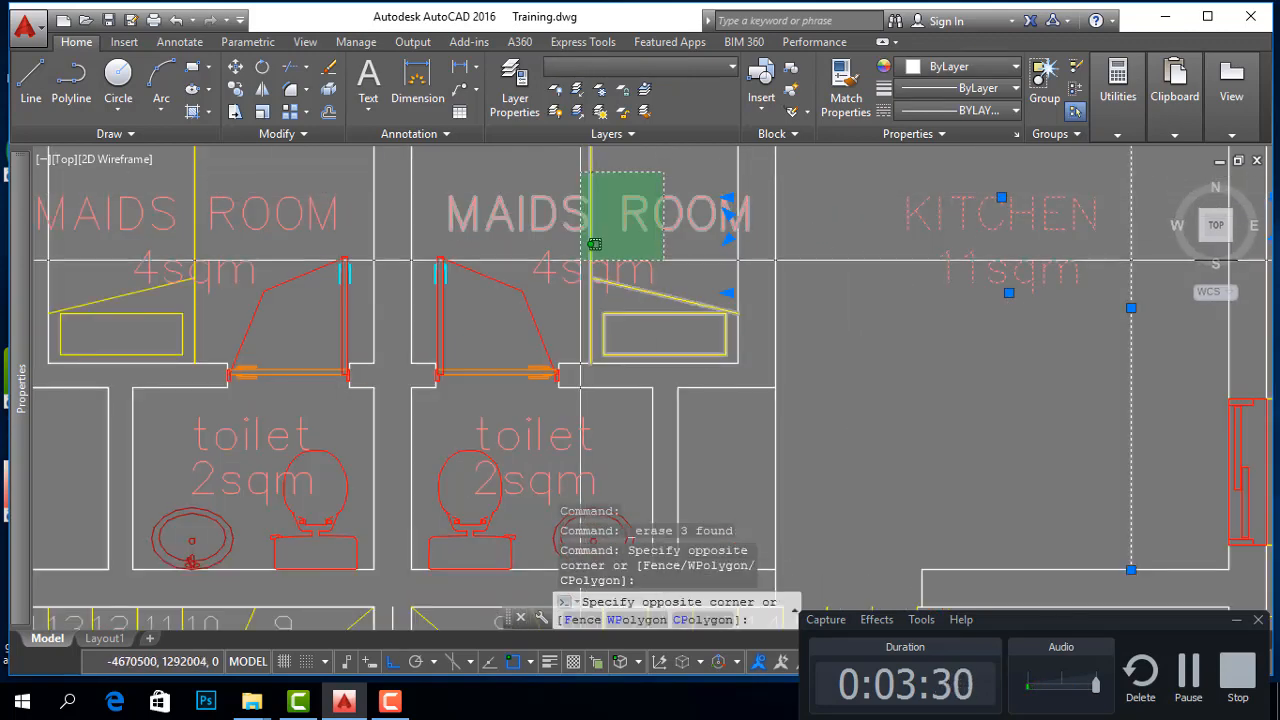
click(585, 264)
scroll(690, 349, down, 6)
scroll(668, 340, up, 4)
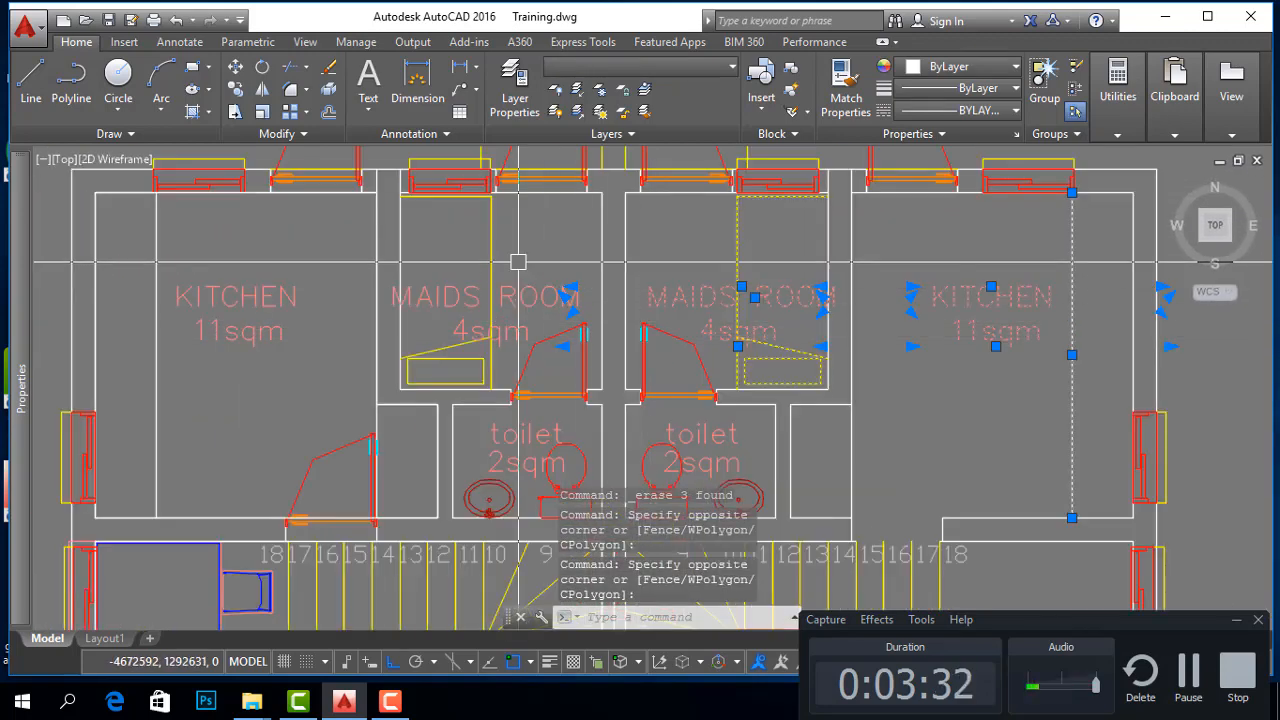
click(528, 264)
click(448, 366)
right_click(518, 297)
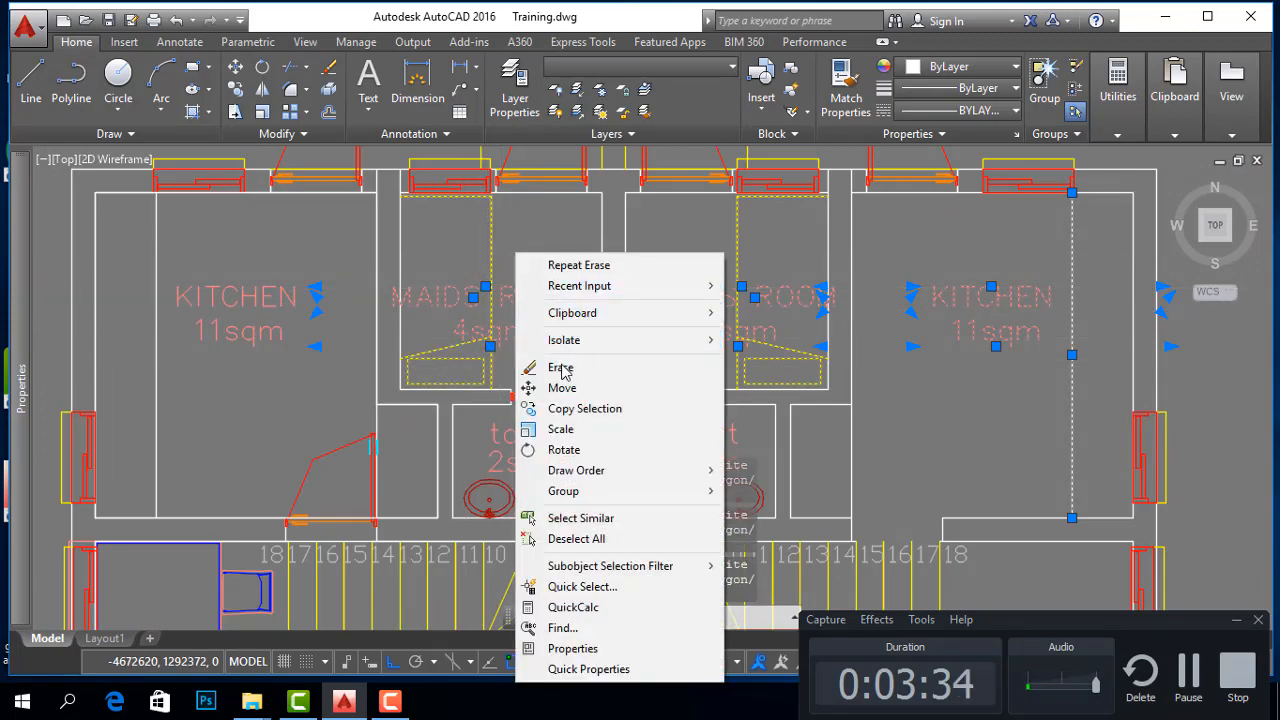
click(560, 367)
Erase the room label, area text and counter line from the left-hand kitchen
scroll(443, 249, down, 5)
scroll(445, 343, up, 6)
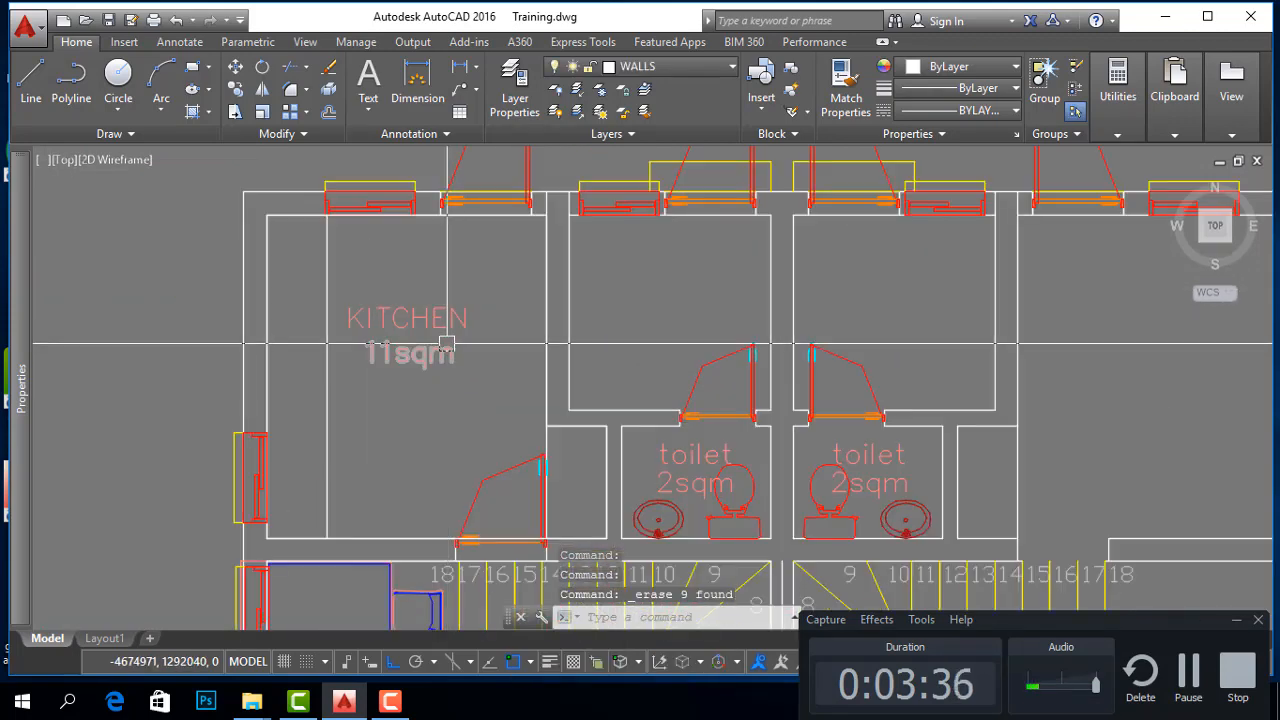
click(433, 279)
click(322, 420)
right_click(448, 346)
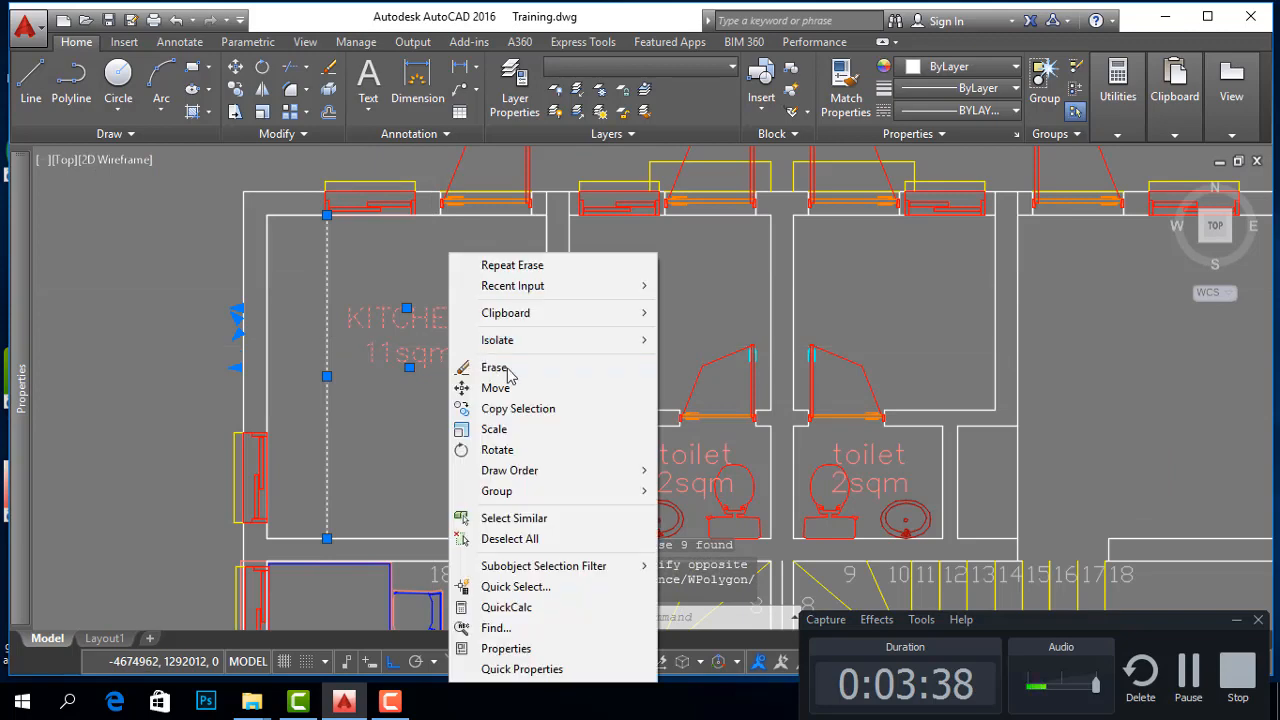
click(519, 375)
Erase the left unit's LIVING / DINE label and area text, the centre table, one dining chair and parts of the rug and sofa
scroll(430, 350, down, 4)
scroll(490, 450, up, 3)
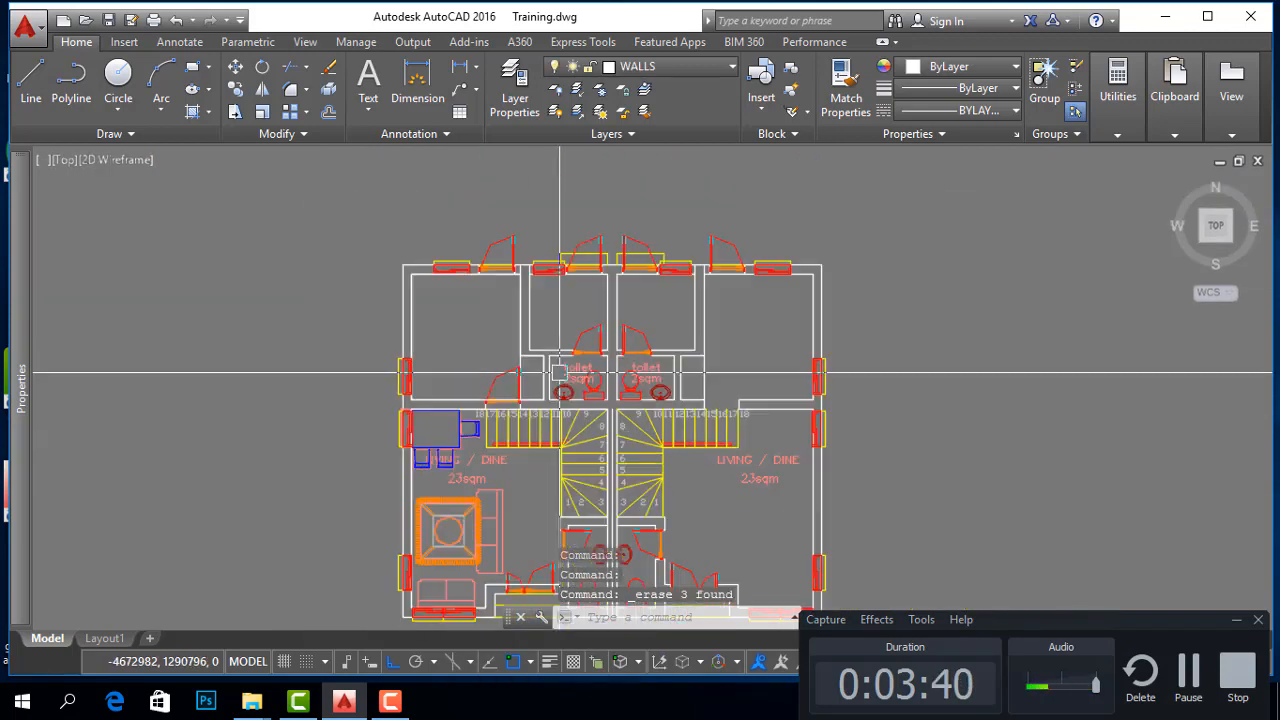
click(612, 395)
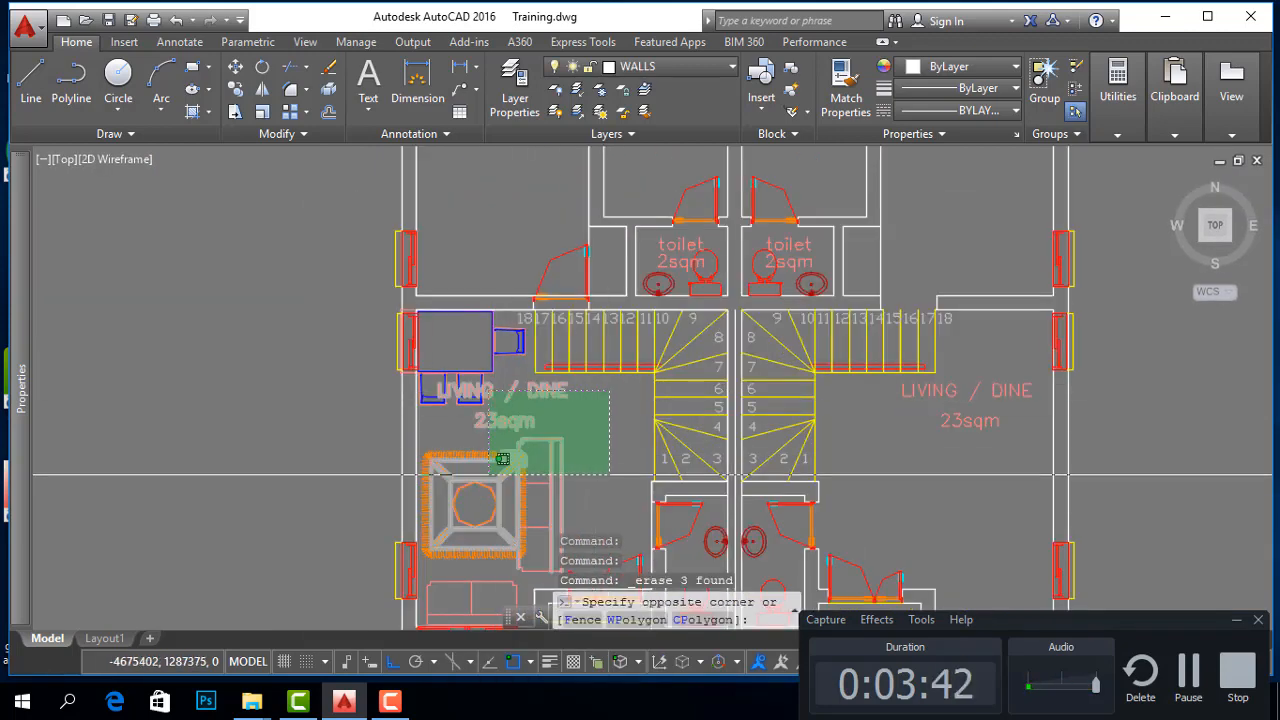
key(Escape)
scroll(528, 488, down, 3)
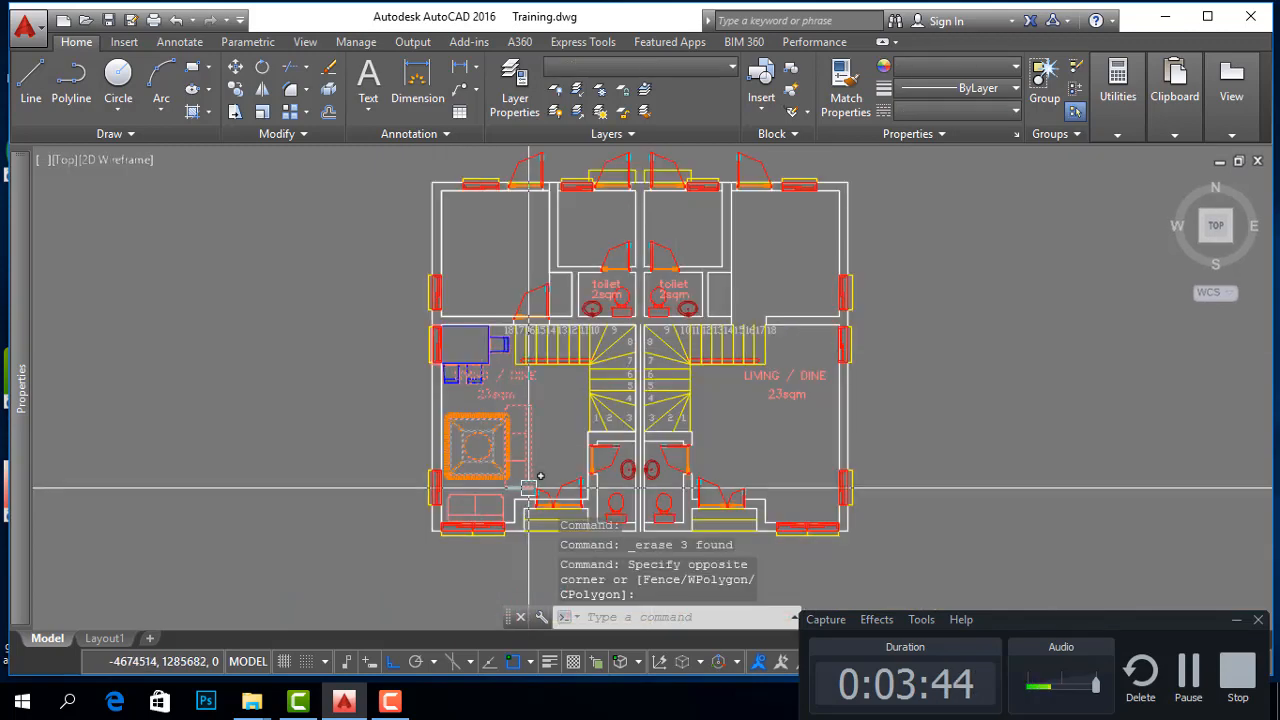
scroll(528, 488, up, 4)
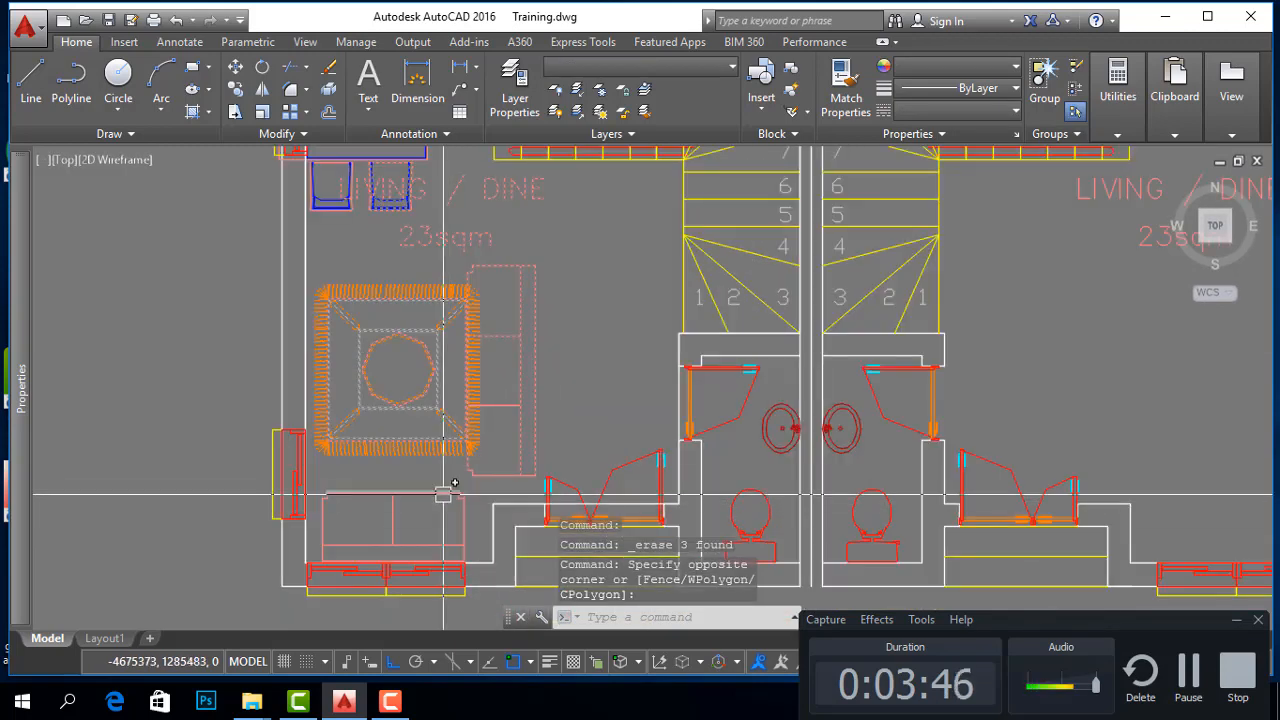
right_click(571, 367)
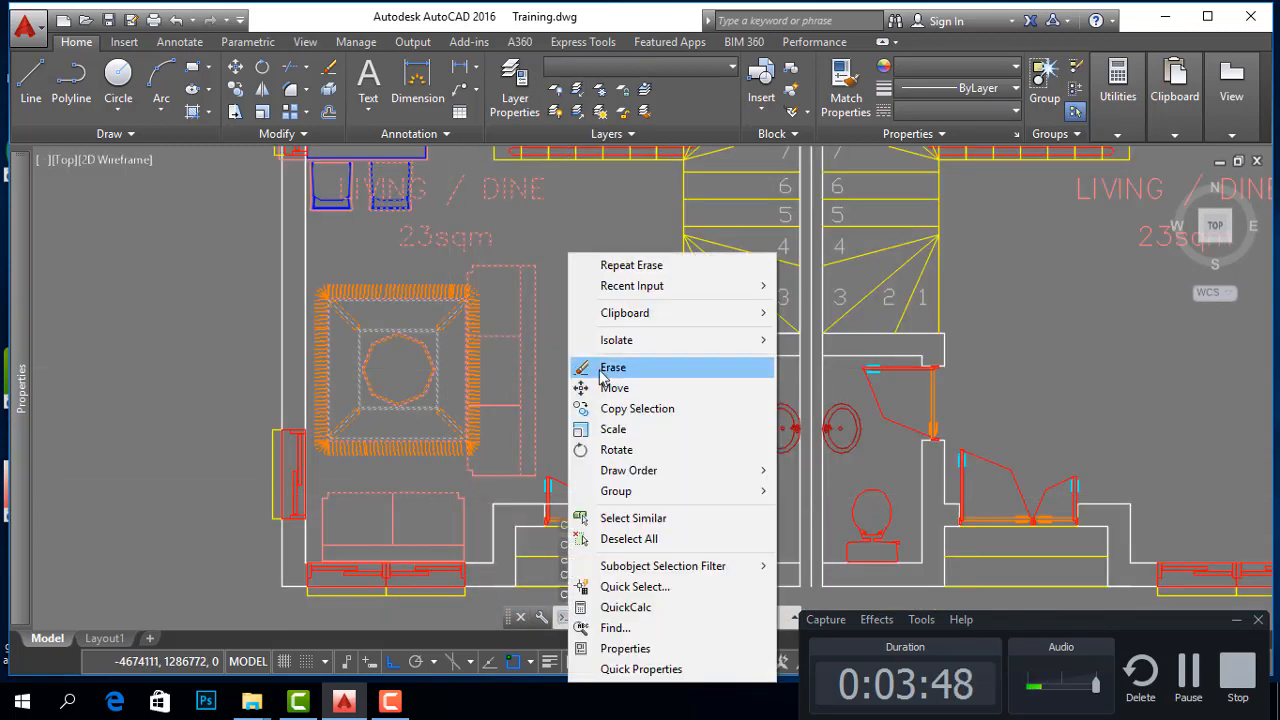
click(603, 372)
Erase the leftover side sofa lines and the right part of the rug fringe in the left living room
scroll(540, 390, down, 3)
scroll(540, 390, up, 1)
click(565, 340)
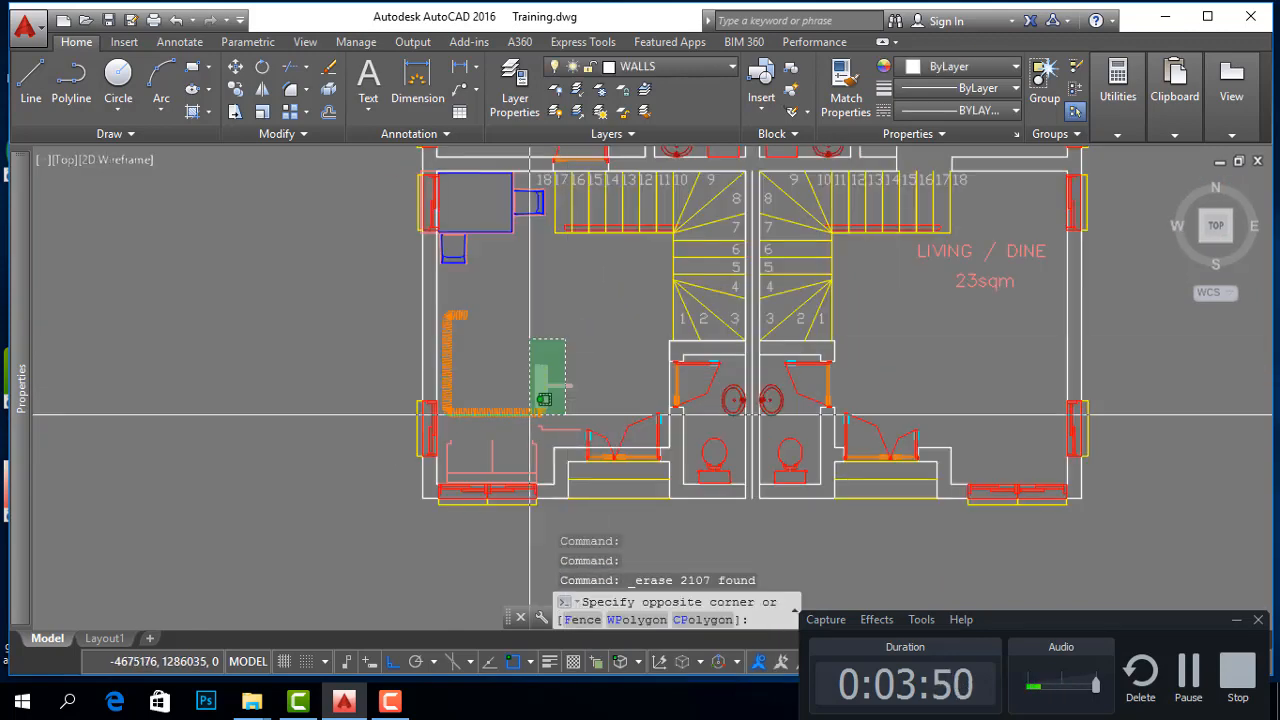
click(505, 444)
right_click(568, 365)
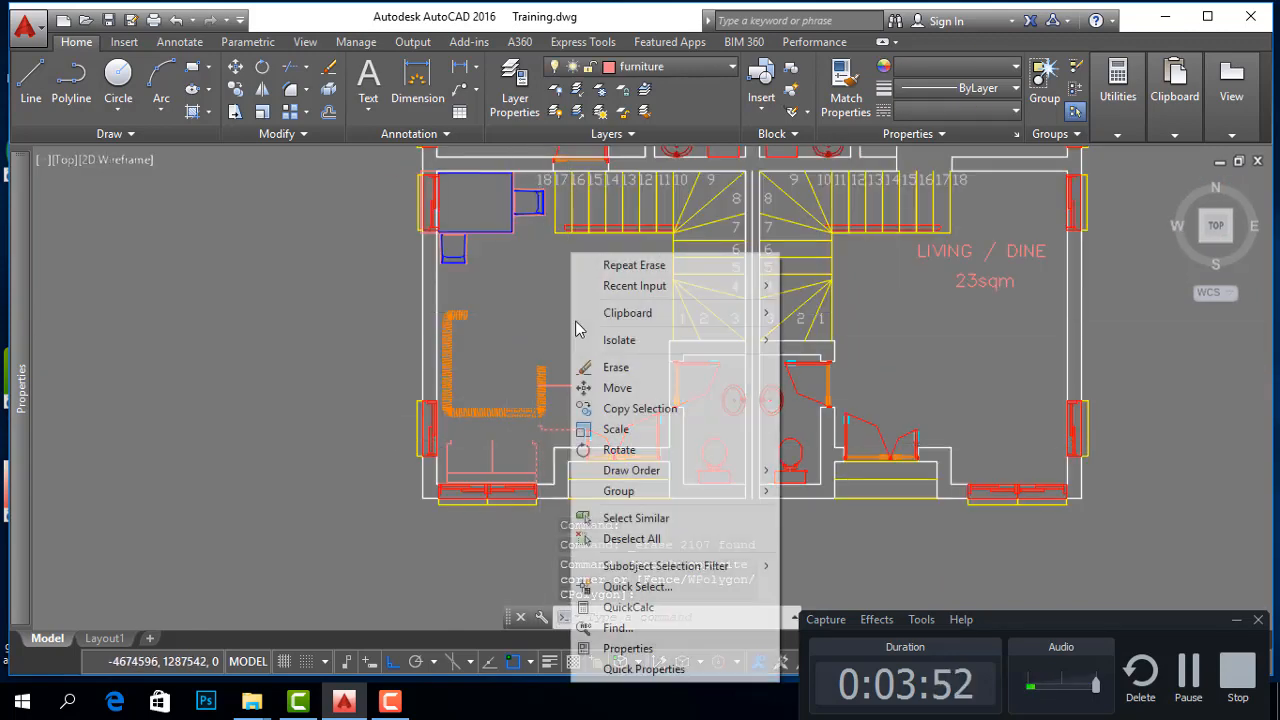
click(617, 369)
click(617, 370)
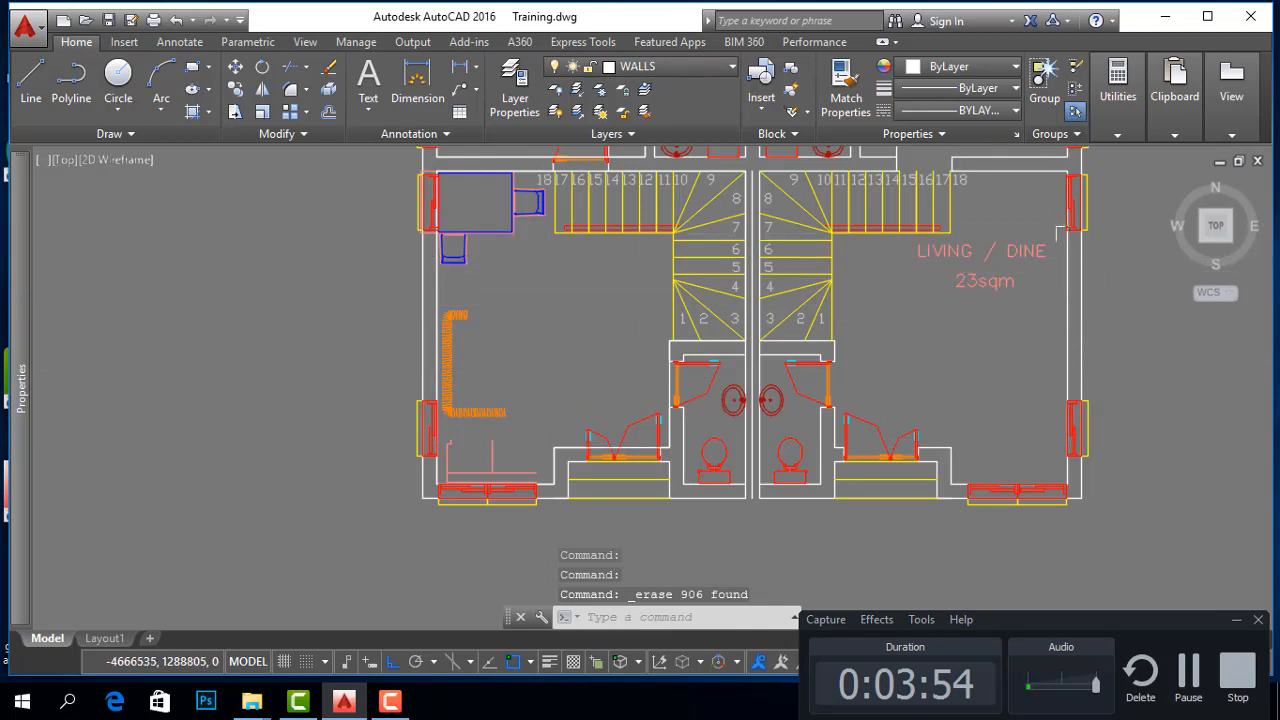
Erase the LIVING / DINE label and its area text from the right-hand unit
click(1040, 222)
click(974, 291)
right_click(970, 292)
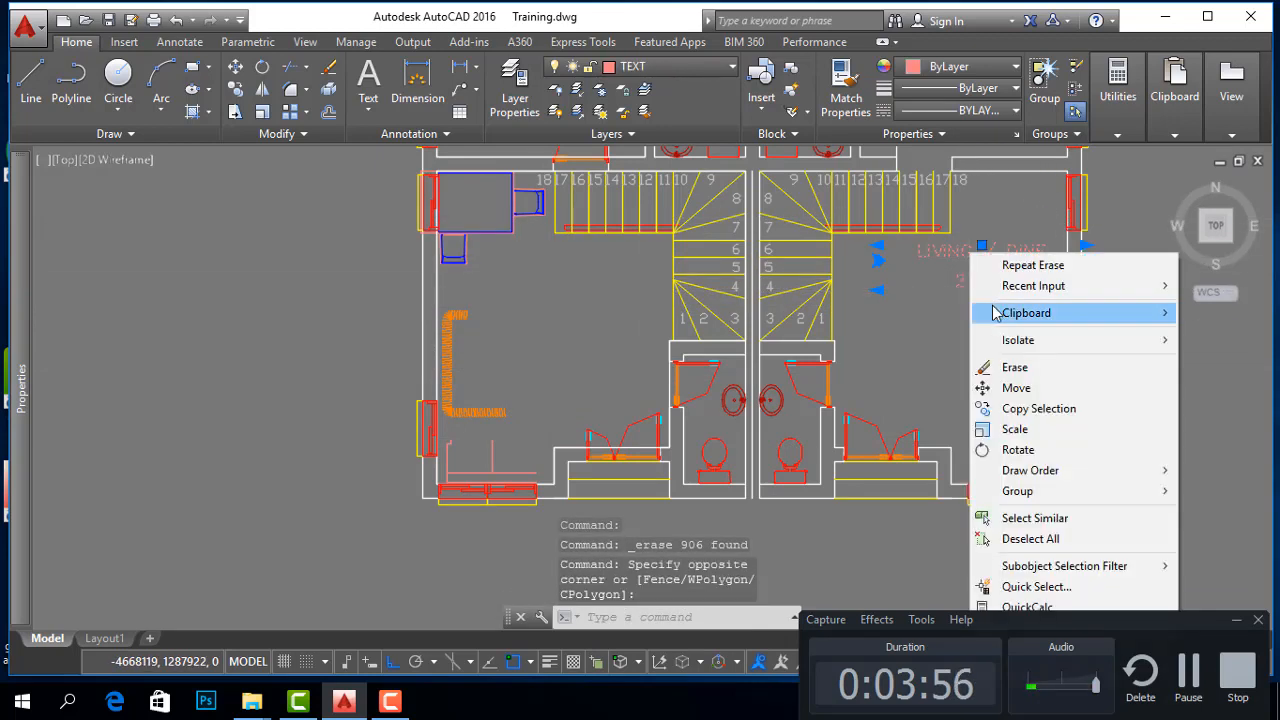
click(1015, 368)
Erase the washbasins and toilets in both front bathrooms, along with the left unit's front bathroom door and double entrance door
scroll(780, 408, up, 3)
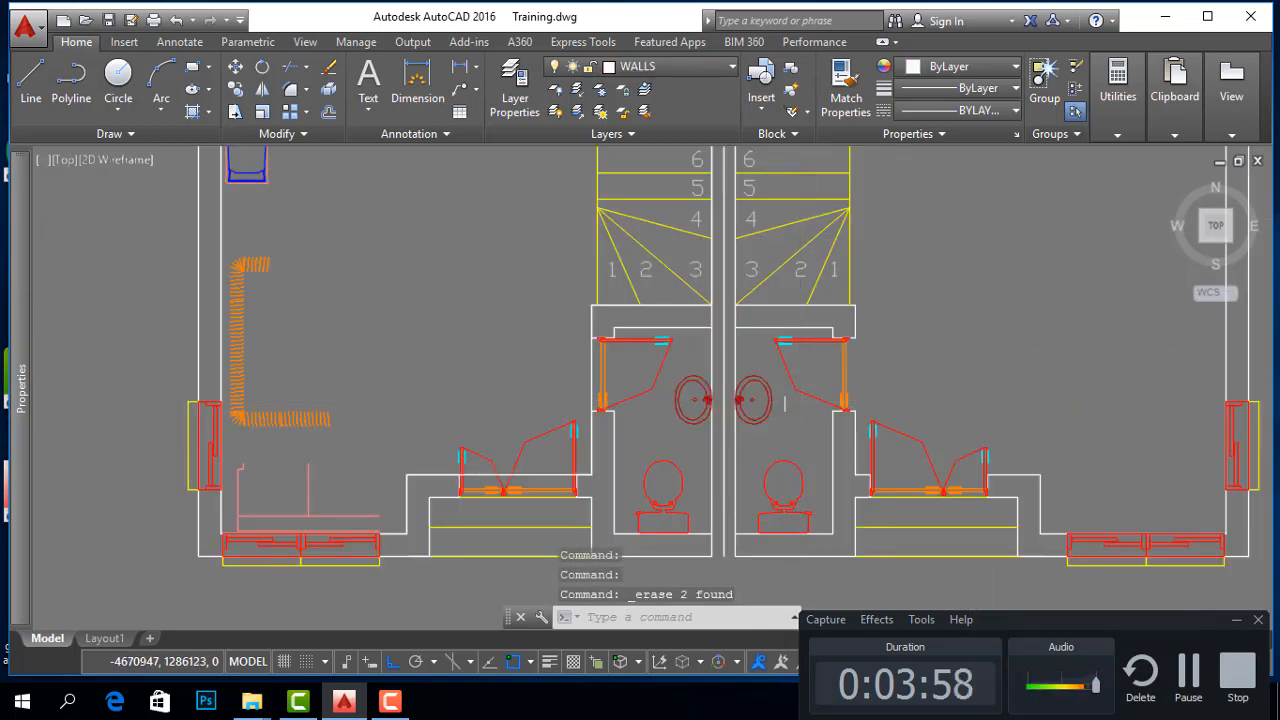
click(783, 410)
click(752, 468)
scroll(705, 430, up, 4)
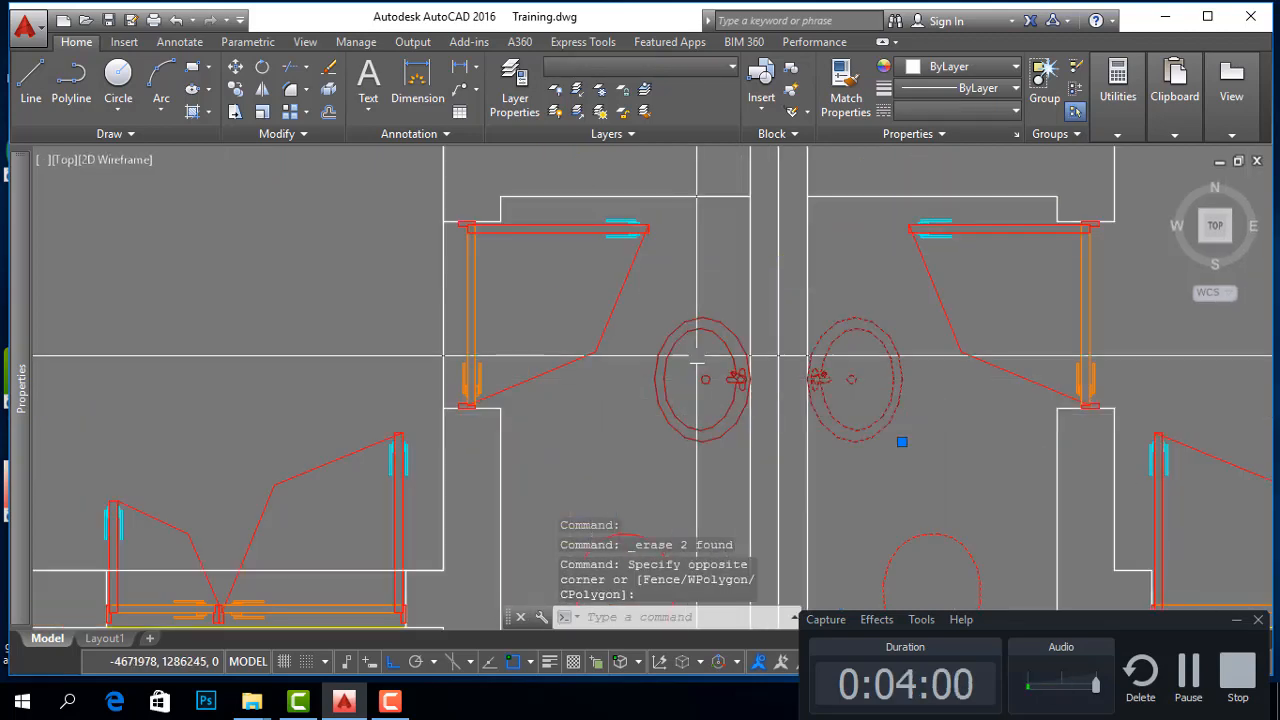
scroll(725, 277, down, 6)
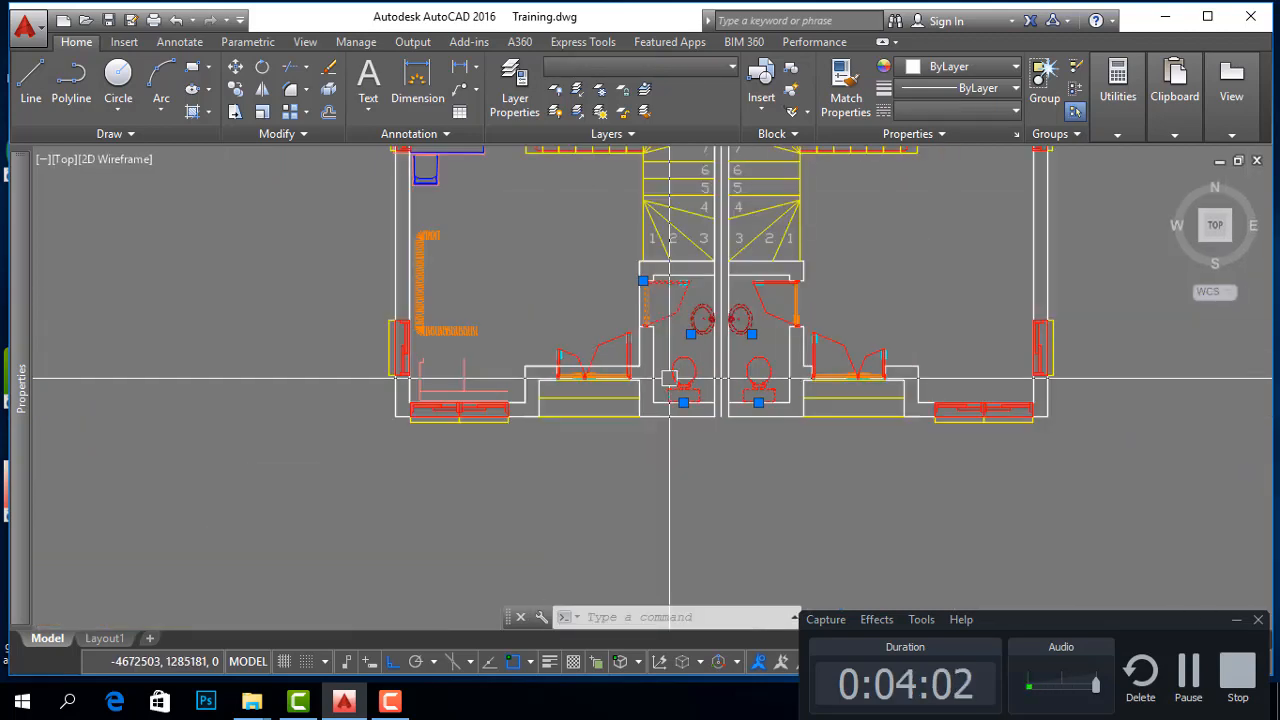
click(608, 358)
scroll(600, 345, up, 2)
click(600, 334)
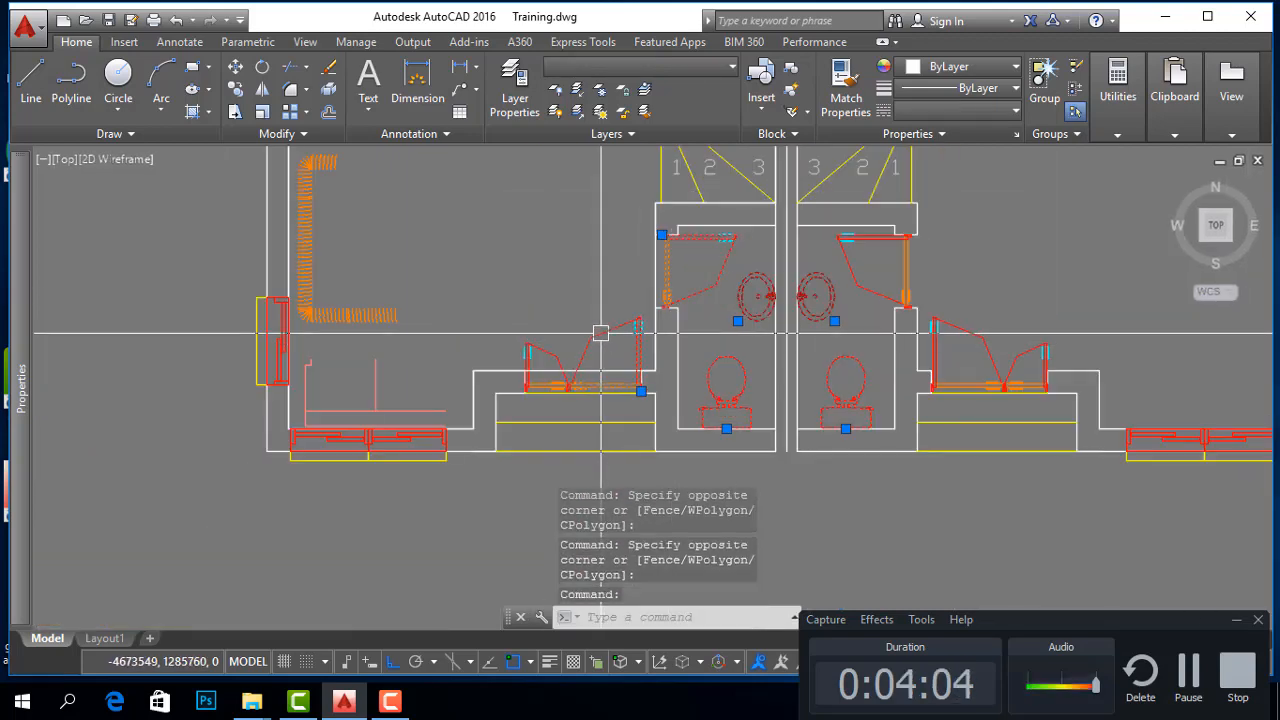
click(549, 346)
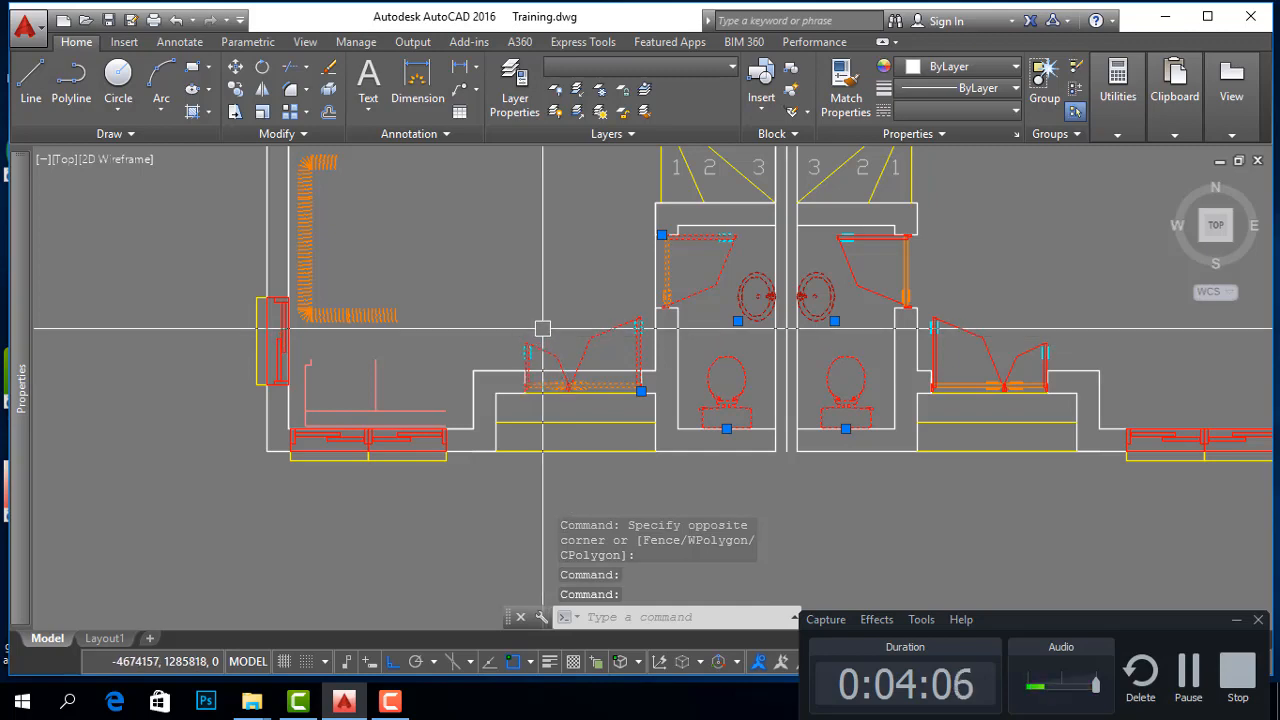
right_click(552, 346)
click(590, 367)
Erase the remaining orange rug fringe from the left unit's living room
scroll(543, 430, down, 5)
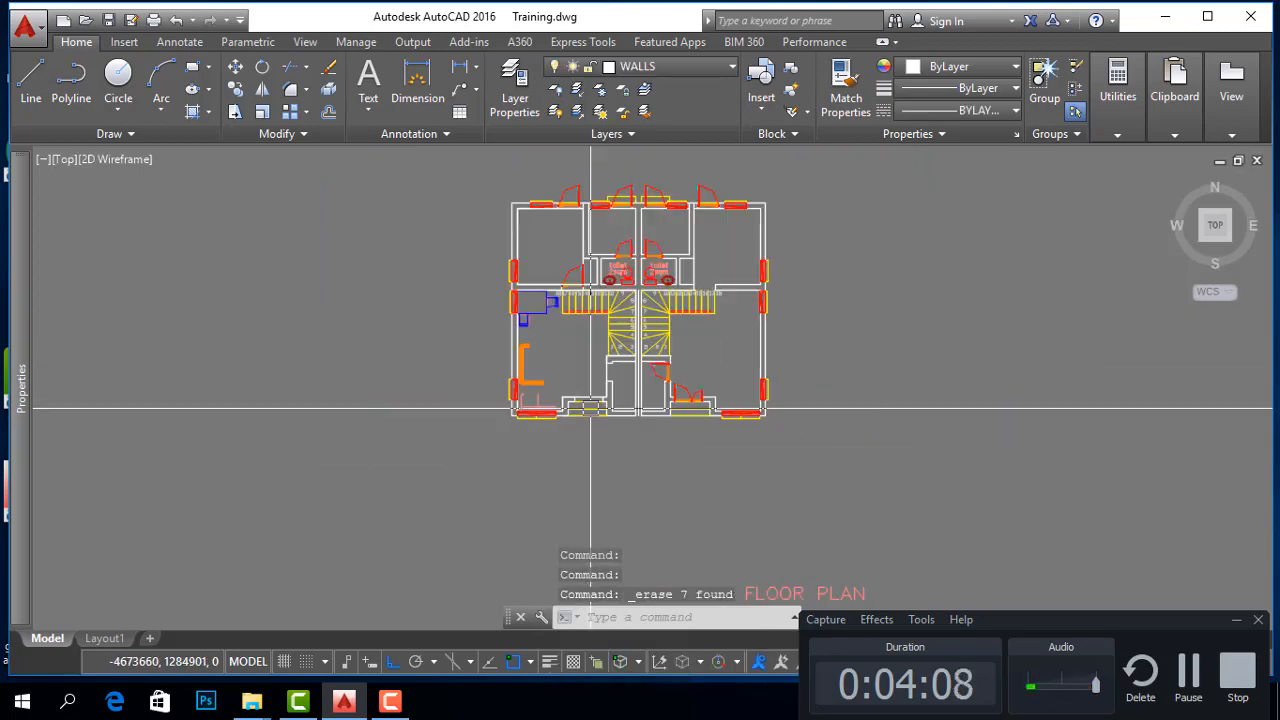
scroll(535, 381, up, 2)
scroll(535, 381, up, 2)
click(428, 240)
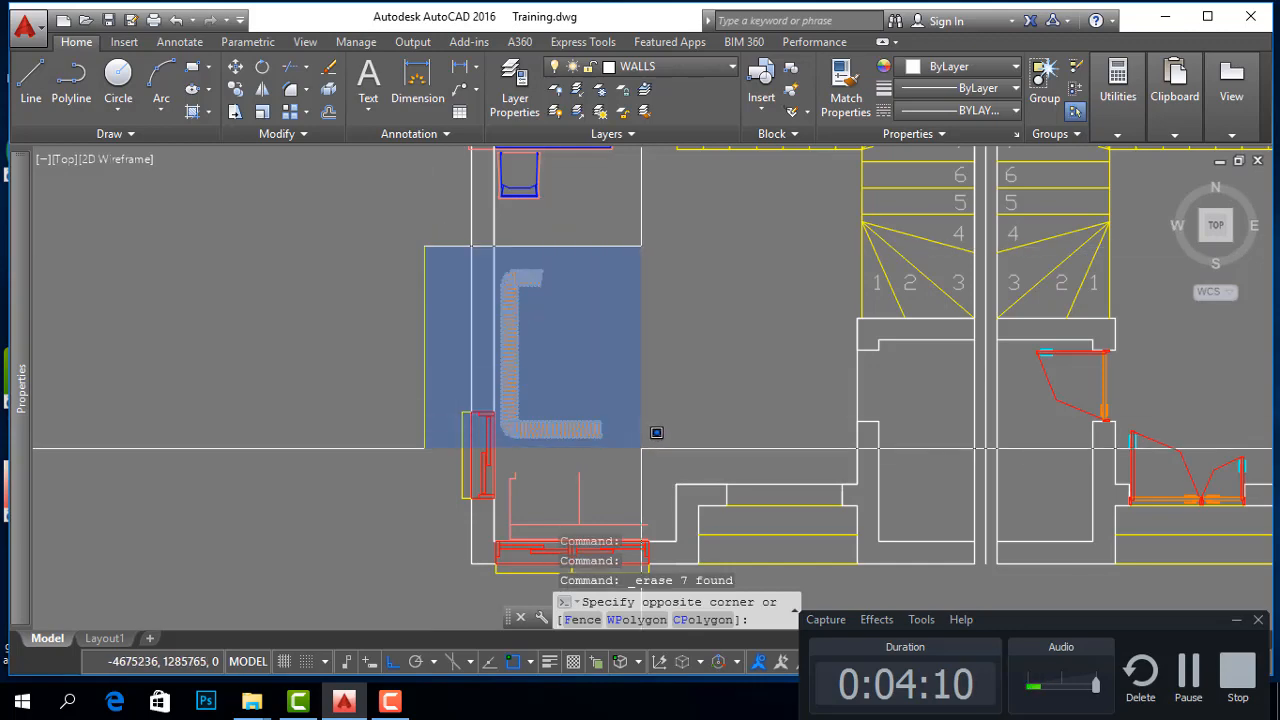
key(Escape)
key(ctrl+a)
right_click(641, 450)
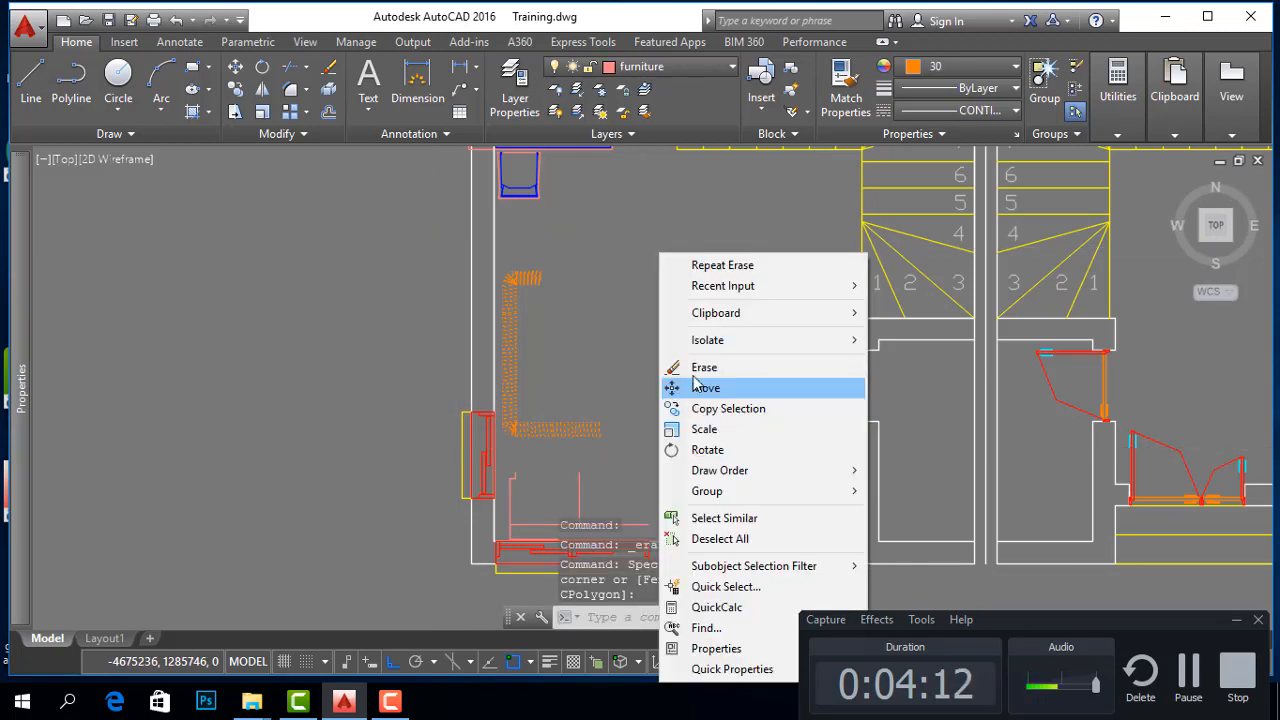
click(683, 367)
Erase the dining table and the chair on its right side from the left unit
scroll(683, 371, down, 3)
scroll(657, 275, up, 4)
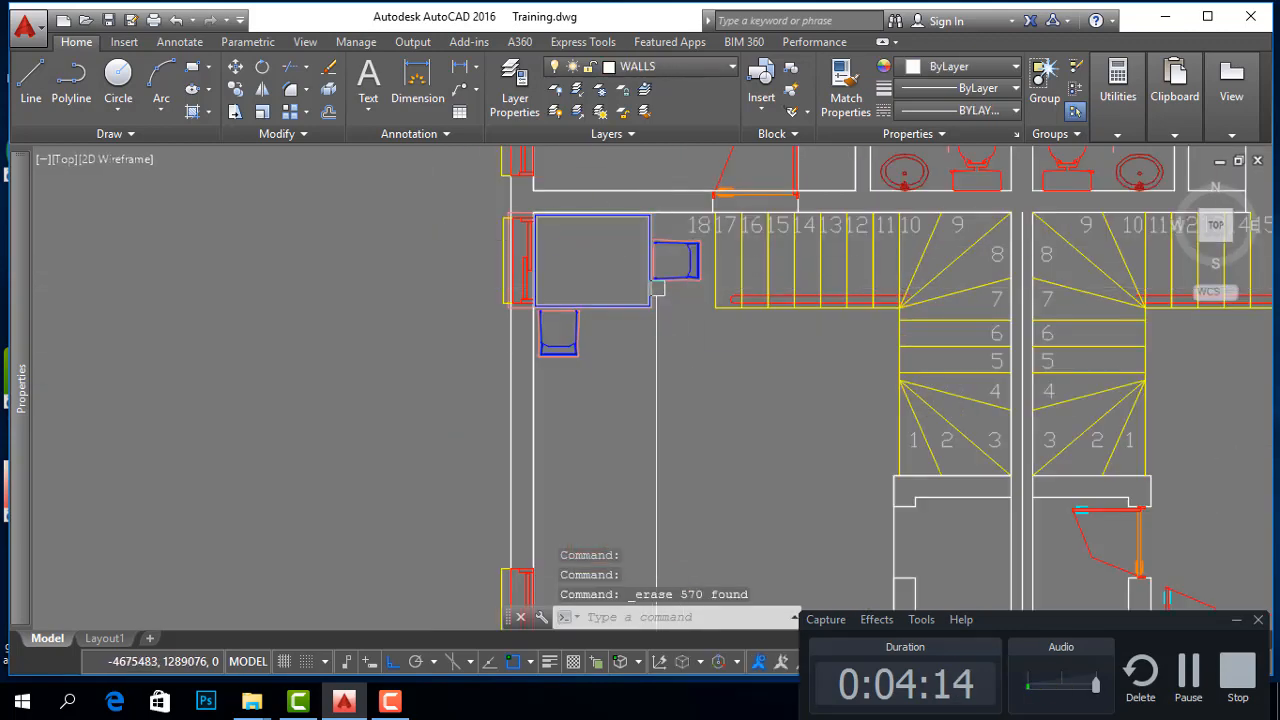
click(681, 355)
click(609, 270)
right_click(609, 262)
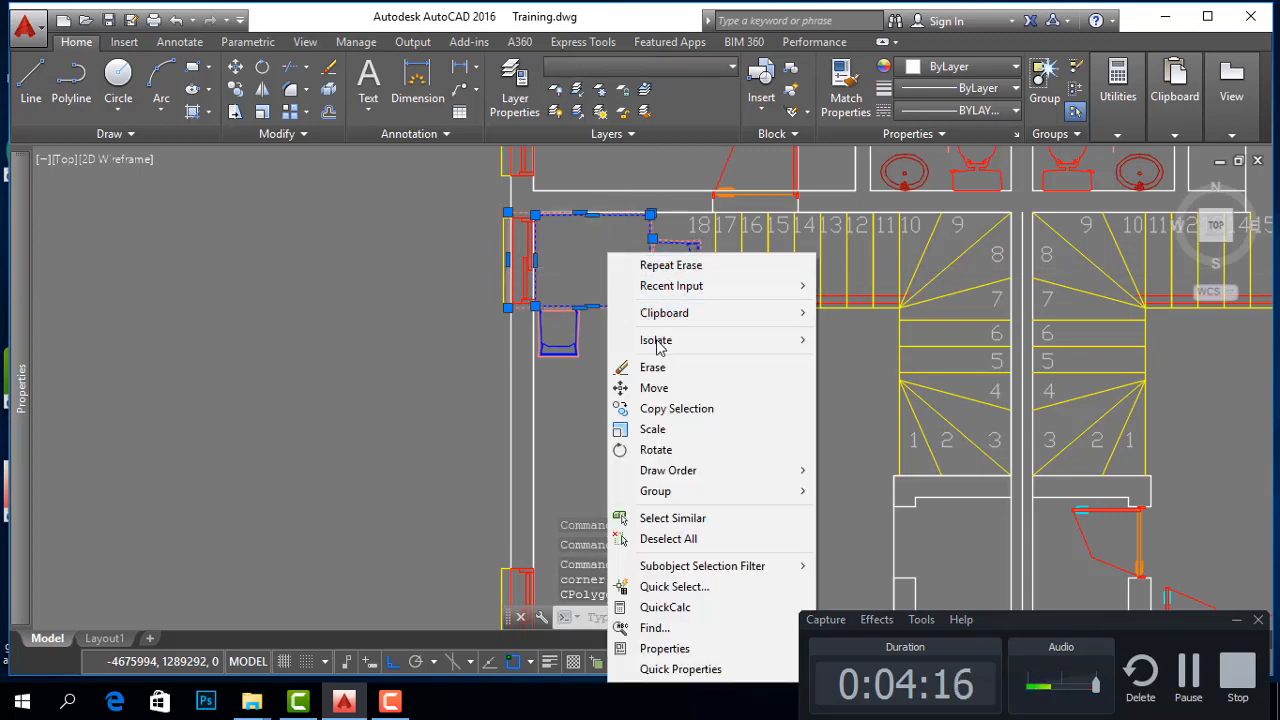
click(648, 366)
Erase the four doors along the upper exterior wall of the copied ground floor plan
scroll(540, 341, down, 3)
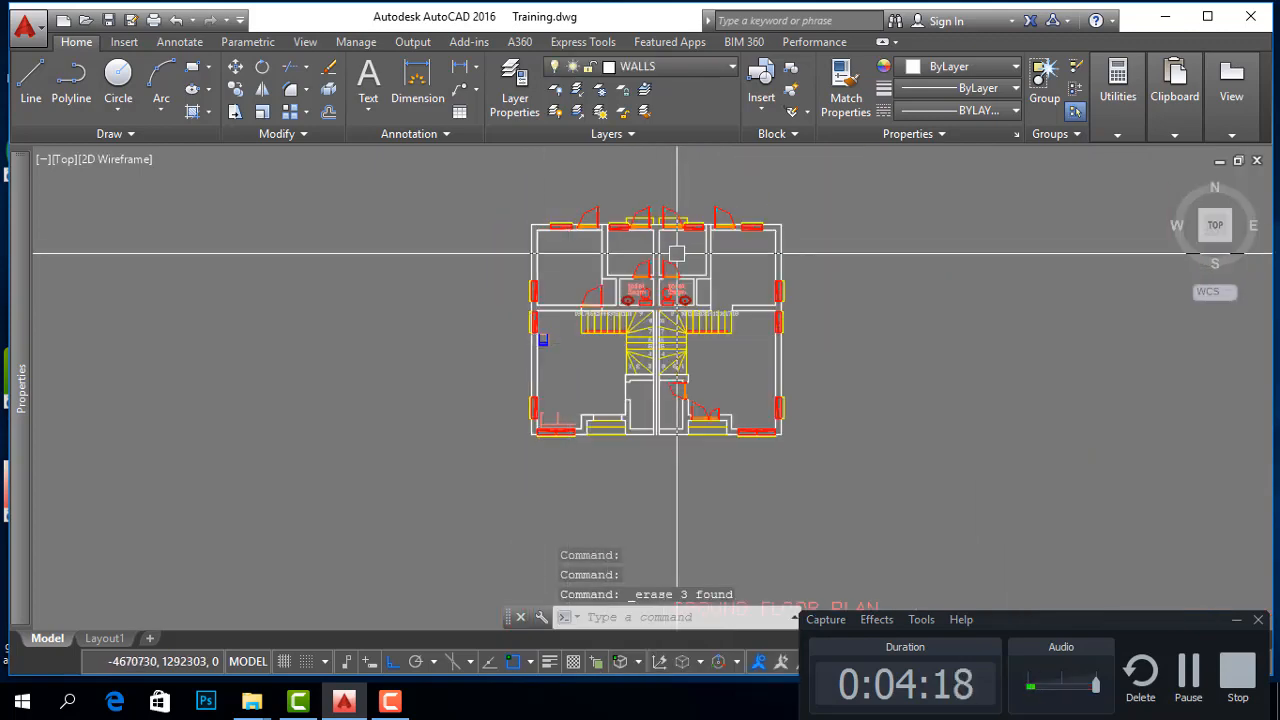
scroll(695, 203, up, 4)
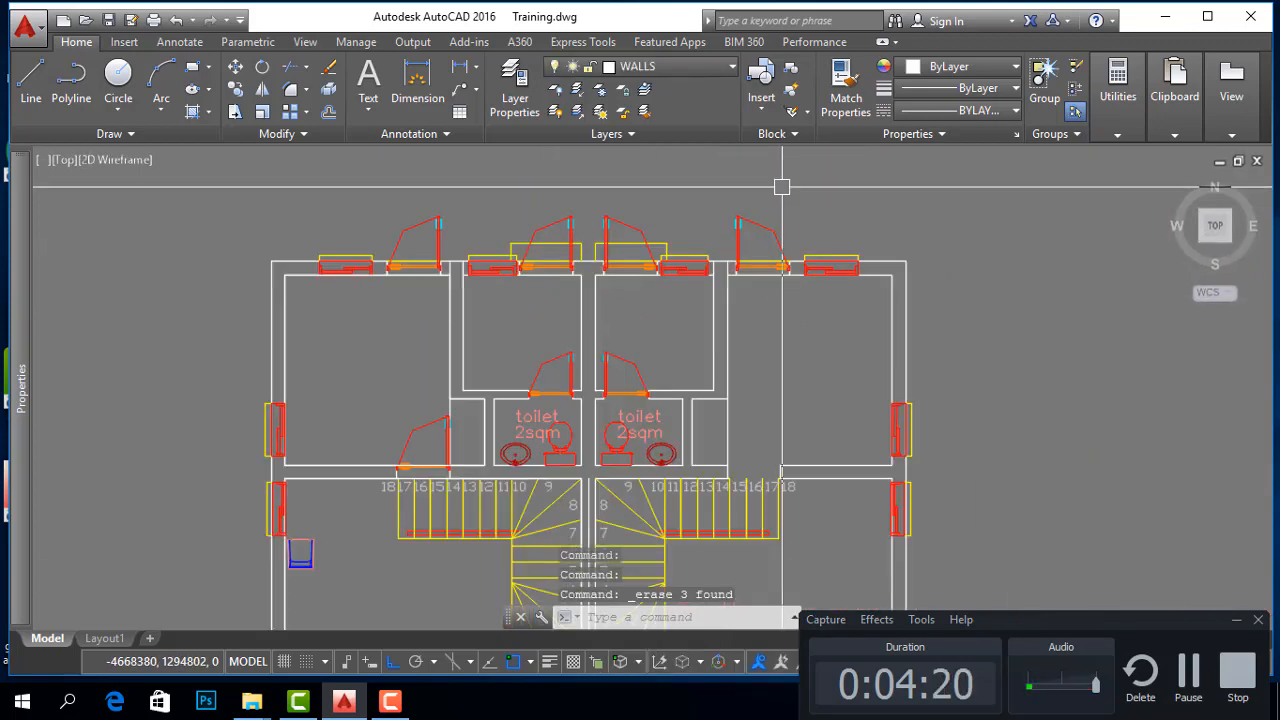
click(783, 187)
click(405, 218)
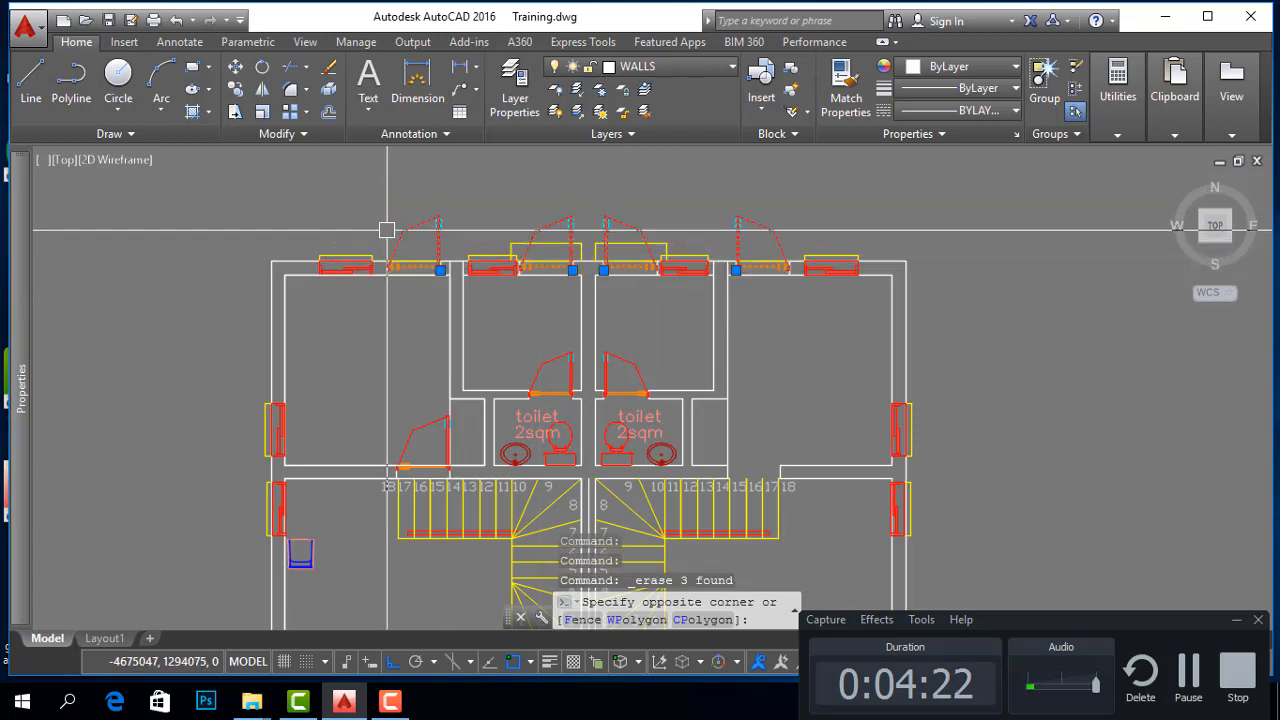
right_click(494, 243)
click(540, 355)
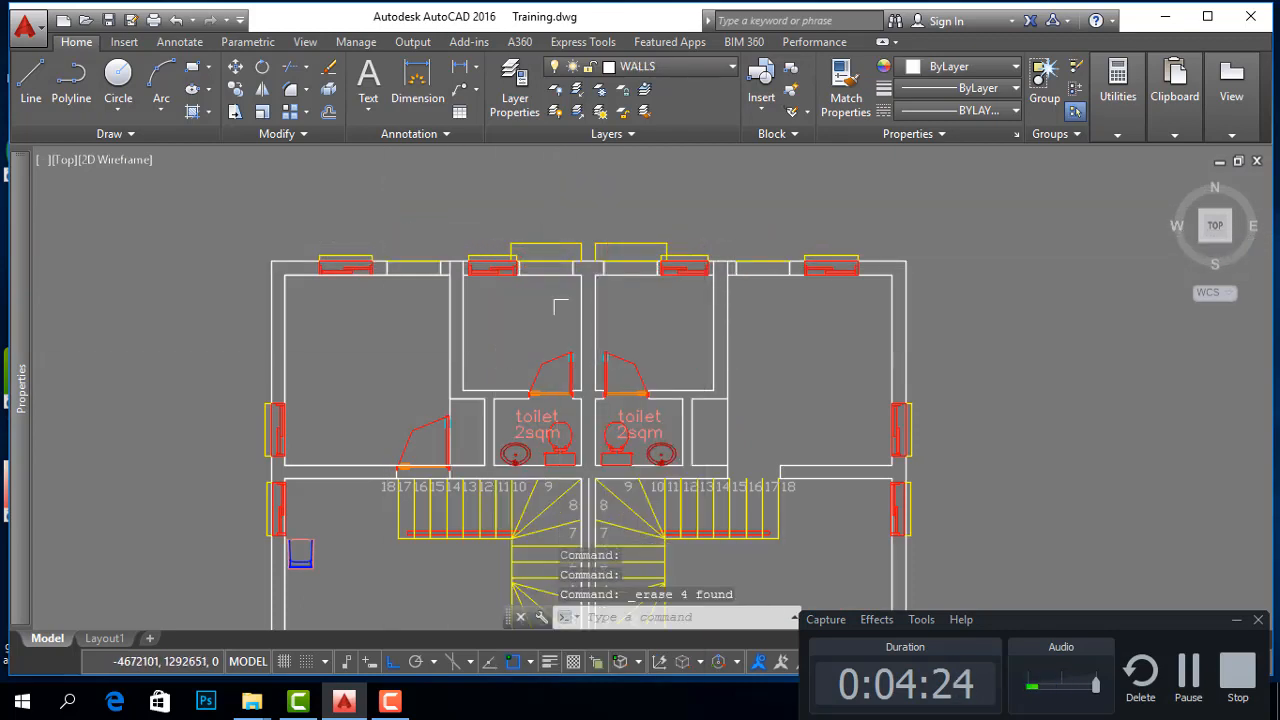
scroll(583, 210, up, 5)
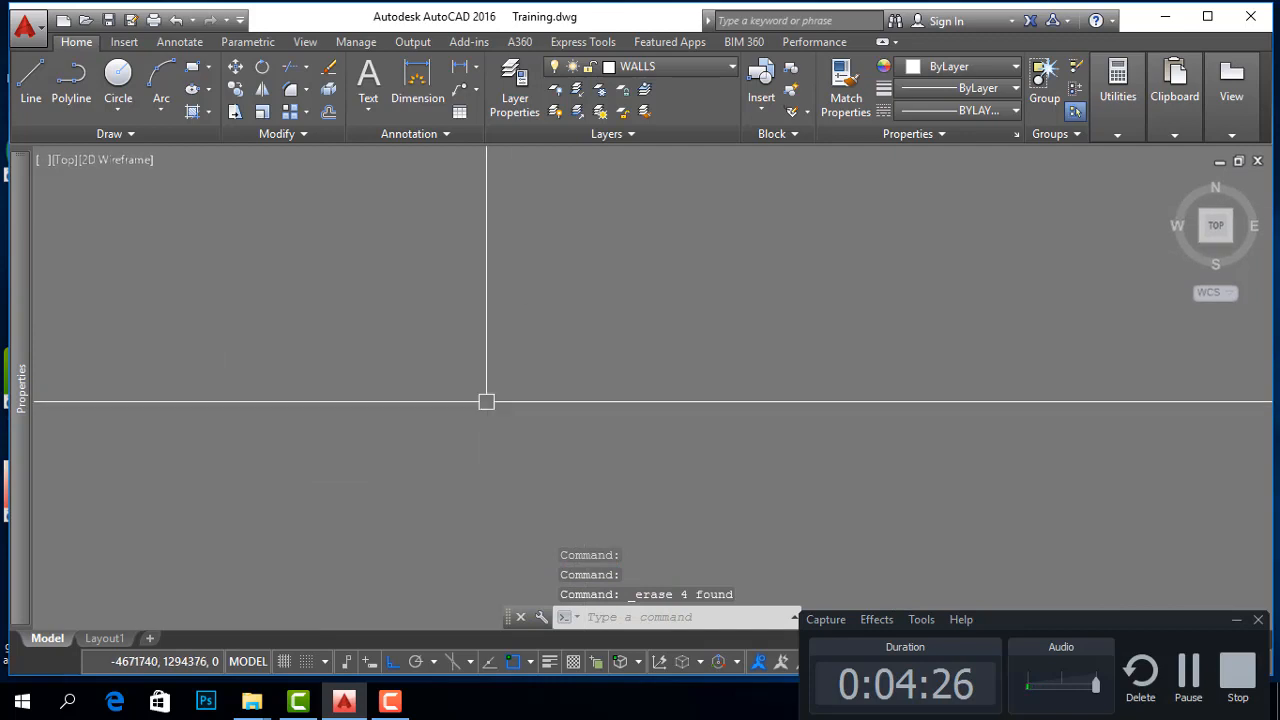
Locate the separate set of wall-only floor plans with the building section, far from the furnished plans
scroll(600, 434, down, 6)
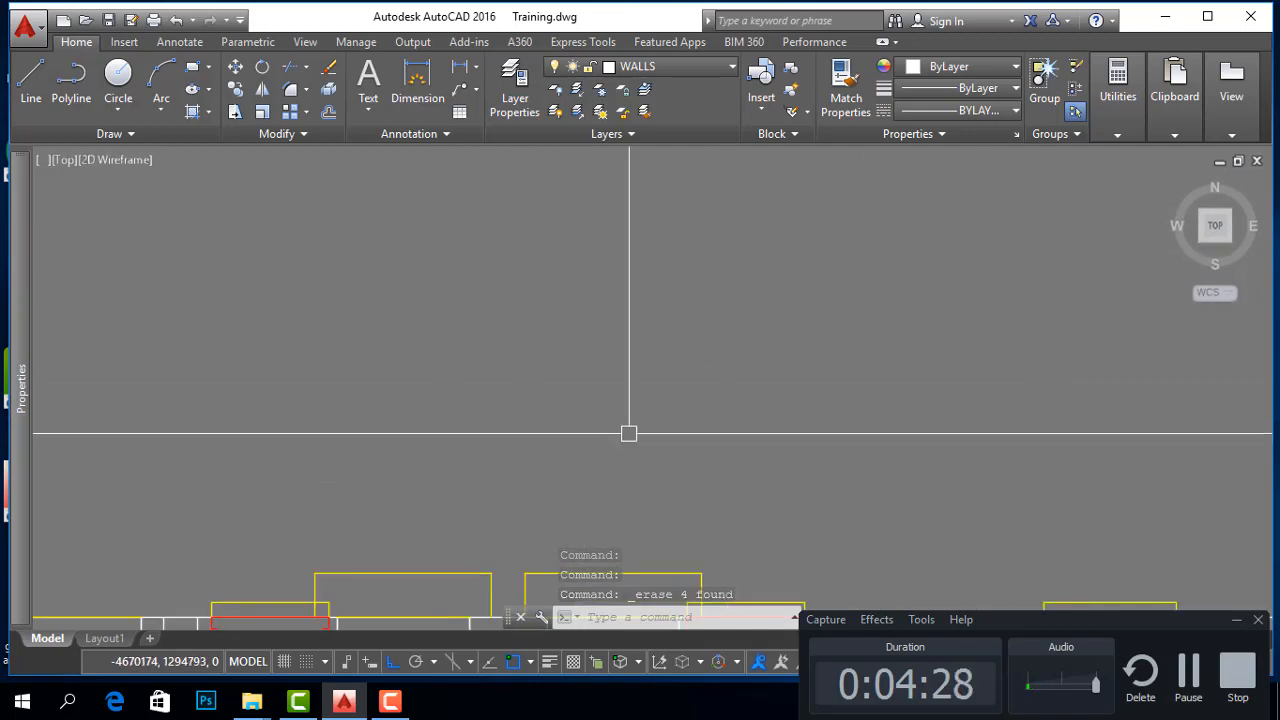
scroll(711, 423, up, 5)
scroll(511, 457, down, 4)
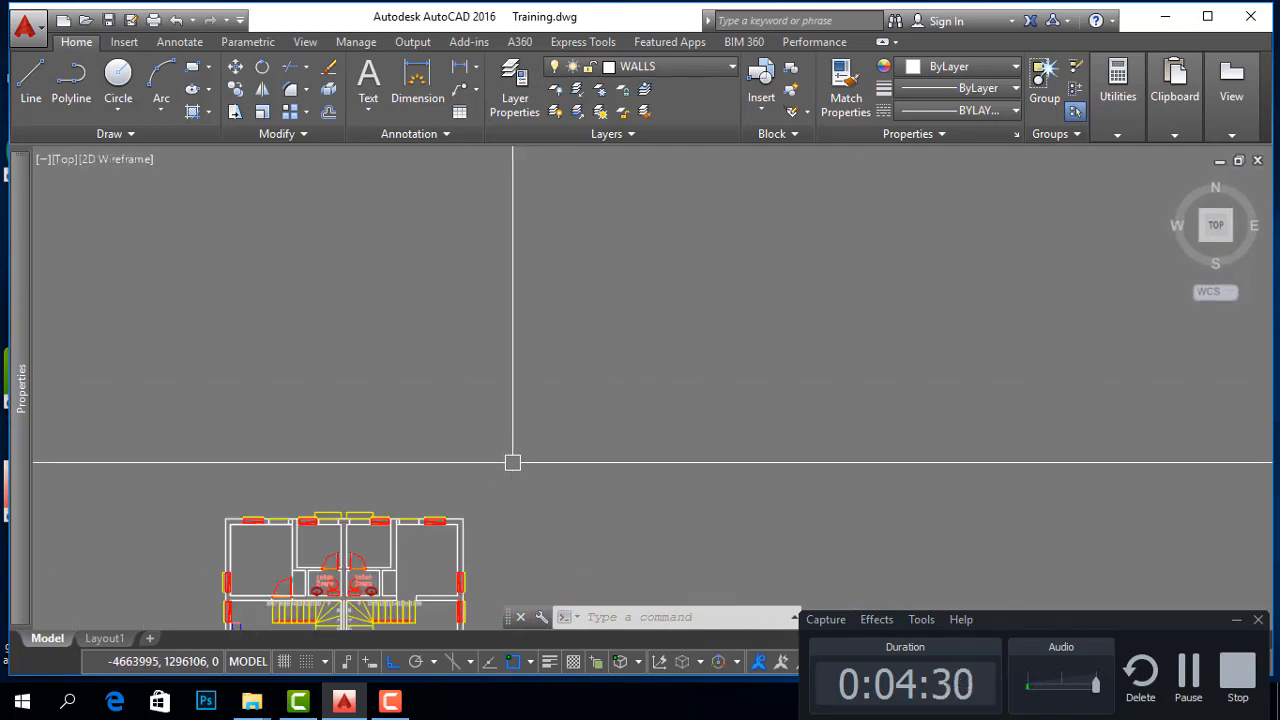
scroll(626, 477, up, 5)
scroll(686, 483, down, 4)
scroll(531, 489, down, 8)
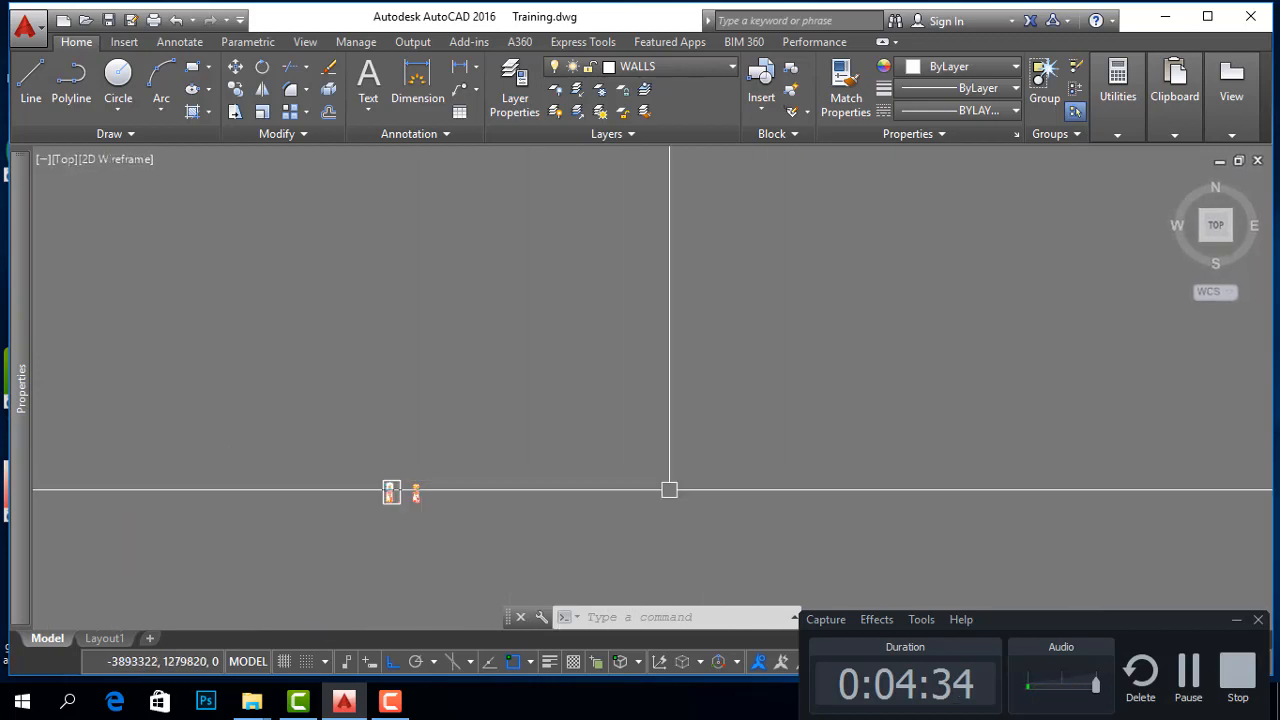
middle_drag(669, 490, 455, 508)
middle_drag(611, 450, 576, 445)
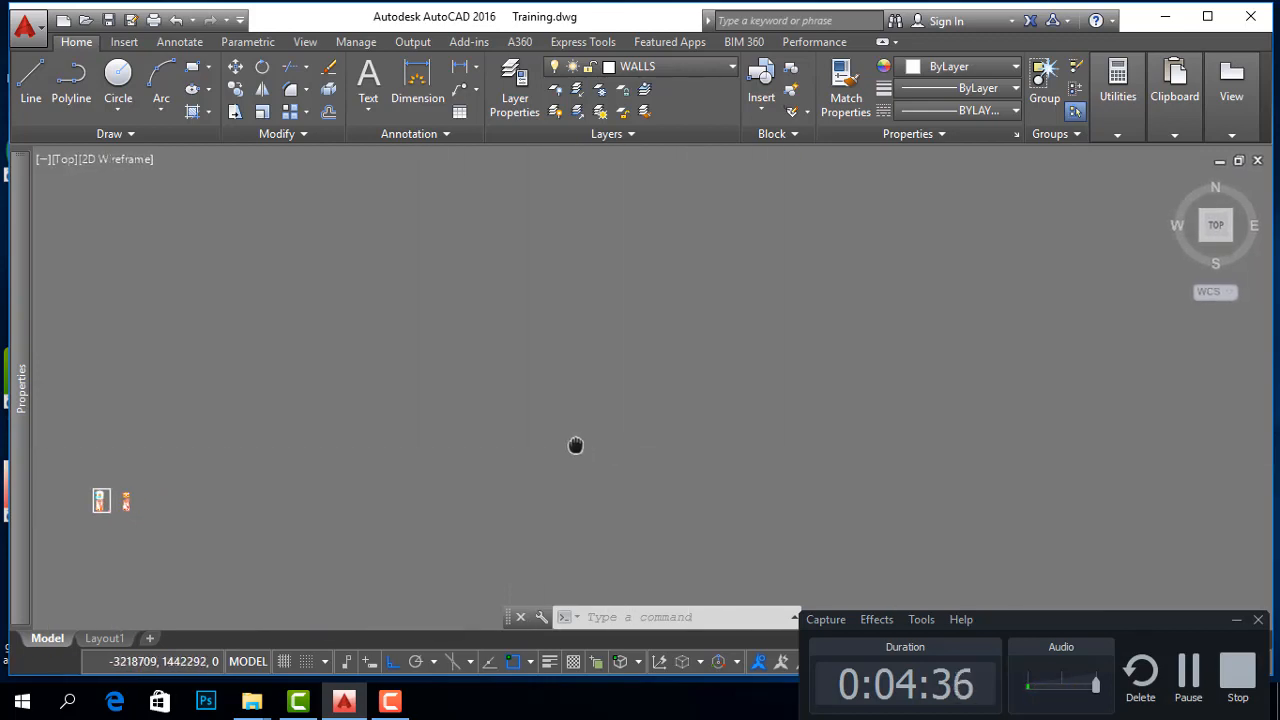
middle_drag(826, 461, 823, 461)
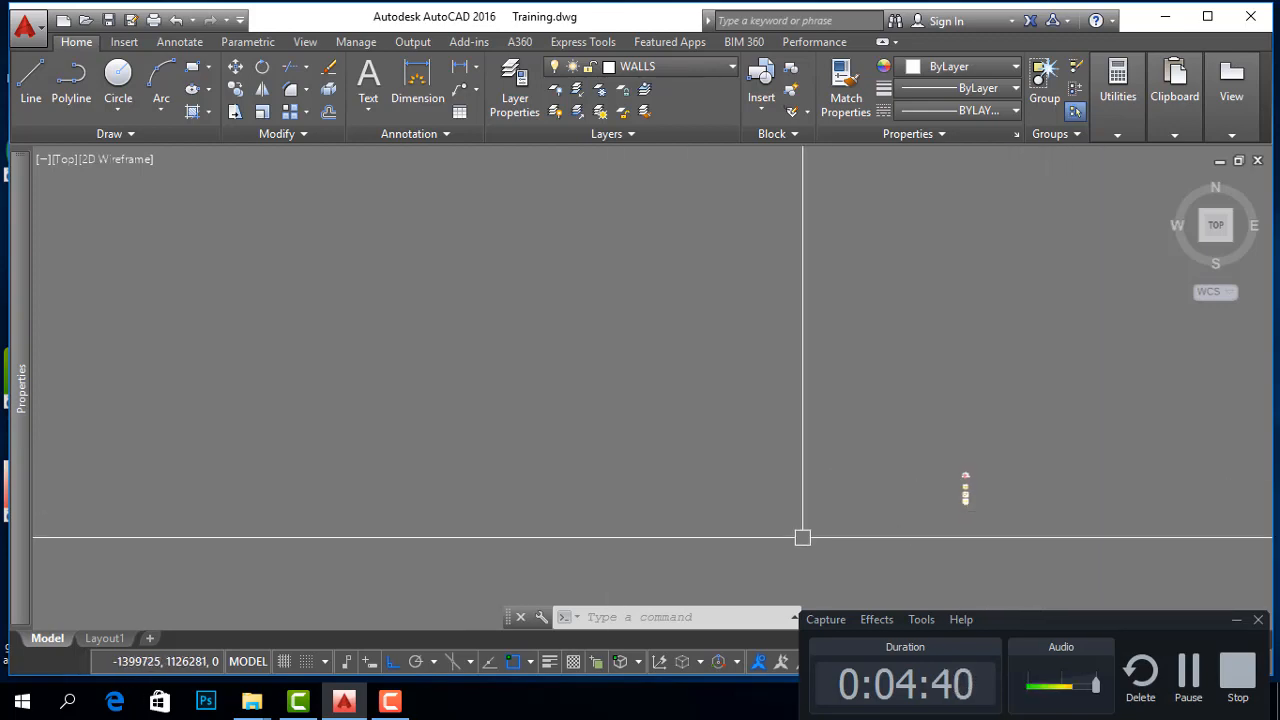
scroll(1001, 510, up, 2)
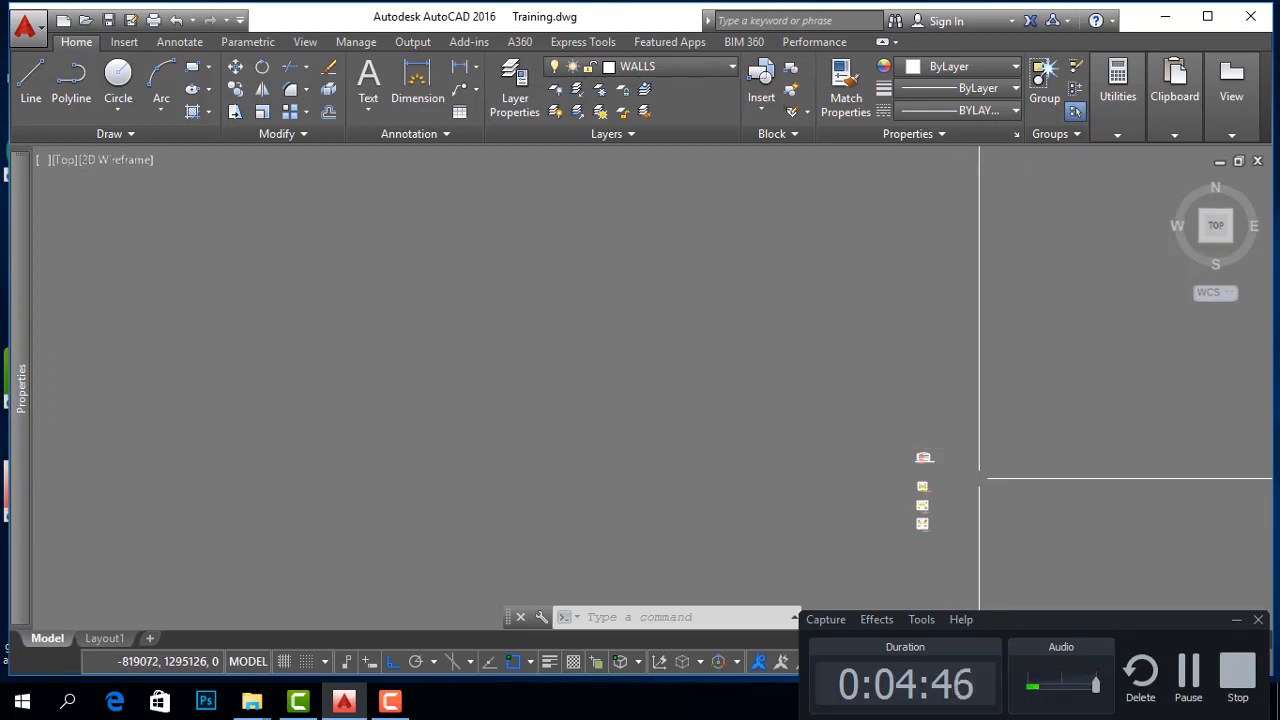
scroll(894, 456, up, 5)
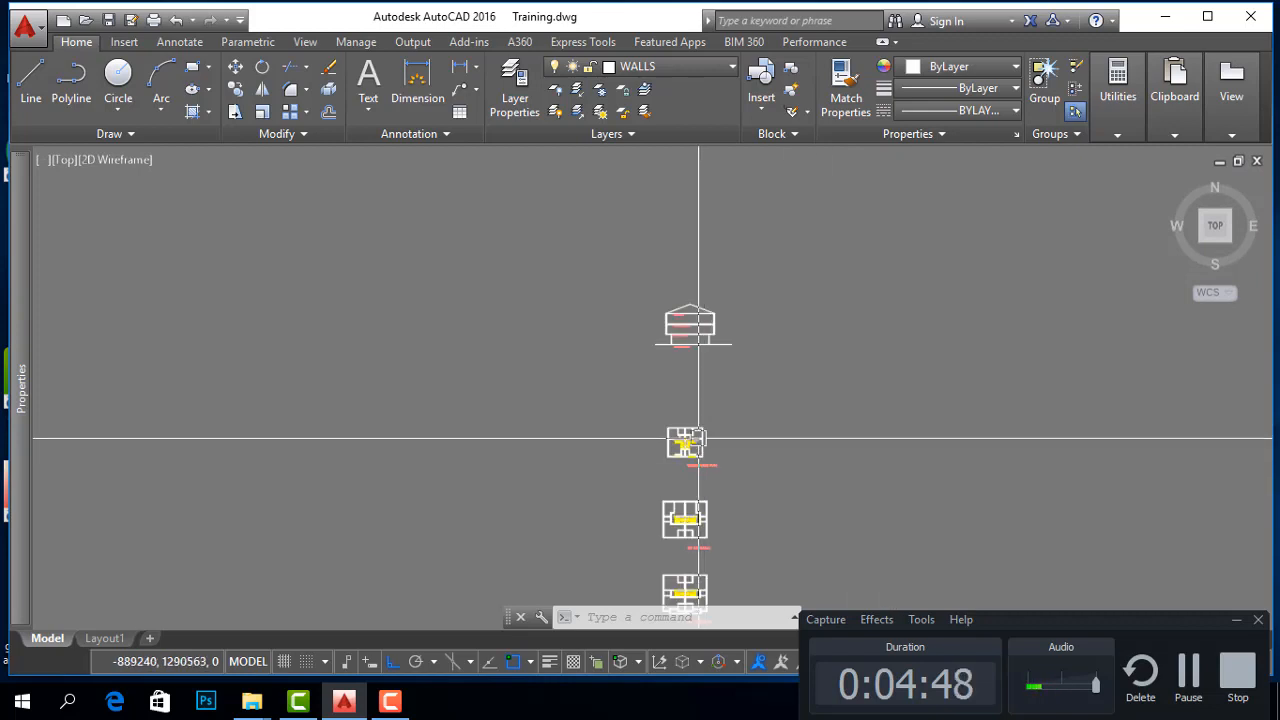
Examine the wall and stair layout of the wall-only ground floor plan
scroll(711, 437, up, 3)
scroll(708, 480, up, 4)
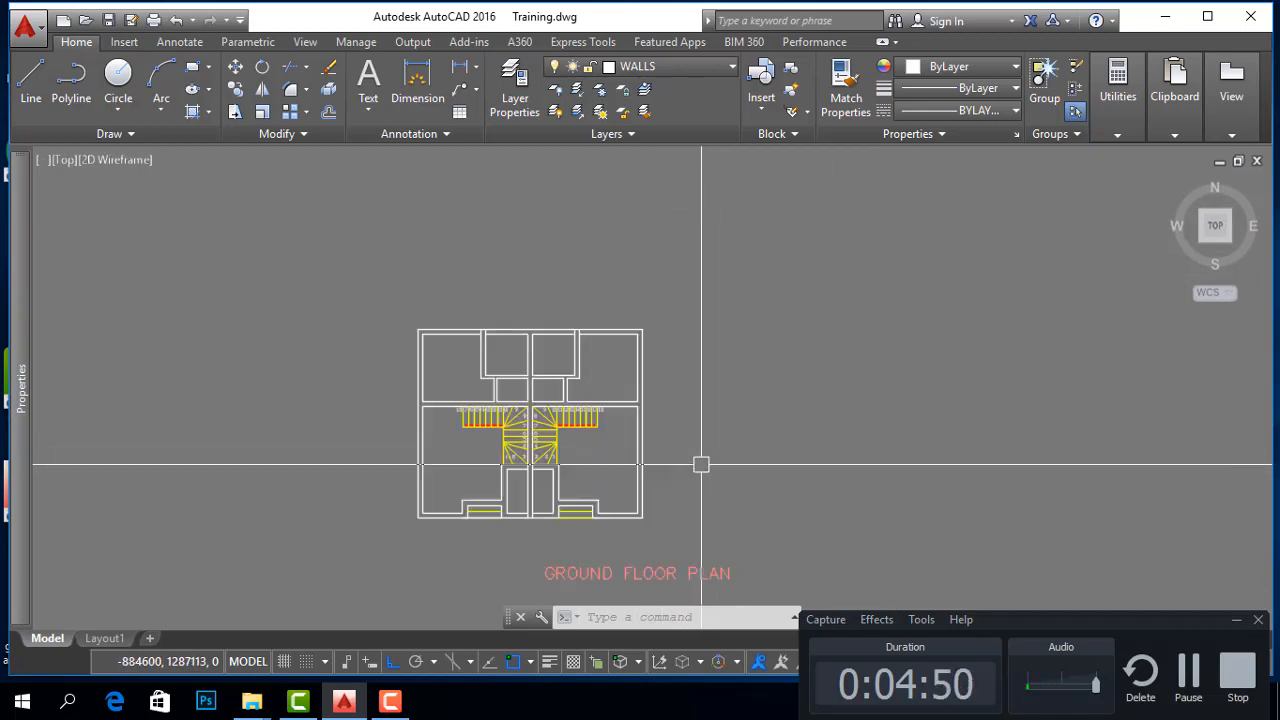
scroll(677, 334, down, 3)
scroll(729, 437, up, 6)
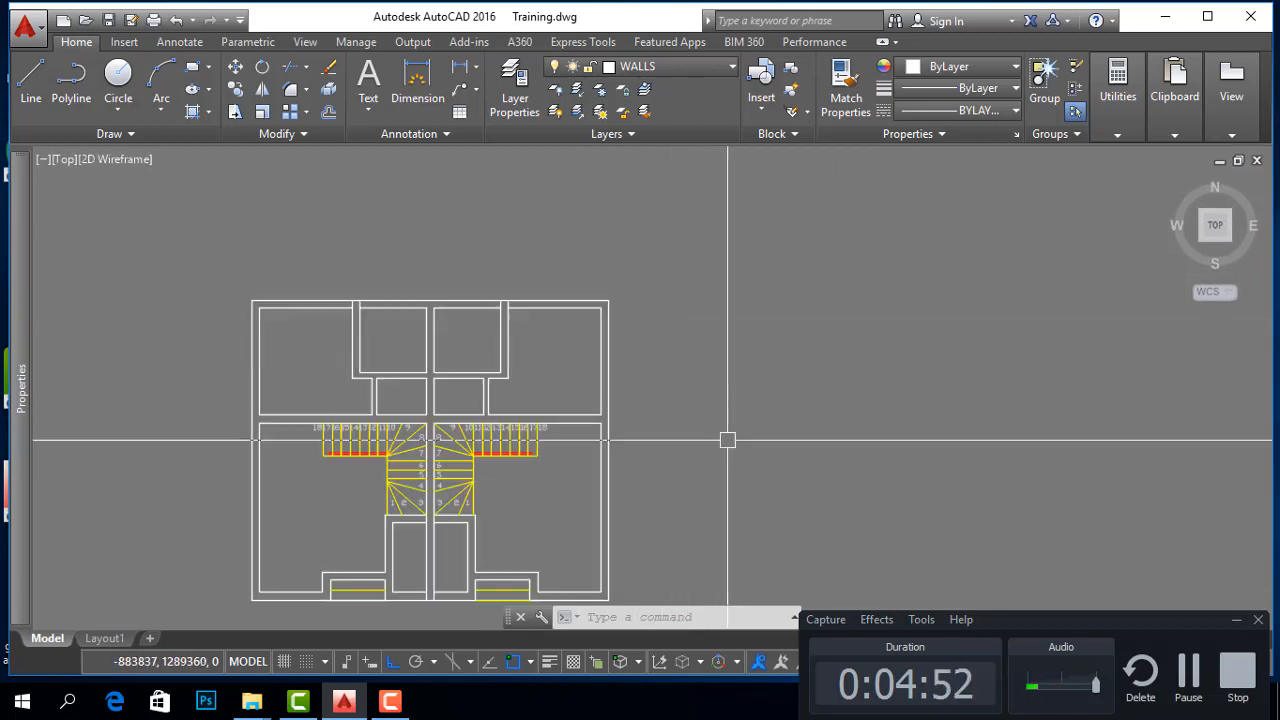
scroll(674, 309, down, 5)
scroll(662, 310, up, 4)
scroll(643, 252, down, 4)
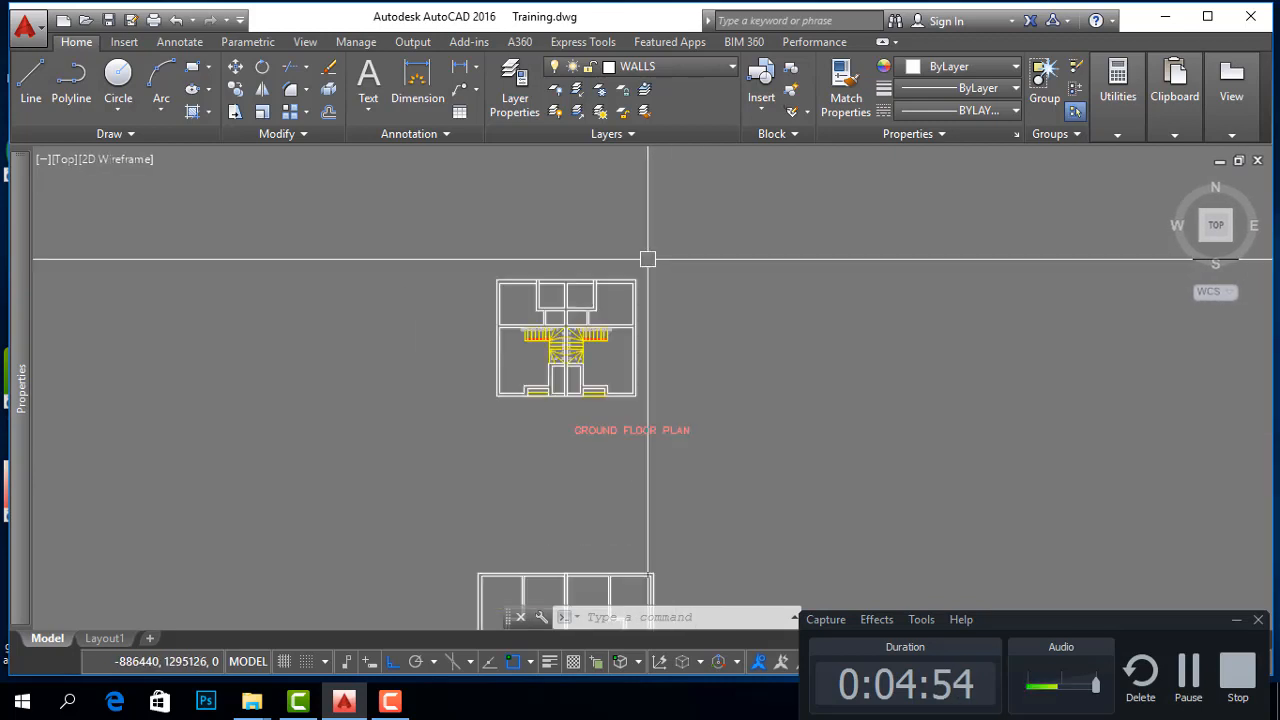
scroll(607, 285, up, 4)
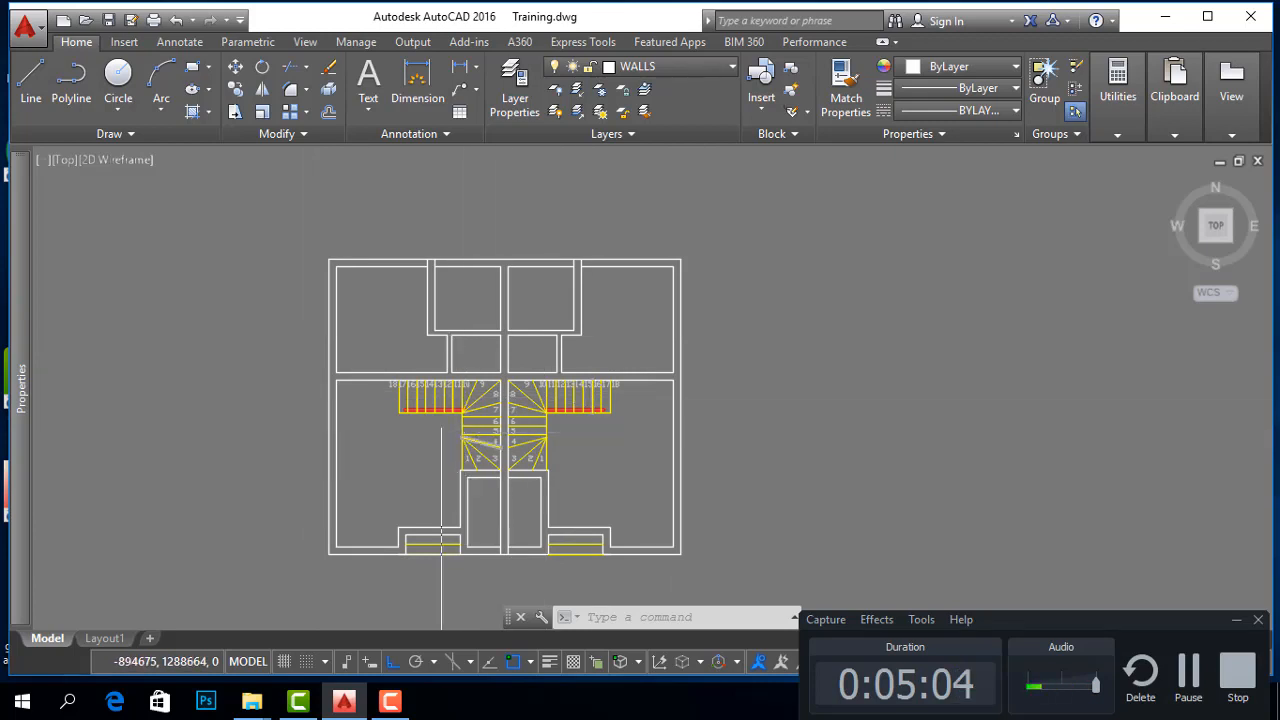
Examine the wall-only 1st and 2nd floor plans, including their stairs and partitions
scroll(489, 391, down, 6)
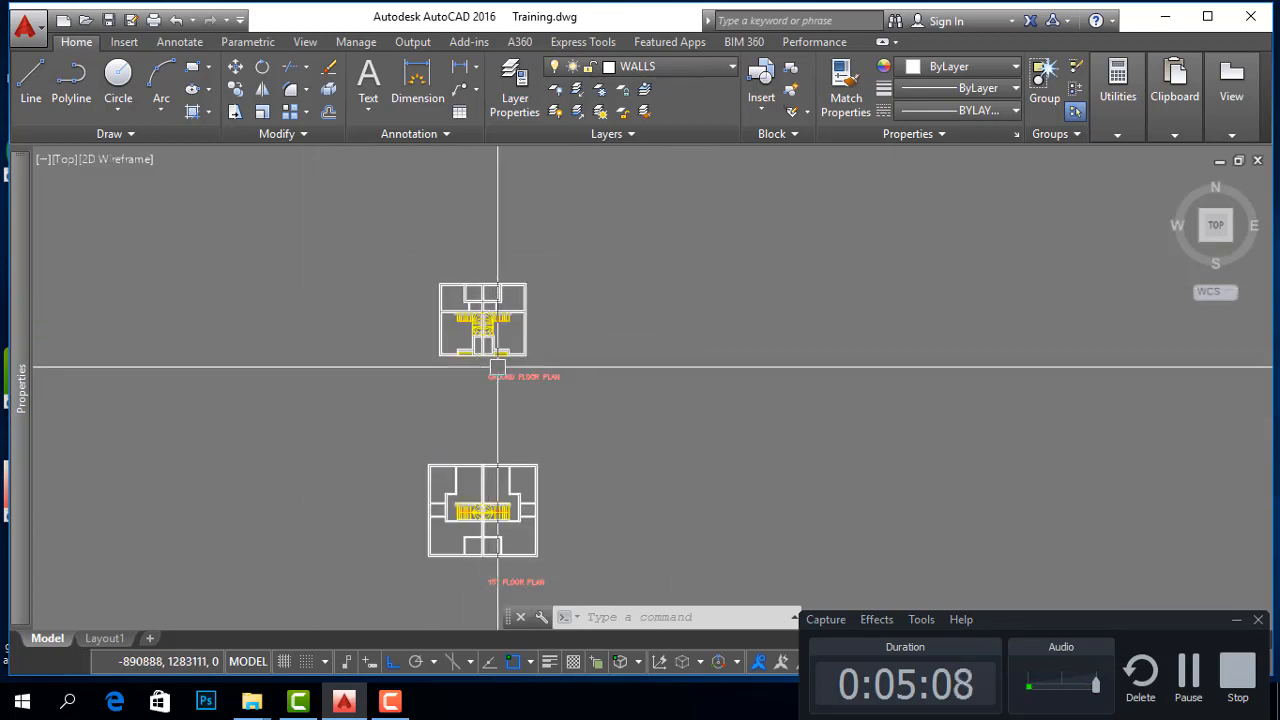
scroll(500, 470, up, 7)
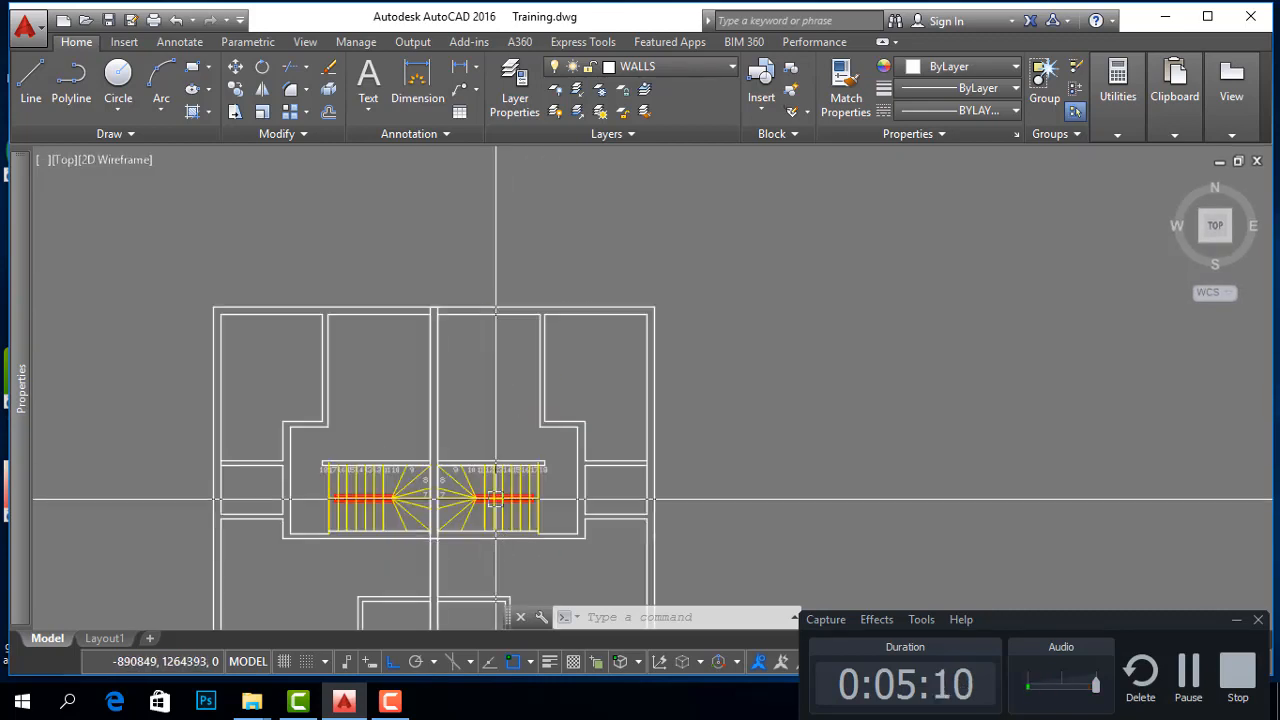
scroll(505, 400, down, 5)
scroll(510, 303, up, 3)
scroll(571, 455, down, 3)
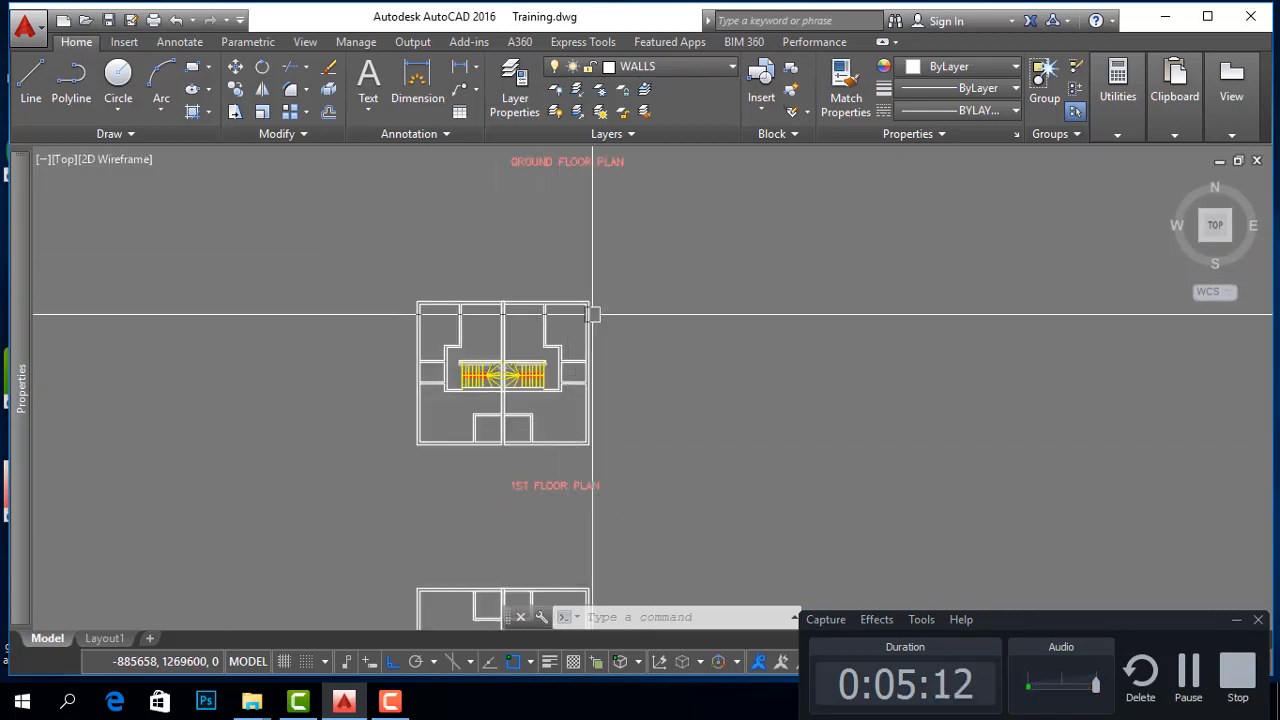
scroll(423, 400, down, 1)
scroll(637, 333, down, 2)
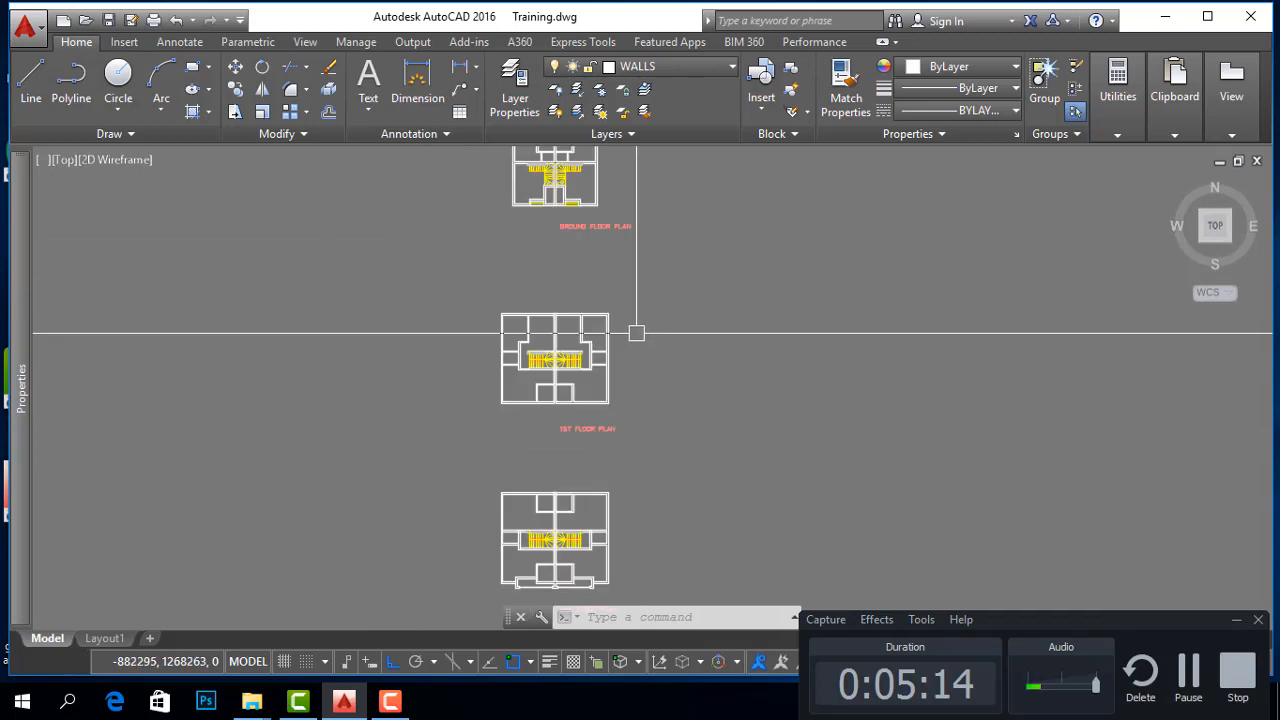
scroll(606, 556, up, 4)
scroll(597, 289, down, 6)
scroll(582, 388, up, 6)
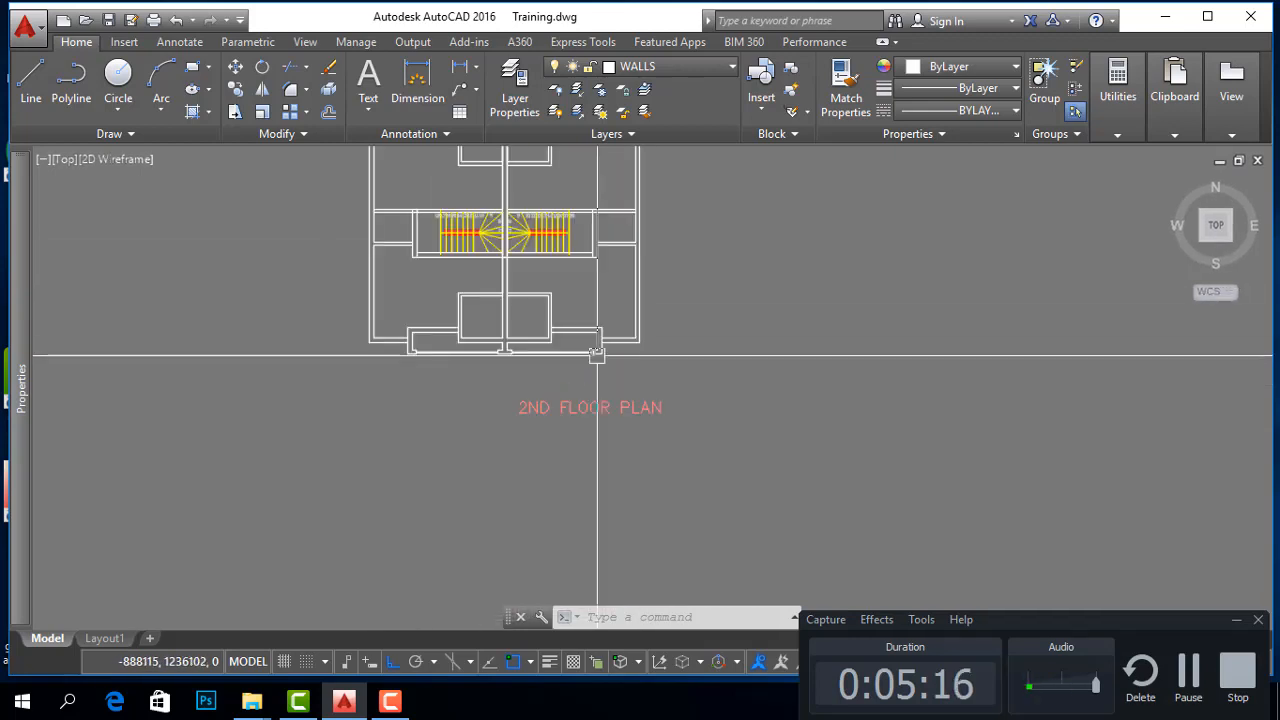
scroll(624, 424, down, 6)
scroll(623, 200, up, 5)
scroll(640, 300, down, 8)
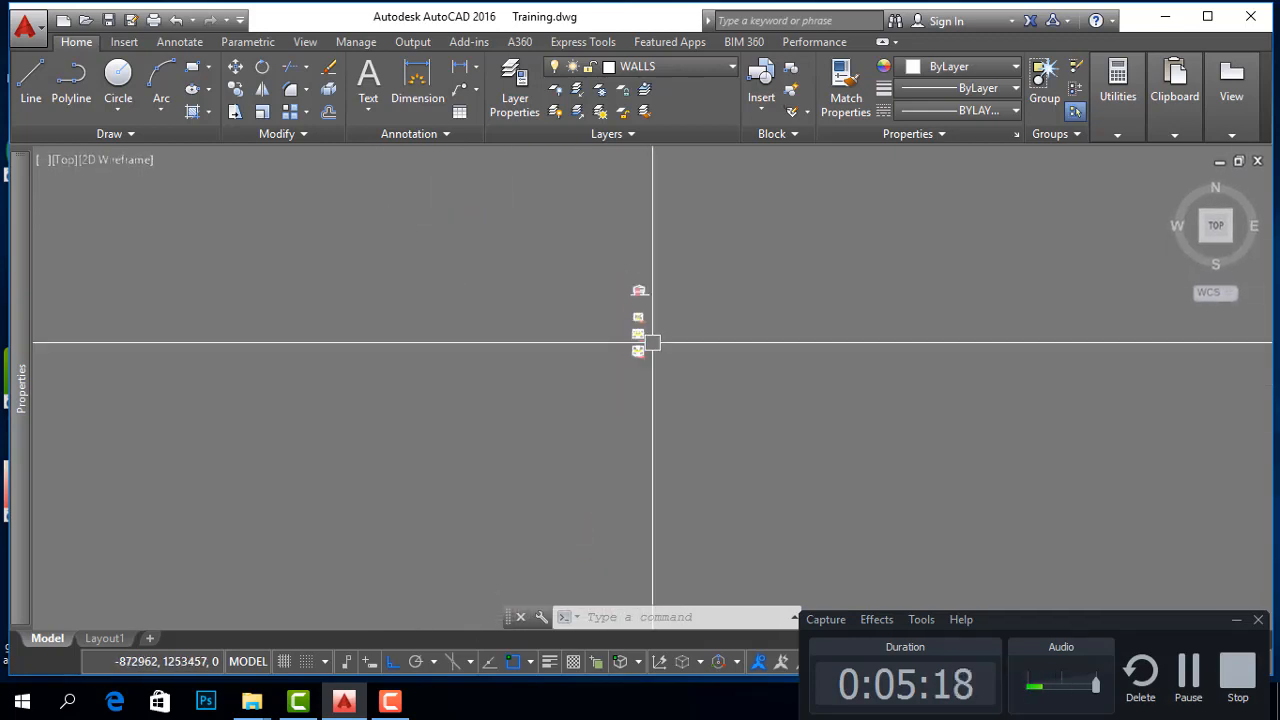
Move the building section and all three wall-only floor plans horizontally to just beside the copied furnished plans
scroll(626, 354, up, 8)
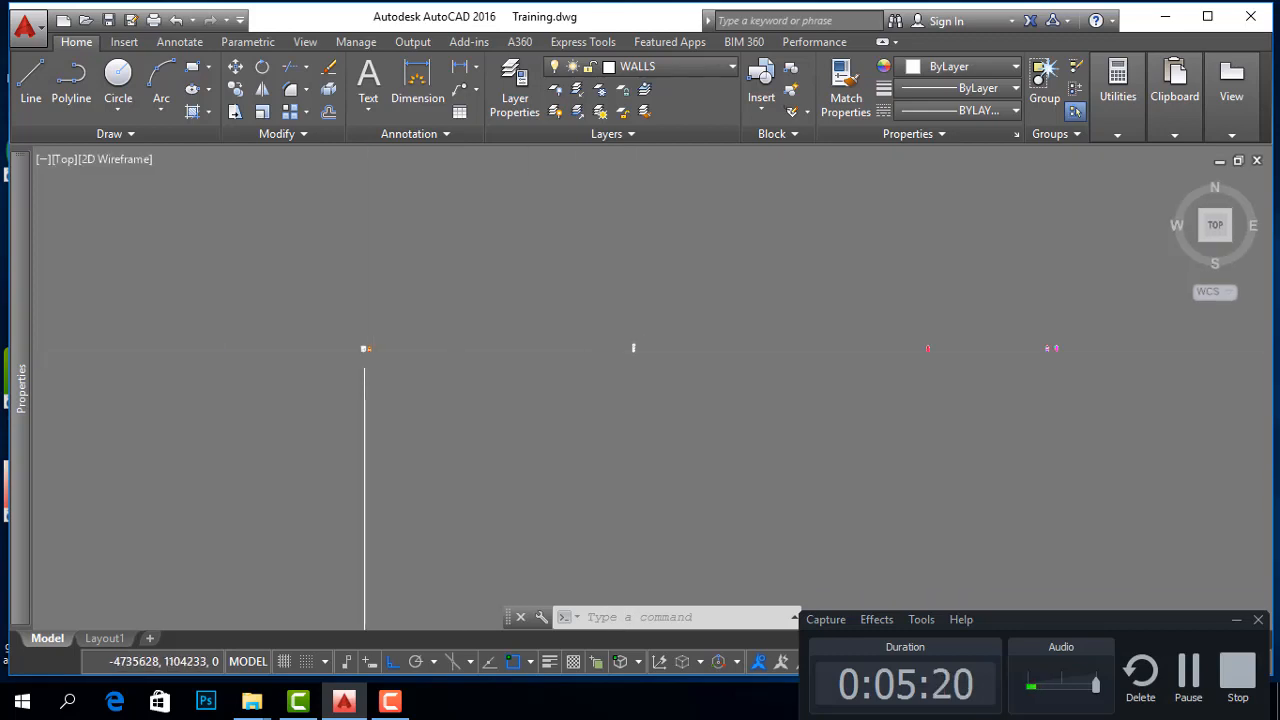
click(754, 290)
click(849, 394)
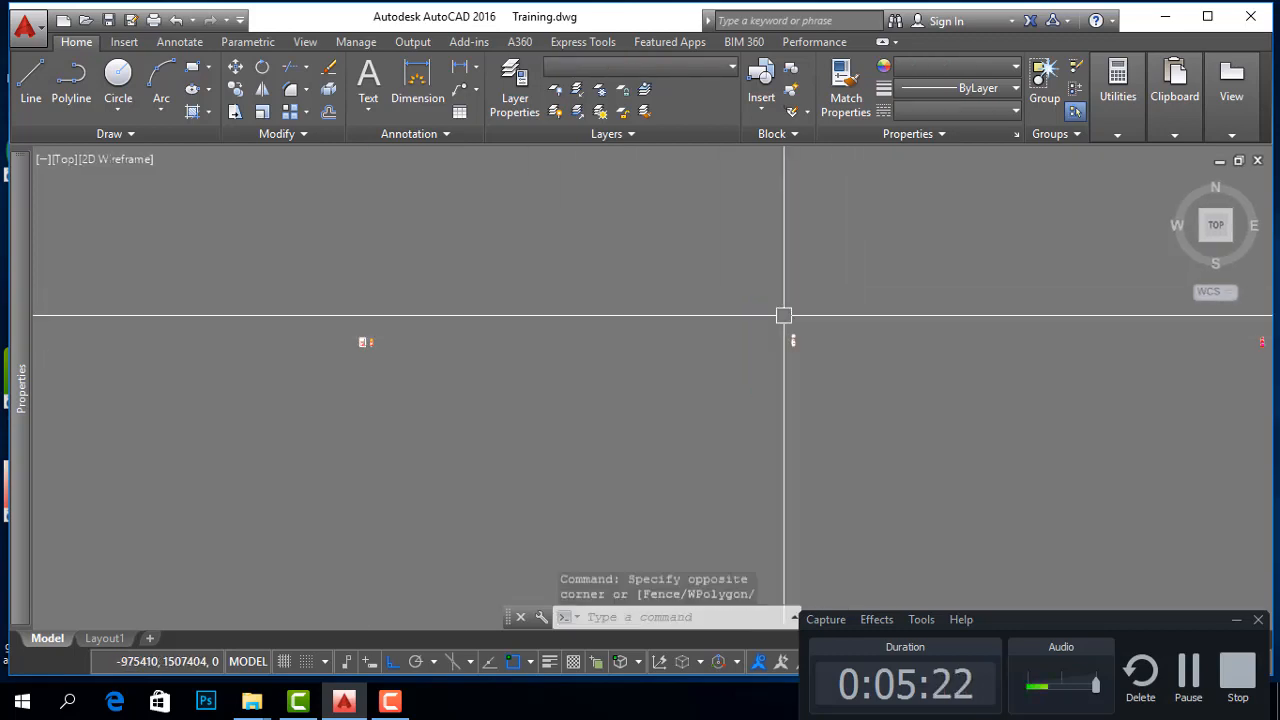
right_click(786, 314)
click(835, 398)
click(794, 343)
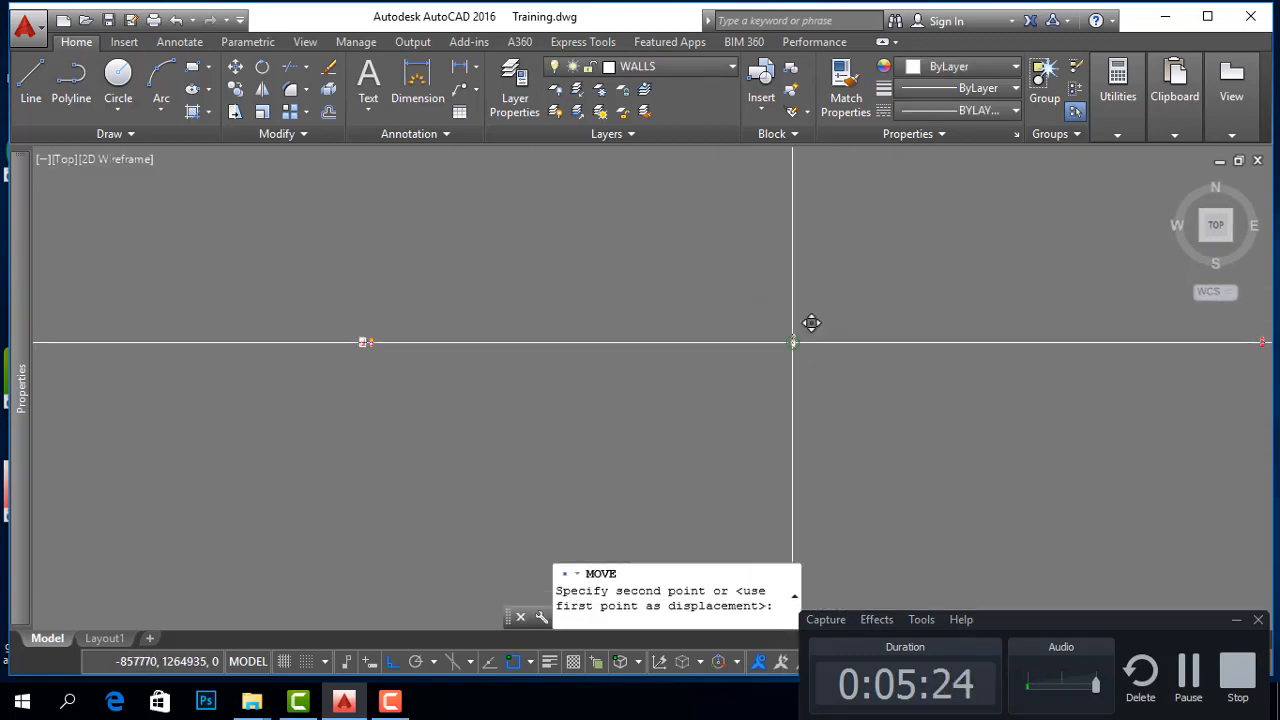
scroll(262, 350, up, 3)
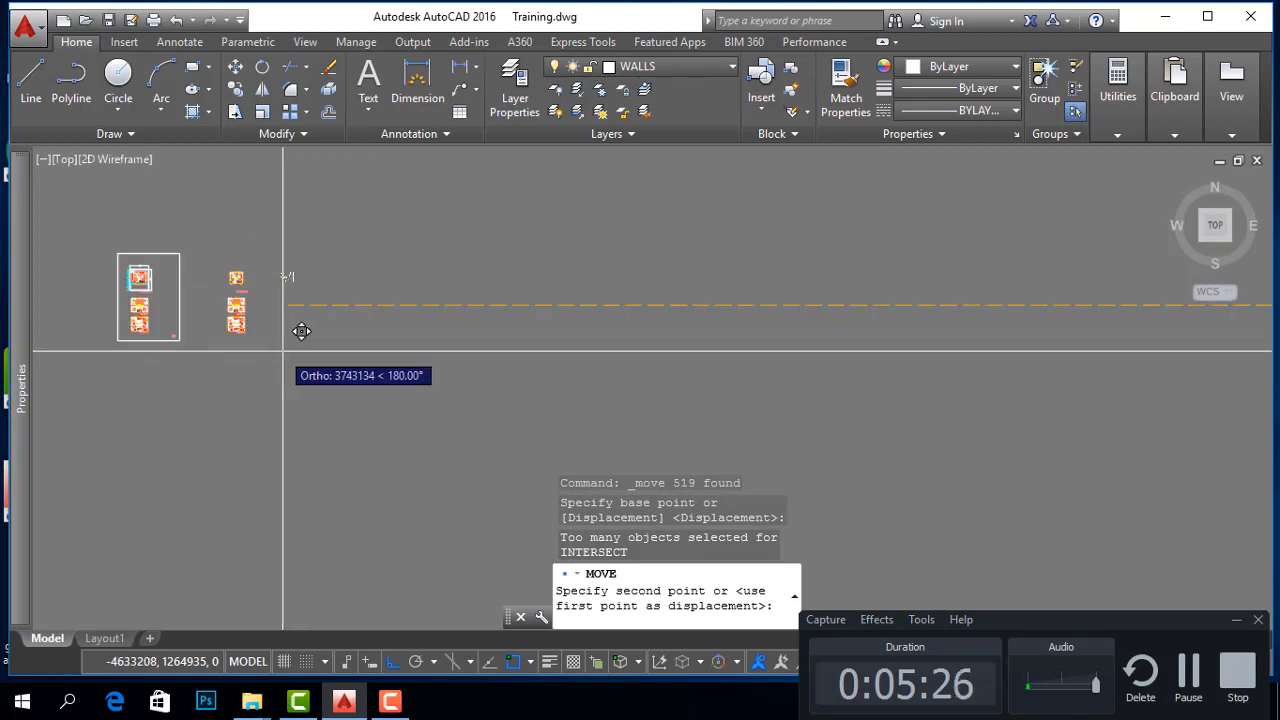
click(339, 351)
scroll(337, 331, up, 2)
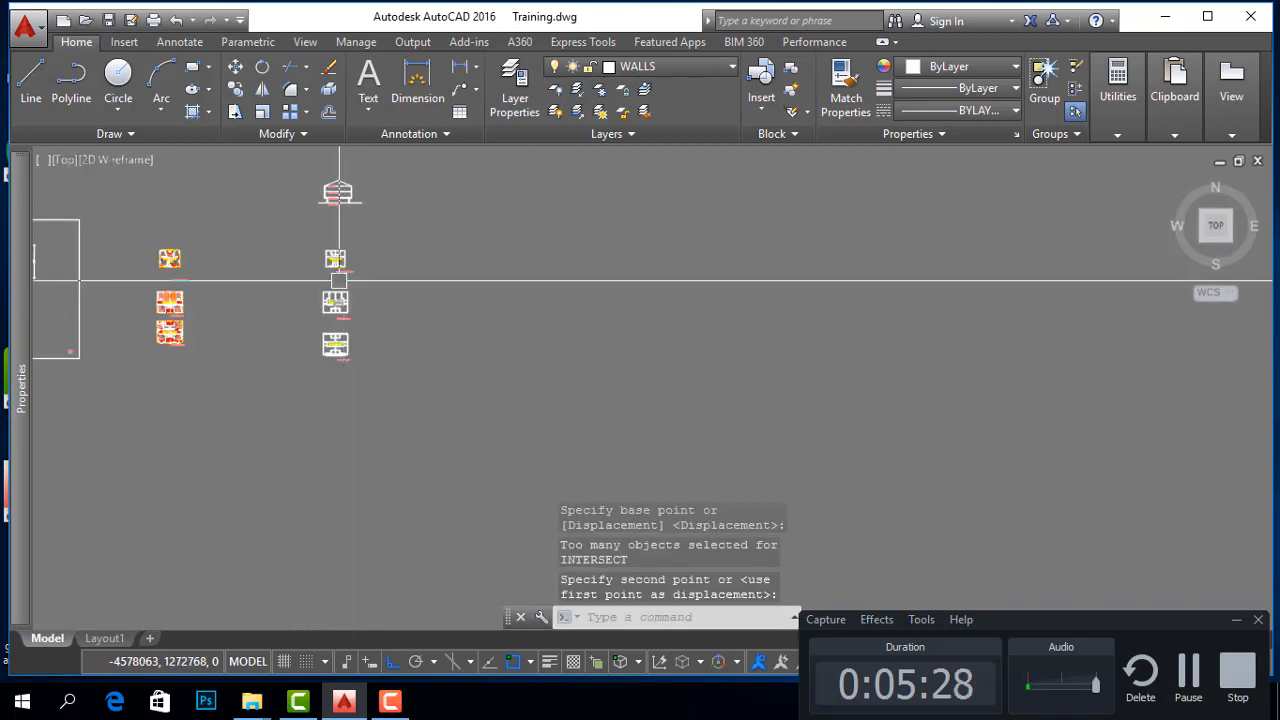
scroll(316, 275, up, 2)
click(300, 242)
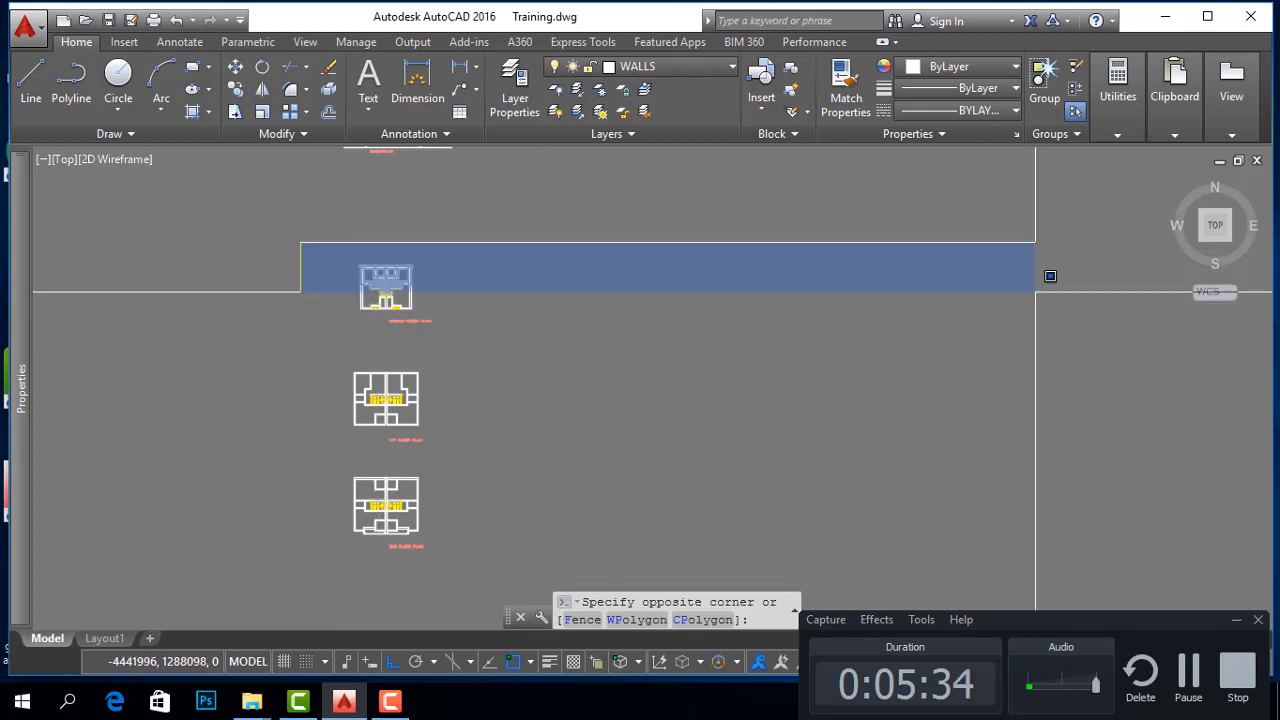
click(1194, 675)
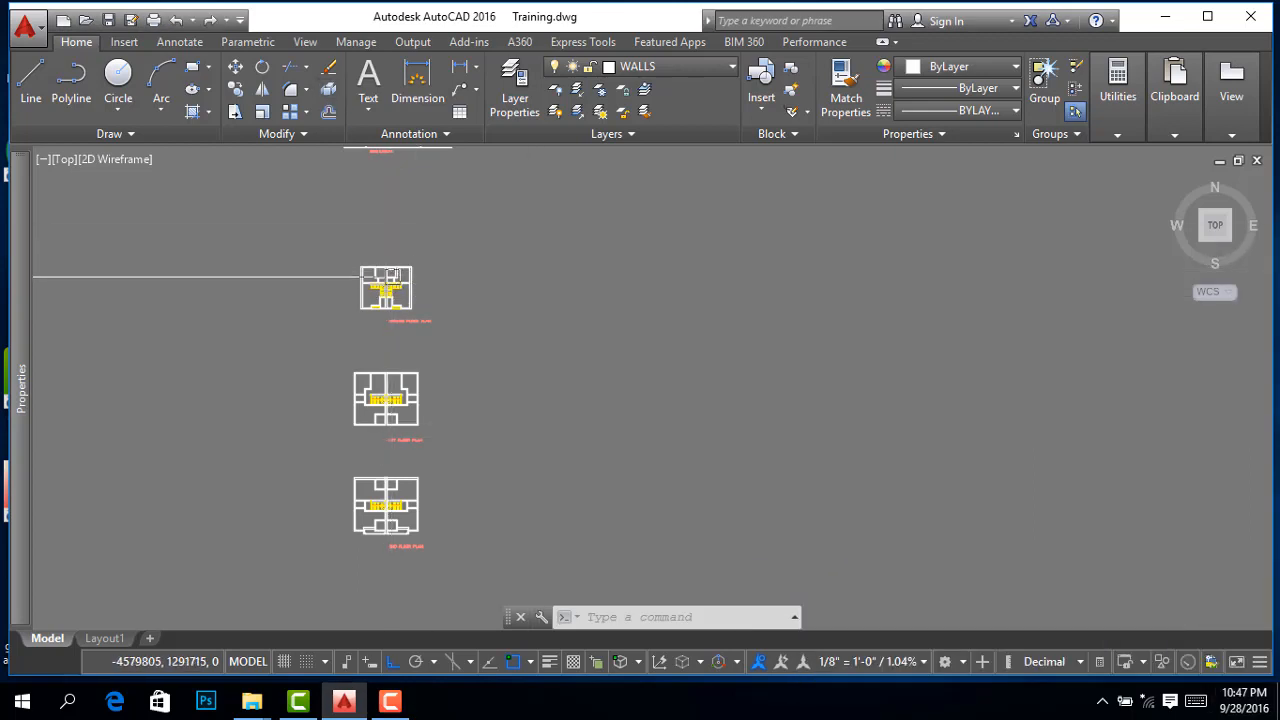
scroll(371, 270, up, 5)
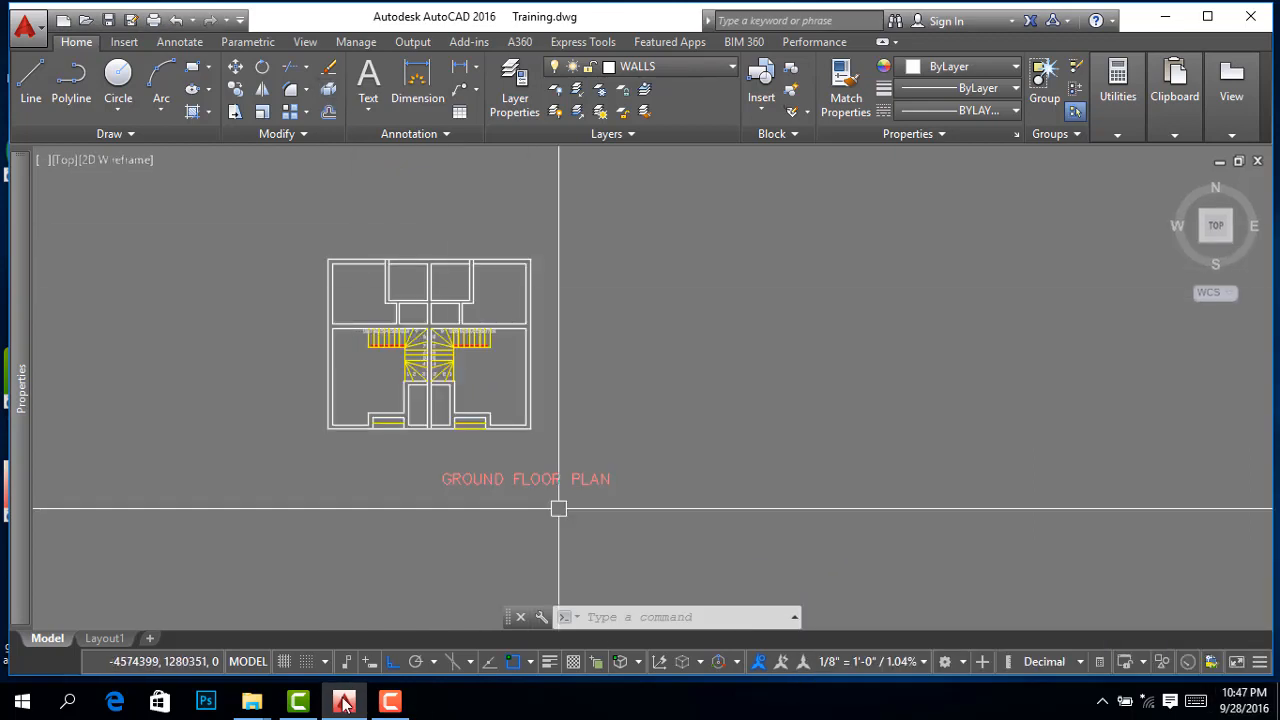
click(392, 703)
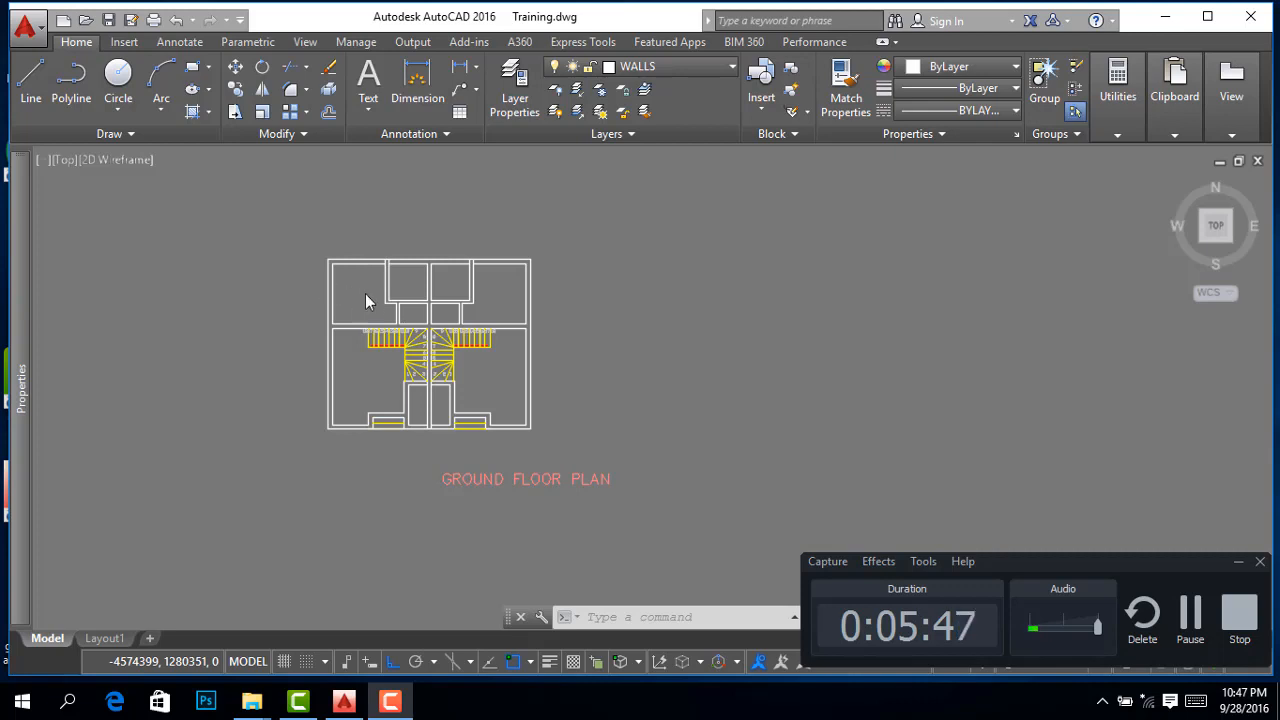
click(600, 356)
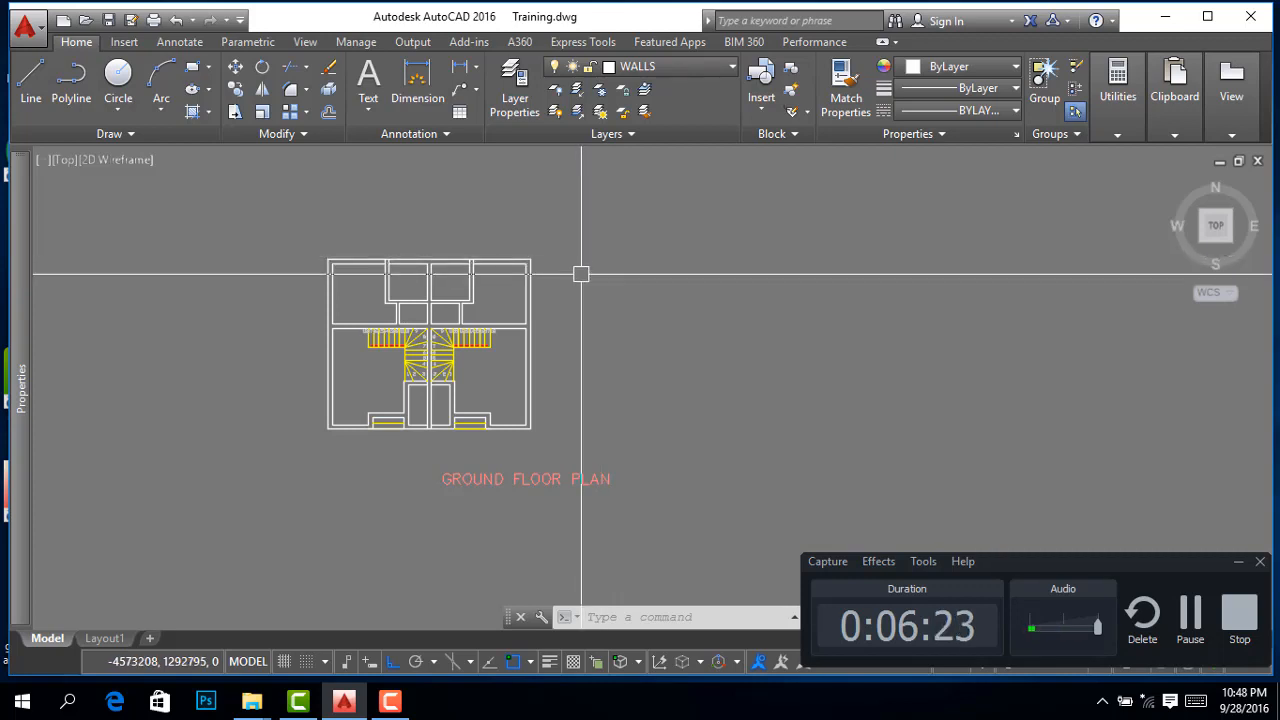
Compare the wall-only floor plans with the furnished plans and inspect the ground floor's upper exterior wall
scroll(580, 297, down, 4)
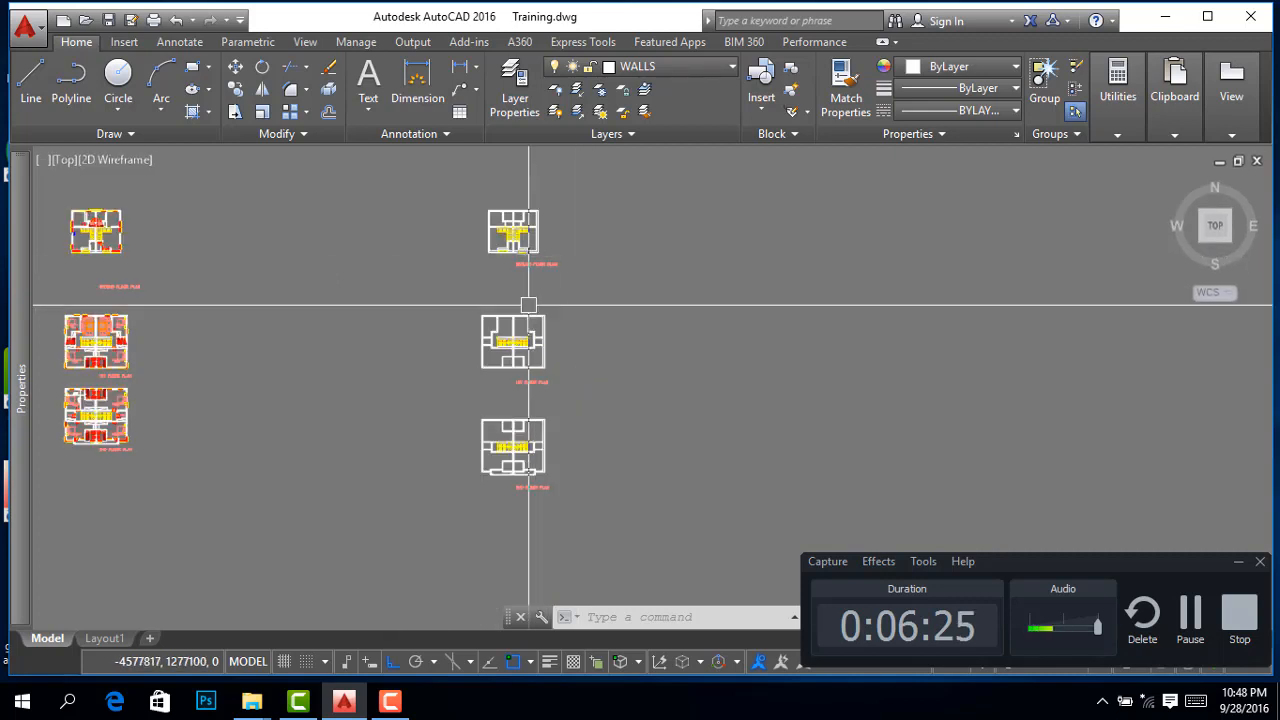
scroll(543, 326, up, 3)
scroll(549, 395, down, 3)
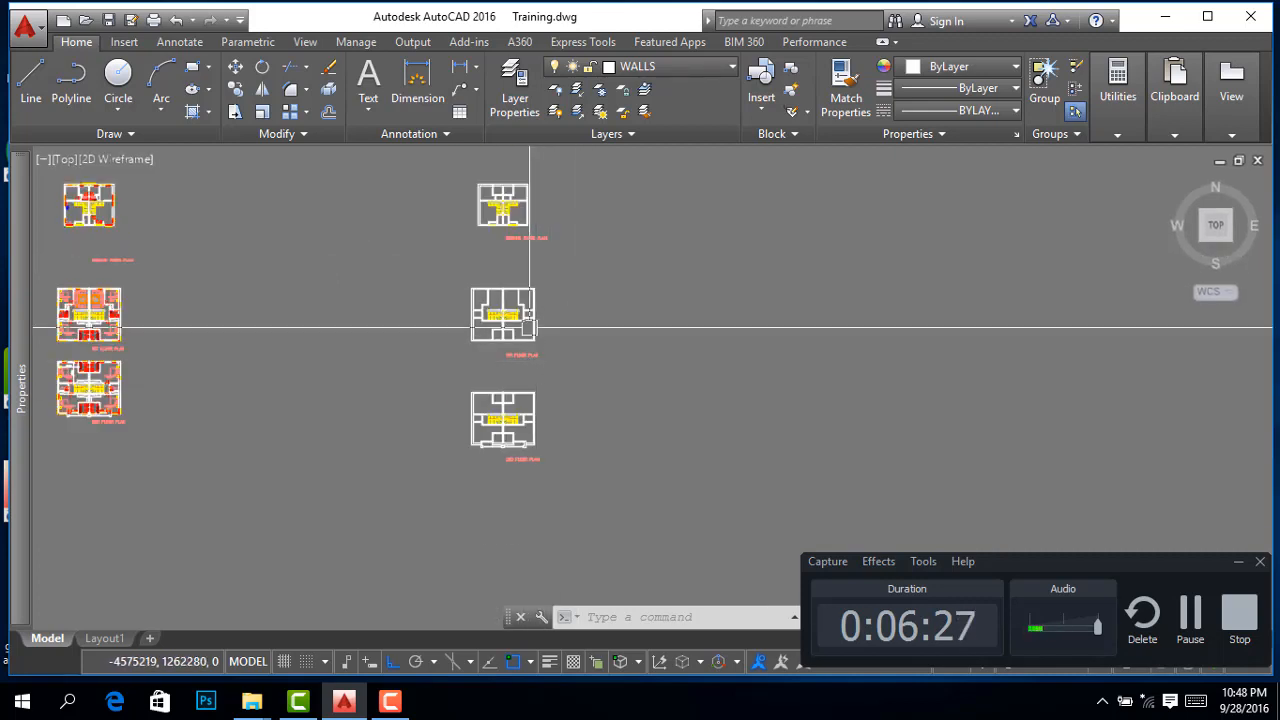
scroll(561, 456, down, 3)
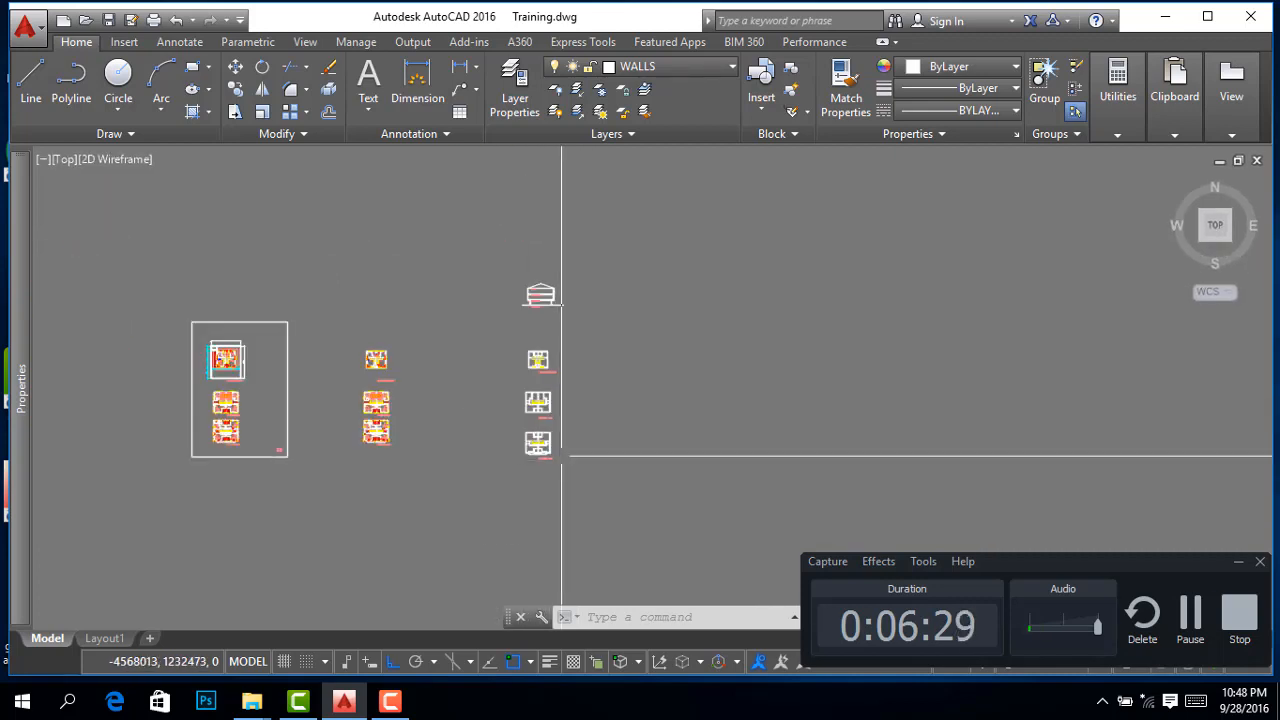
scroll(541, 302, up, 7)
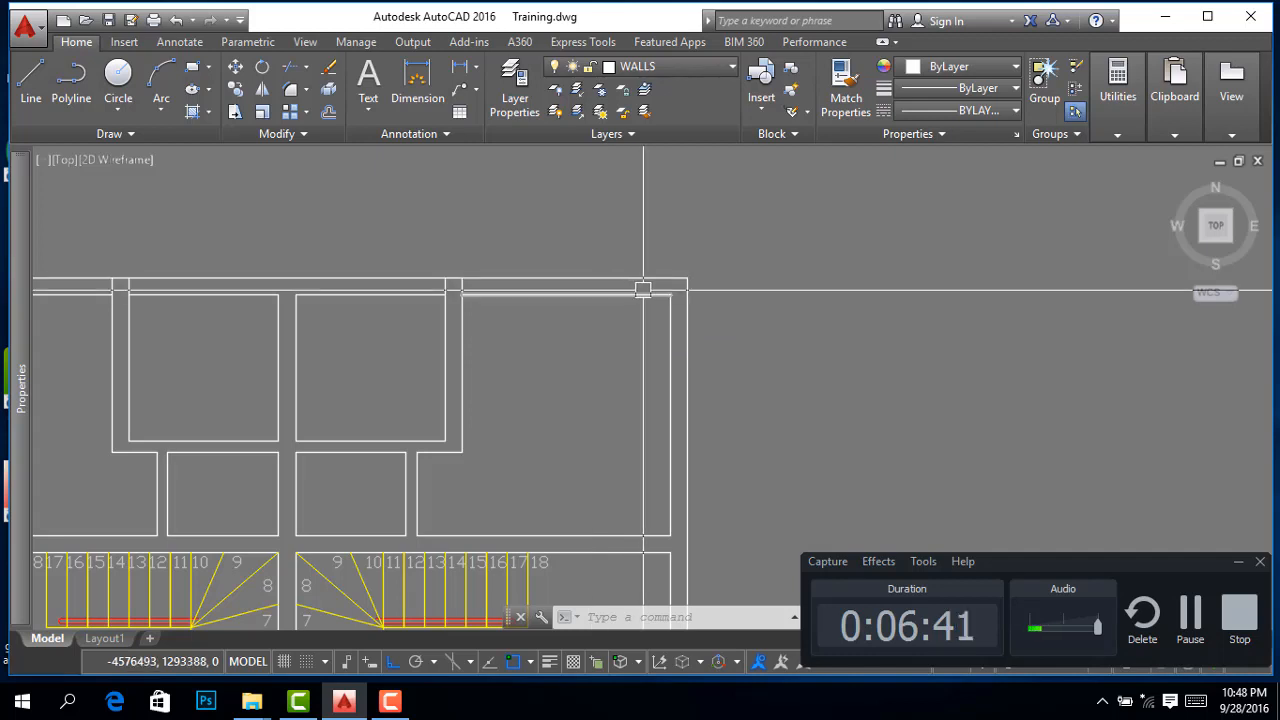
scroll(643, 290, down, 2)
scroll(566, 318, down, 2)
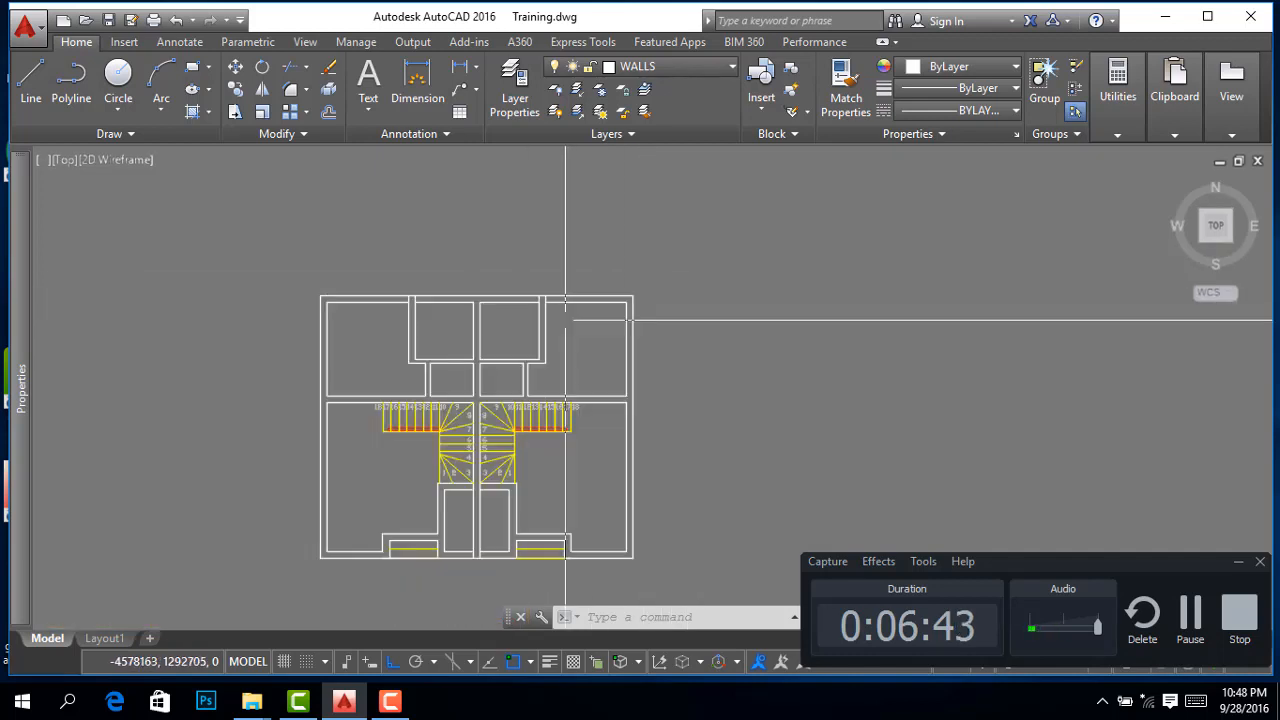
Draw a short horizontal line across the thickness of the ground floor plan's left exterior wall, near the upper room
scroll(385, 335, up, 4)
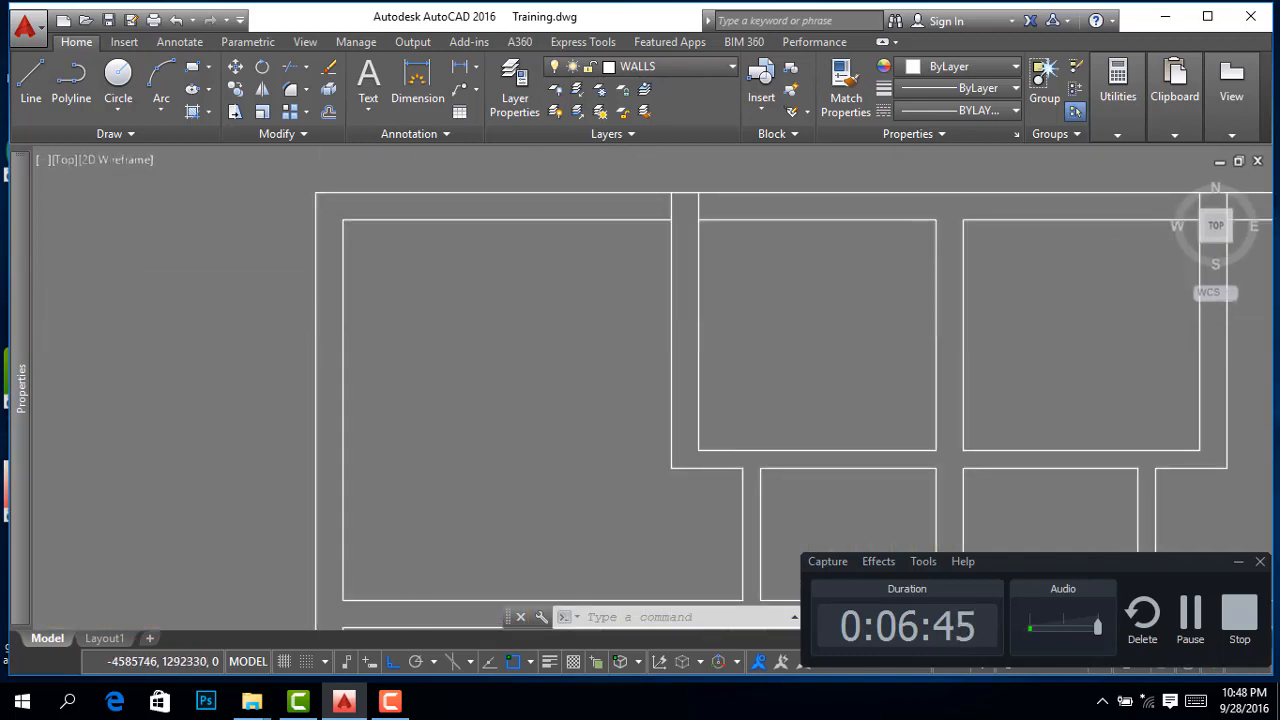
right_click(416, 334)
click(431, 288)
click(391, 327)
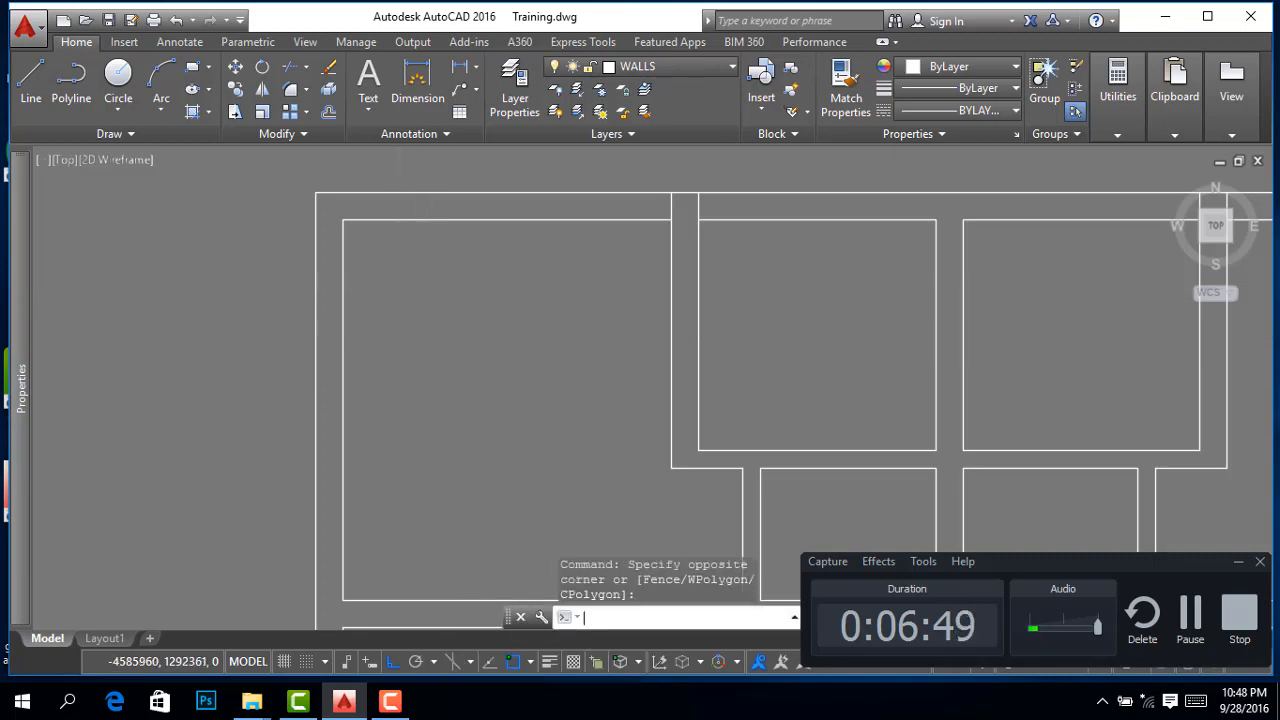
text(l)
key(Return)
click(343, 354)
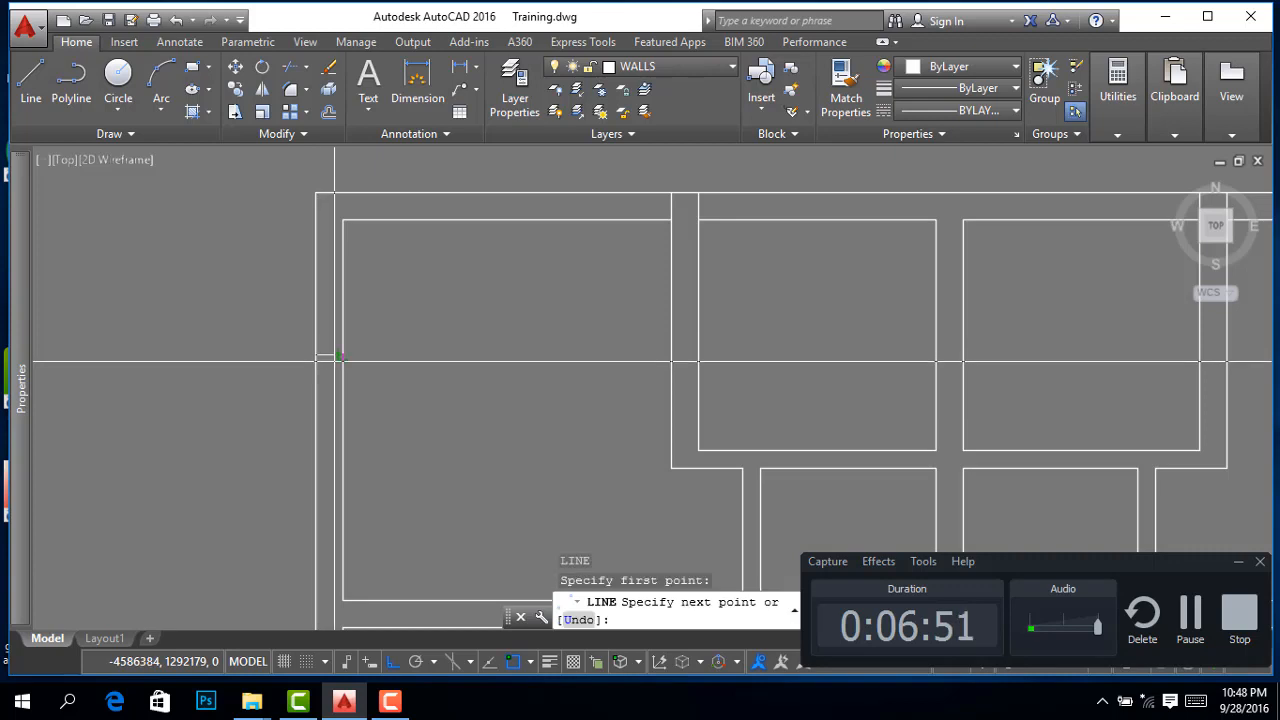
right_click(384, 333)
click(407, 346)
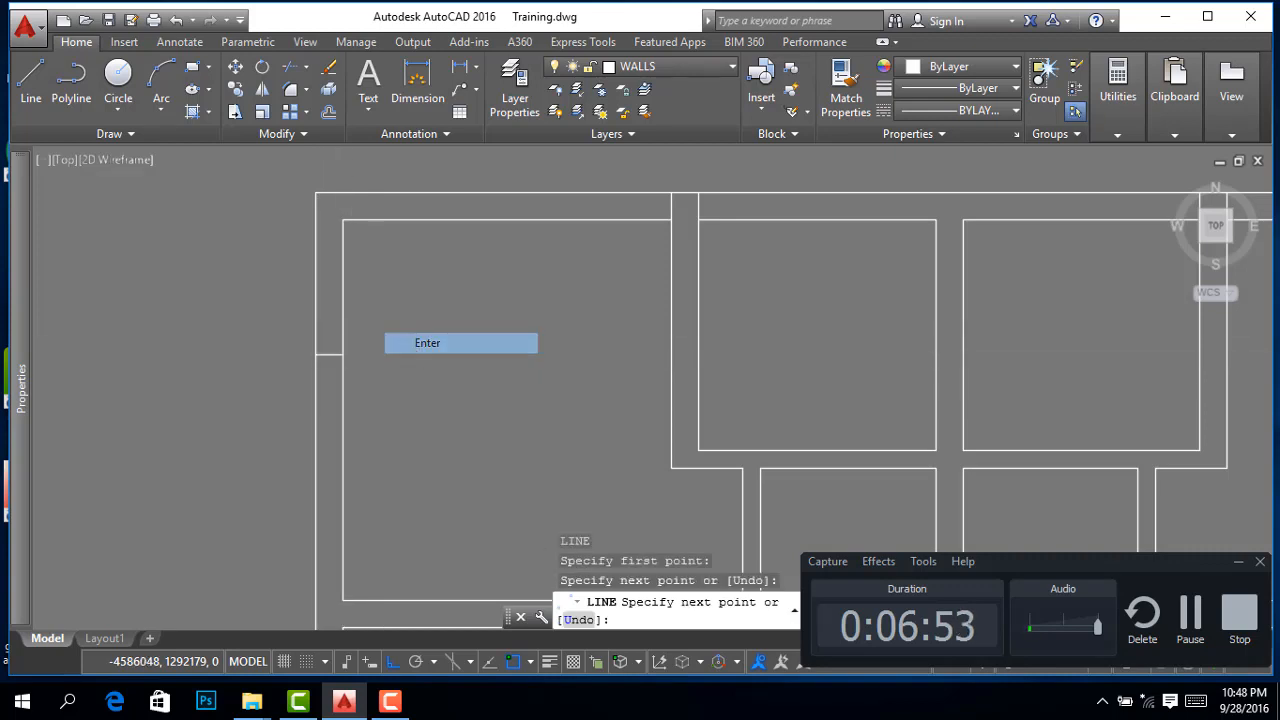
Draw a vertical line from the midpoint of the short wall-thickness line up past the plan's upper exterior wall
right_click(329, 334)
click(343, 341)
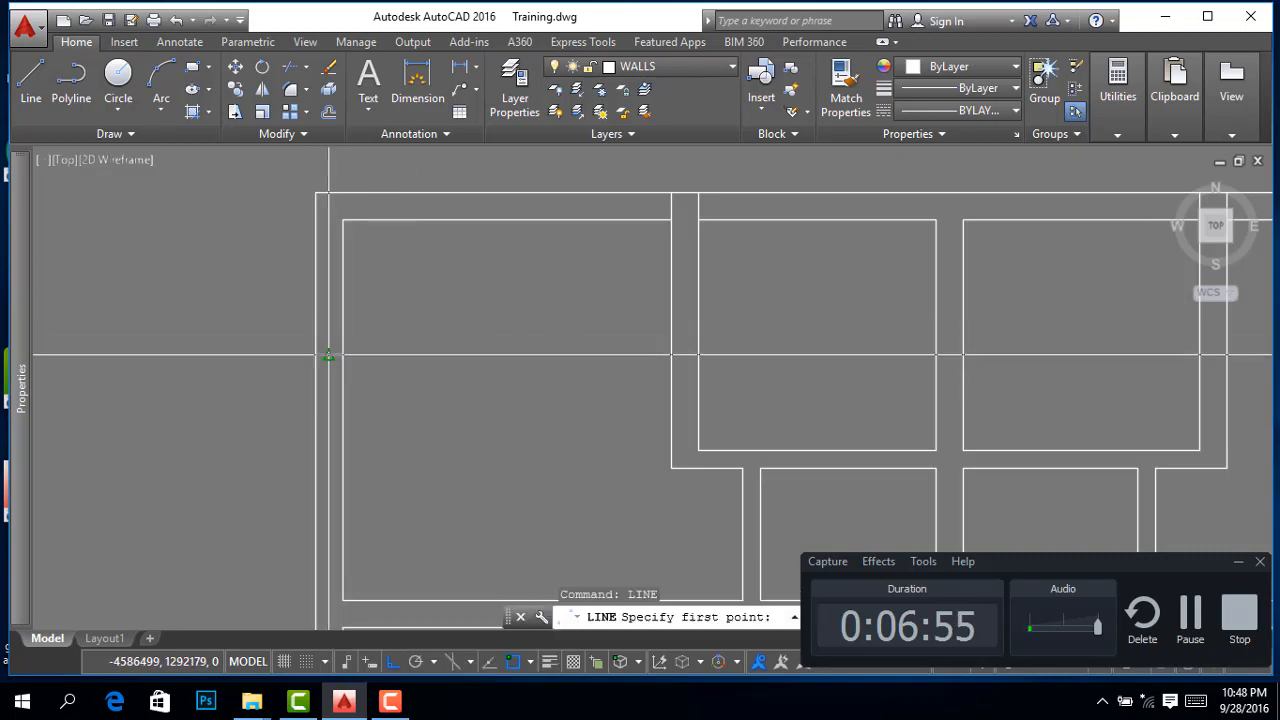
click(328, 355)
scroll(365, 488, down, 4)
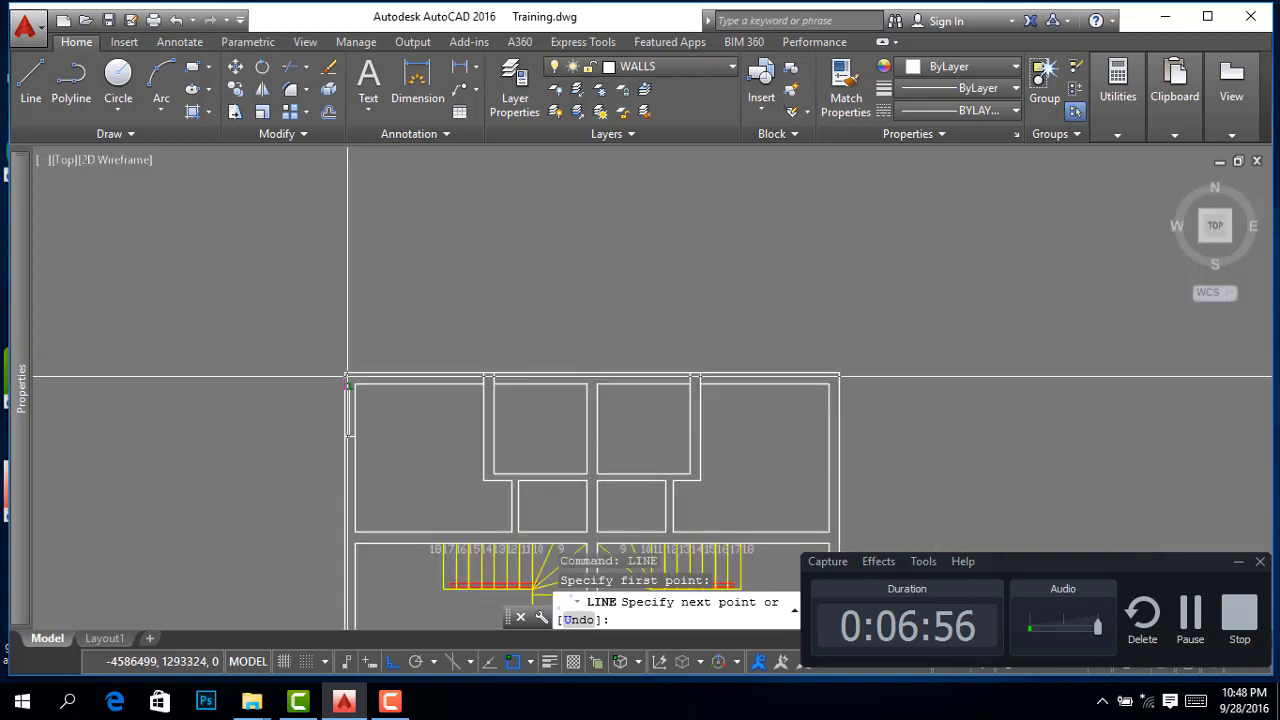
right_click(349, 279)
click(390, 289)
scroll(386, 289, down, 3)
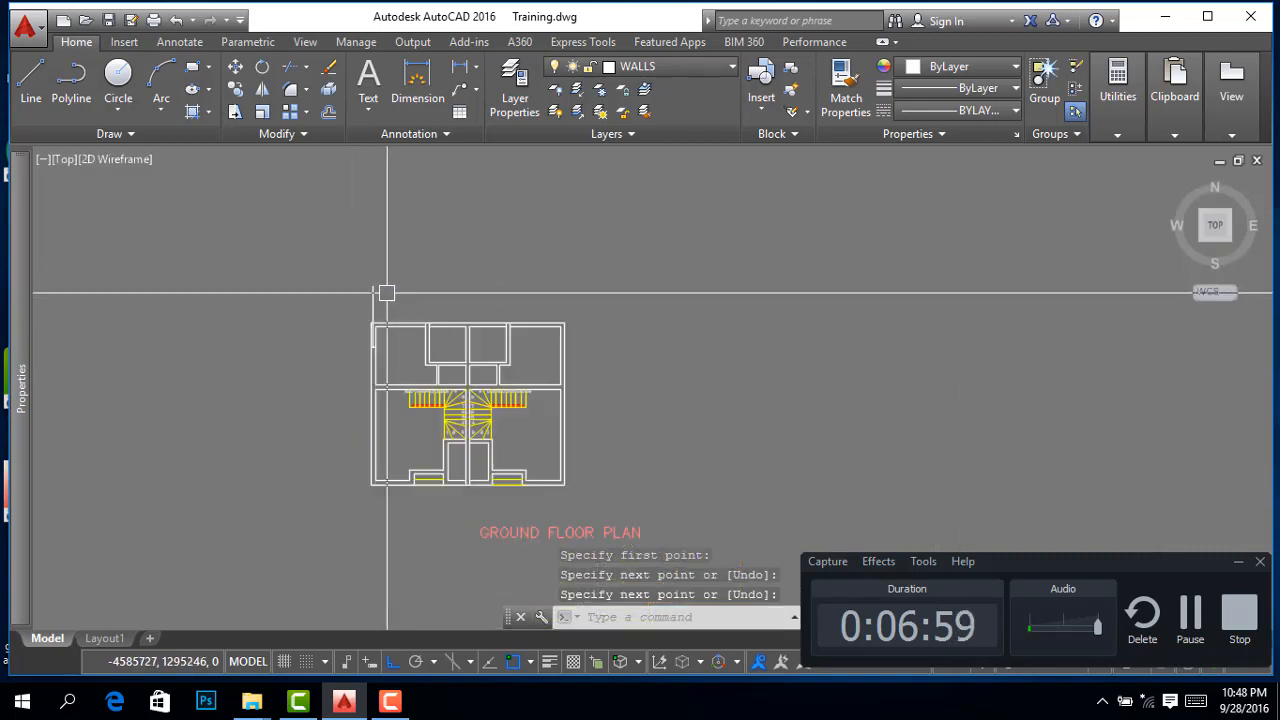
Stretch the vertical line's lower end straight down past the ground floor plan's lower exterior wall
scroll(356, 301, up, 1)
click(364, 301)
scroll(364, 386, up, 4)
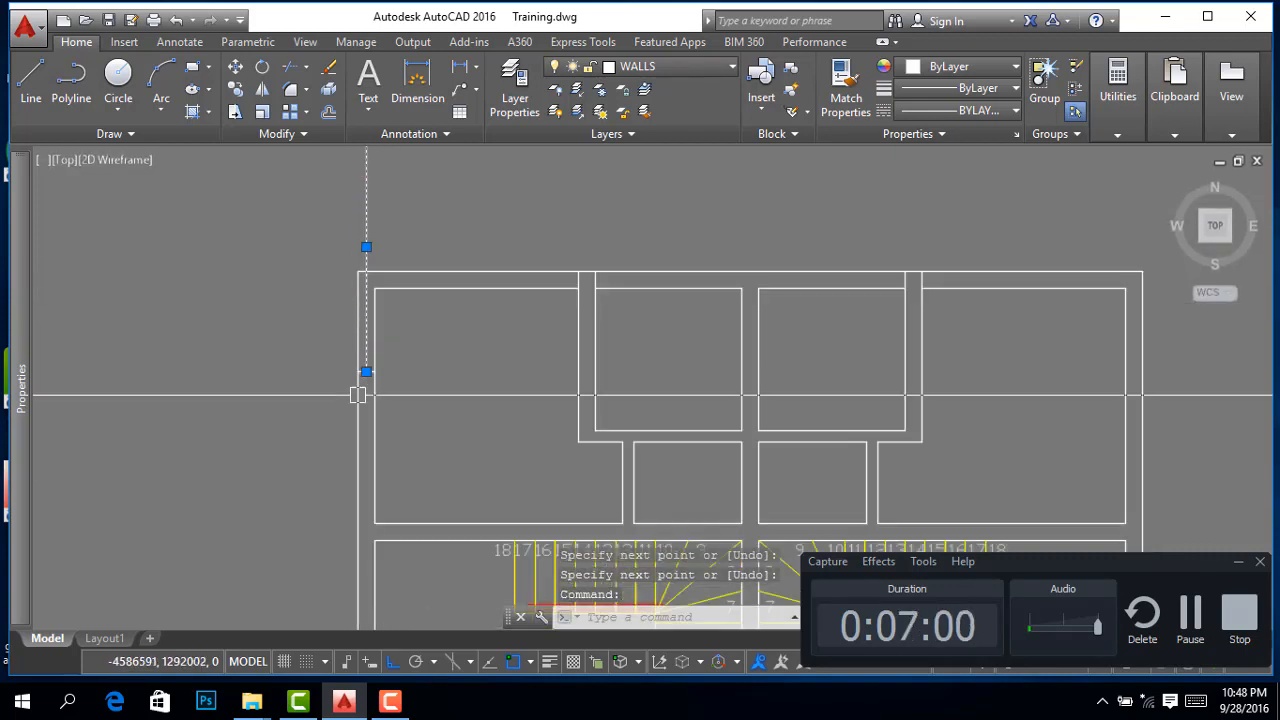
click(366, 372)
scroll(389, 471, down, 3)
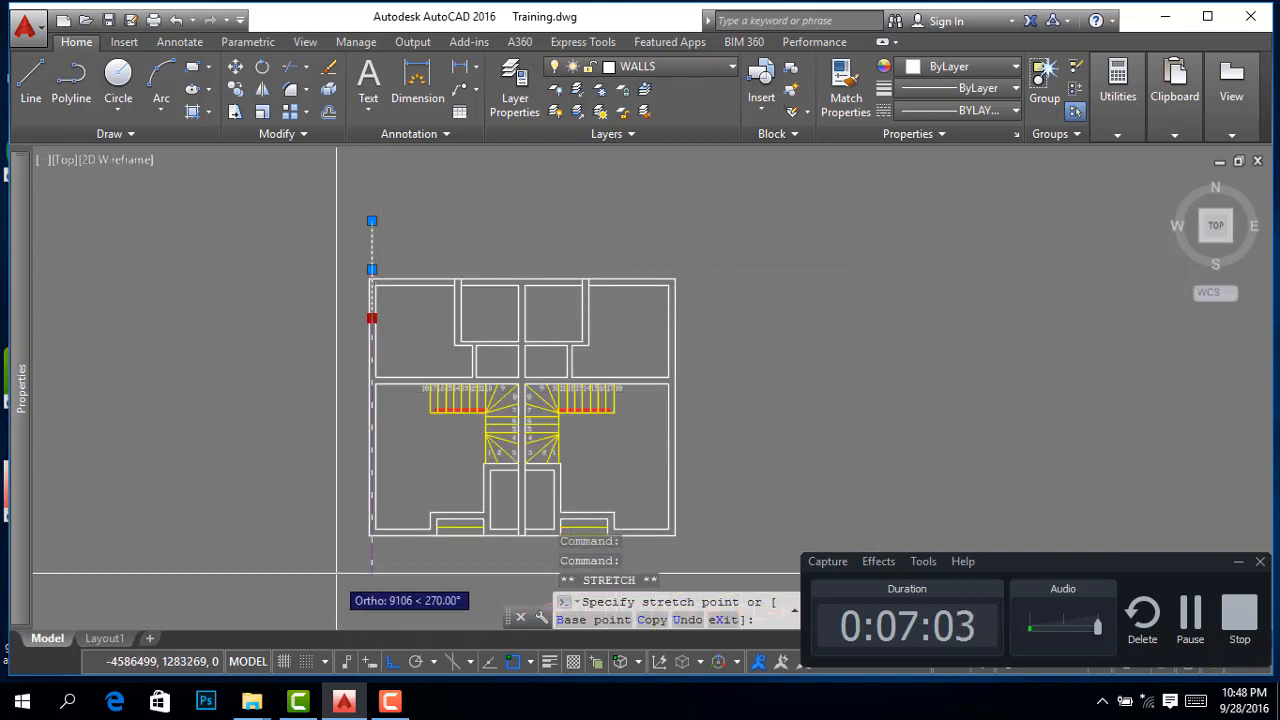
scroll(350, 470, down, 2)
click(338, 505)
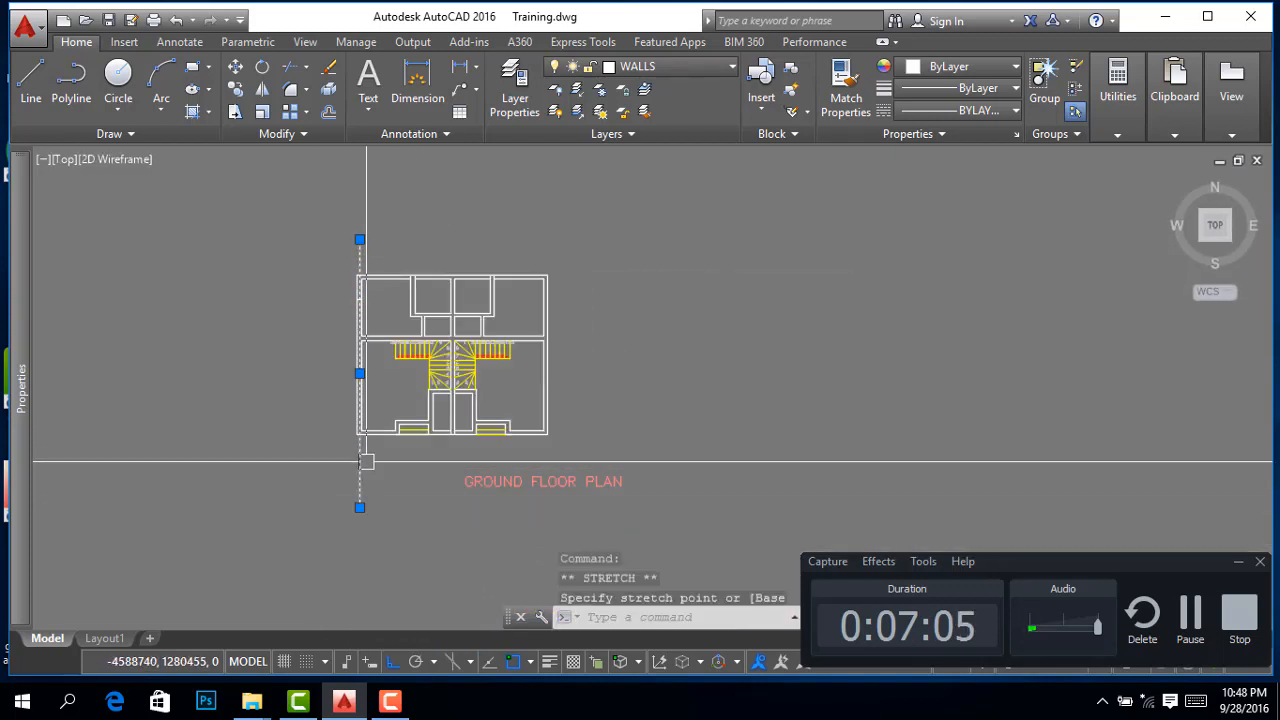
scroll(370, 221, up, 2)
scroll(348, 252, up, 3)
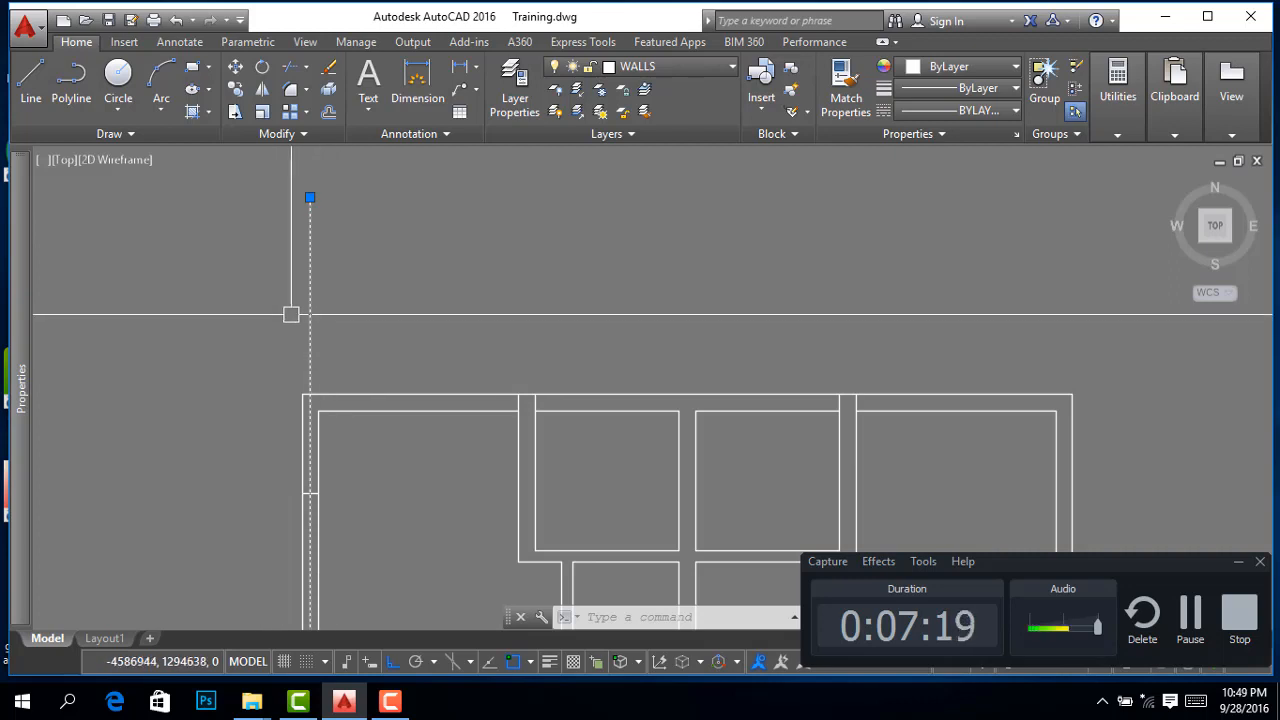
key(Escape)
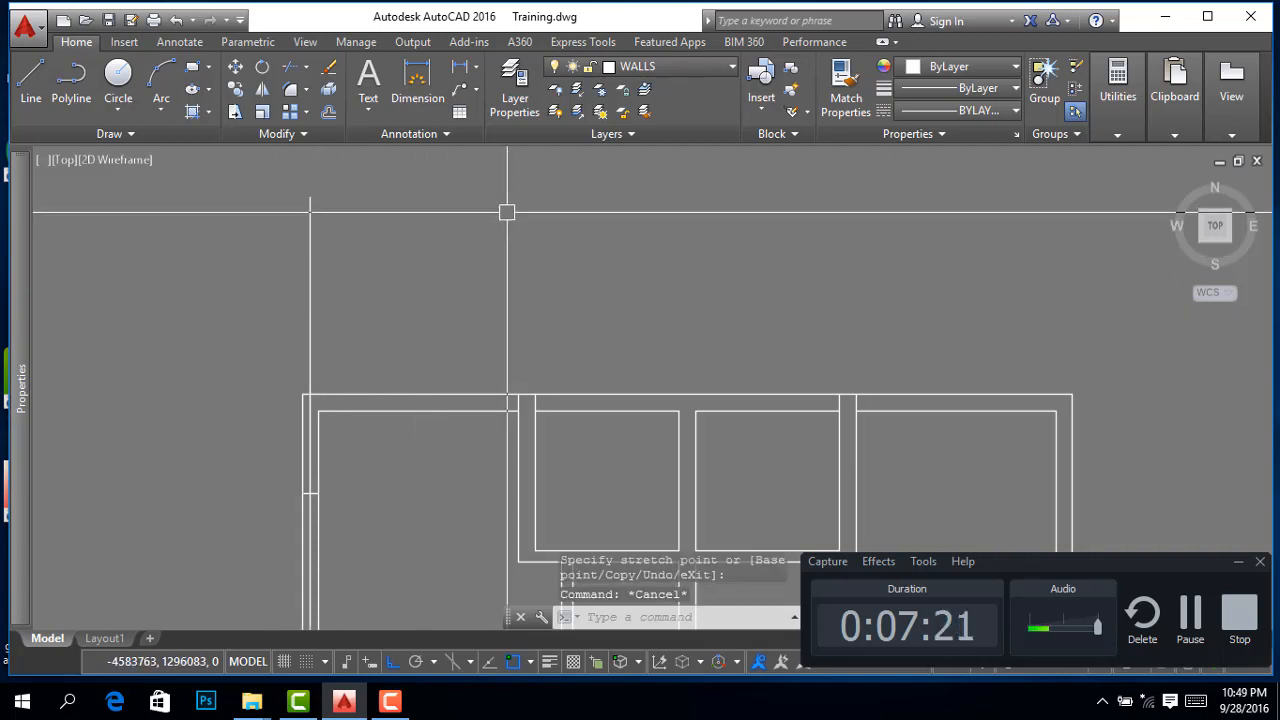
Create a layer named axisline that is frozen in all viewports and set its color to red
click(520, 110)
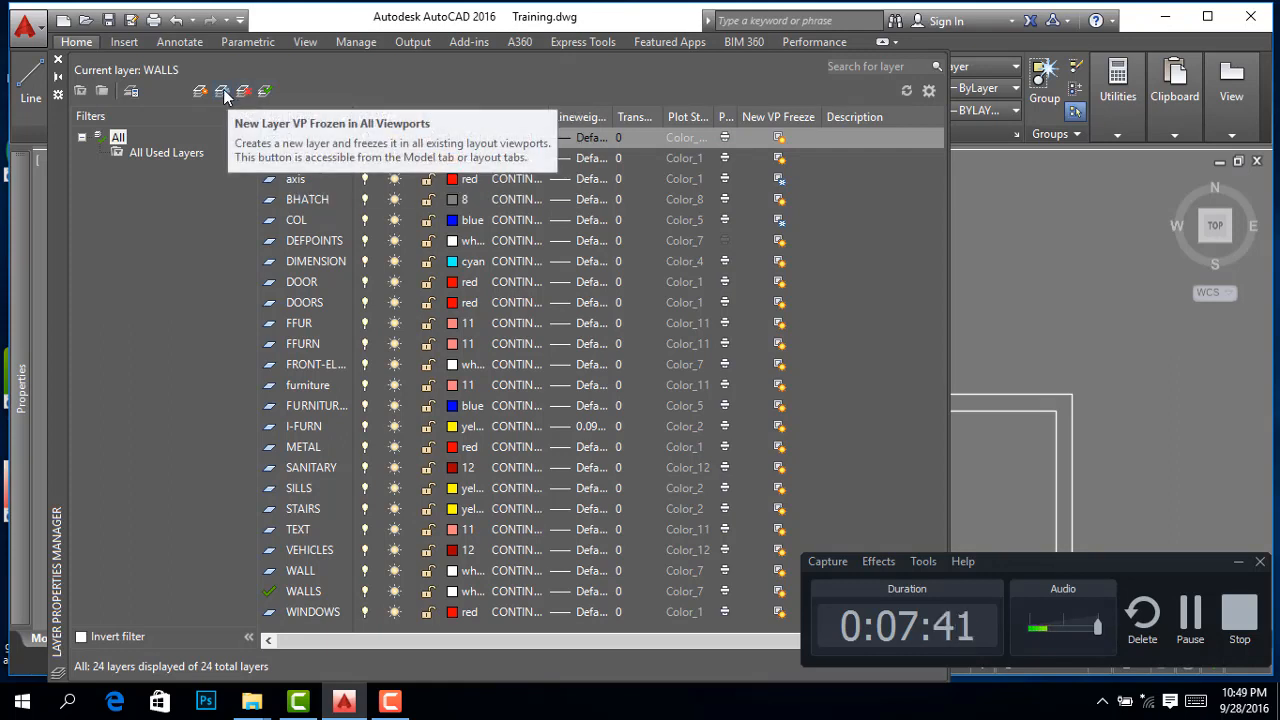
click(224, 92)
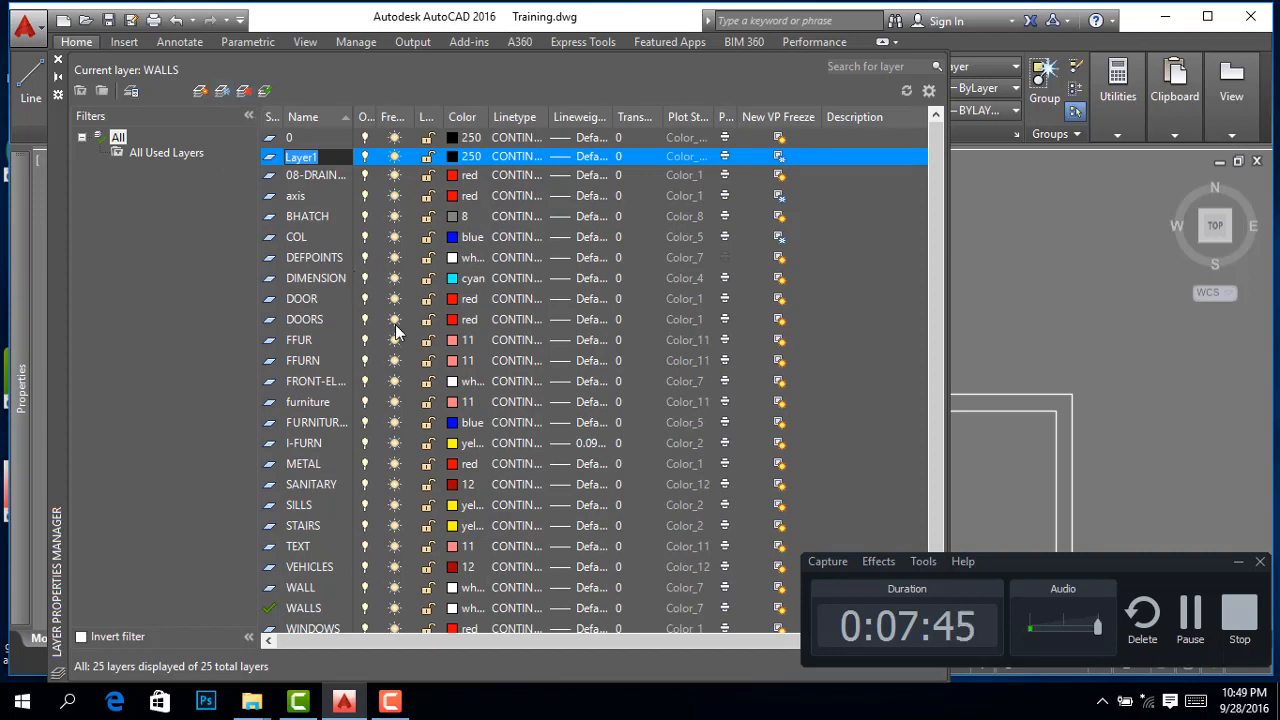
text(axisline)
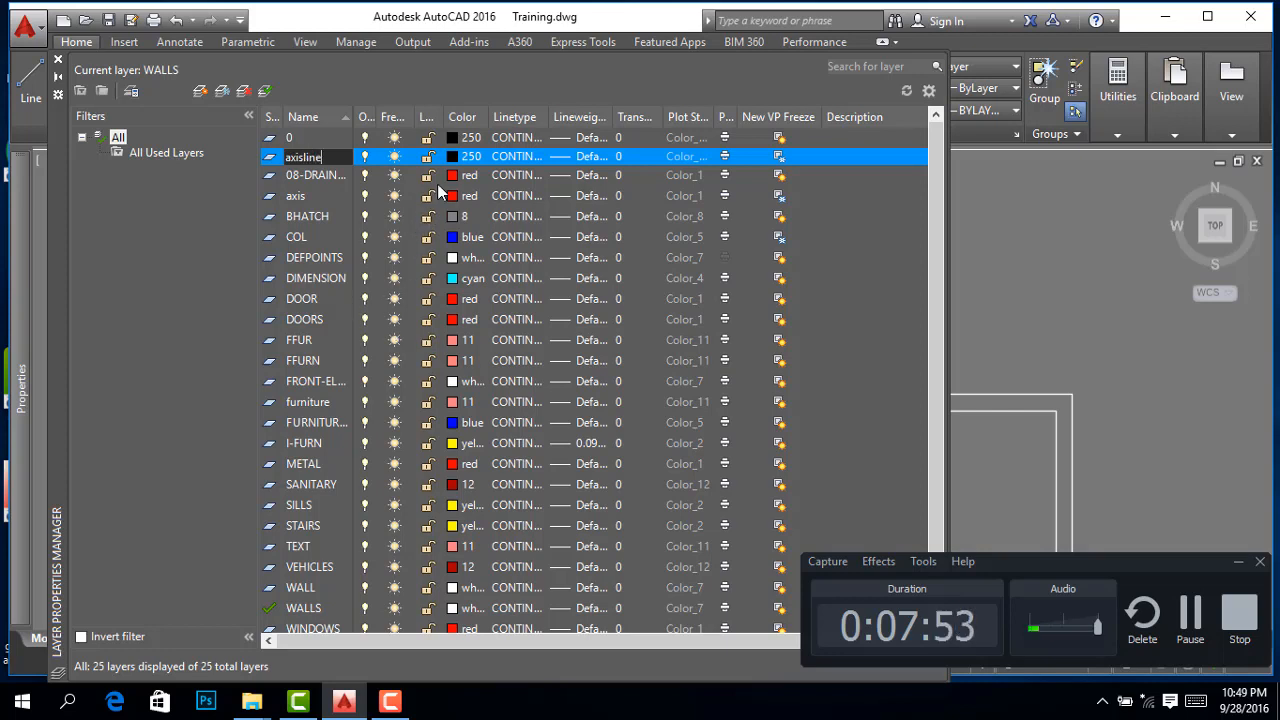
key(Return)
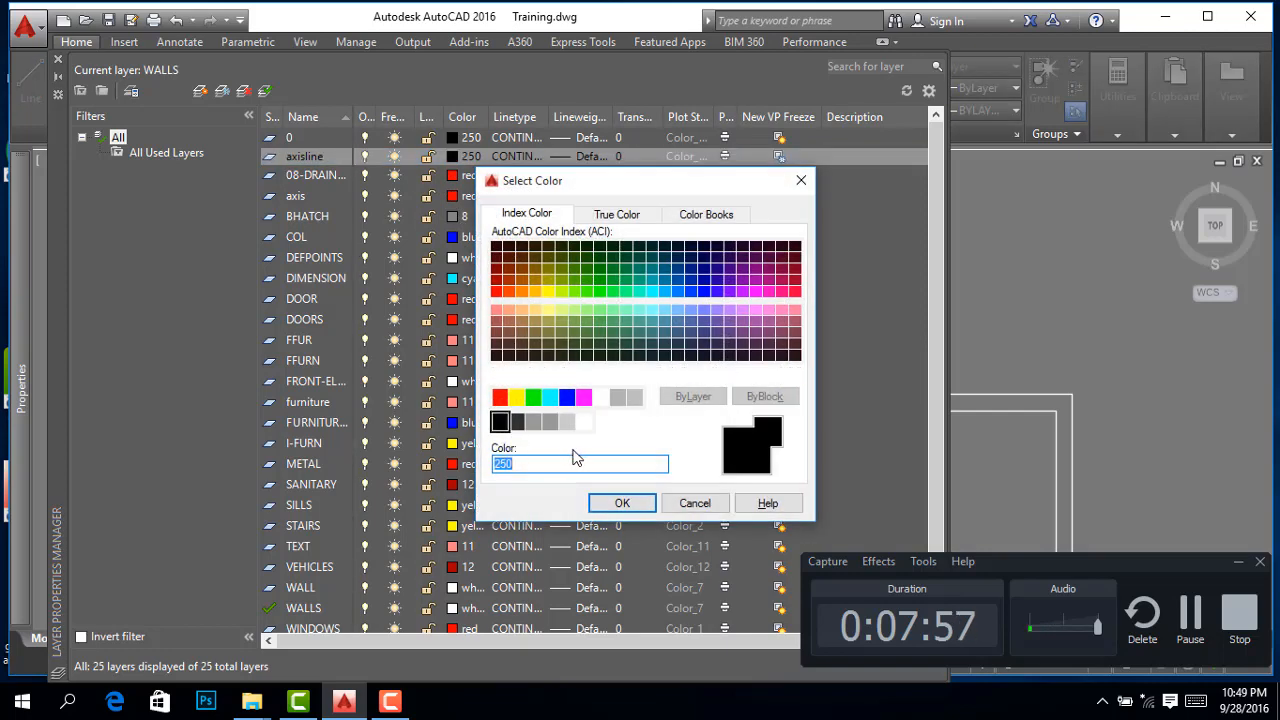
click(625, 504)
Load the CENTER linetype from acad.lin and assign it to the axisline layer
click(525, 157)
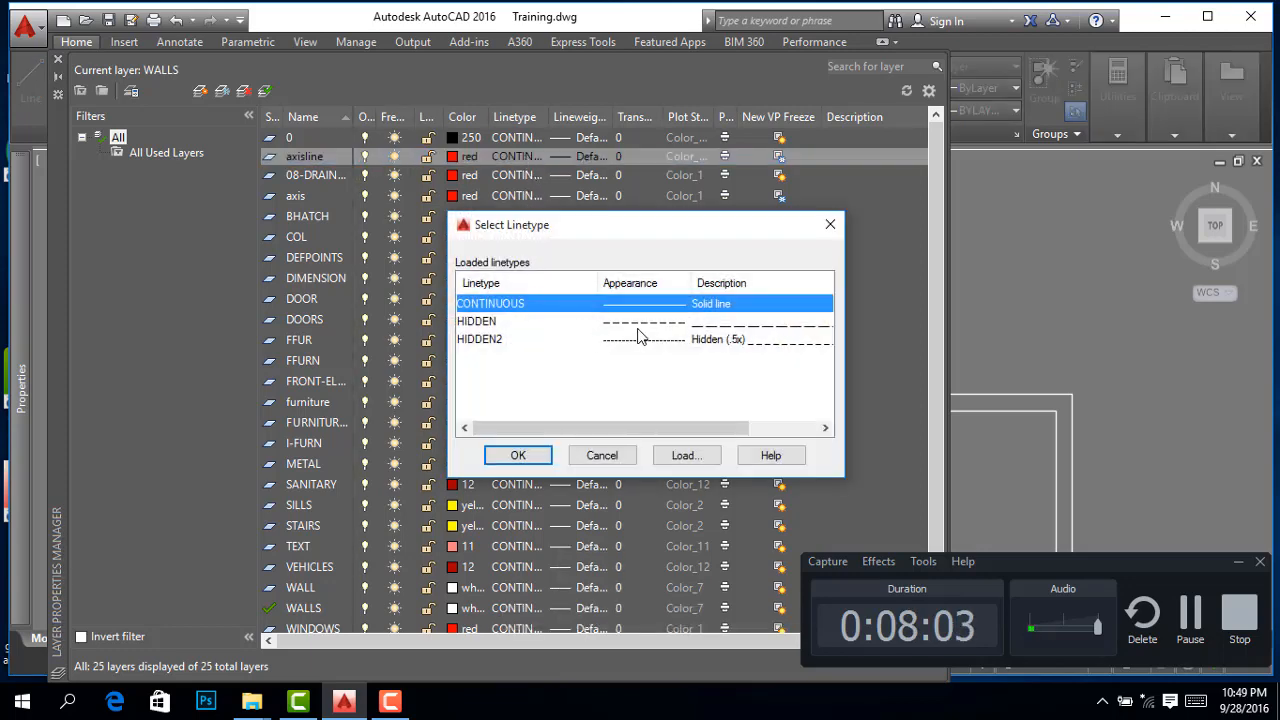
click(686, 455)
scroll(510, 393, down, 5)
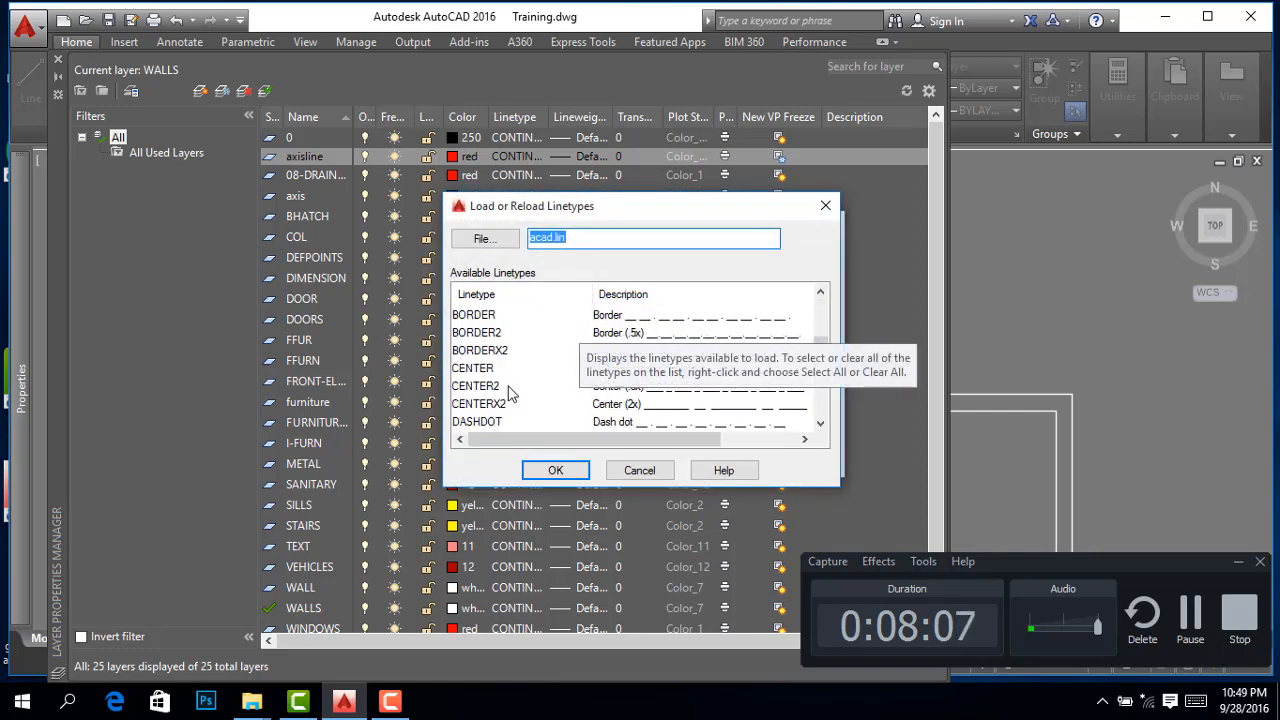
scroll(508, 393, down, 2)
scroll(504, 378, up, 1)
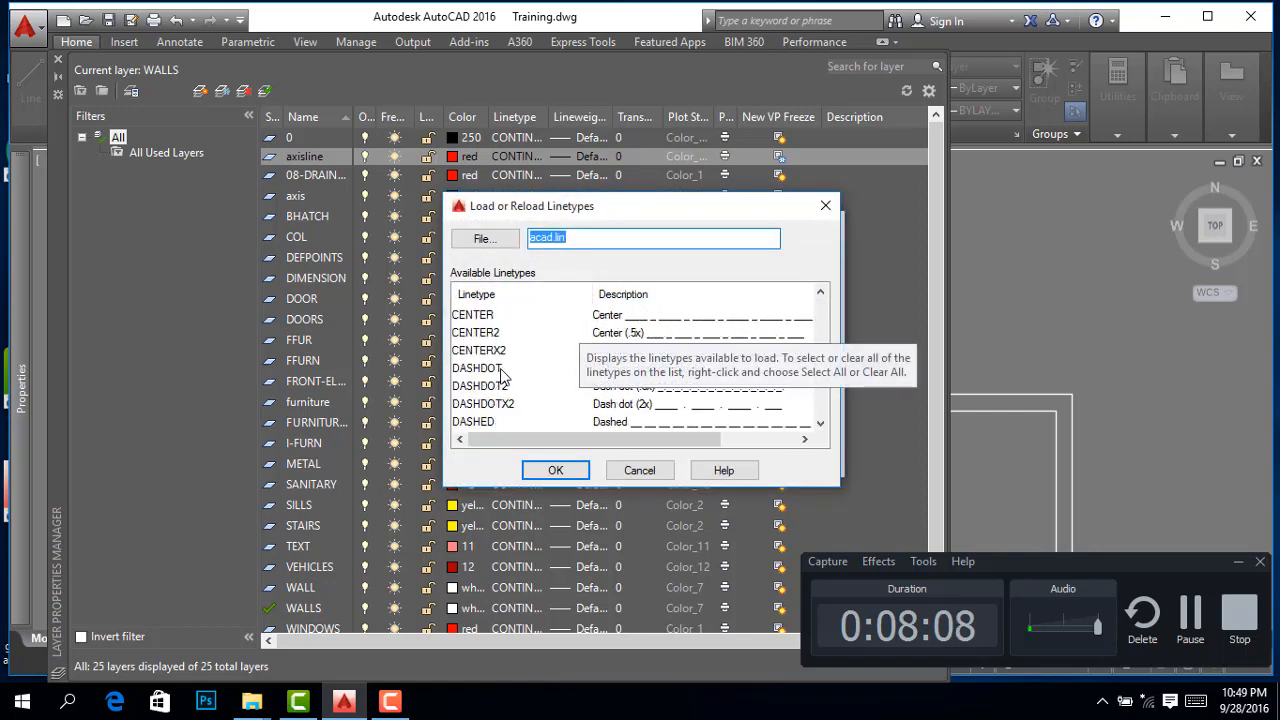
click(688, 318)
click(556, 470)
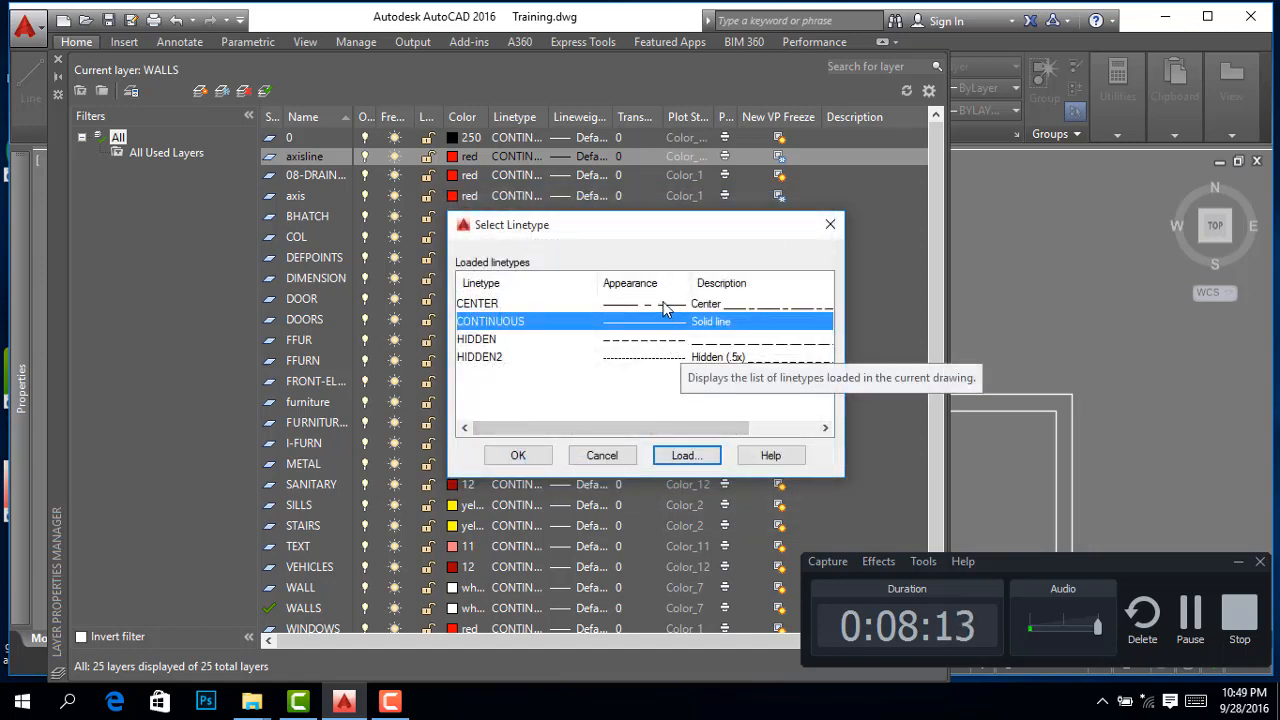
click(663, 304)
click(518, 456)
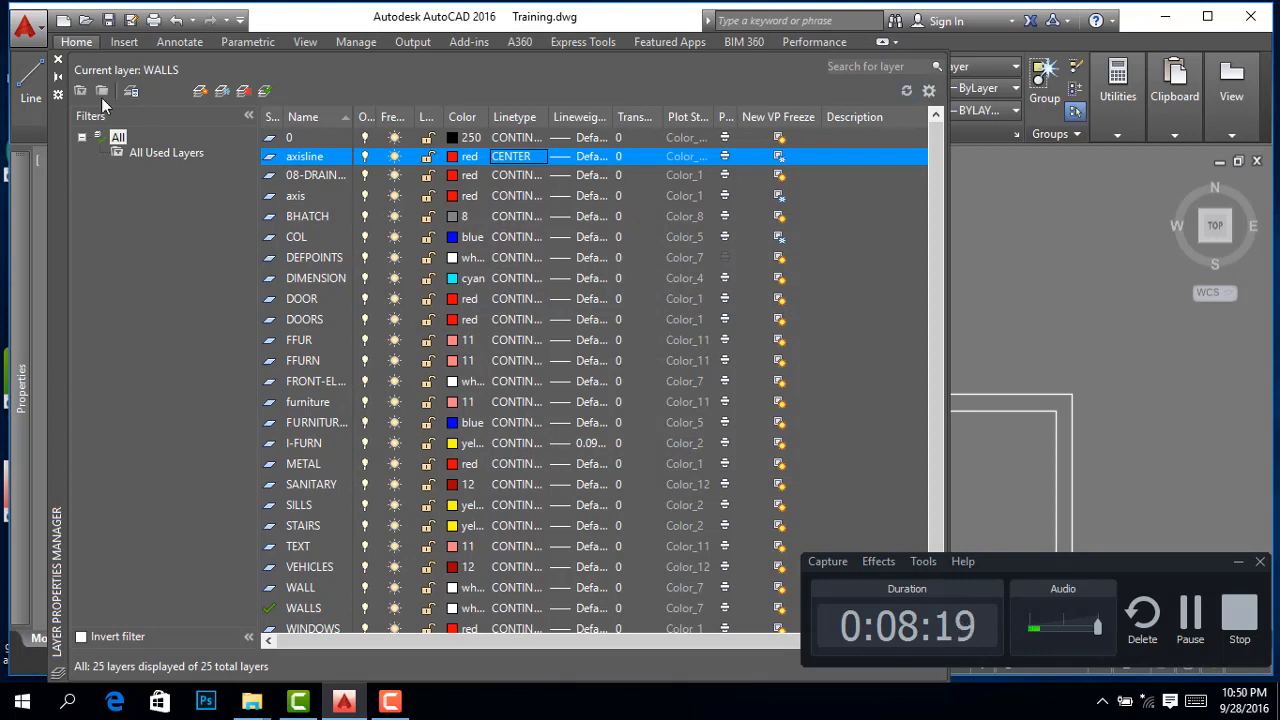
click(57, 63)
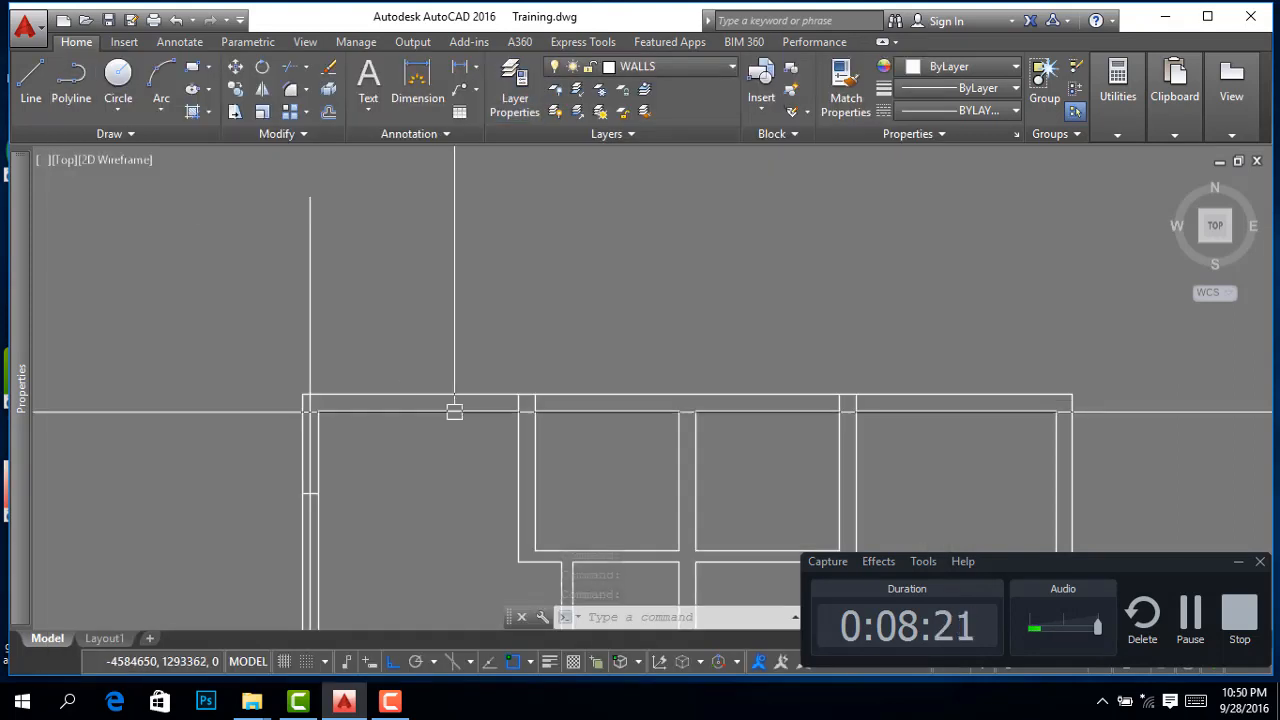
Move the vertical line through the left exterior wall onto the axis layer
click(392, 268)
click(246, 294)
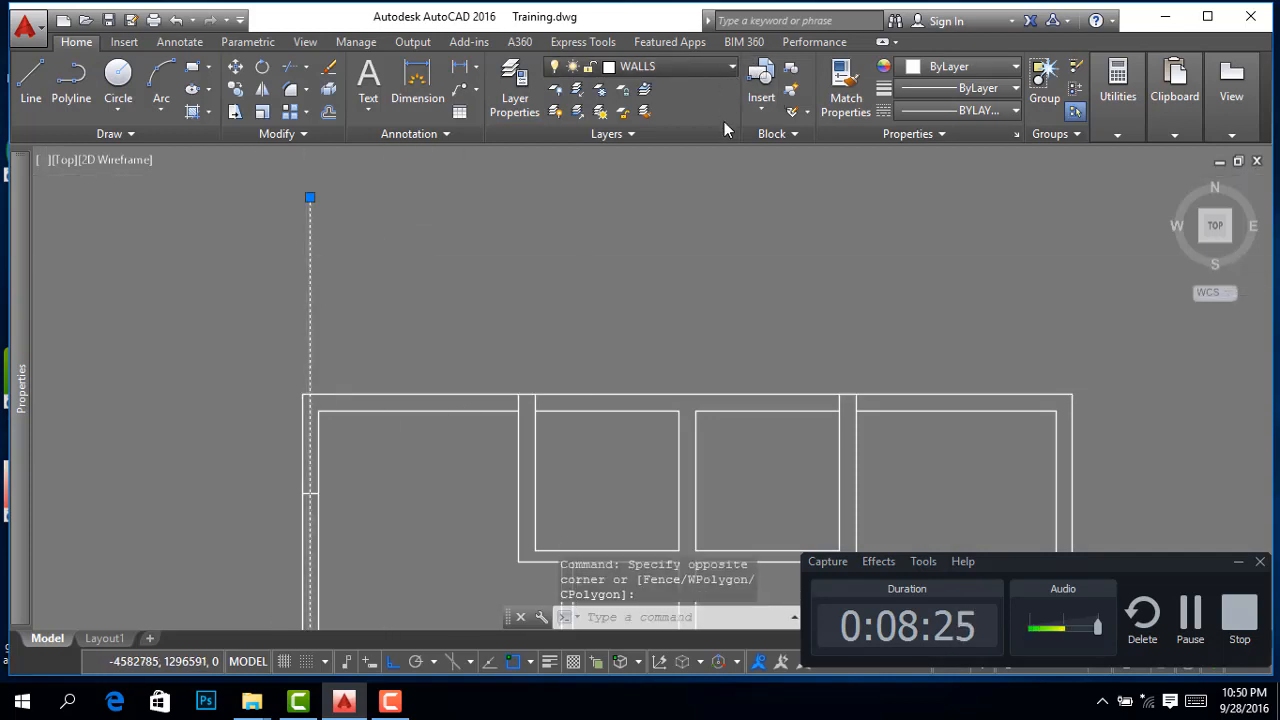
click(725, 66)
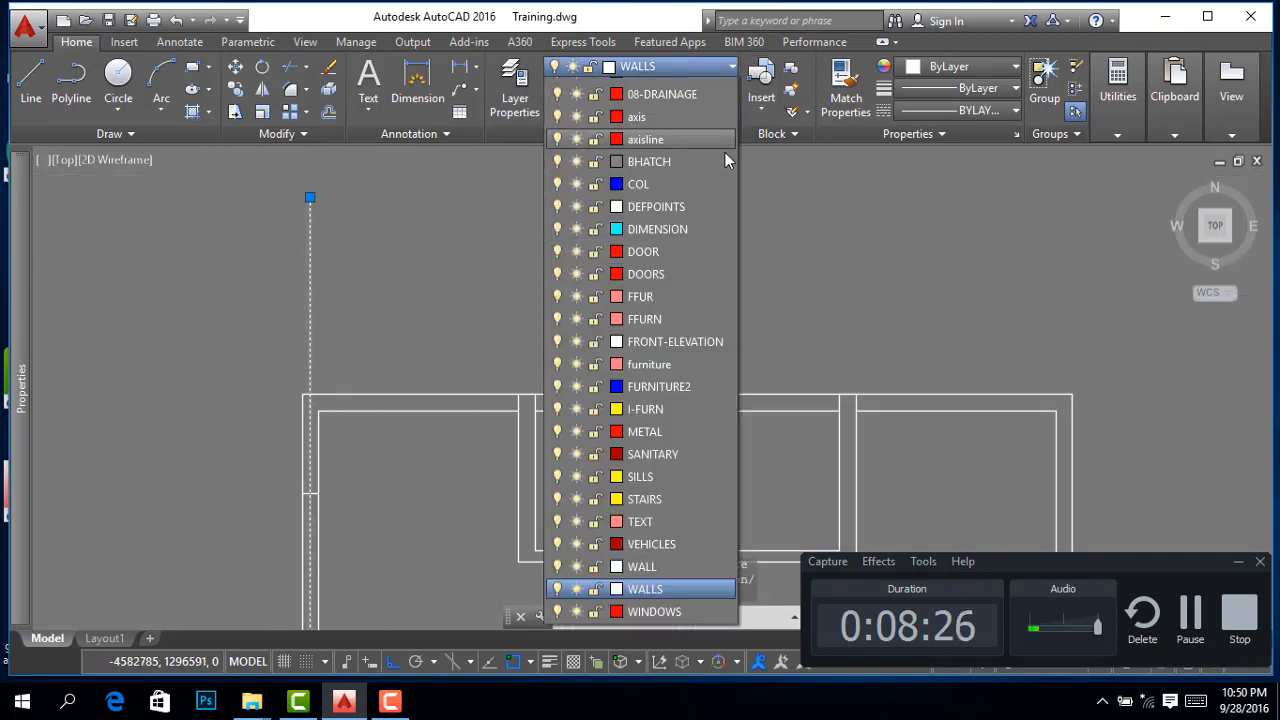
click(673, 138)
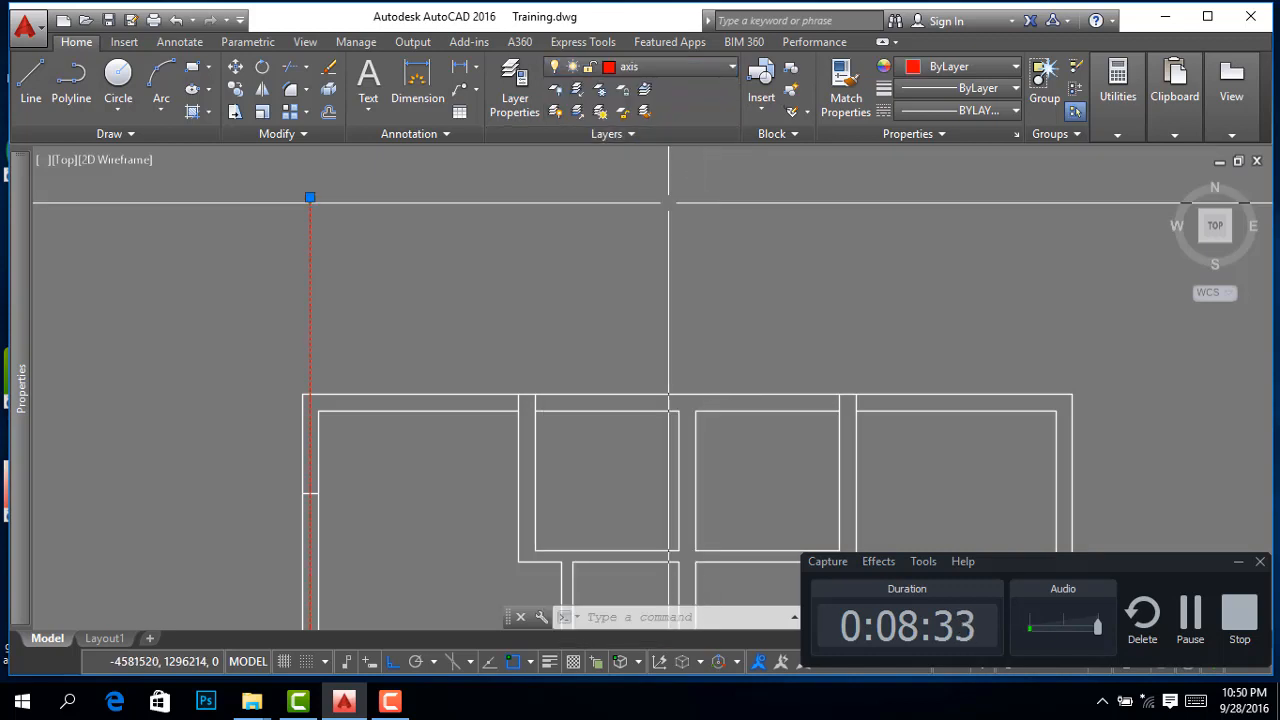
scroll(703, 237, down, 8)
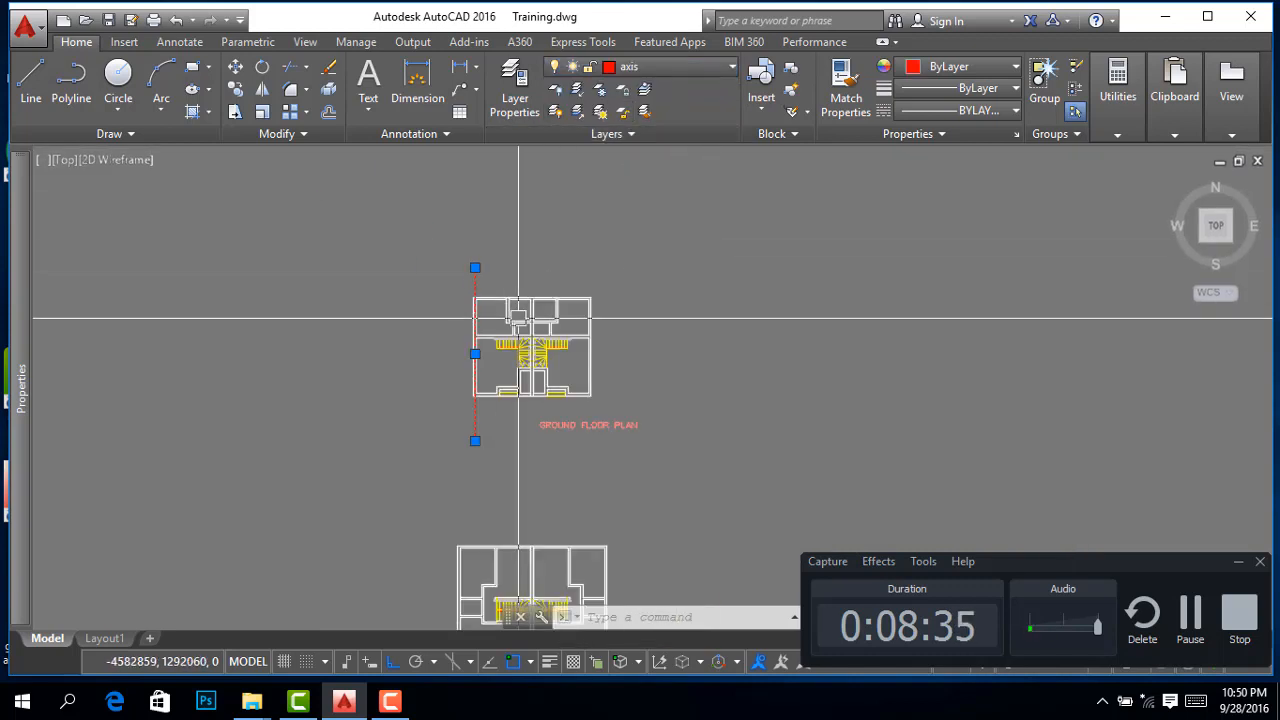
scroll(506, 315, up, 4)
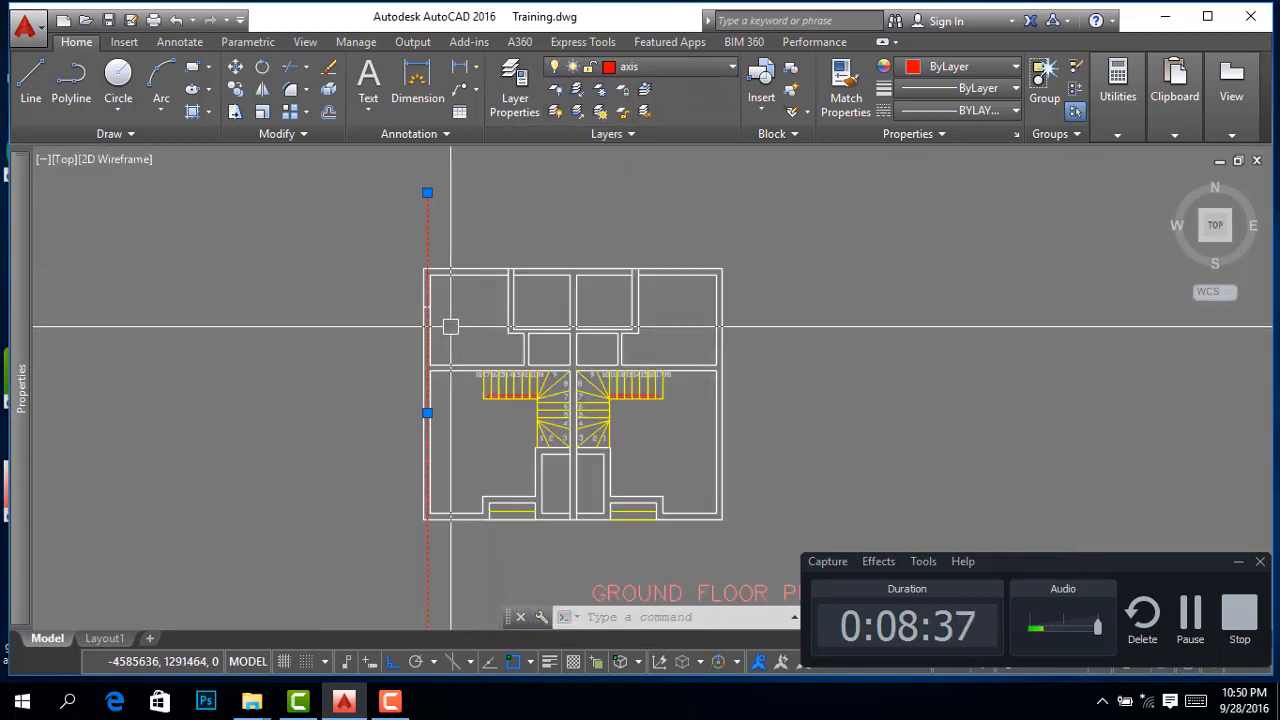
Copy the red axis line from the left exterior wall onto the left interior partition and the central dividing wall
right_click(451, 227)
click(490, 381)
scroll(400, 300, up, 3)
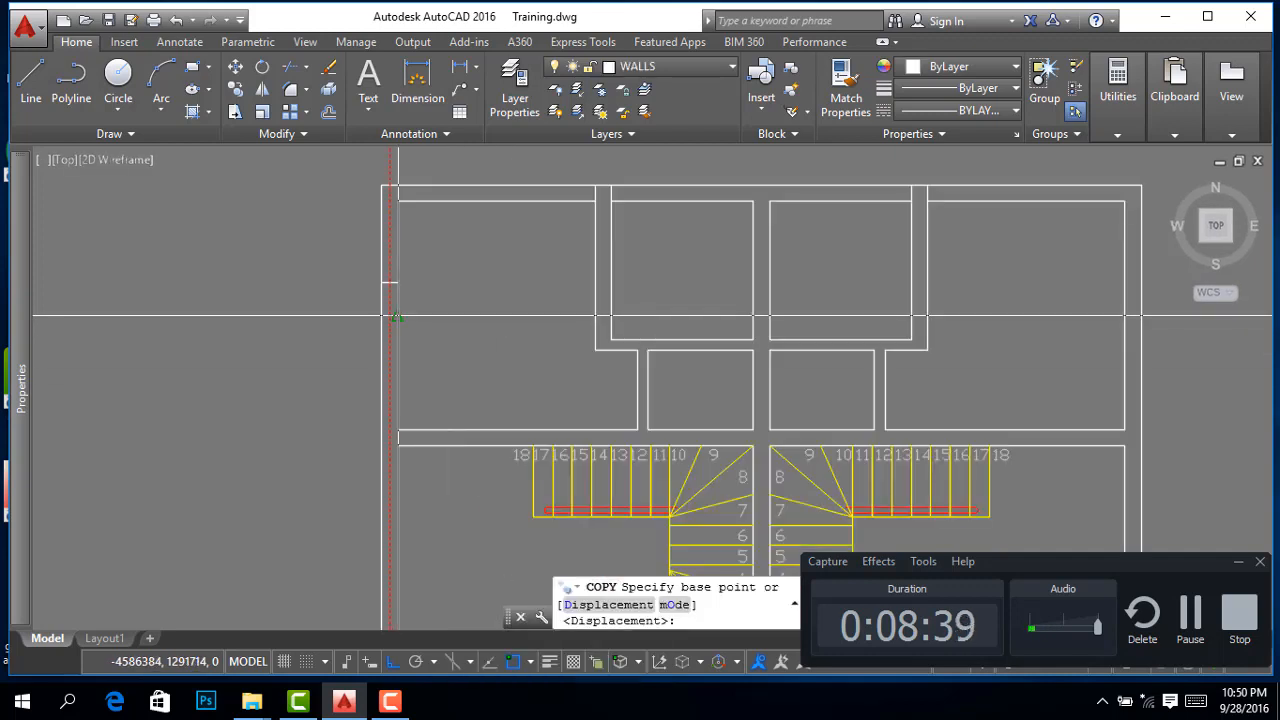
click(397, 316)
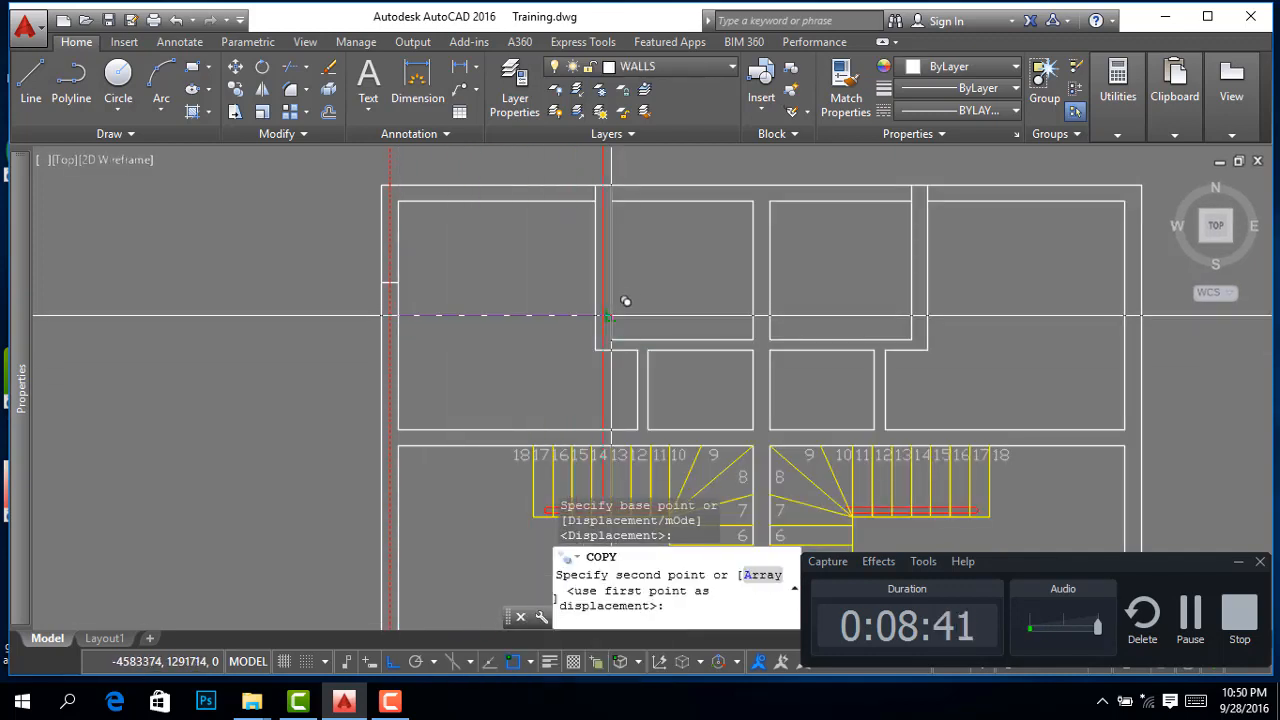
click(610, 316)
click(780, 299)
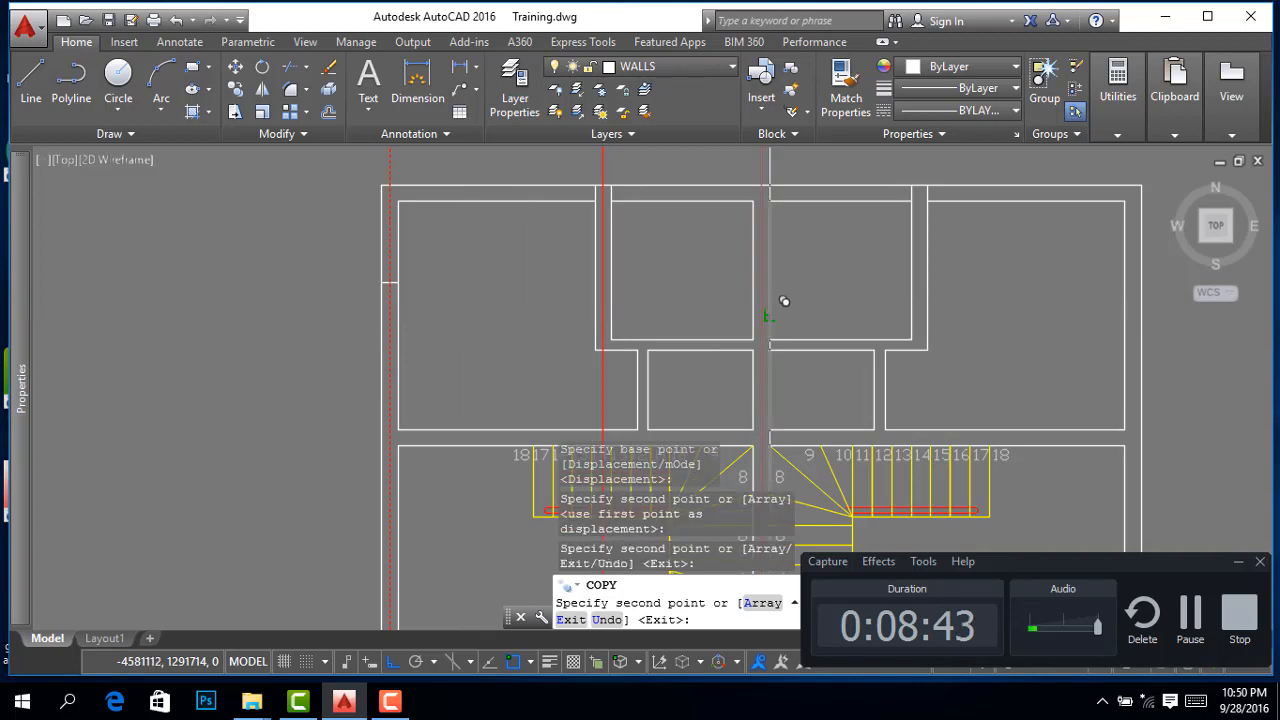
Place further copies of the axis line on the right interior partition and the right exterior wall, and finish copying
scroll(707, 315, down, 2)
scroll(776, 310, up, 4)
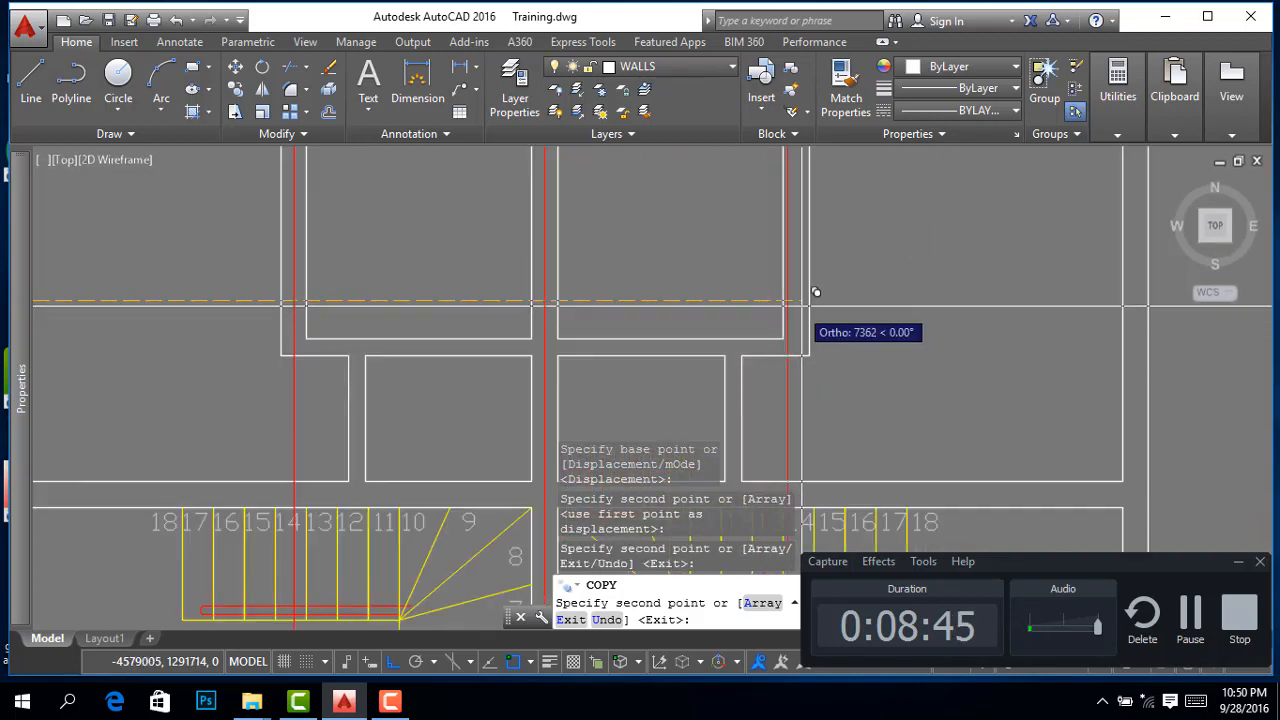
click(823, 286)
scroll(823, 286, down, 2)
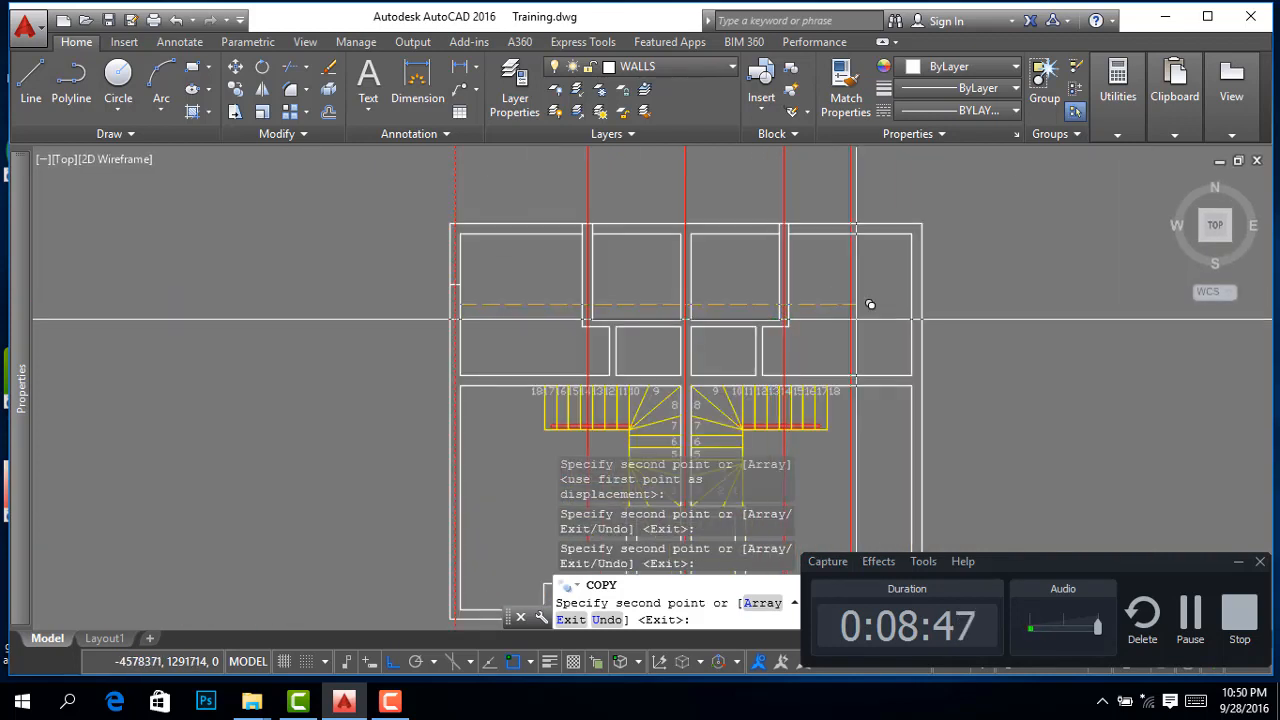
click(920, 286)
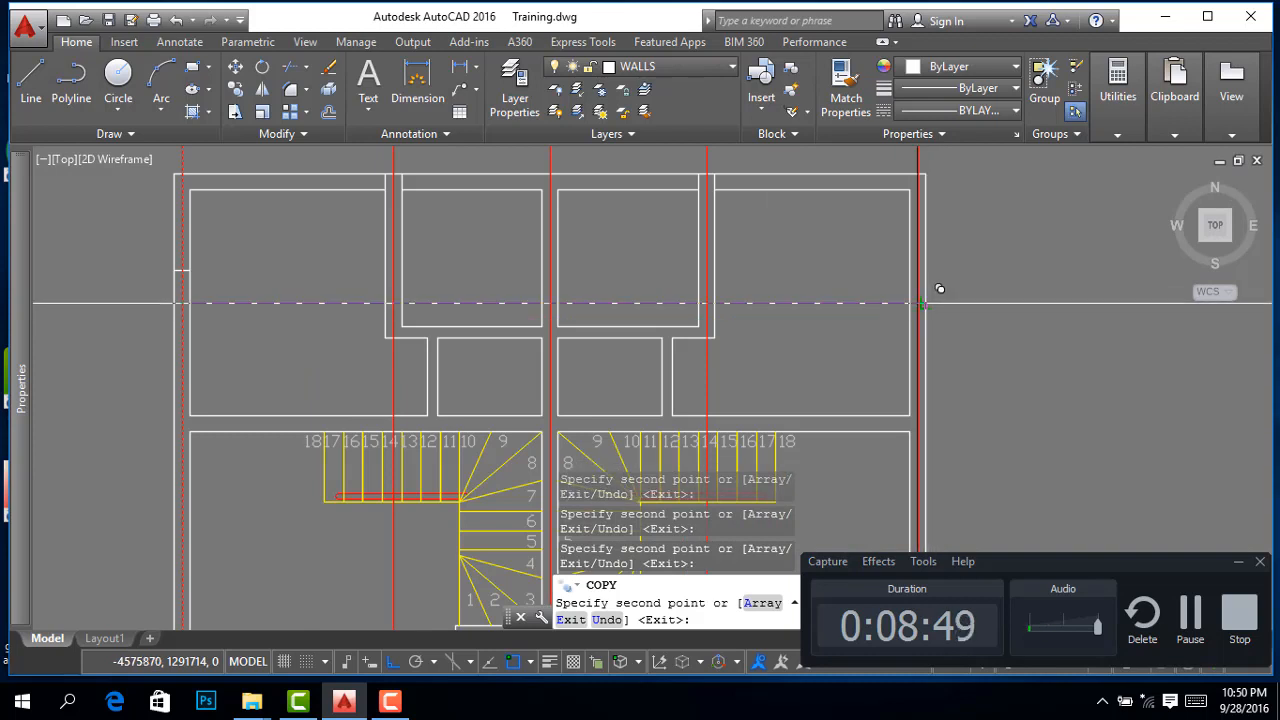
scroll(790, 286, down, 2)
scroll(800, 290, down, 2)
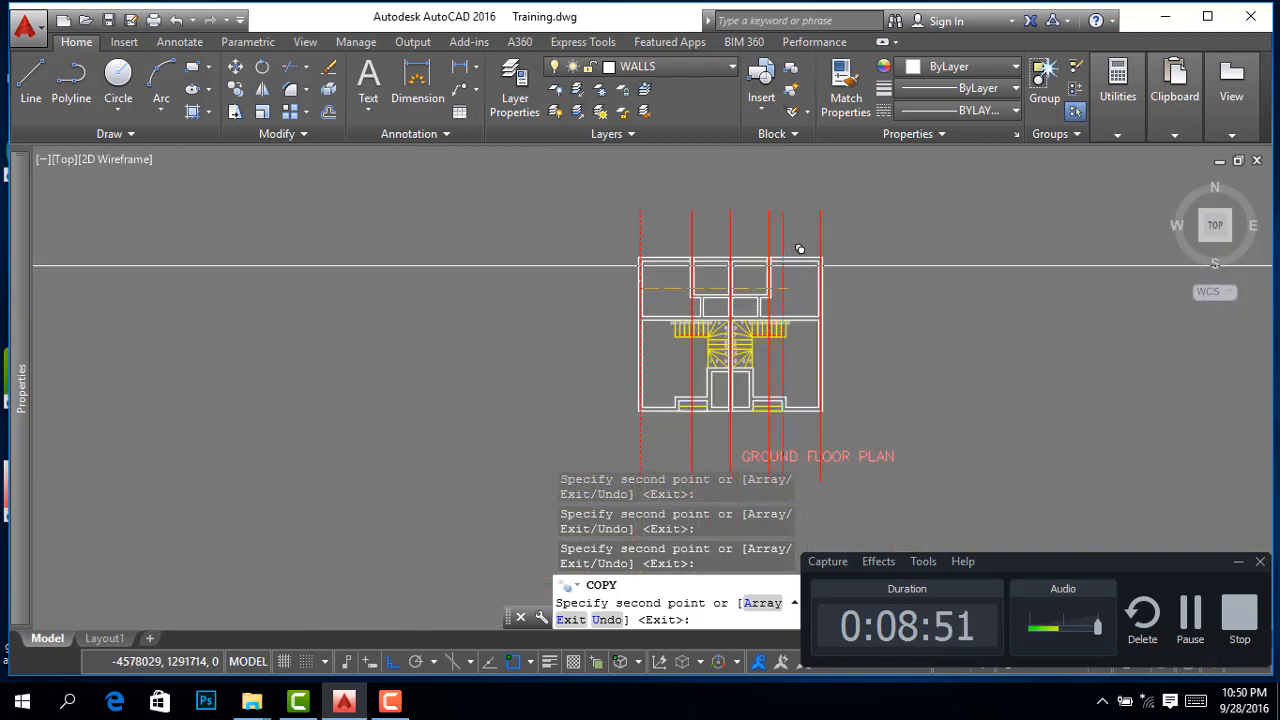
right_click(862, 288)
click(925, 306)
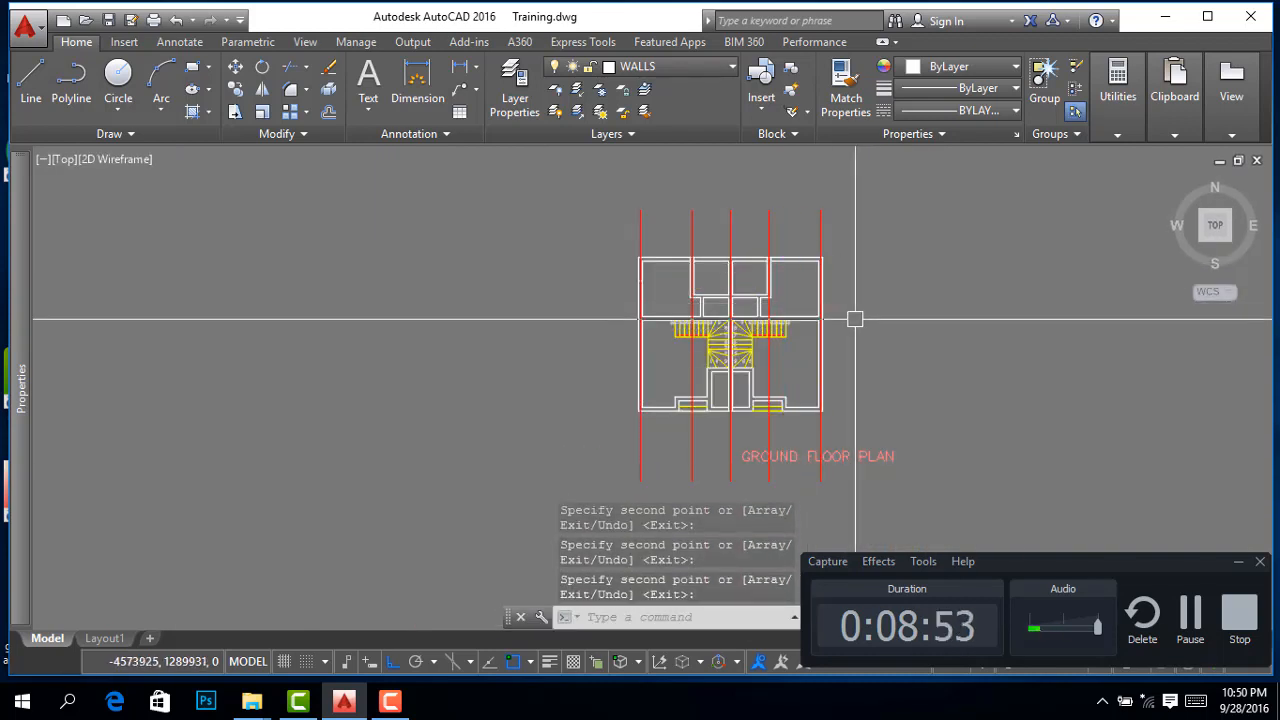
Copy the axis line from the right exterior wall onto the right side wall of the central entrance rooms
scroll(762, 402, up, 2)
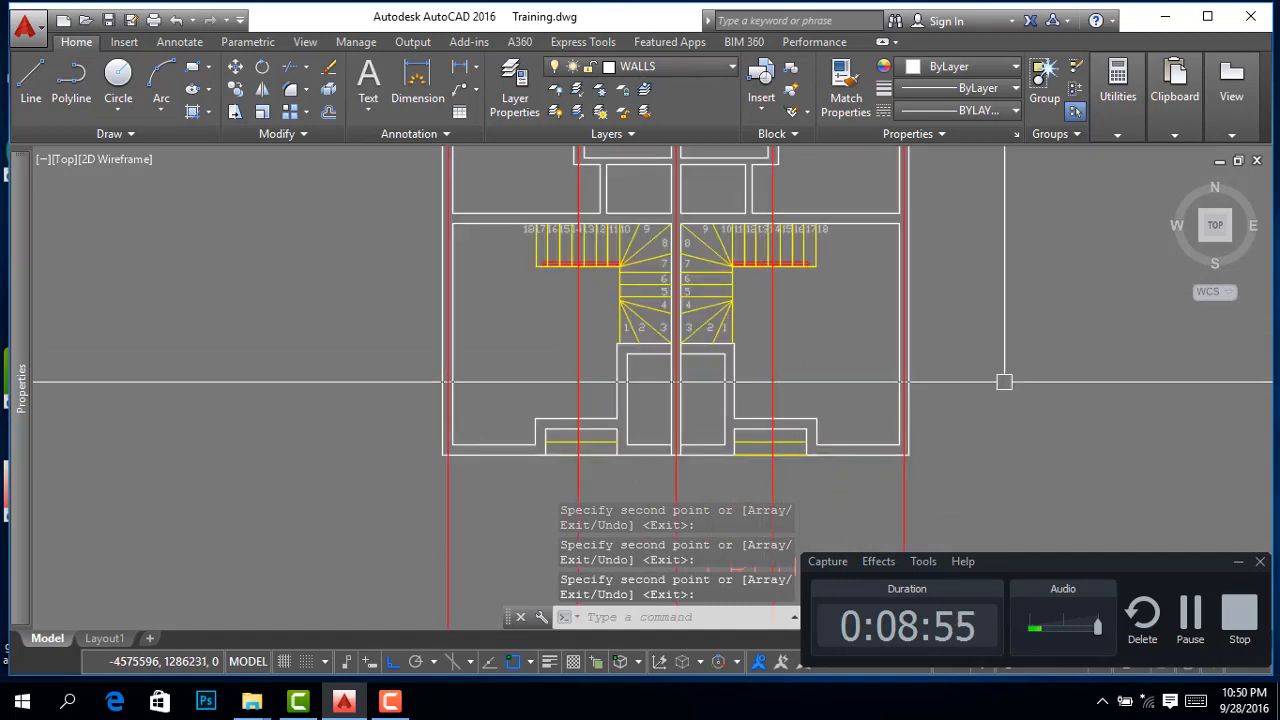
scroll(851, 403, up, 3)
scroll(766, 394, up, 2)
click(757, 390)
right_click(920, 386)
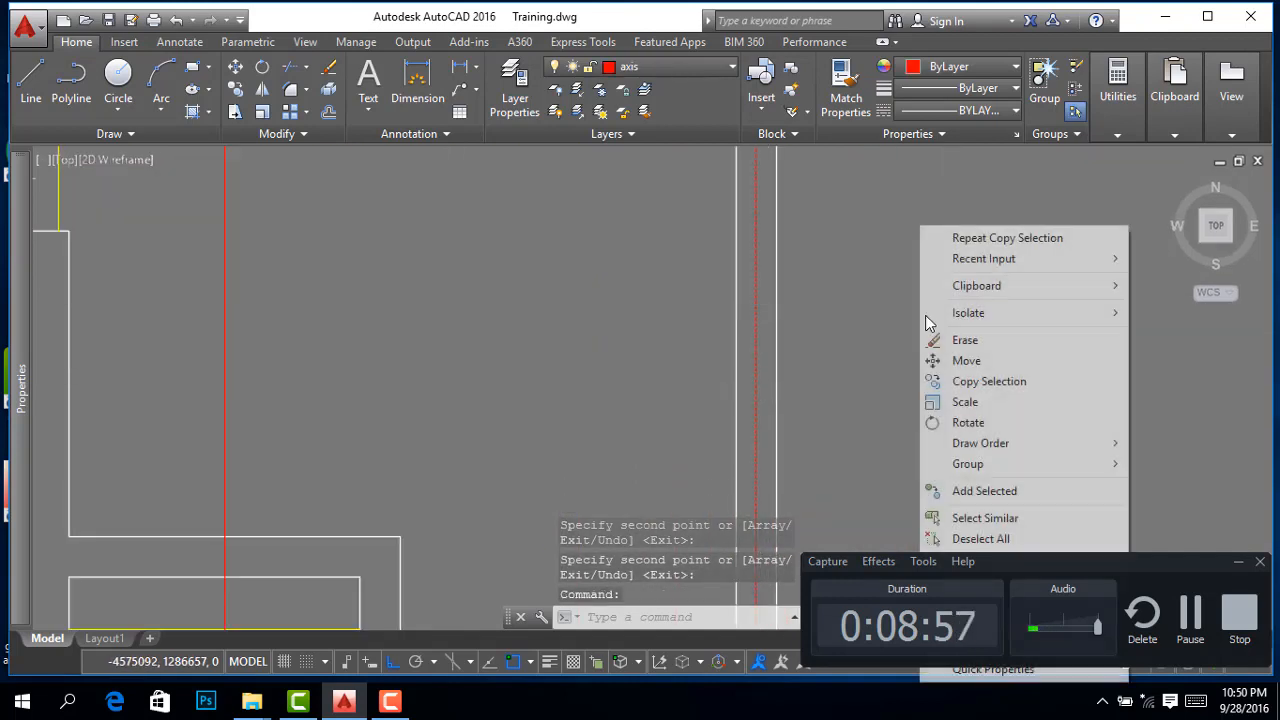
click(966, 378)
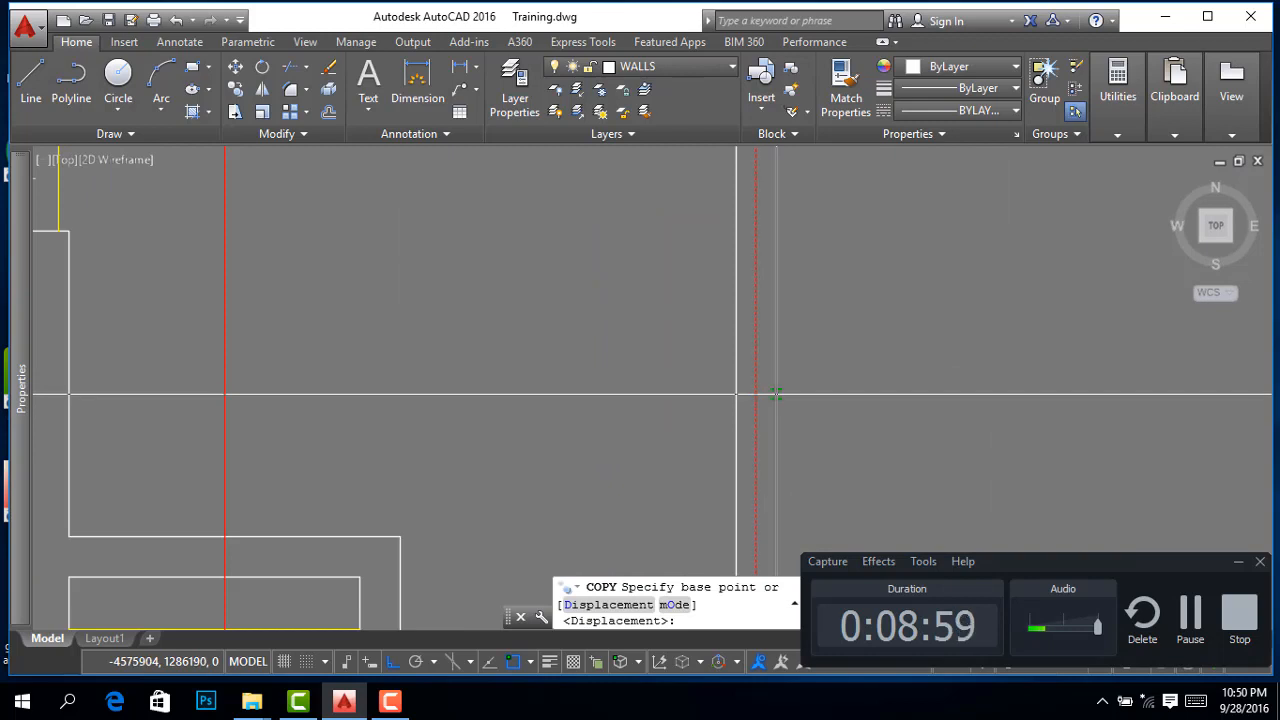
click(775, 395)
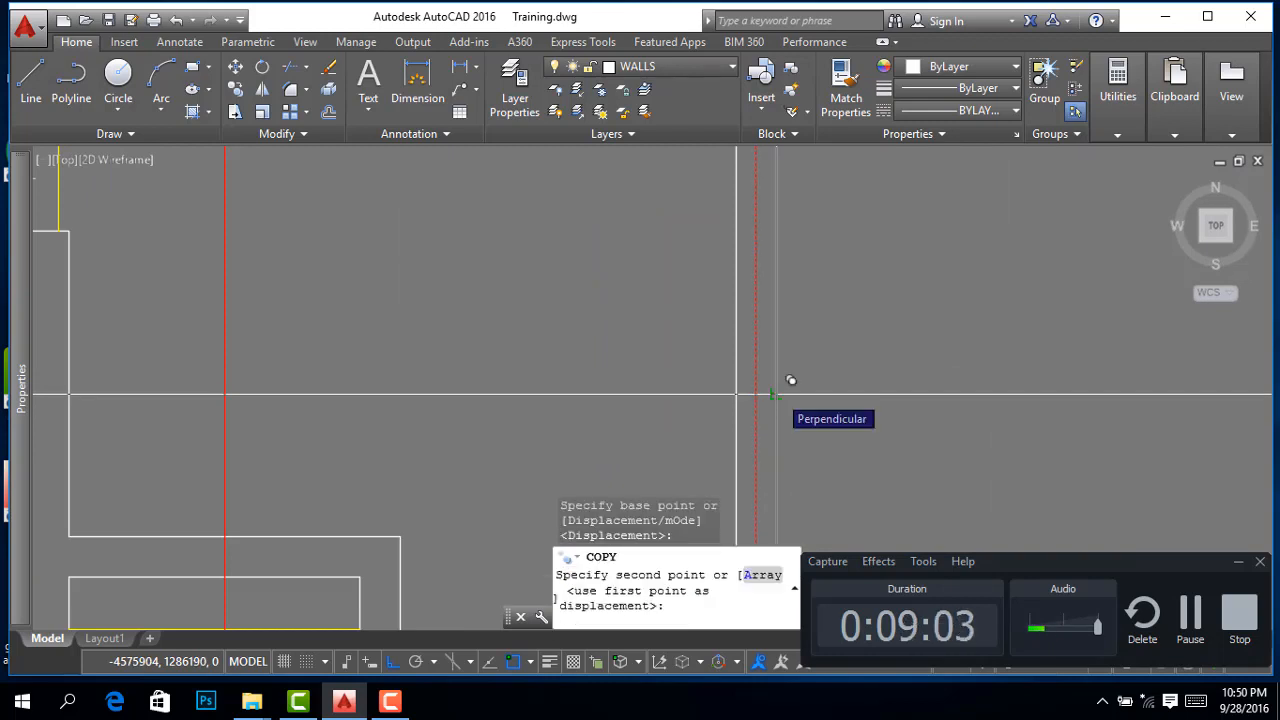
scroll(791, 380, down, 2)
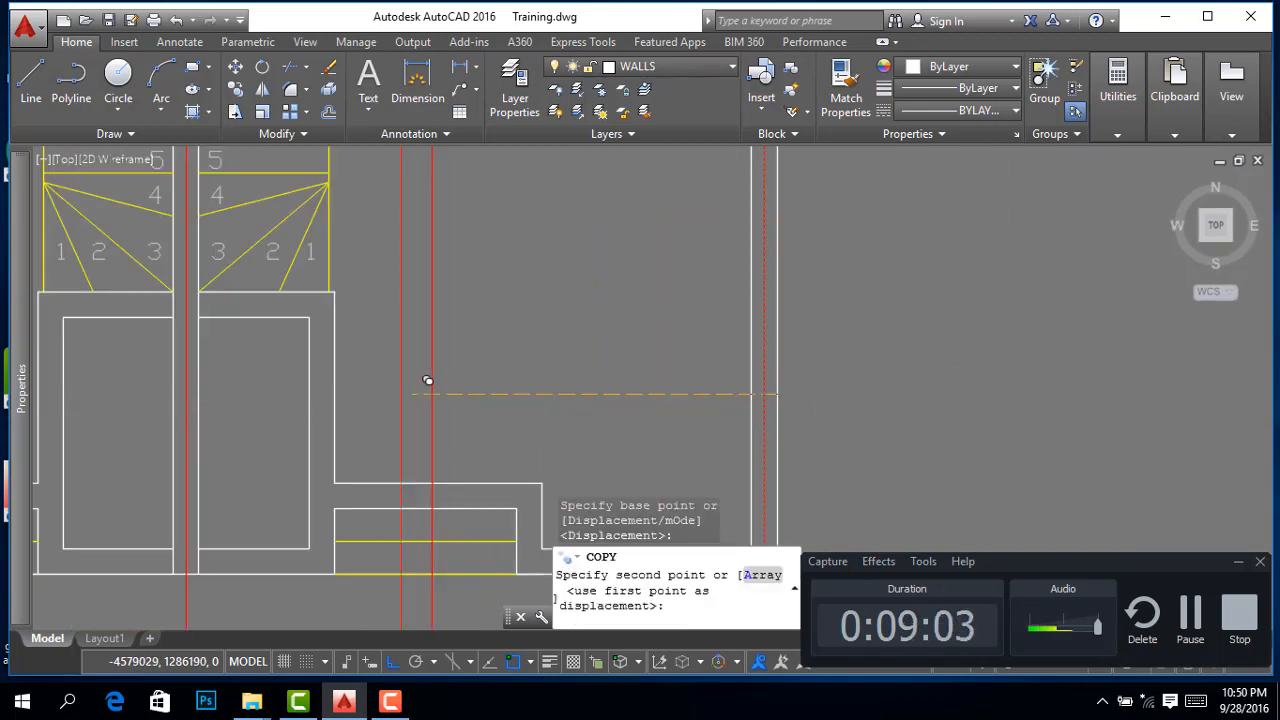
click(349, 380)
Place another copy of the axis line on the left side wall of the central entrance rooms and finish copying
scroll(416, 390, down, 2)
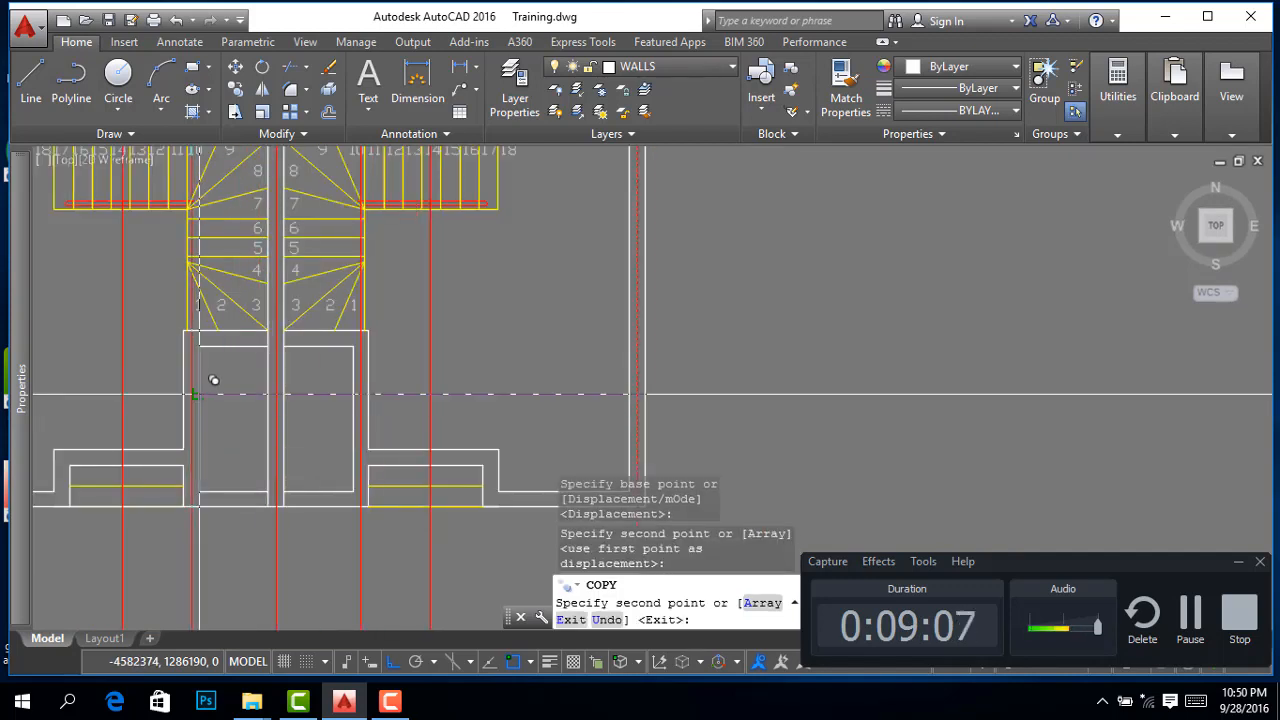
click(400, 351)
scroll(400, 351, down, 4)
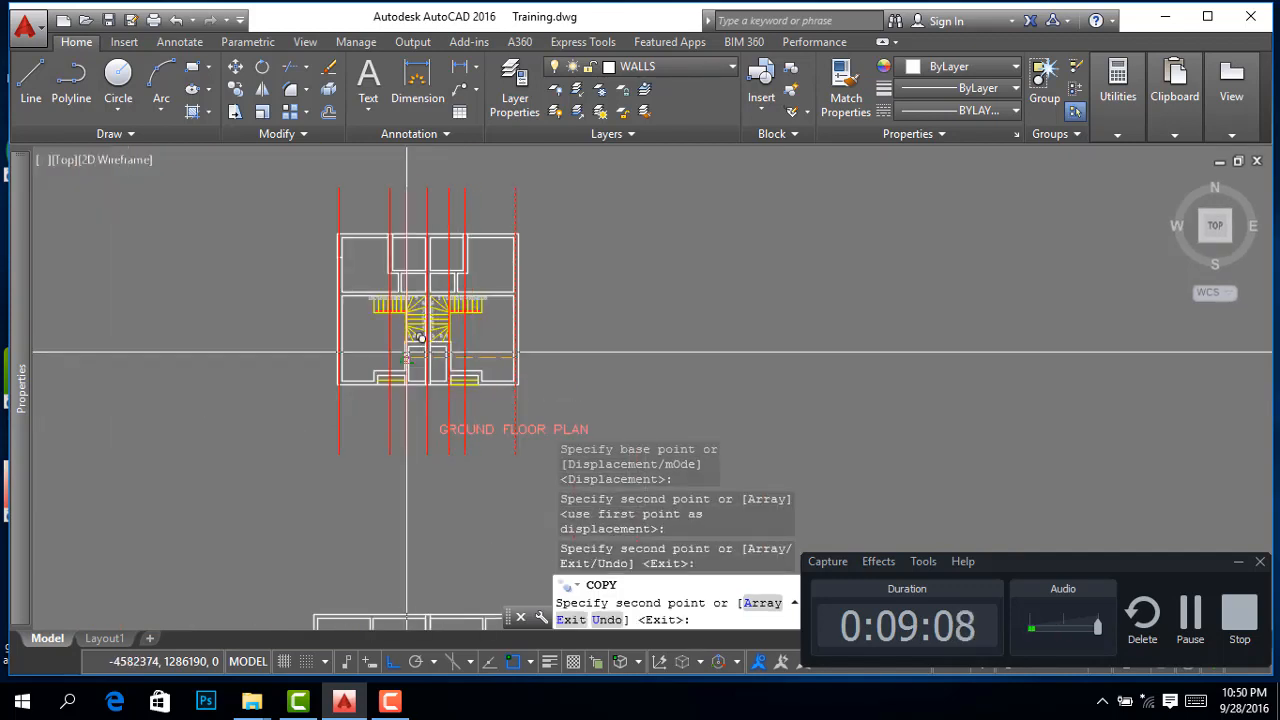
right_click(611, 265)
click(662, 294)
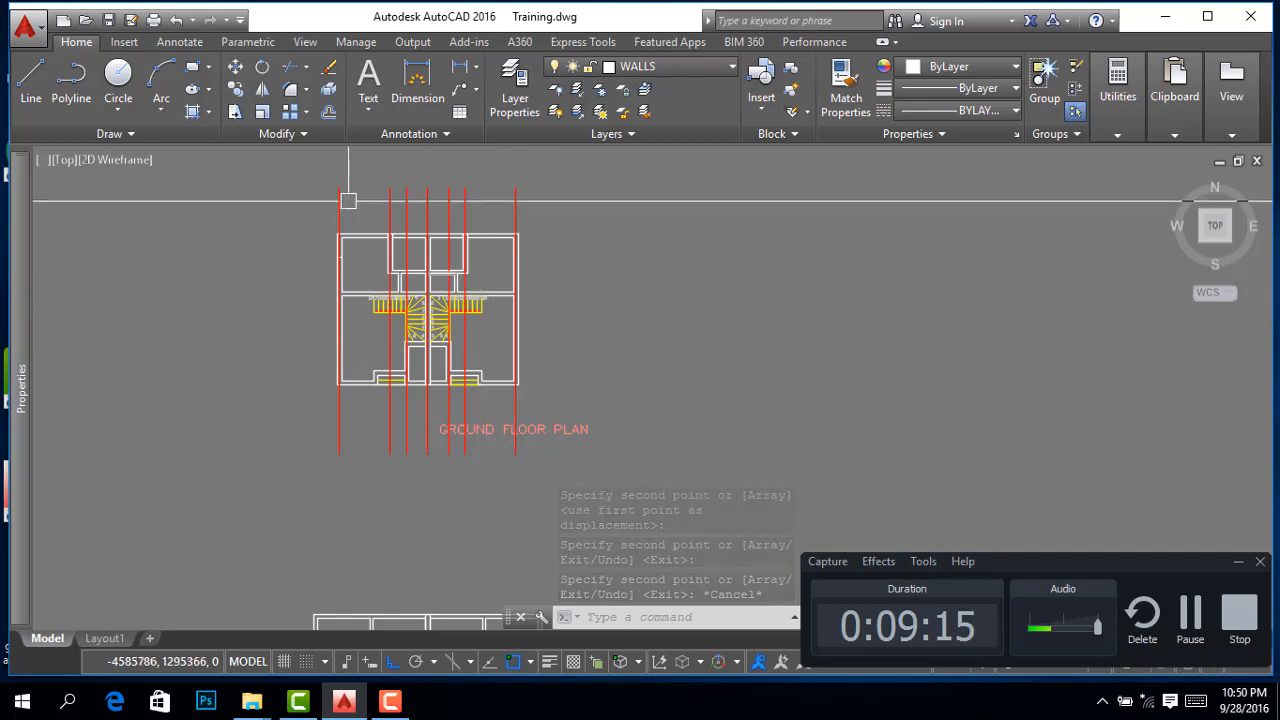
Draw a short helper line across the thickness of the upper exterior wall, from its outer face to its inner face
scroll(340, 233, up, 4)
right_click(428, 206)
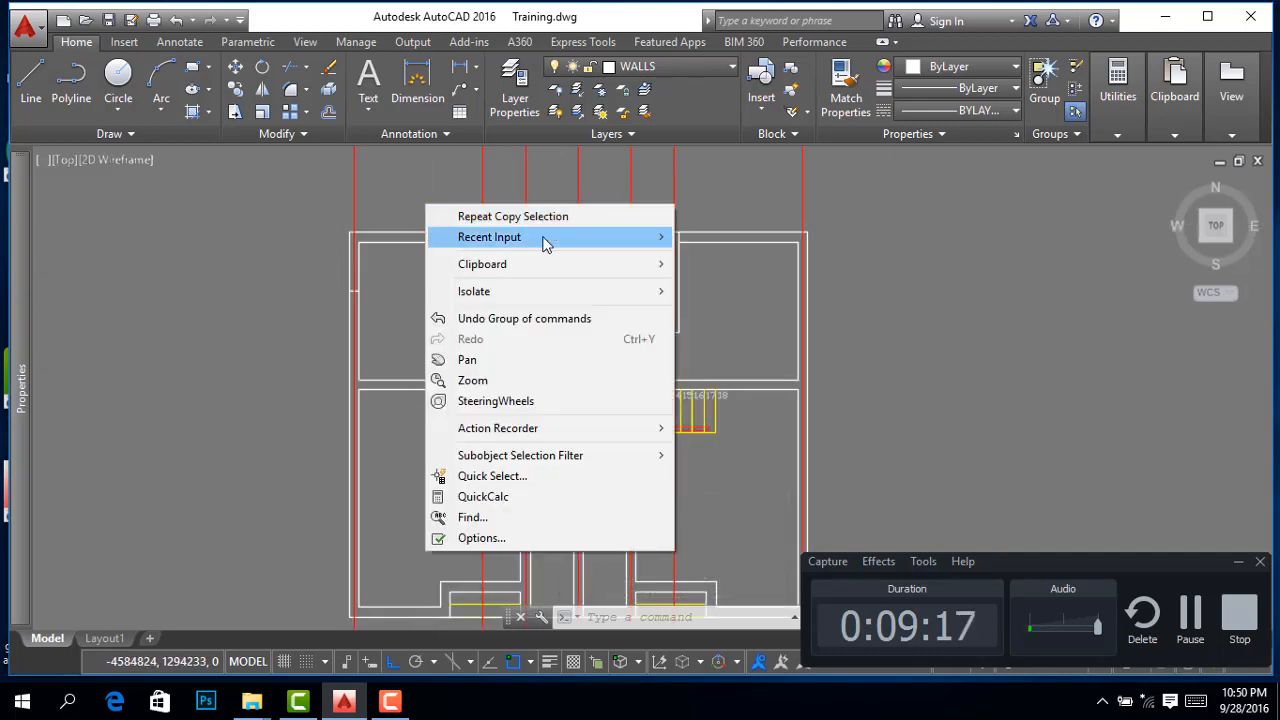
mouse_move(546, 240)
click(722, 316)
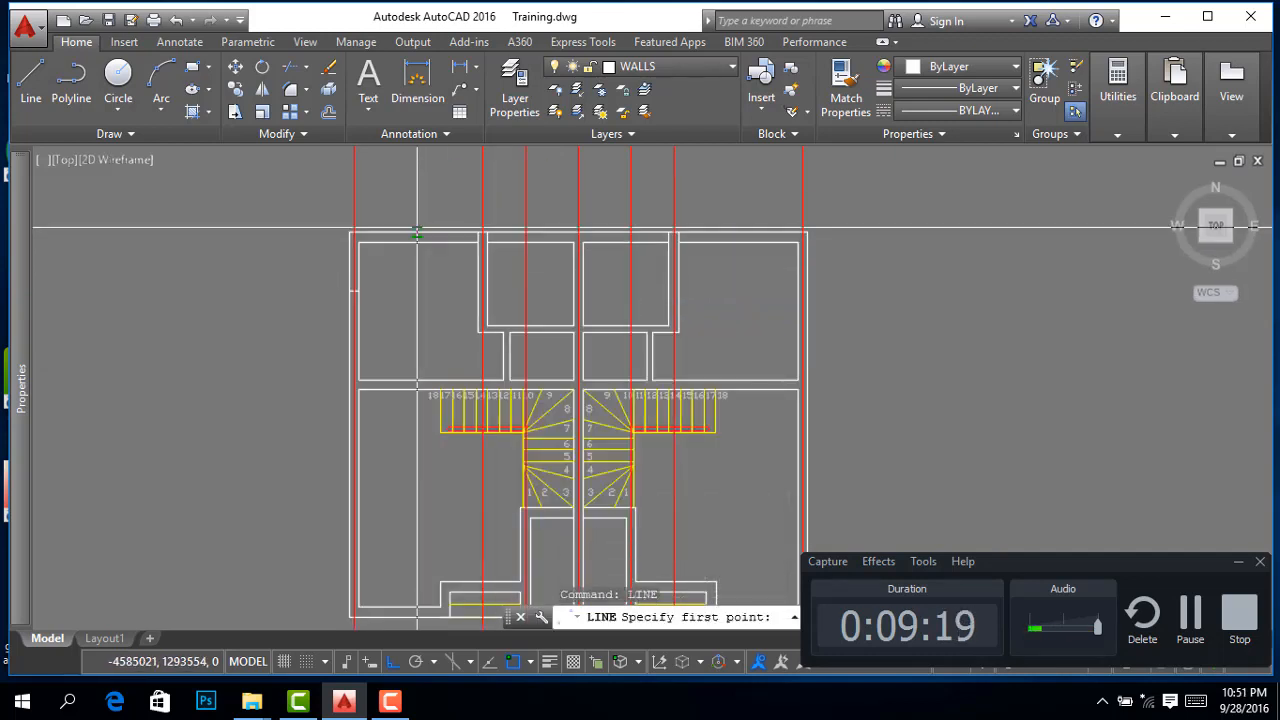
scroll(417, 232, up, 2)
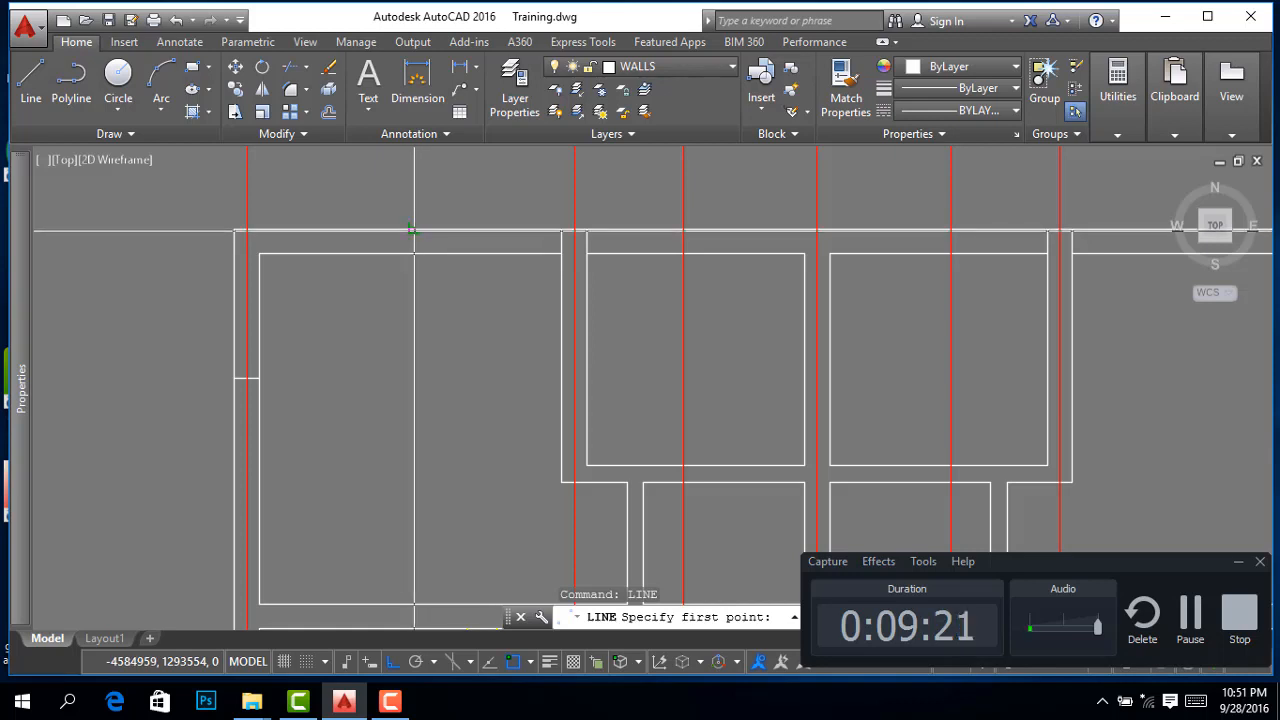
click(415, 252)
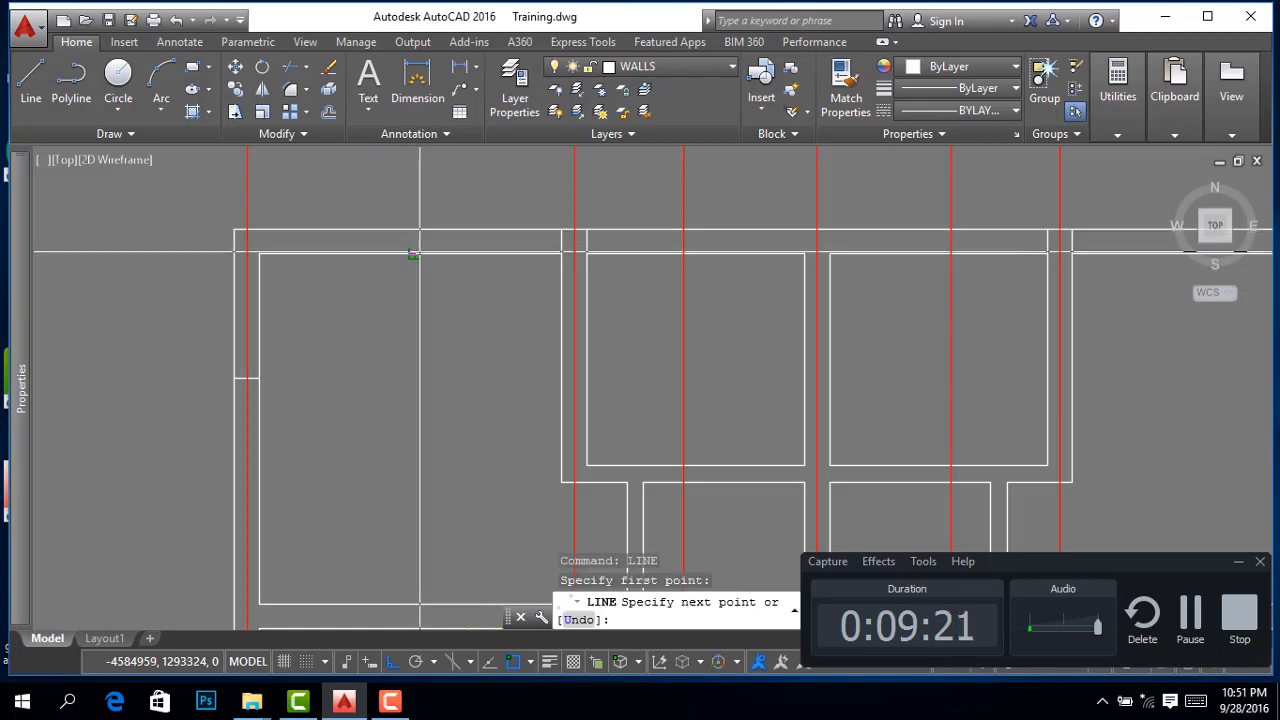
right_click(473, 216)
click(515, 252)
Draw a horizontal line from the helper line's midpoint leftward past the left exterior wall
right_click(396, 232)
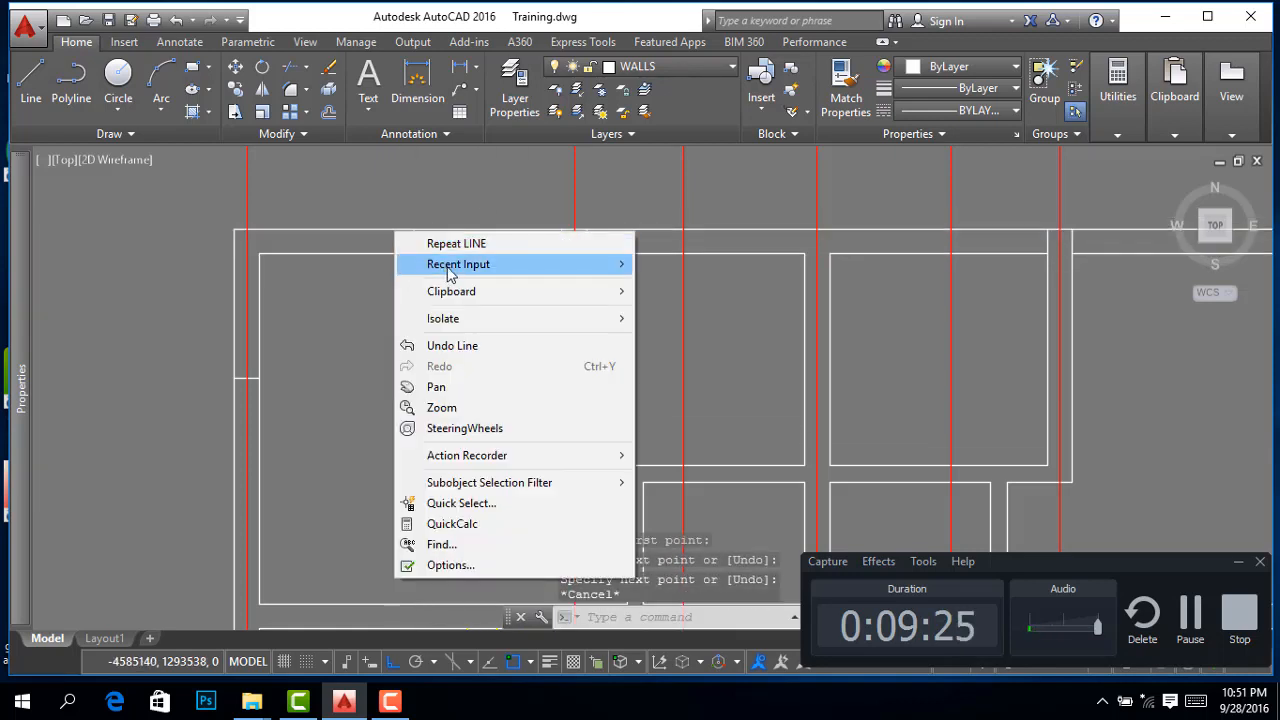
click(456, 243)
click(416, 251)
scroll(416, 251, down, 4)
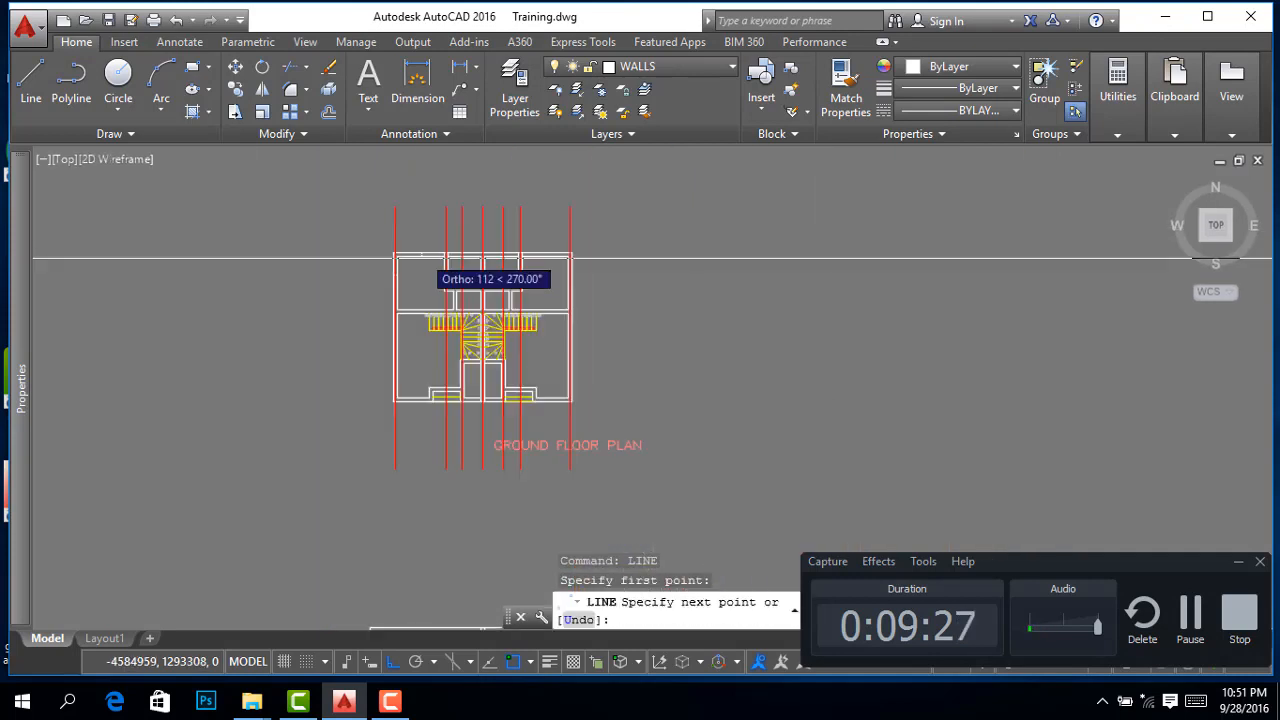
right_click(308, 264)
click(338, 289)
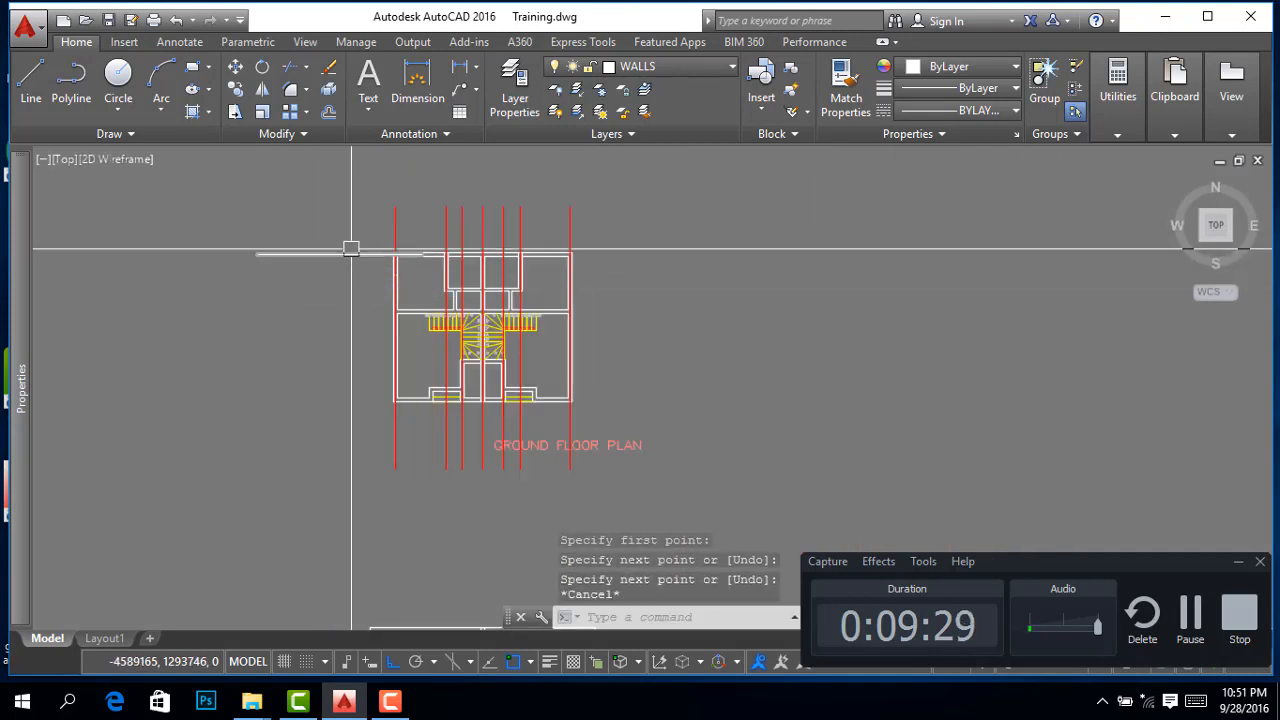
Stretch the right end of the horizontal line along the upper wall to well beyond the right exterior wall
click(350, 248)
scroll(425, 250, up, 3)
click(433, 246)
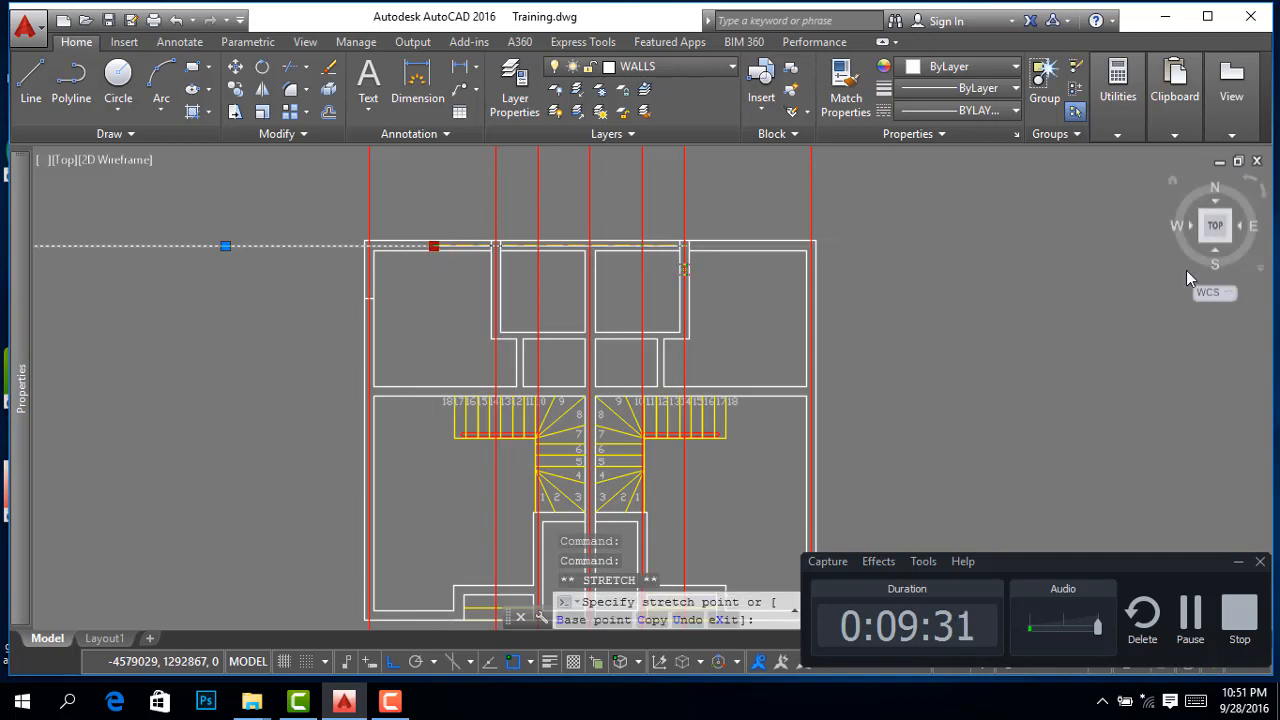
click(1043, 277)
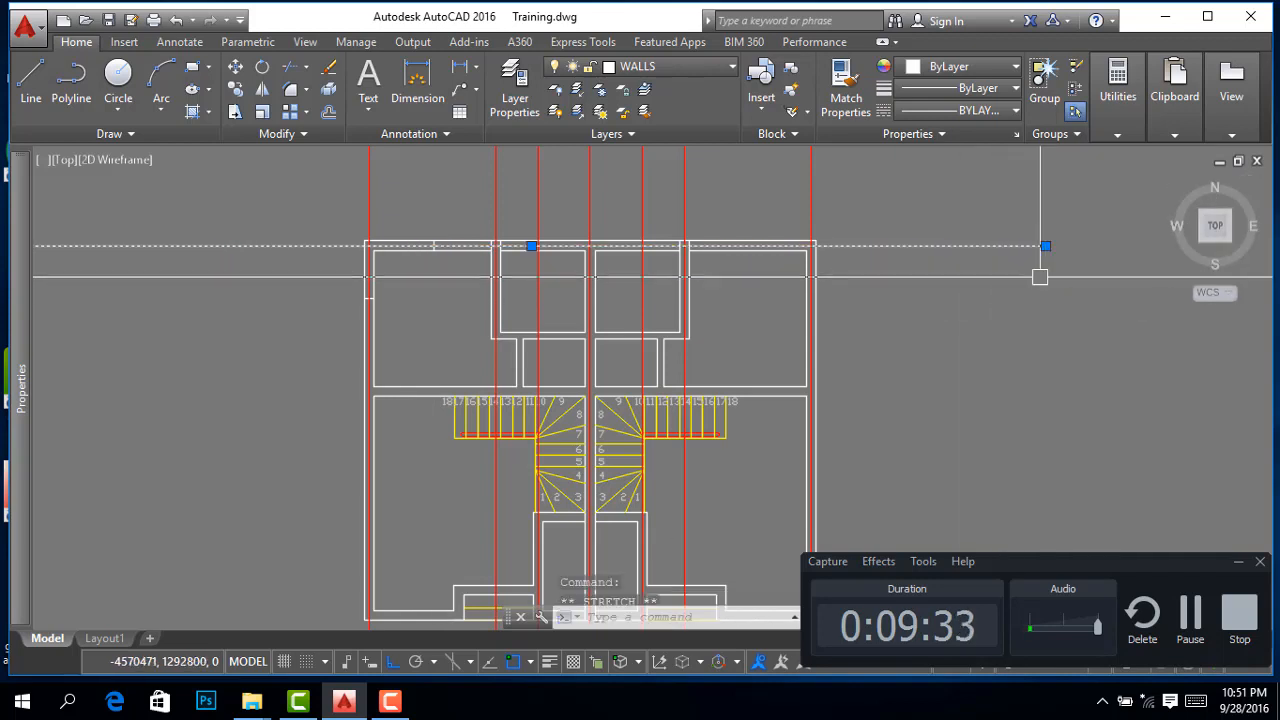
scroll(720, 290, down, 3)
key(Escape)
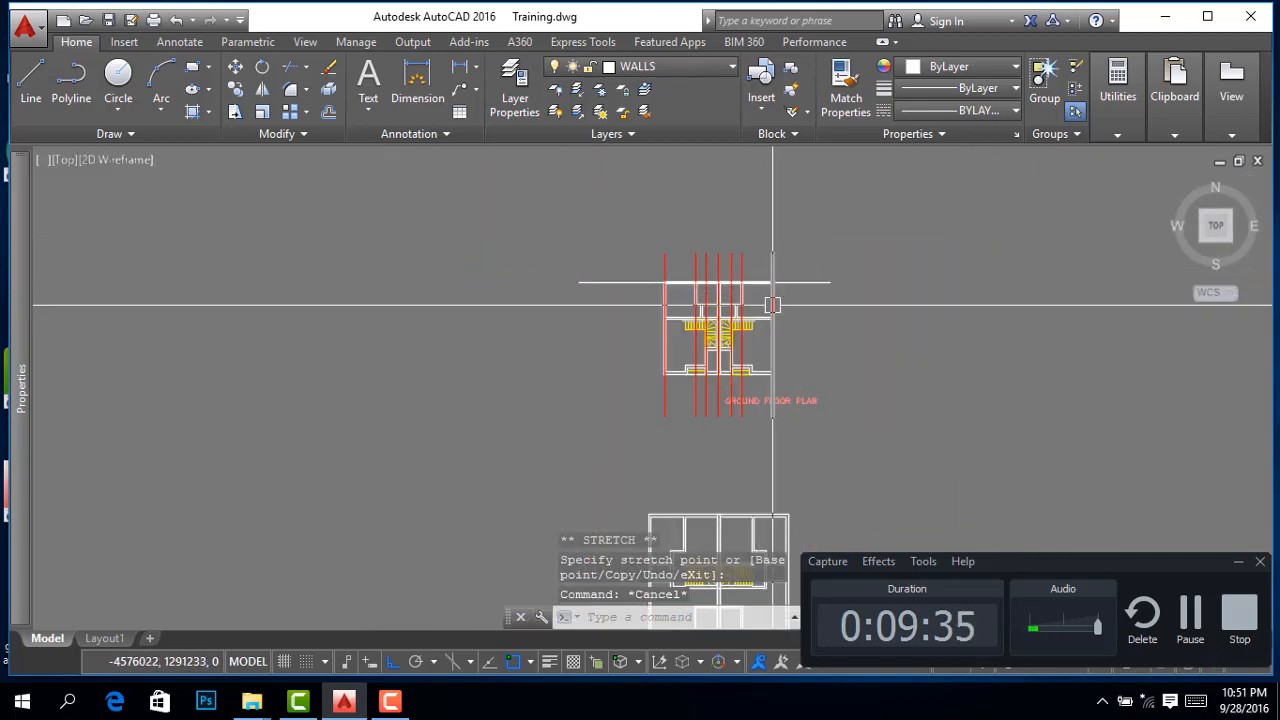
text(m)
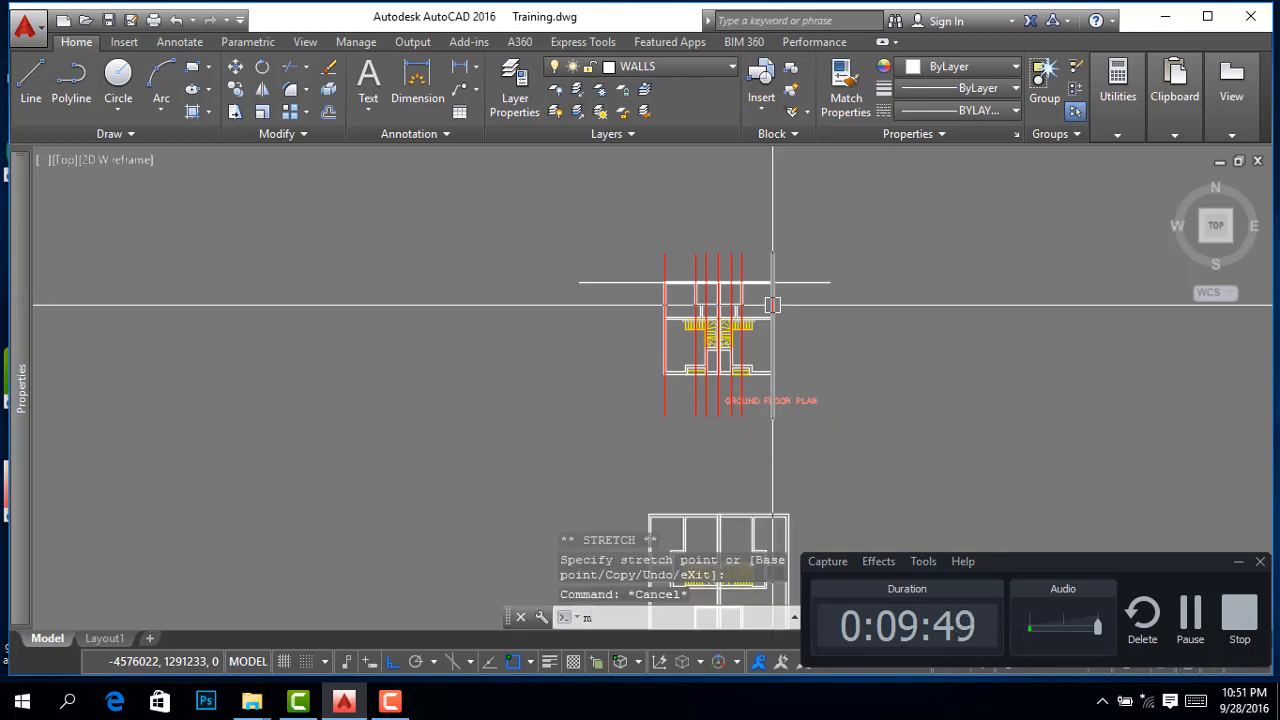
key(Return)
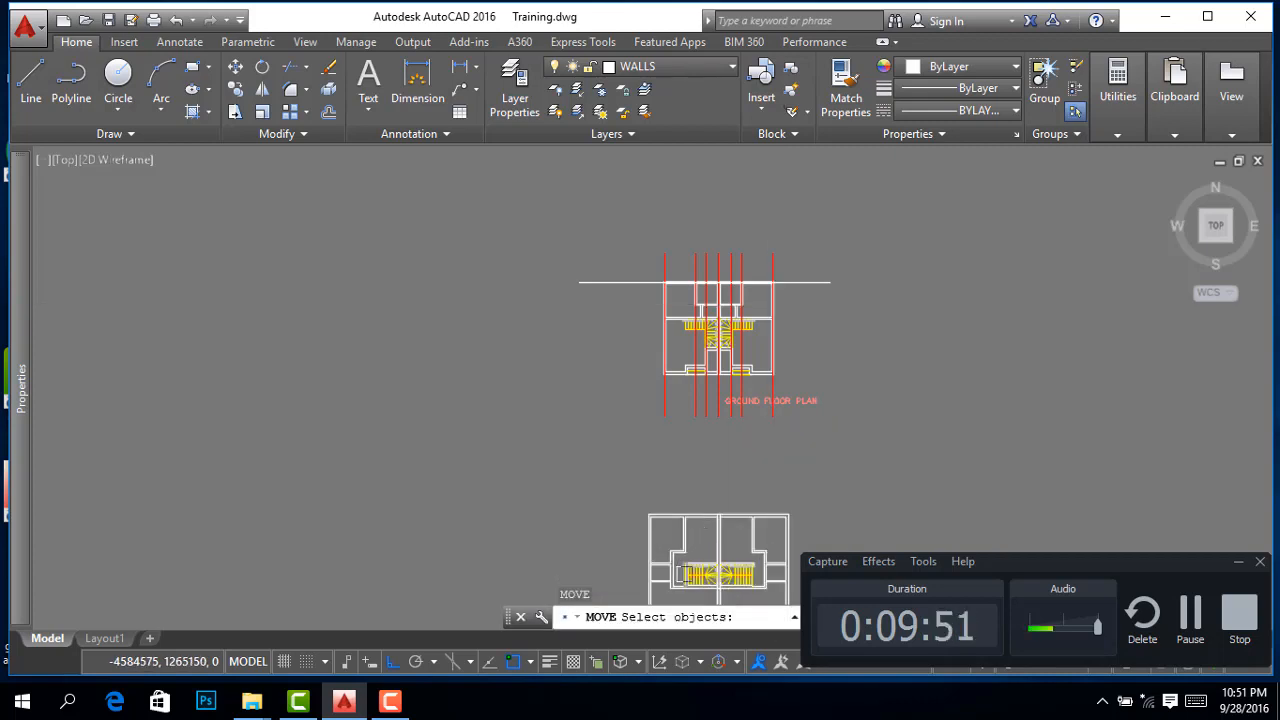
key(Escape)
key(Escape)
Match the properties of the right exterior wall's red axis line onto the horizontal line through the upper wall
text(m)
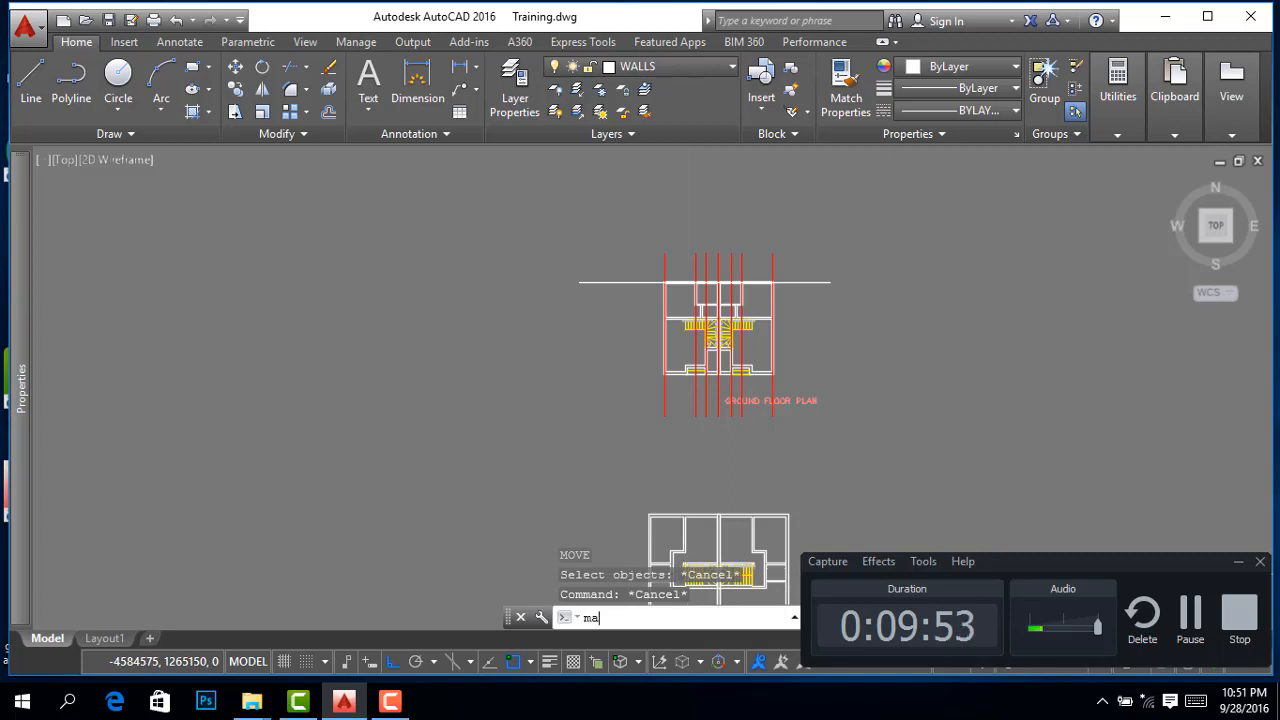
text(a)
key(Return)
scroll(790, 324, up, 5)
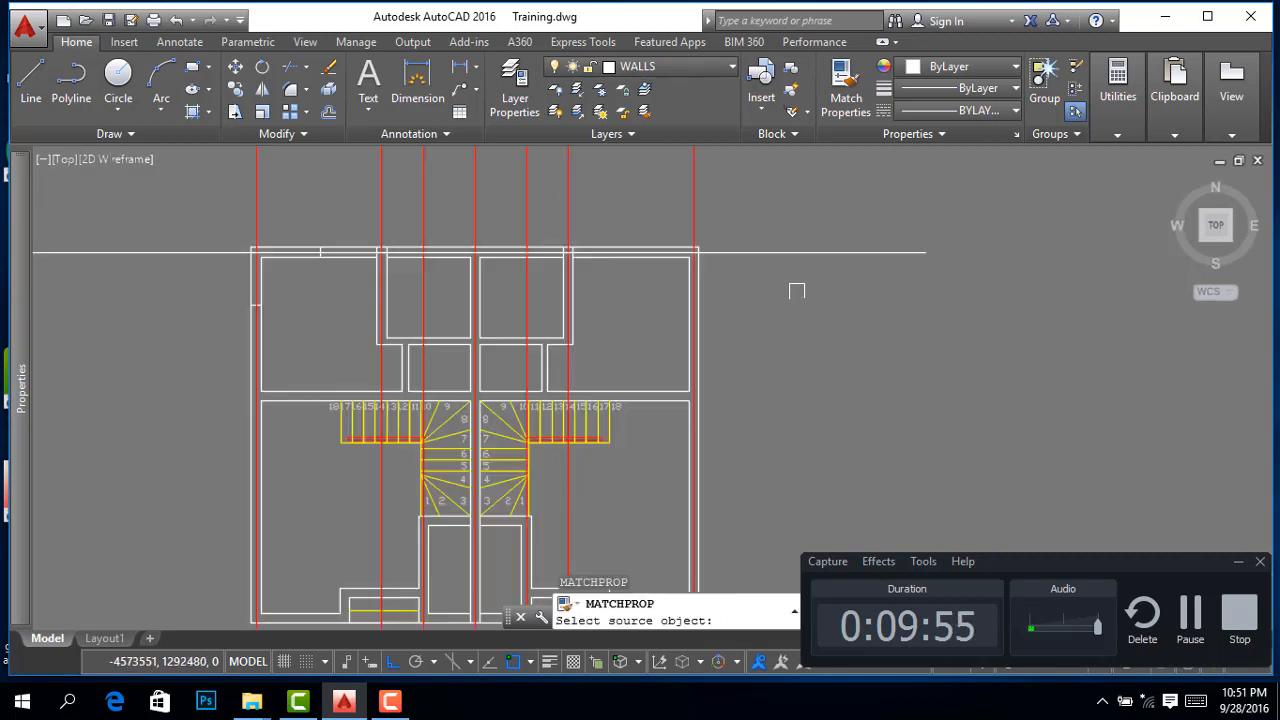
click(695, 208)
click(849, 232)
click(840, 270)
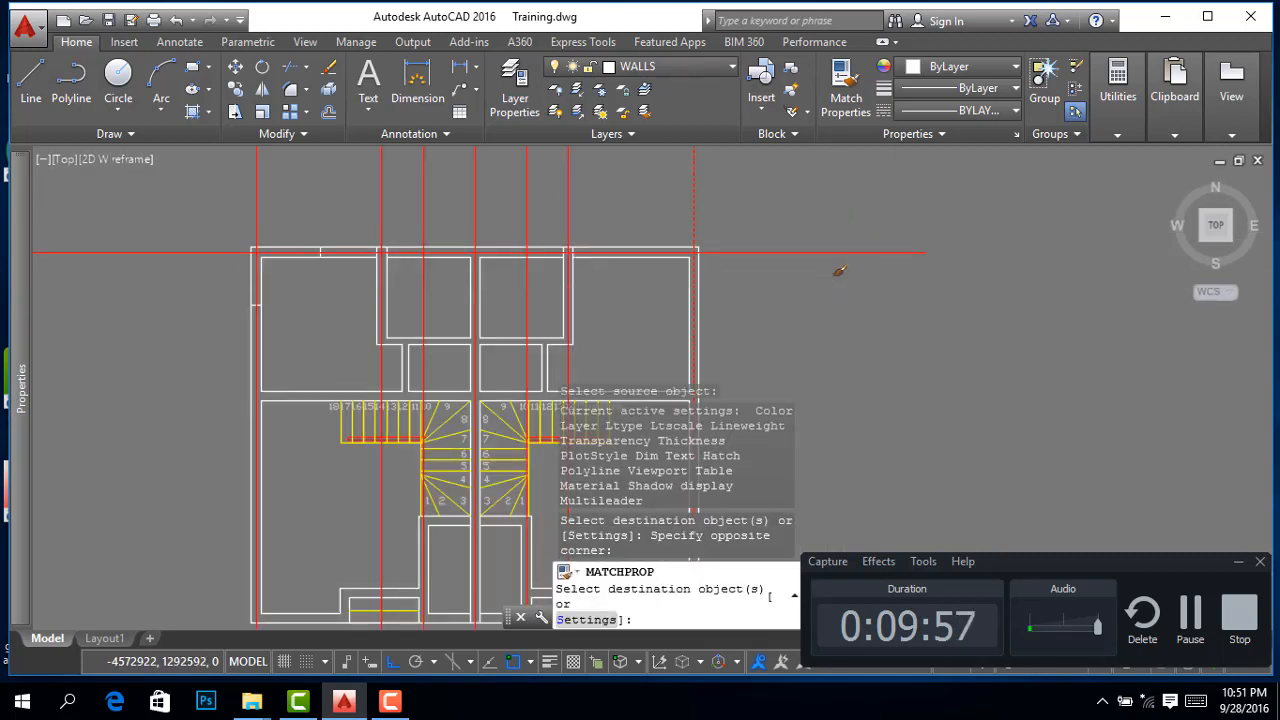
right_click(826, 292)
click(868, 301)
Copy the horizontal axis line from the upper exterior wall down onto the lower wall of the two upper central rooms
scroll(685, 294, down, 4)
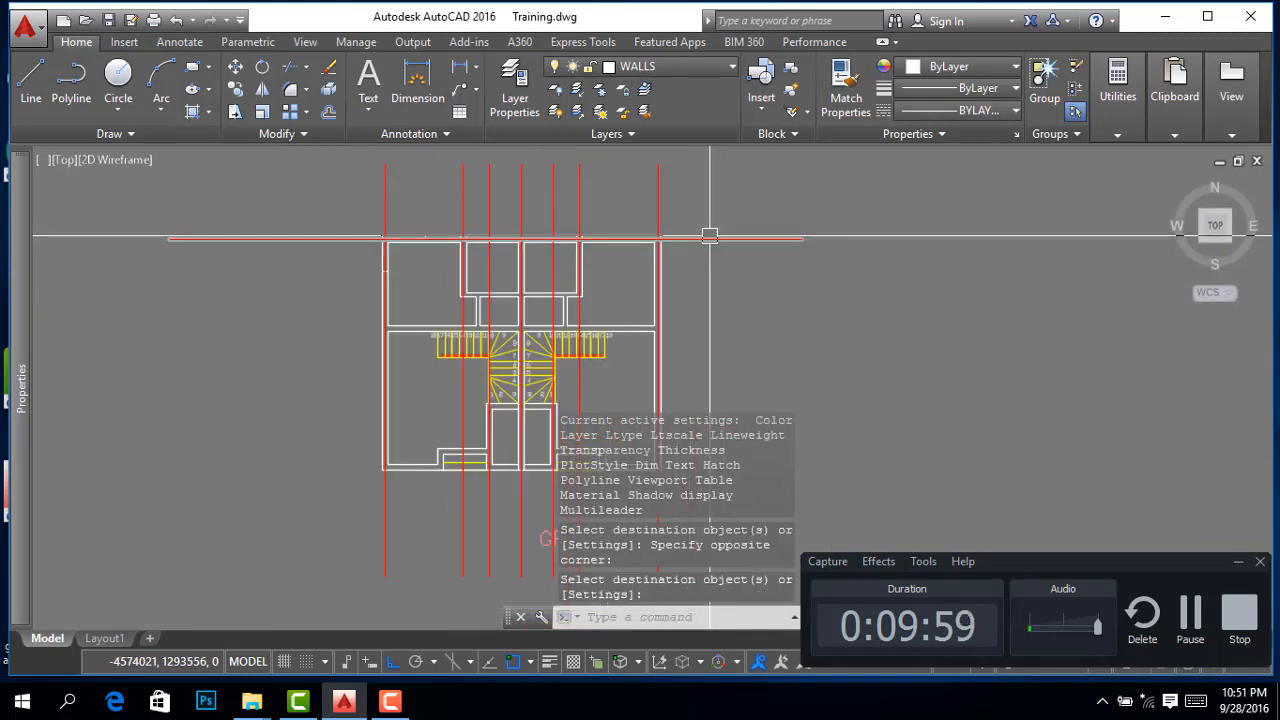
right_click(685, 294)
click(705, 378)
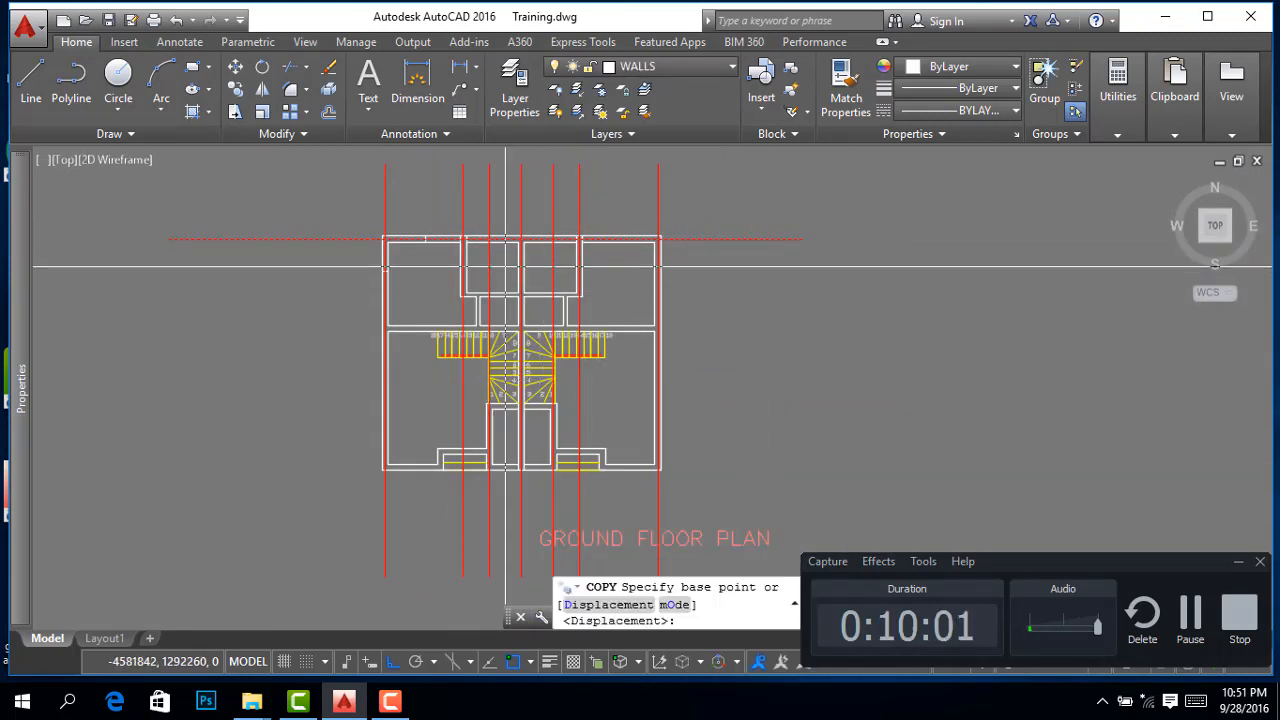
scroll(478, 238, up, 4)
scroll(480, 238, up, 4)
click(500, 181)
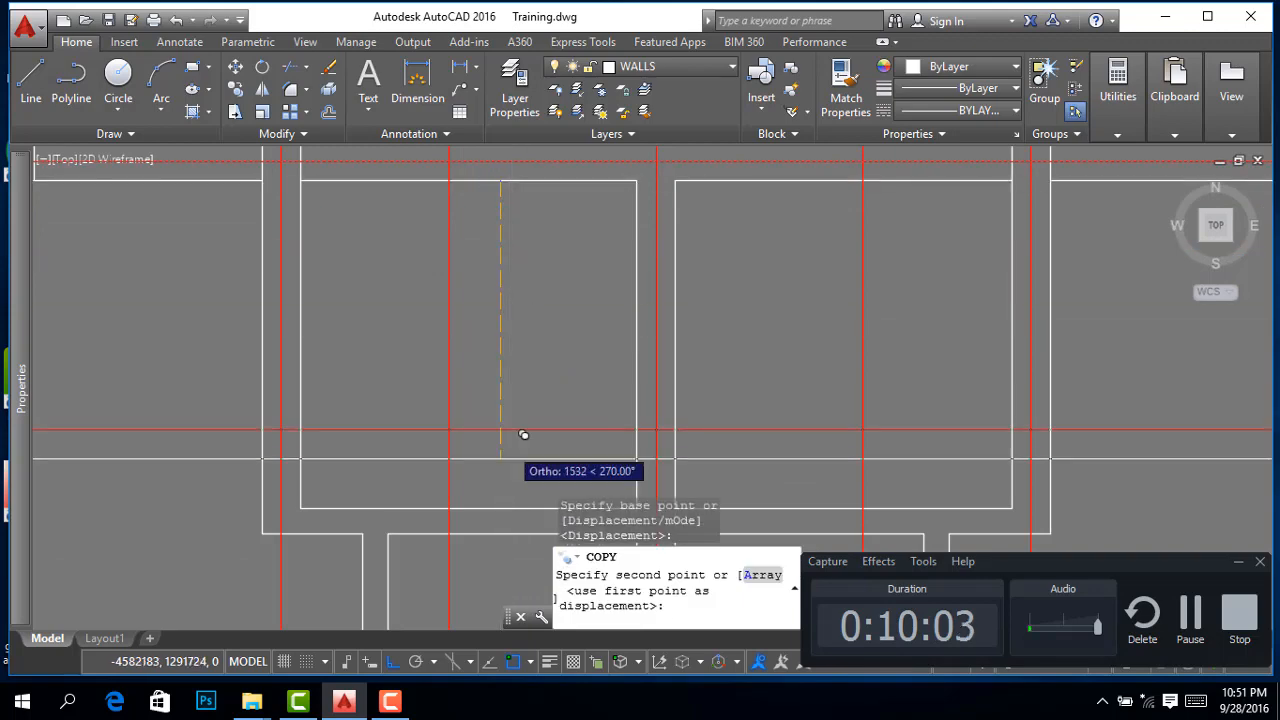
scroll(517, 314, down, 5)
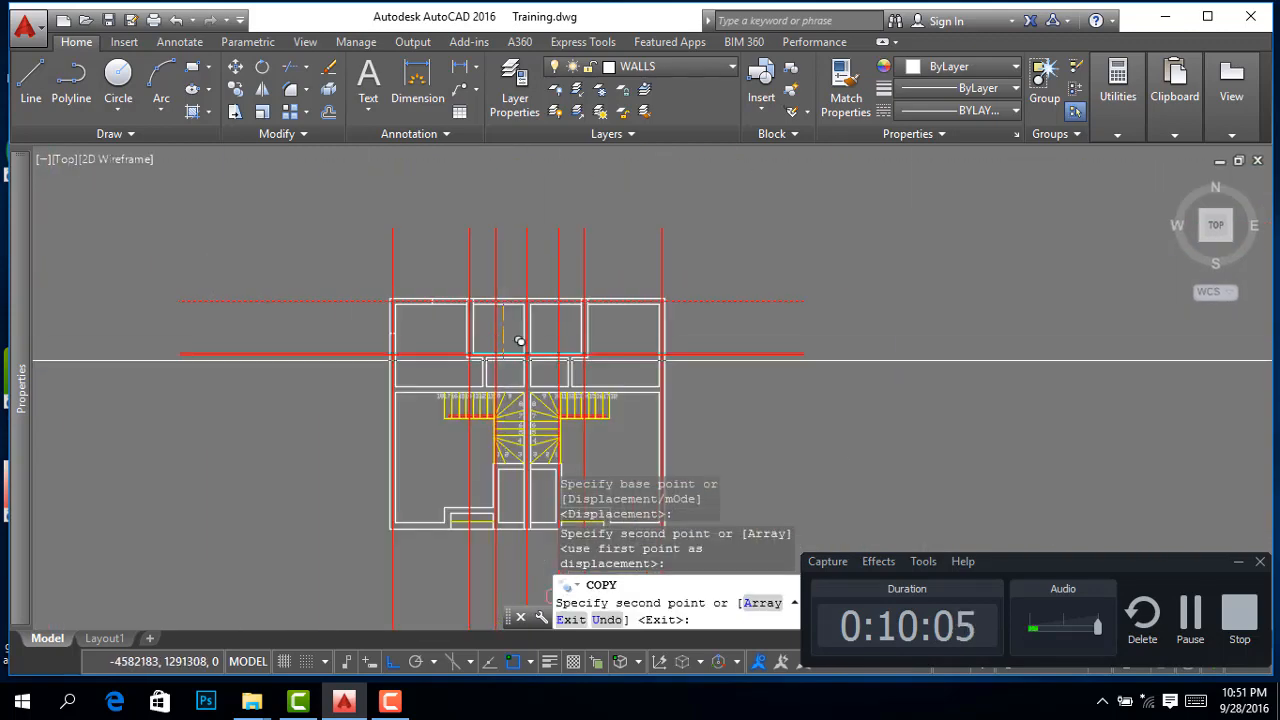
Place copies of the horizontal axis line on the wall just above the stairs and the upper wall of the entrance rooms
scroll(523, 397, up, 4)
scroll(523, 397, up, 2)
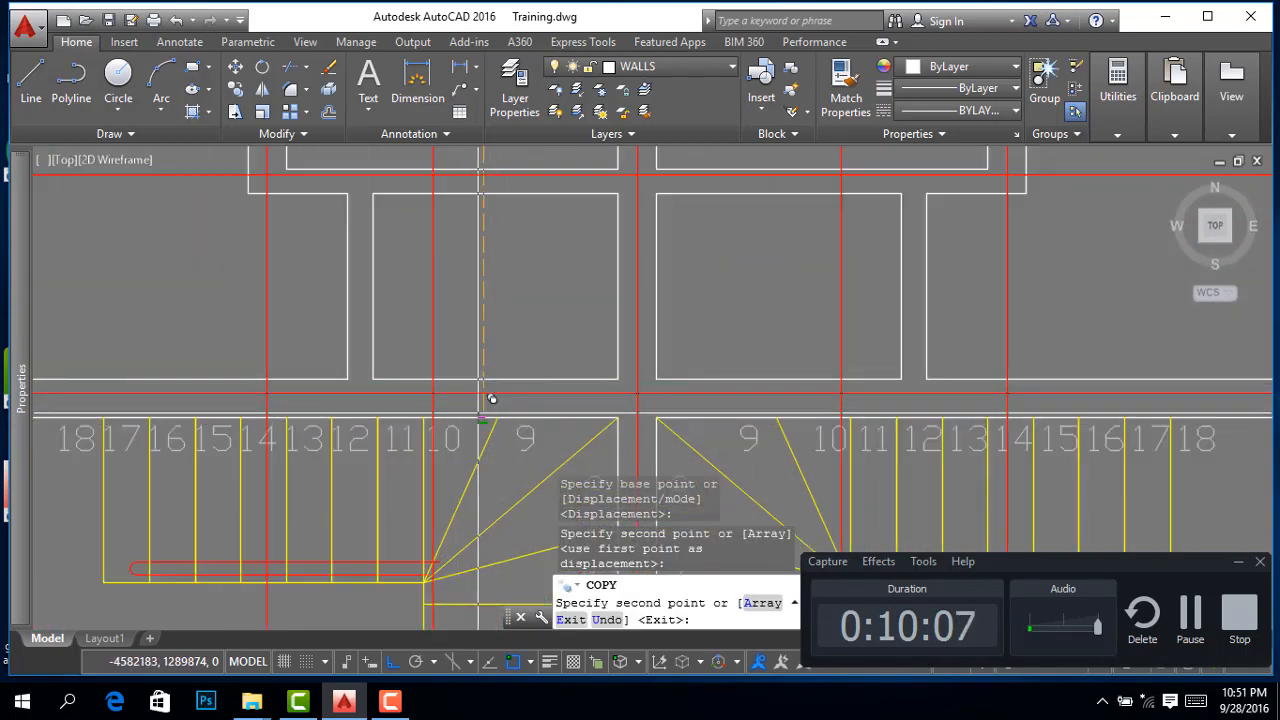
click(483, 418)
scroll(536, 312, down, 5)
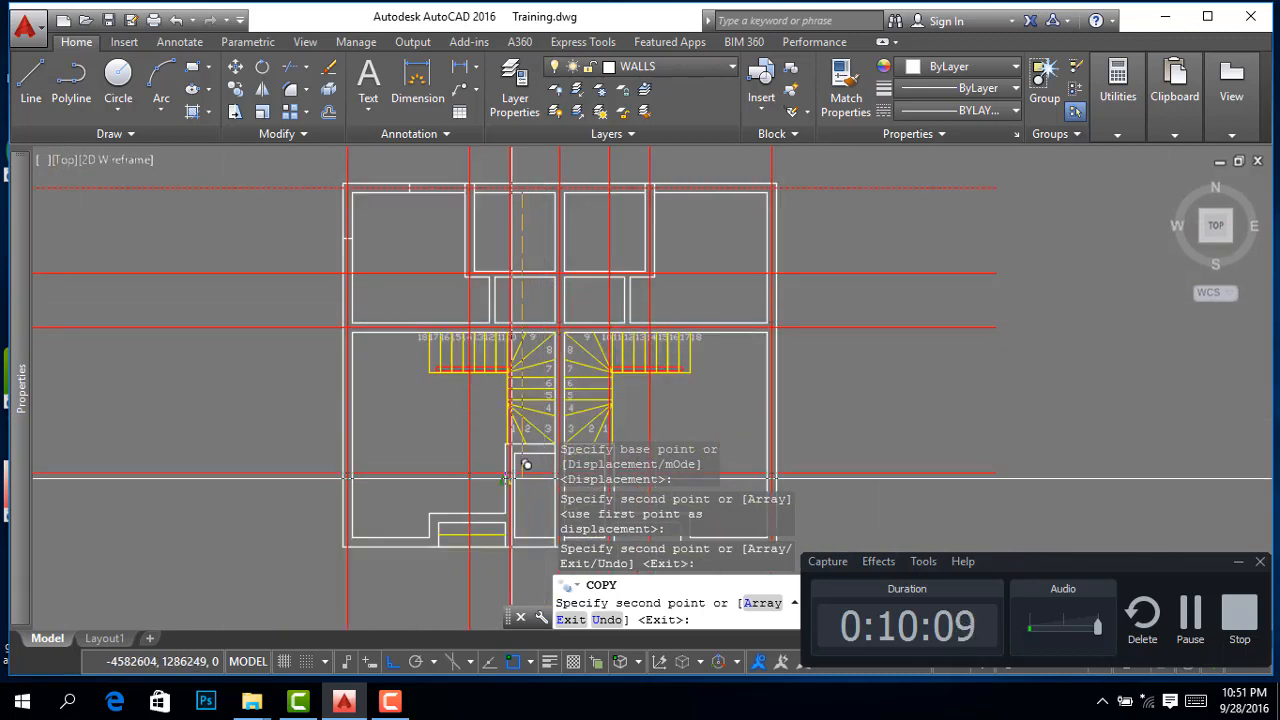
scroll(514, 478, up, 5)
scroll(555, 283, down, 5)
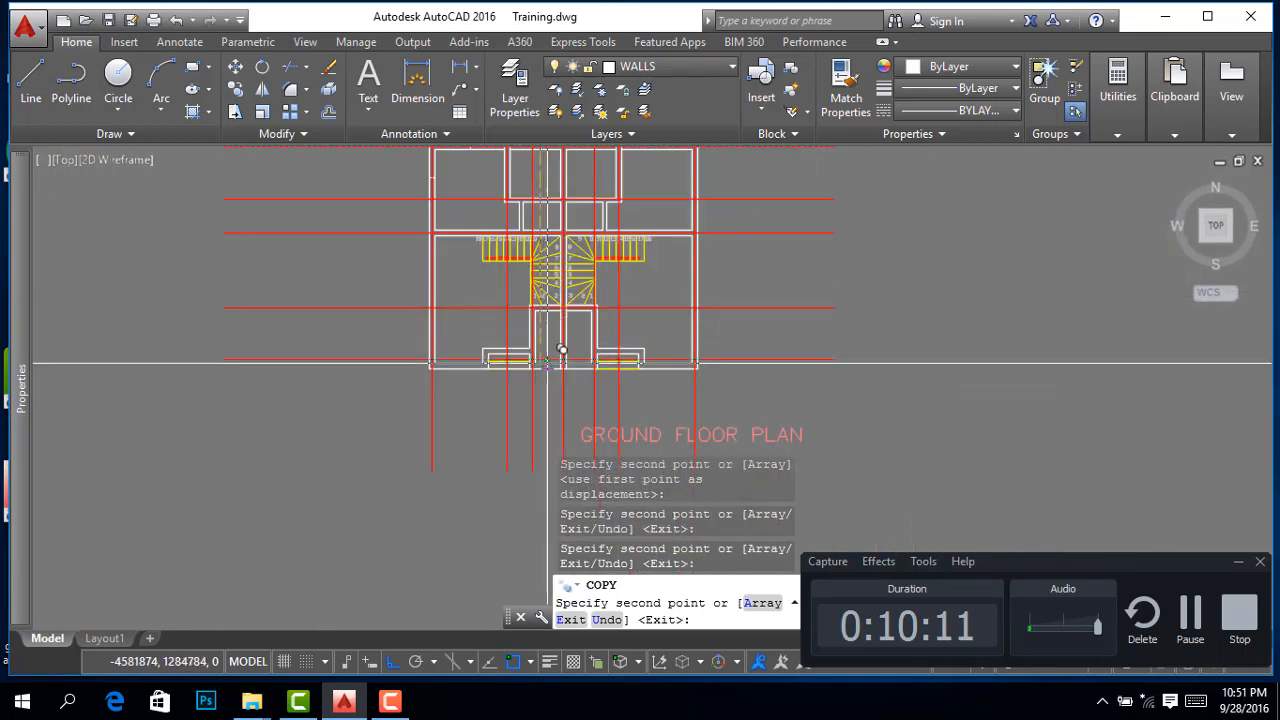
Place a last copy of the horizontal axis line on the lower exterior wall and finish copying
scroll(518, 378, up, 6)
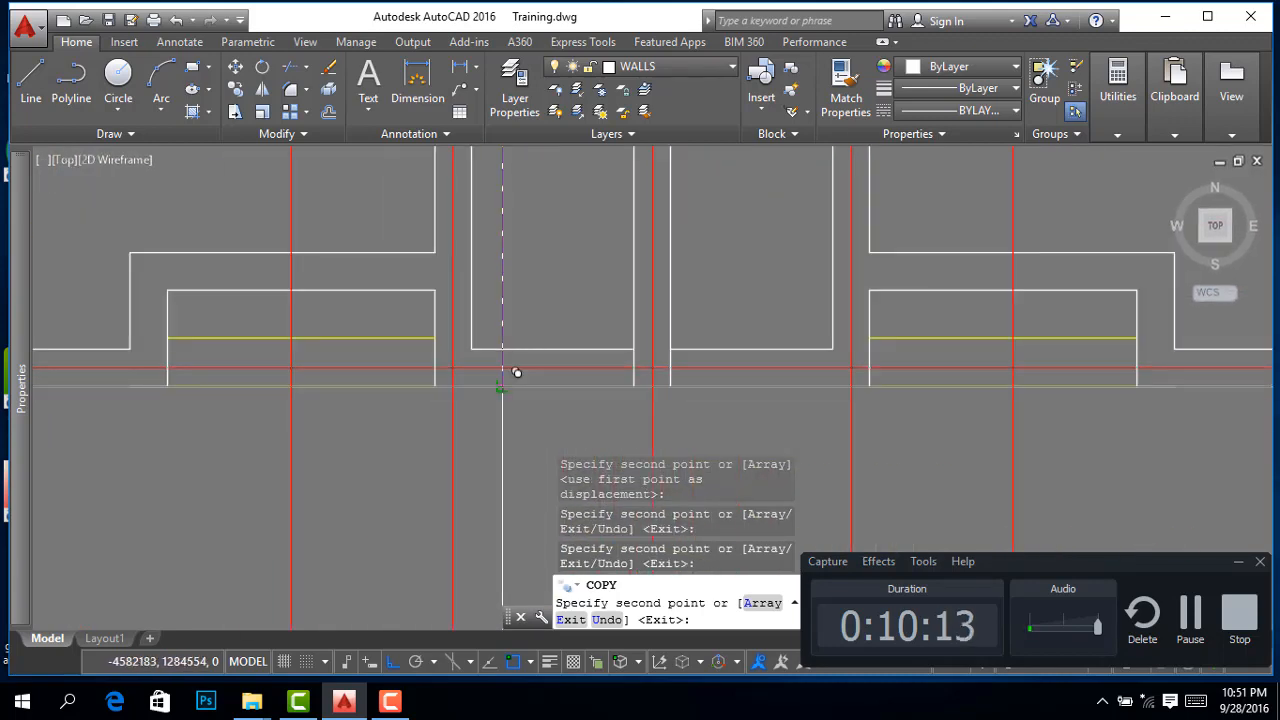
right_click(590, 330)
click(680, 334)
scroll(591, 391, down, 5)
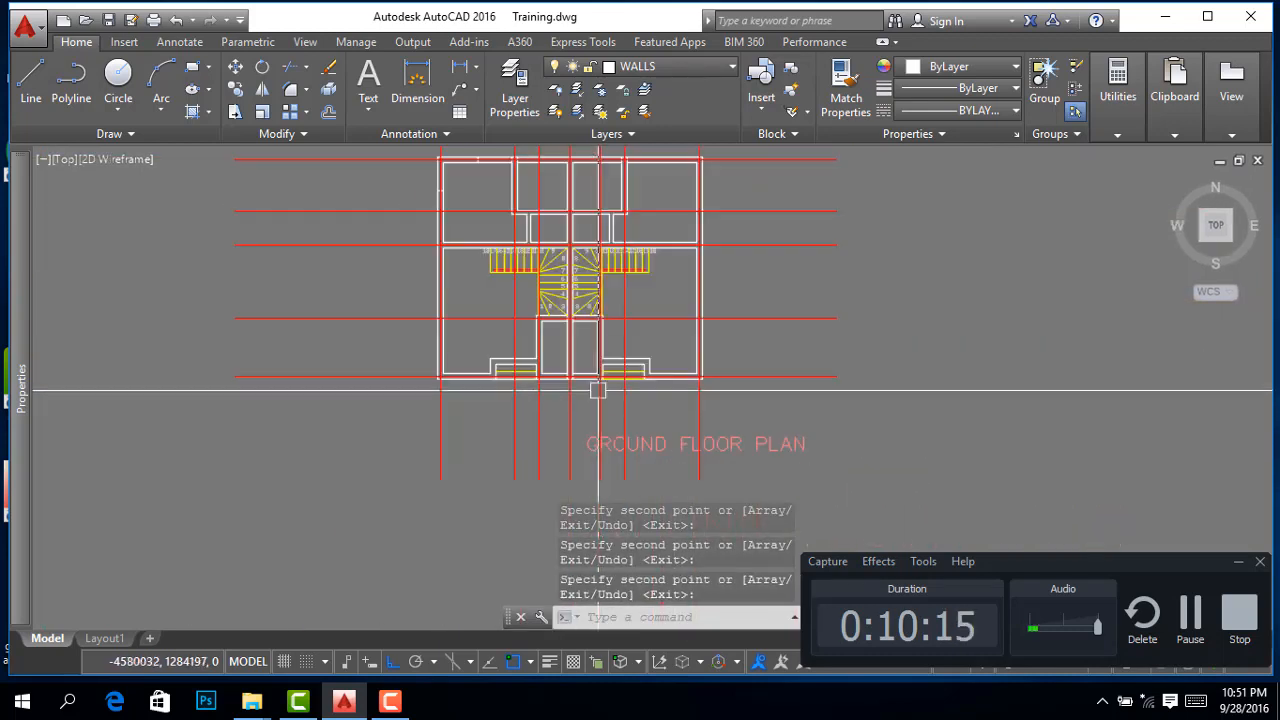
Draw a circle of about 756 radius centred on the upper end of the leftmost vertical axis line
scroll(600, 316, down, 2)
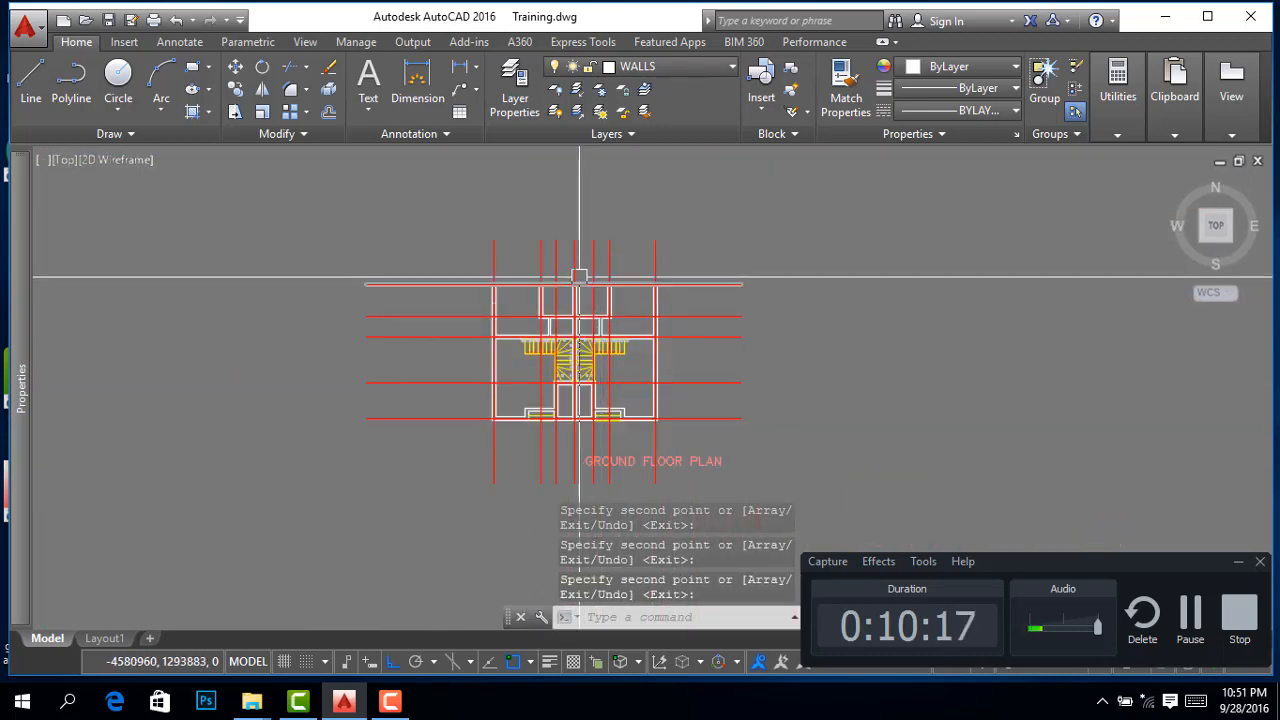
scroll(500, 225, up, 4)
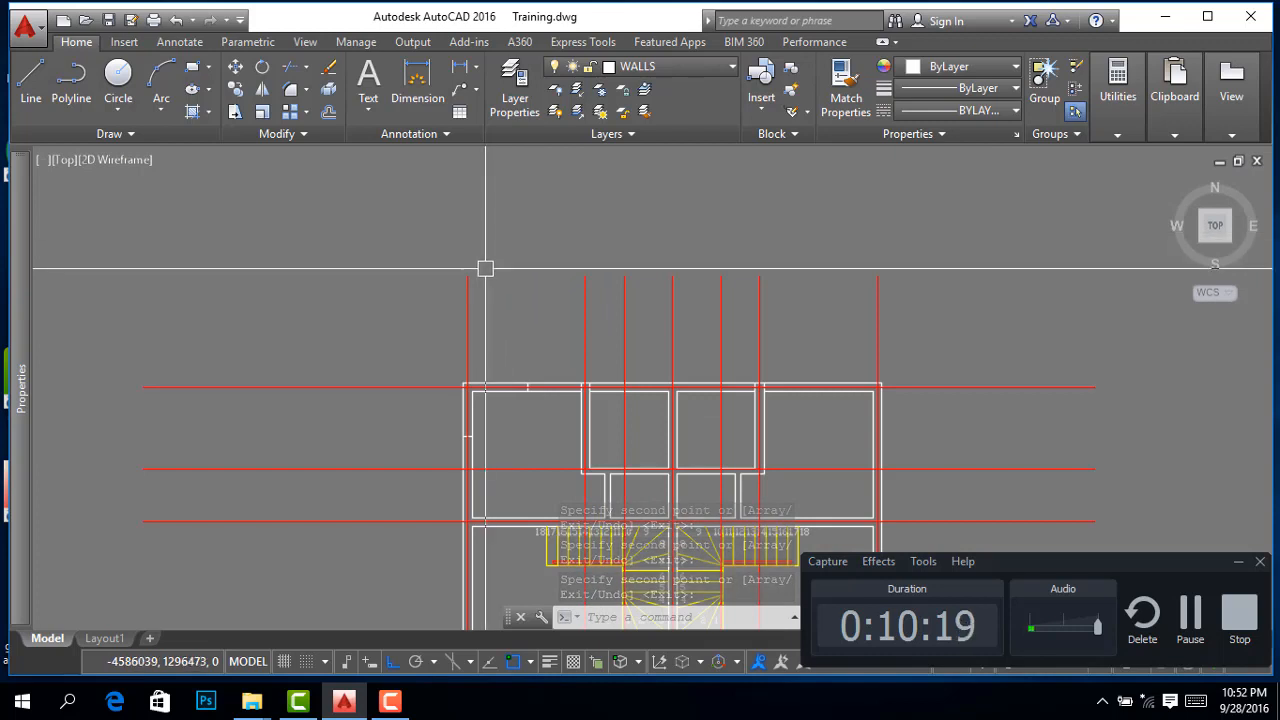
text(c)
key(Return)
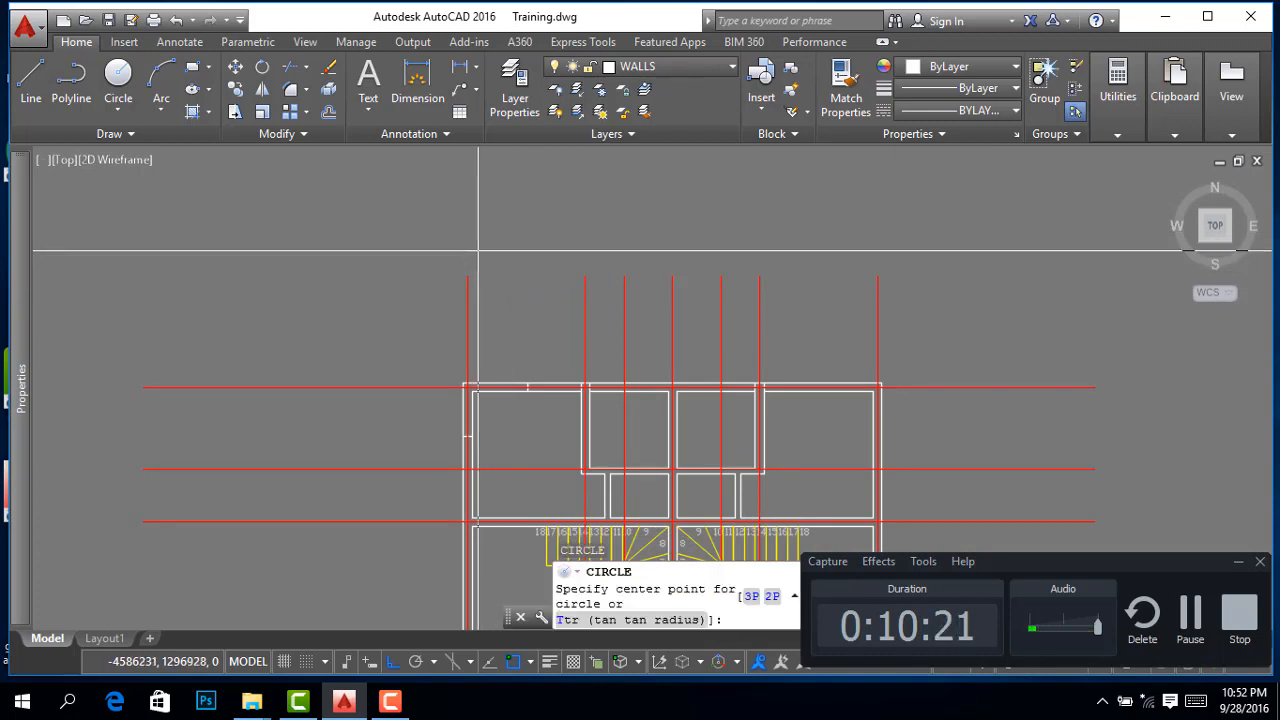
click(467, 276)
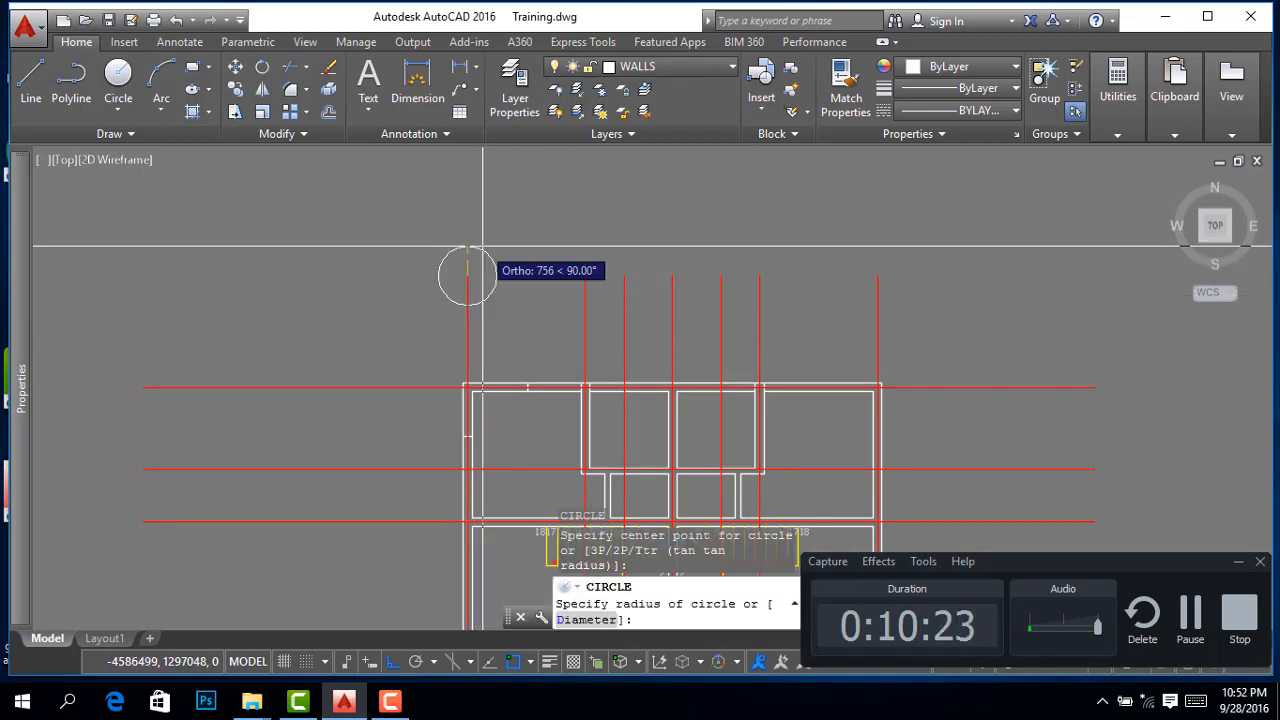
click(487, 281)
Move the circle up so its lowest point sits on the upper end of the leftmost vertical axis line
click(486, 309)
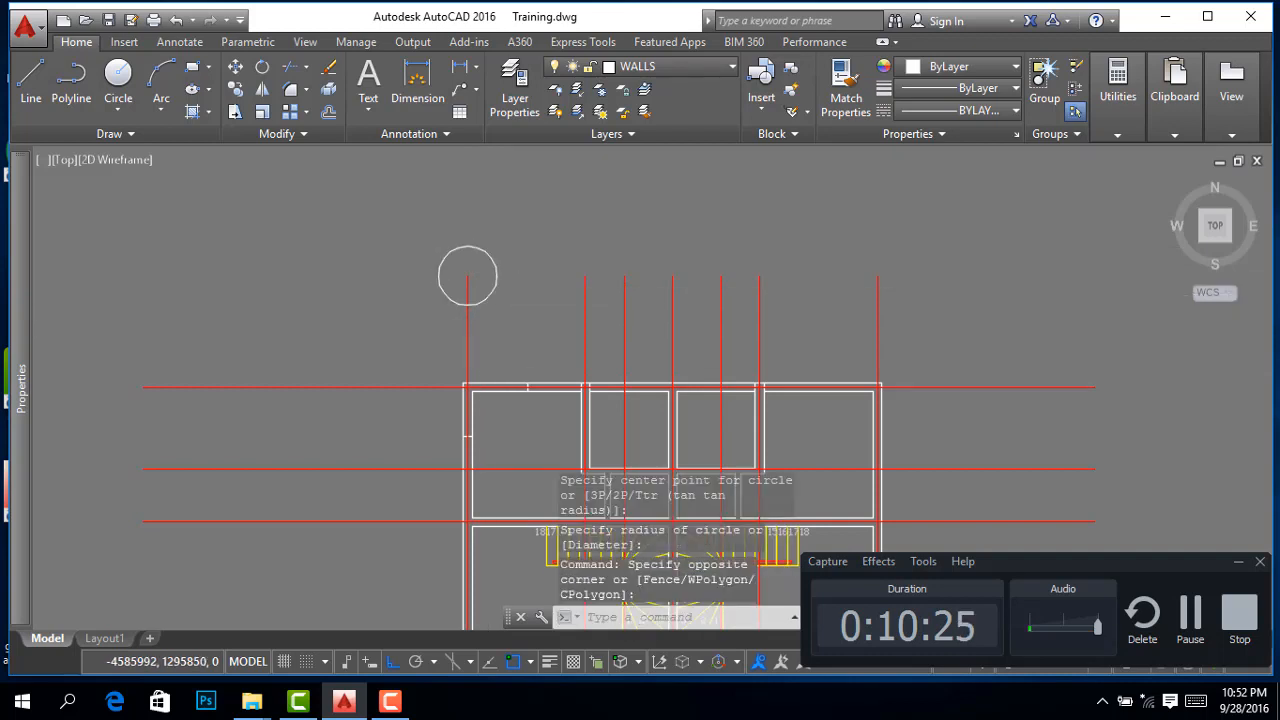
click(496, 285)
right_click(498, 285)
click(544, 360)
scroll(460, 290, up, 4)
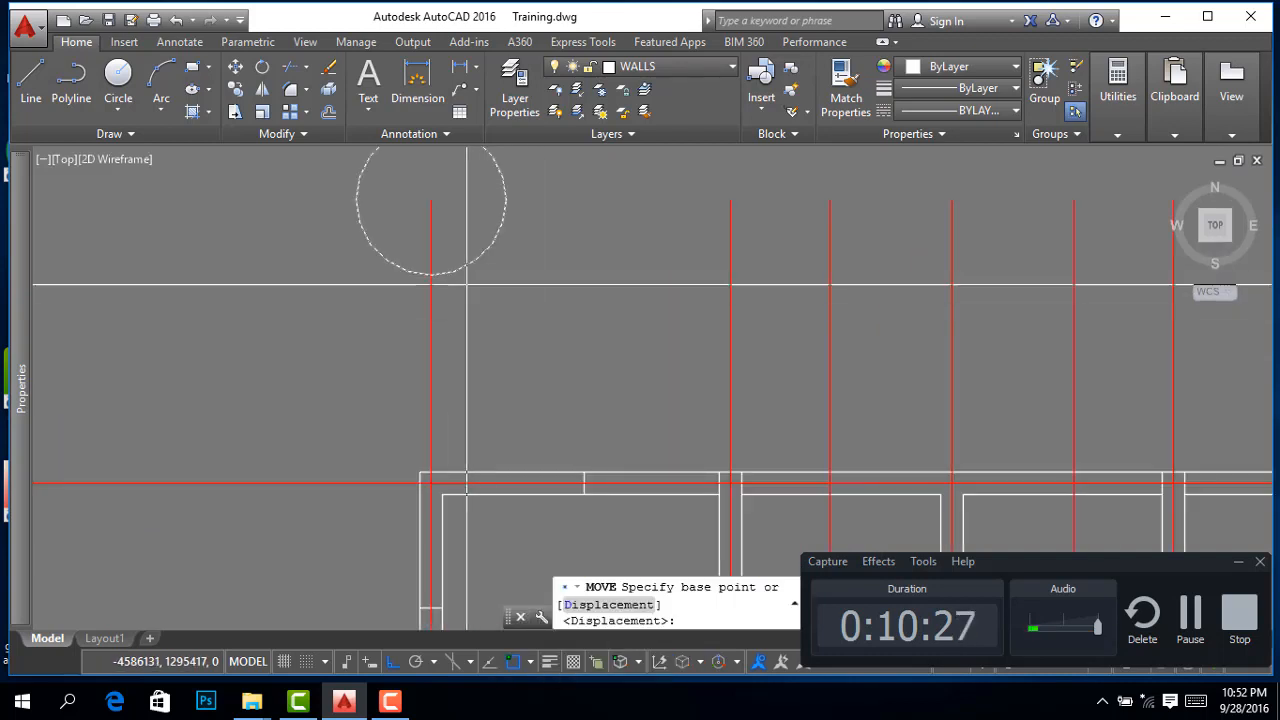
click(430, 273)
scroll(487, 358, down, 5)
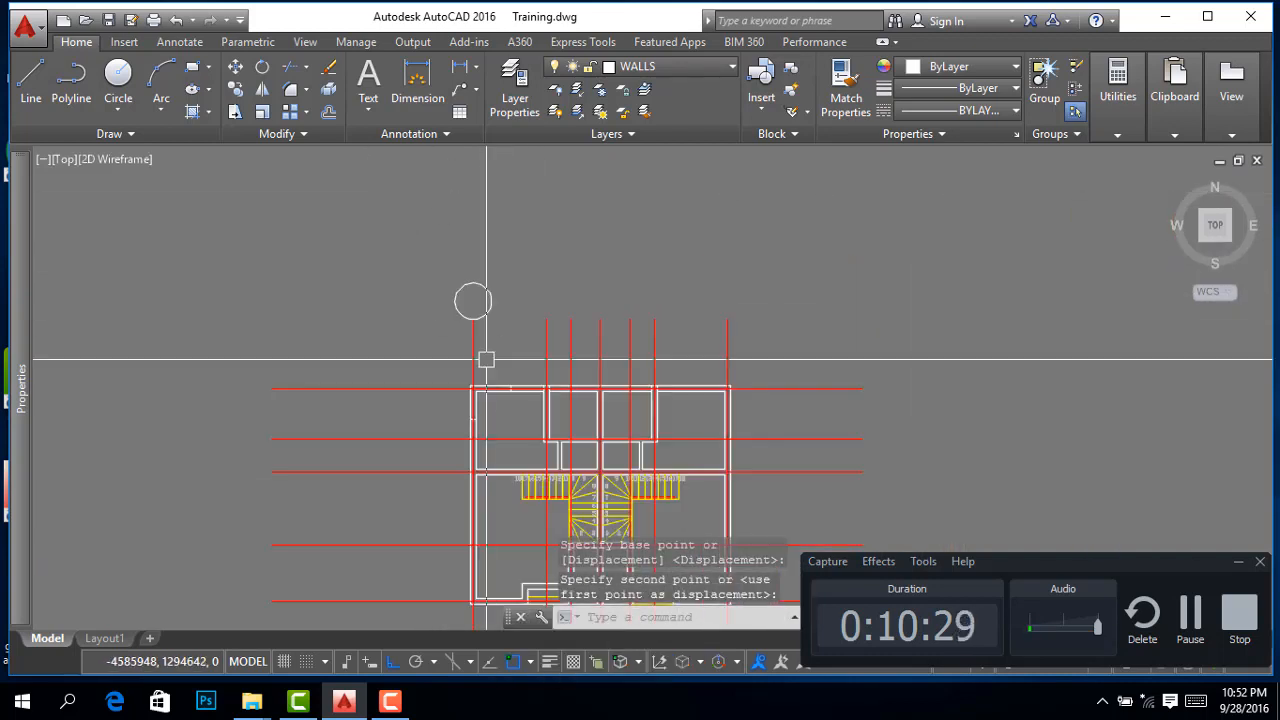
Copy the GROUND FLOOR PLAN title from below the furnished ground floor plan to just above the axis lines, beside the circle
scroll(473, 318, up, 4)
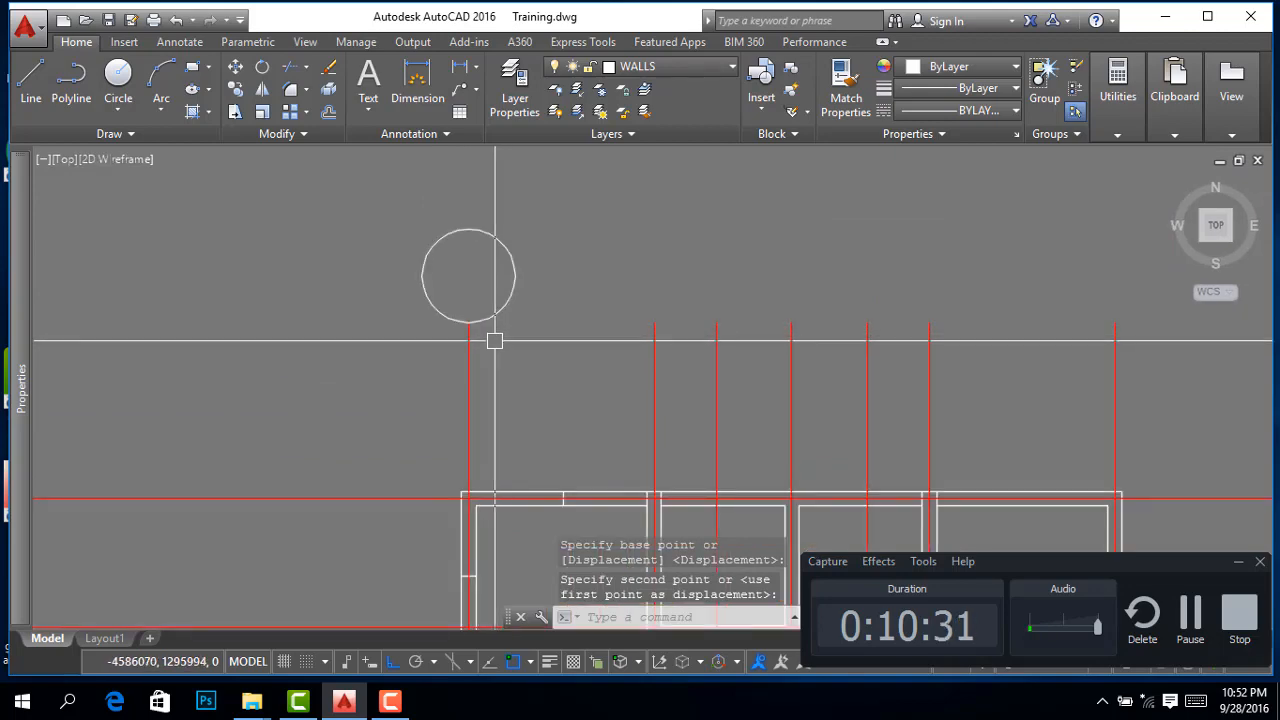
scroll(520, 340, down, 2)
scroll(536, 340, down, 5)
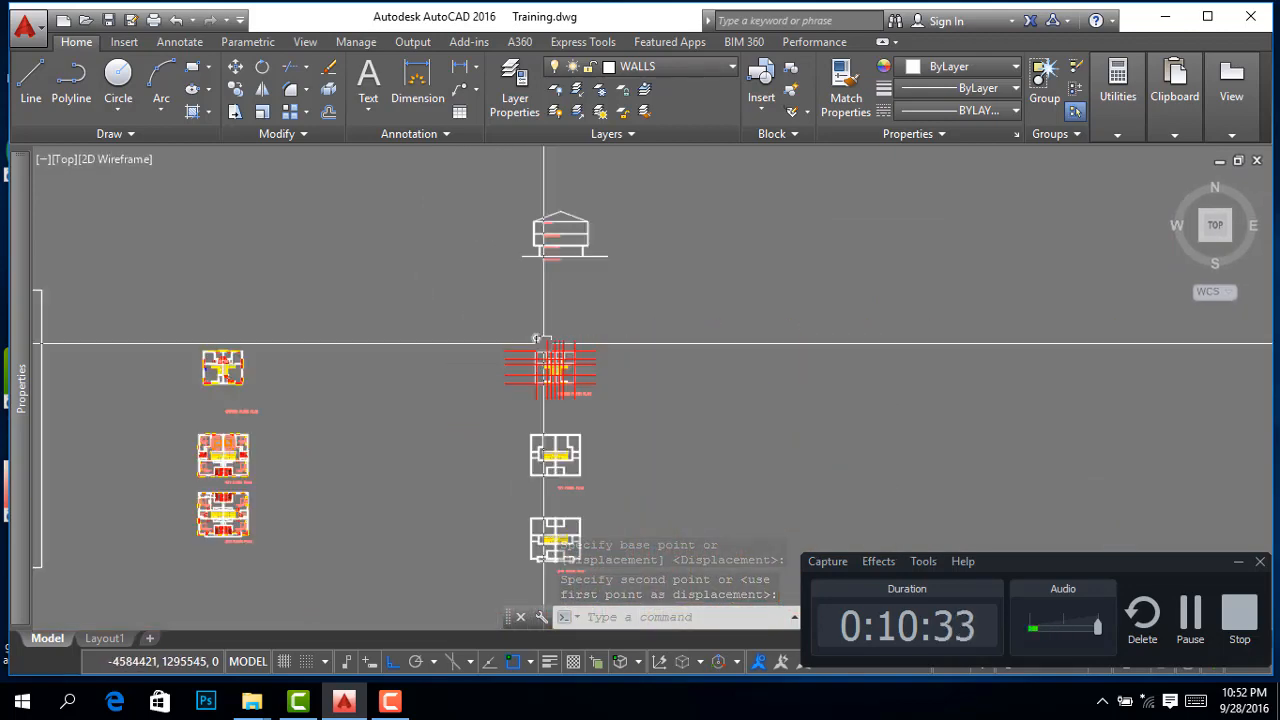
scroll(257, 409, up, 4)
click(246, 416)
right_click(266, 412)
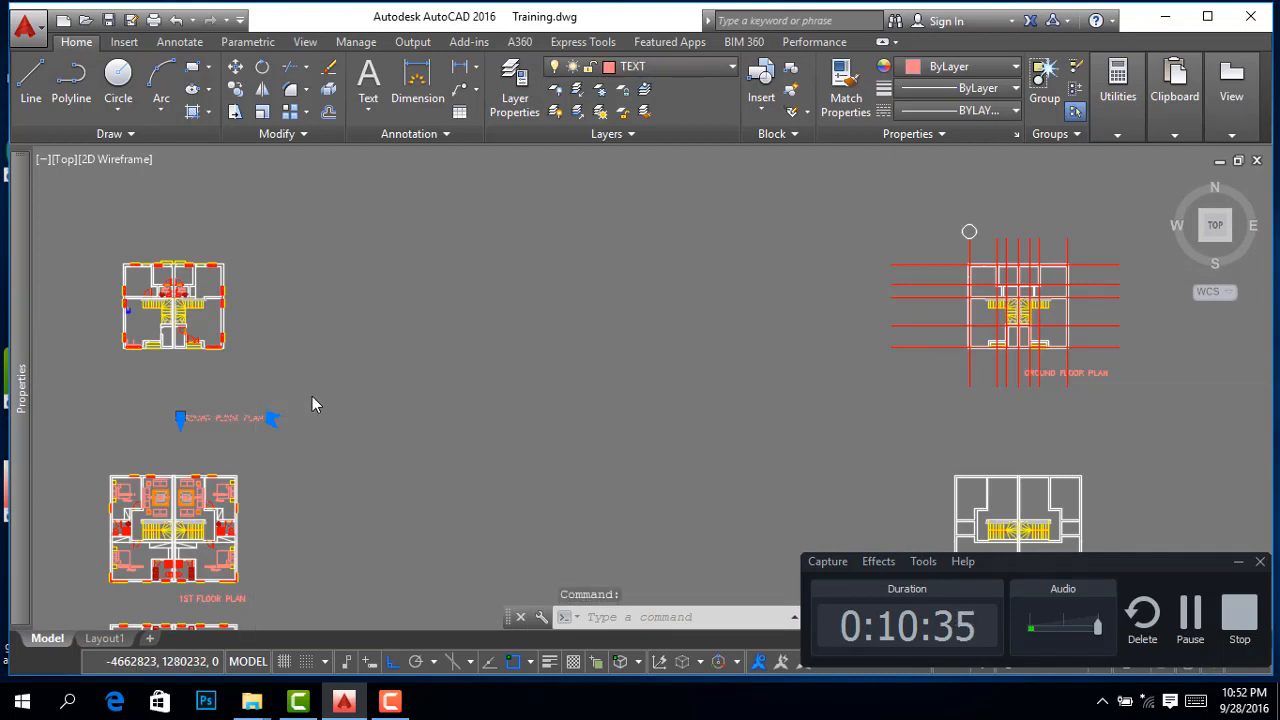
click(329, 384)
click(220, 428)
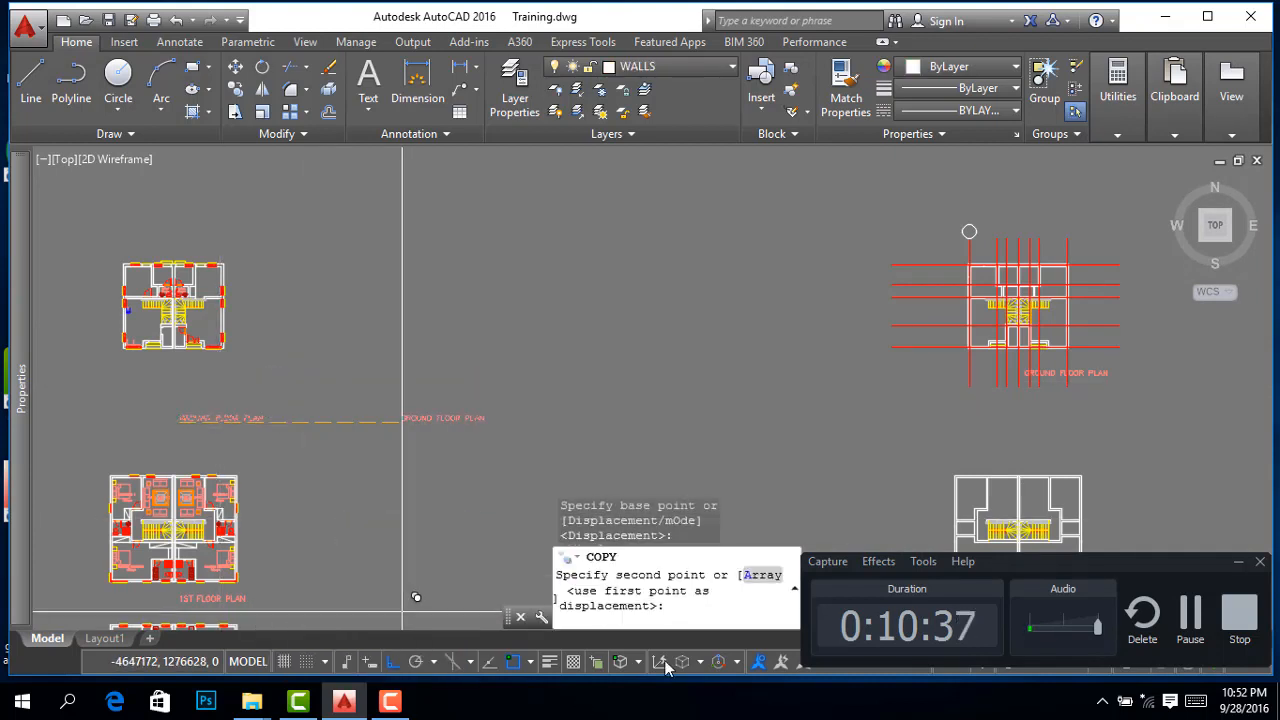
scroll(510, 520, down, 2)
scroll(760, 310, up, 8)
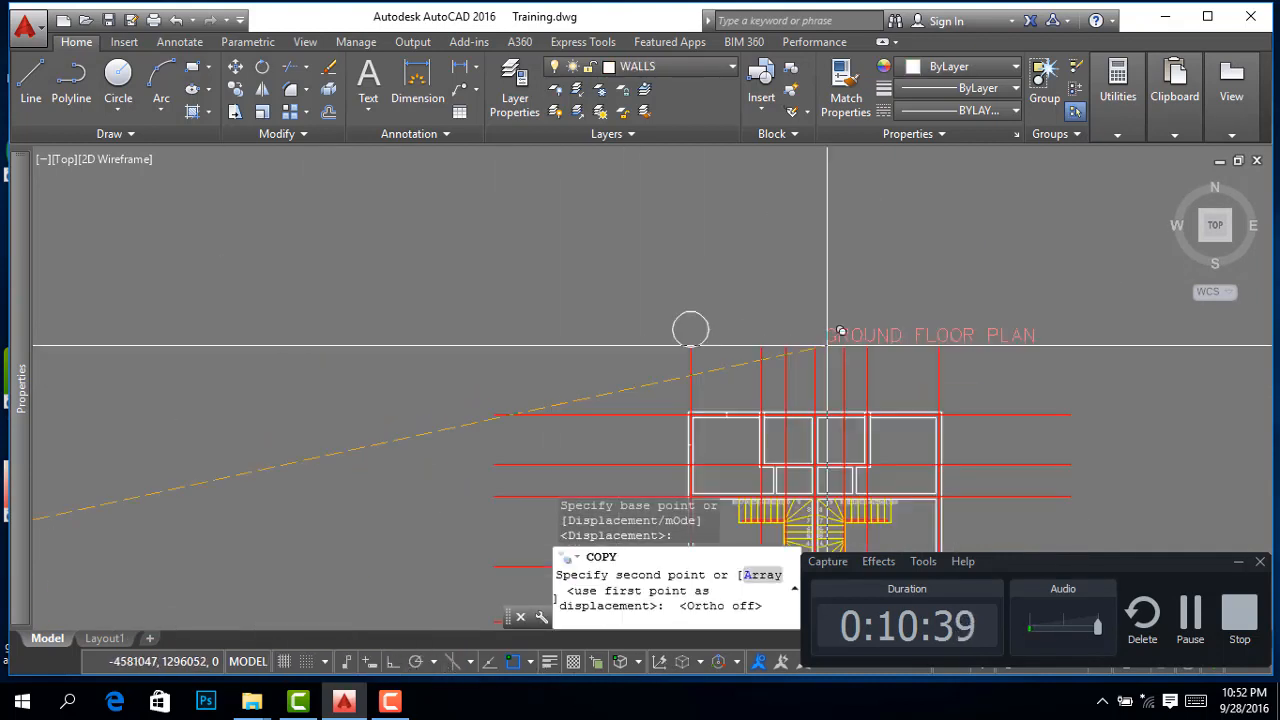
click(720, 302)
key(Escape)
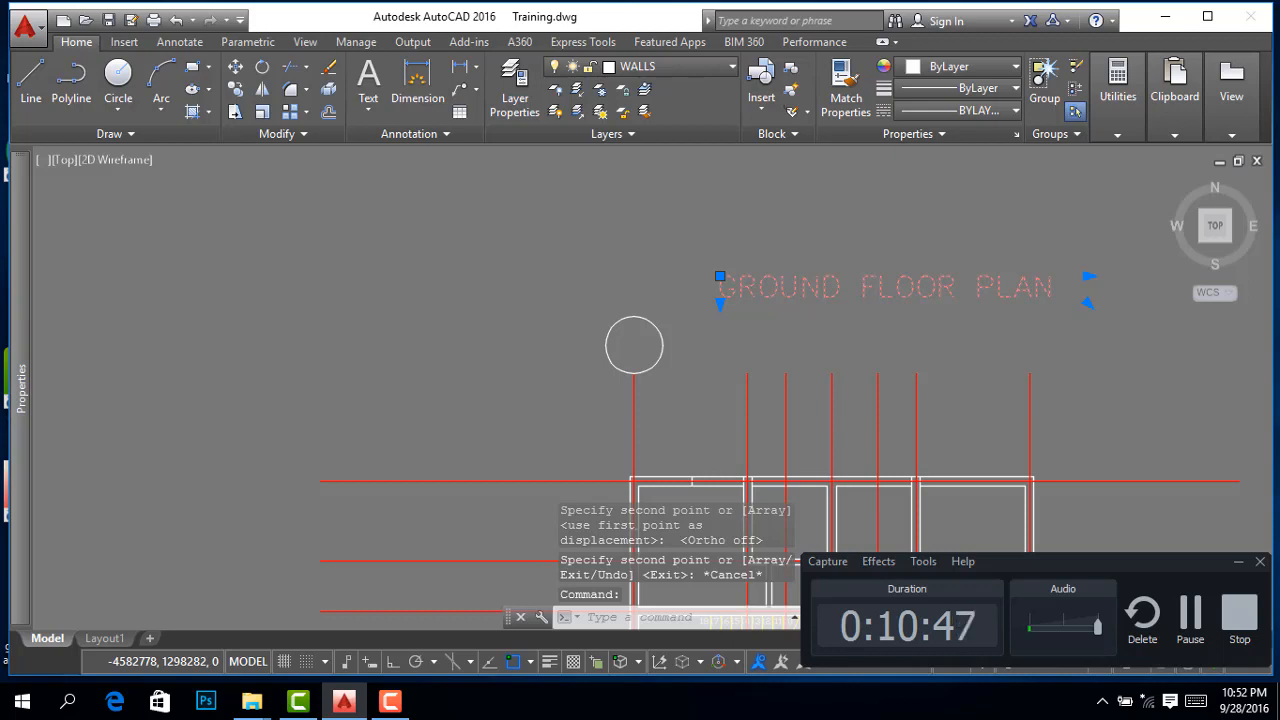
Replace the text of the copied title beside the circle with the letter A
double_click(886, 288)
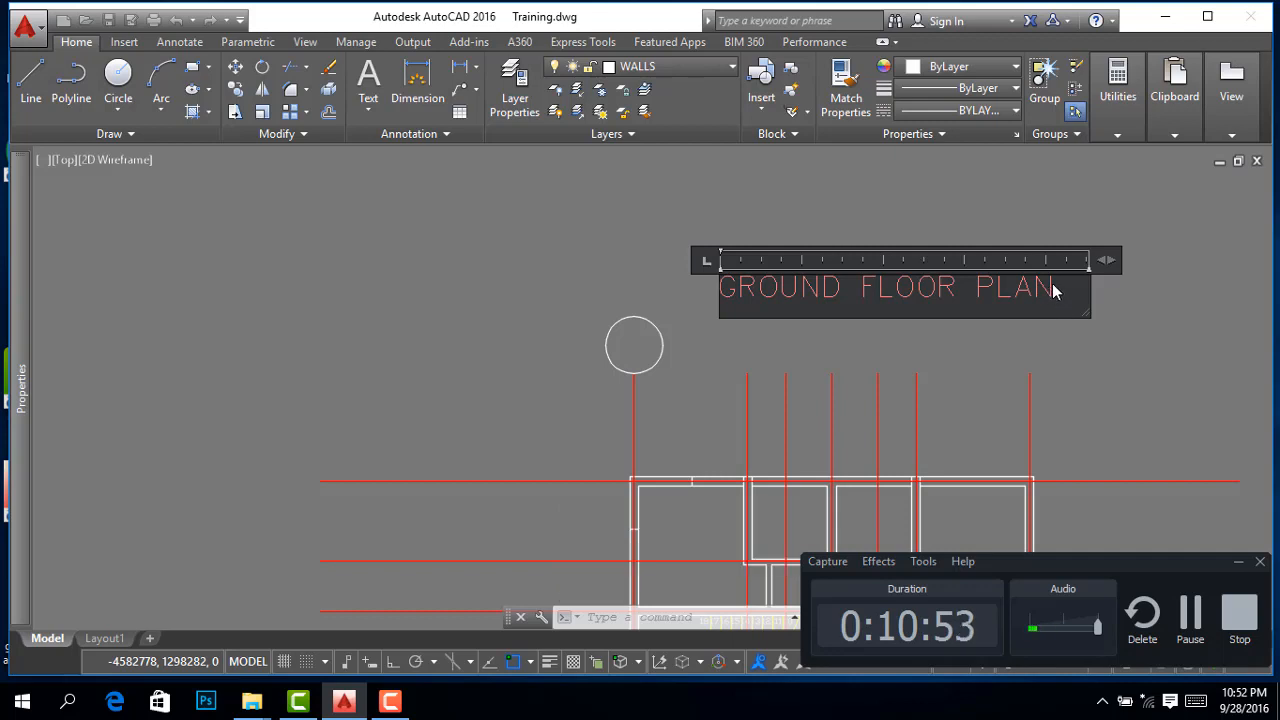
drag(937, 291, 708, 301)
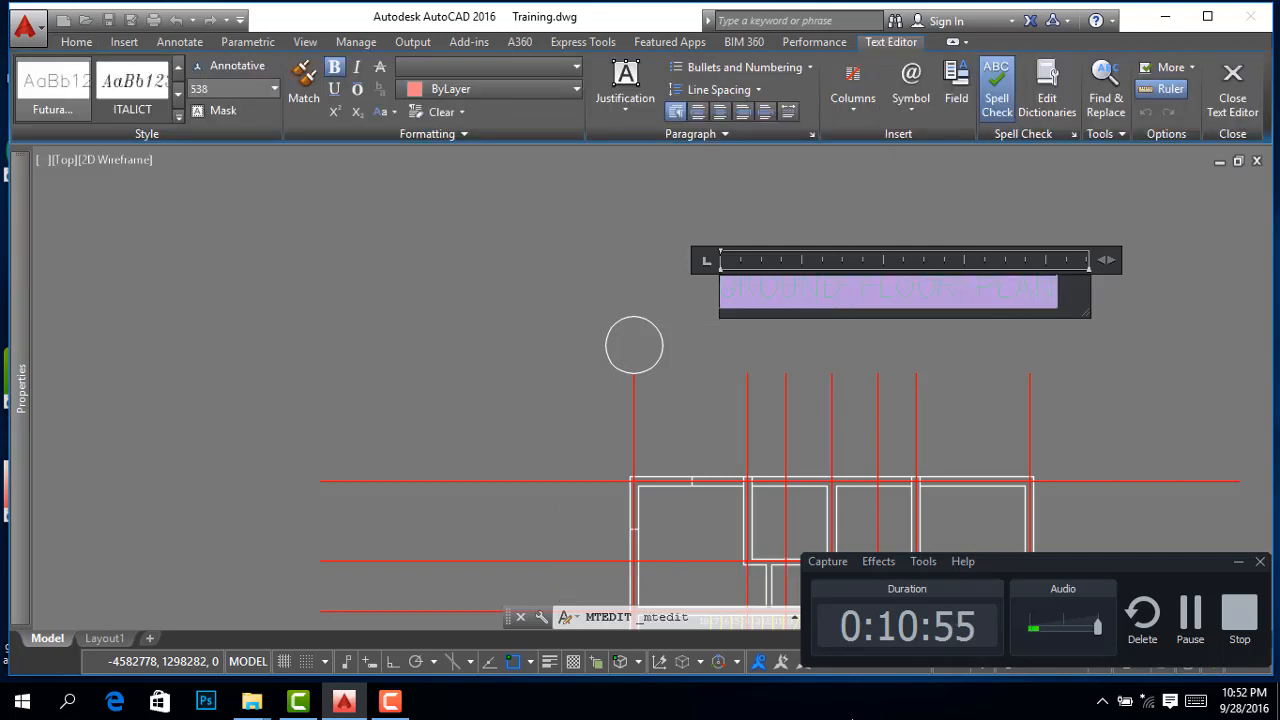
text(A)
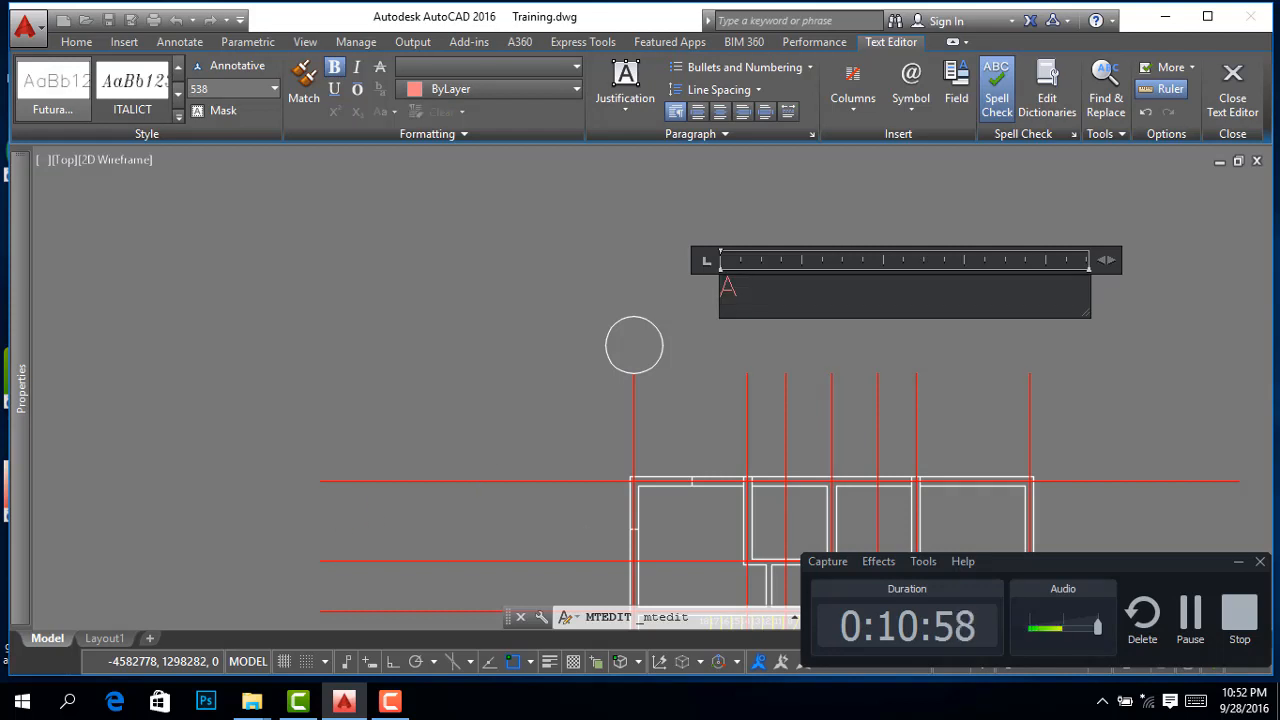
key(Escape)
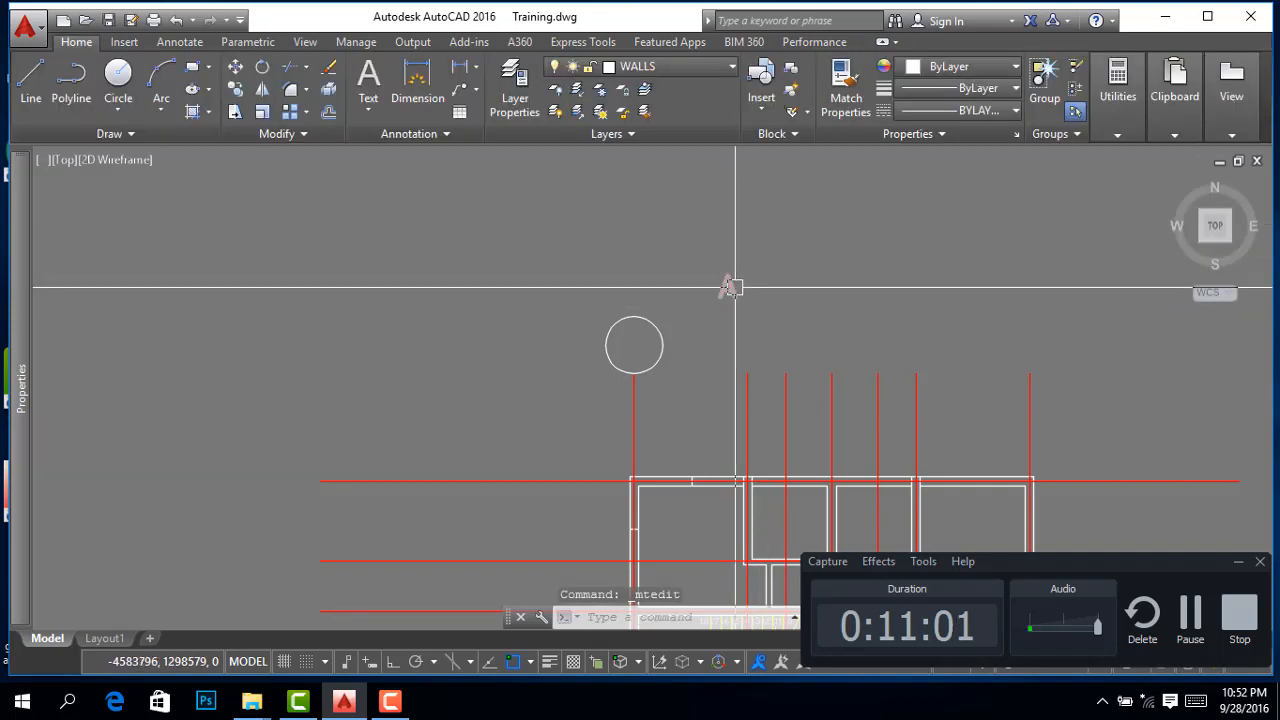
Move the letter A into the middle of the circle above the leftmost axis line
click(722, 282)
click(720, 276)
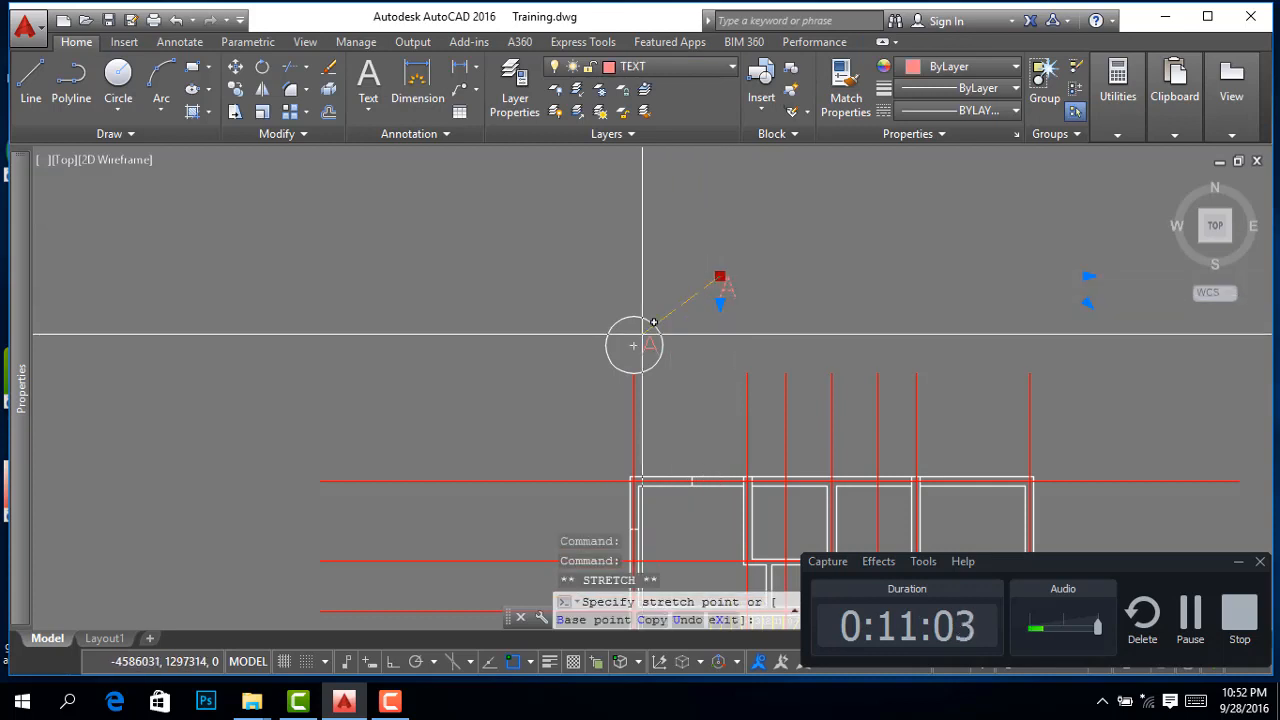
scroll(635, 336, up, 6)
scroll(580, 330, down, 10)
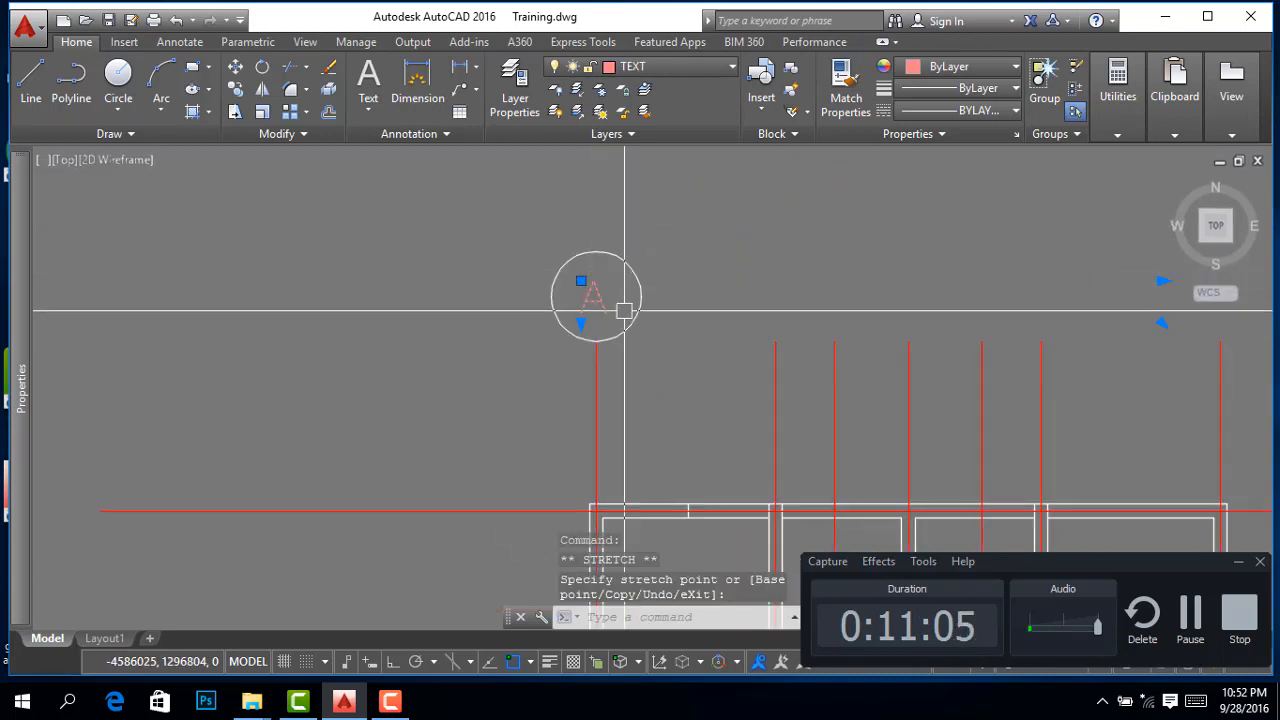
scroll(625, 310, up, 10)
Shrink the circle about its centre so that it fits more closely around the letter A
key(Escape)
click(608, 348)
click(486, 395)
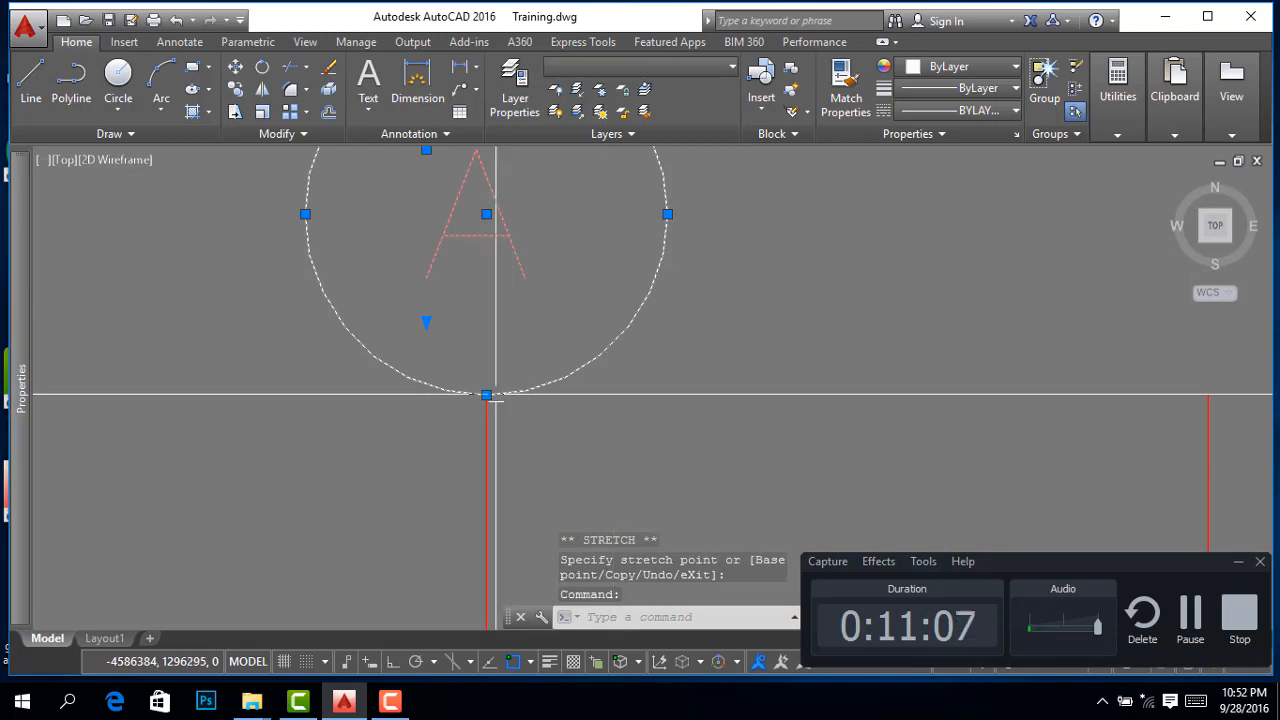
scroll(486, 329, down, 5)
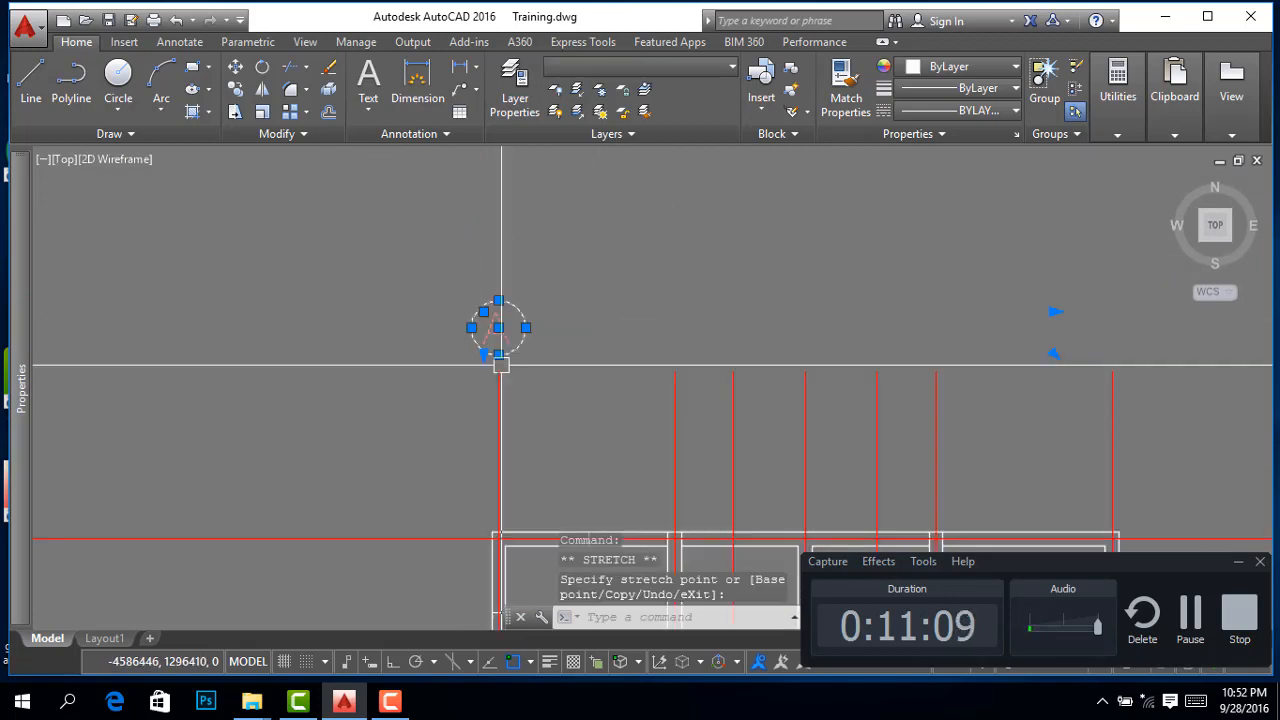
scroll(500, 349, up, 5)
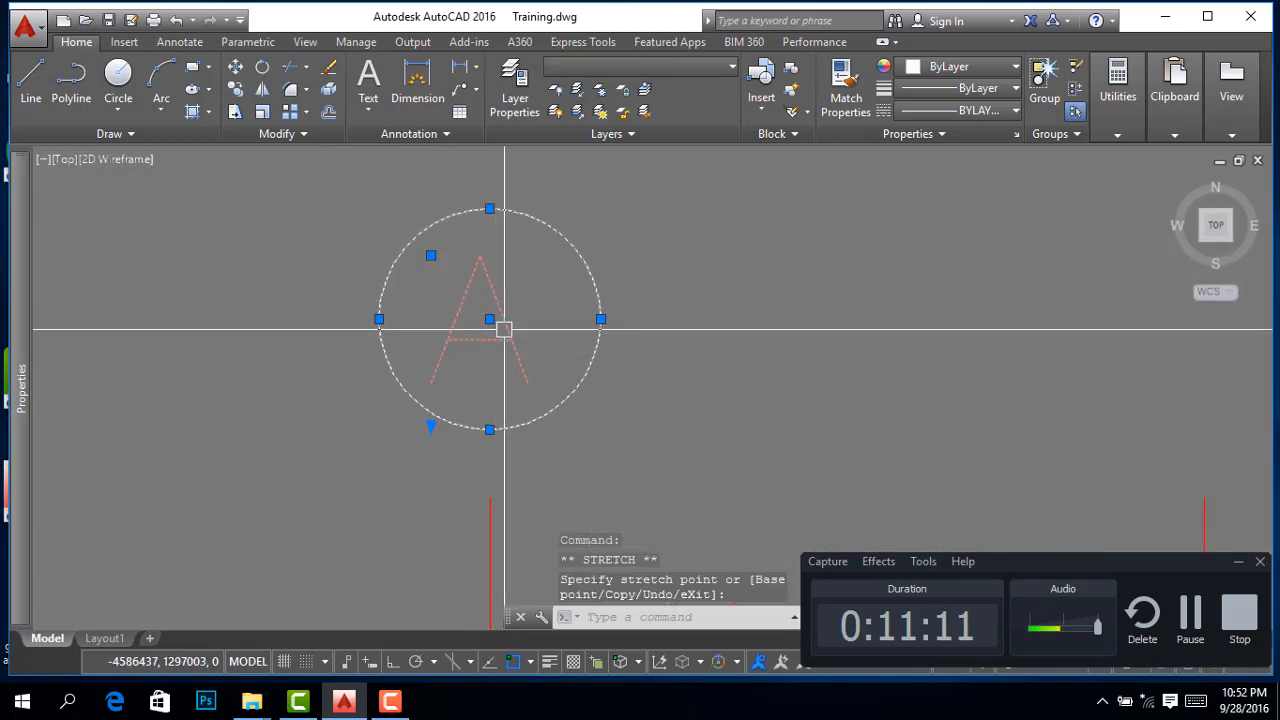
key(Escape)
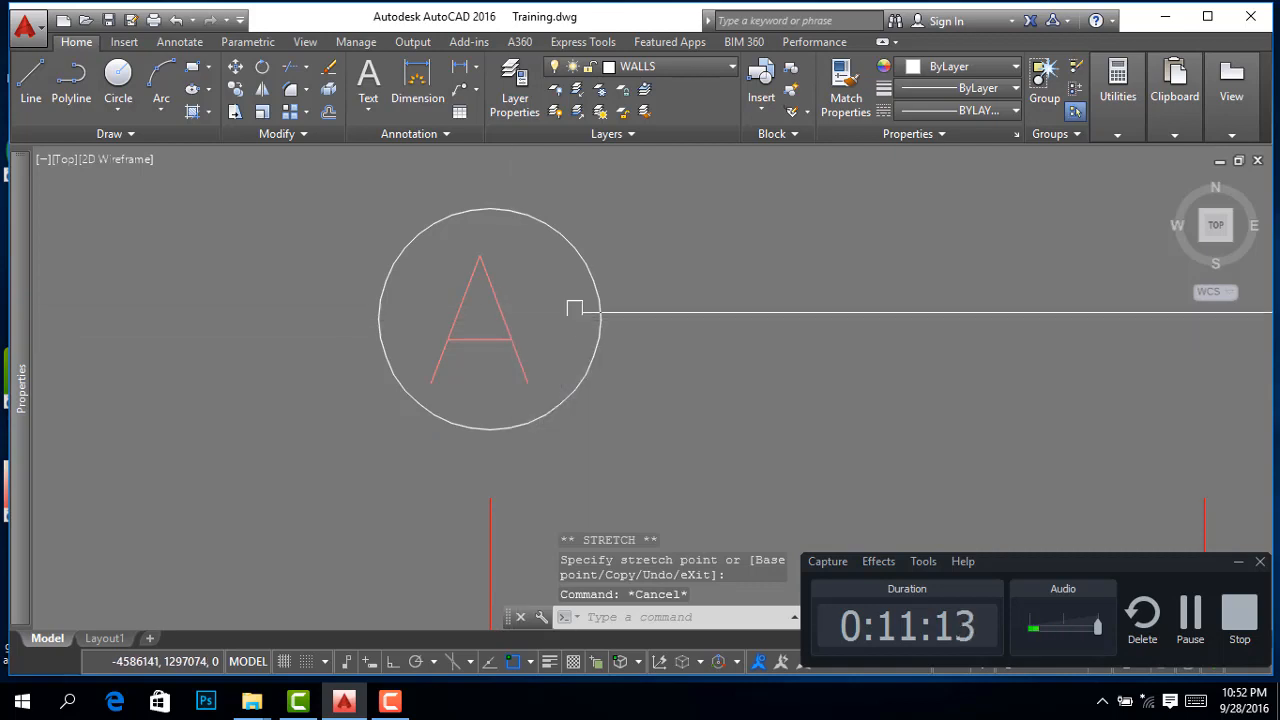
Move only the circle slightly down and left so it is centred around the letter A
right_click(645, 334)
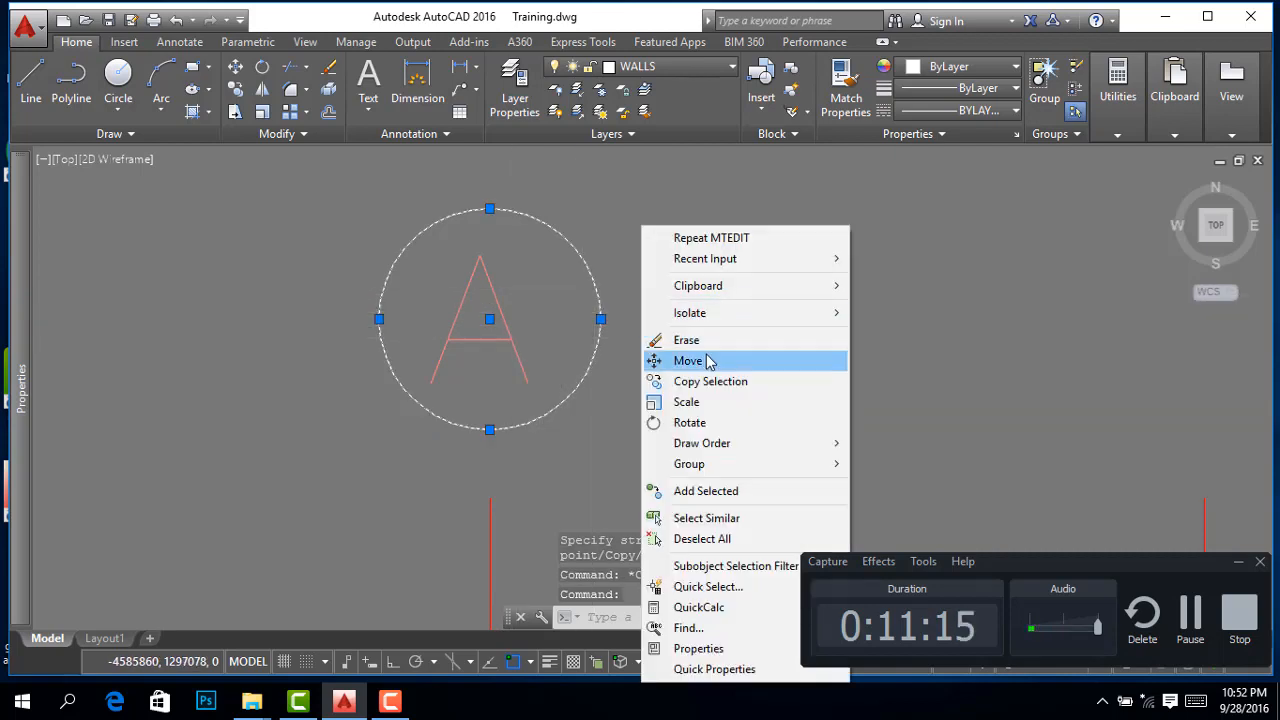
click(705, 361)
click(730, 358)
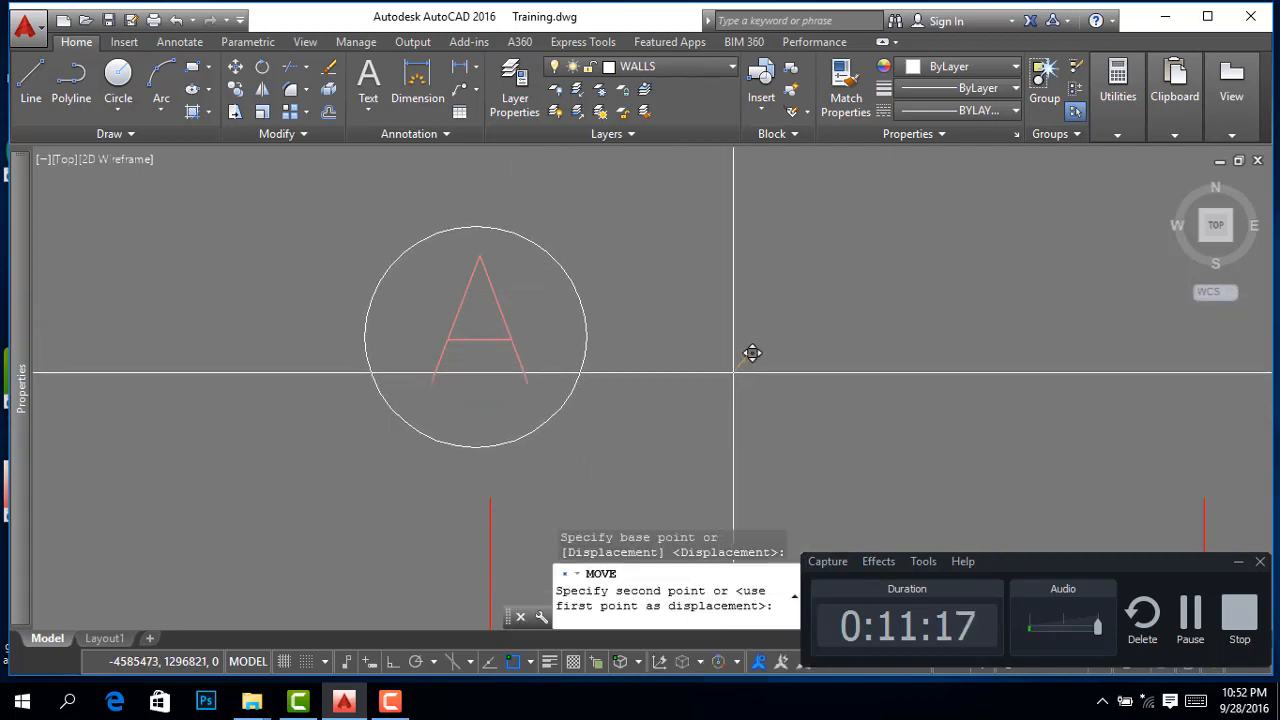
Move the circle and letter A together by the circle's lowest point onto the upper end of the leftmost vertical axis line
click(694, 267)
click(366, 377)
right_click(532, 317)
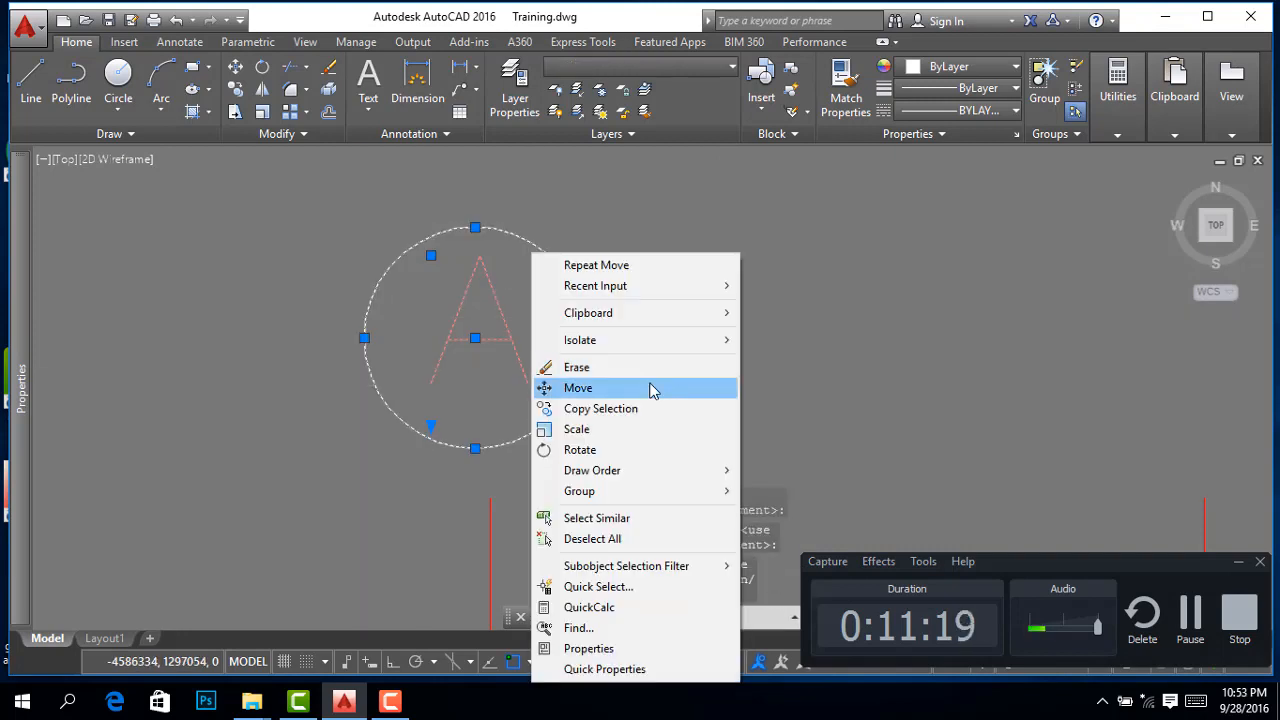
click(649, 384)
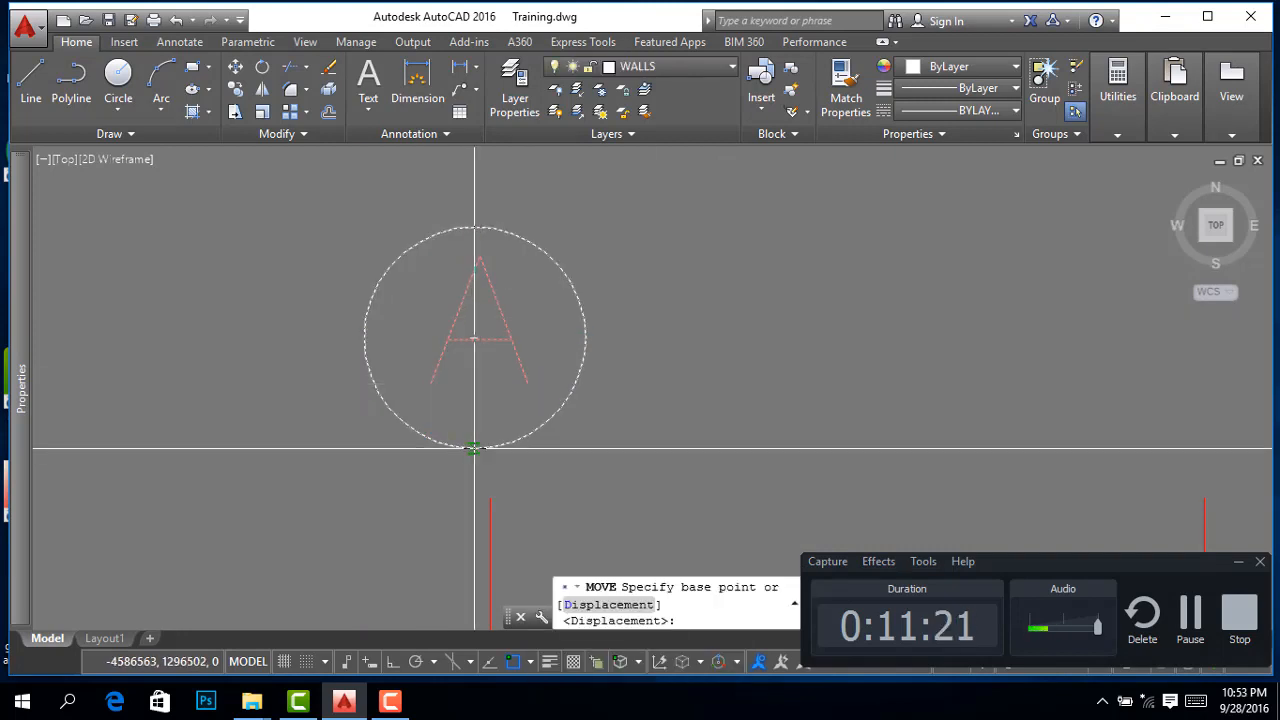
click(477, 448)
click(490, 498)
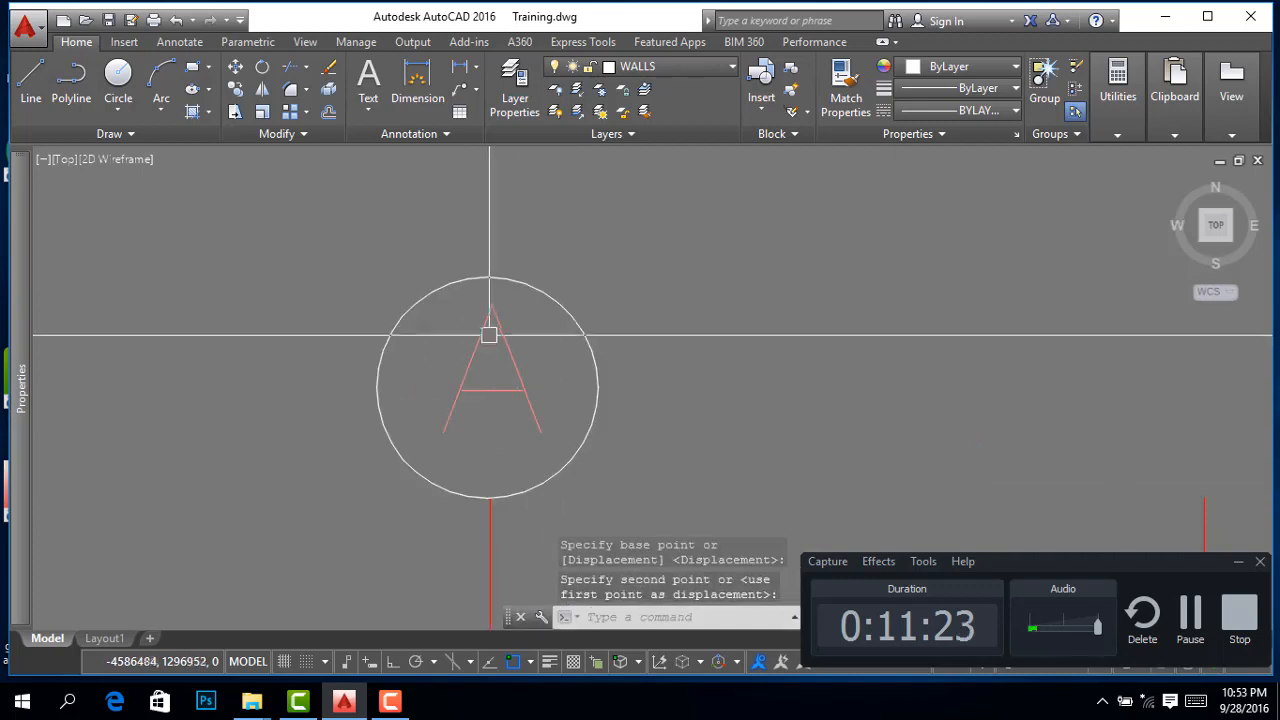
Copy the circle with letter A from the leftmost axis line to the upper ends of the six other vertical axis lines
scroll(490, 338, down, 5)
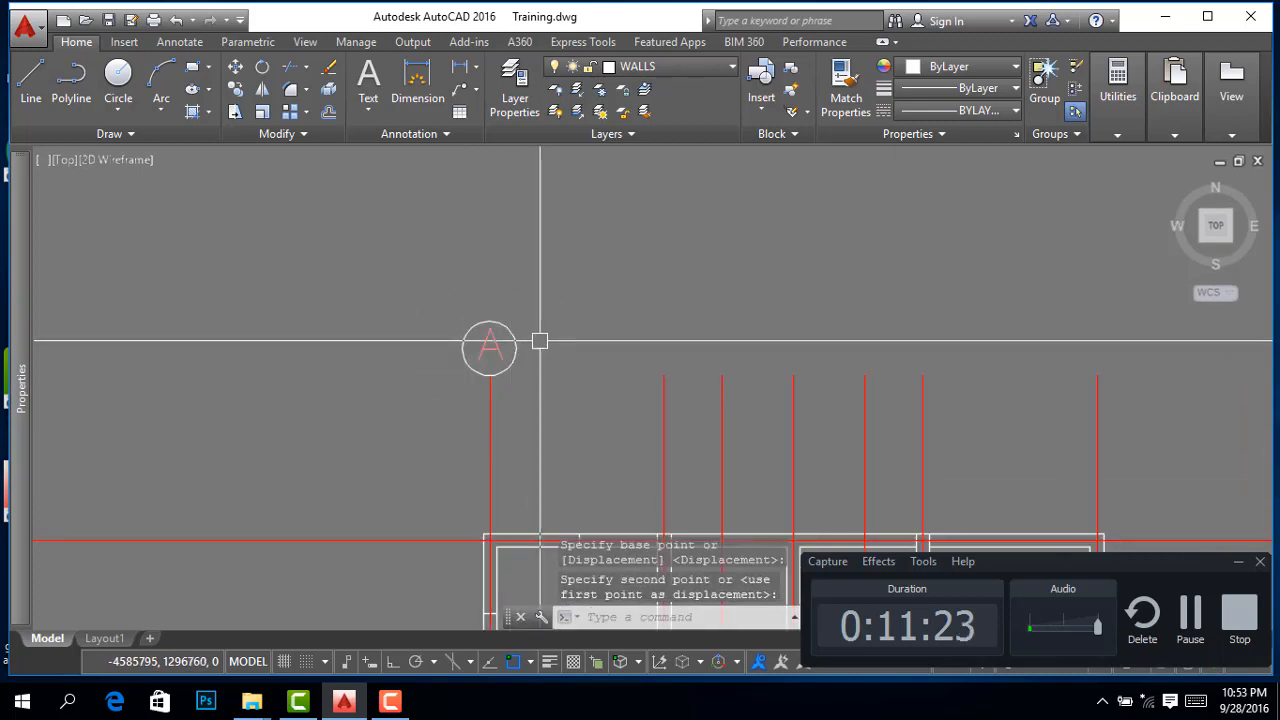
click(395, 281)
click(560, 412)
right_click(556, 418)
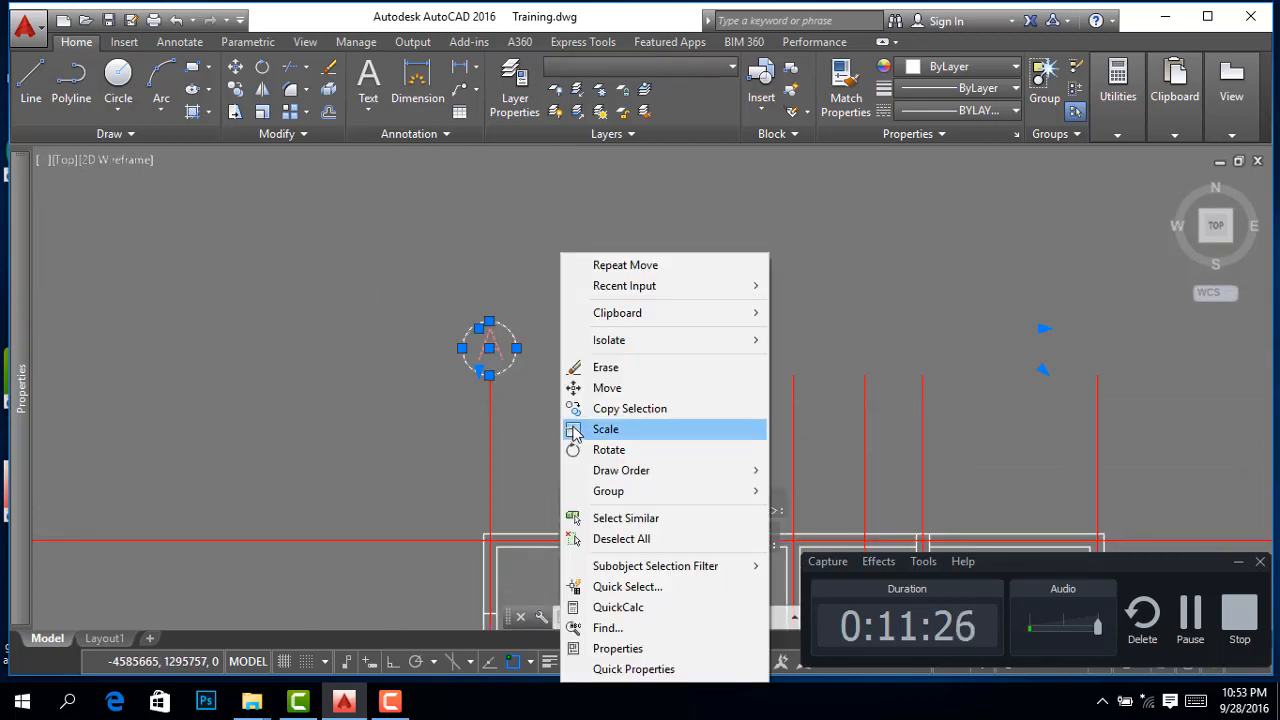
click(625, 409)
click(489, 421)
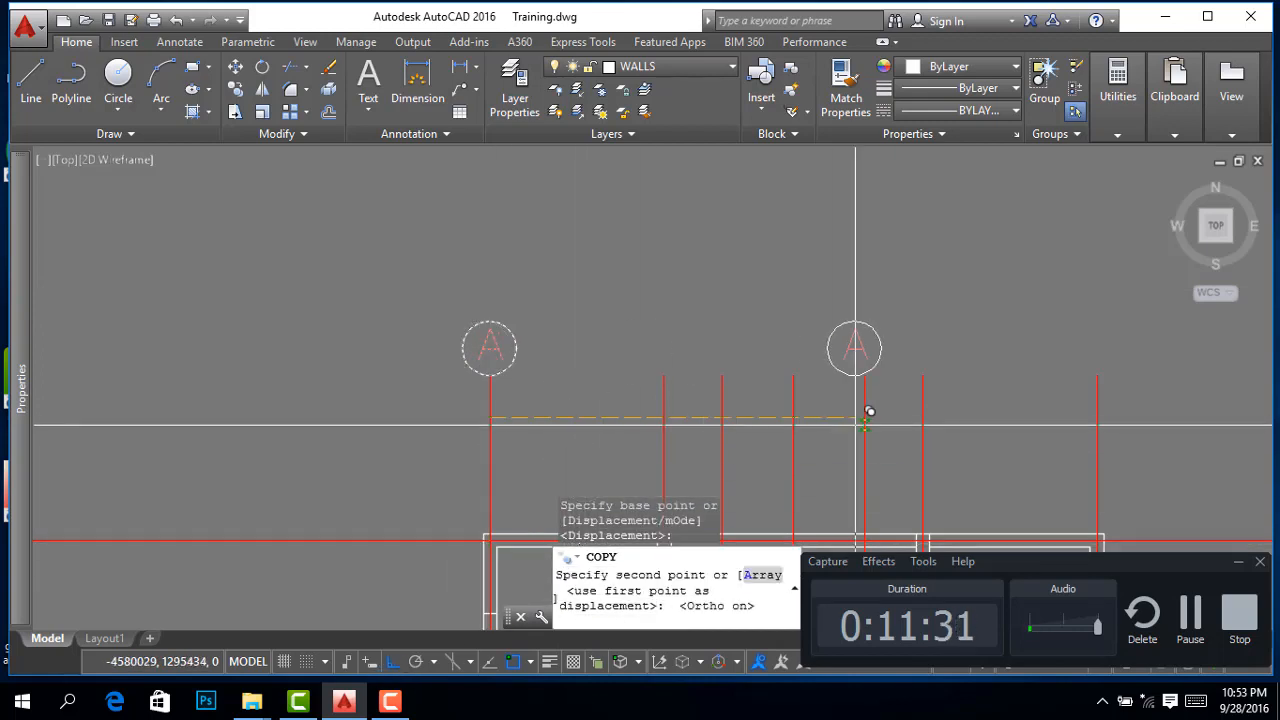
click(663, 418)
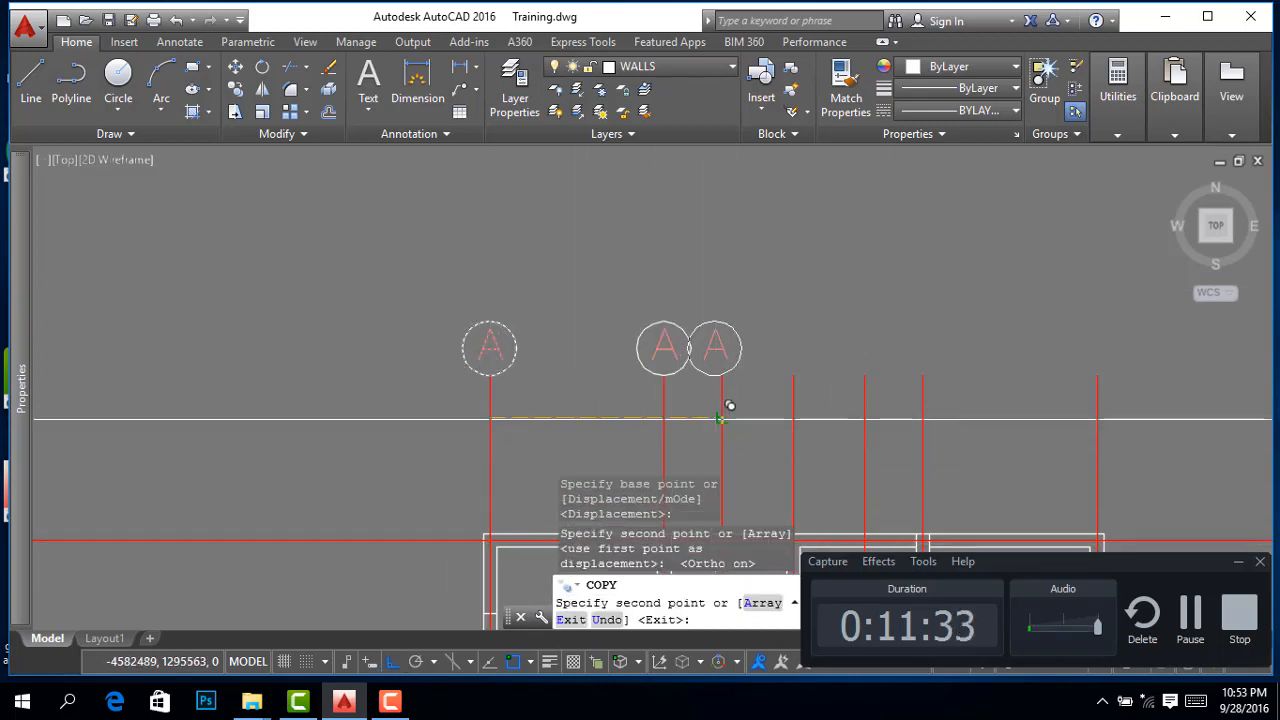
click(721, 418)
click(793, 420)
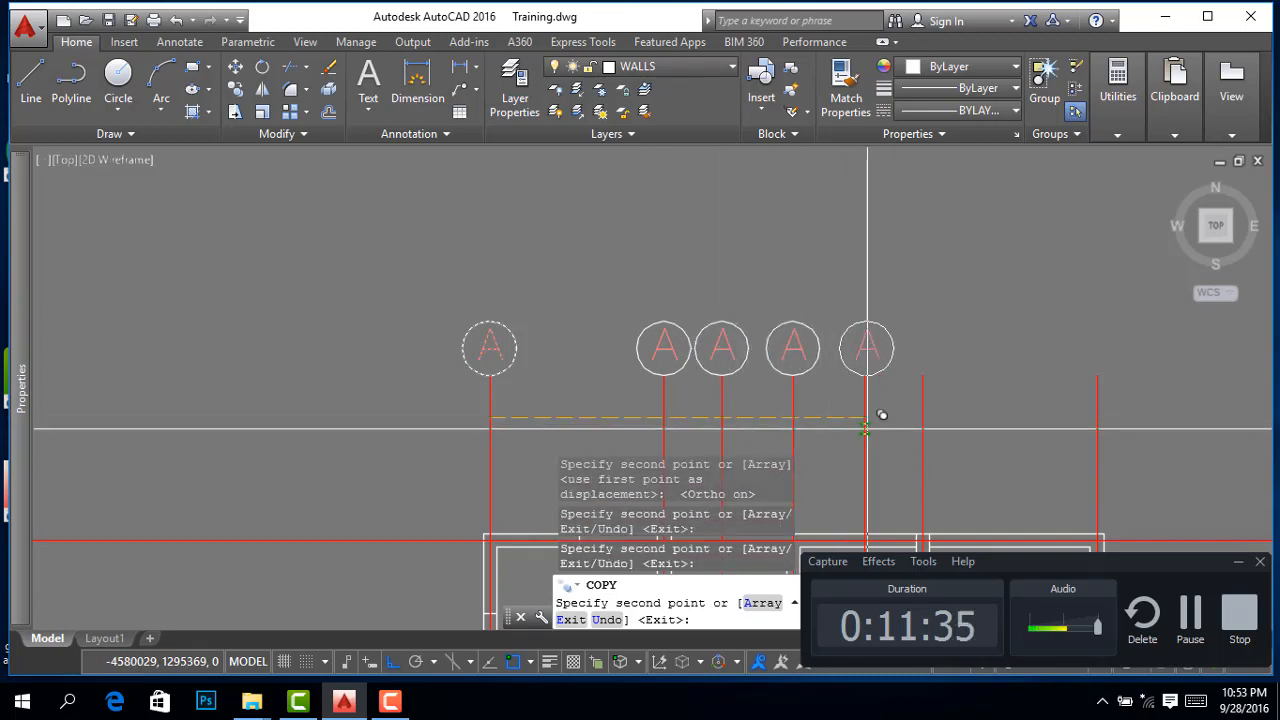
click(865, 428)
click(922, 418)
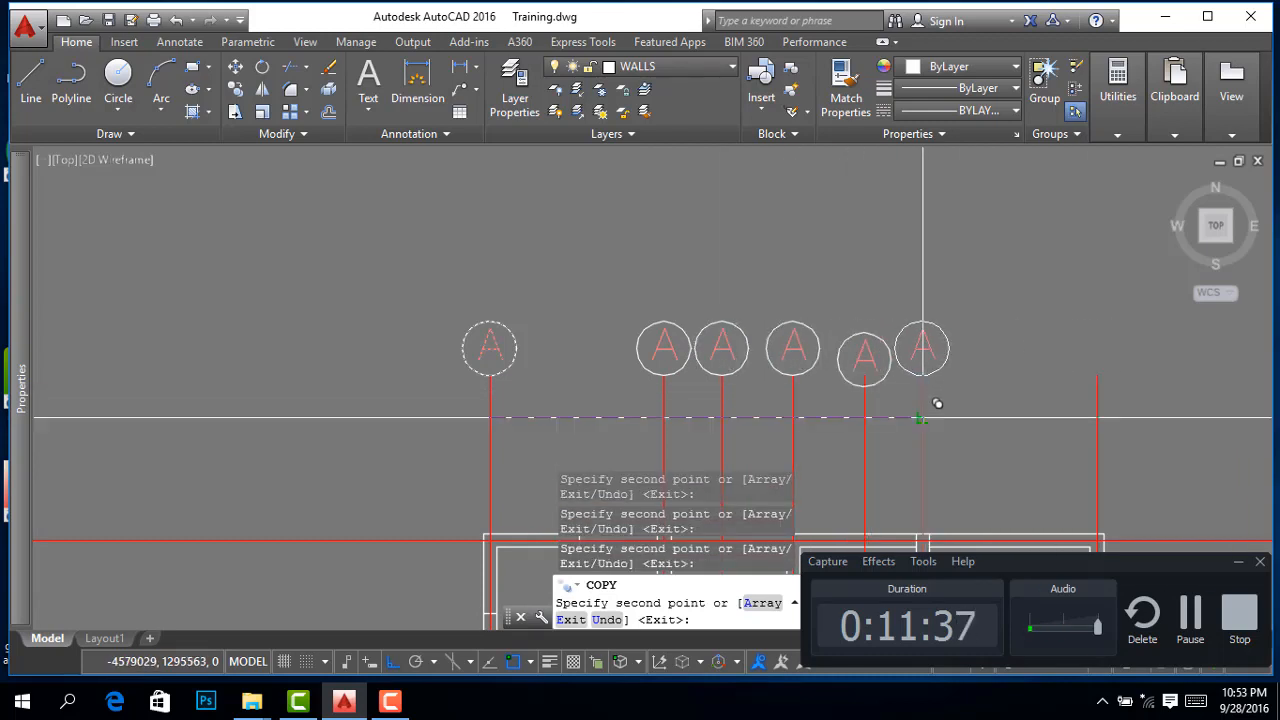
click(1097, 420)
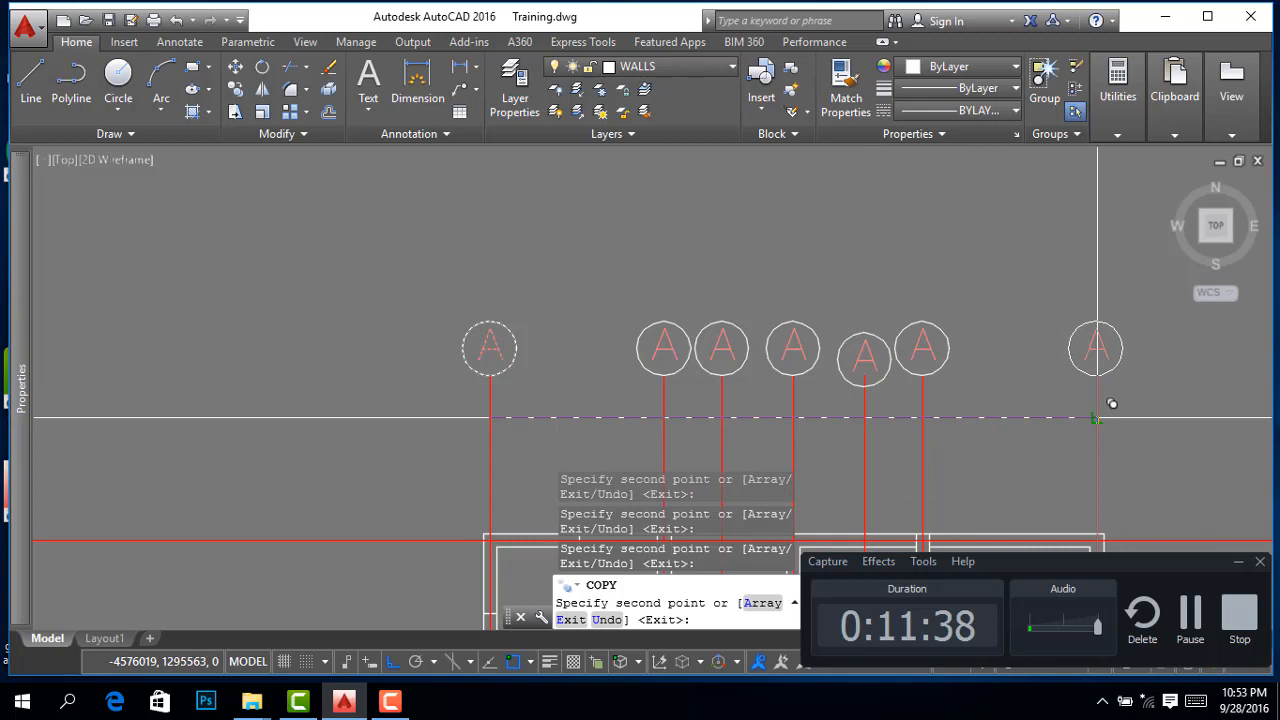
Move the low-sitting circle and letter A on the fifth vertical axis line up so the circle's lowest point meets the line's upper end
right_click(983, 357)
click(1026, 368)
scroll(877, 337, up, 2)
click(865, 343)
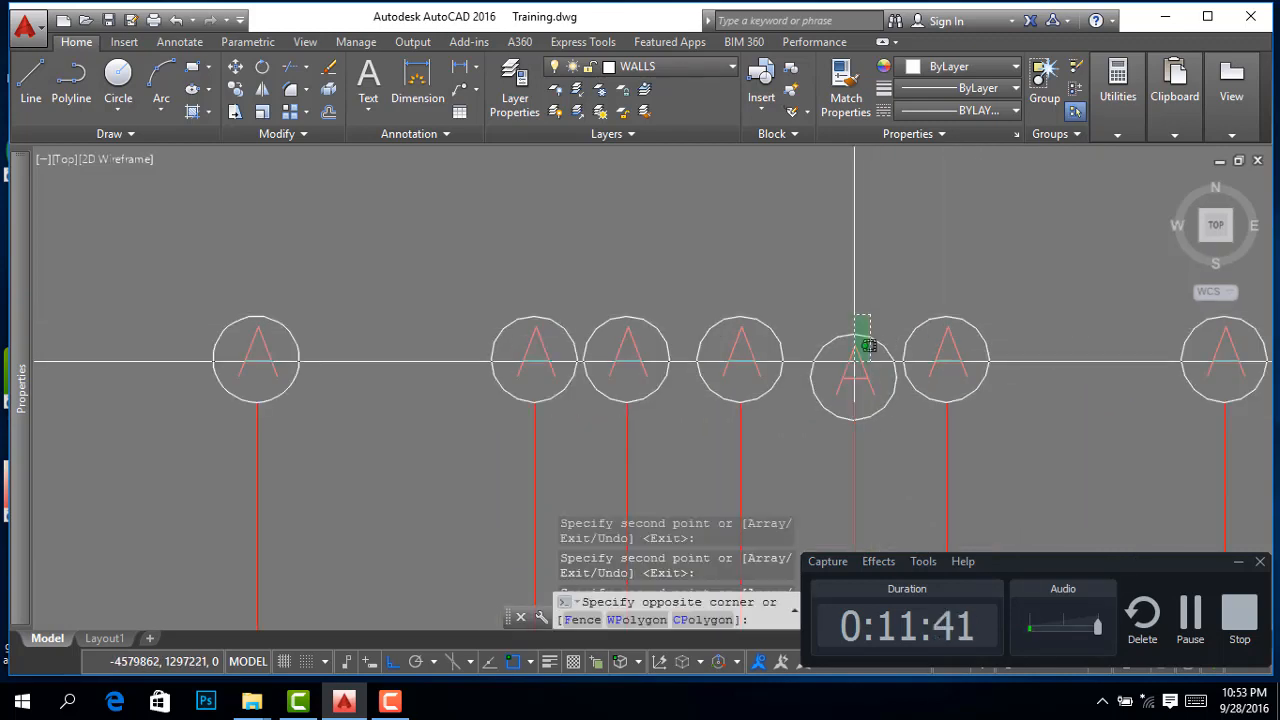
click(848, 372)
right_click(850, 374)
click(890, 386)
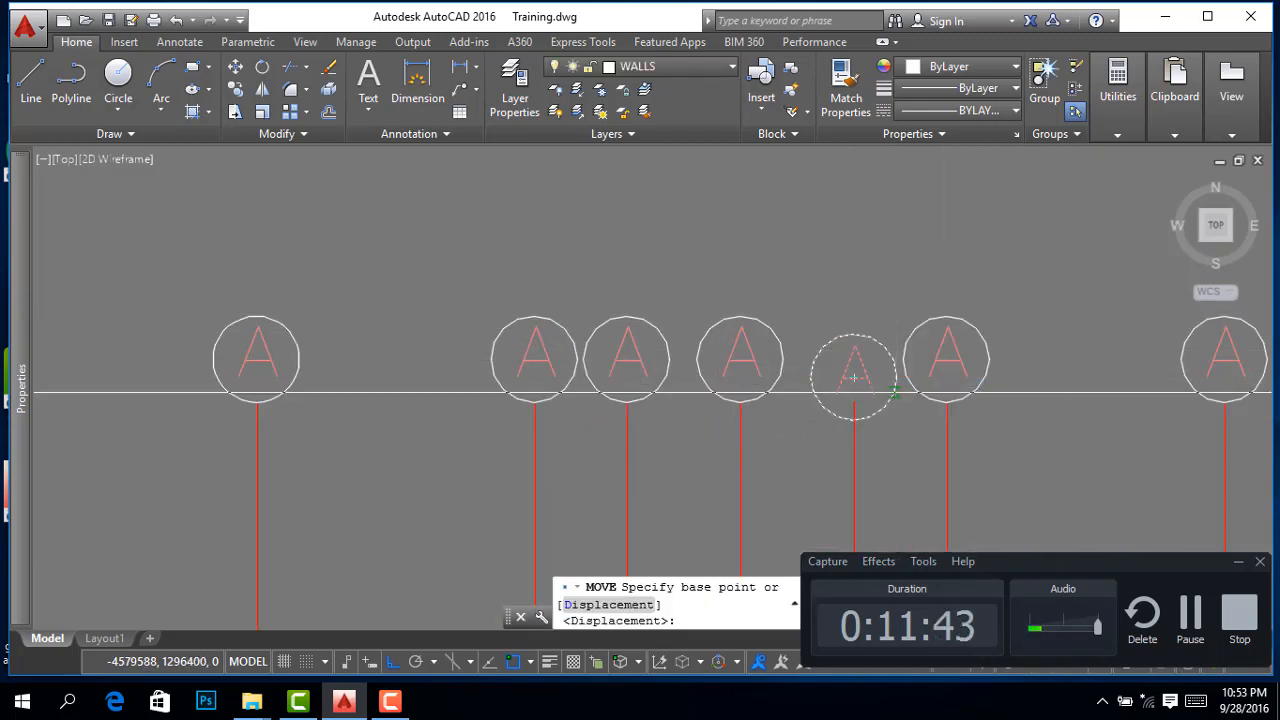
scroll(871, 420, up, 2)
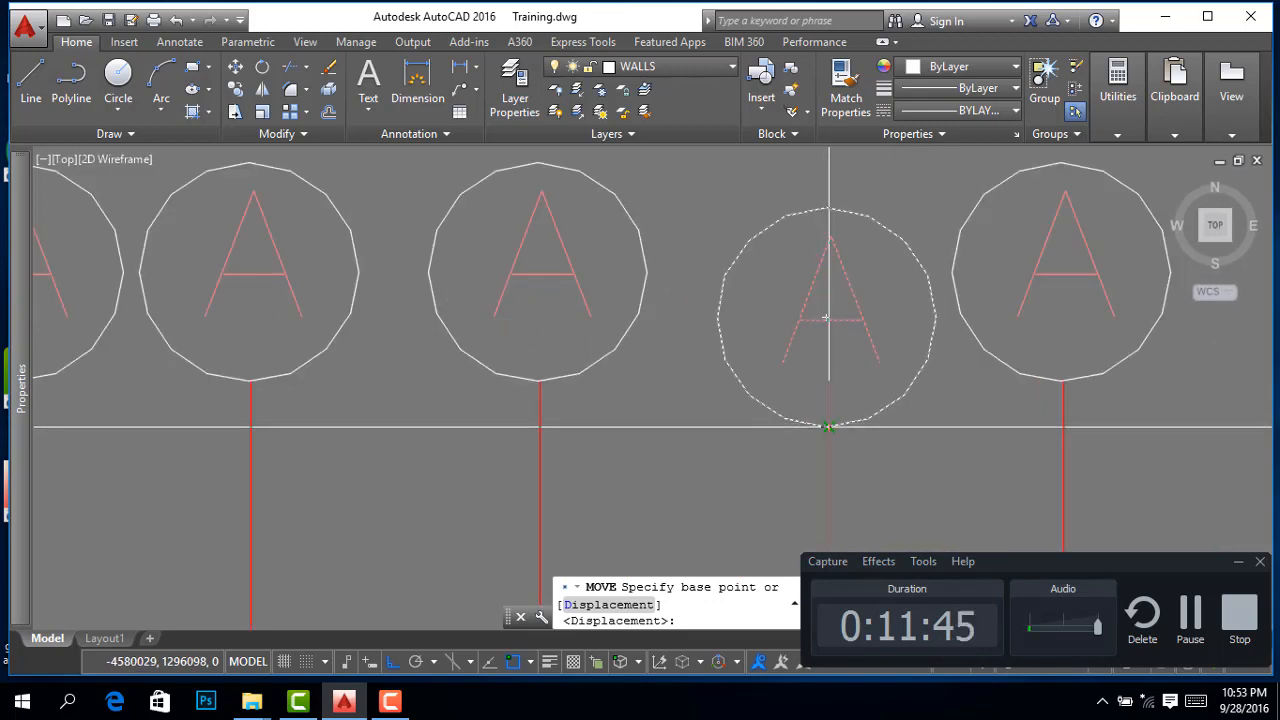
click(828, 400)
click(845, 372)
scroll(845, 372, down, 4)
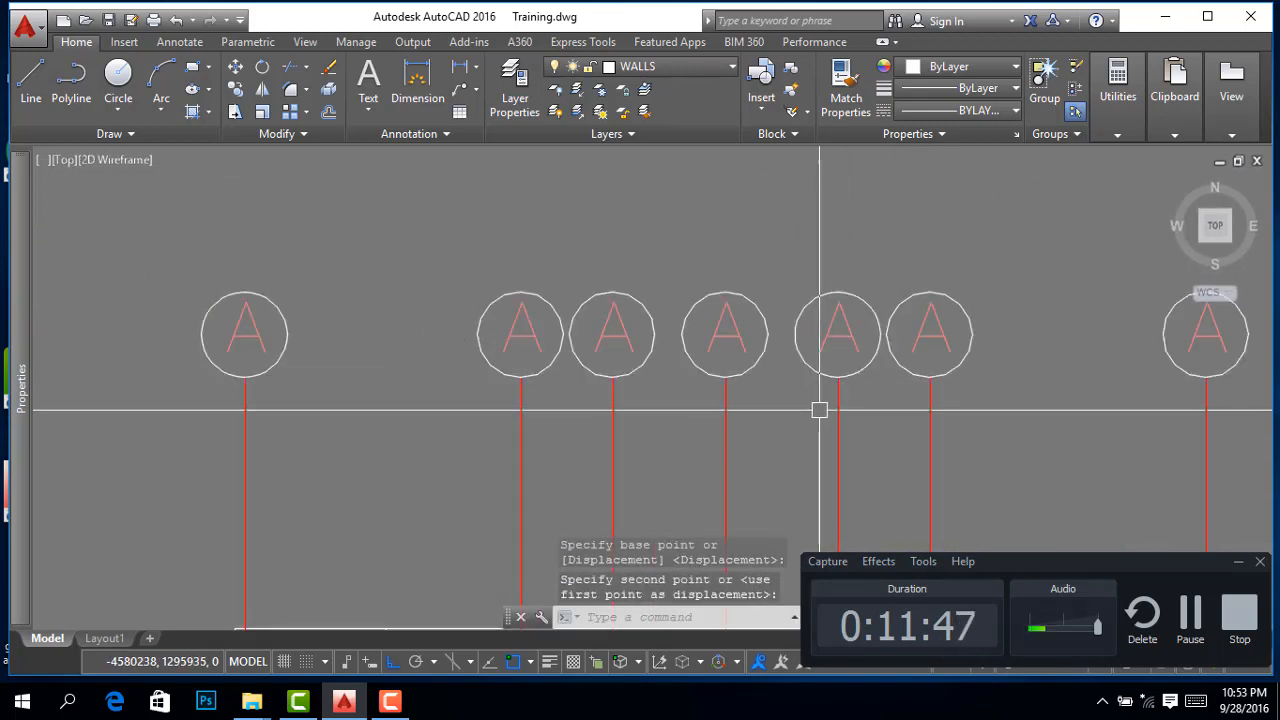
Change the letters in the second and third axis markers to B and C
click(522, 354)
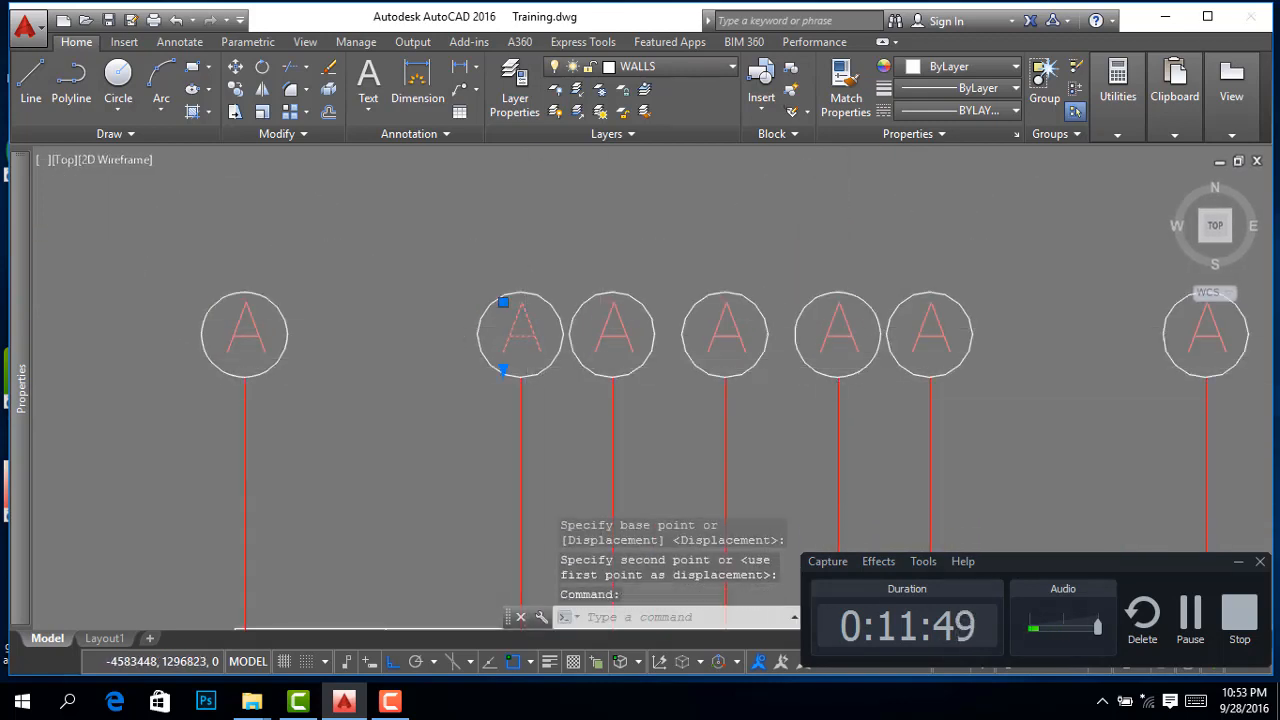
double_click(522, 338)
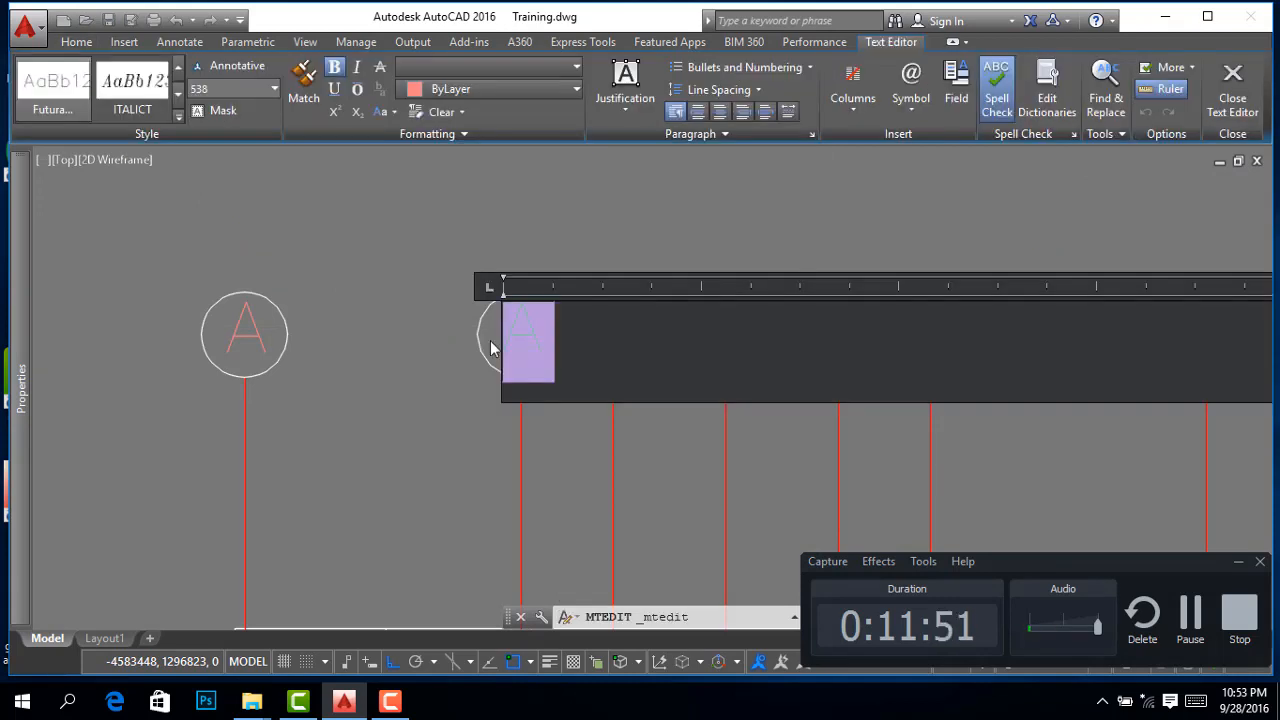
click(358, 194)
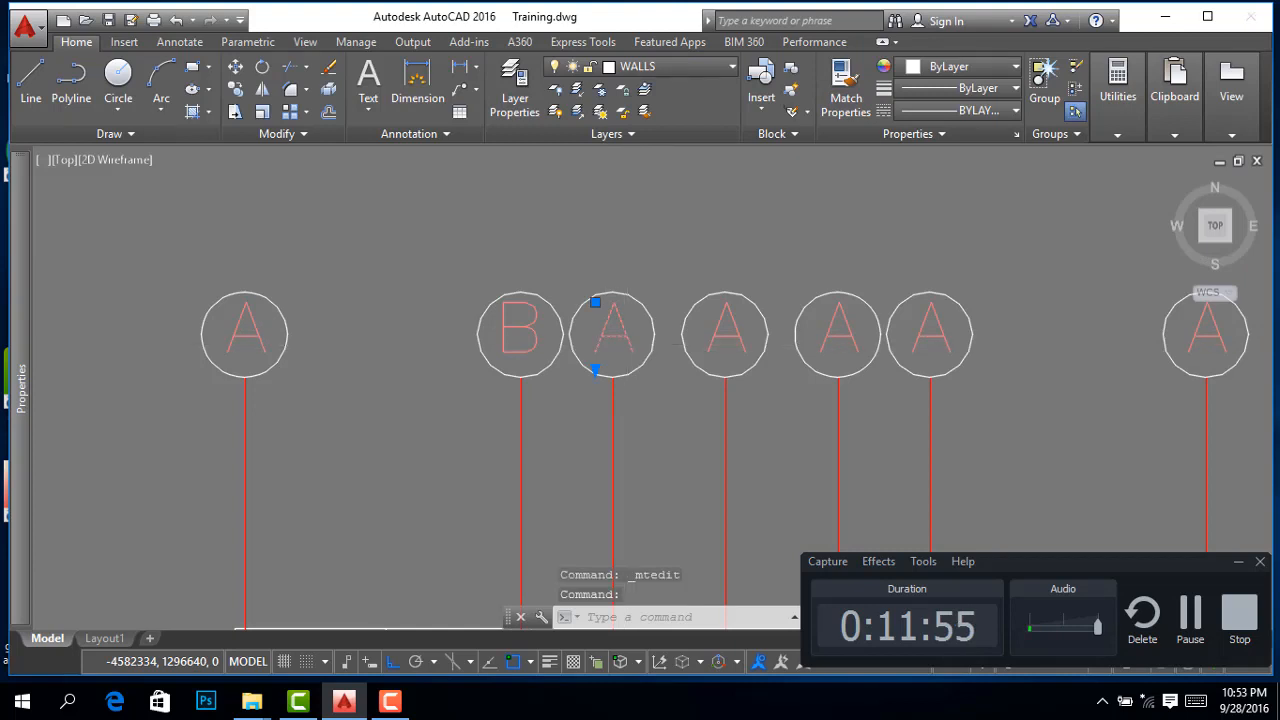
double_click(629, 339)
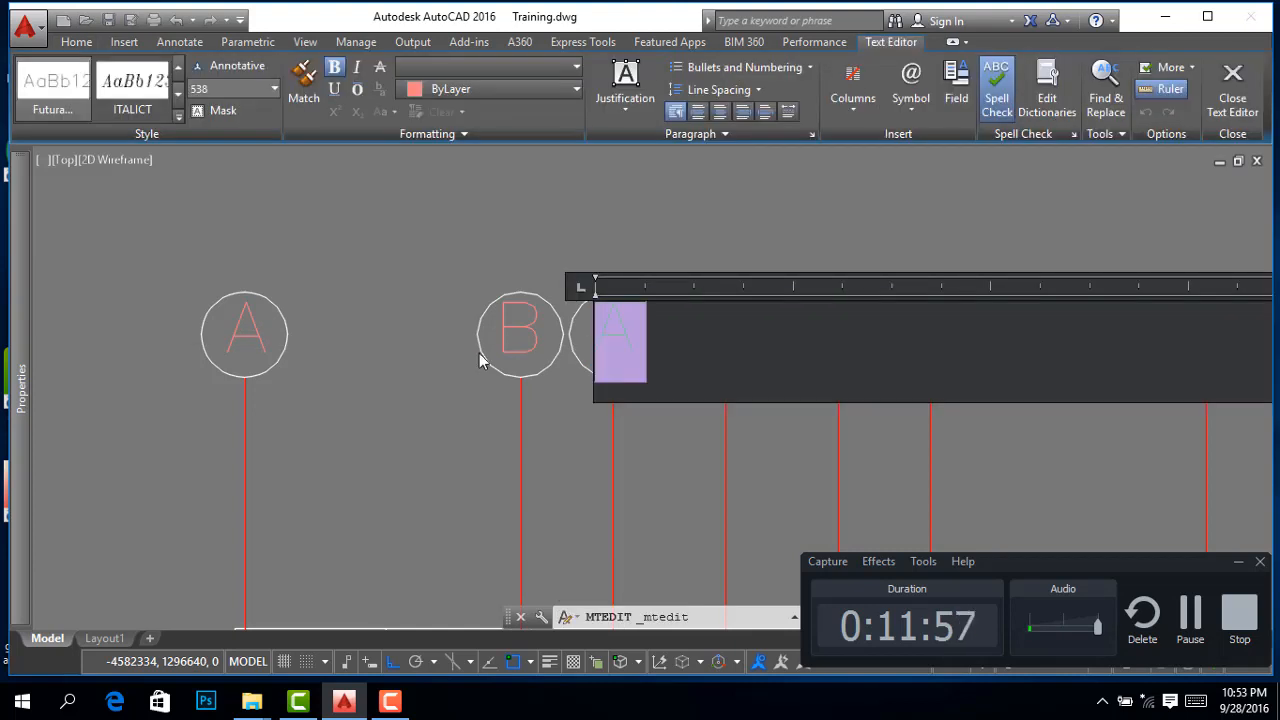
text(C)
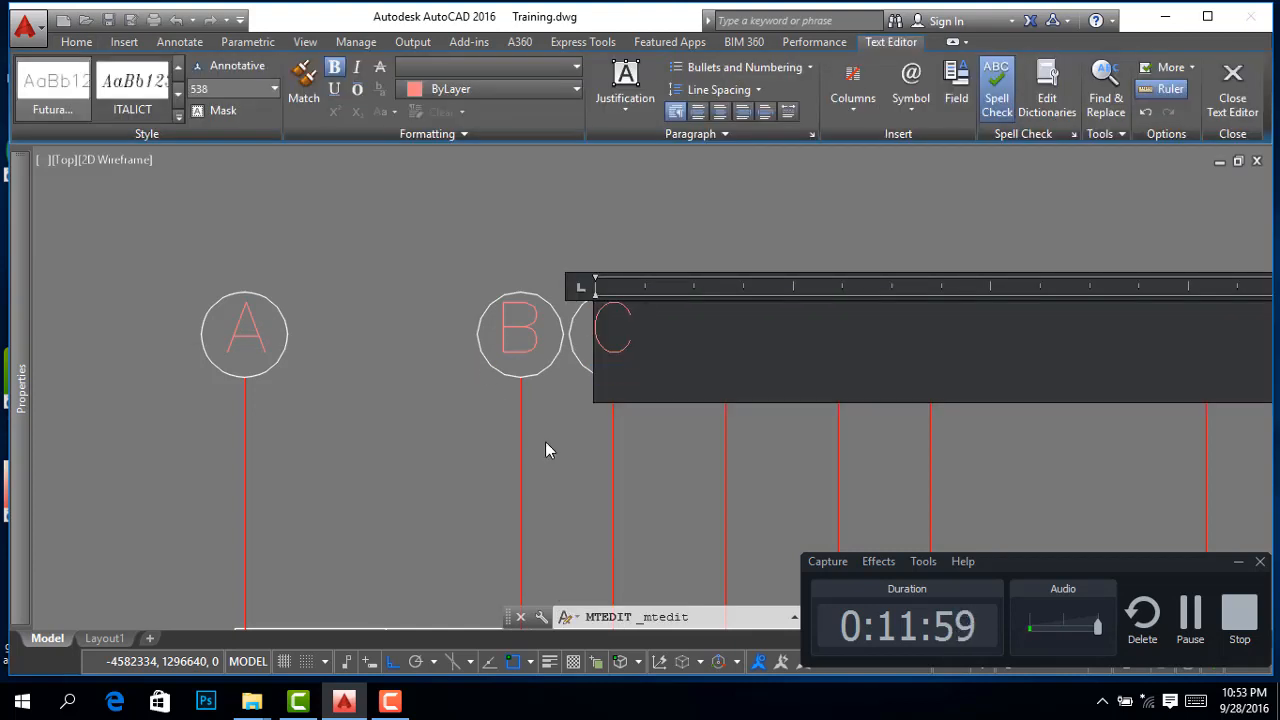
click(545, 445)
scroll(552, 441, down, 2)
scroll(702, 381, up, 2)
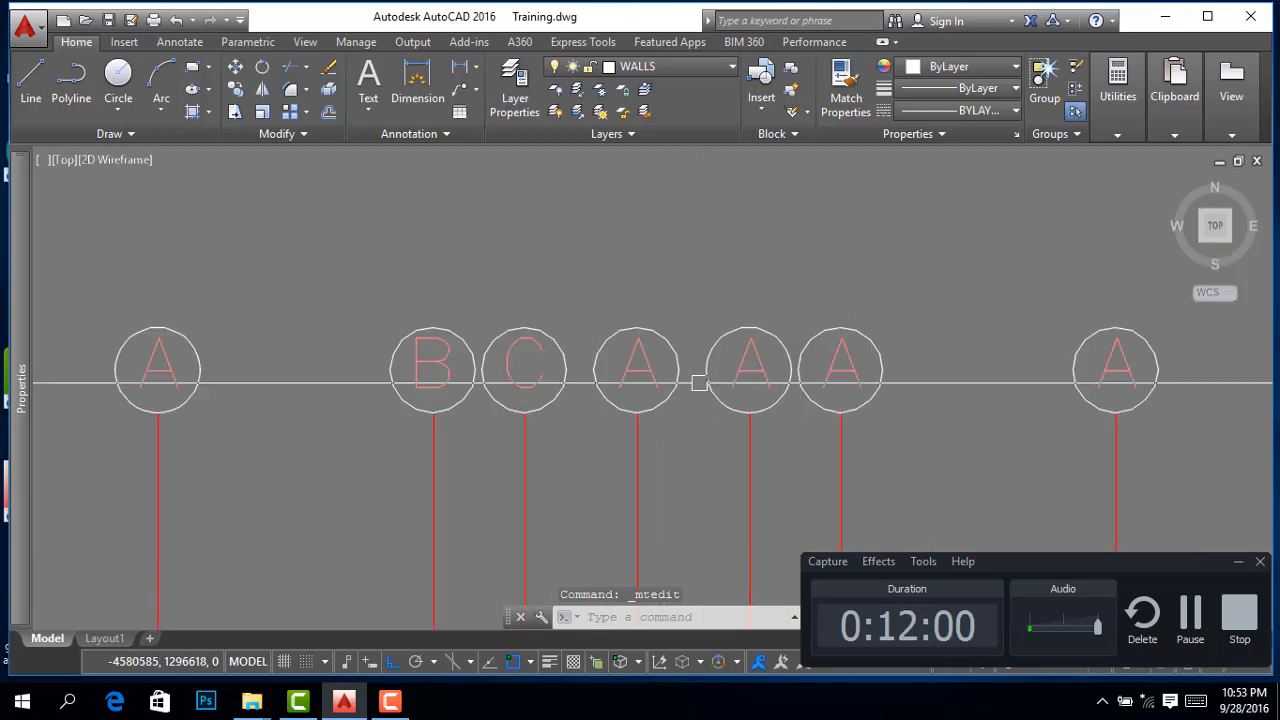
Change the letters in the fourth and fifth axis markers to D and E
click(631, 366)
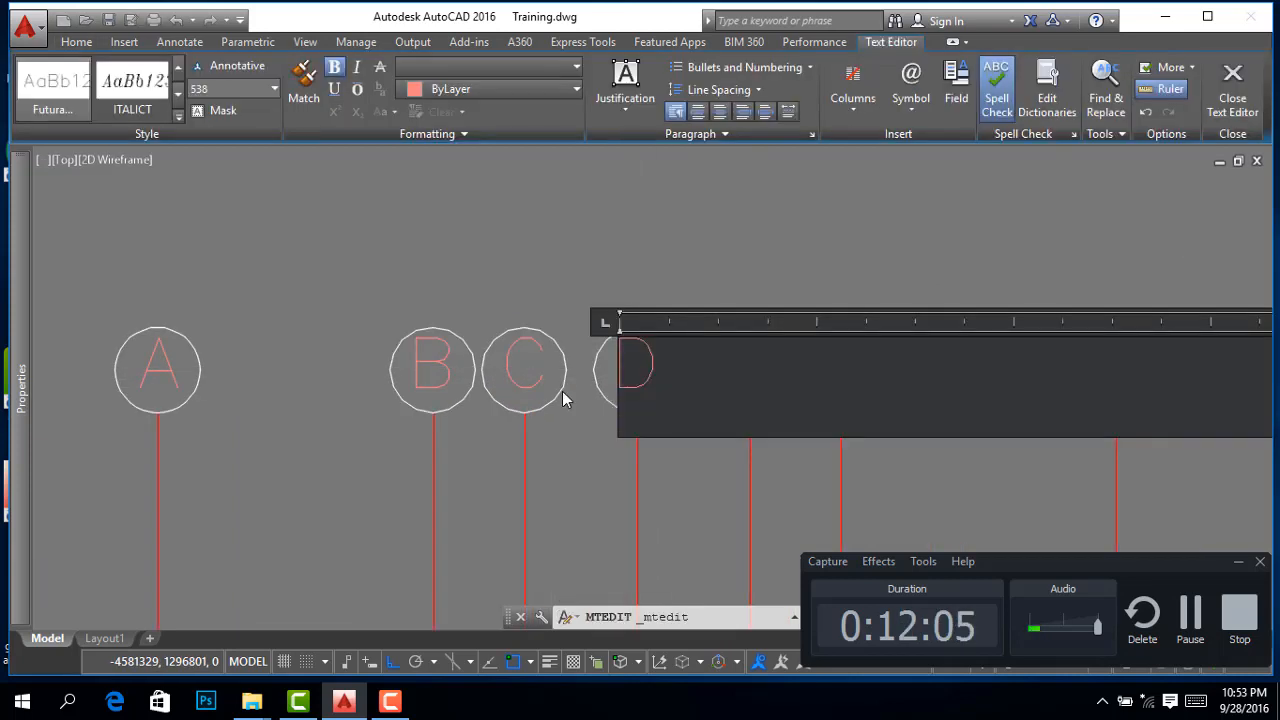
click(558, 447)
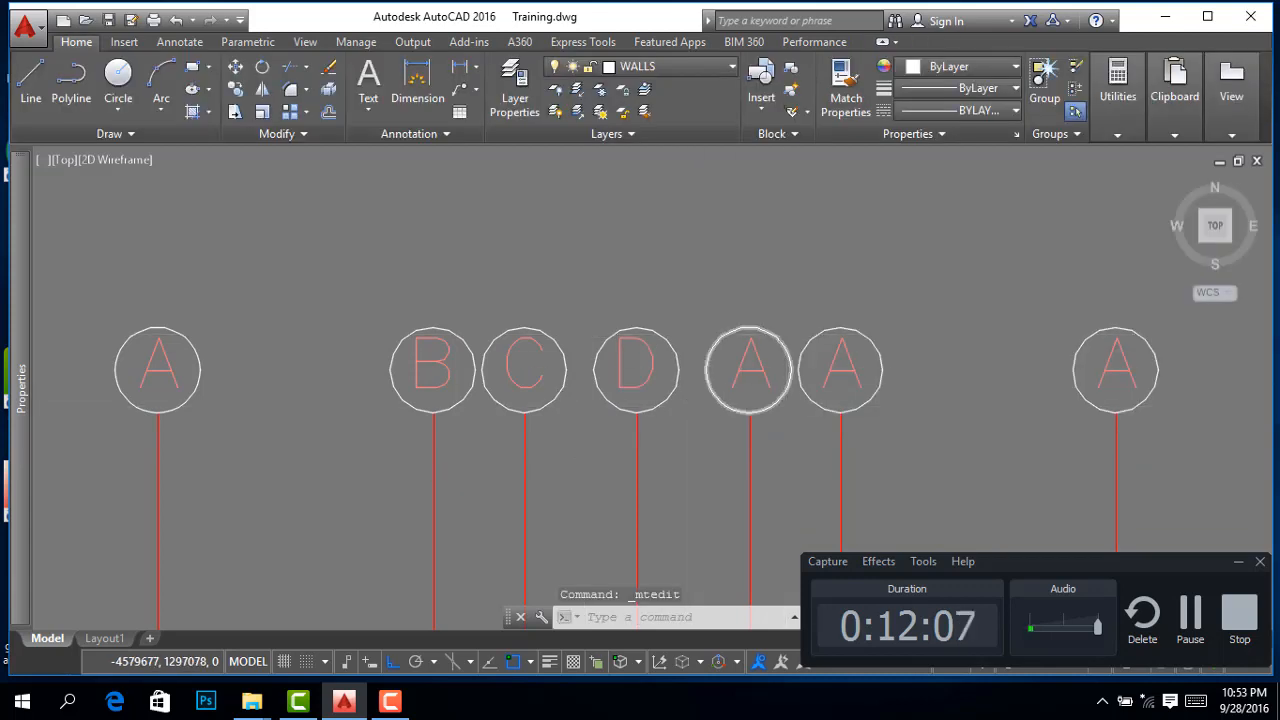
click(749, 368)
double_click(749, 368)
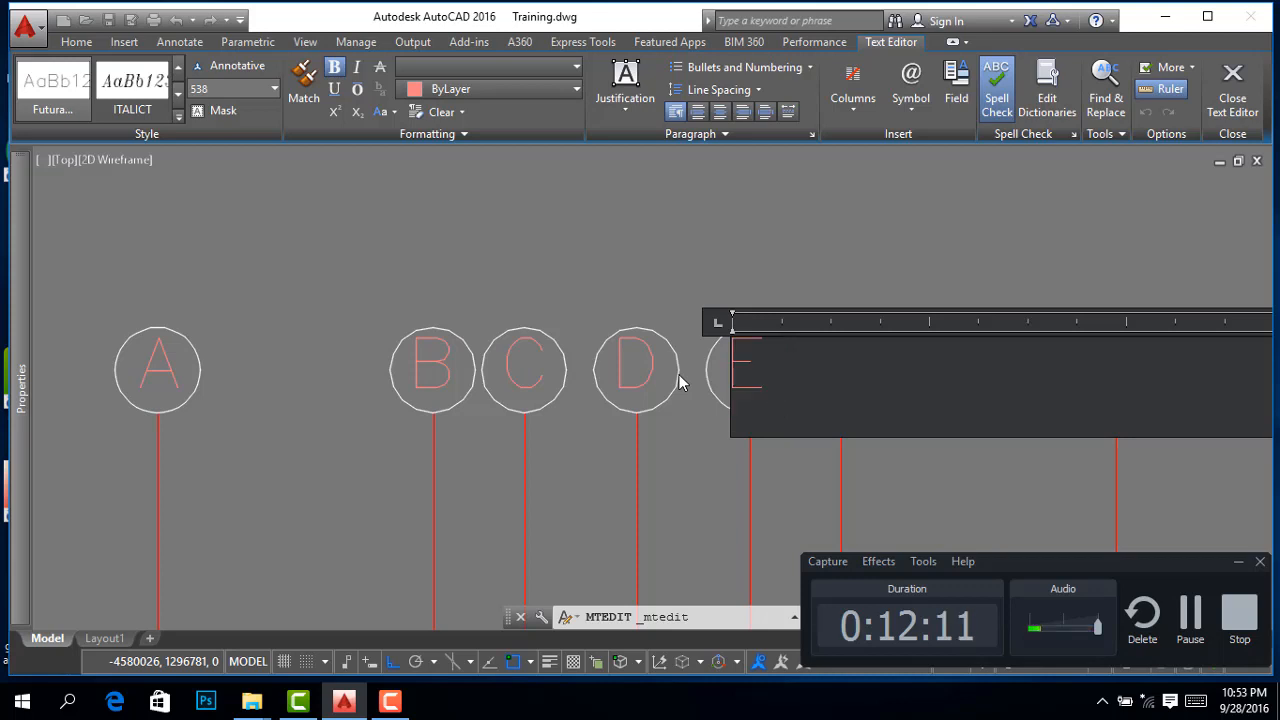
click(702, 345)
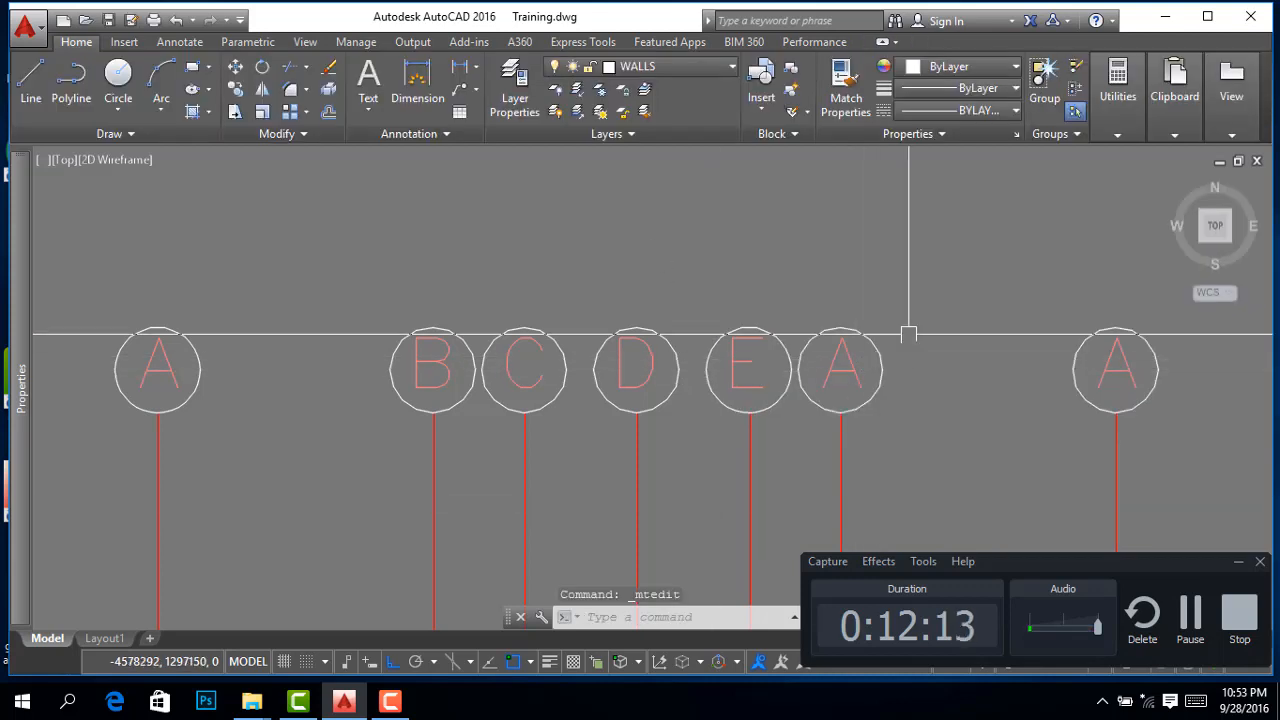
Change the letters in the sixth and seventh axis markers to F and G
click(838, 364)
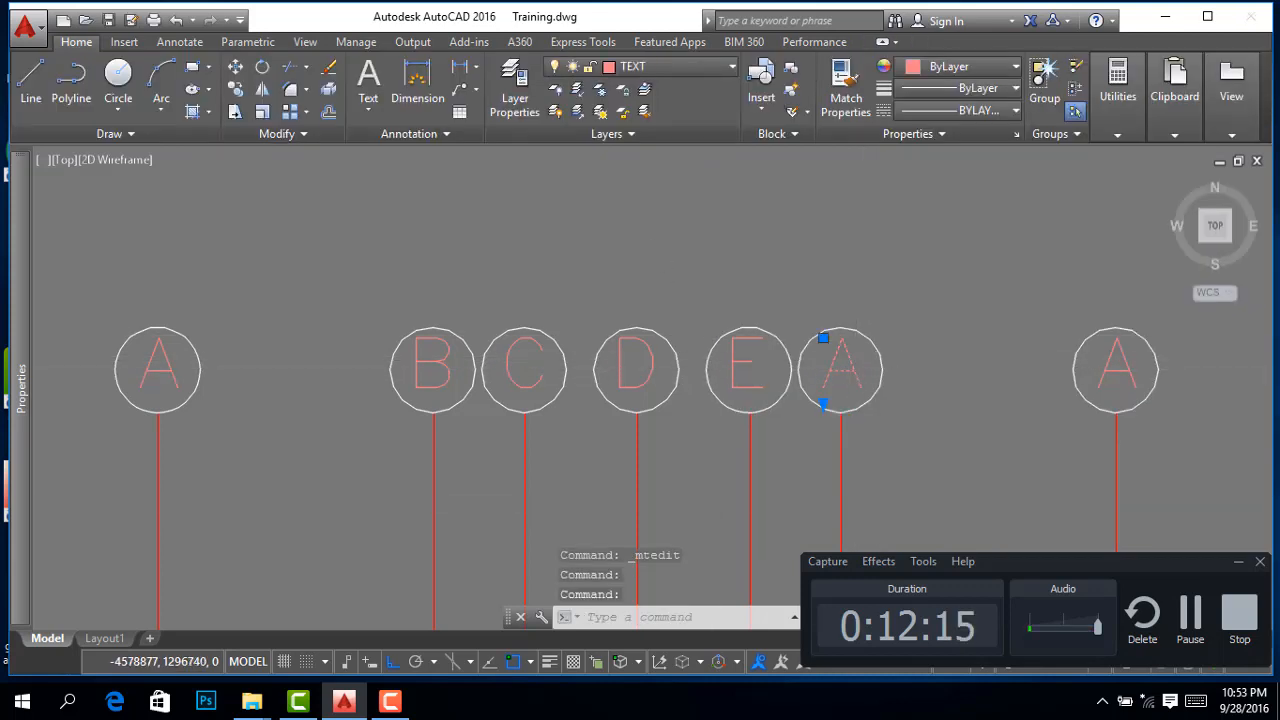
double_click(850, 370)
text(F)
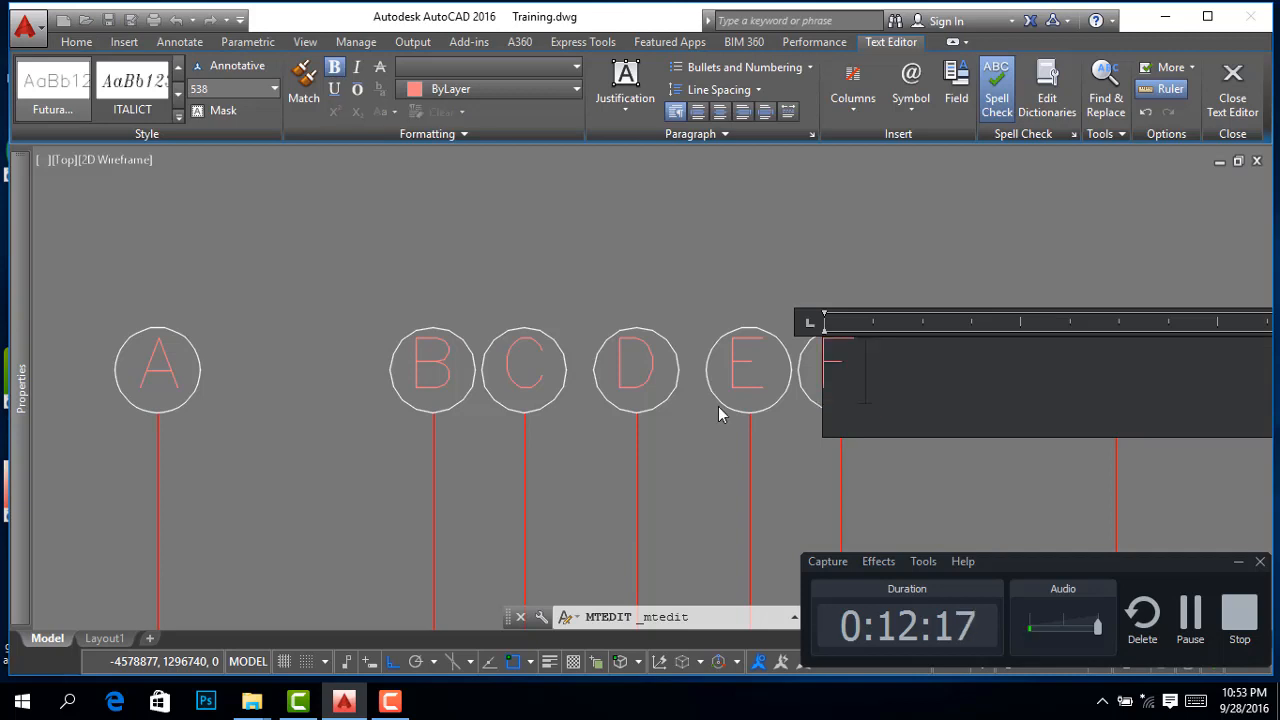
click(668, 499)
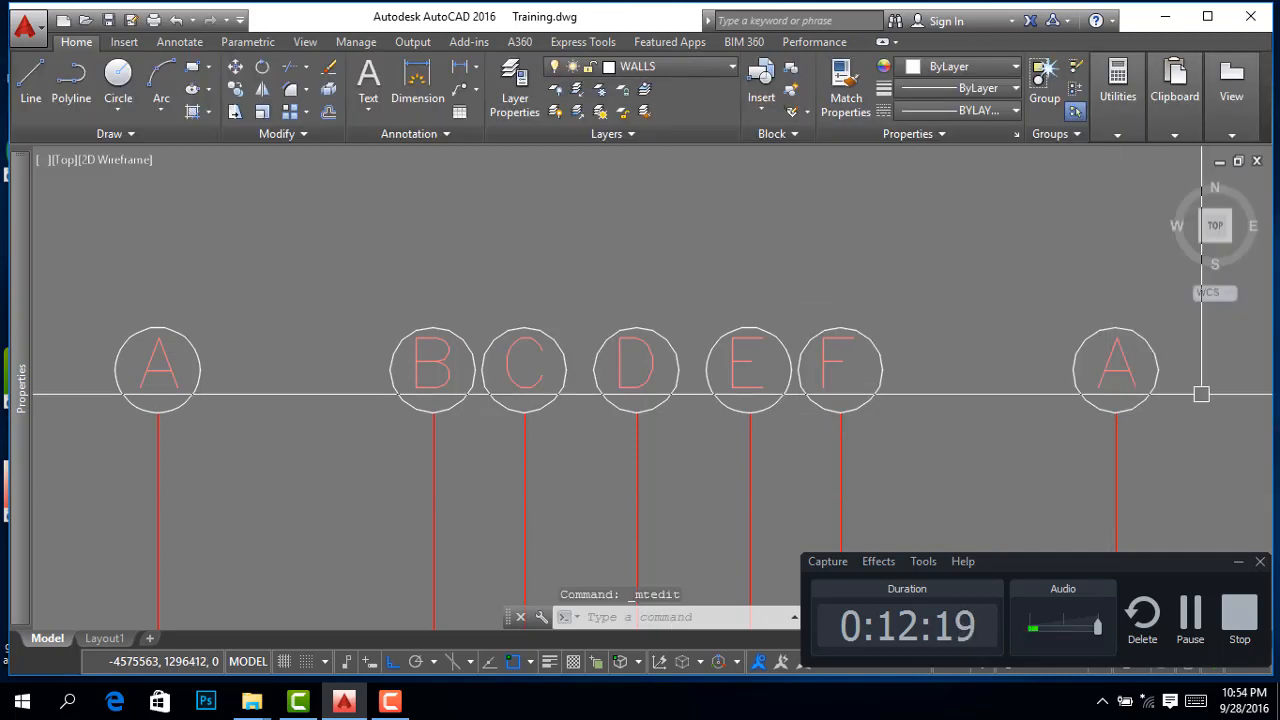
click(1117, 364)
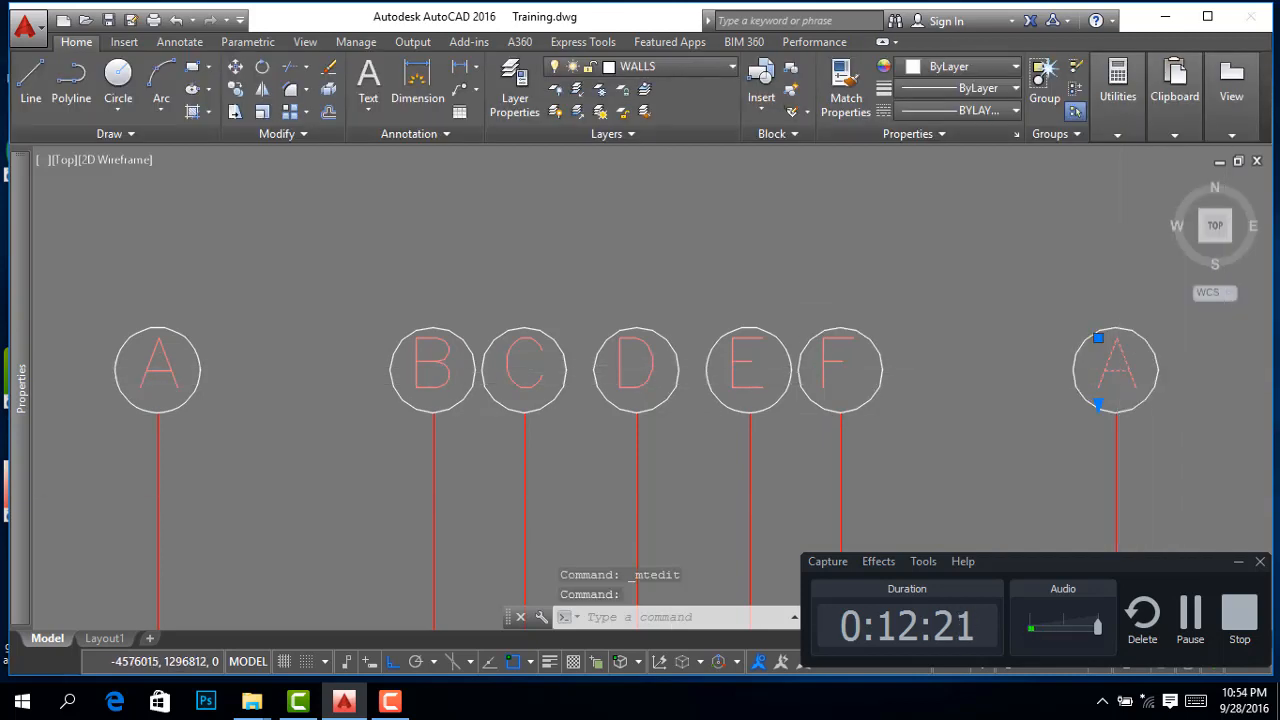
double_click(1120, 368)
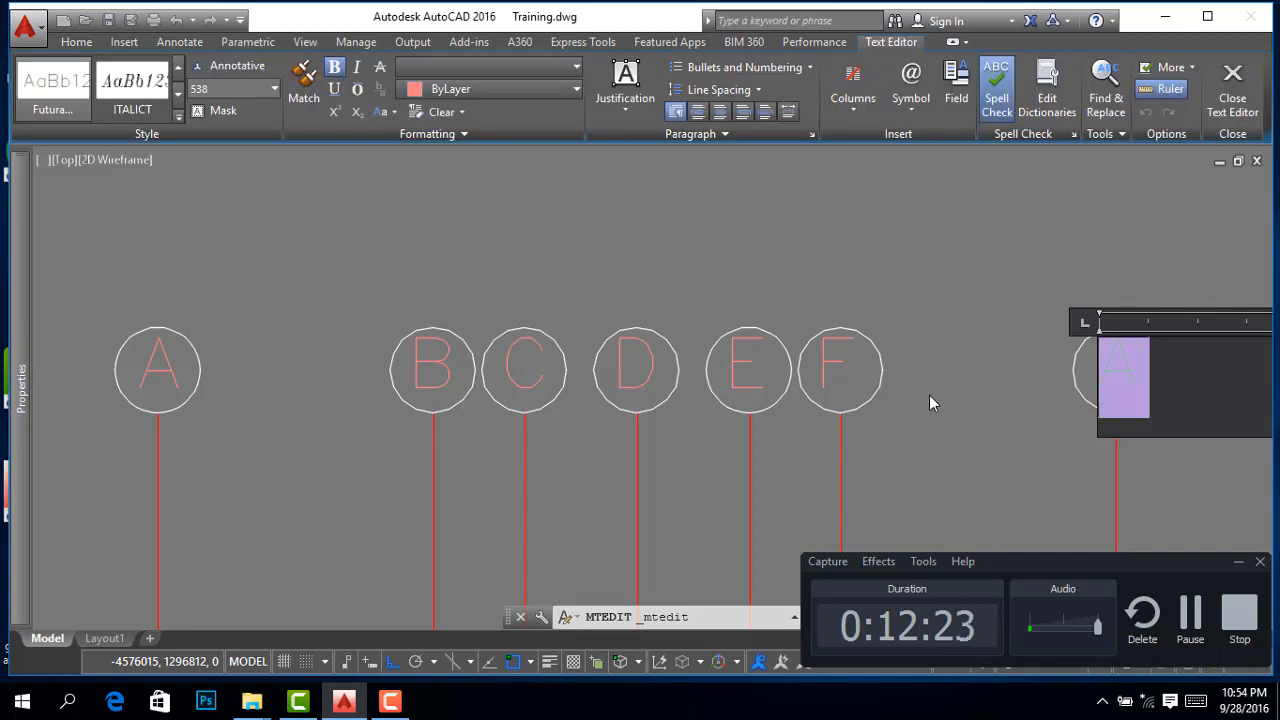
text(G)
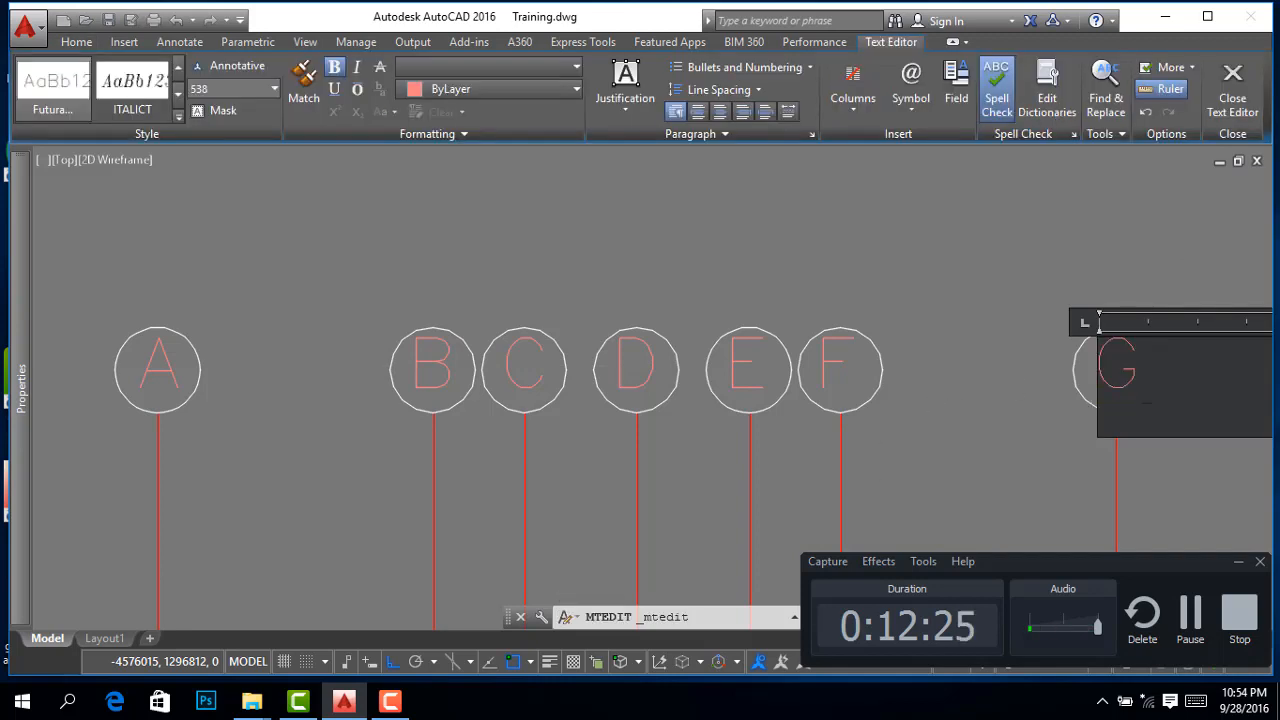
click(939, 396)
Examine the lettered vertical axes and the unmarked horizontal axis lines on the ground floor plan
scroll(740, 294, down, 6)
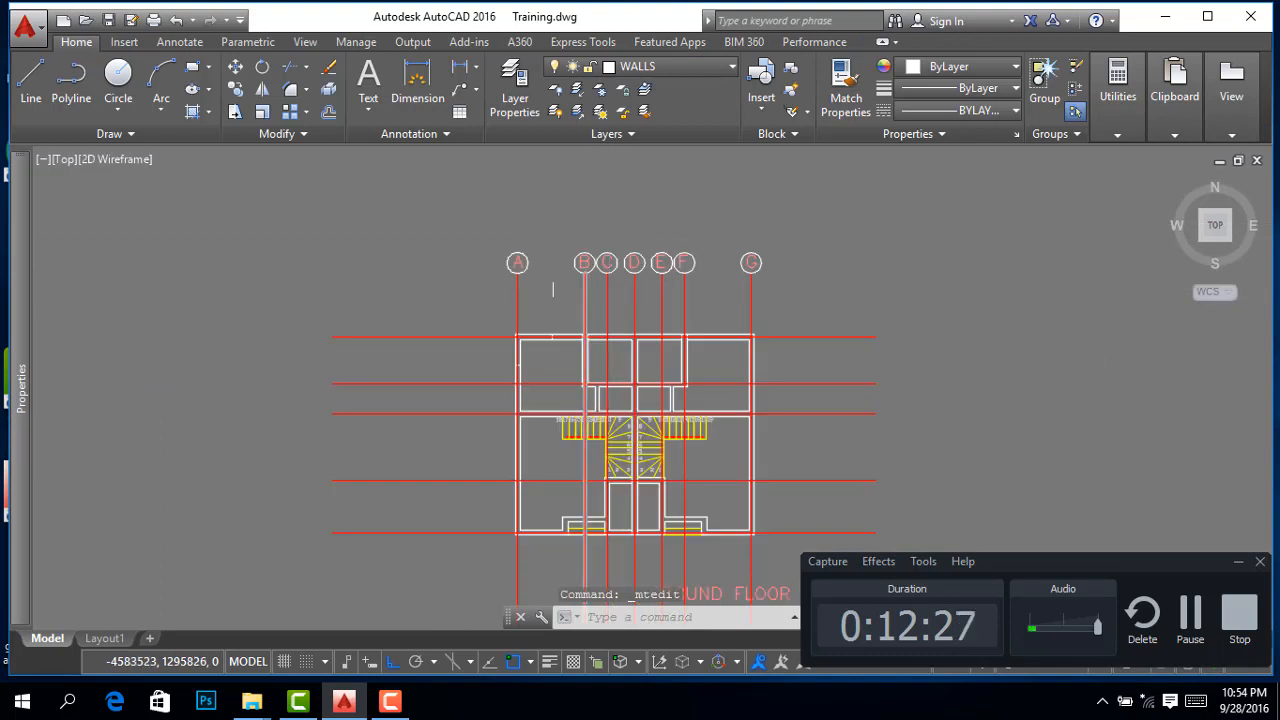
scroll(380, 268, down, 2)
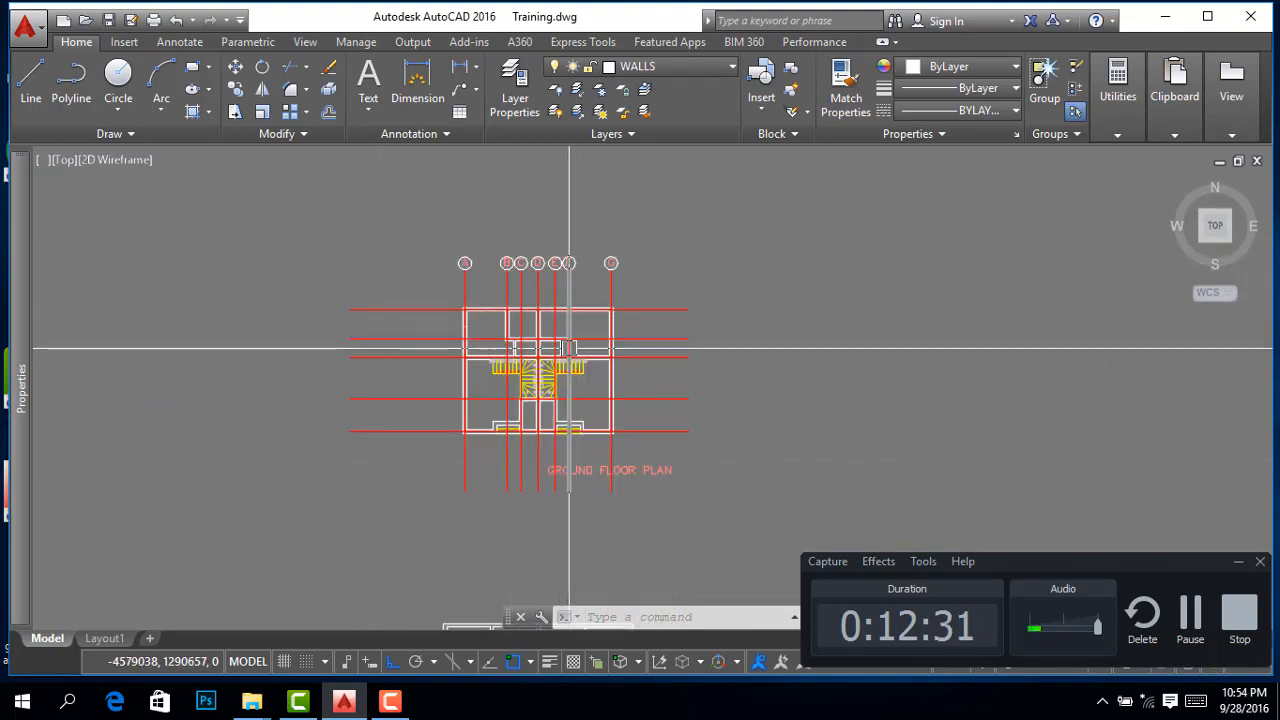
mouse_move(569, 349)
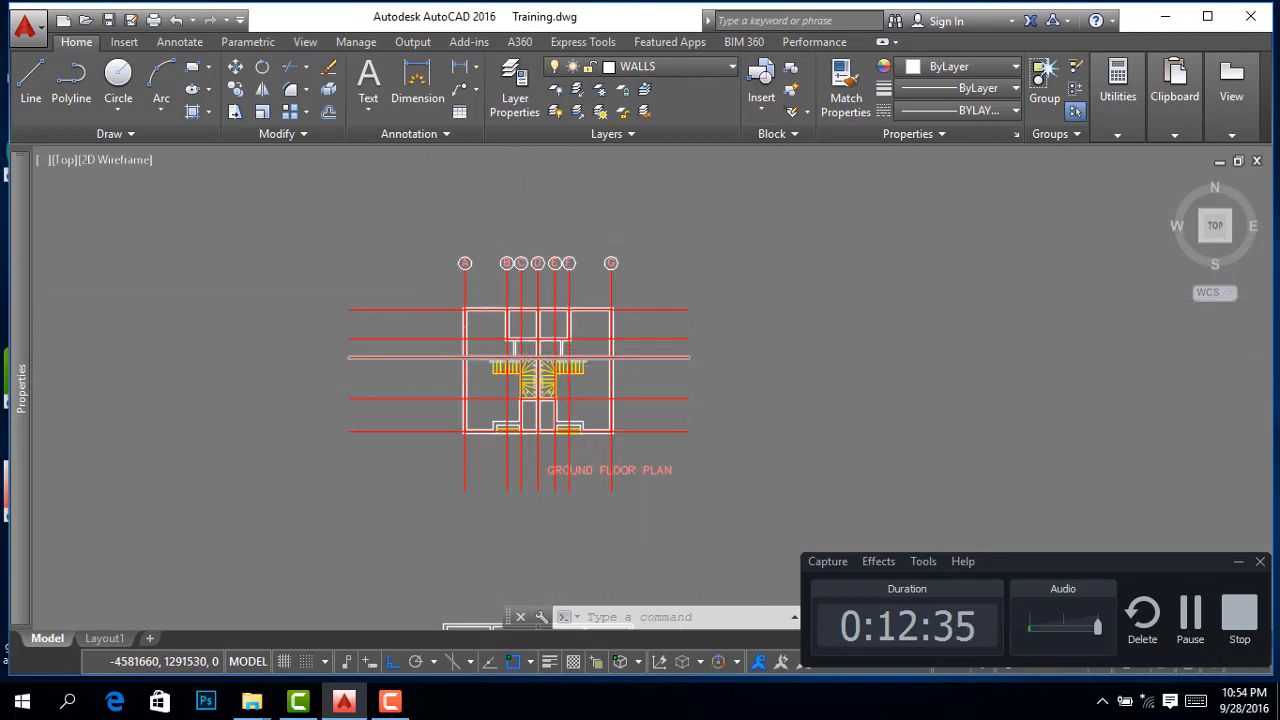
scroll(560, 308, up, 2)
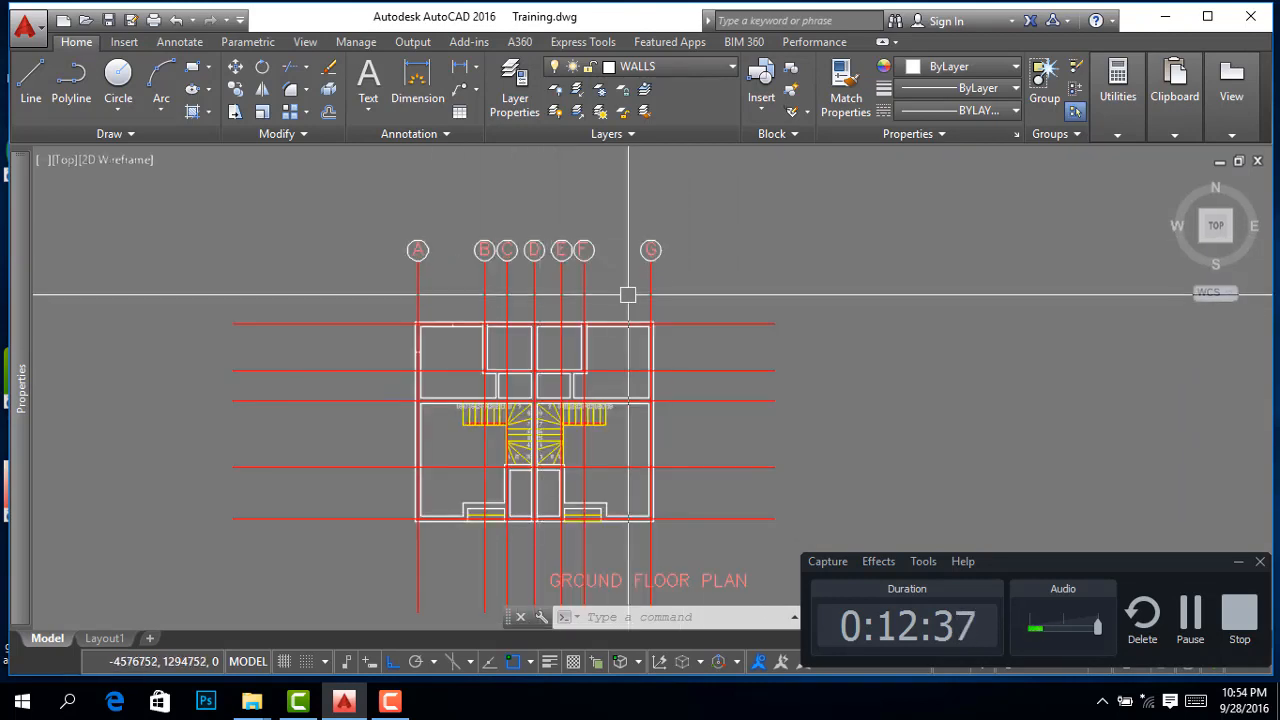
mouse_move(561, 304)
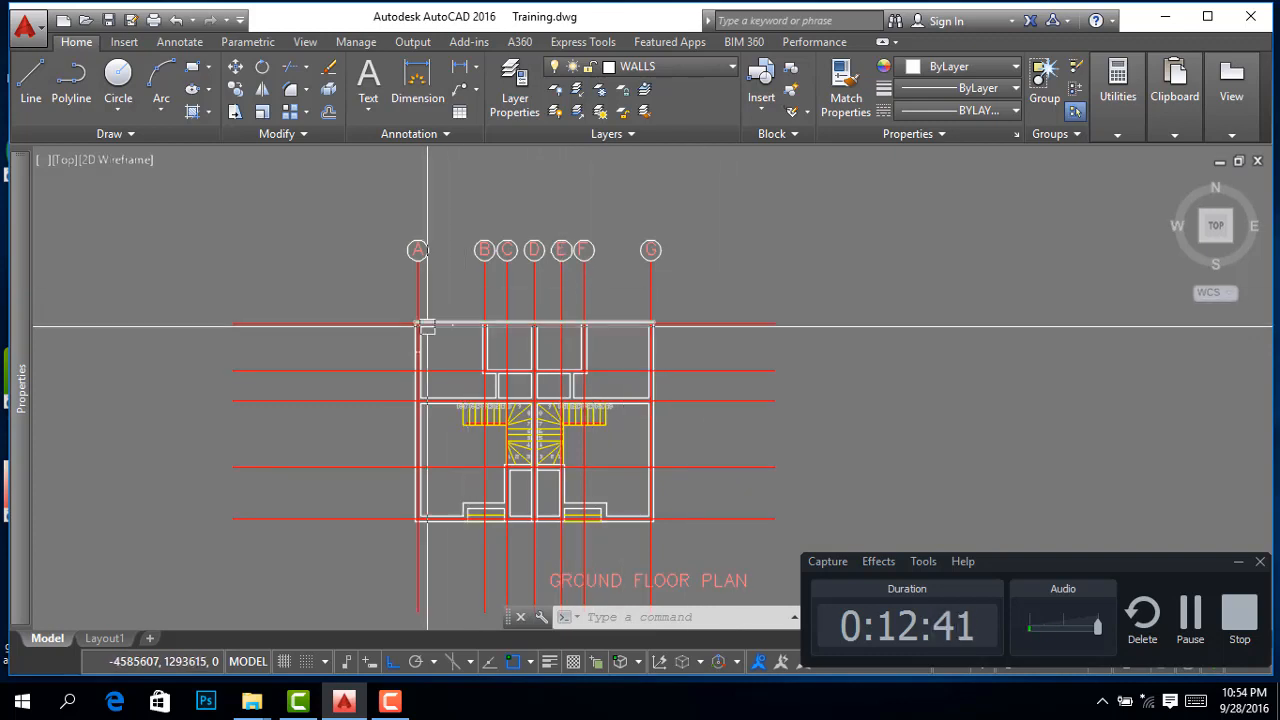
scroll(430, 337, down, 5)
scroll(530, 323, down, 2)
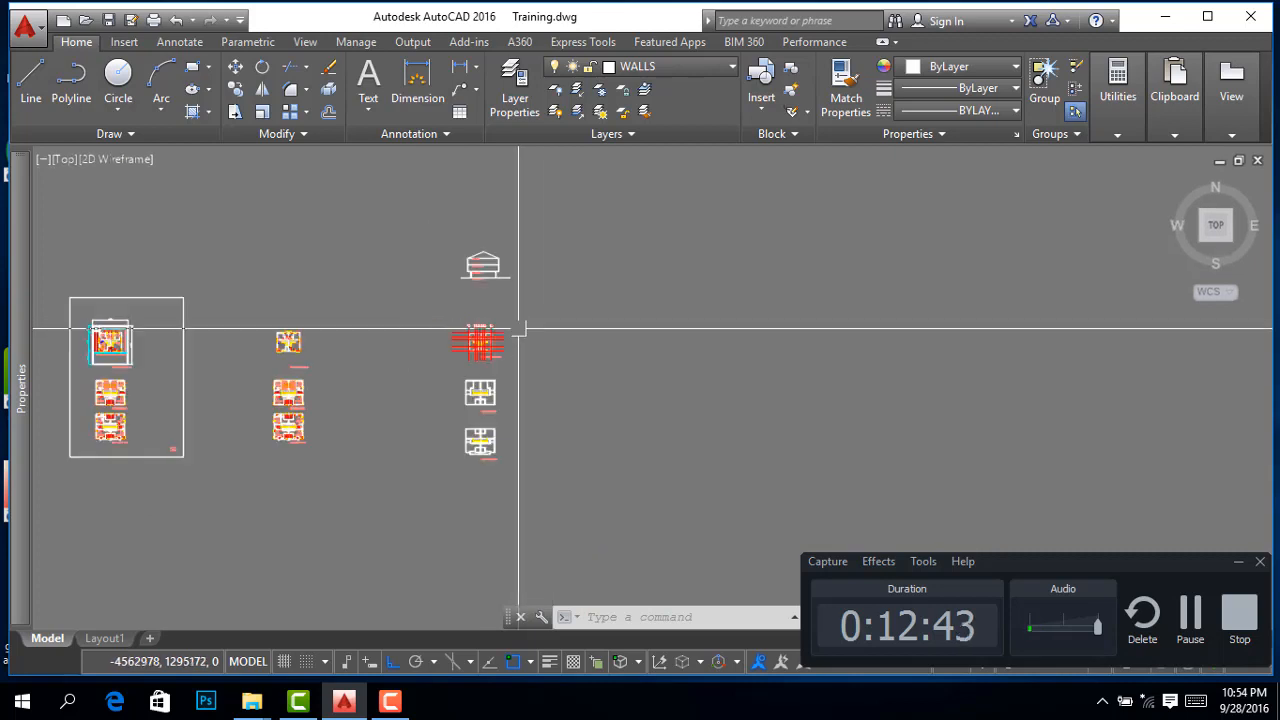
scroll(437, 343, up, 8)
scroll(292, 377, up, 2)
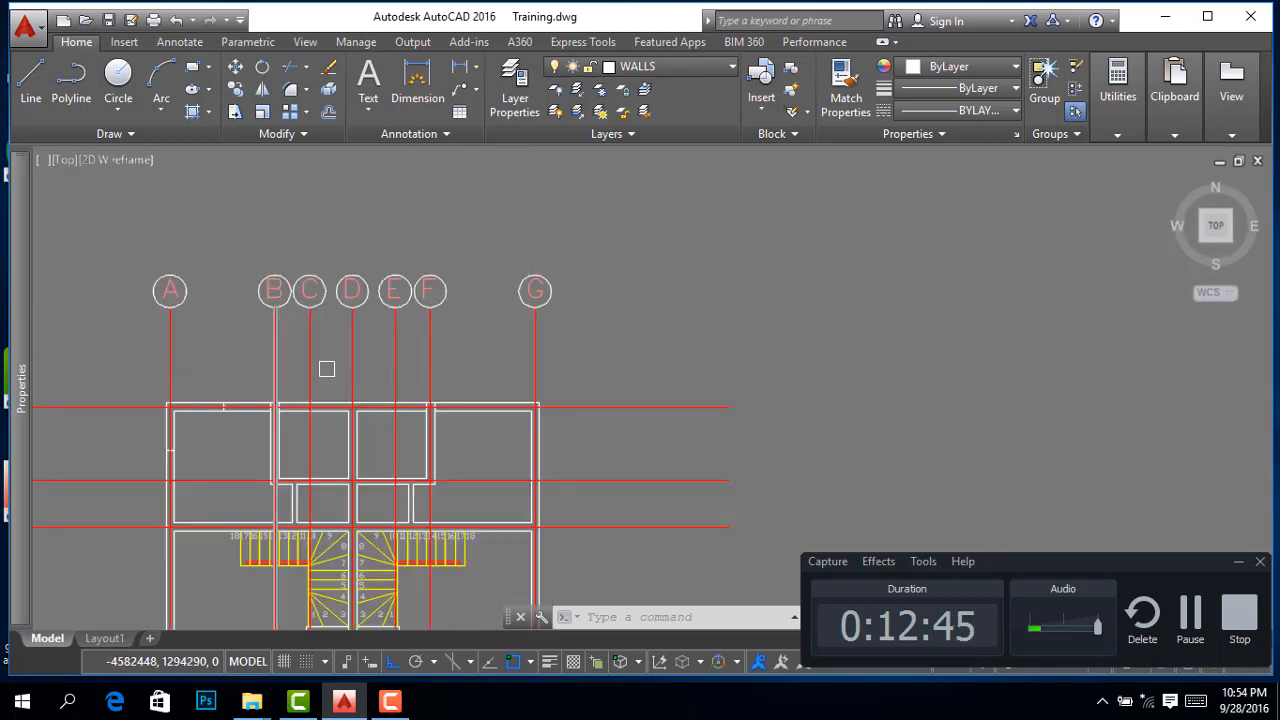
scroll(507, 288, down, 4)
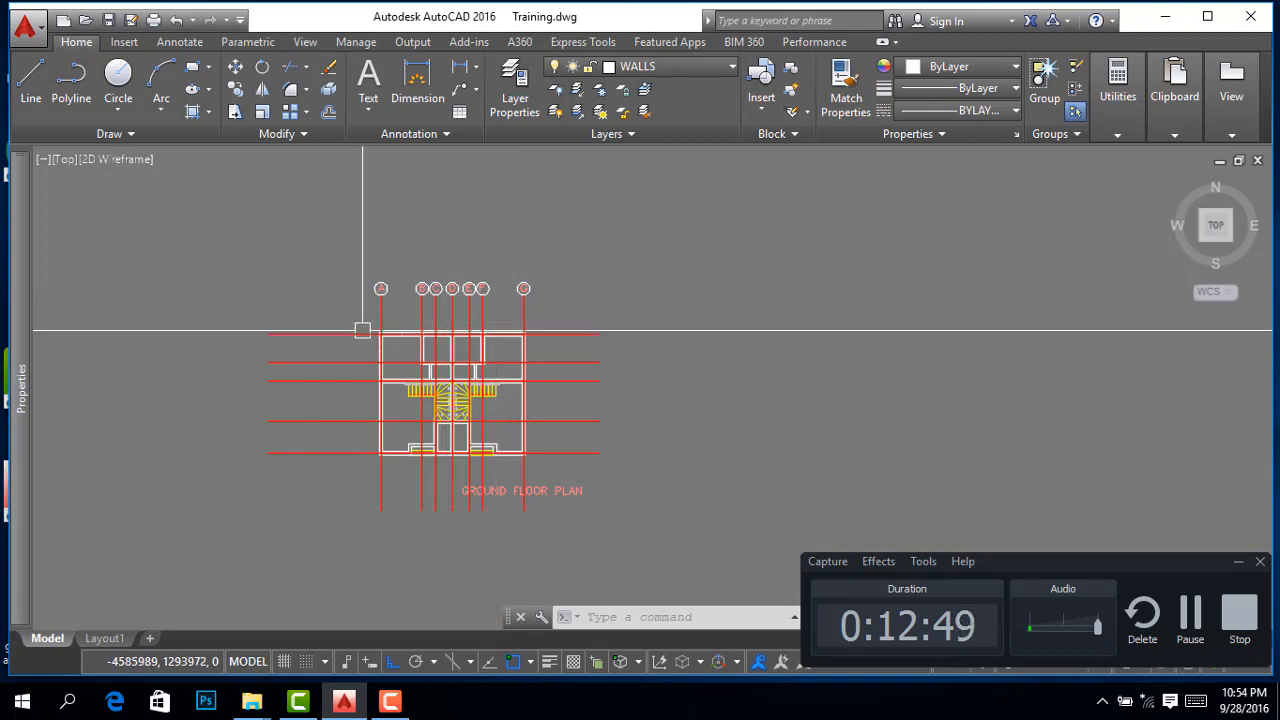
Copy the circle with letter A by its centre onto the left end of the uppermost horizontal axis line
scroll(355, 300, up, 4)
click(376, 265)
click(560, 359)
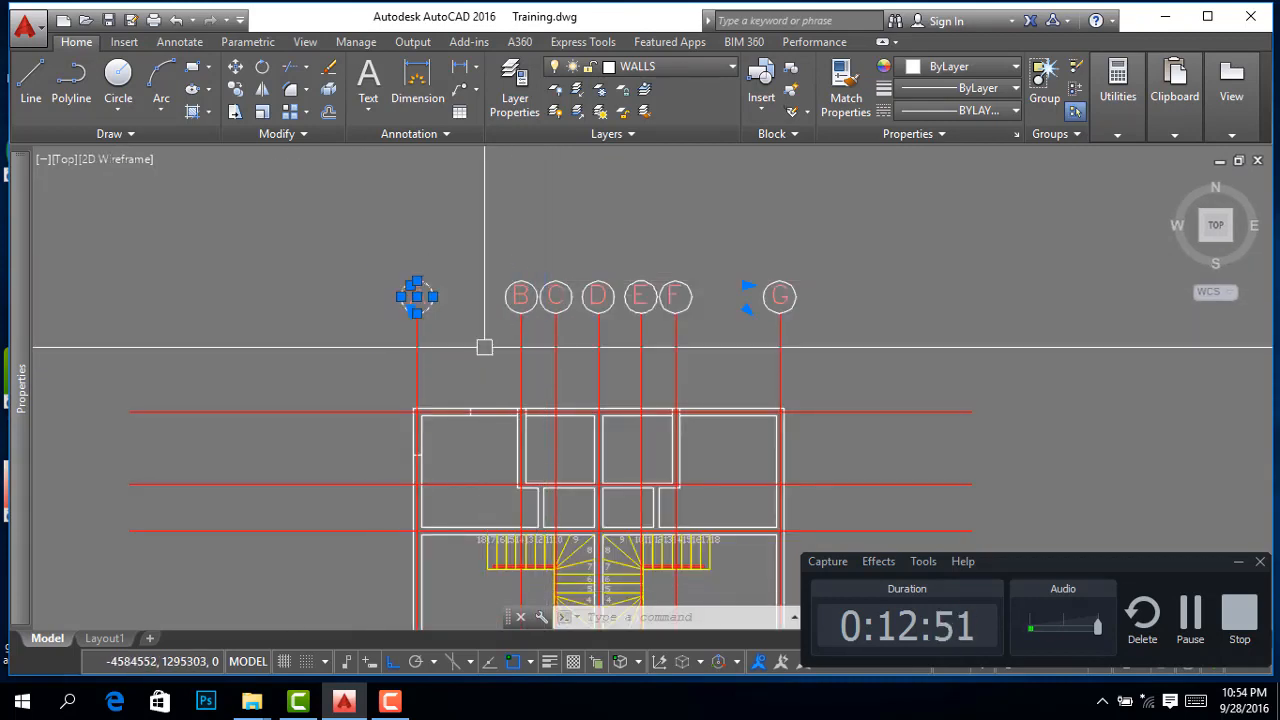
right_click(505, 364)
click(549, 409)
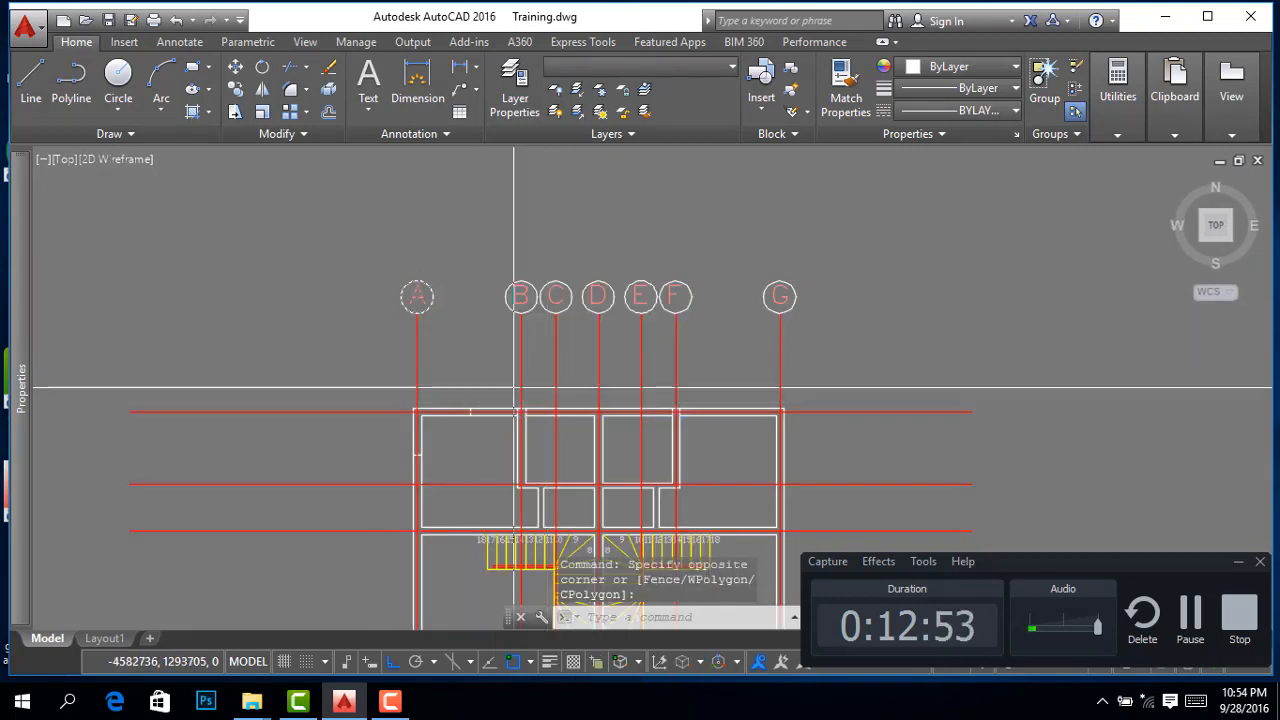
click(417, 296)
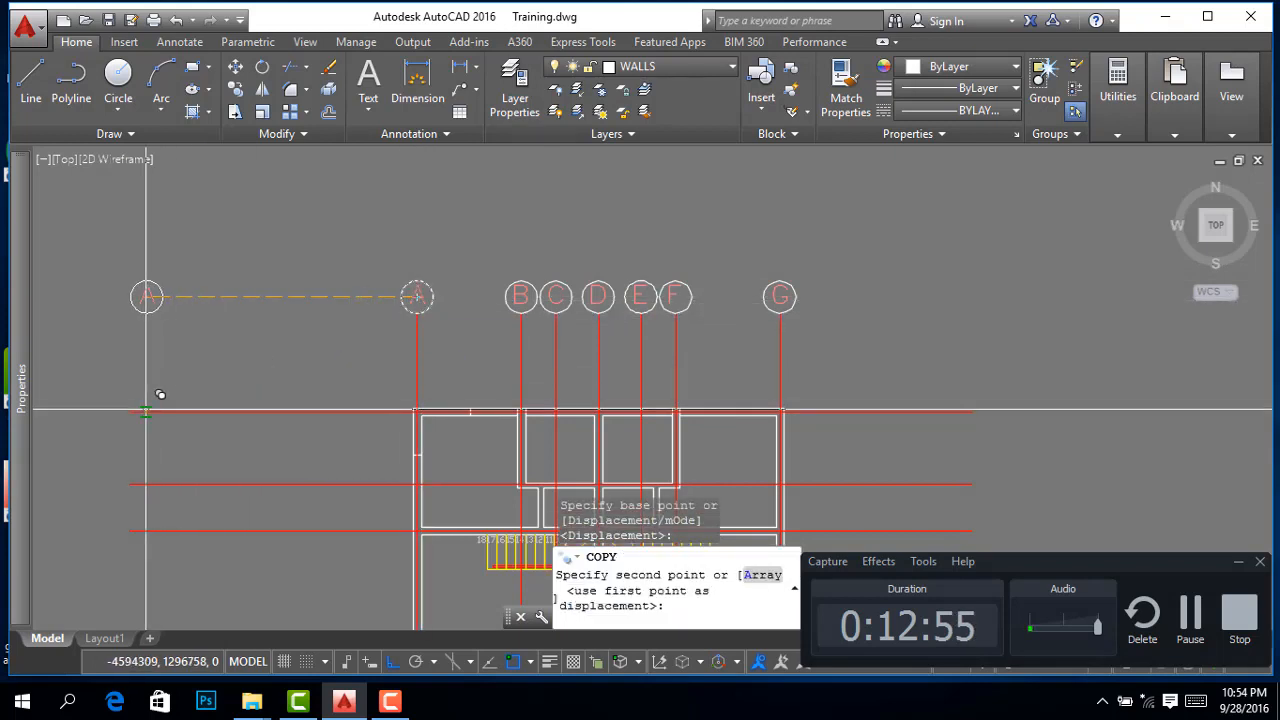
right_click(170, 404)
click(208, 420)
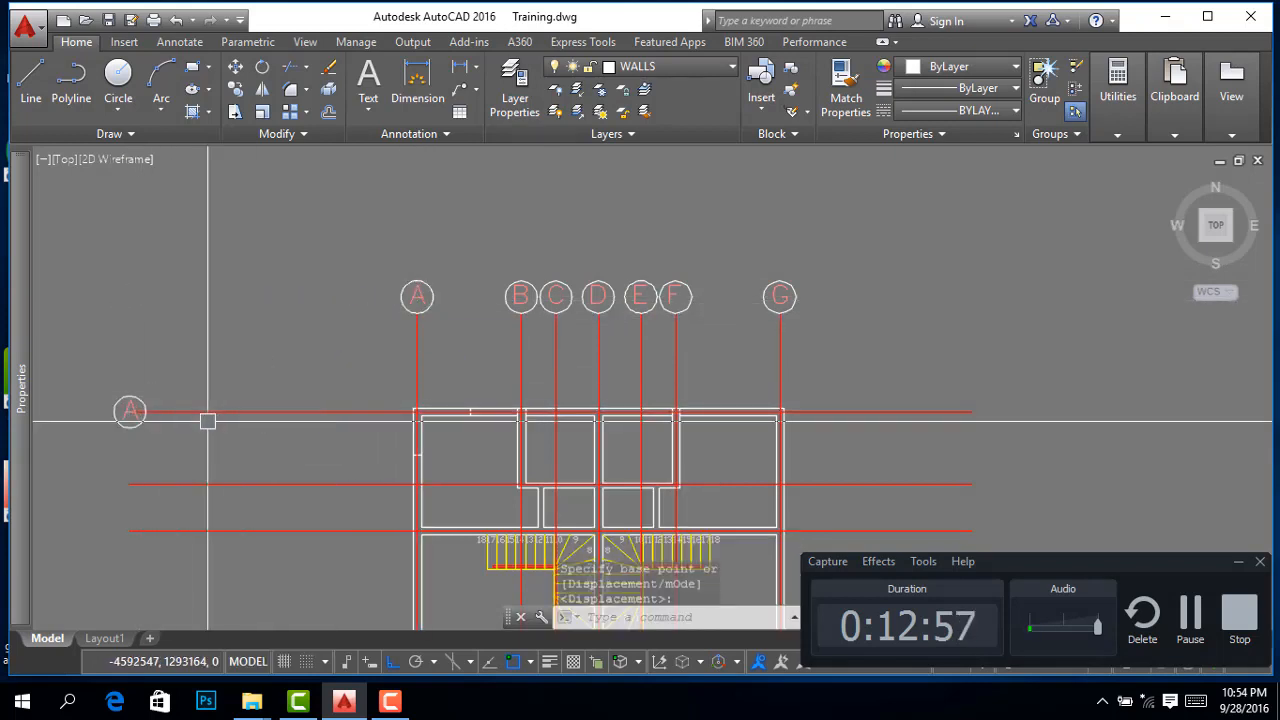
Move the circle marker of the uppermost horizontal axis so its right quadrant meets the line's left end
click(58, 375)
click(204, 466)
right_click(232, 424)
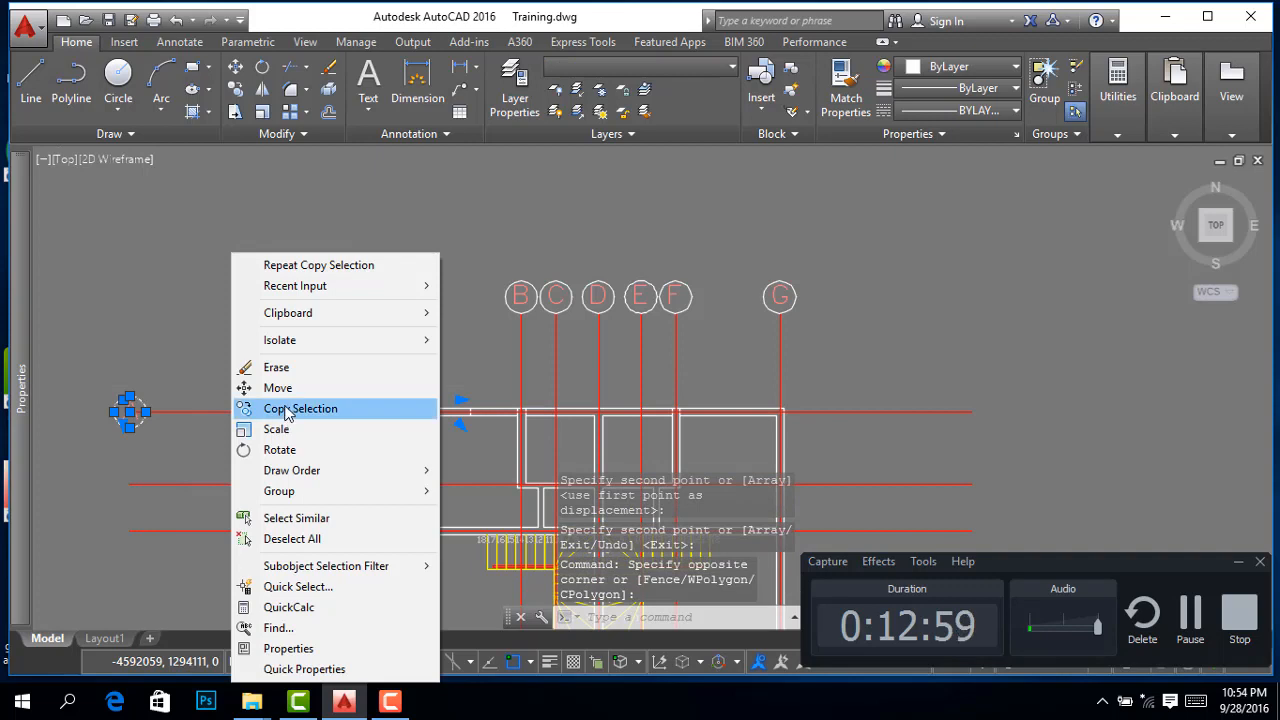
click(278, 387)
scroll(70, 400, up, 8)
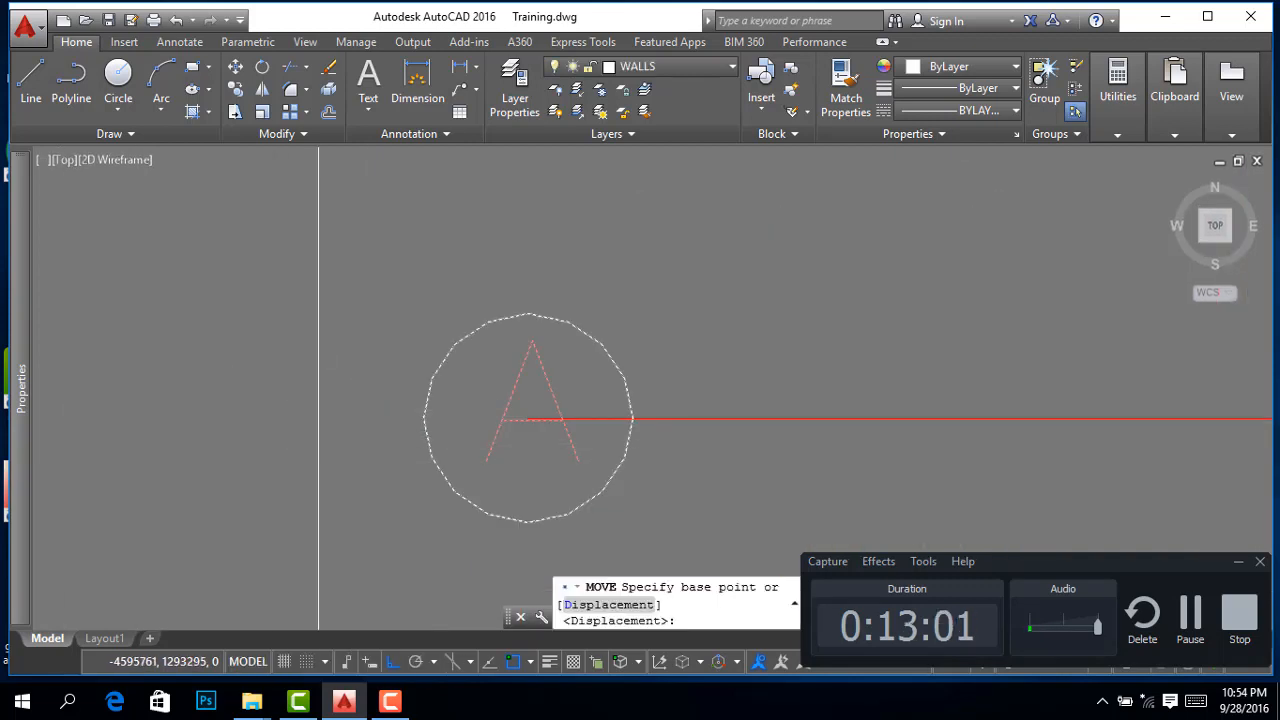
click(632, 418)
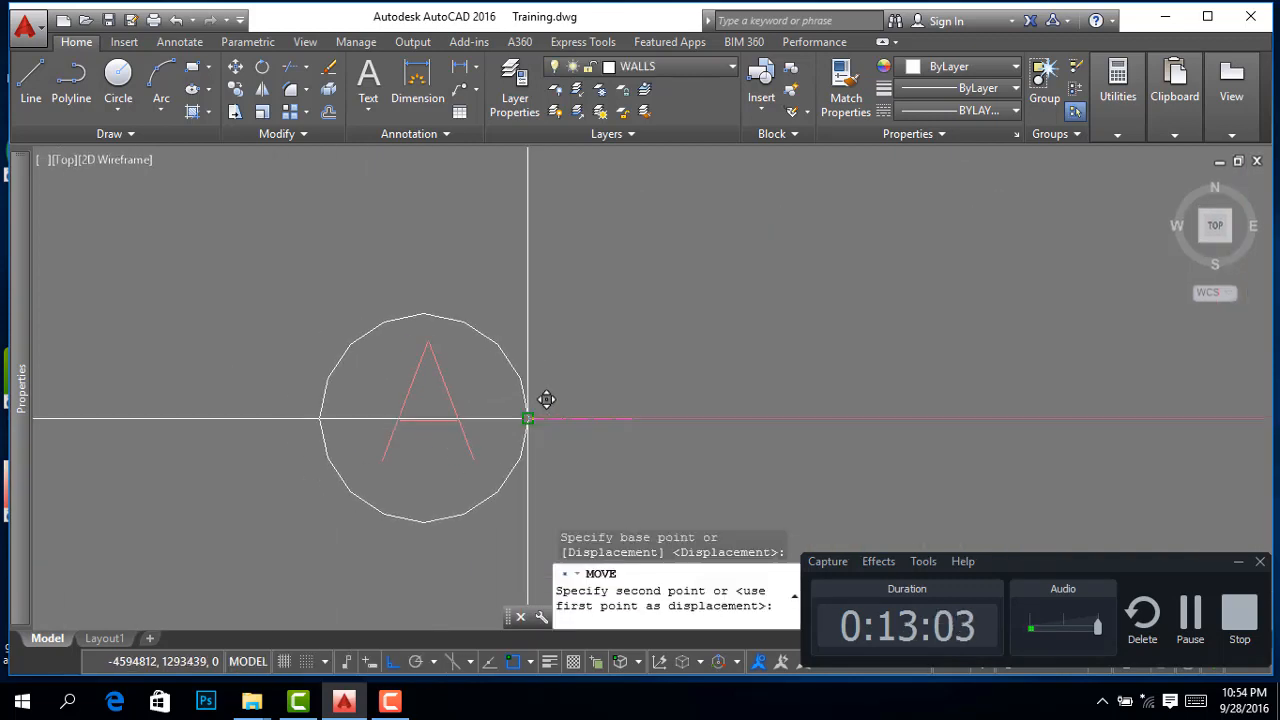
click(528, 418)
Change the letter in the uppermost horizontal axis marker to 1
click(451, 400)
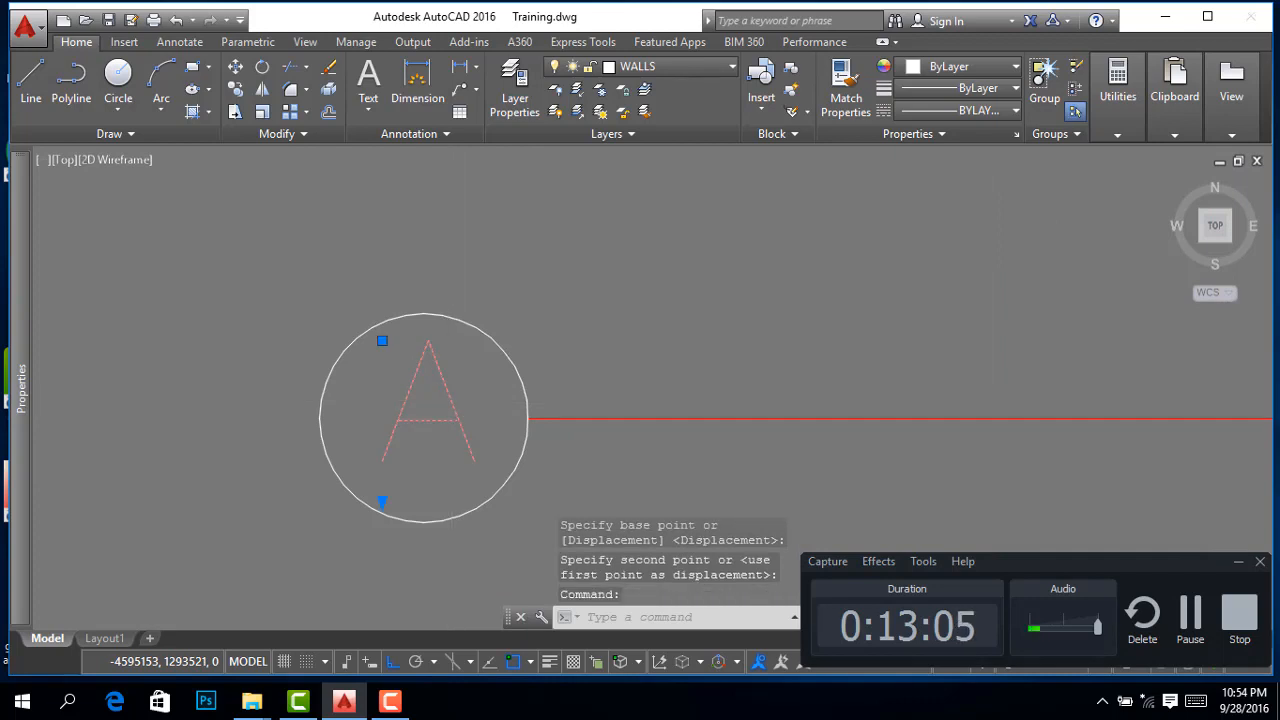
double_click(390, 413)
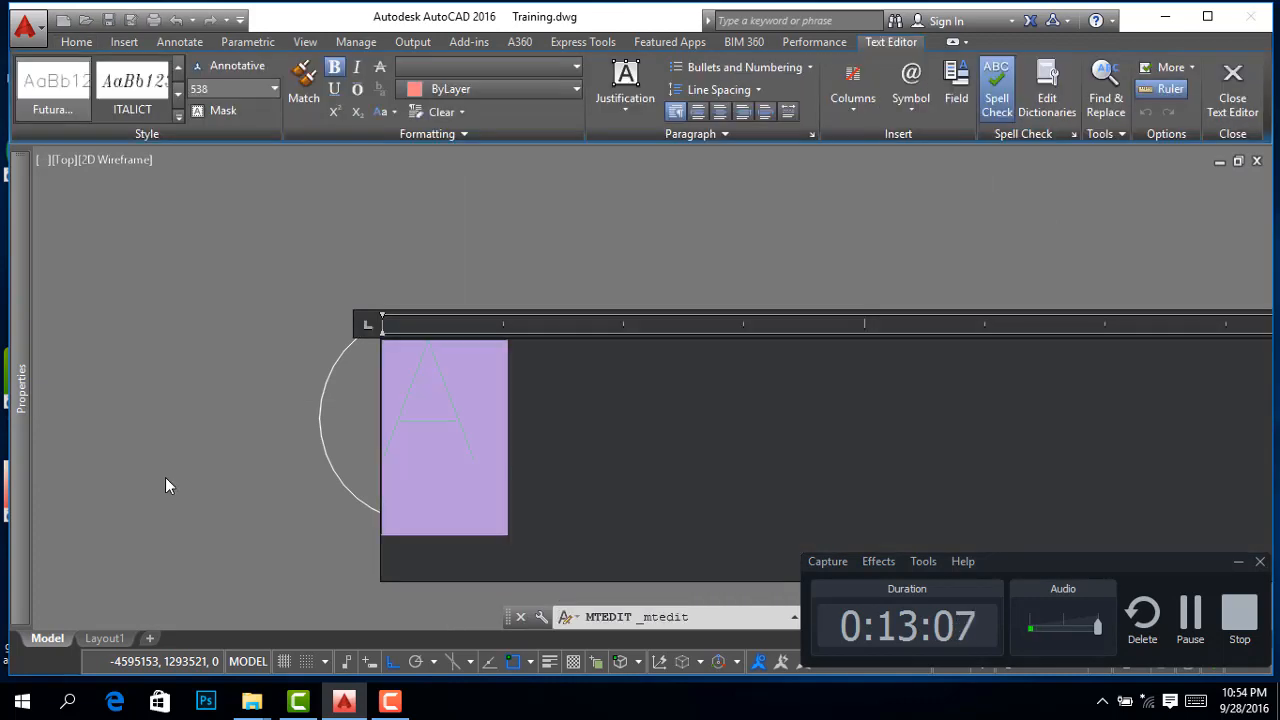
text(1)
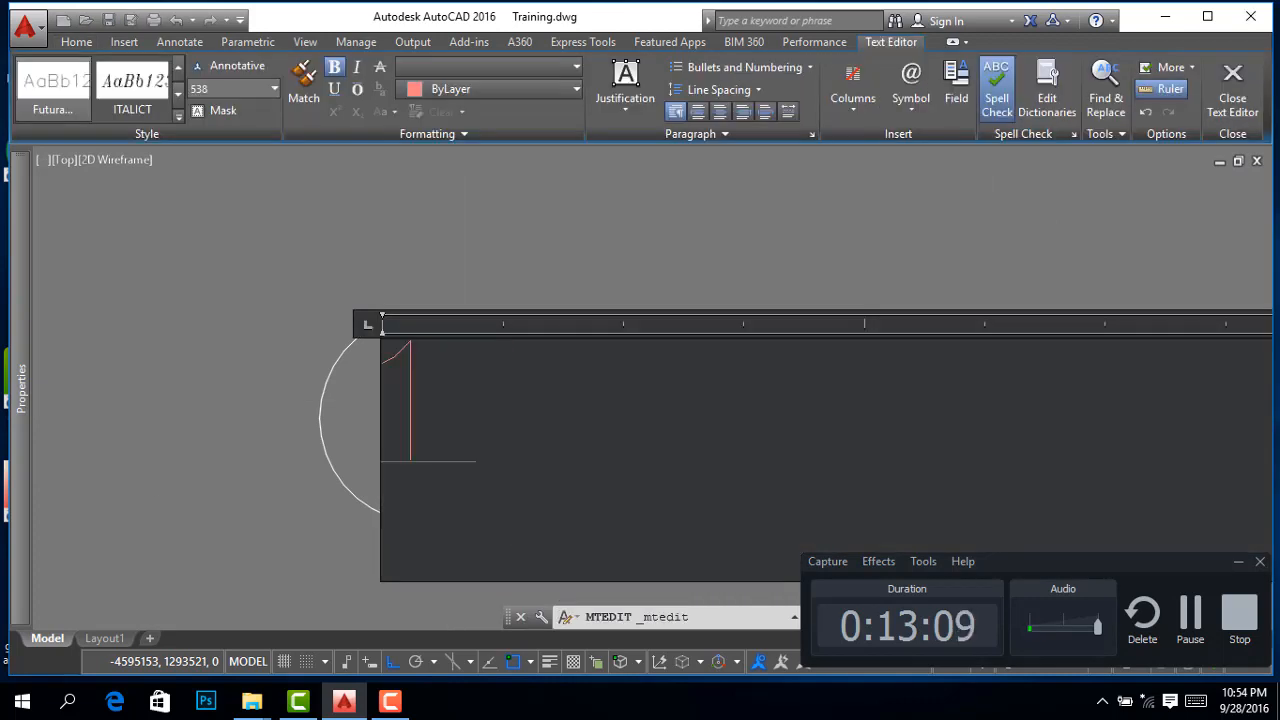
key(ctrl+Return)
scroll(329, 409, down, 8)
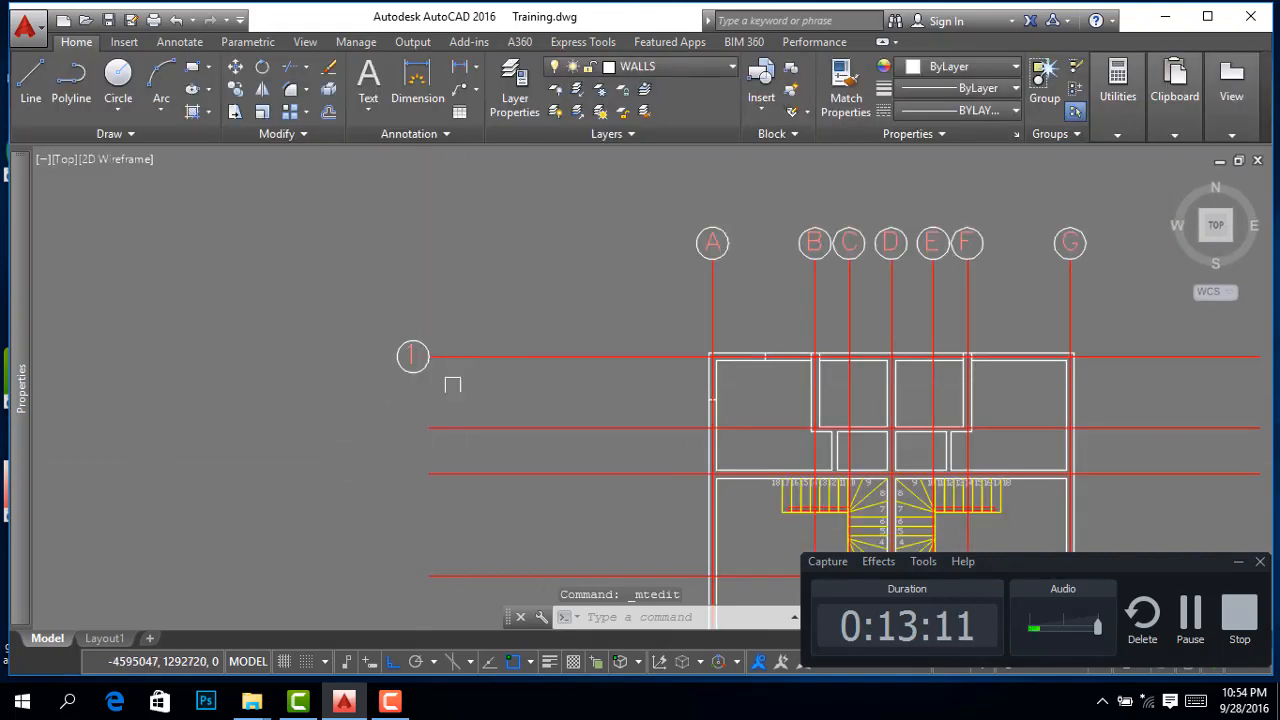
click(400, 317)
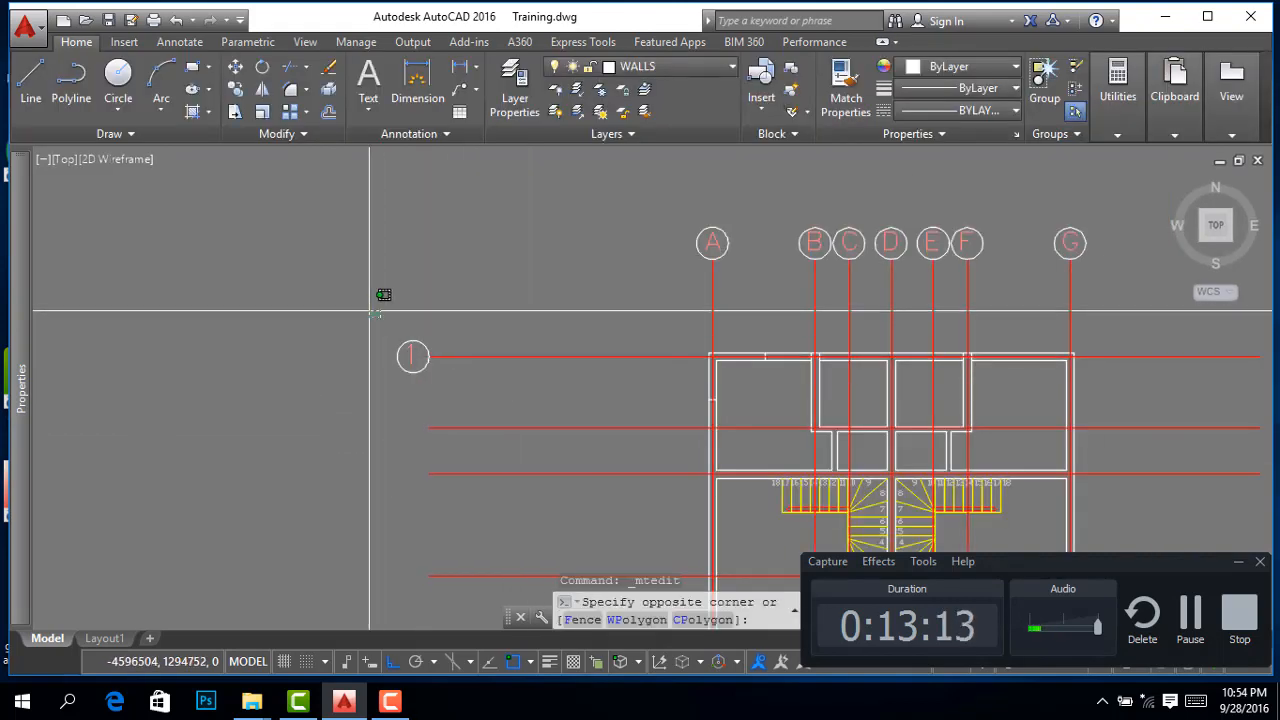
scroll(326, 288, down, 2)
scroll(864, 335, up, 2)
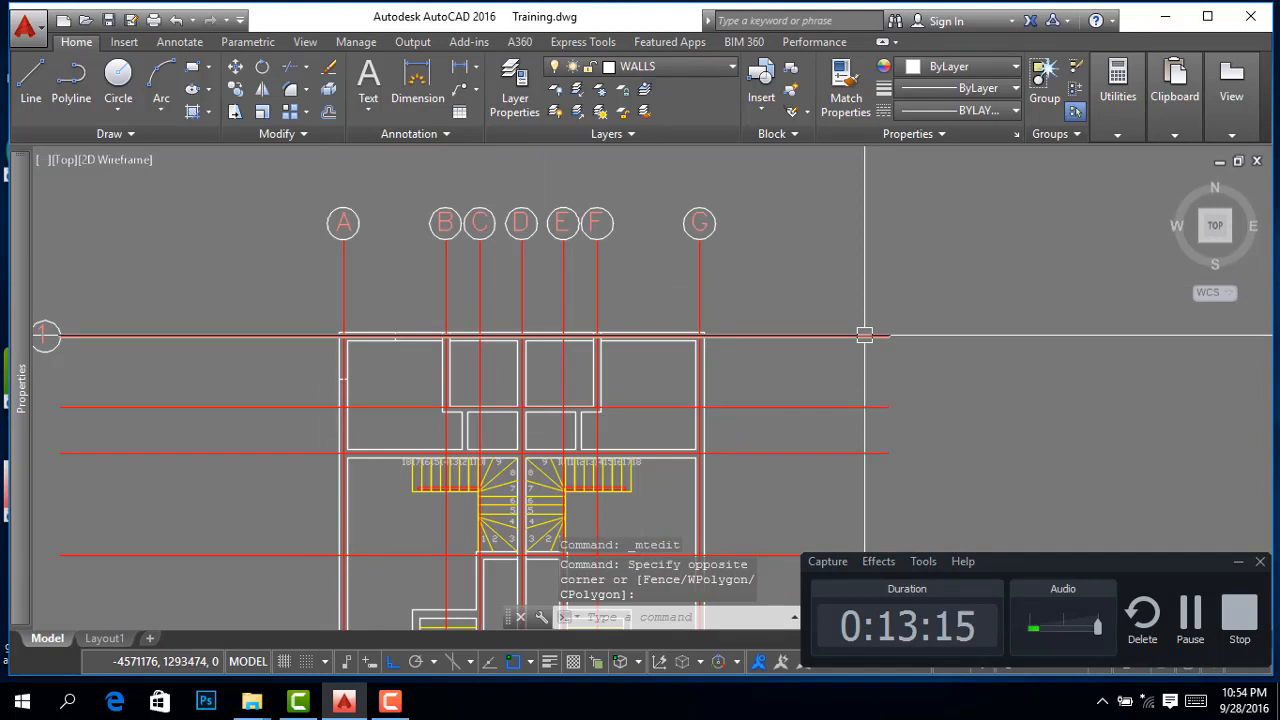
scroll(785, 320, down, 2)
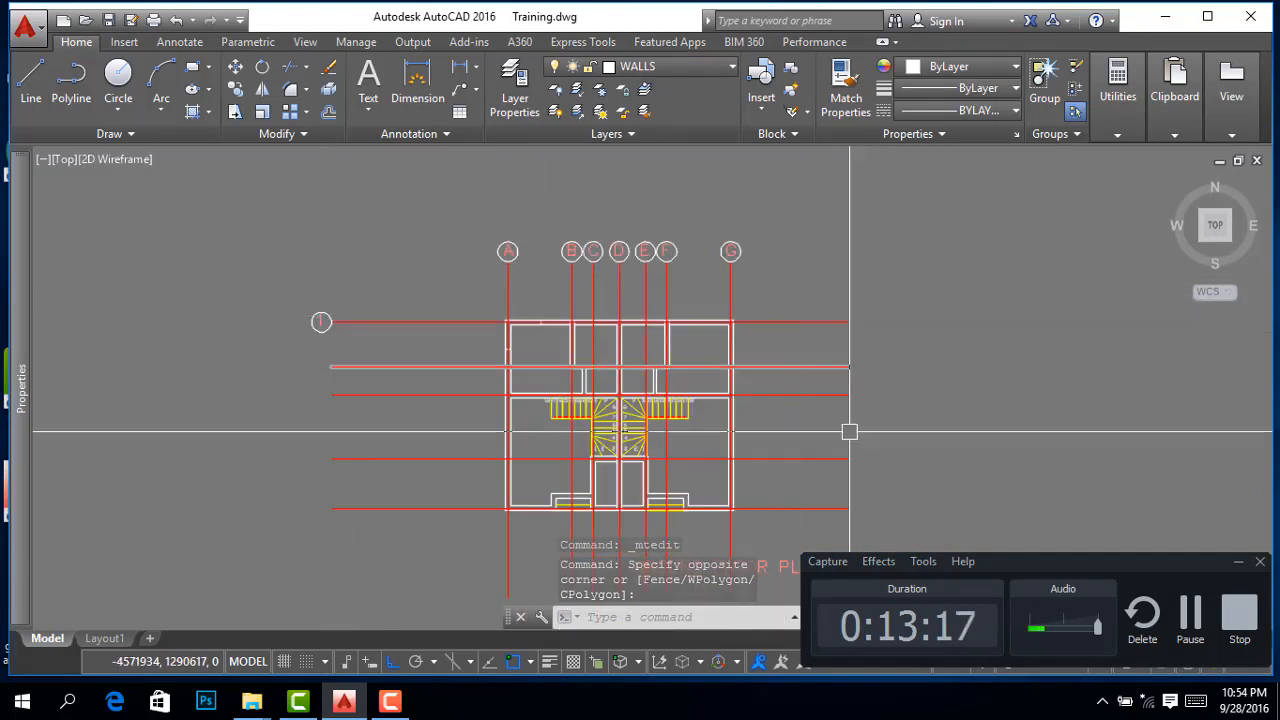
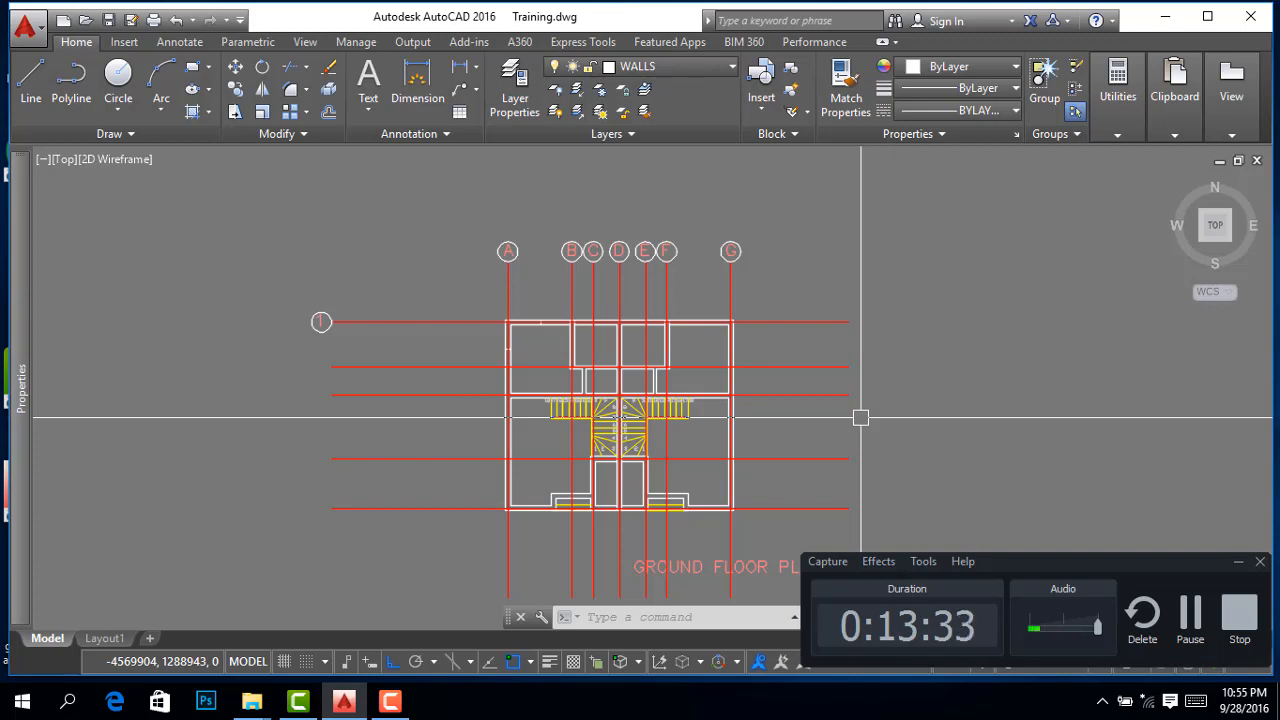
scroll(877, 274, down, 2)
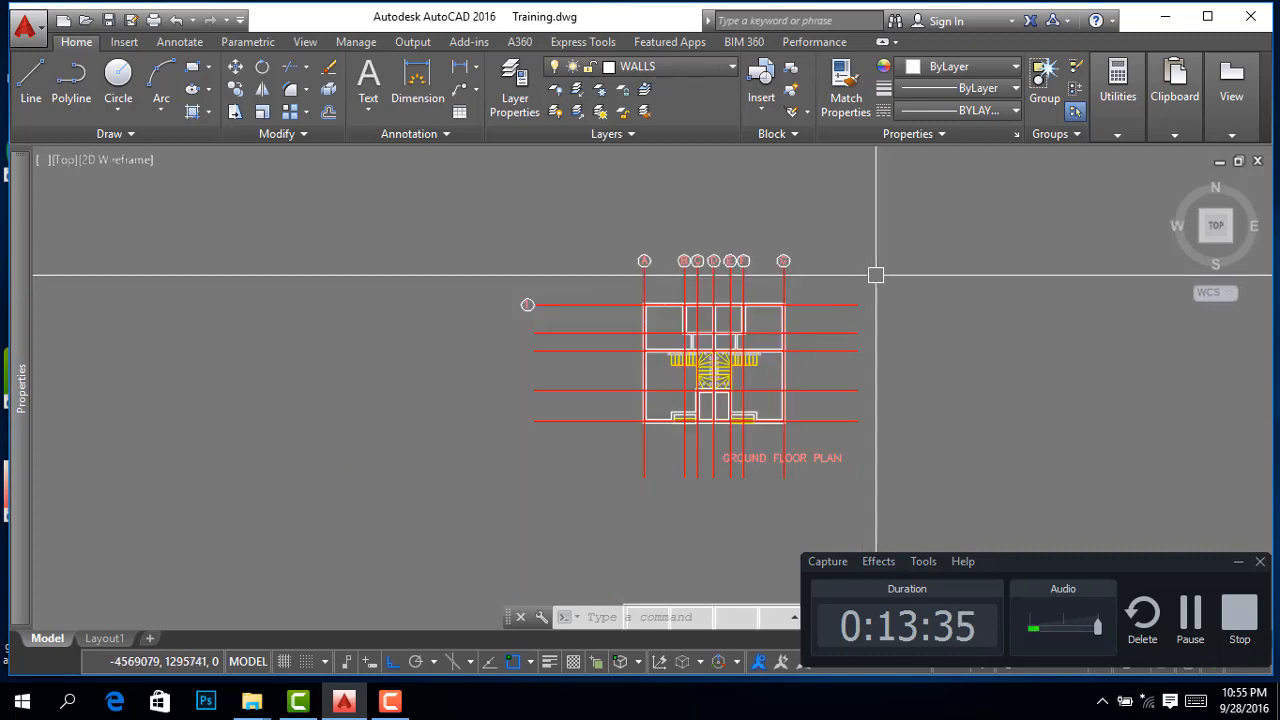
scroll(803, 298, up, 2)
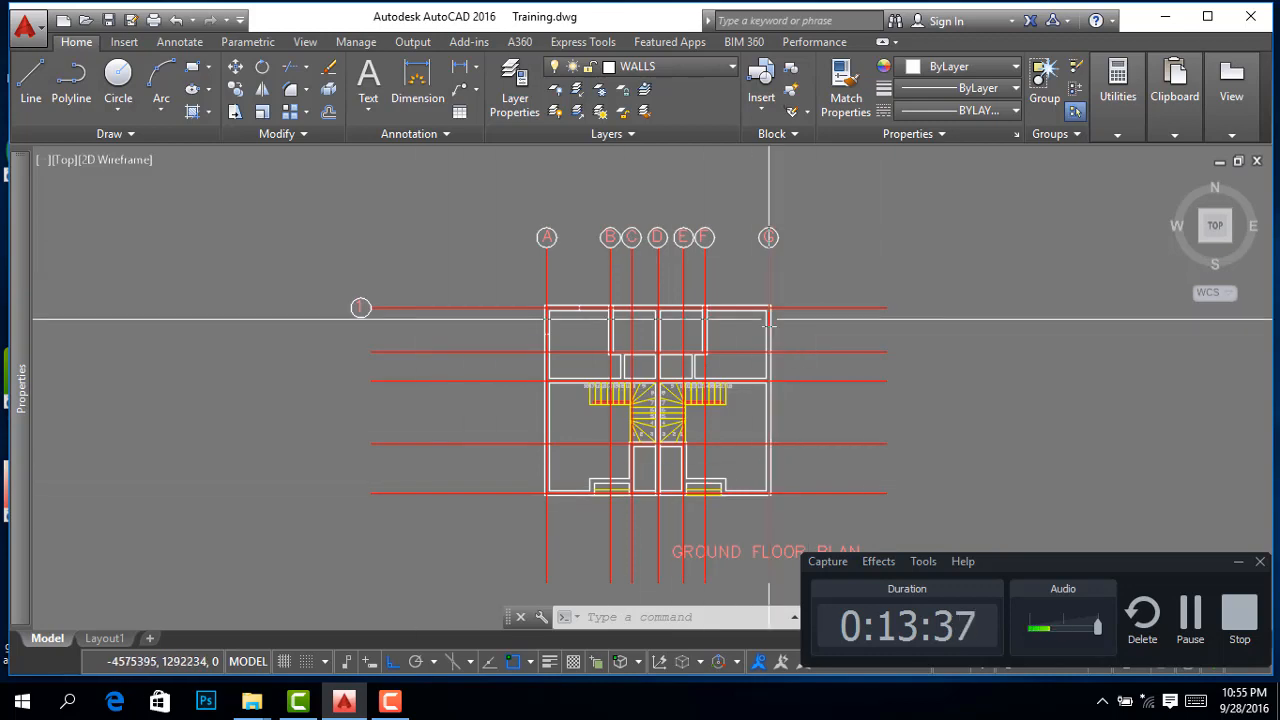
scroll(588, 320, down, 2)
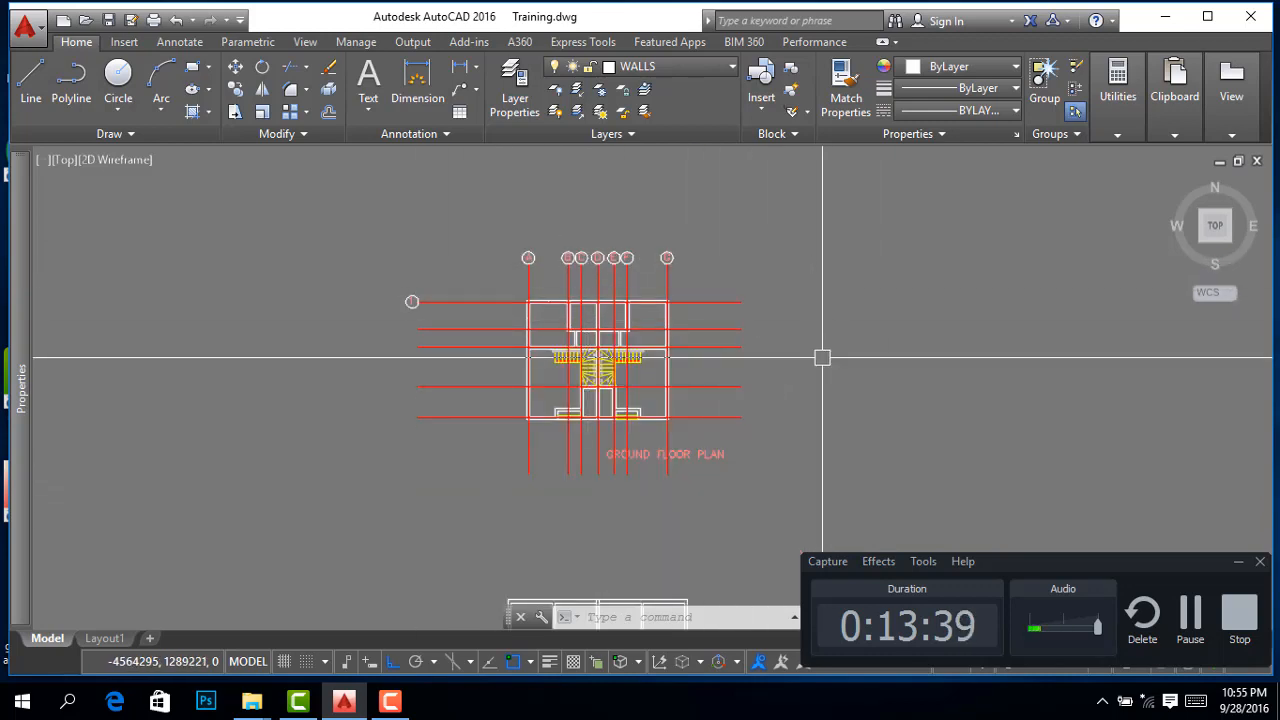
Draw a closed 230 by 230 square polyline in the empty space right of the ground floor plan
text(PLINE Specify start point:)
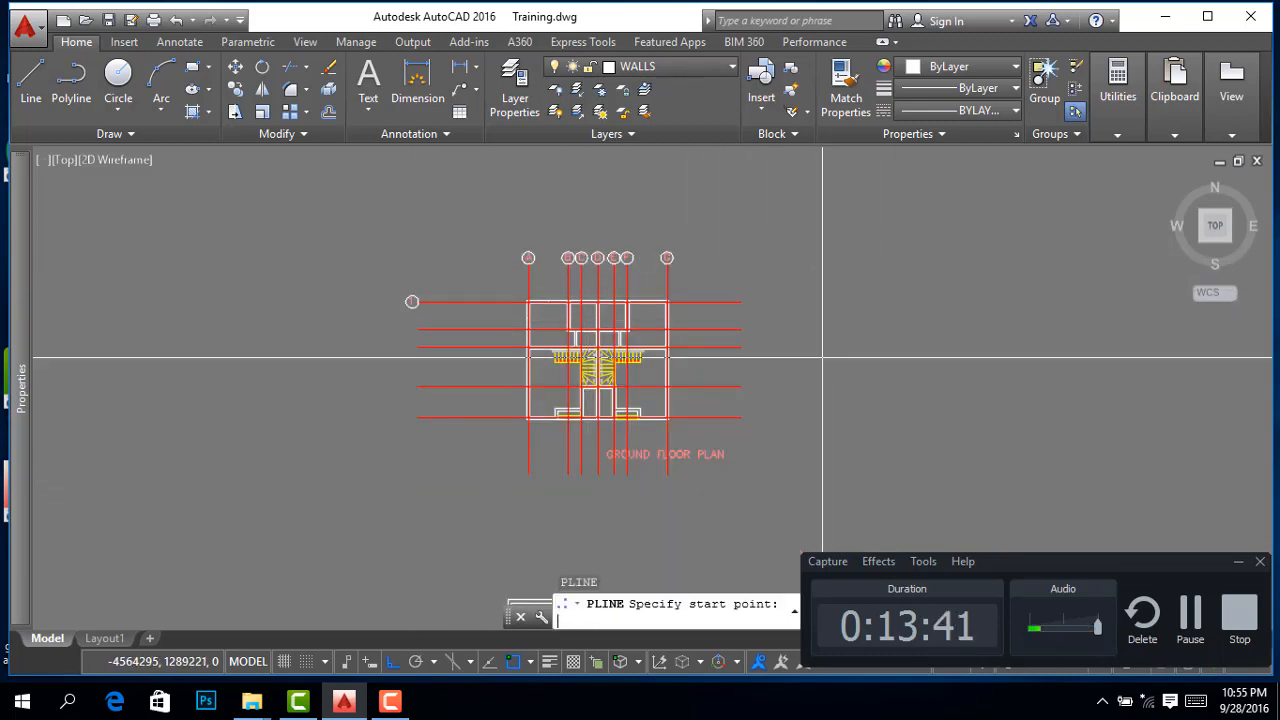
click(852, 342)
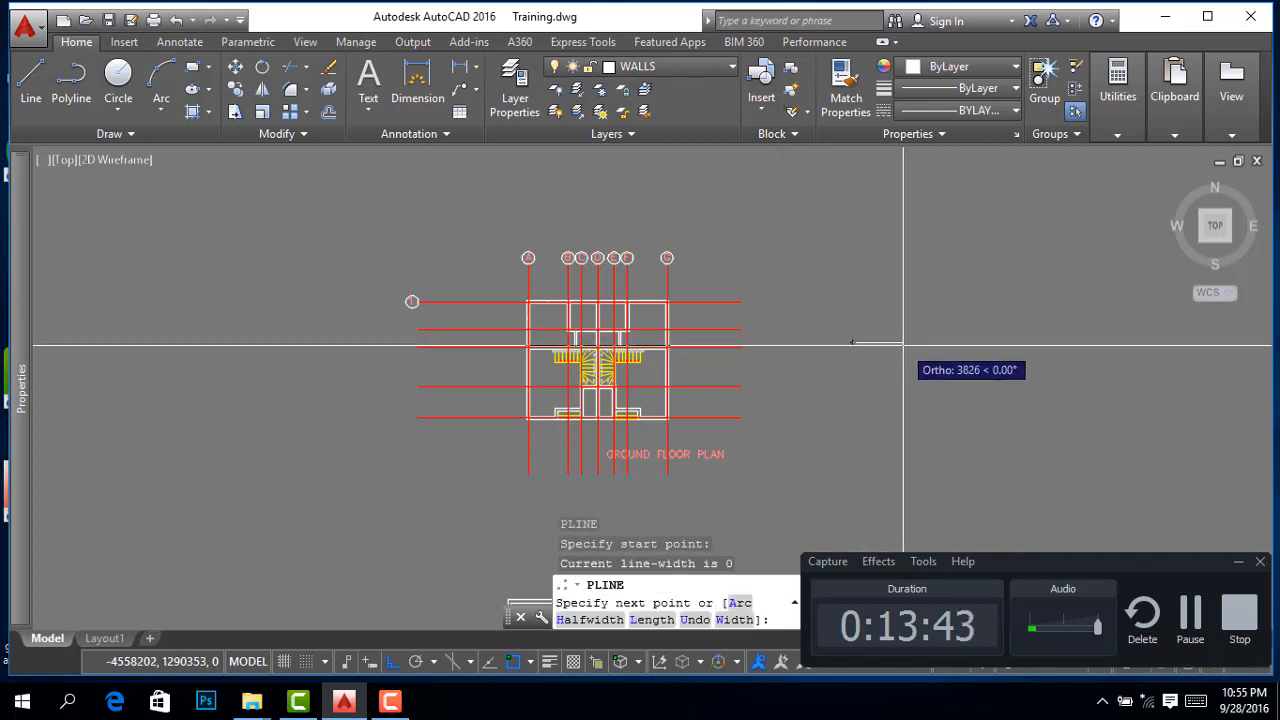
text(230)
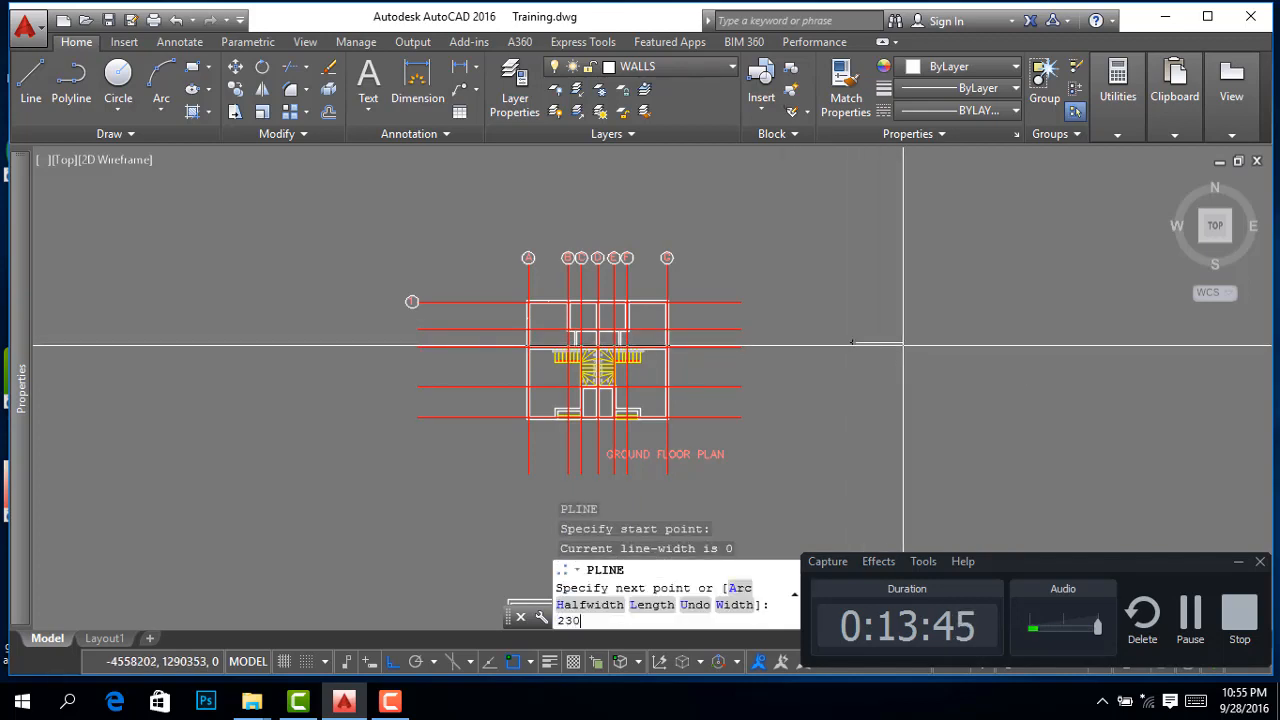
key(Return)
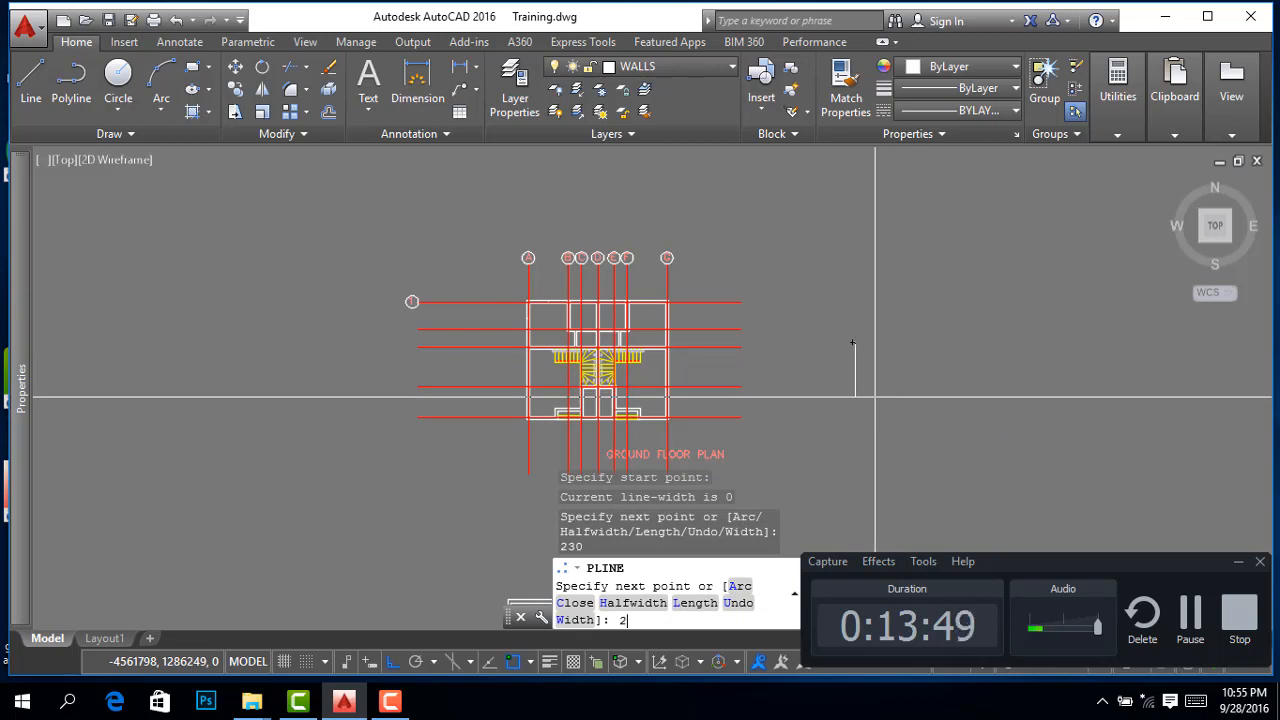
key(Return)
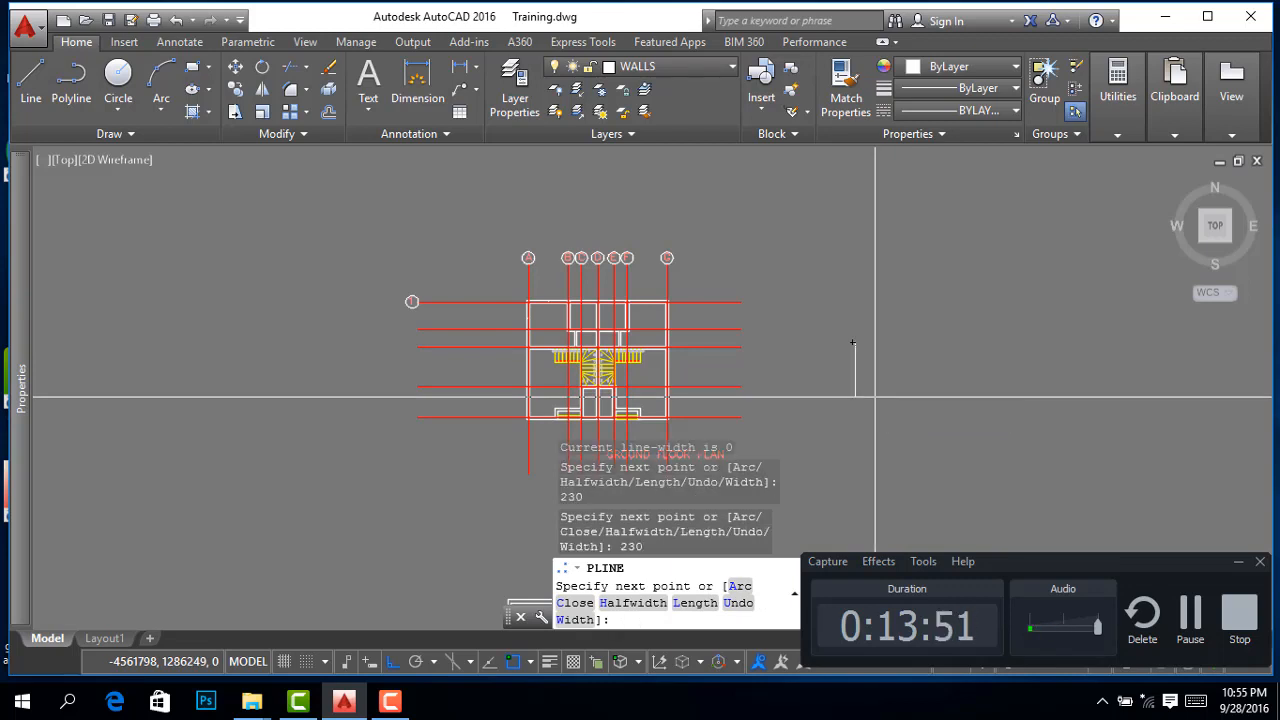
scroll(828, 382, up, 2)
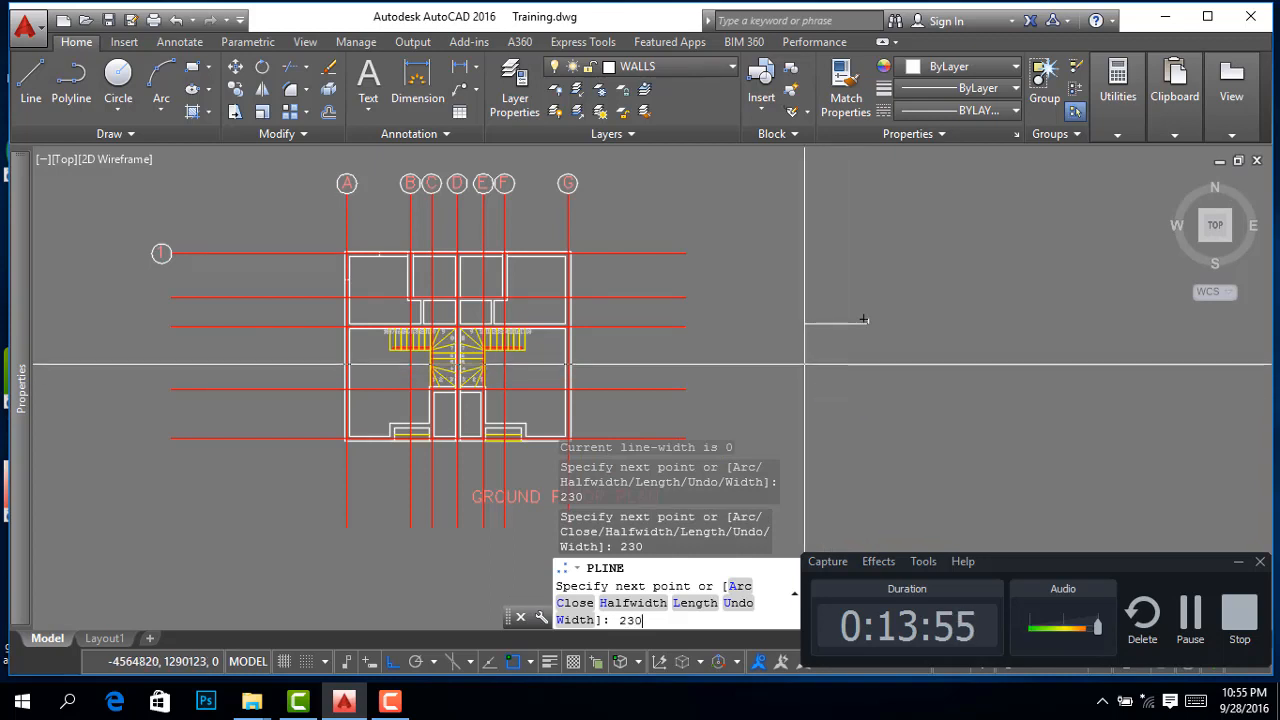
key(Return)
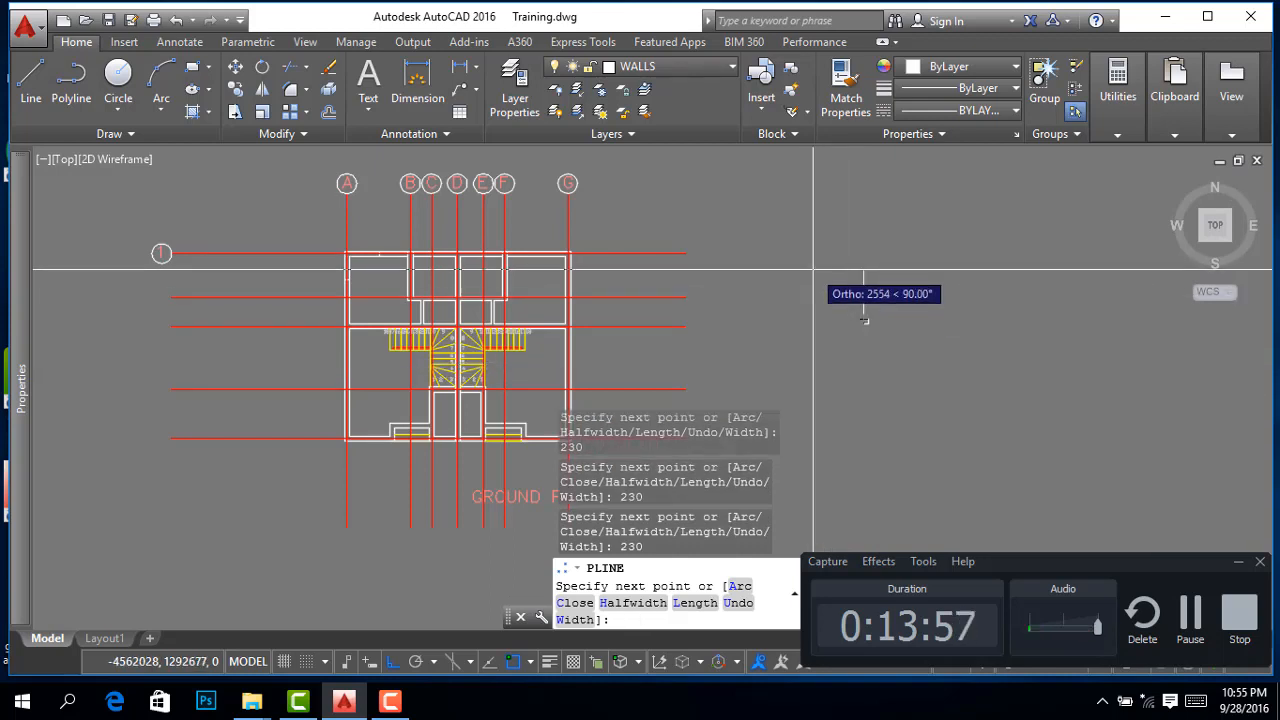
text(C)
key(Return)
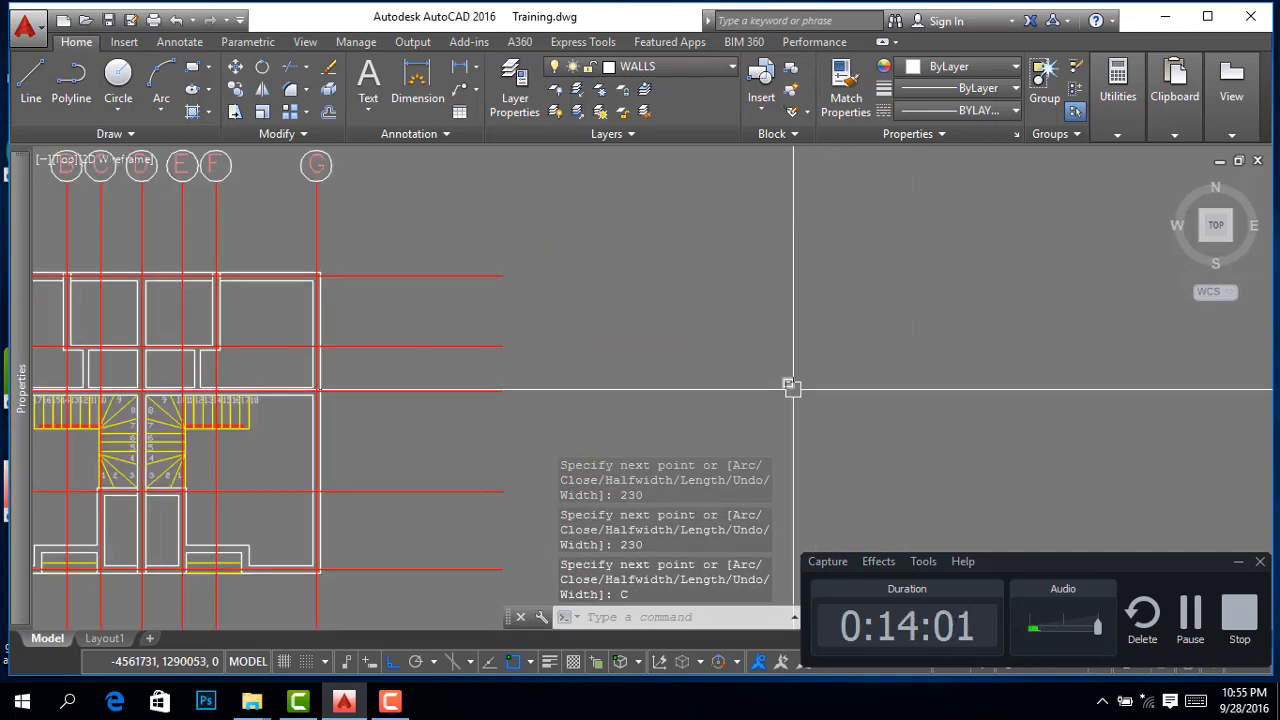
Assign the small square to the COL layer
scroll(783, 386, up, 5)
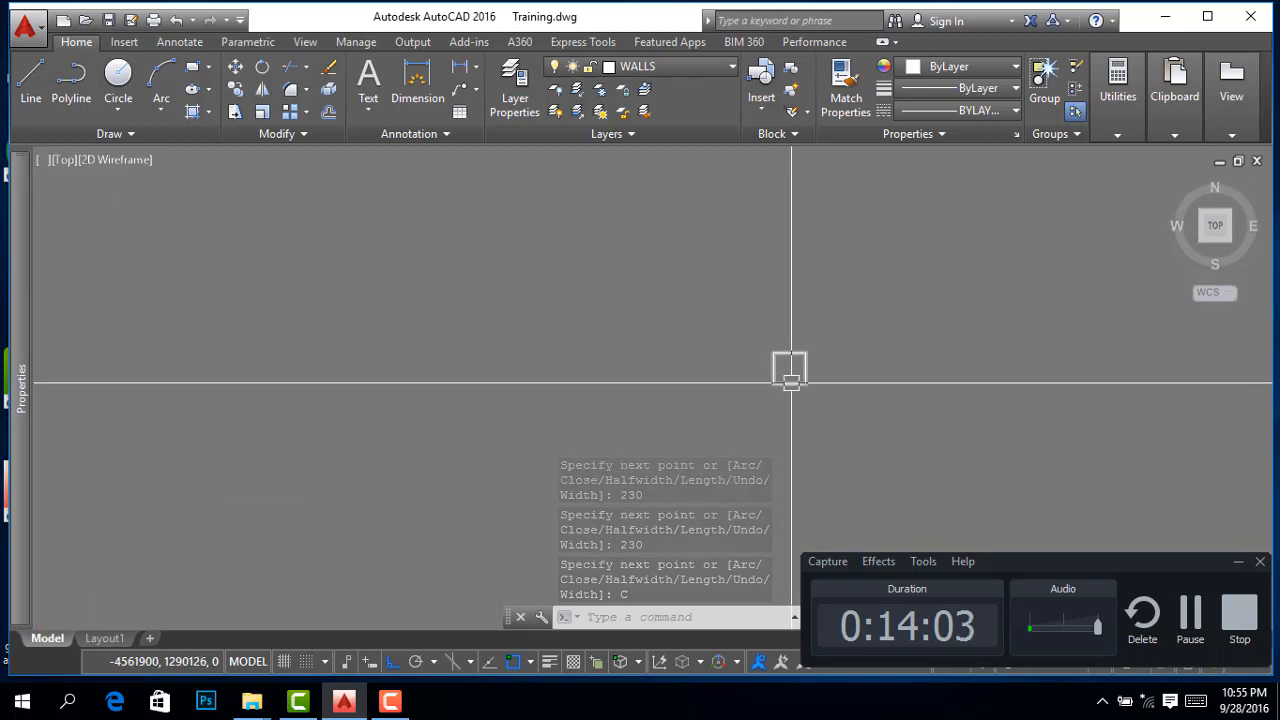
click(790, 385)
scroll(806, 384, up, 2)
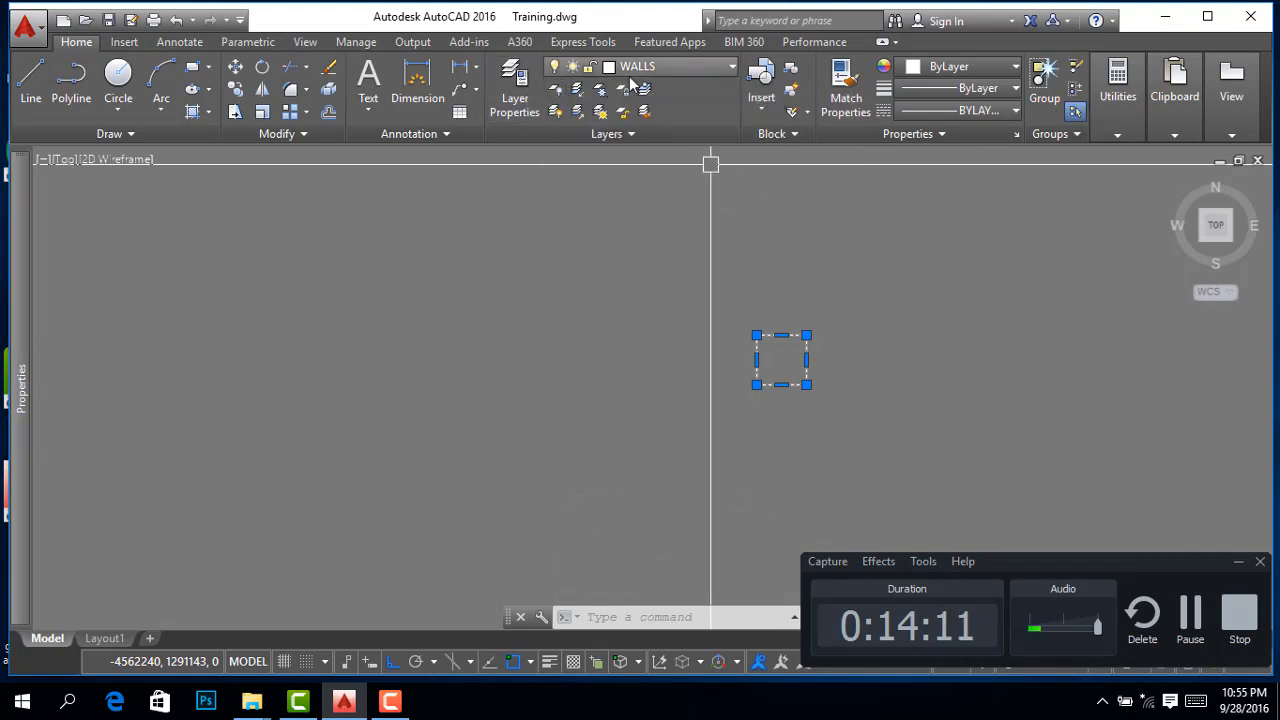
click(686, 71)
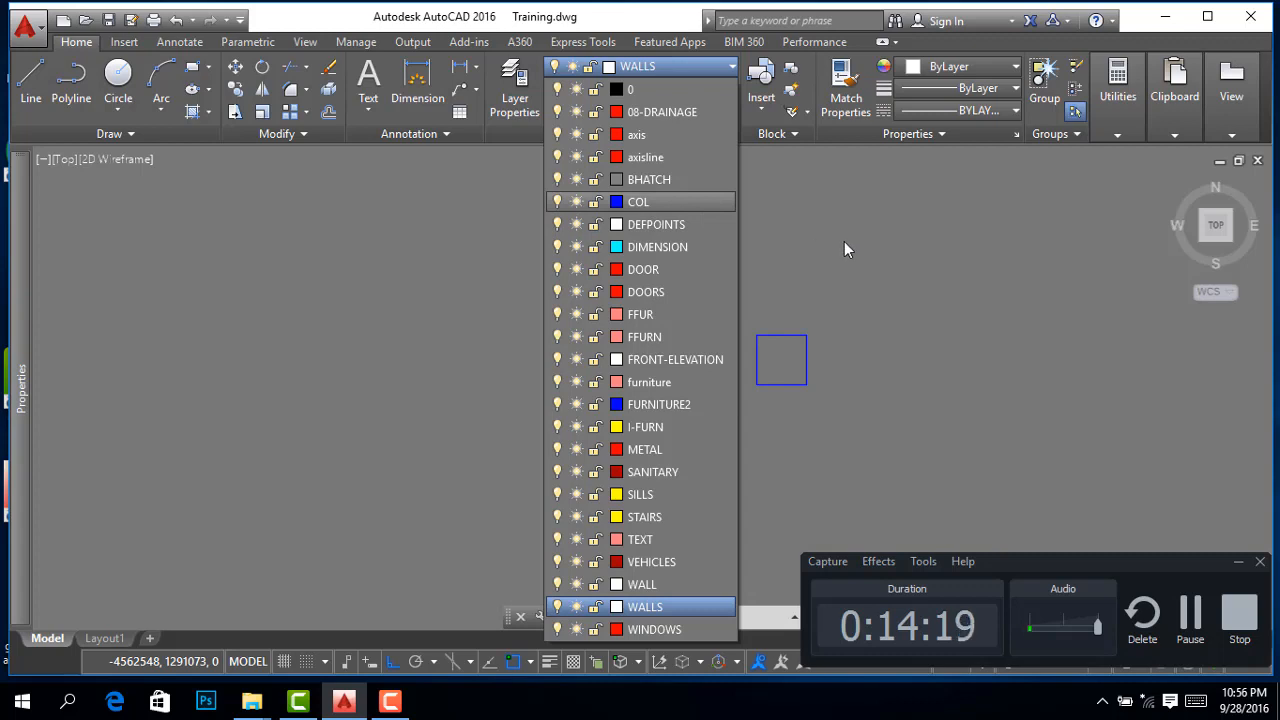
click(911, 278)
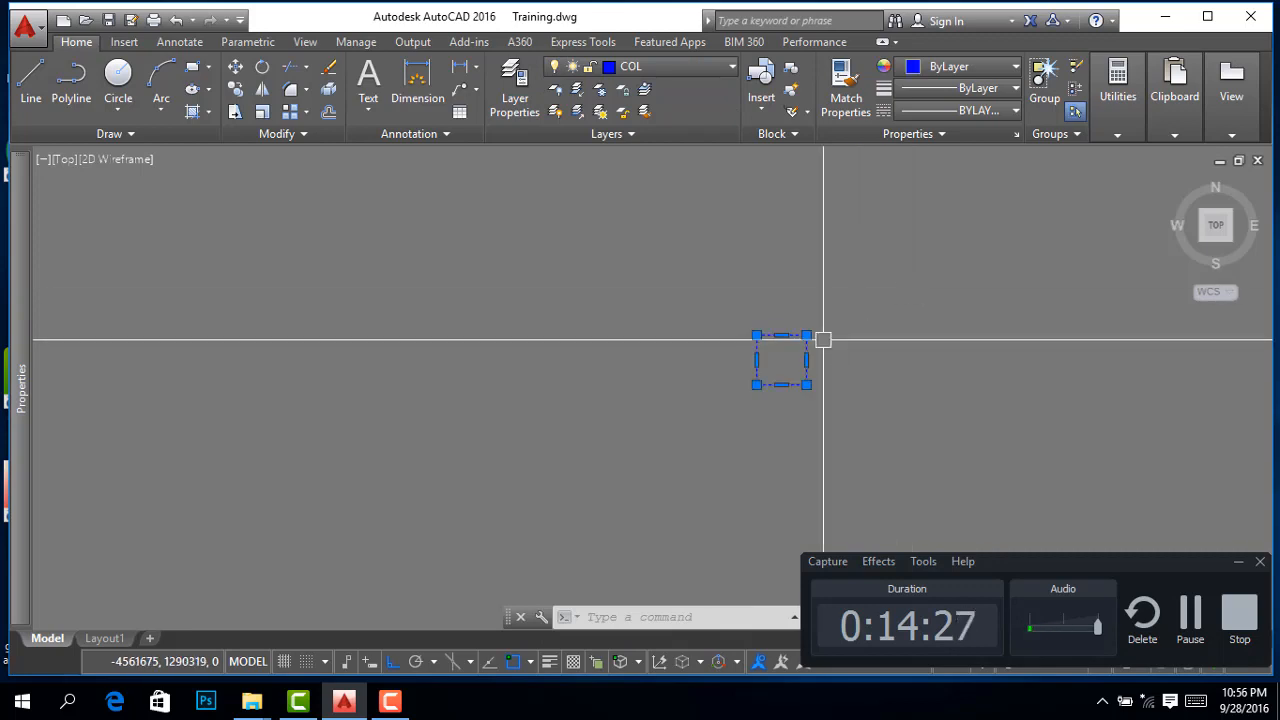
Move the square by its lower-right corner into the wall junction where axis D meets horizontal axis 1
scroll(825, 280, down, 3)
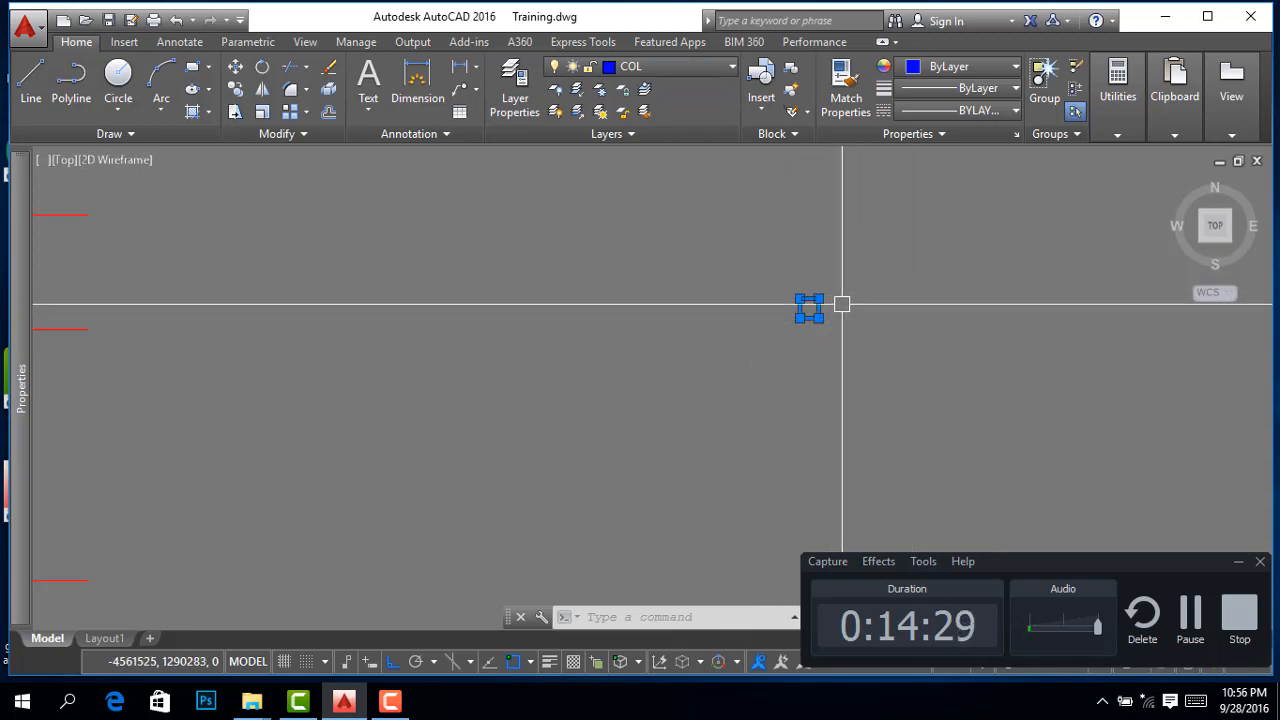
right_click(841, 300)
click(889, 361)
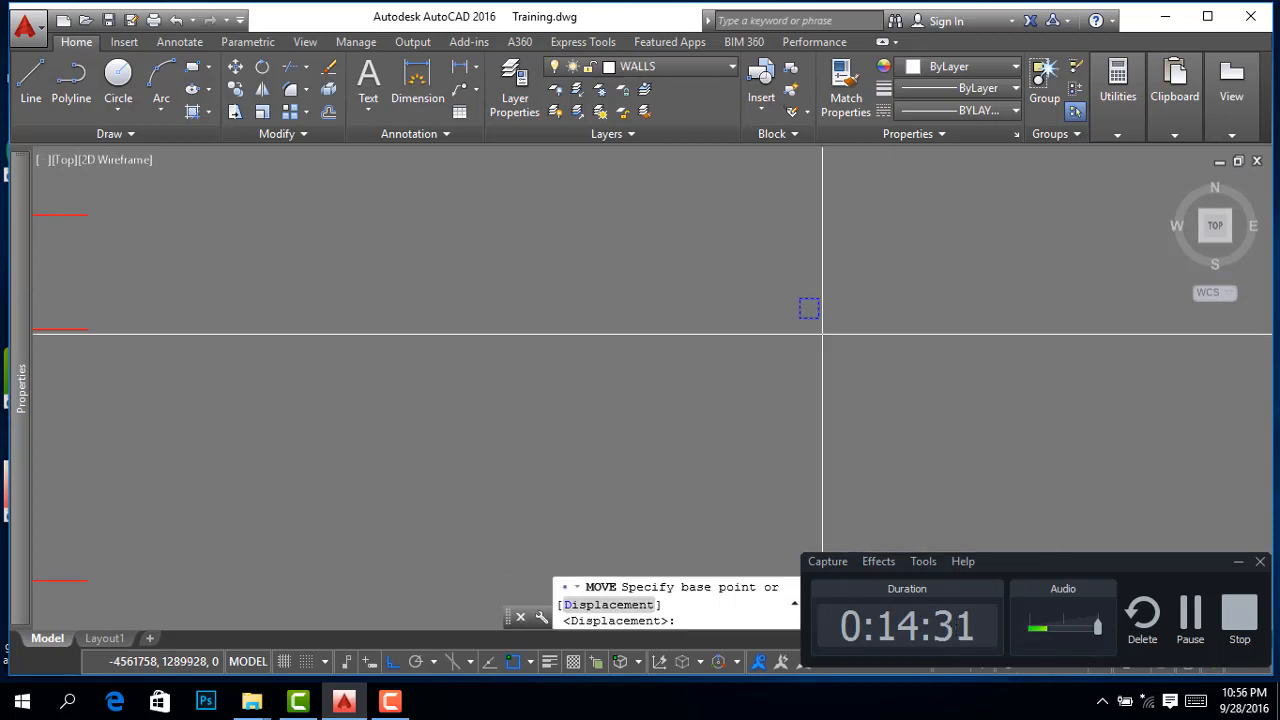
scroll(810, 315, up, 3)
click(821, 322)
scroll(843, 313, down, 2)
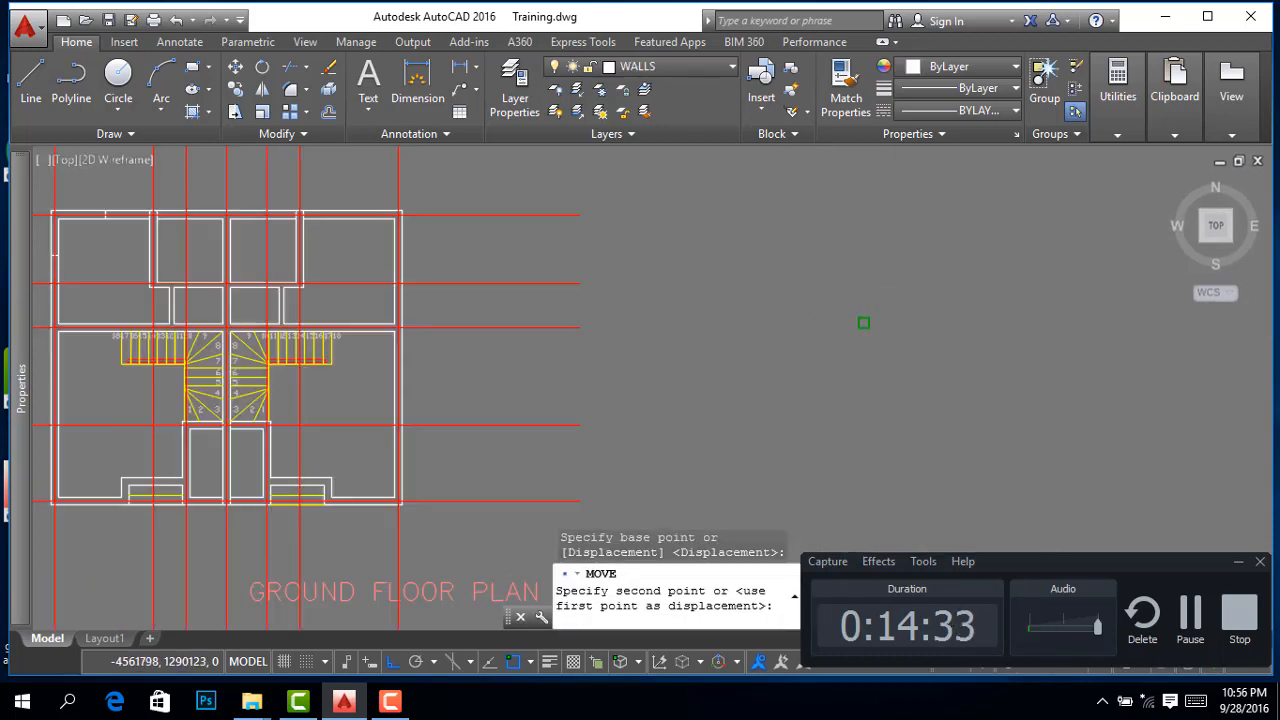
scroll(571, 251, down, 1)
scroll(474, 228, up, 2)
scroll(474, 228, up, 2)
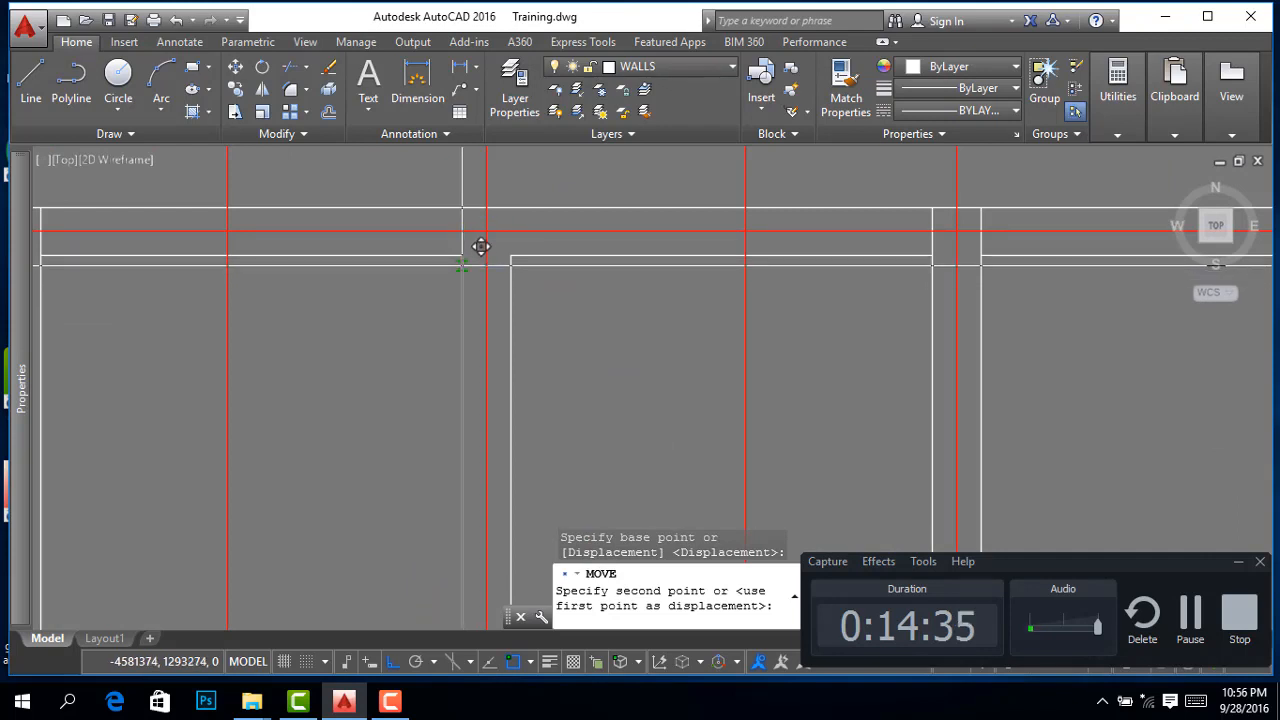
click(466, 252)
scroll(545, 280, down, 3)
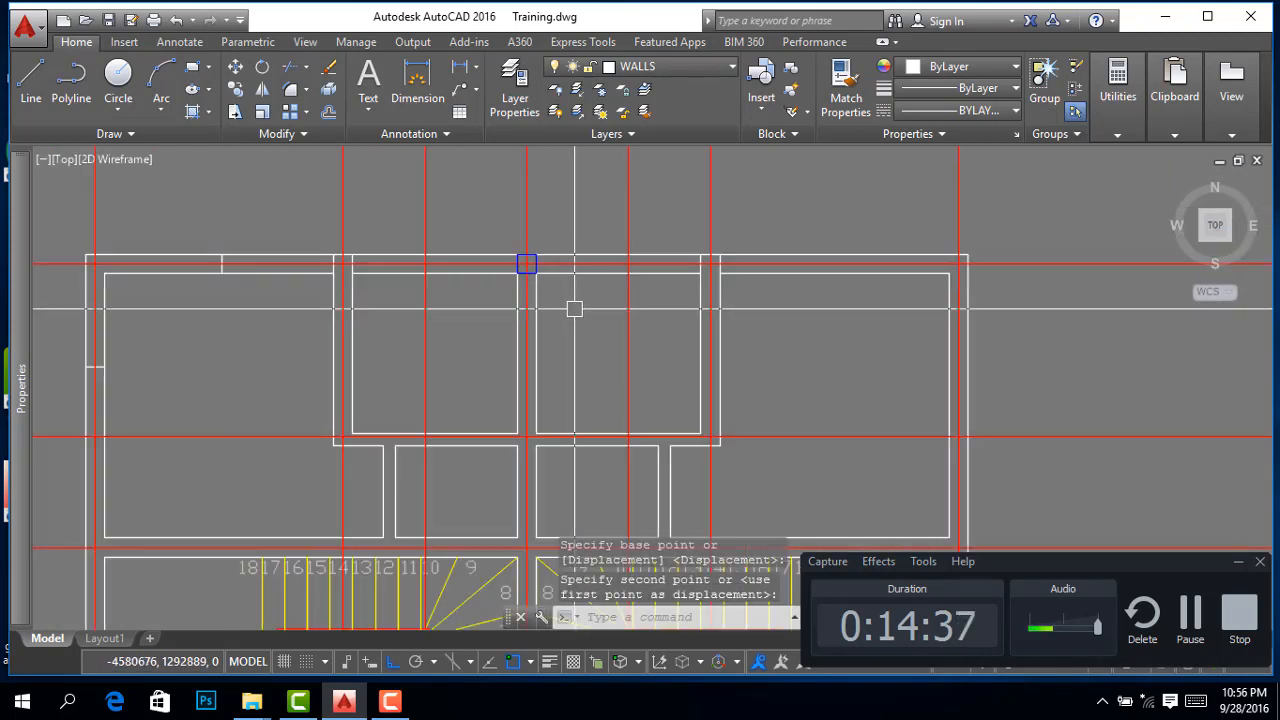
scroll(563, 294, down, 2)
scroll(557, 286, up, 2)
scroll(560, 288, down, 2)
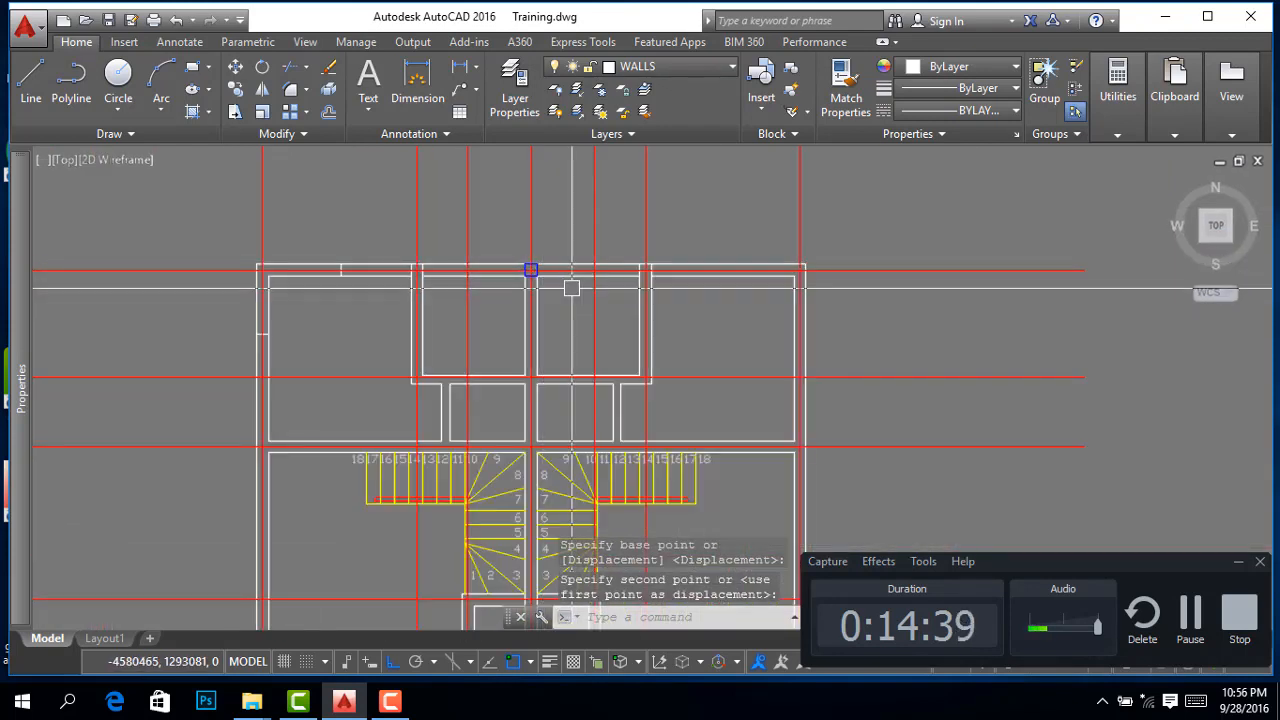
scroll(535, 272, up, 2)
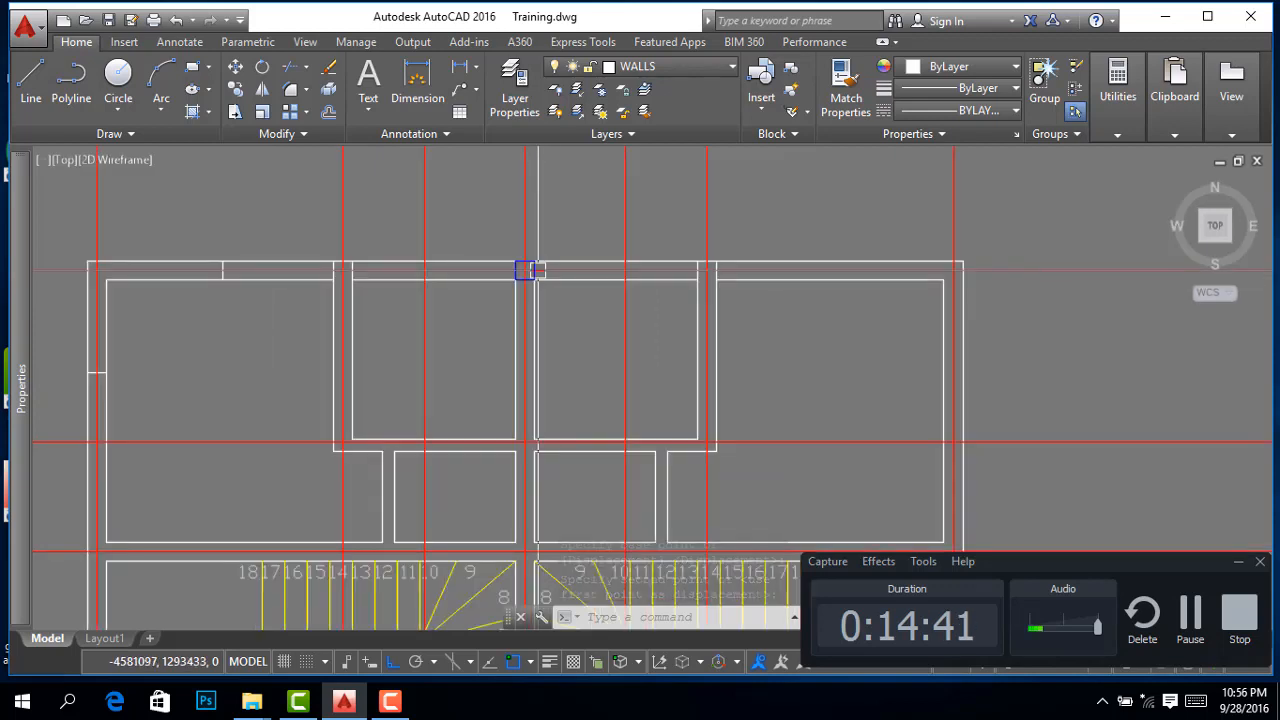
scroll(538, 268, down, 2)
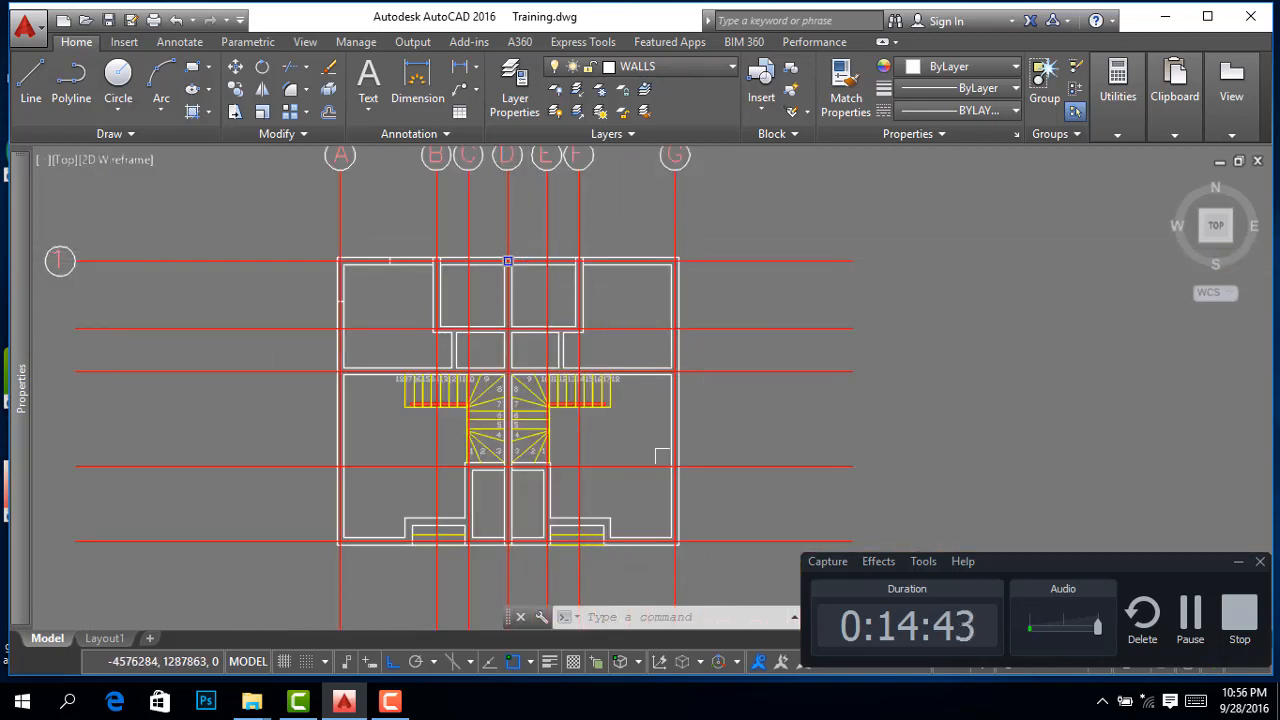
scroll(454, 277, down, 3)
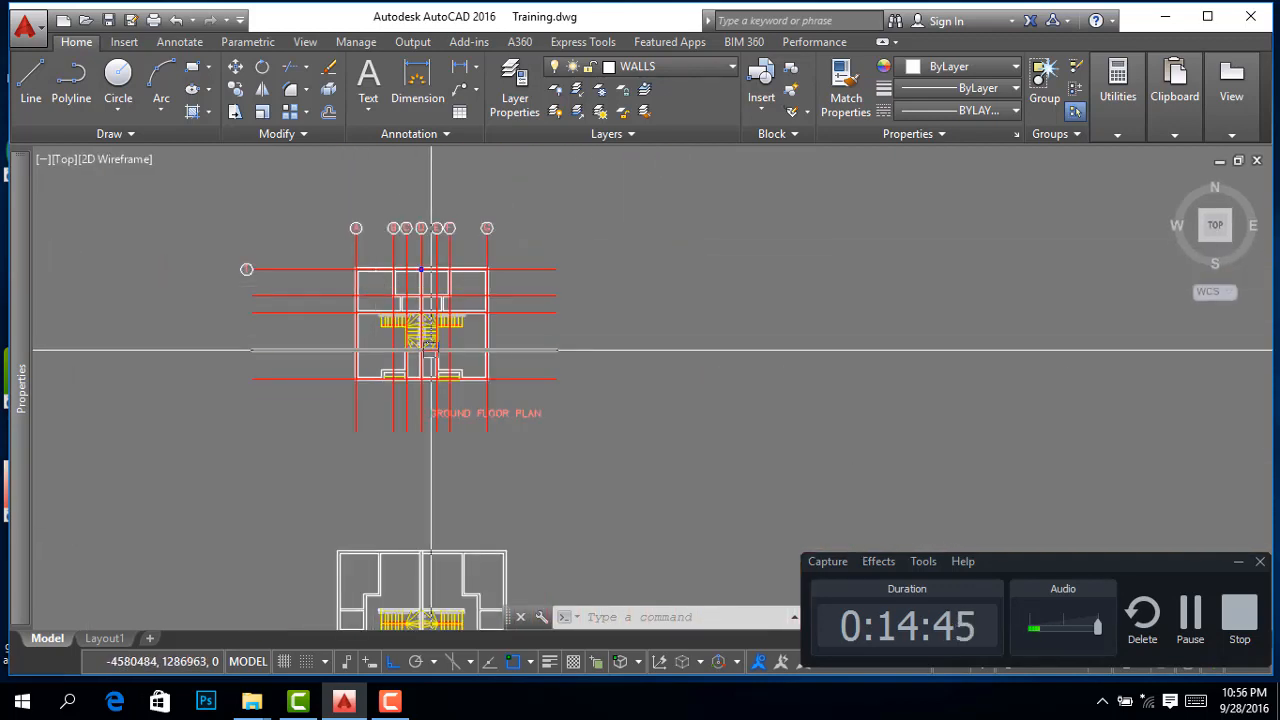
scroll(386, 423, down, 4)
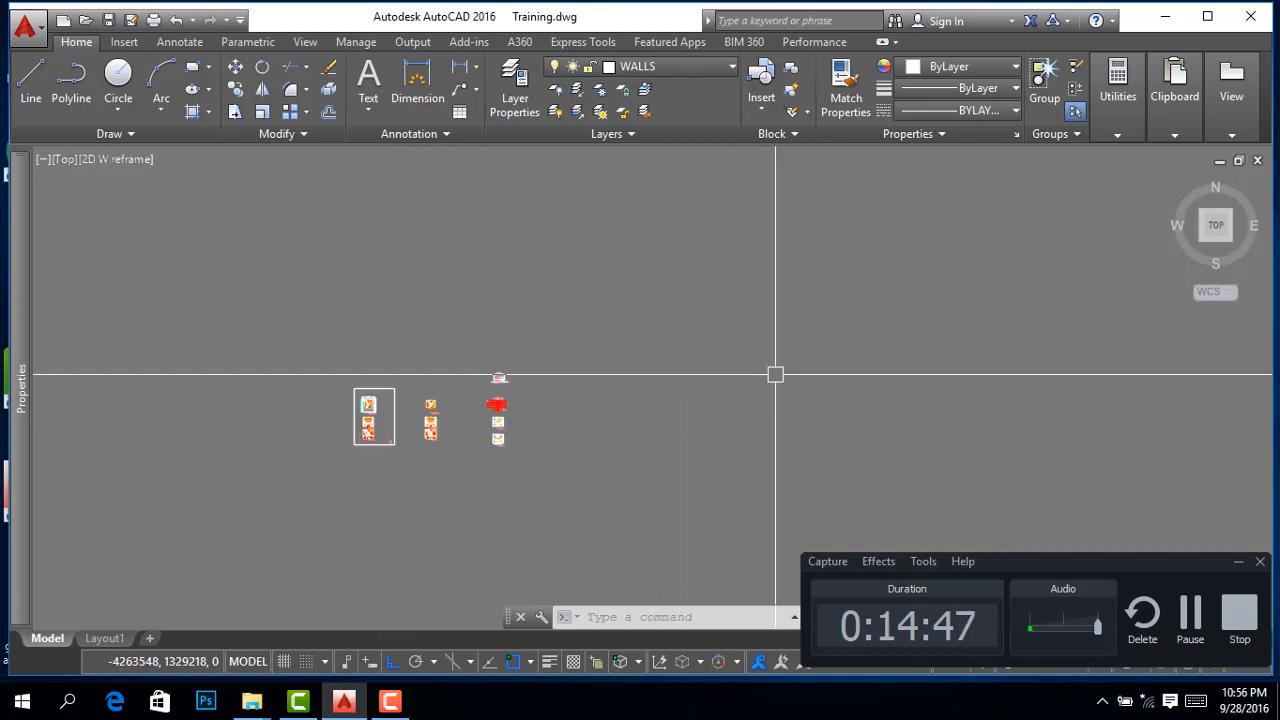
scroll(700, 375, down, 2)
scroll(880, 375, down, 2)
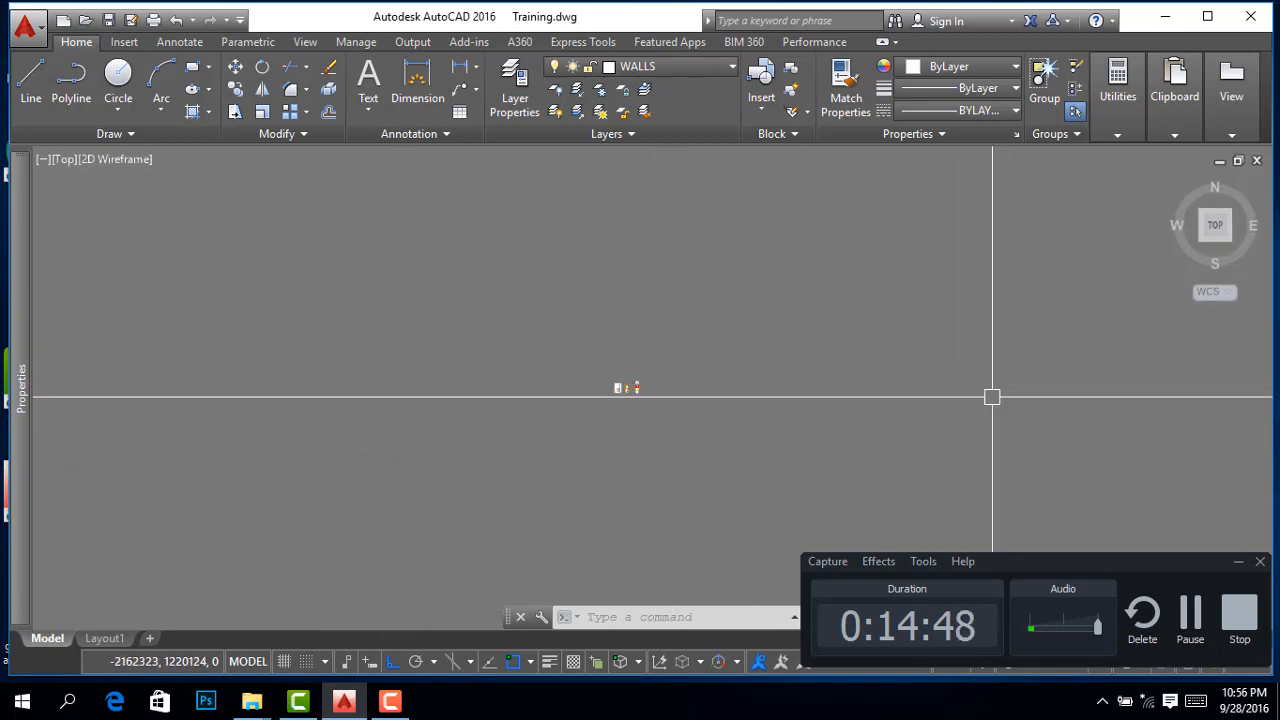
middle_click(610, 404)
middle_click(610, 404)
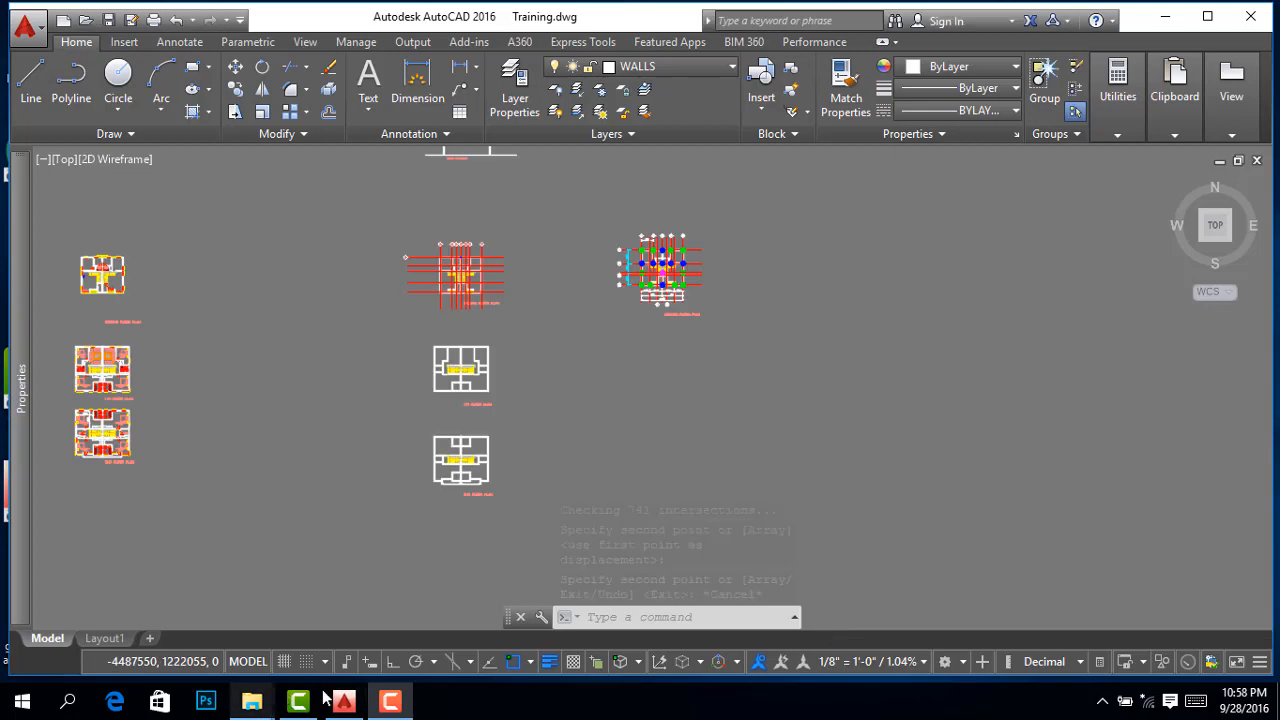
click(395, 706)
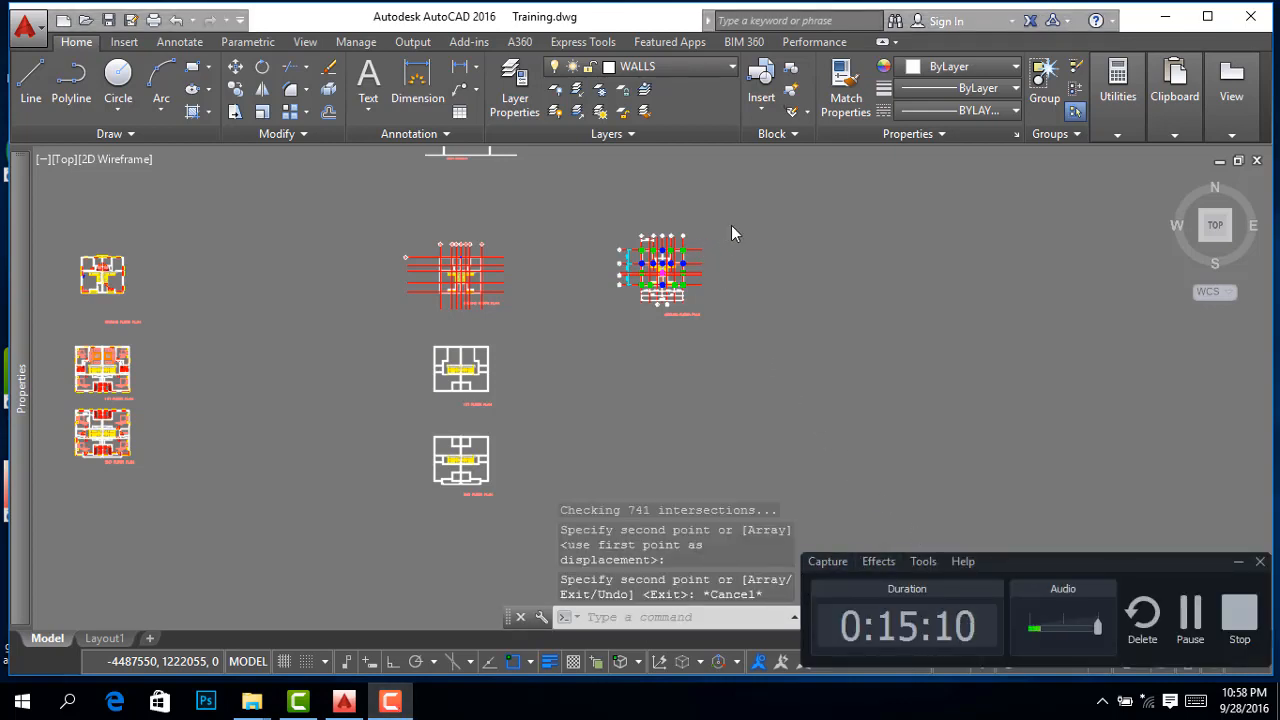
Examine the columns, axis markers and dimensions on the completed ground floor plan with the coloured columns
scroll(728, 243, up, 6)
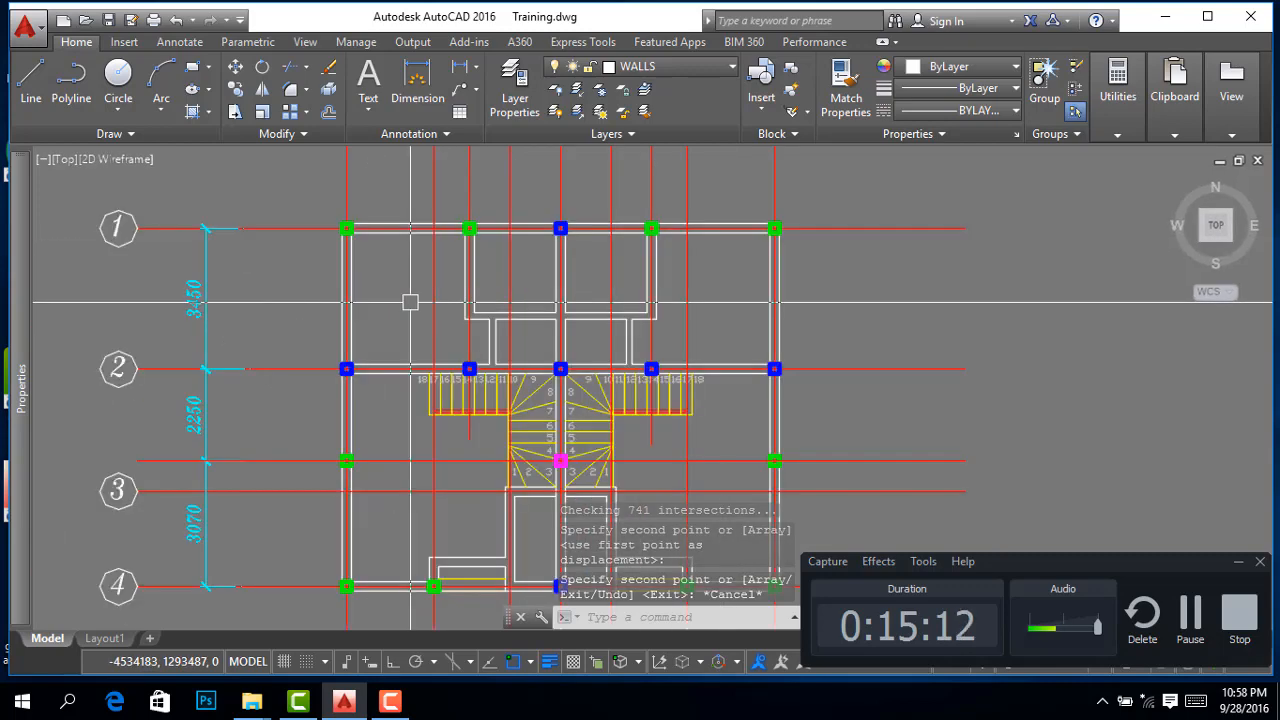
scroll(432, 270, down, 3)
scroll(432, 270, down, 2)
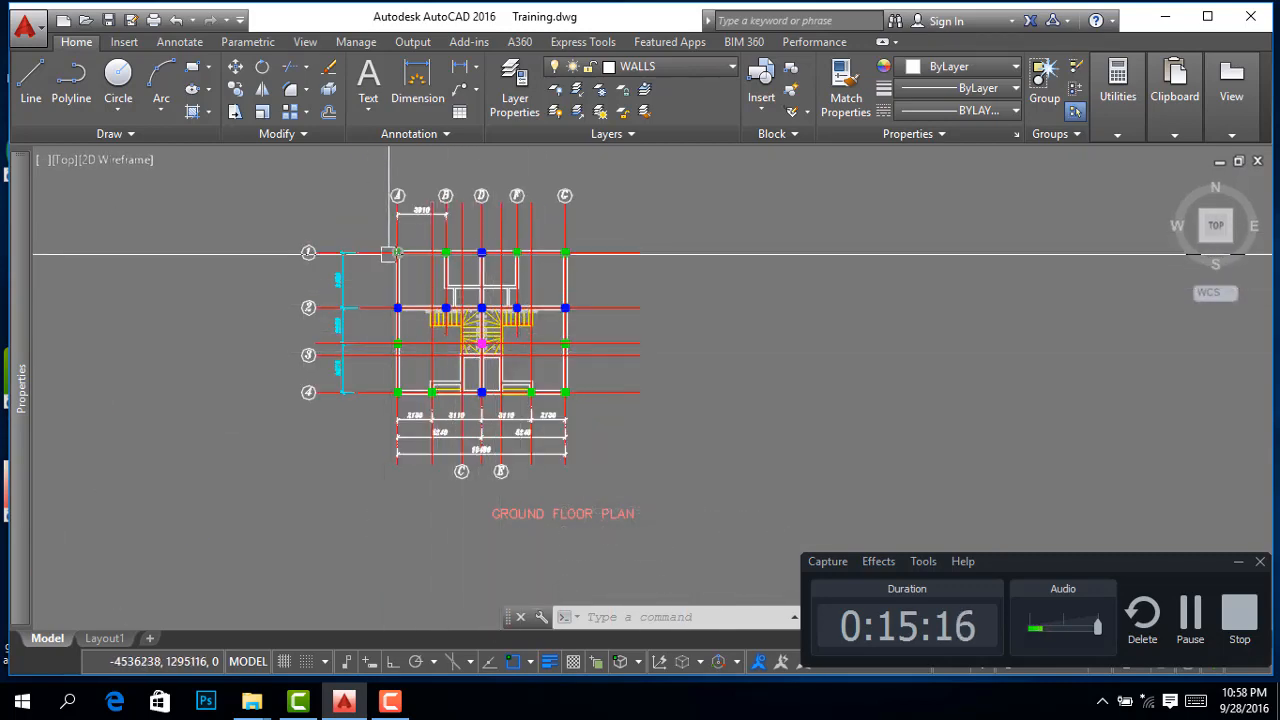
scroll(418, 191, up, 4)
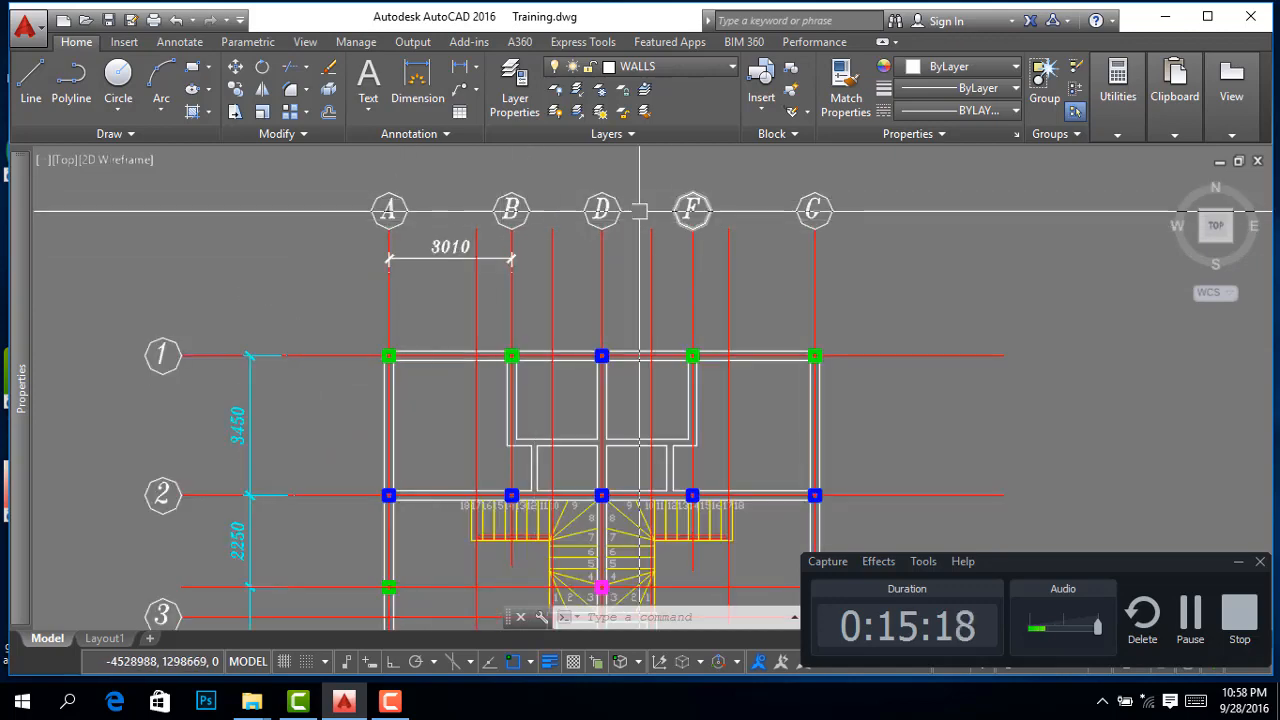
scroll(600, 206, down, 3)
scroll(526, 449, up, 5)
scroll(526, 449, down, 5)
scroll(560, 465, up, 5)
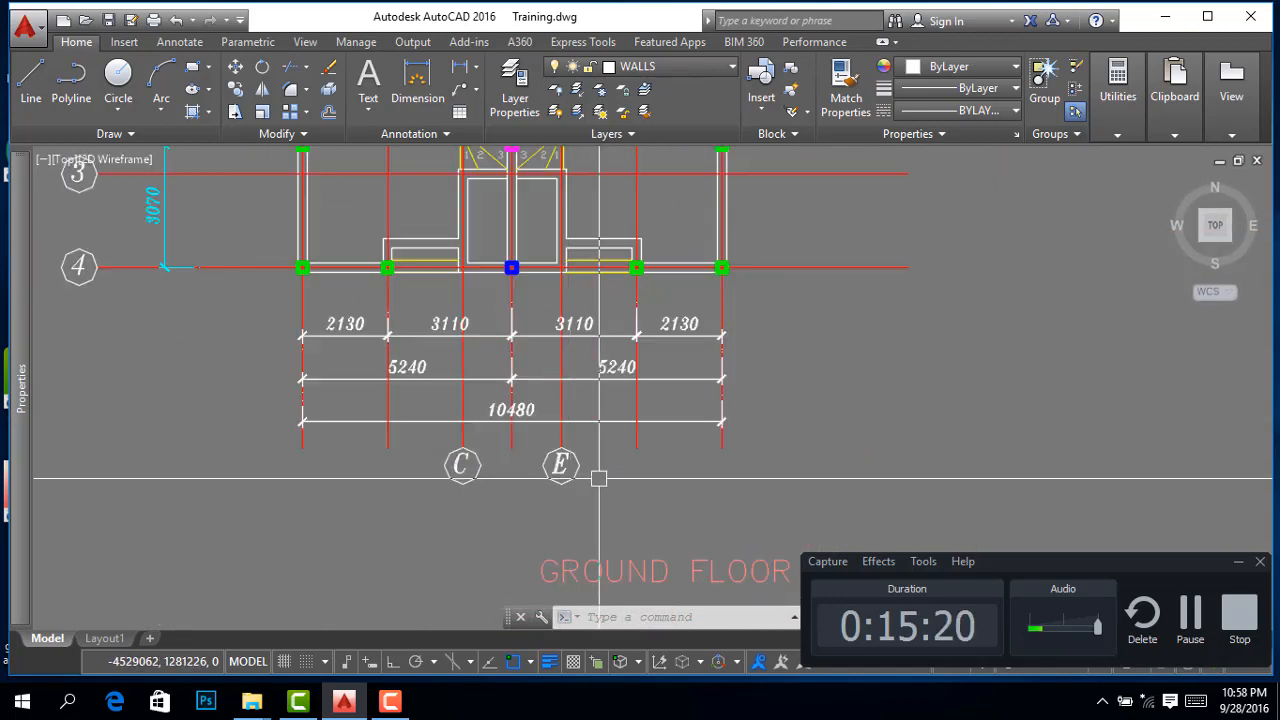
scroll(560, 470, down, 6)
scroll(589, 251, up, 4)
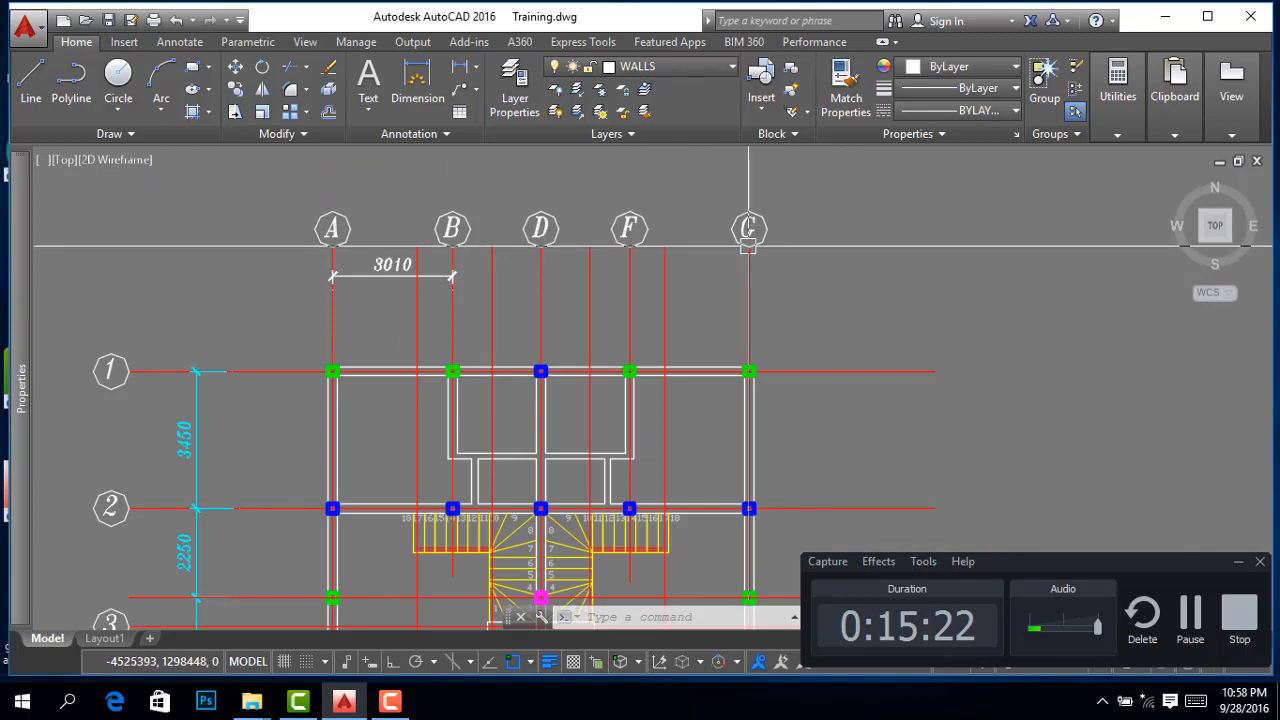
scroll(267, 426, down, 4)
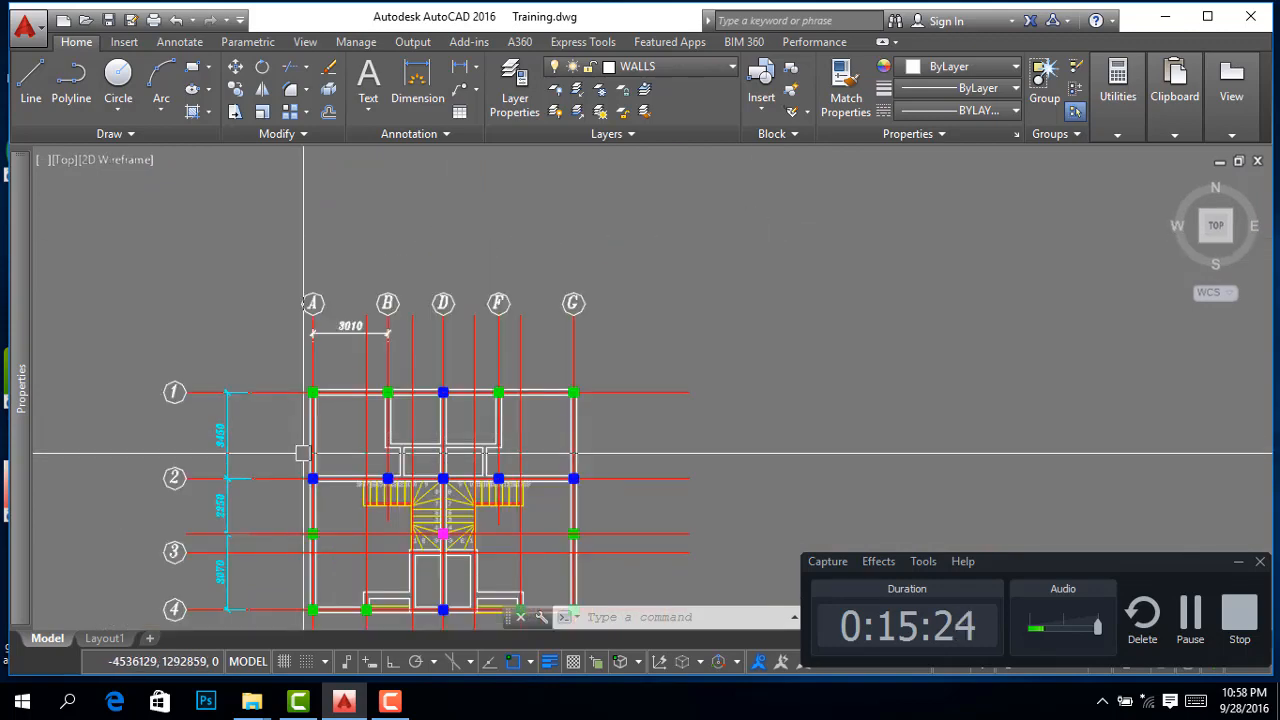
scroll(200, 422, up, 2)
scroll(200, 422, up, 4)
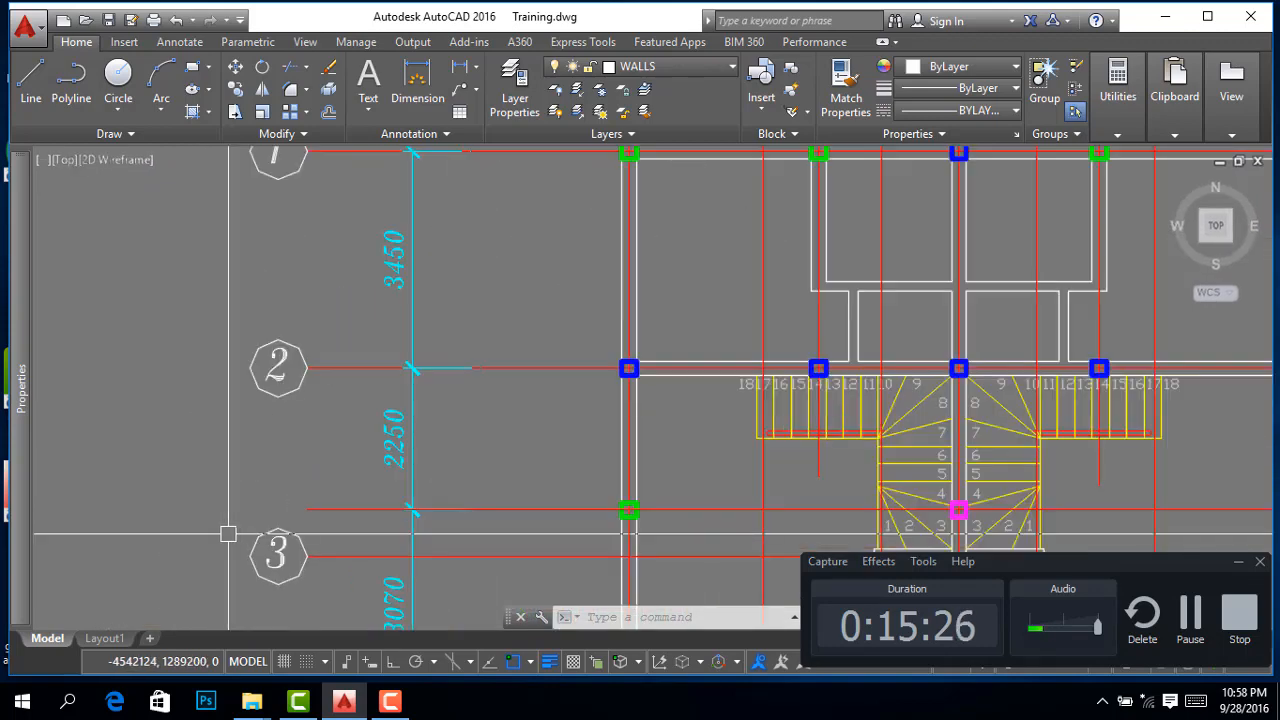
scroll(266, 343, down, 4)
scroll(296, 490, up, 4)
scroll(296, 477, down, 4)
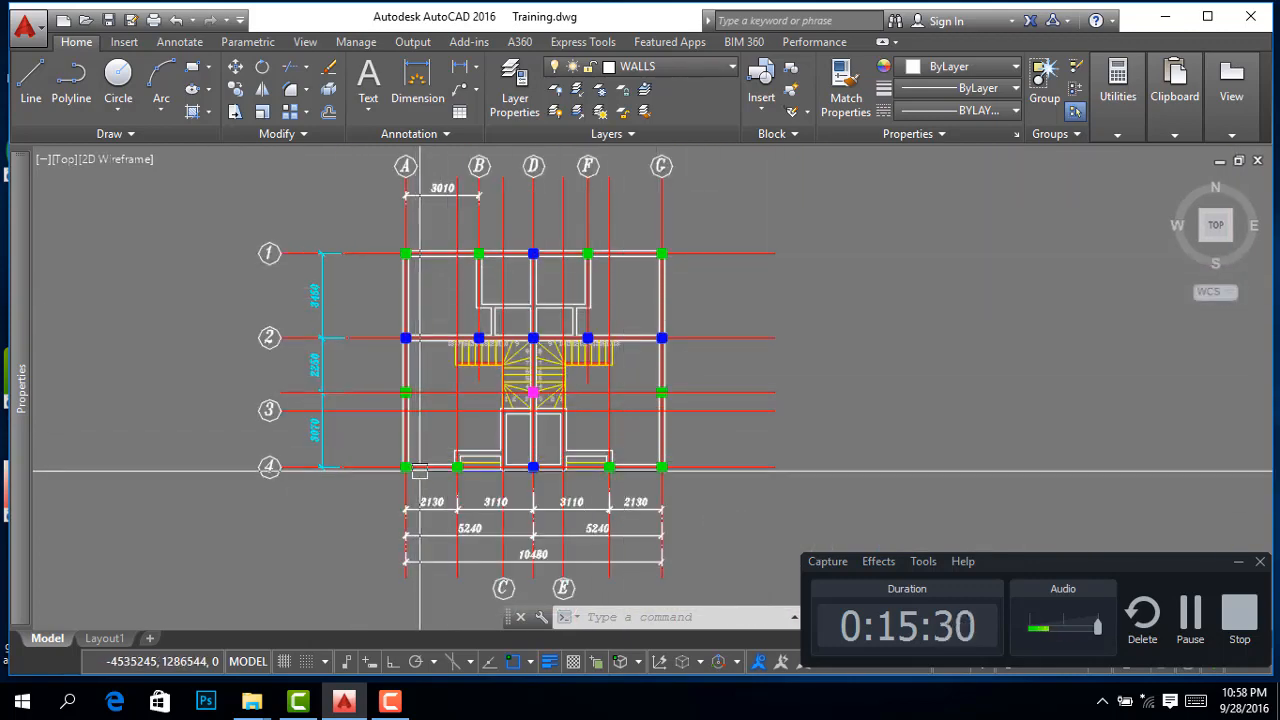
scroll(445, 280, down, 3)
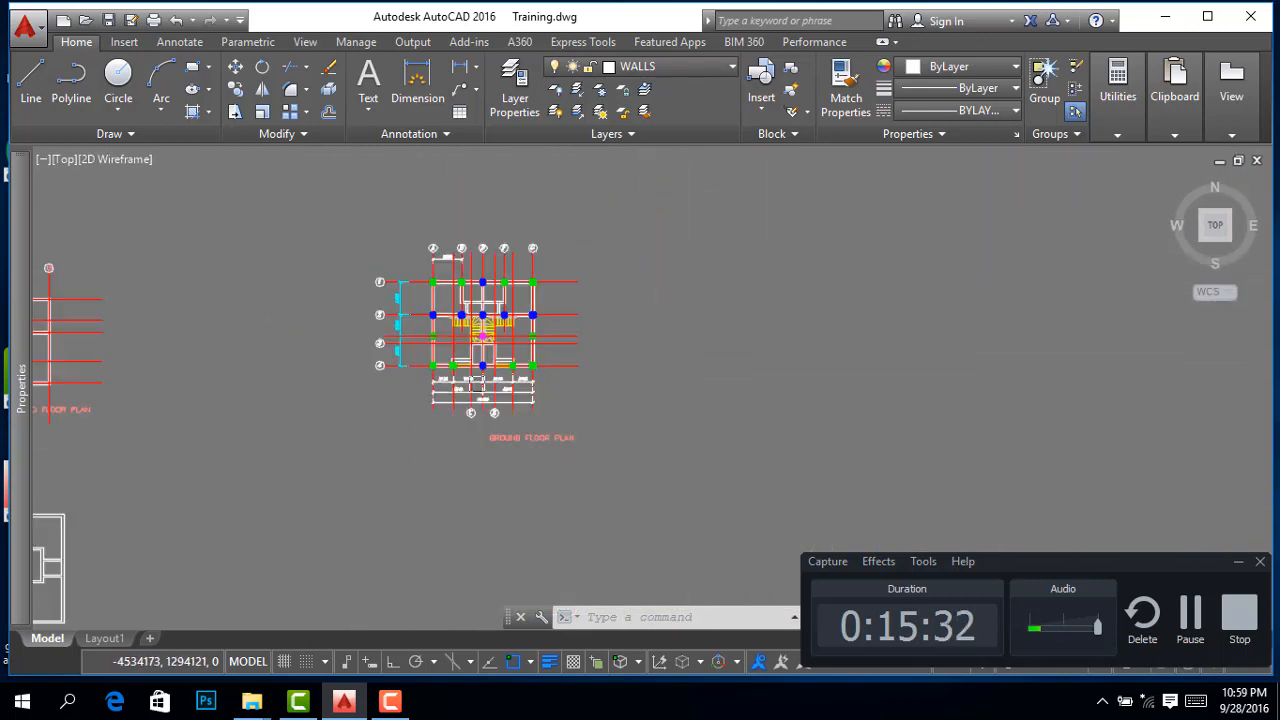
scroll(457, 414, up, 3)
scroll(586, 429, down, 4)
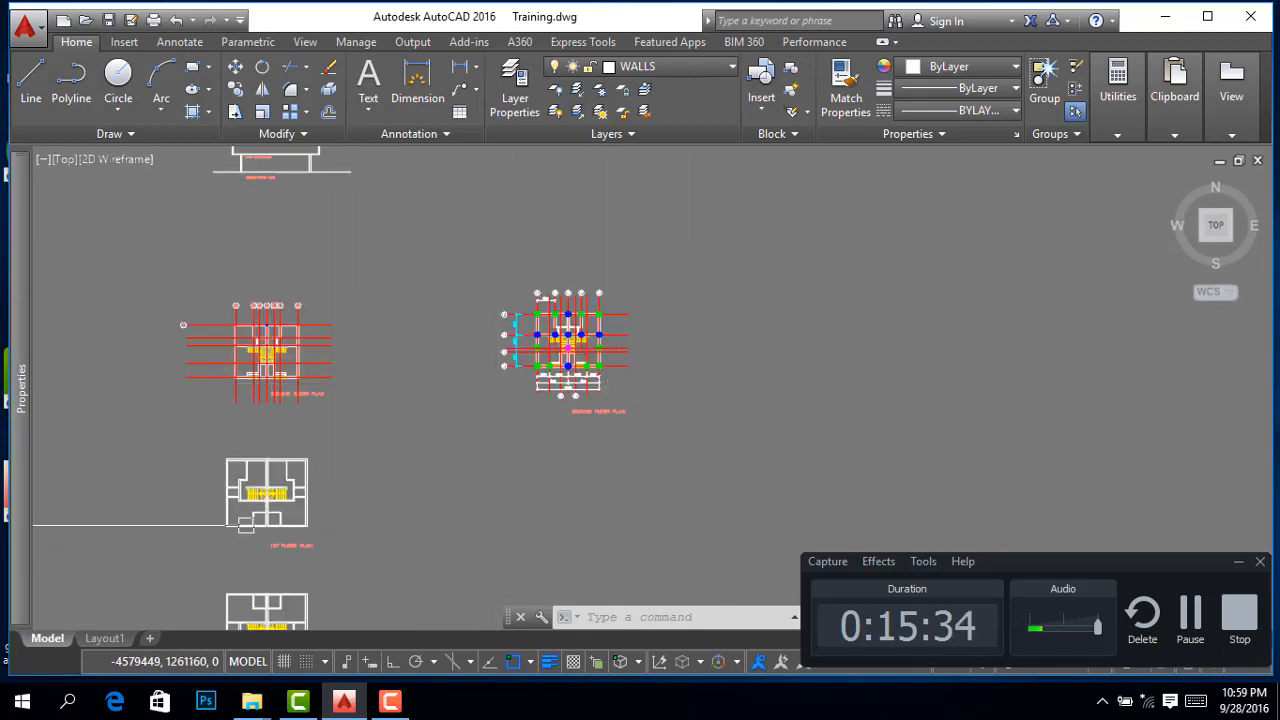
Compare the wall layout of the 1st floor plan with the column positions on the completed ground floor plan
scroll(230, 527, up, 4)
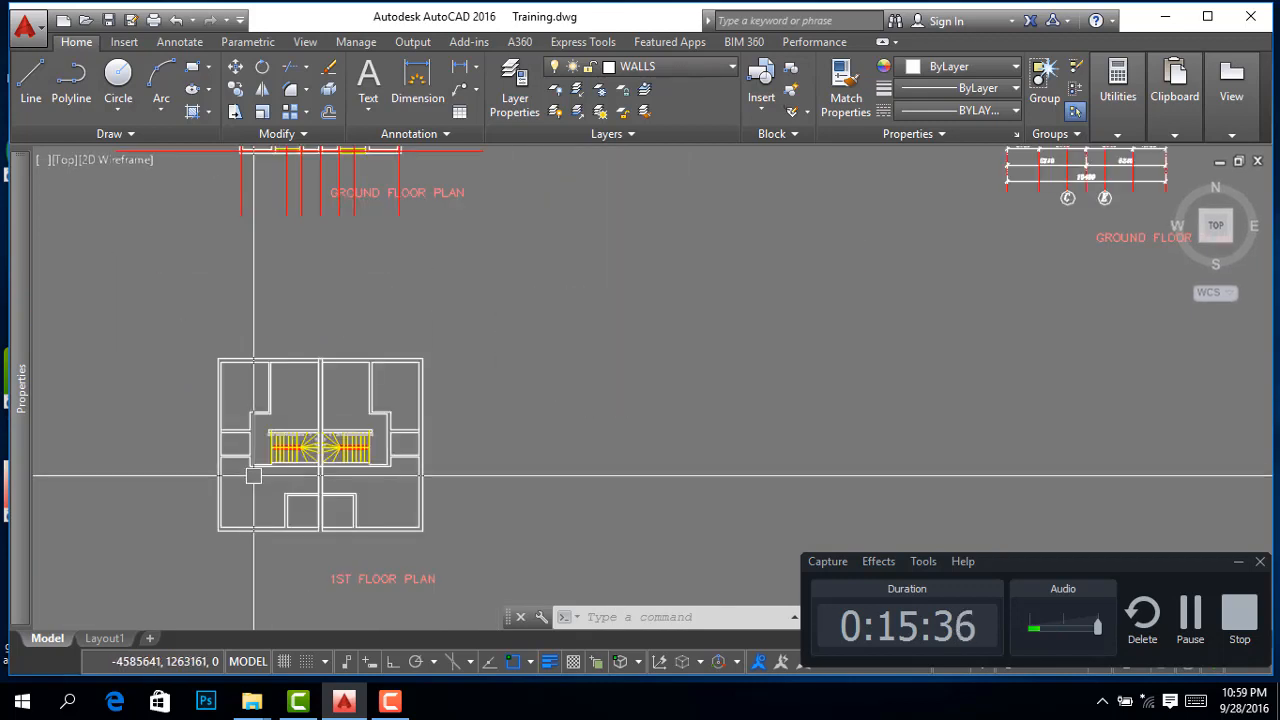
scroll(251, 471, up, 3)
scroll(351, 373, down, 3)
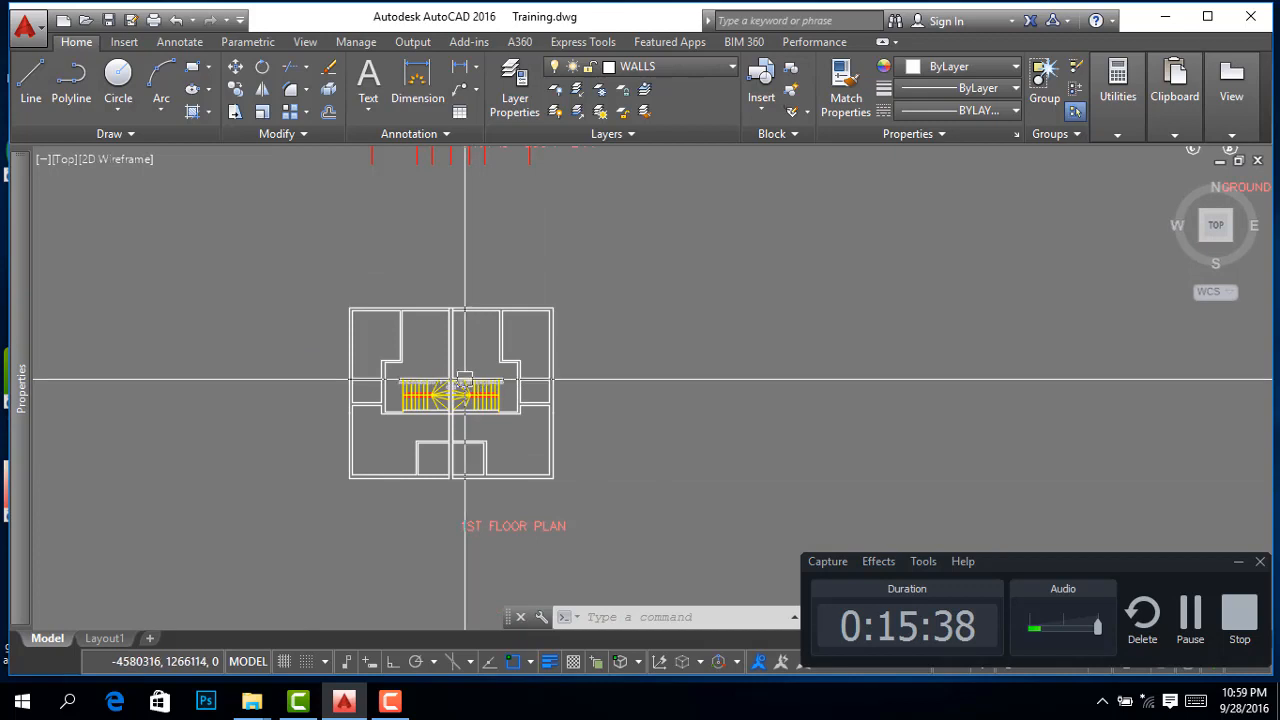
scroll(409, 437, down, 3)
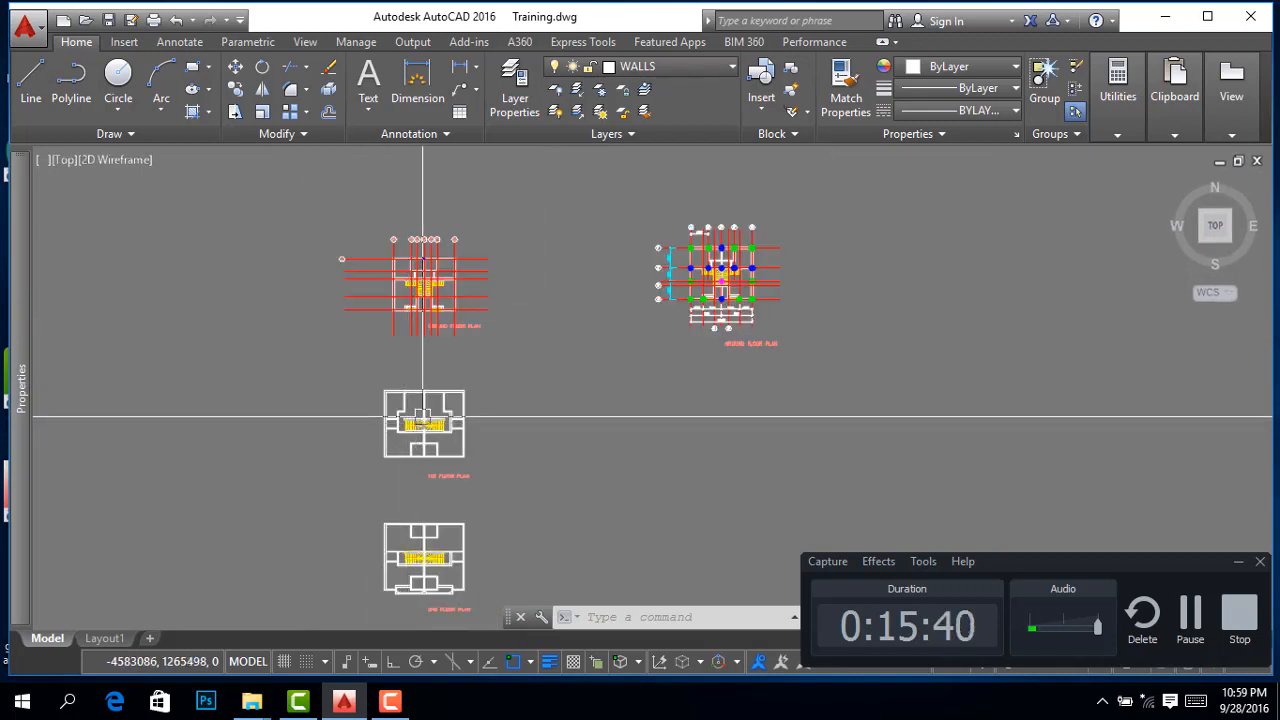
scroll(794, 215, up, 2)
scroll(714, 248, up, 2)
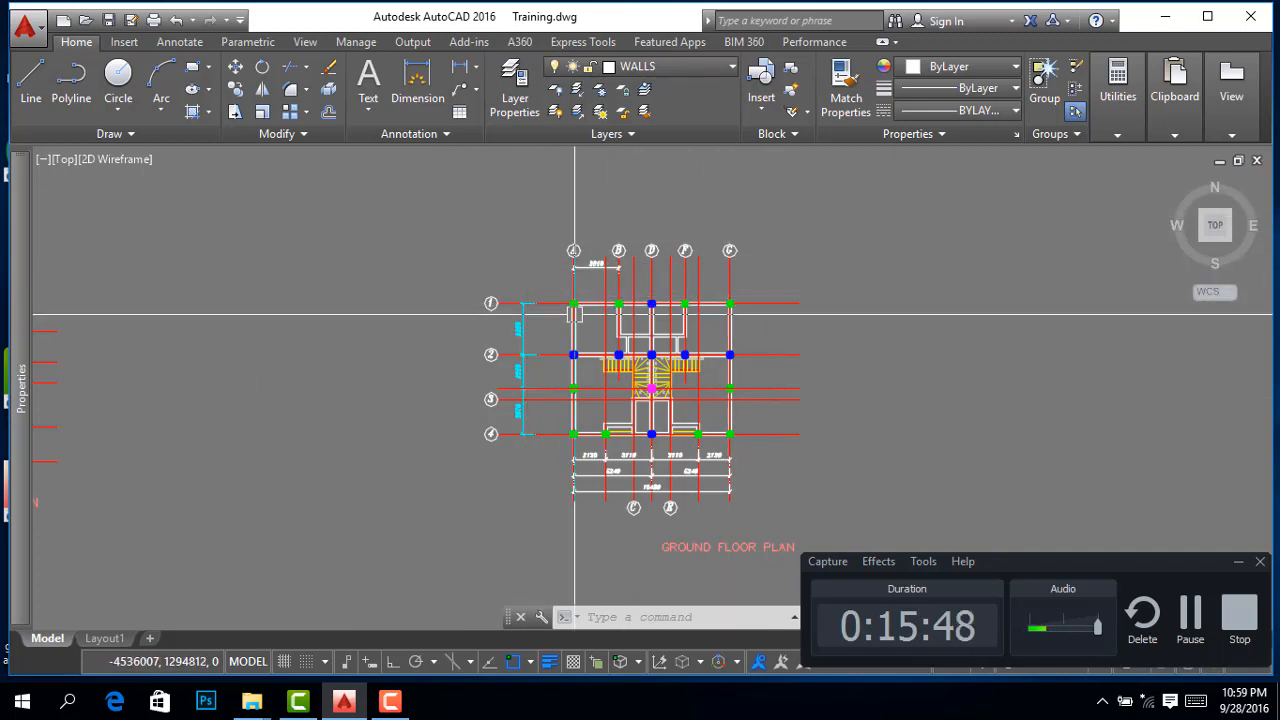
scroll(575, 314, up, 2)
scroll(724, 368, down, 4)
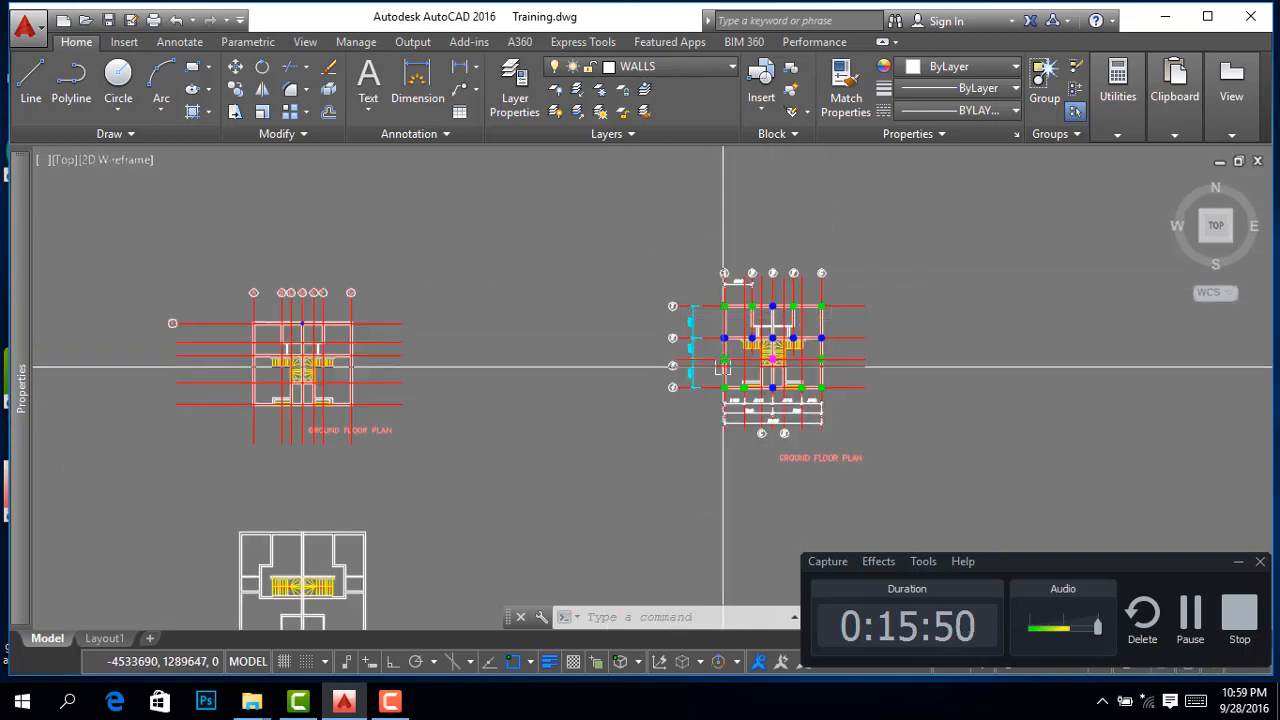
scroll(669, 318, down, 4)
scroll(562, 433, up, 6)
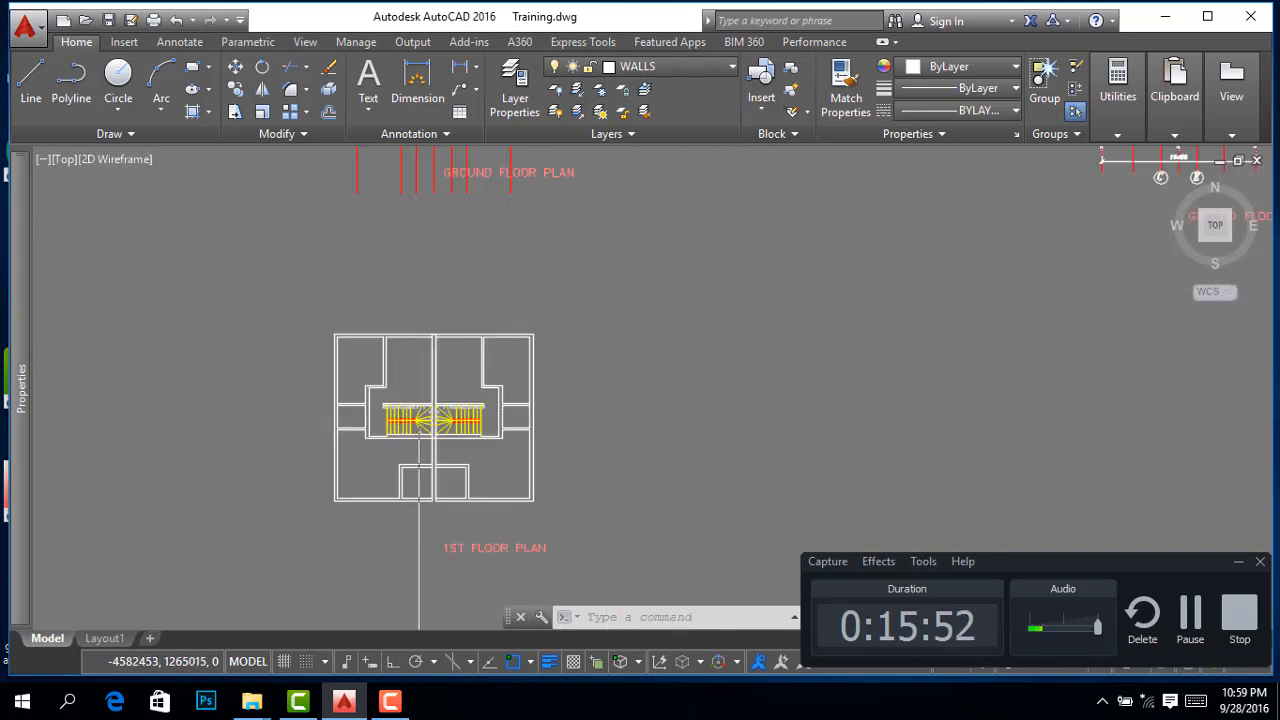
scroll(424, 415, up, 2)
scroll(452, 395, down, 2)
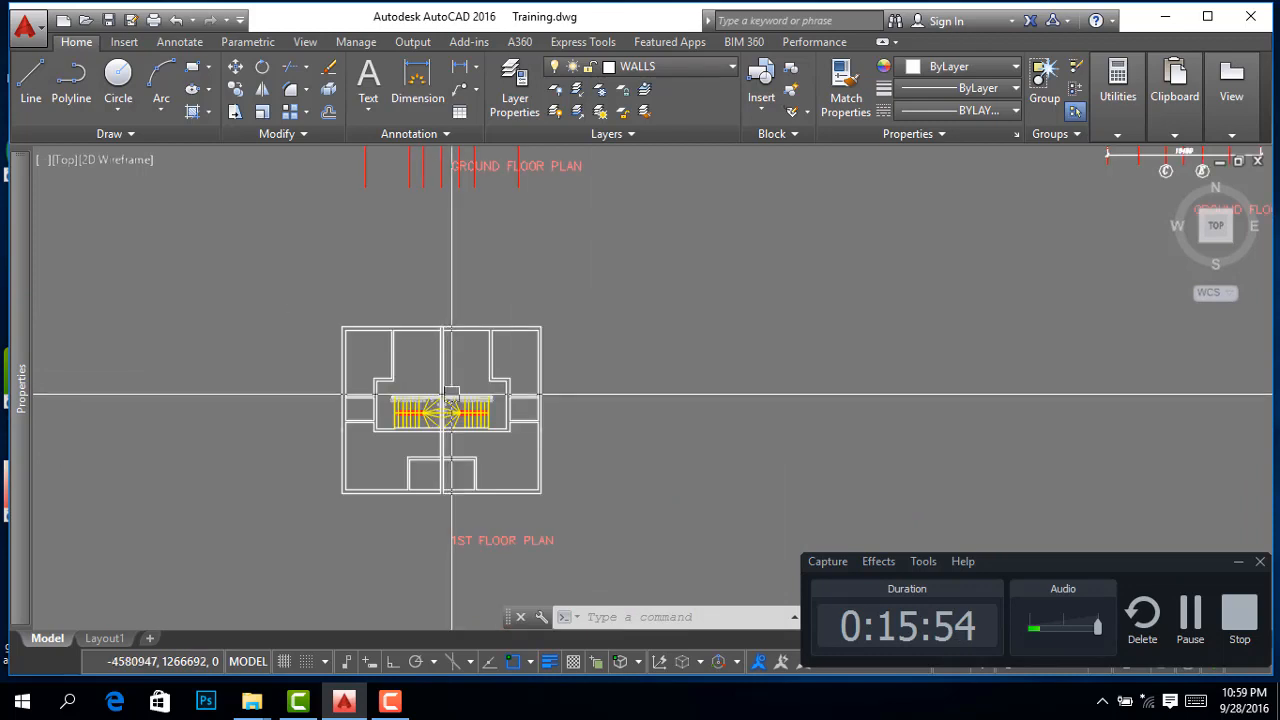
Review the set of floor plans and examine the floor levels in the building section above them
scroll(452, 400, down, 6)
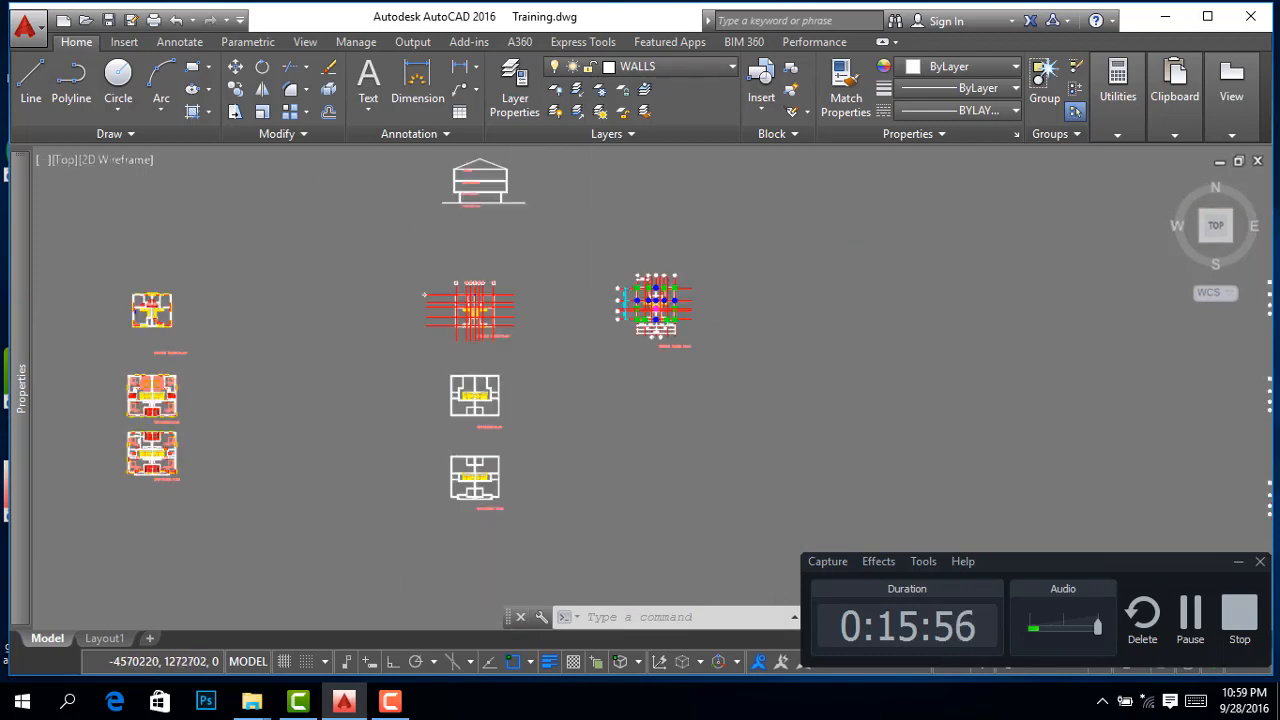
scroll(490, 340, down, 2)
scroll(486, 323, up, 4)
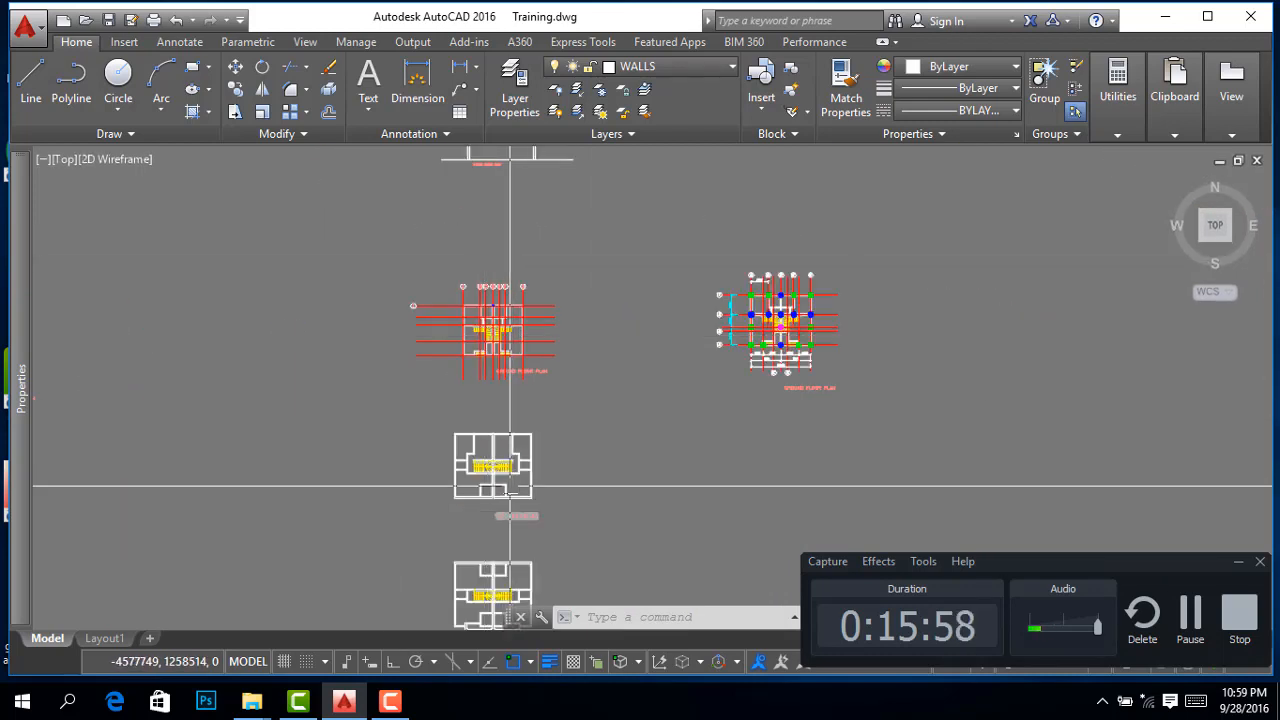
scroll(508, 475, down, 2)
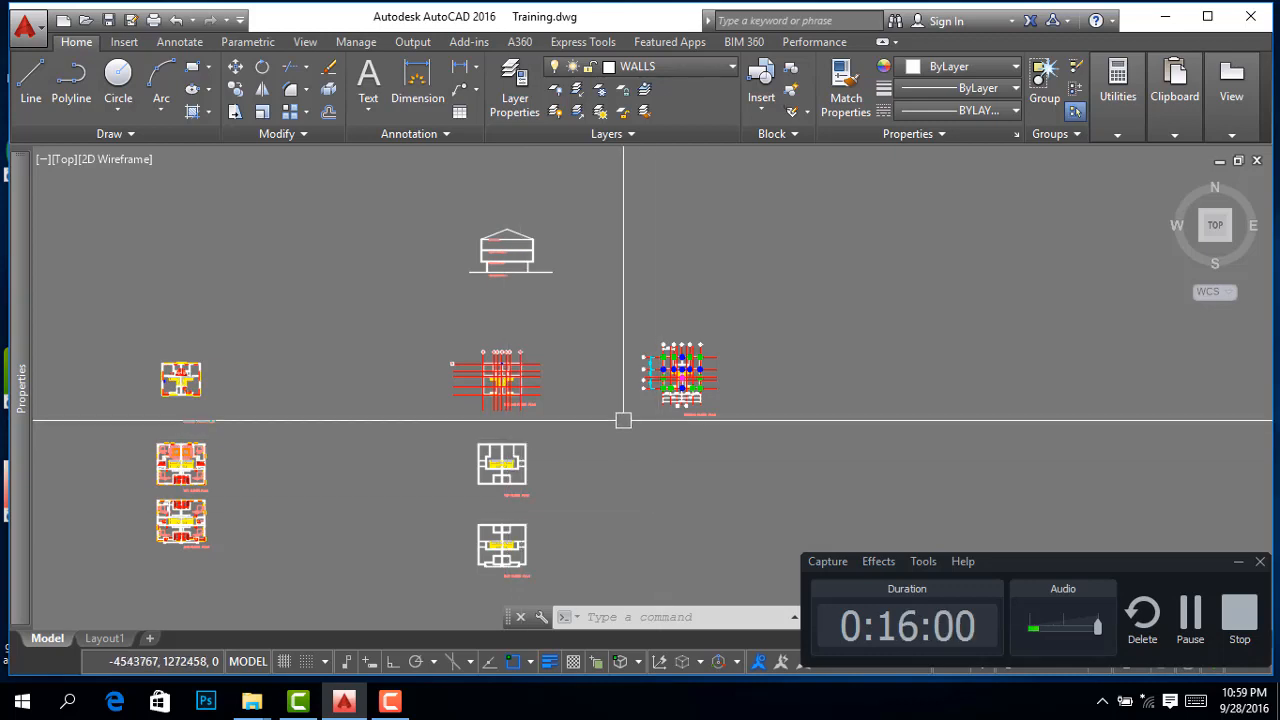
scroll(503, 257, up, 5)
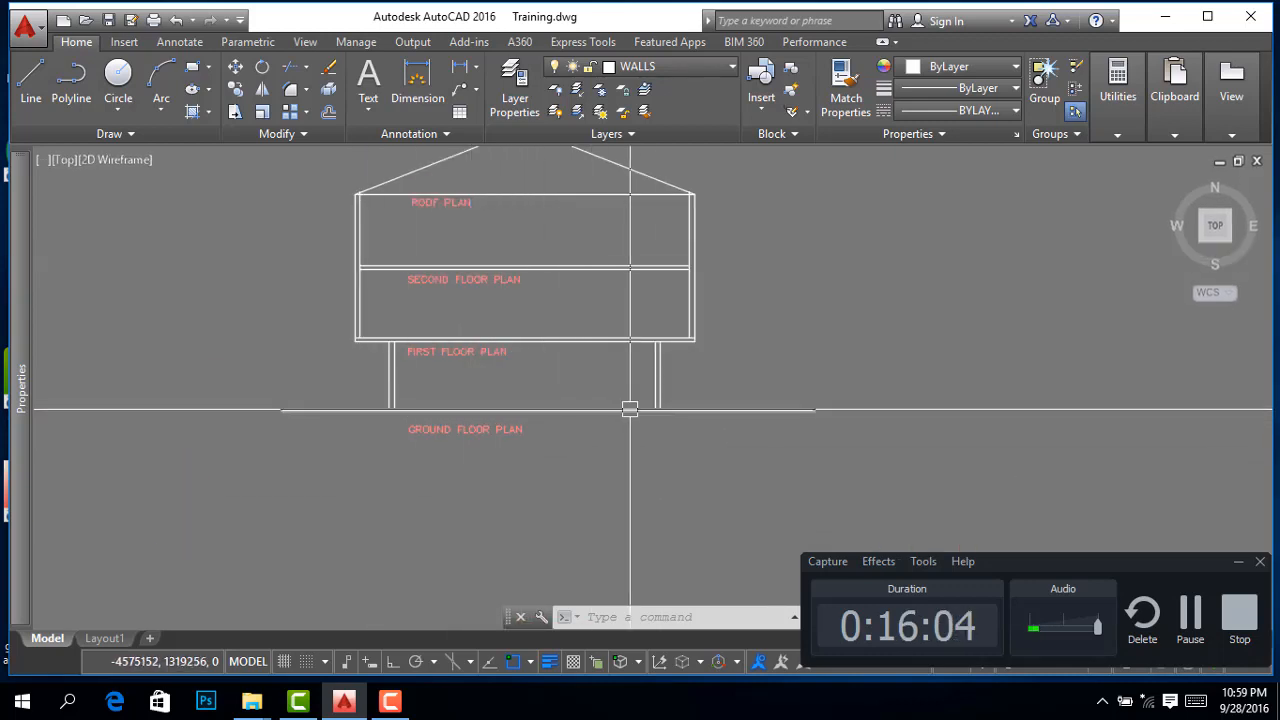
scroll(580, 370, down, 2)
scroll(495, 337, up, 2)
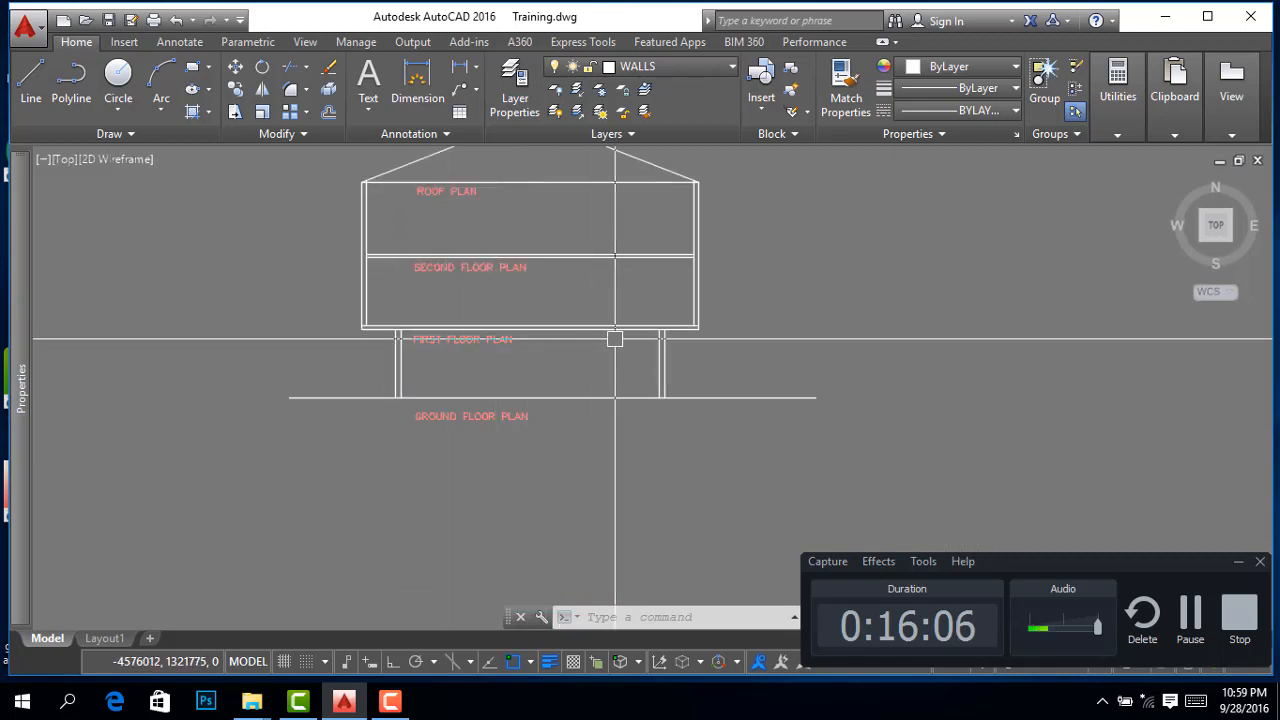
Copy the 1st and 2nd floor plans, including their titles, into the column beneath the ground floor plan that has columns and dimensions
scroll(523, 320, down, 4)
scroll(530, 524, up, 2)
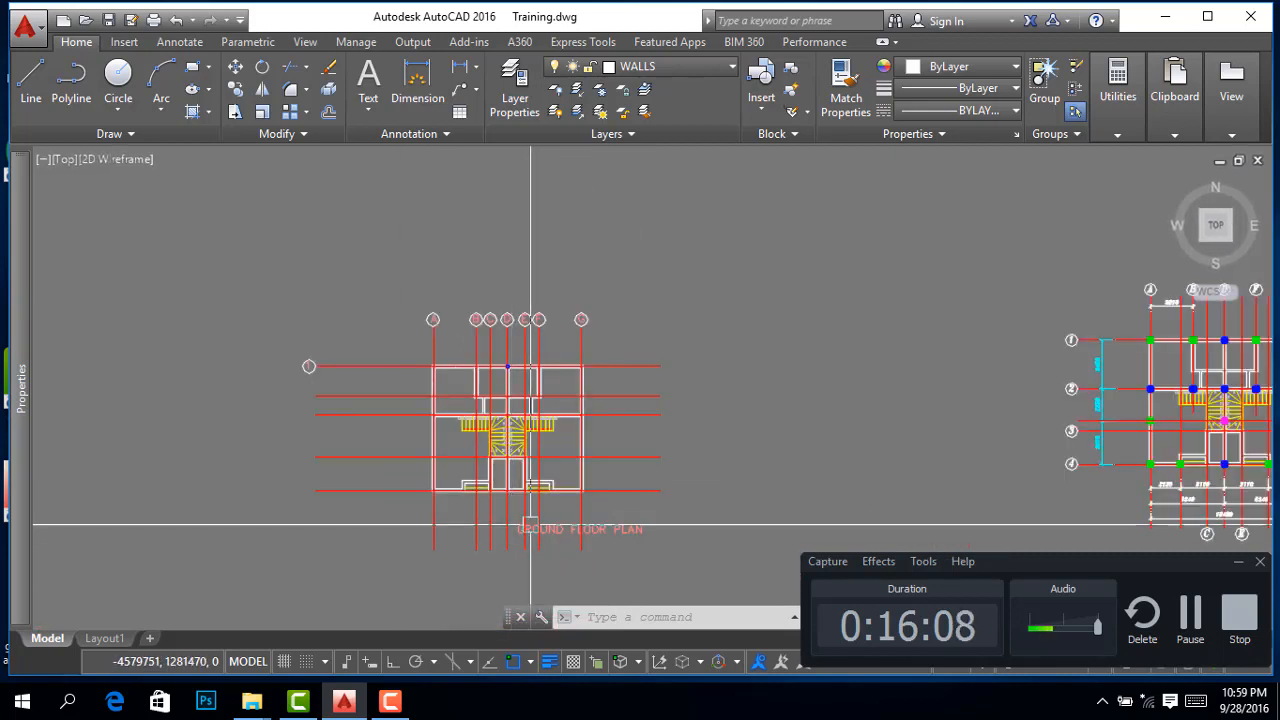
scroll(523, 393, down, 4)
scroll(434, 529, up, 5)
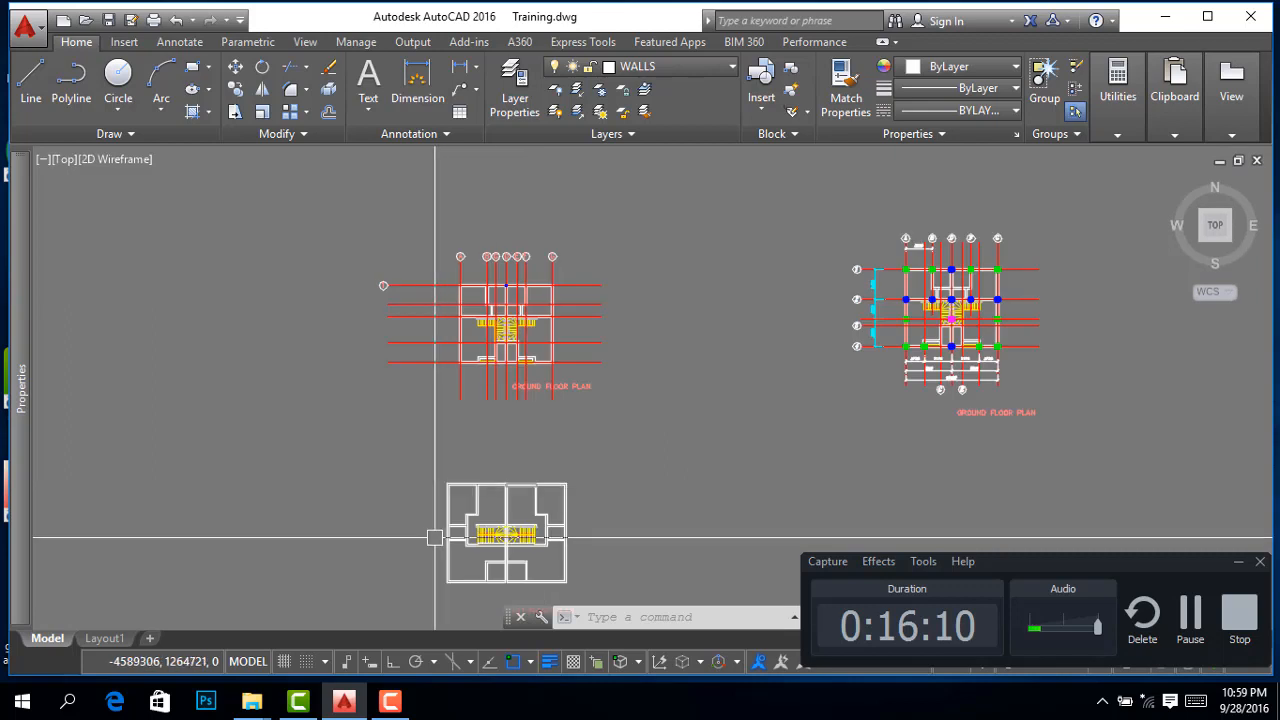
scroll(485, 453, down, 2)
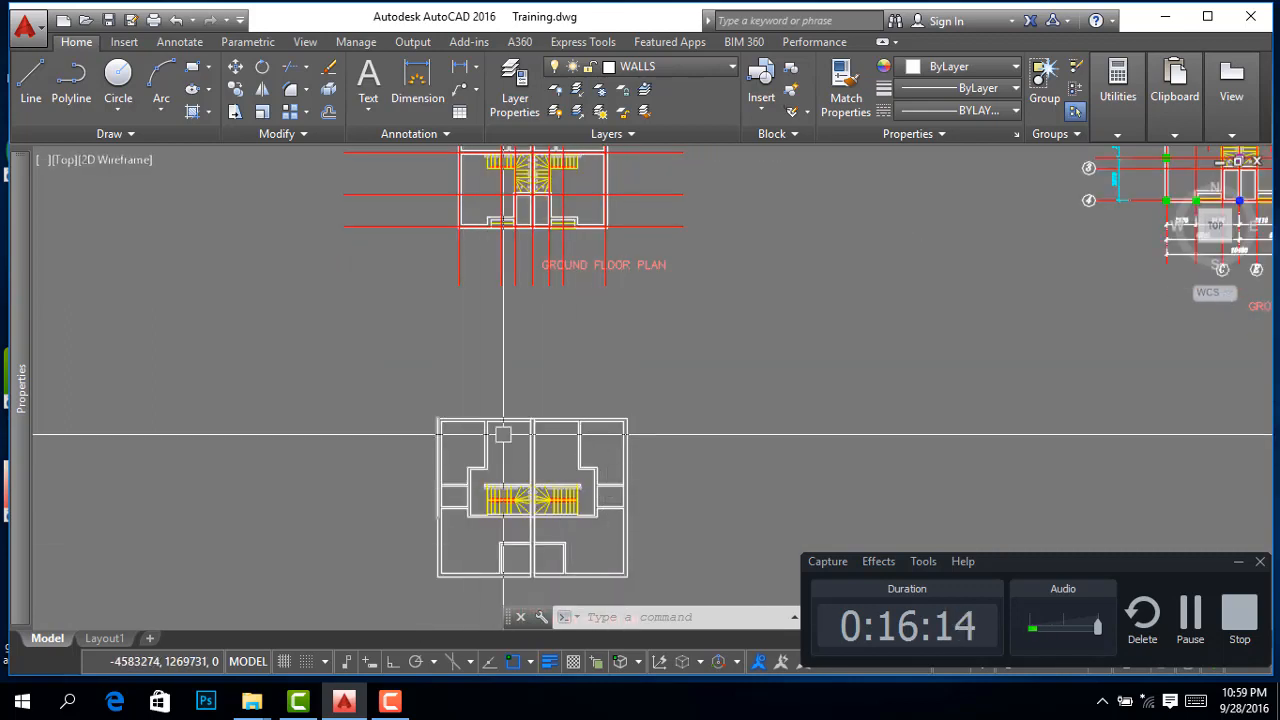
scroll(495, 432, down, 2)
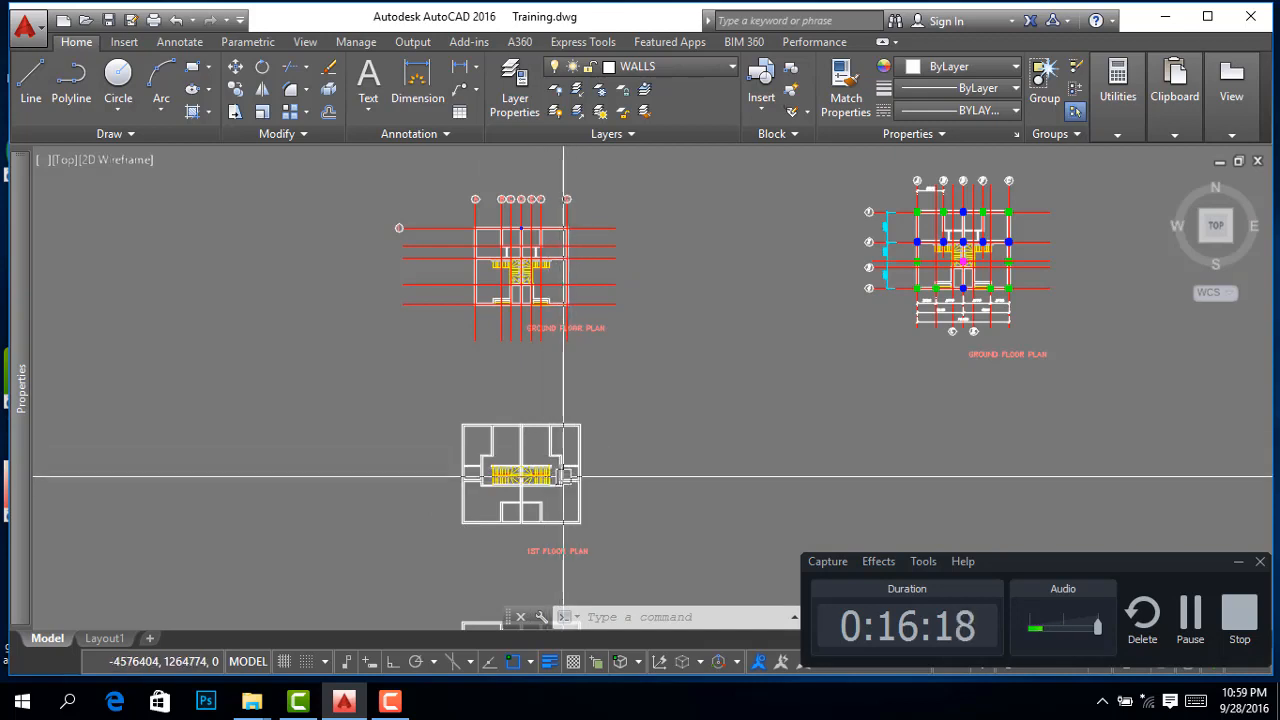
scroll(563, 477, down, 4)
click(546, 397)
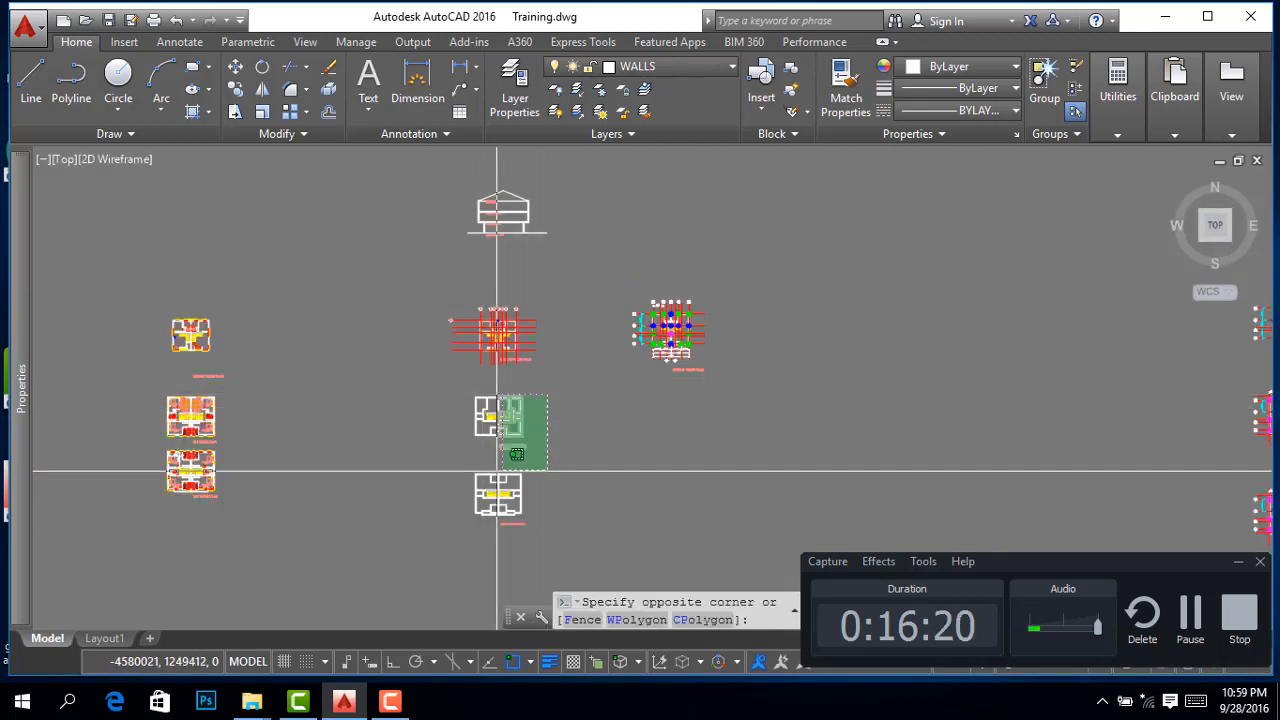
click(426, 553)
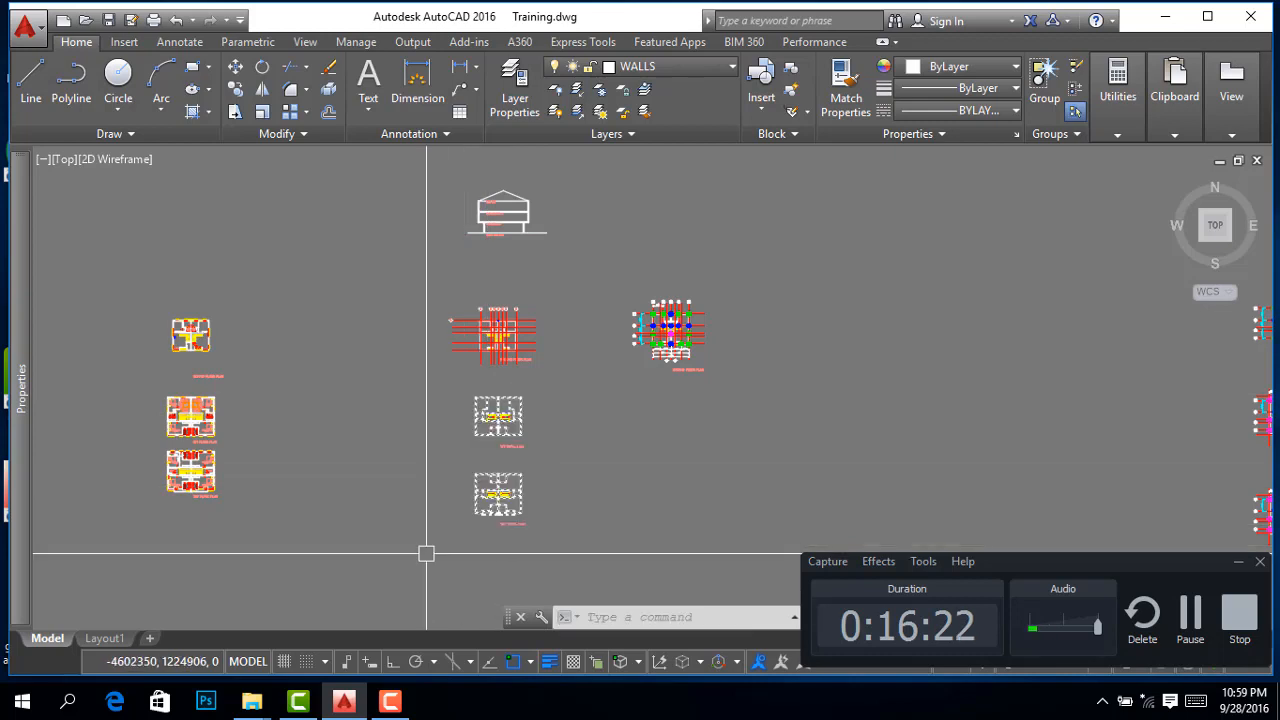
right_click(484, 253)
click(500, 406)
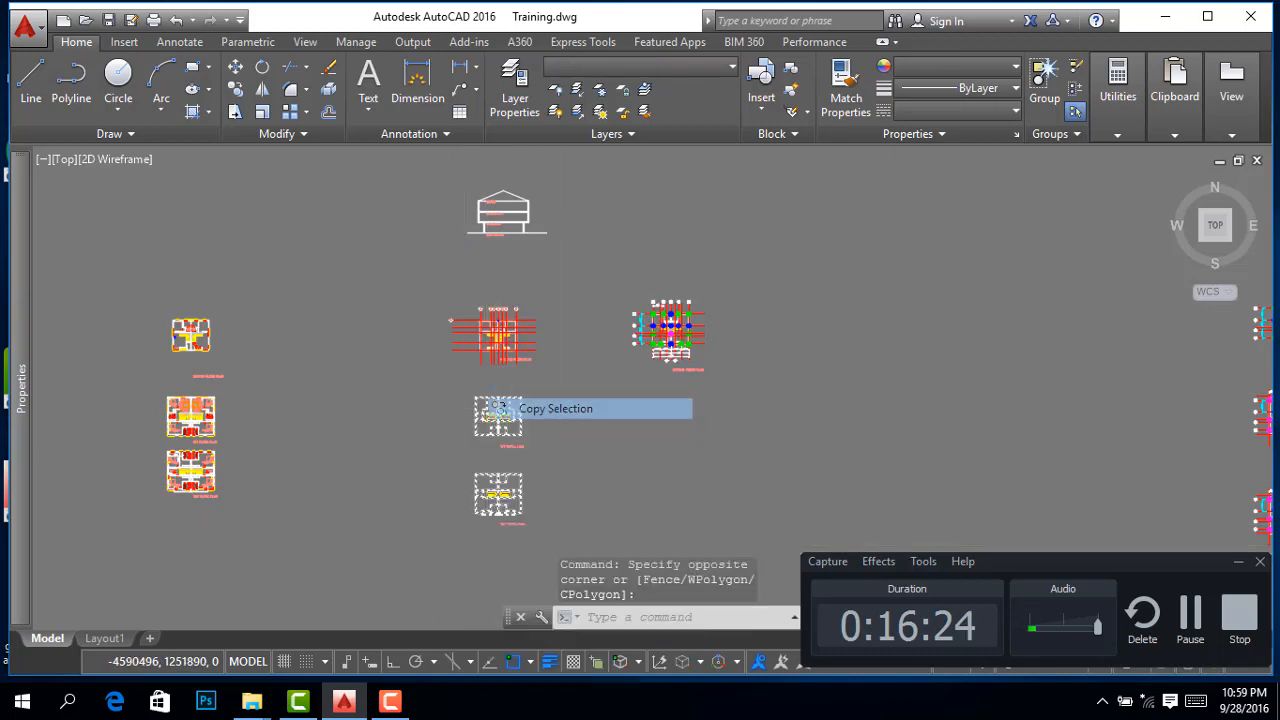
click(522, 411)
scroll(674, 420, up, 2)
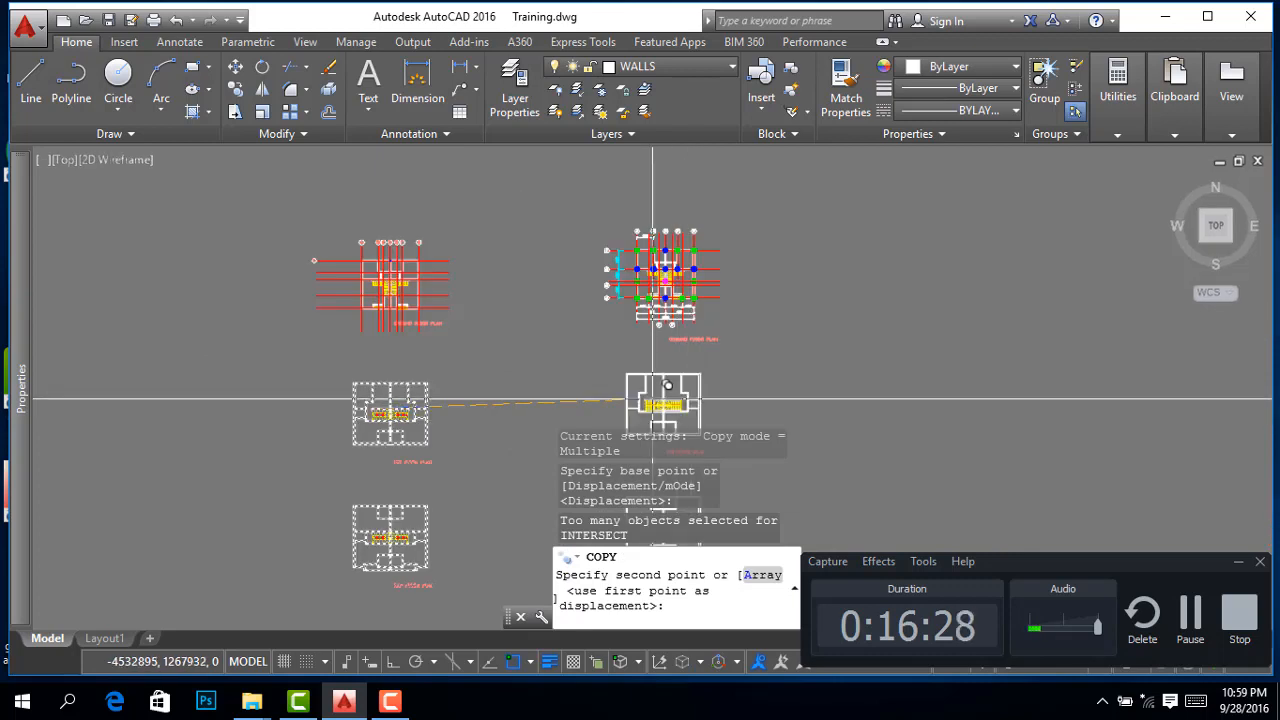
click(653, 400)
right_click(709, 398)
click(730, 400)
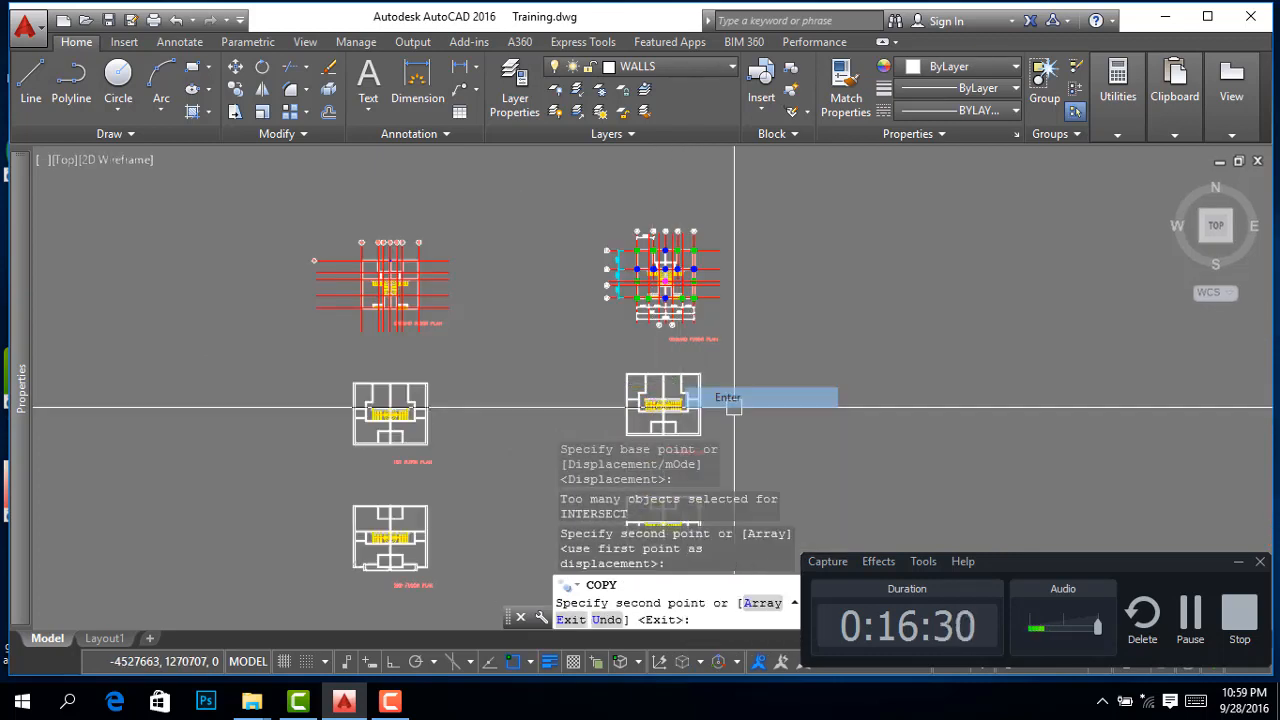
Compare the staircase in the dimensioned ground floor plan with the copied 1st floor staircase, checking the corner where the winder treads meet
scroll(658, 283, up, 4)
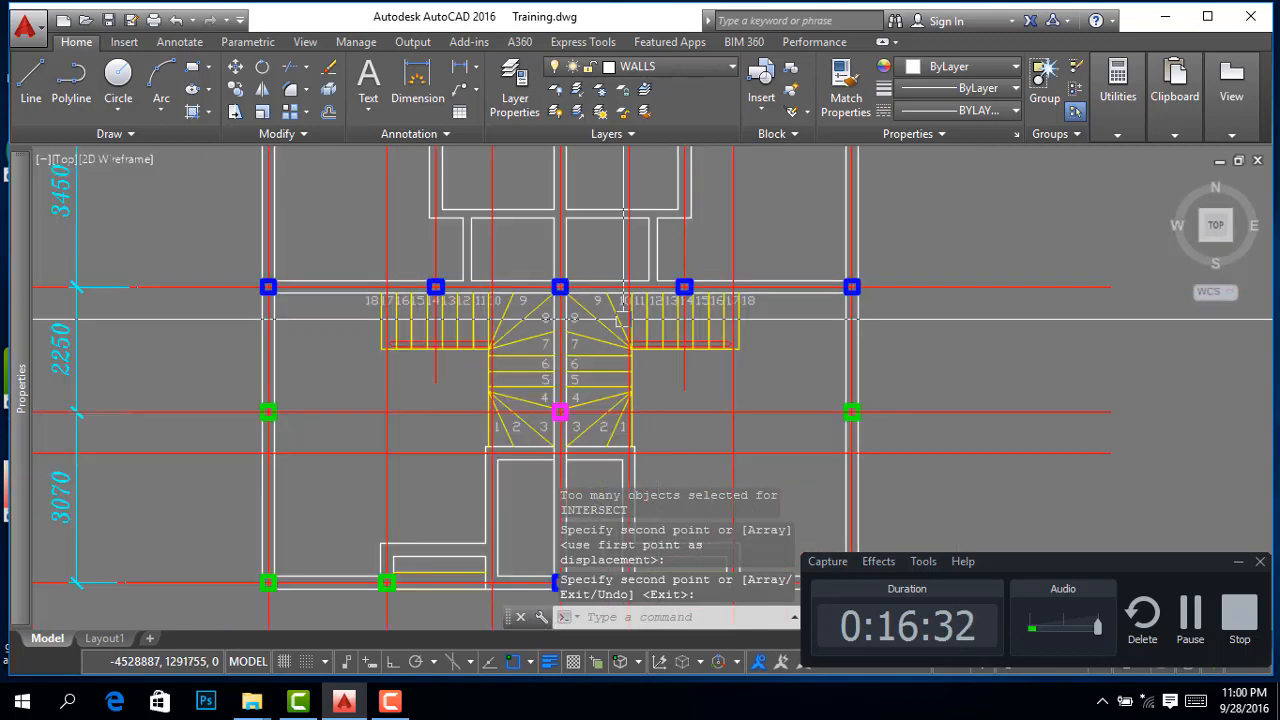
scroll(658, 283, down, 1)
scroll(658, 283, down, 2)
scroll(658, 283, up, 1)
scroll(443, 338, up, 2)
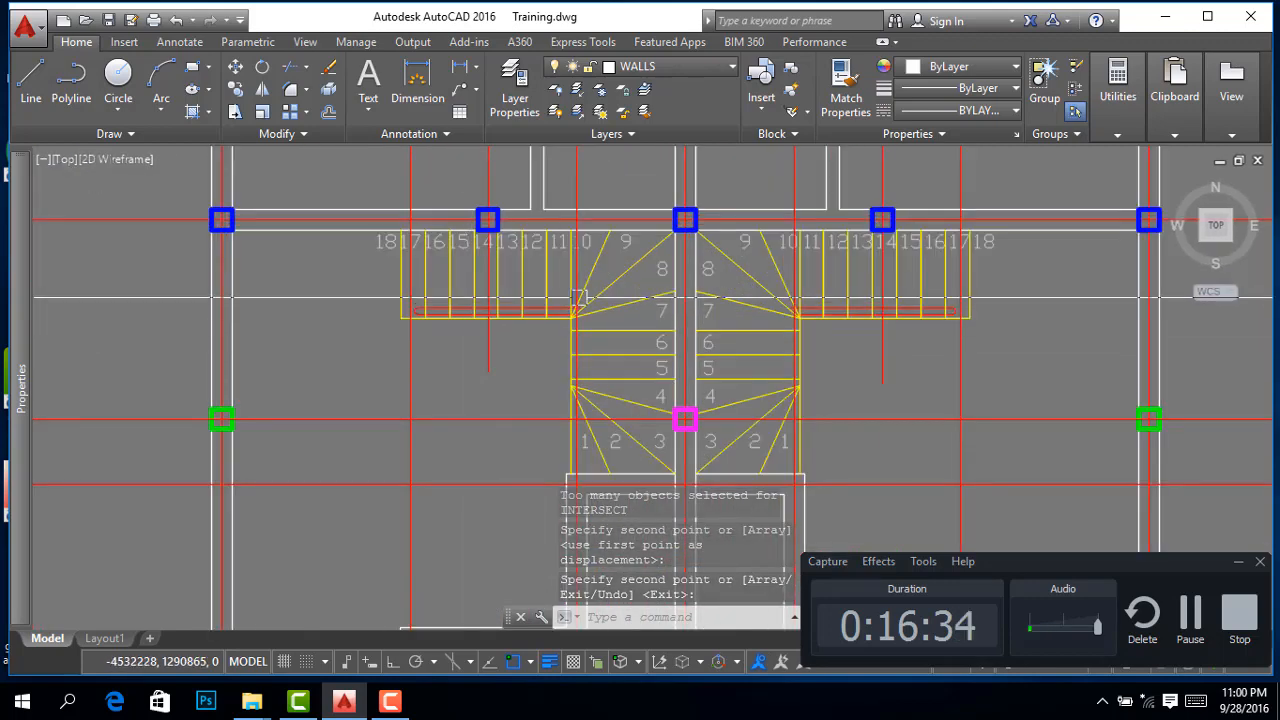
scroll(619, 258, down, 6)
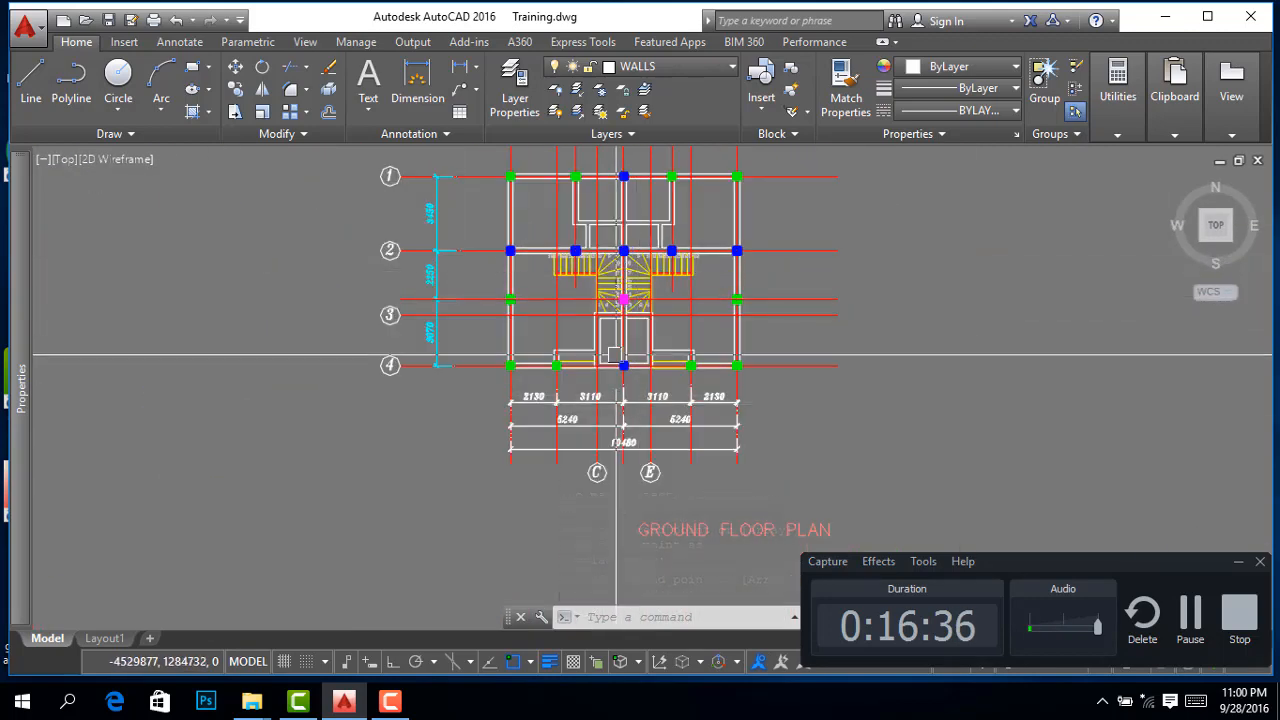
scroll(606, 509, down, 3)
scroll(606, 500, up, 9)
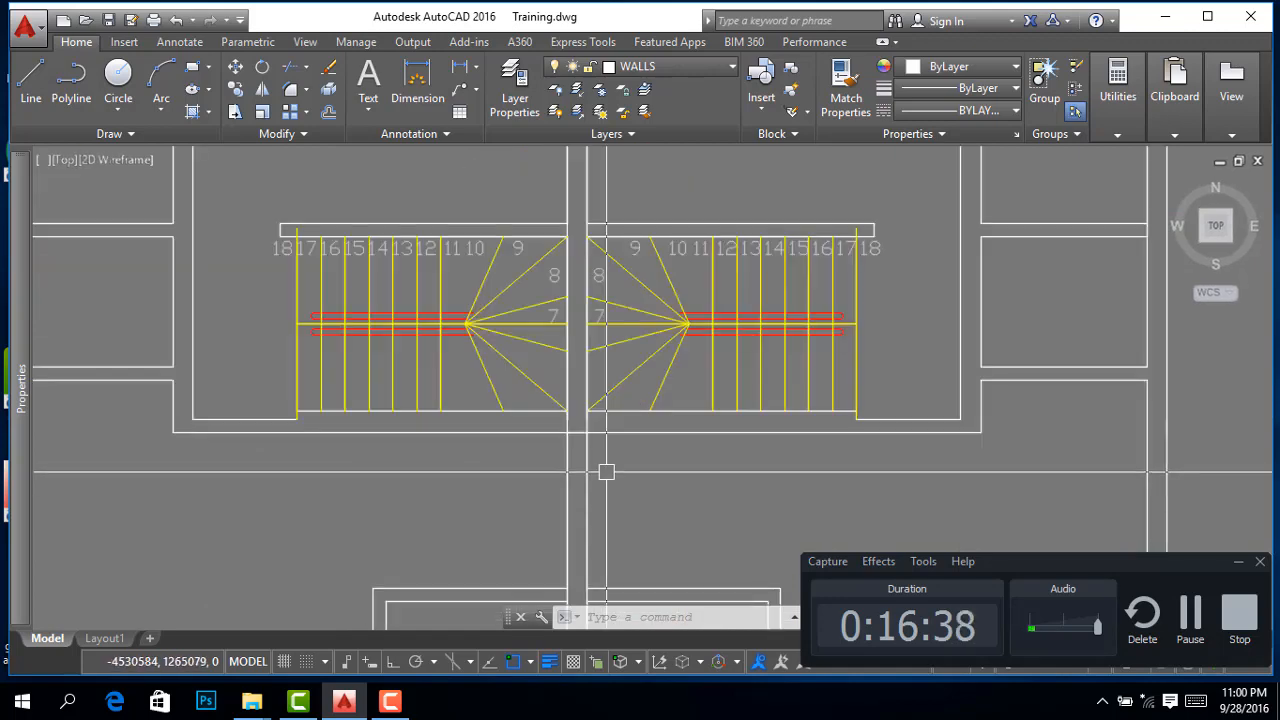
scroll(591, 230, up, 1)
scroll(591, 260, down, 10)
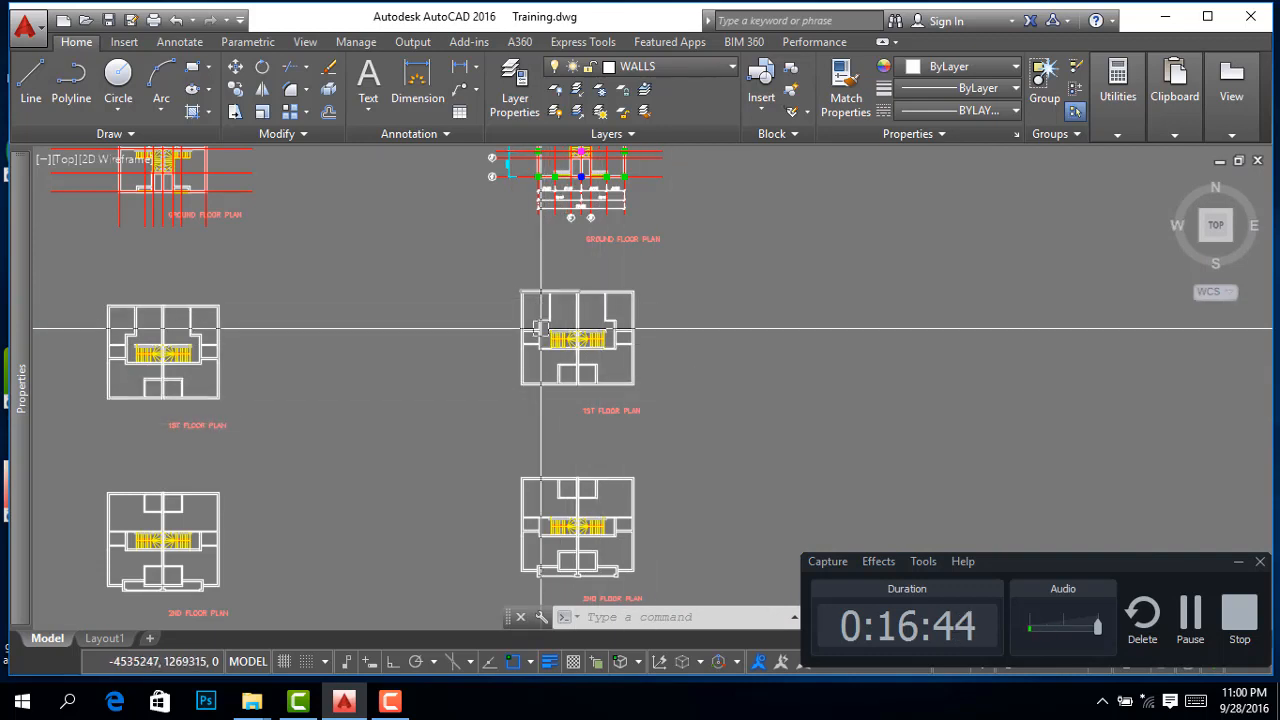
scroll(580, 335, up, 5)
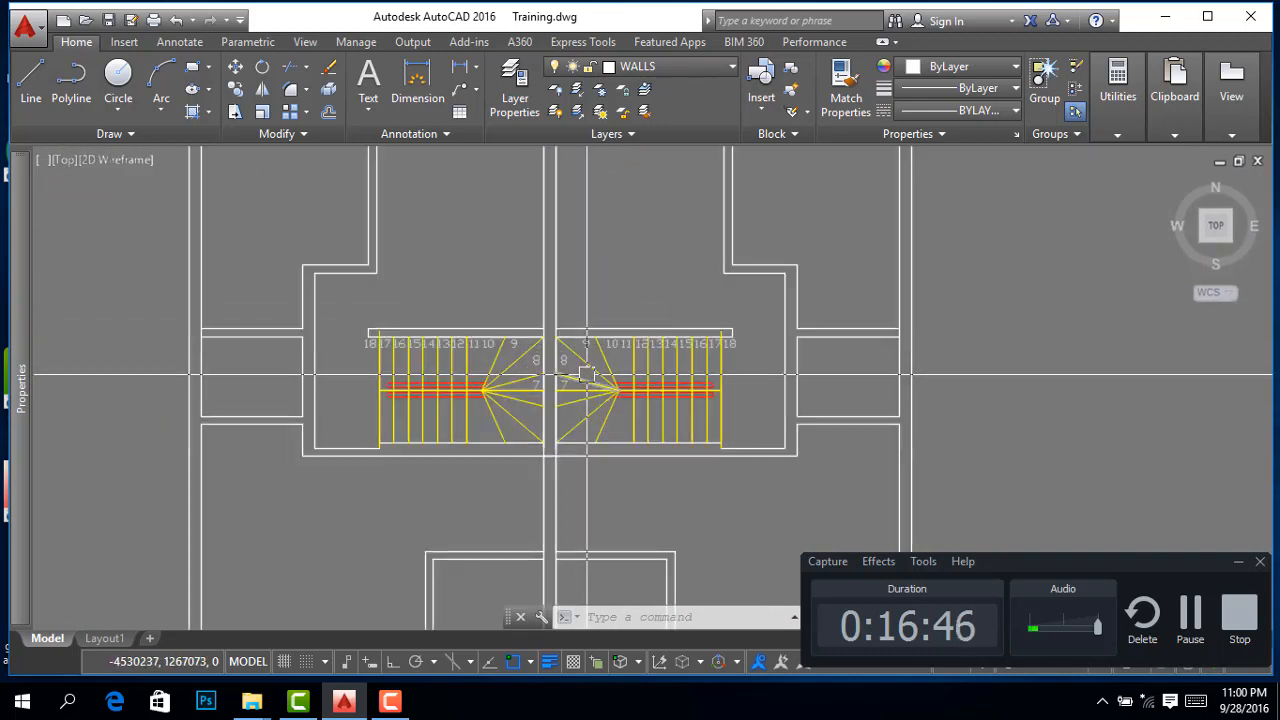
scroll(585, 375, down, 6)
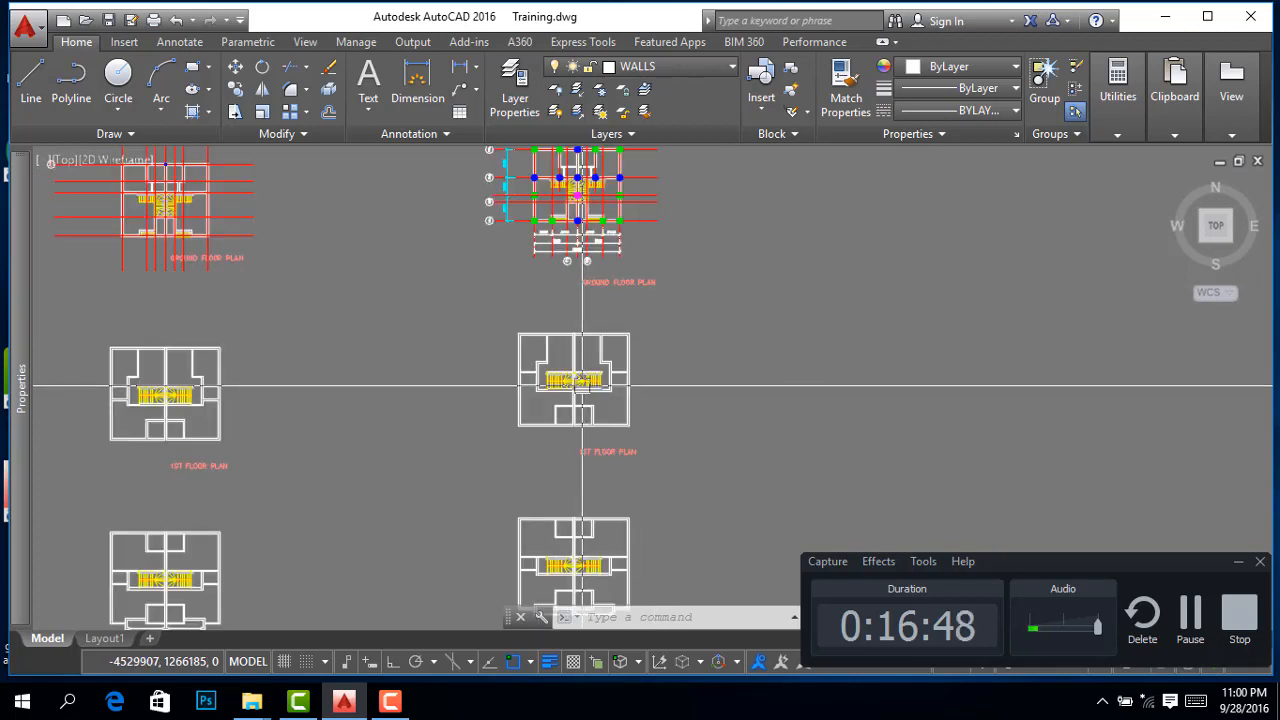
scroll(587, 382, up, 4)
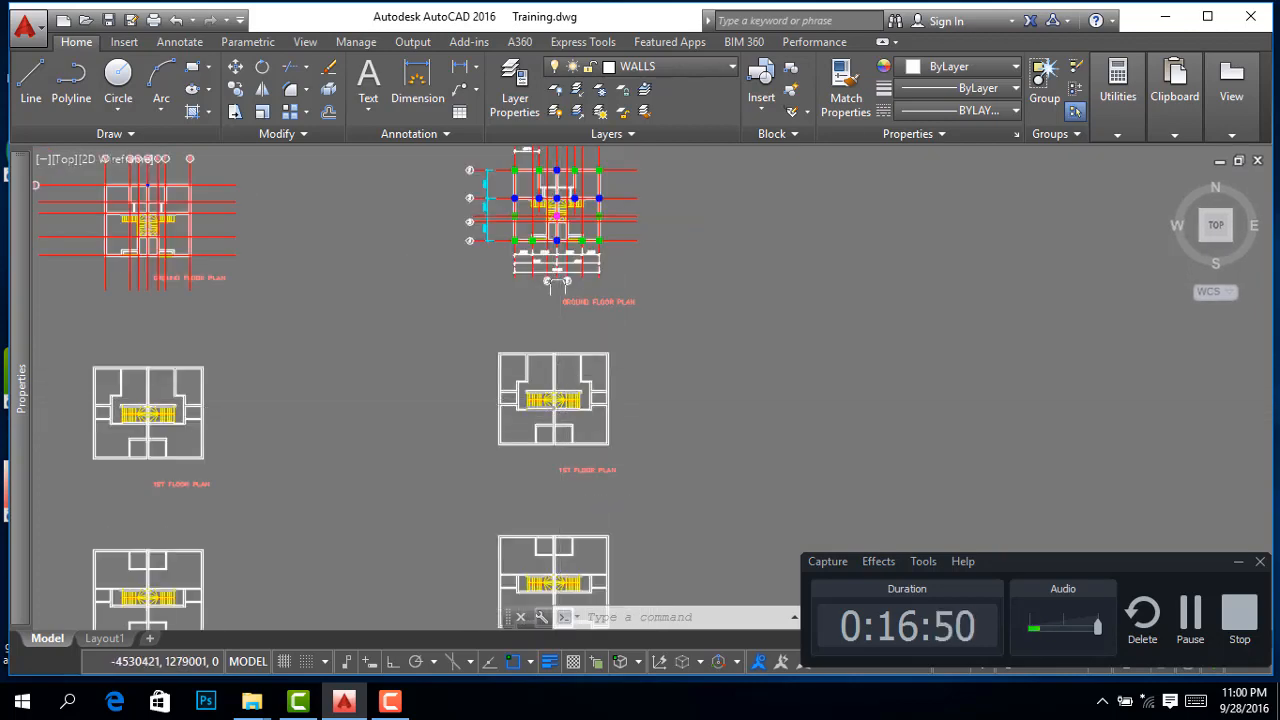
scroll(553, 283, up, 7)
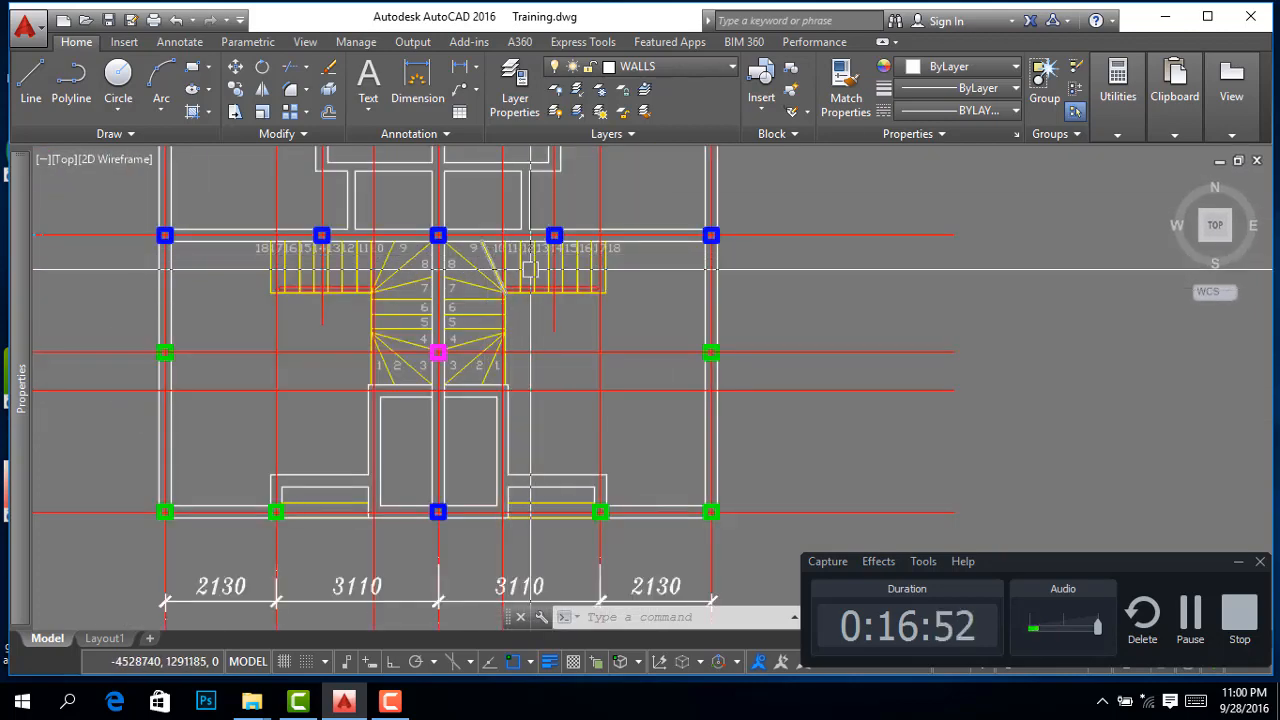
scroll(565, 268, down, 8)
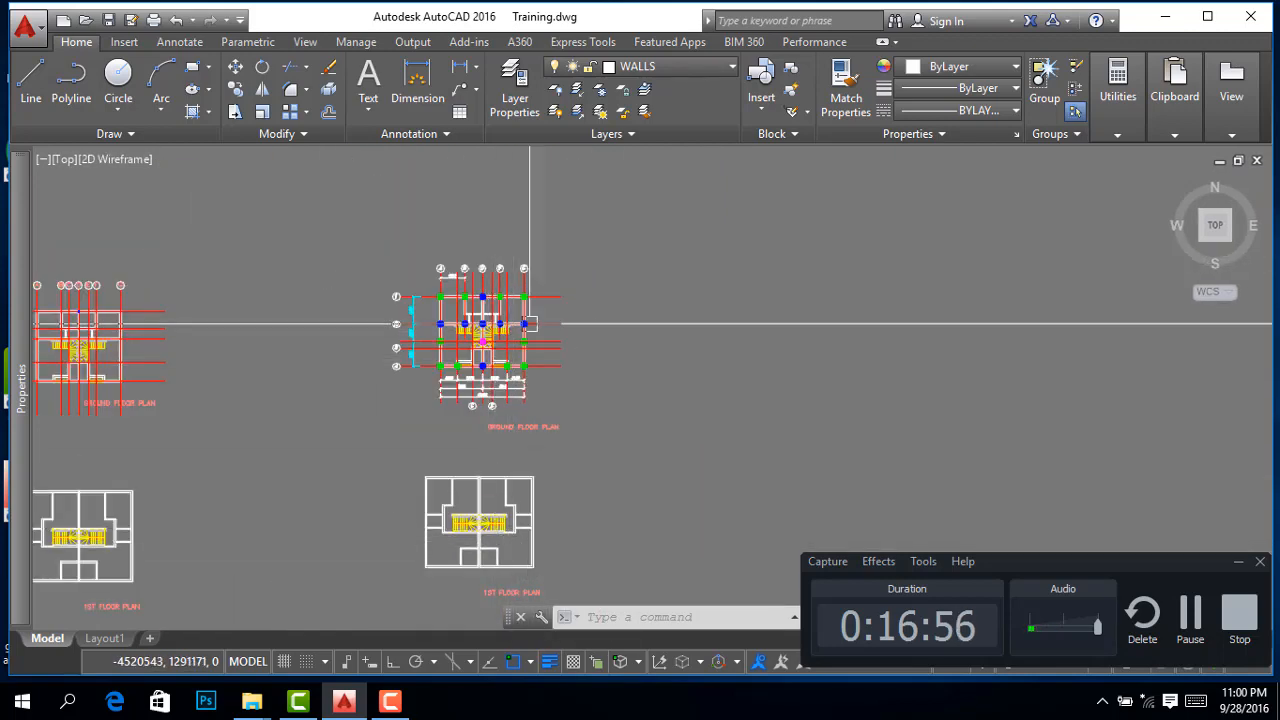
scroll(395, 327, up, 3)
scroll(640, 322, up, 2)
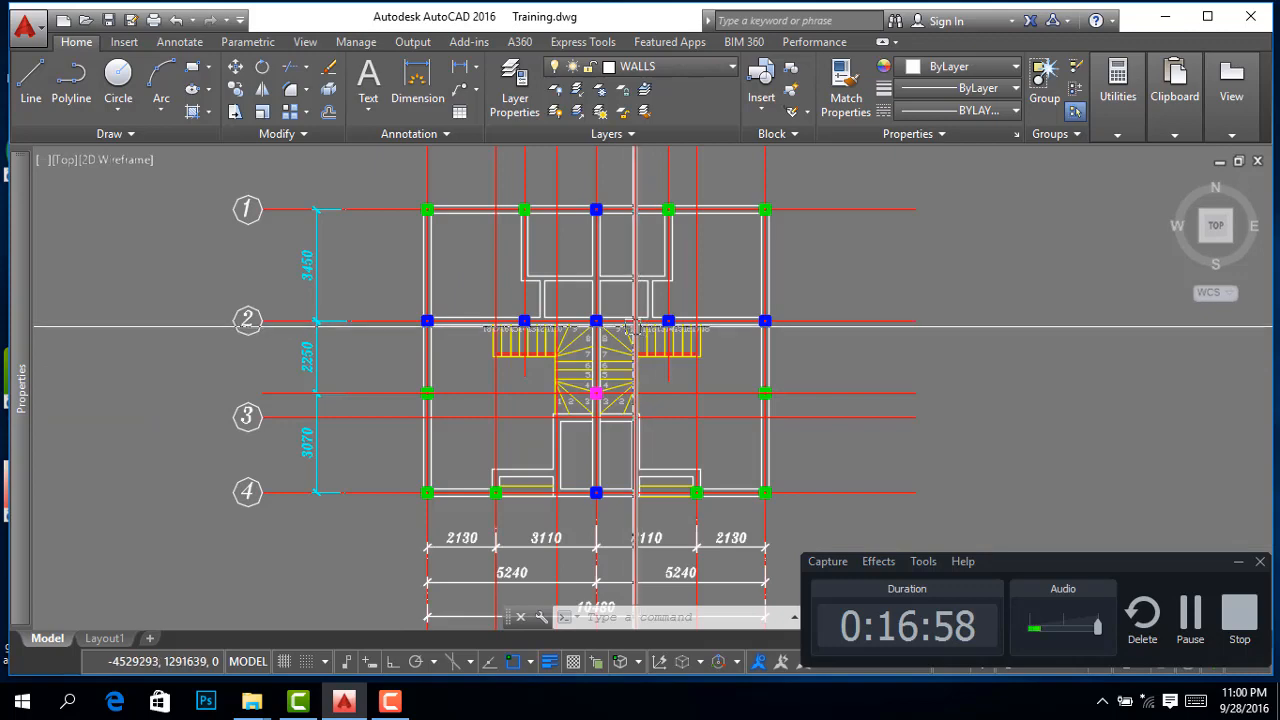
scroll(588, 350, up, 3)
scroll(474, 267, down, 4)
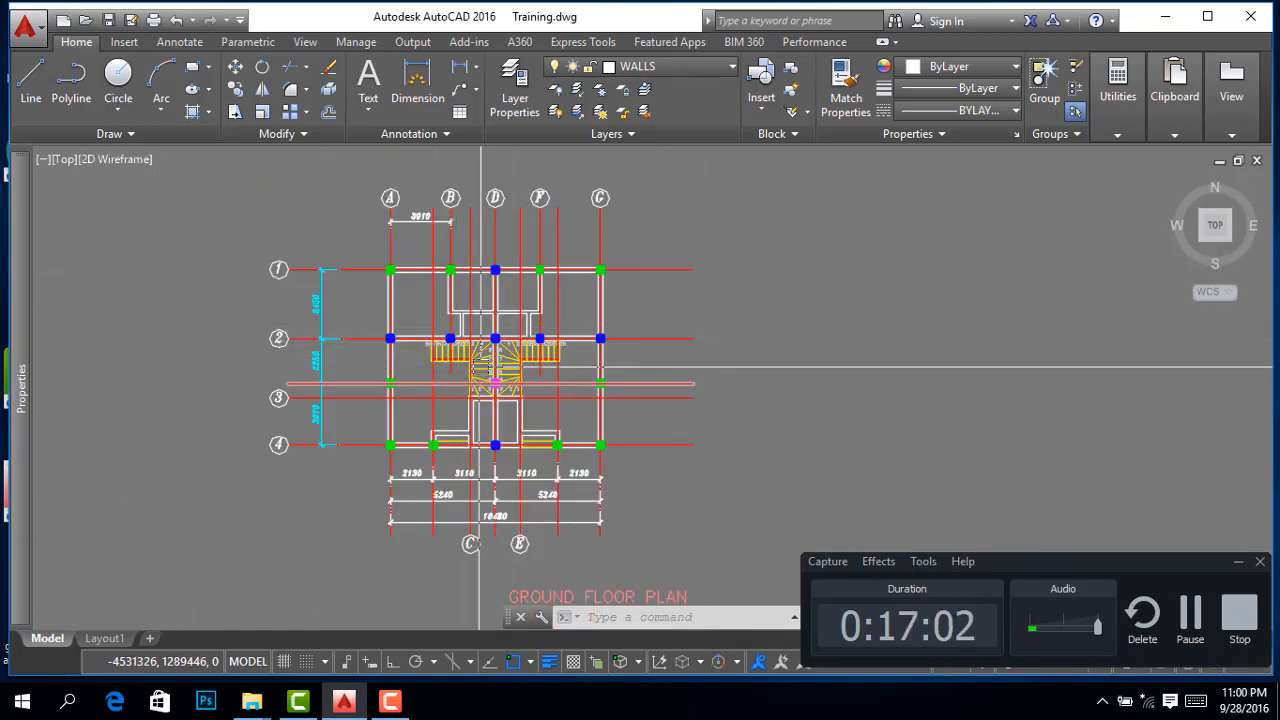
scroll(480, 367, down, 2)
scroll(457, 443, up, 5)
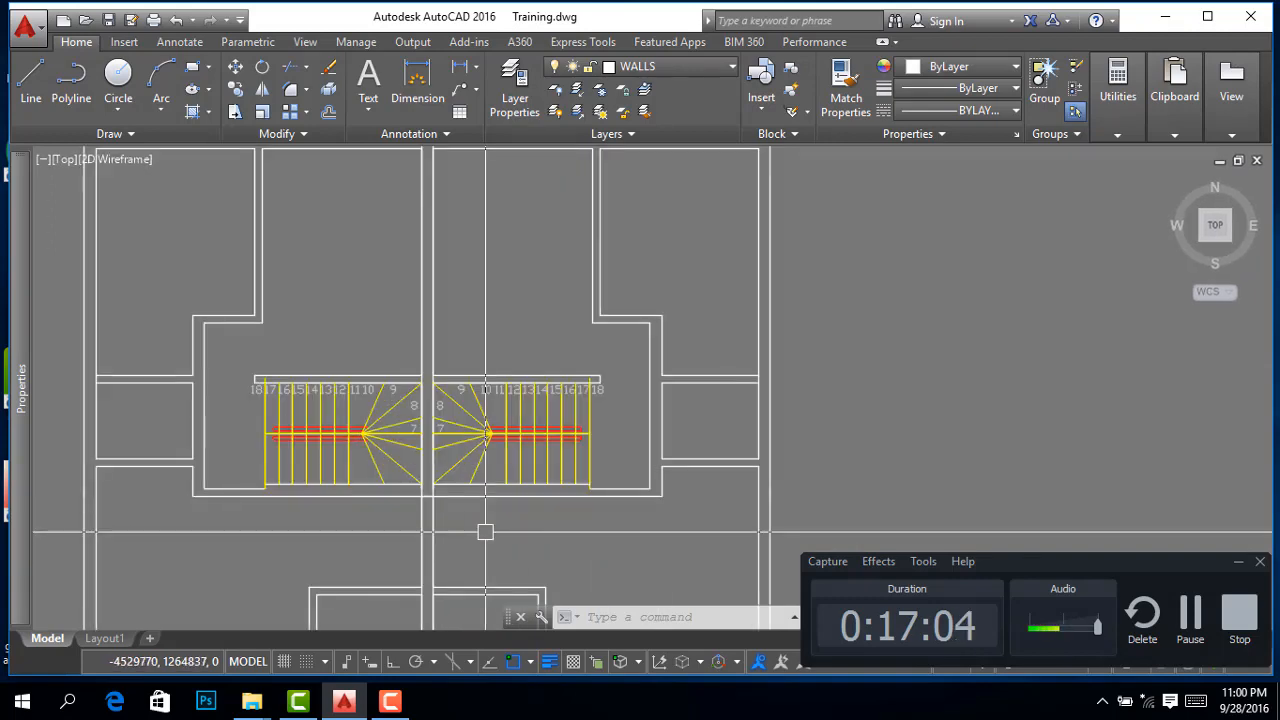
scroll(462, 438, down, 2)
scroll(509, 443, down, 3)
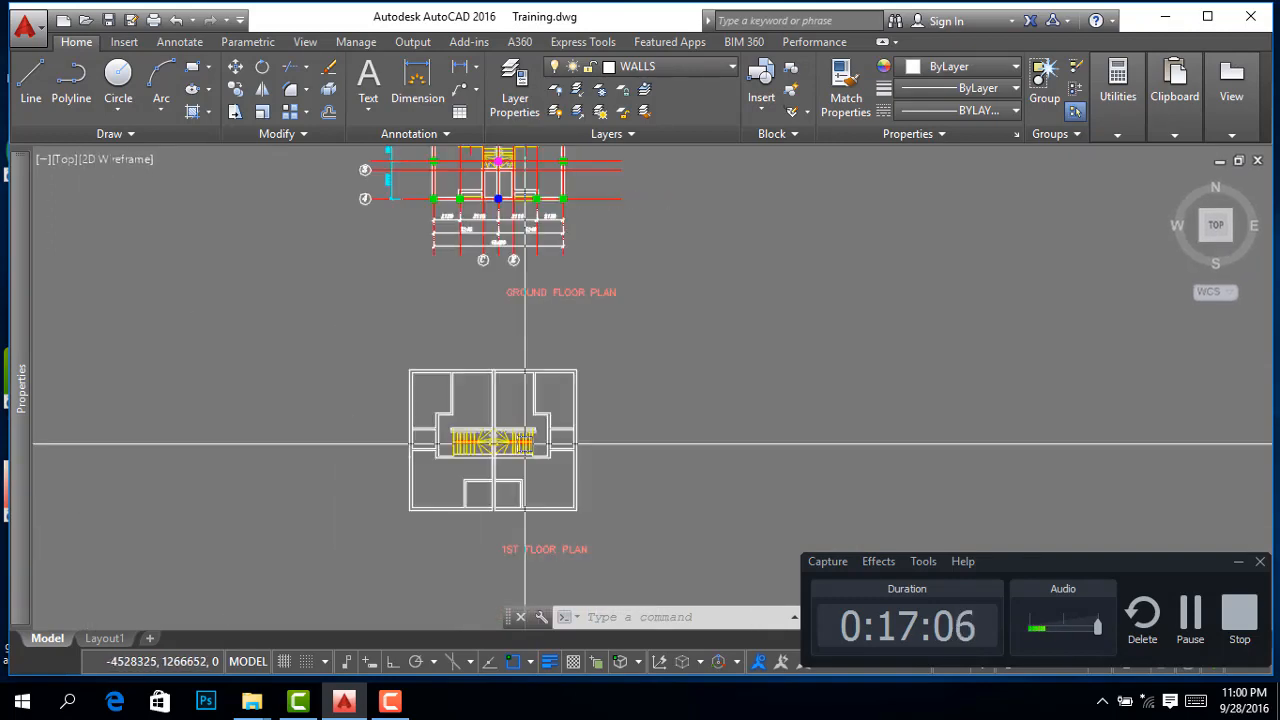
scroll(509, 440, up, 5)
scroll(524, 357, down, 3)
scroll(427, 444, up, 5)
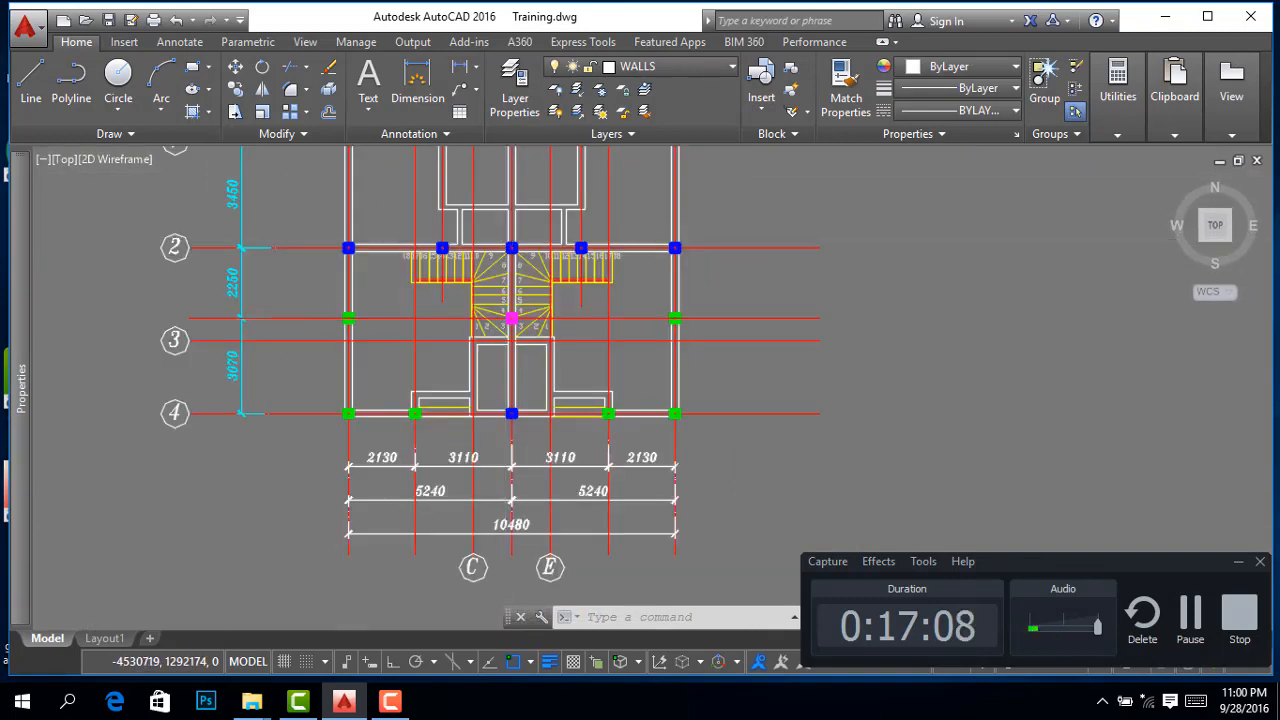
scroll(455, 412, down, 3)
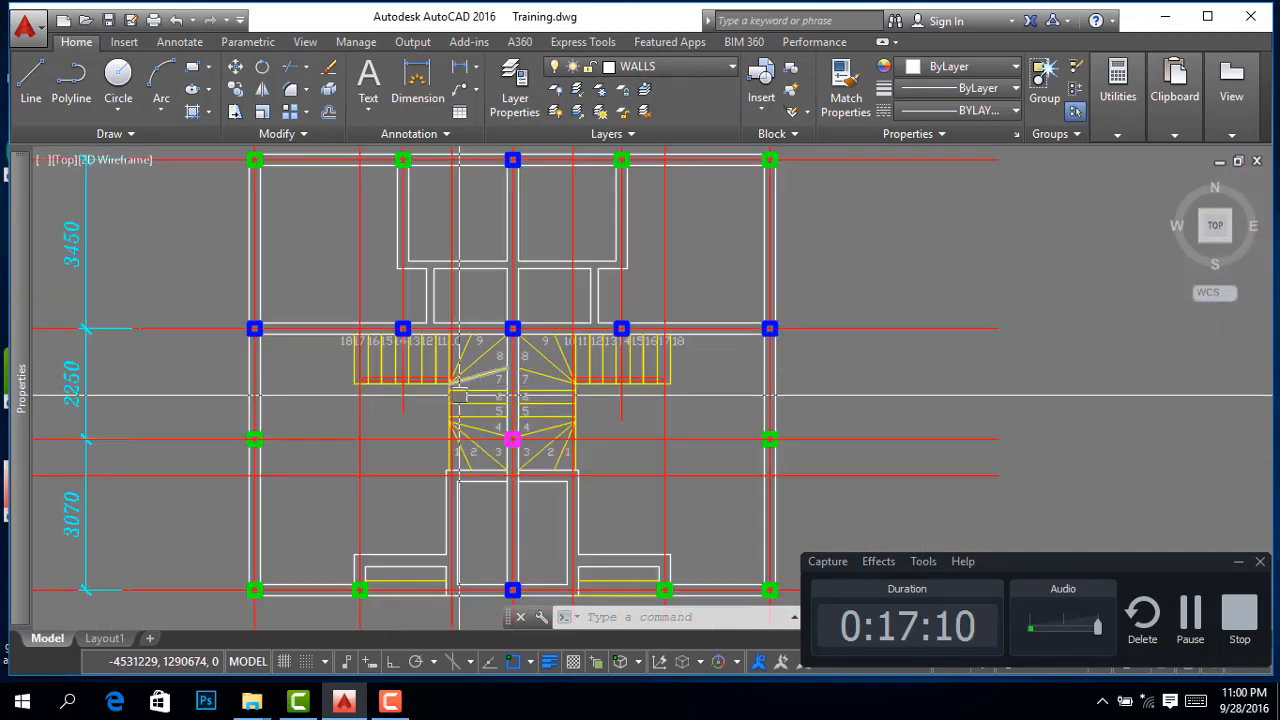
scroll(437, 357, up, 5)
scroll(428, 348, up, 1)
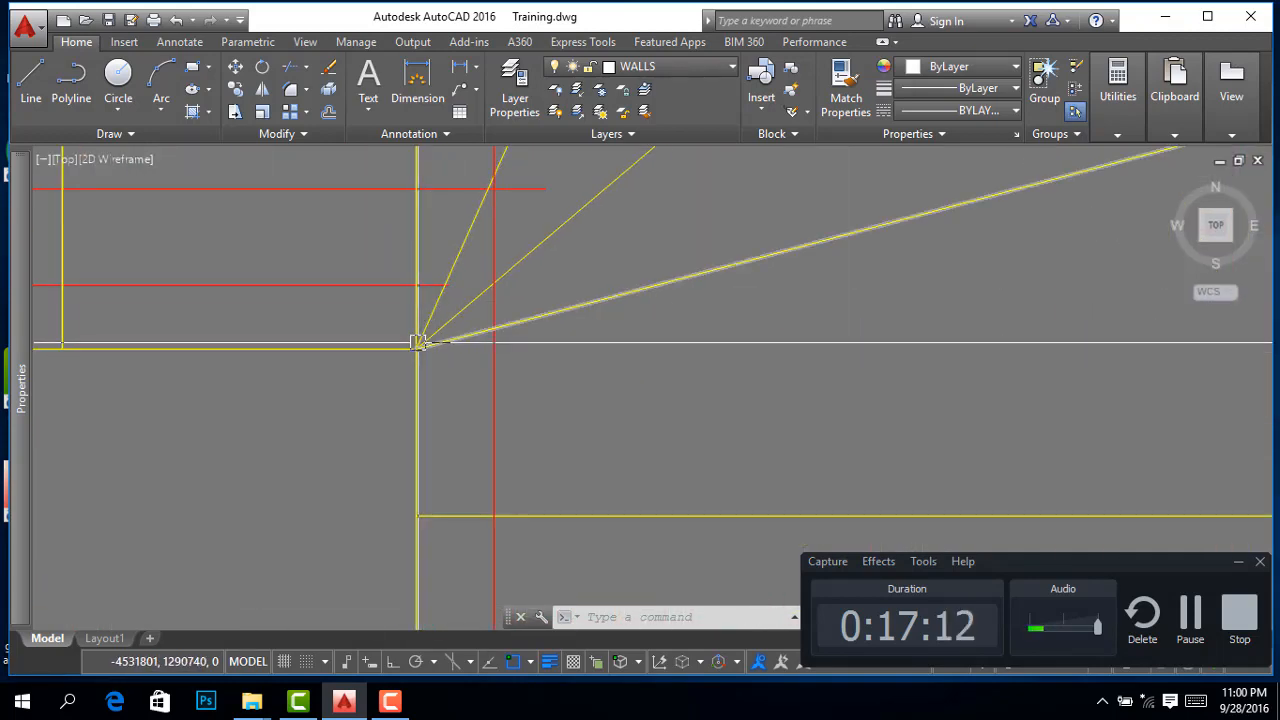
scroll(420, 345, up, 2)
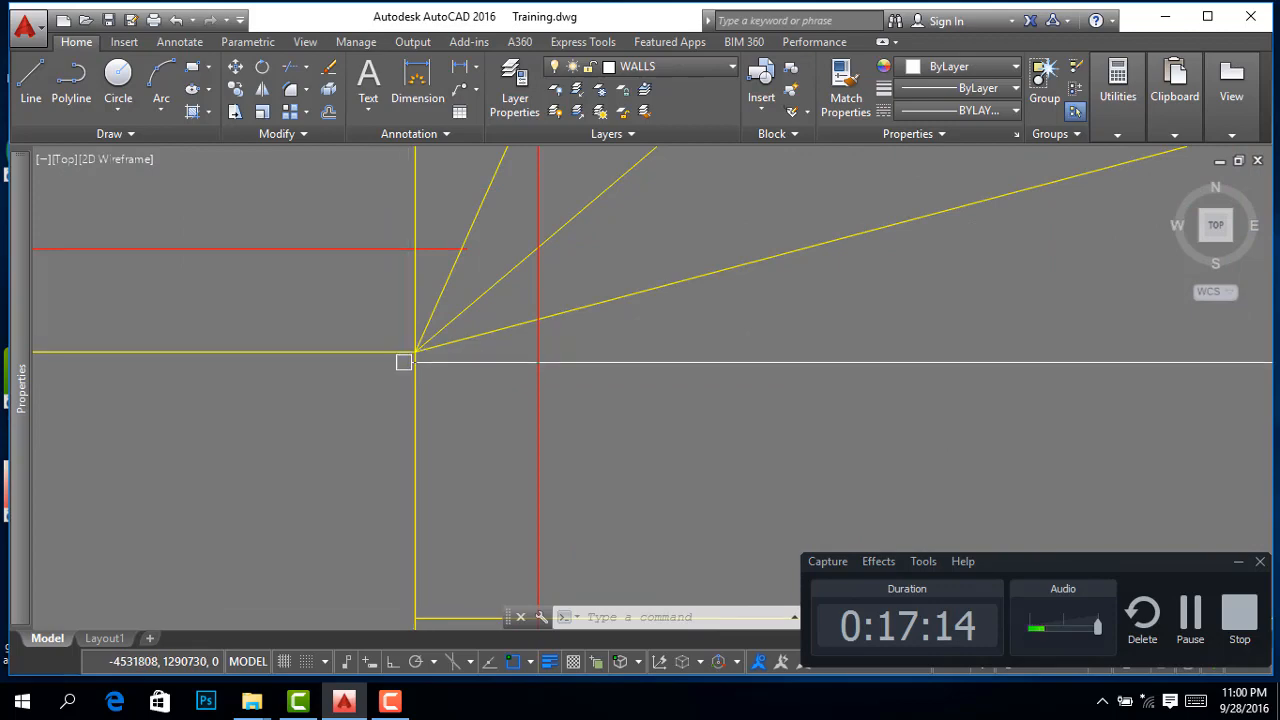
scroll(428, 350, down, 5)
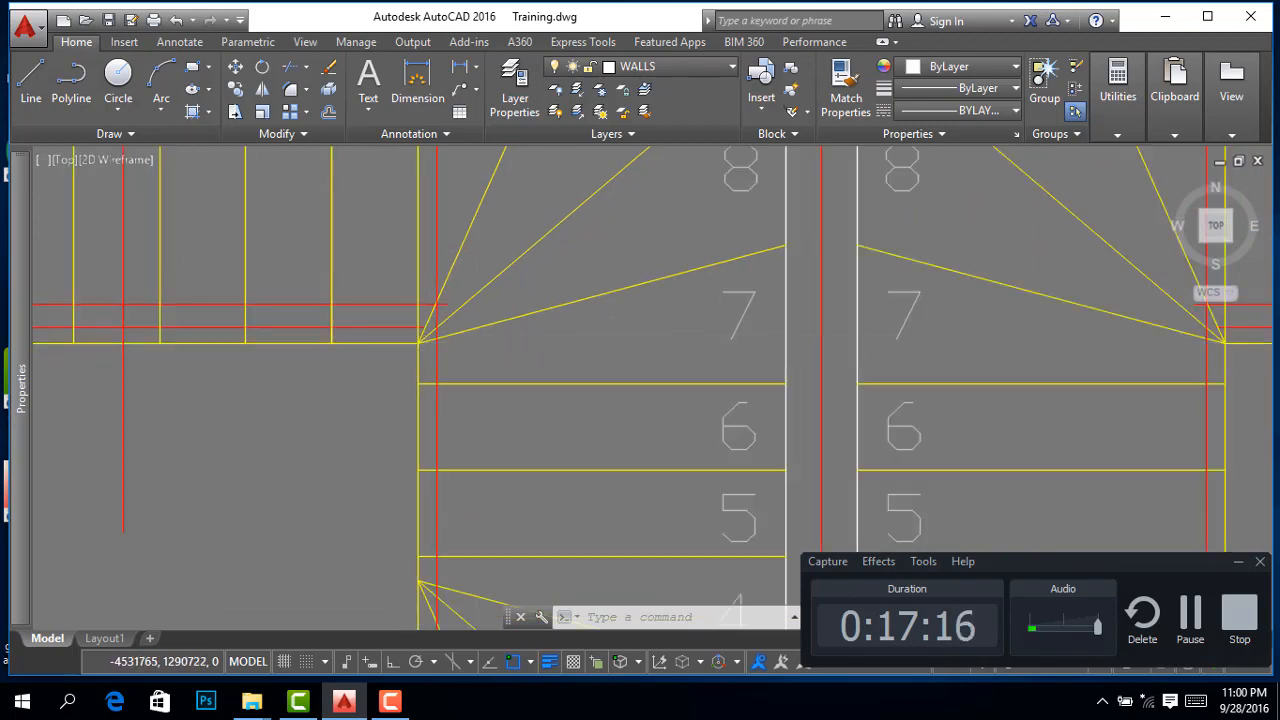
Select the grid lines, grid bubbles and all dimensions around the ground floor plan with columns
click(640, 213)
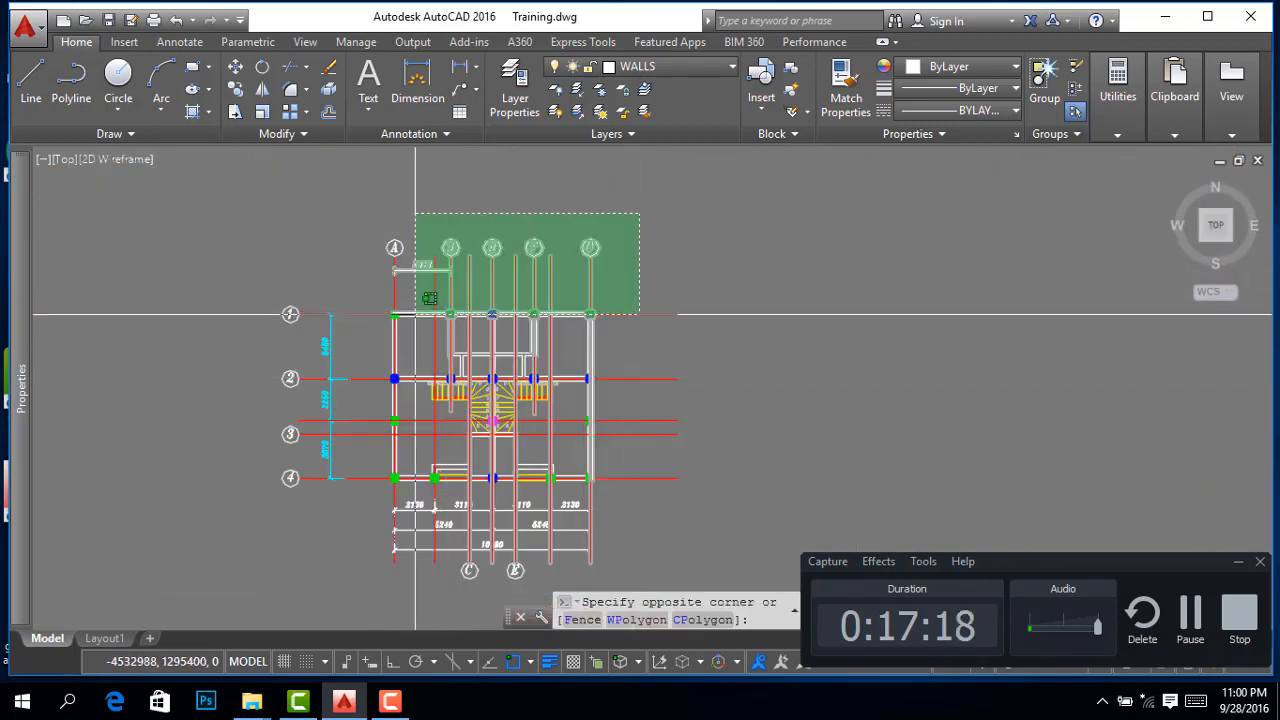
click(348, 293)
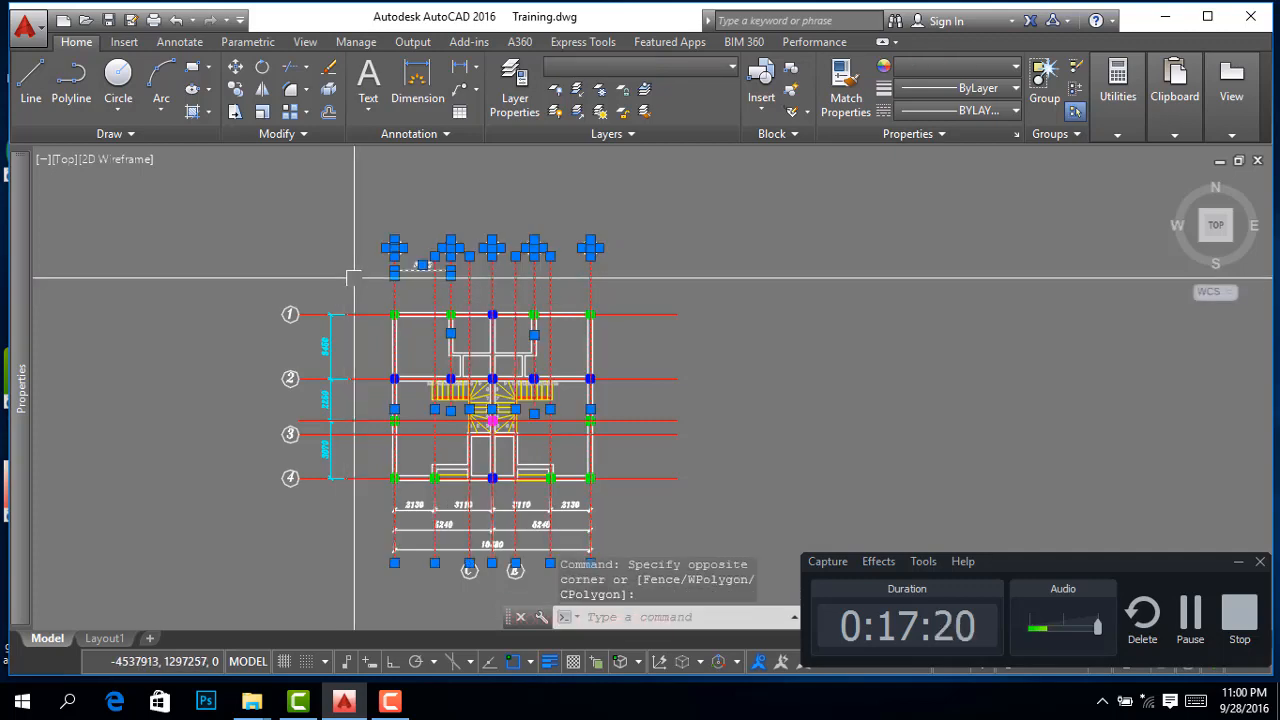
click(354, 278)
click(260, 517)
scroll(500, 429, down, 3)
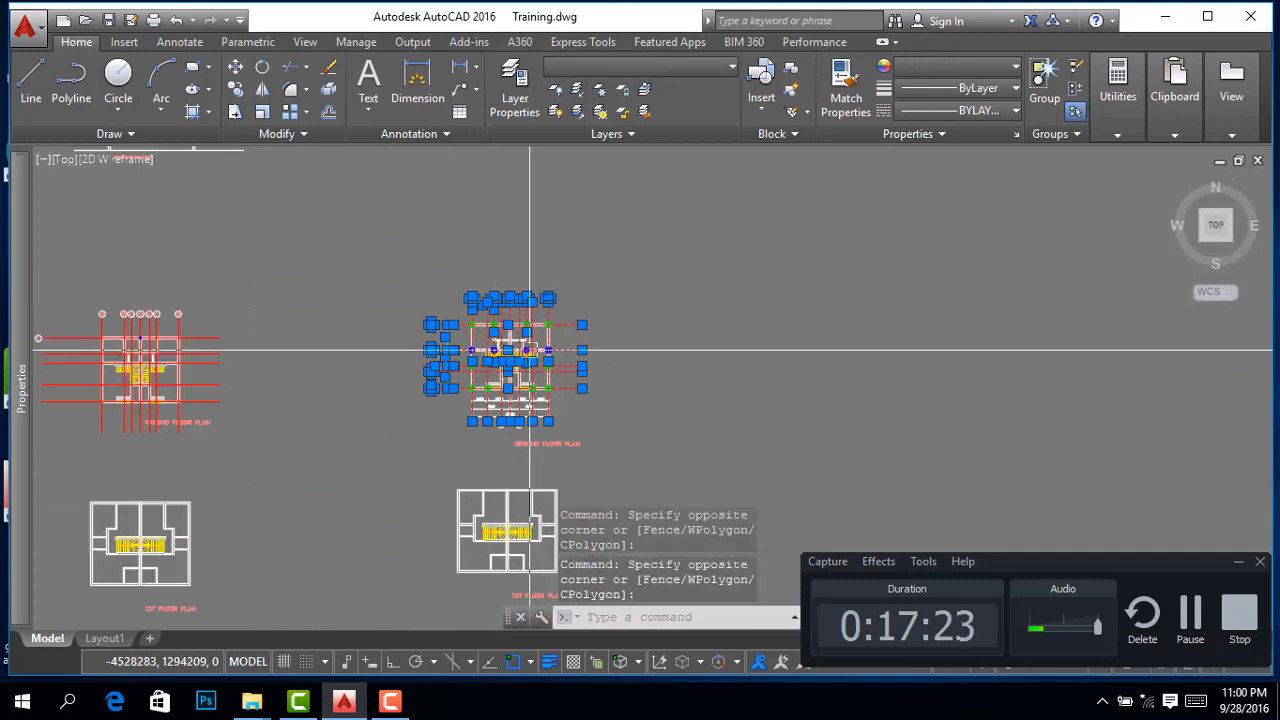
scroll(543, 429, up, 6)
click(589, 319)
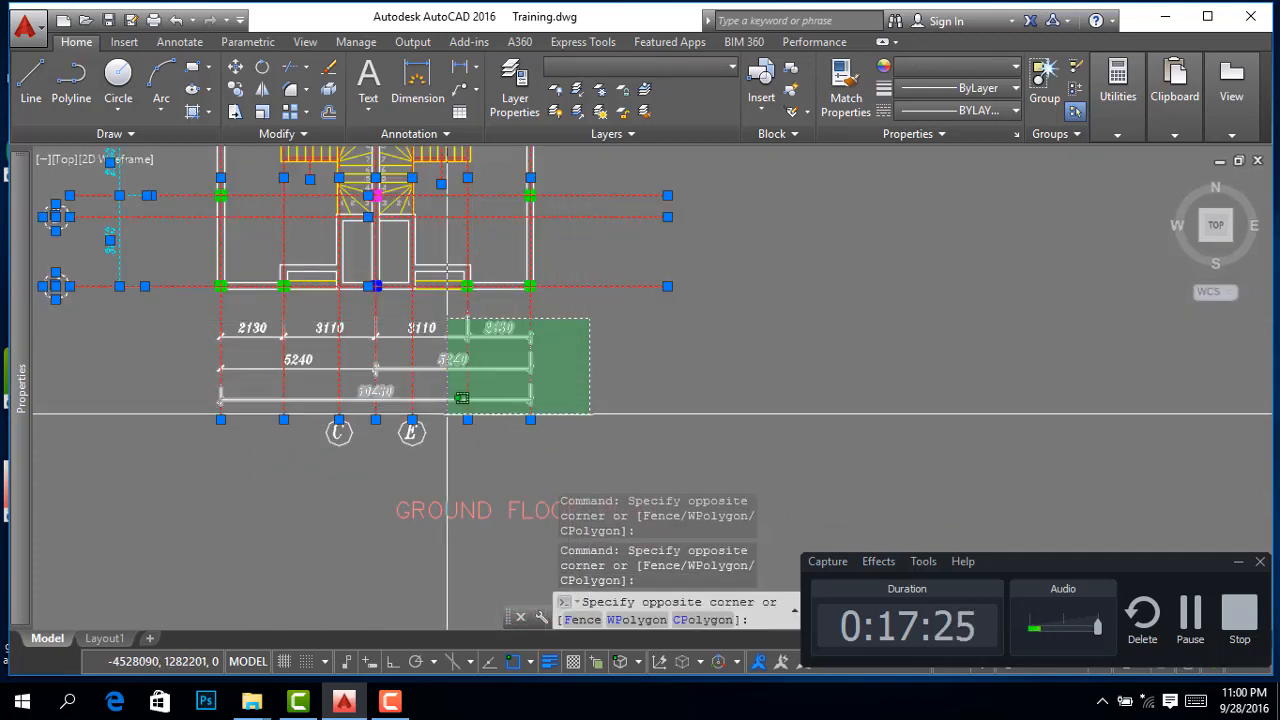
click(208, 487)
Add the left corner, window-side and middle columns along the ground floor plan's bottom wall to the selection
scroll(300, 310, up, 5)
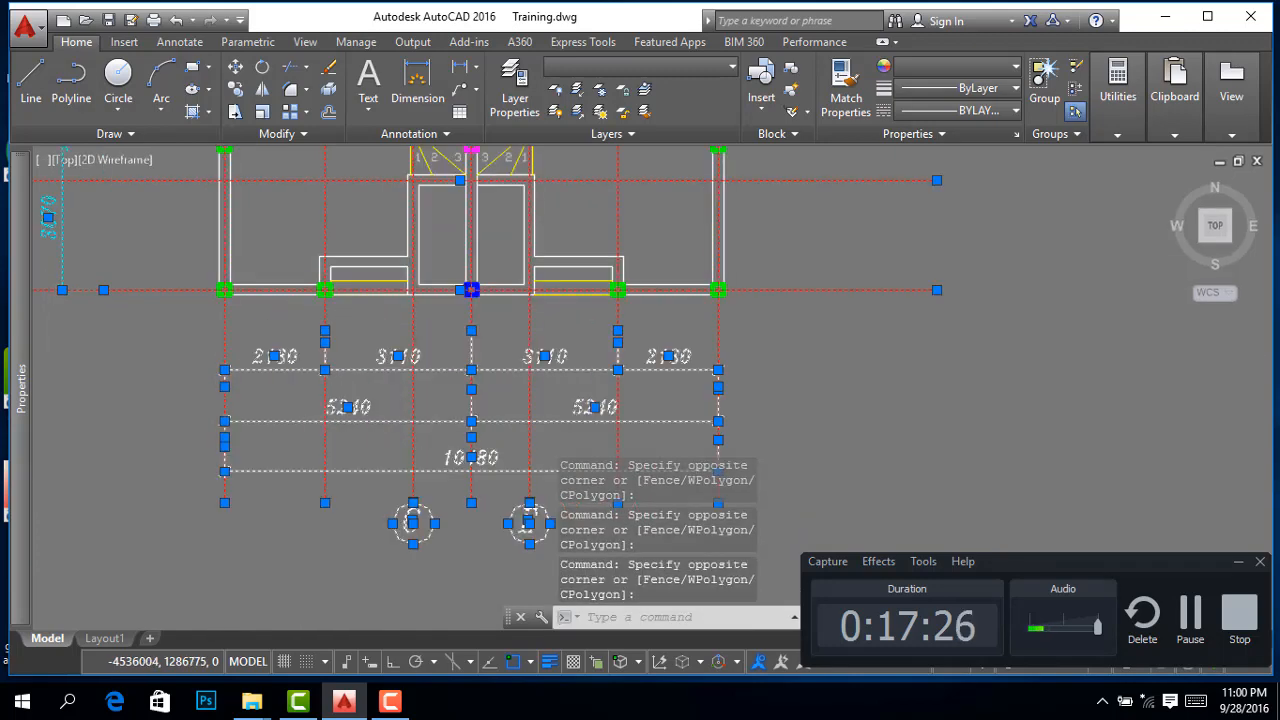
click(203, 250)
click(288, 320)
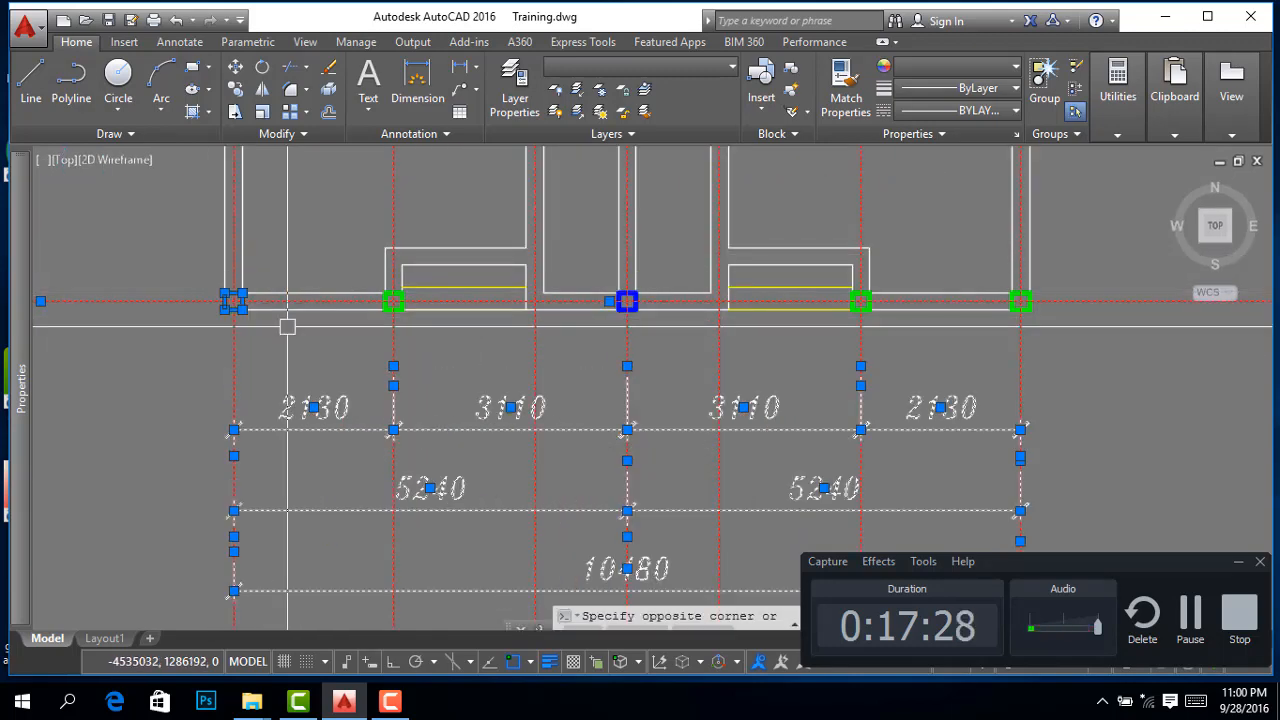
click(323, 263)
click(414, 344)
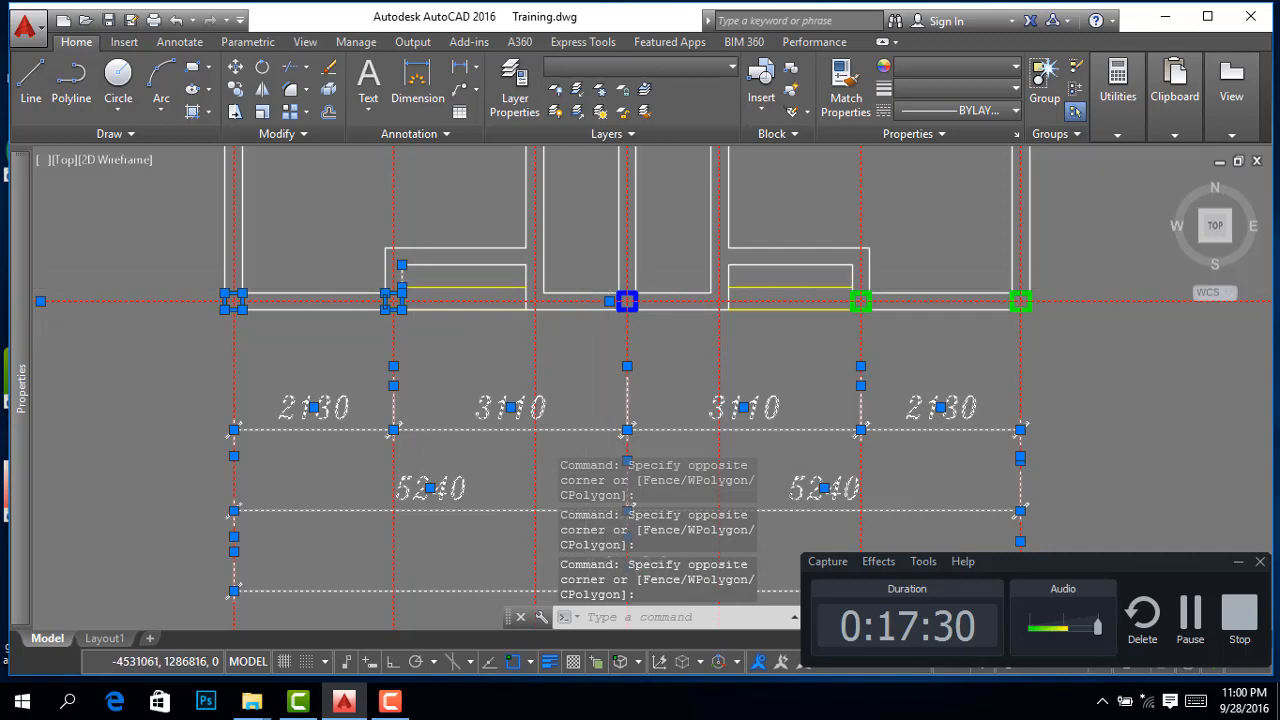
scroll(587, 268, up, 4)
click(587, 266)
click(761, 385)
scroll(761, 385, down, 4)
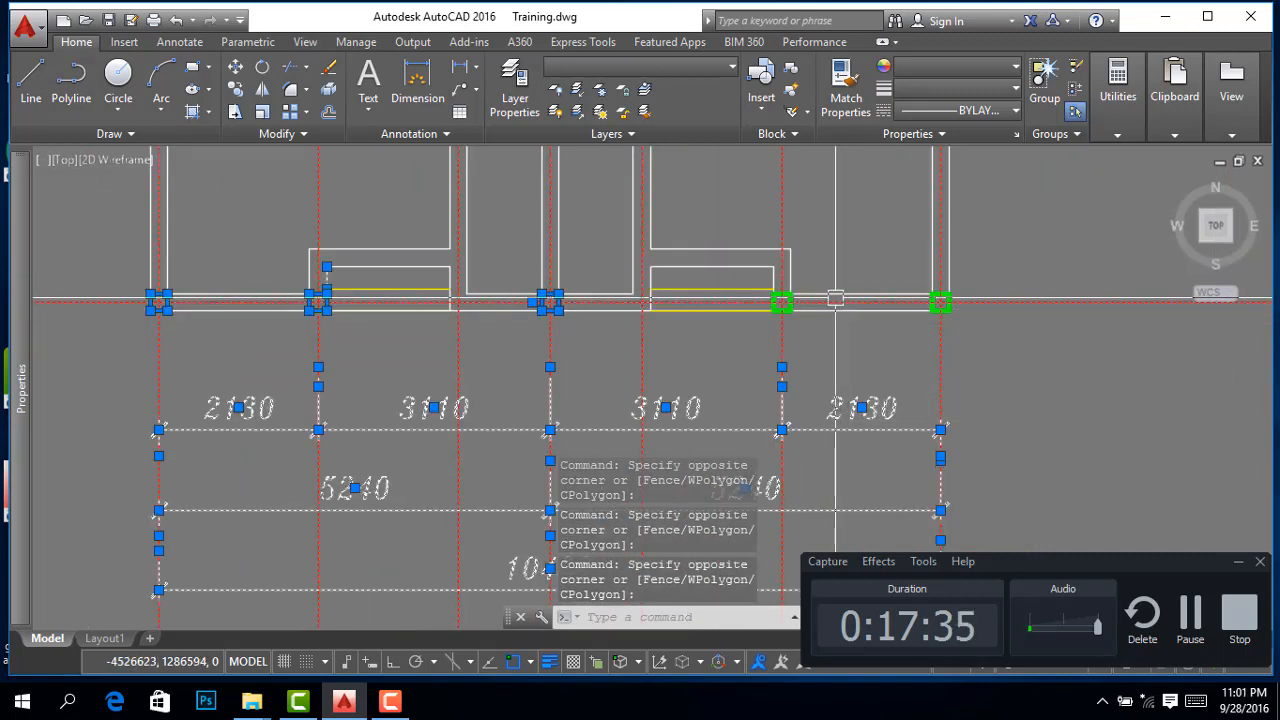
Extend the selection with the two remaining columns on the right half of the ground floor plan's bottom wall
scroll(775, 298, up, 5)
scroll(880, 300, down, 2)
click(800, 258)
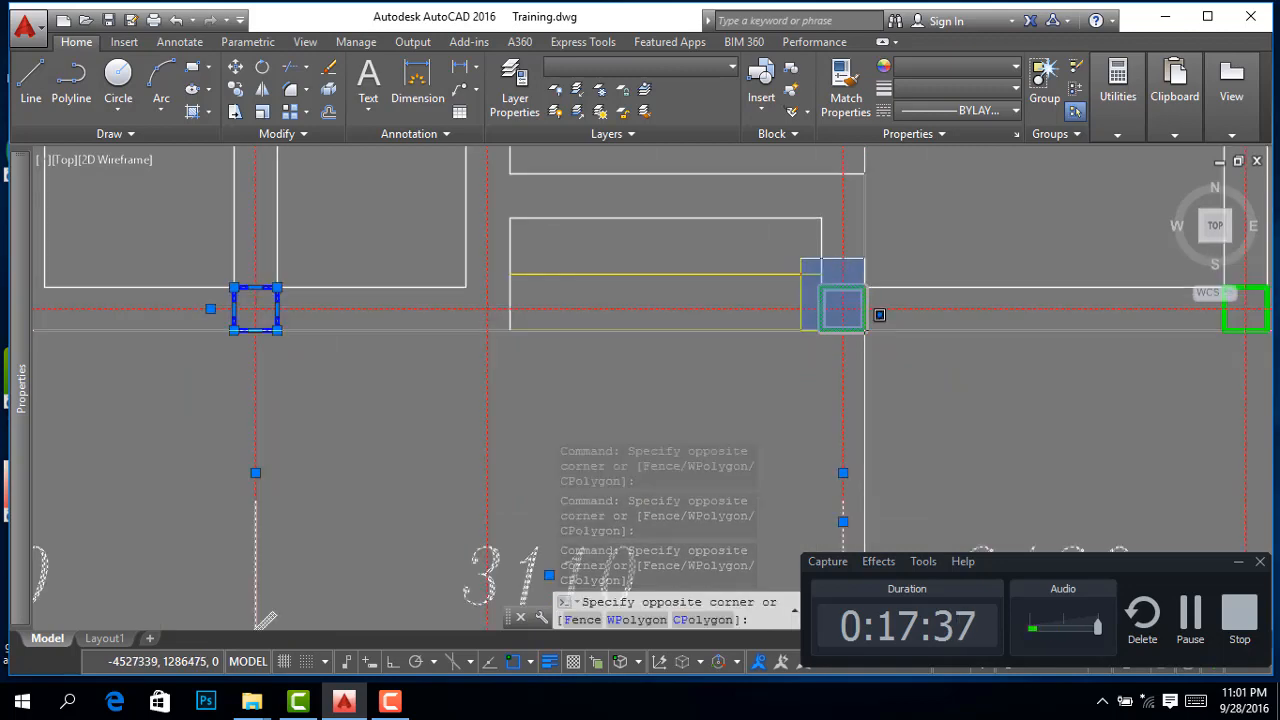
click(865, 330)
scroll(793, 355, down, 2)
click(938, 286)
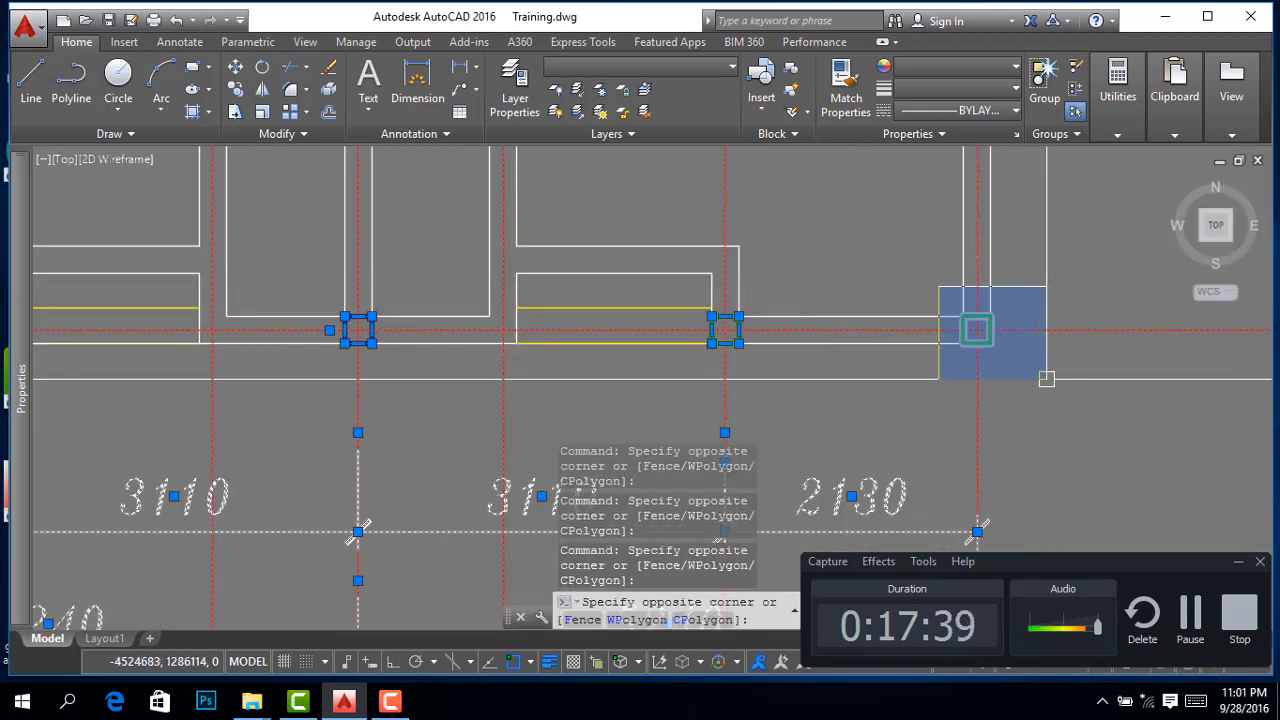
click(1047, 379)
Add the three columns in the row through the lower stair winders, including the magenta middle one, to the selection
scroll(623, 421, down, 4)
scroll(713, 242, up, 2)
scroll(712, 241, up, 2)
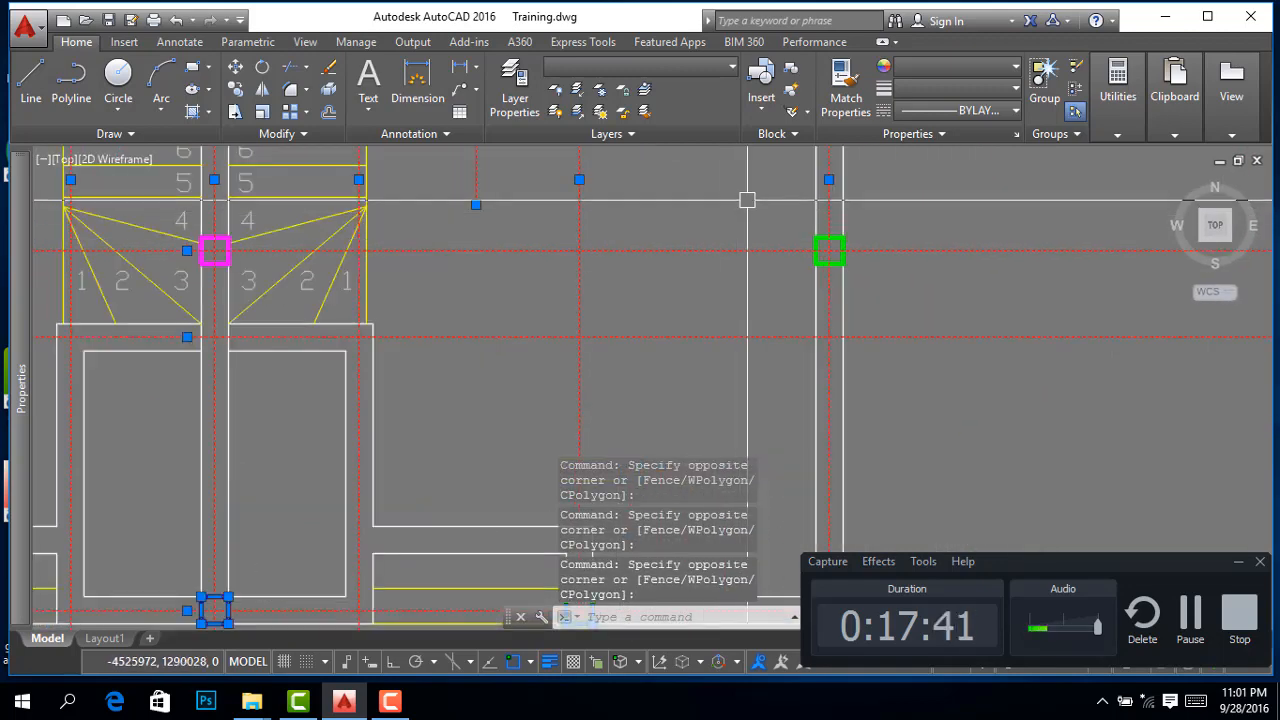
click(749, 199)
click(917, 308)
scroll(406, 310, down, 4)
scroll(563, 283, up, 8)
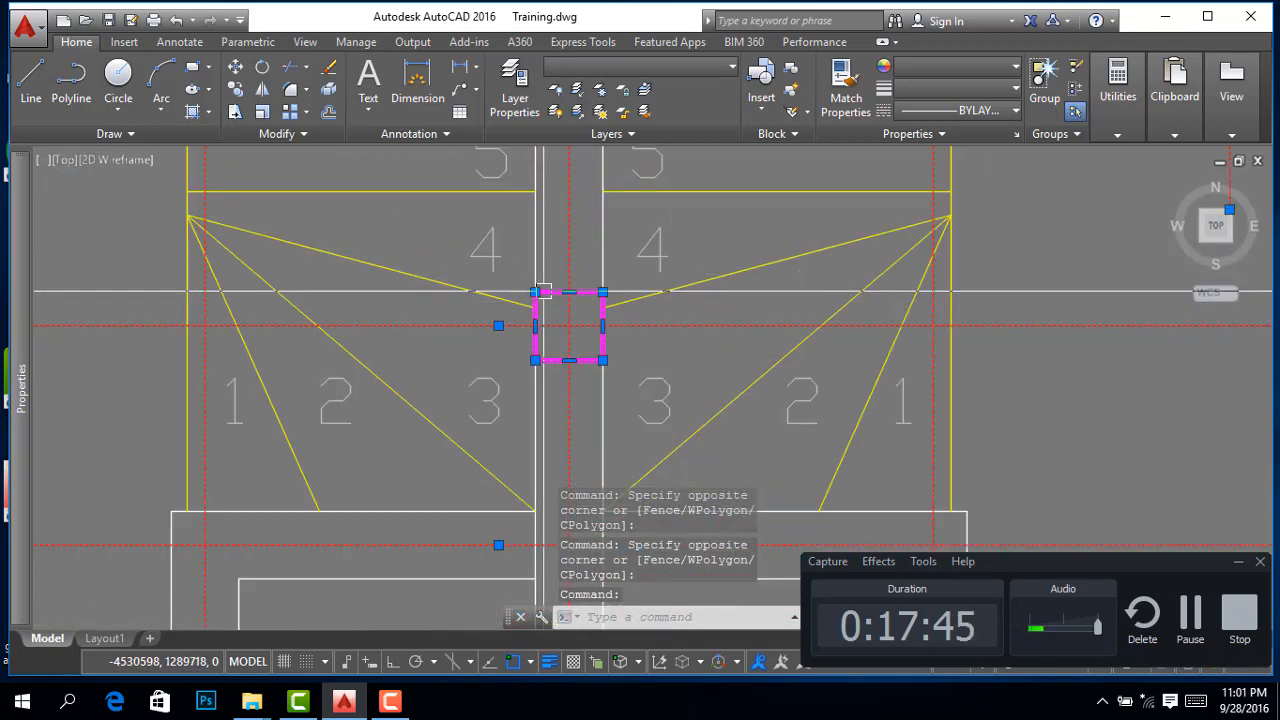
scroll(541, 288, down, 5)
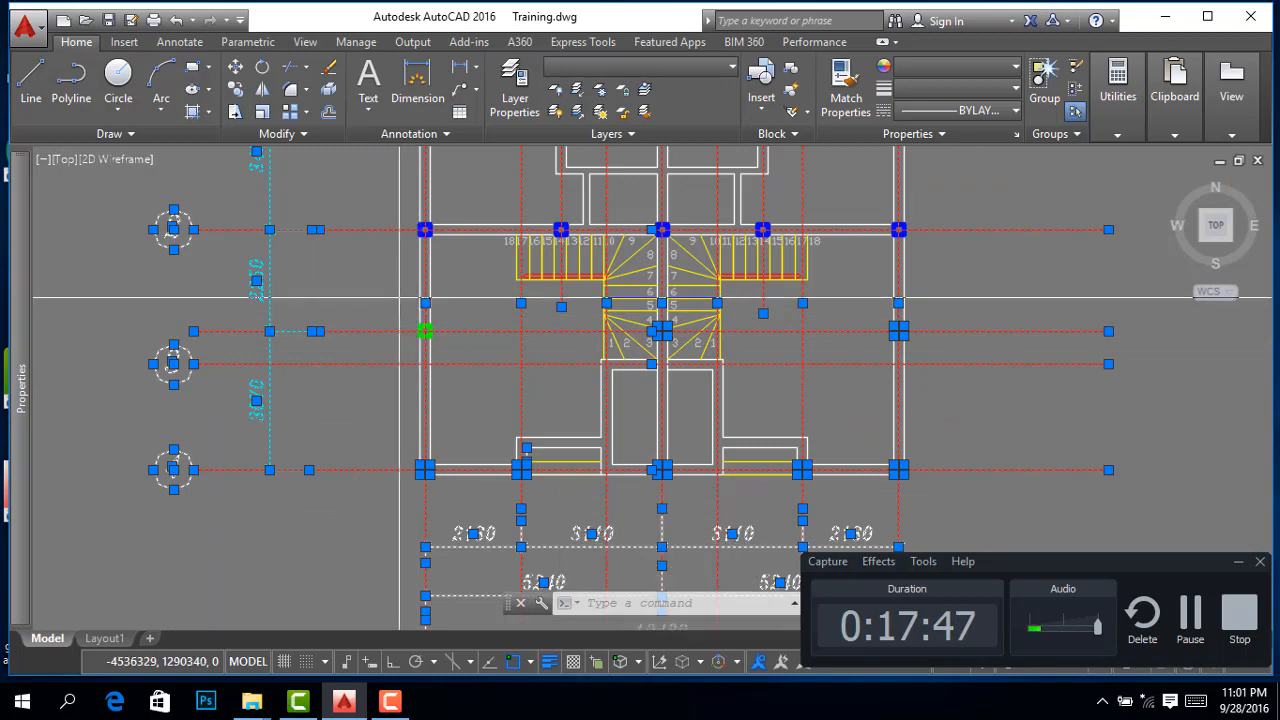
click(399, 297)
click(489, 402)
scroll(466, 449, down, 5)
Add all five blue columns along the wall above the staircase, on grid line 2, to the selection
scroll(460, 353, up, 6)
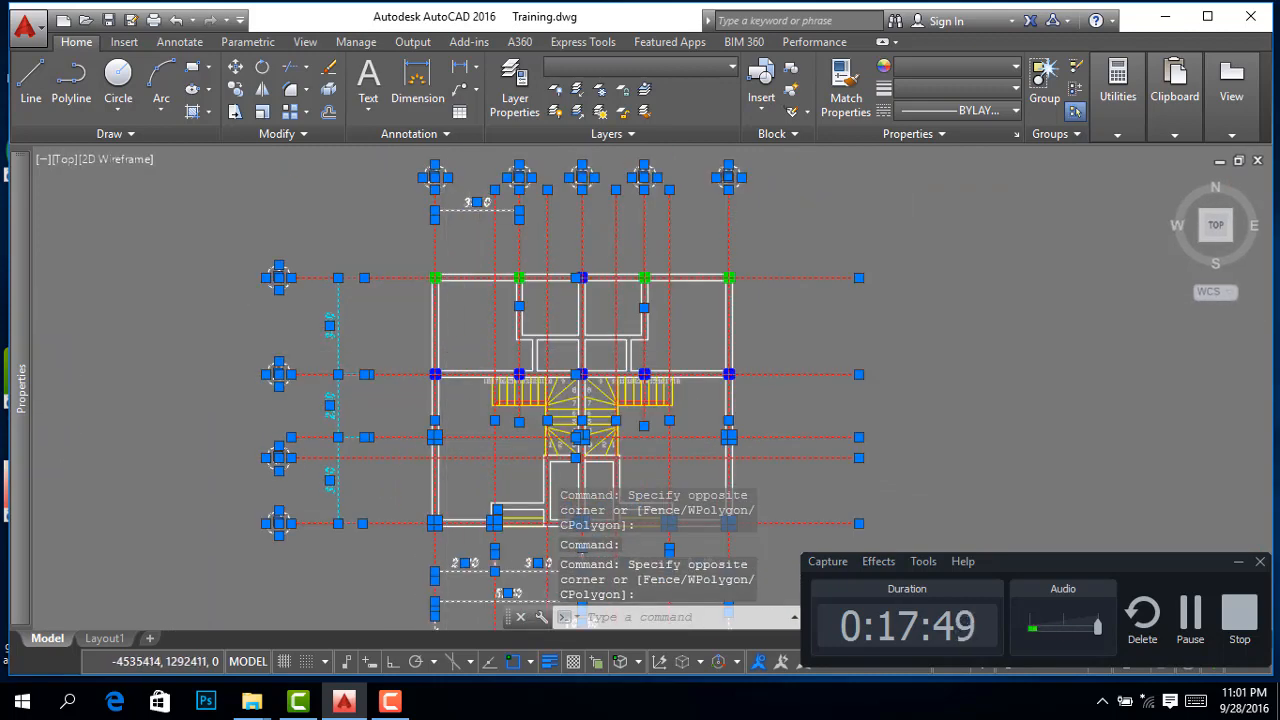
click(374, 351)
scroll(651, 376, up, 6)
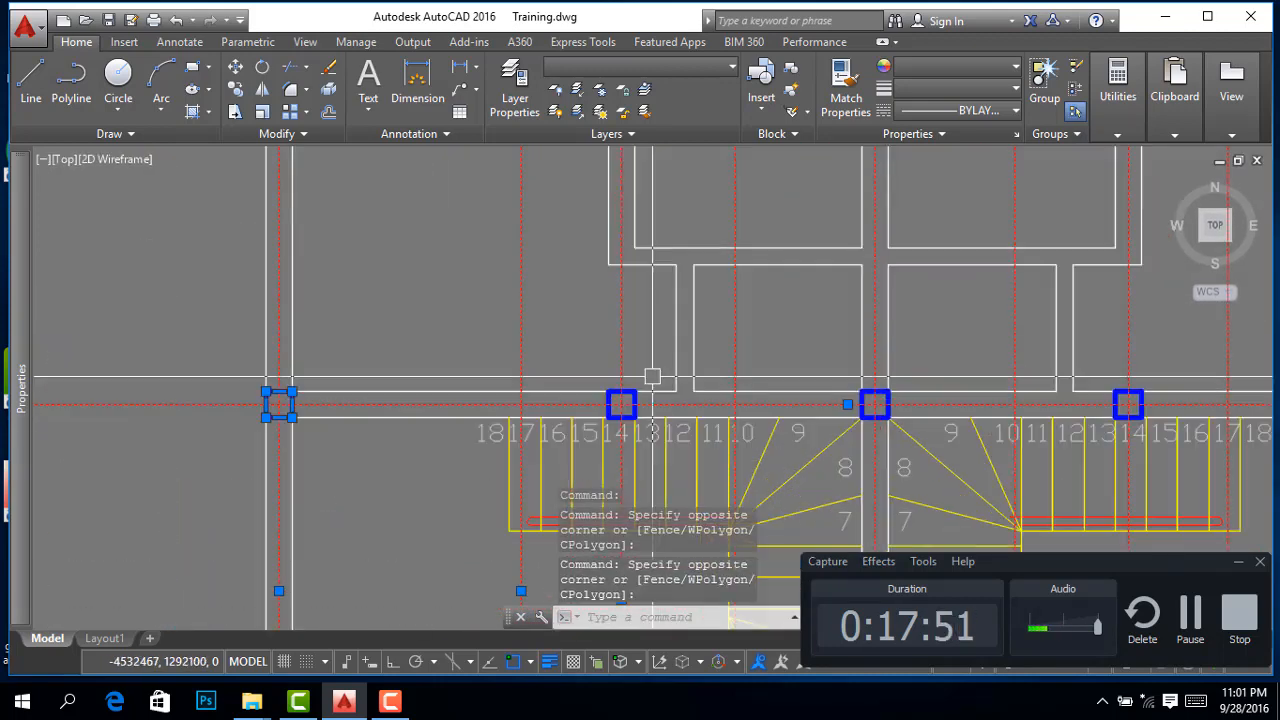
scroll(575, 375, down, 3)
click(582, 381)
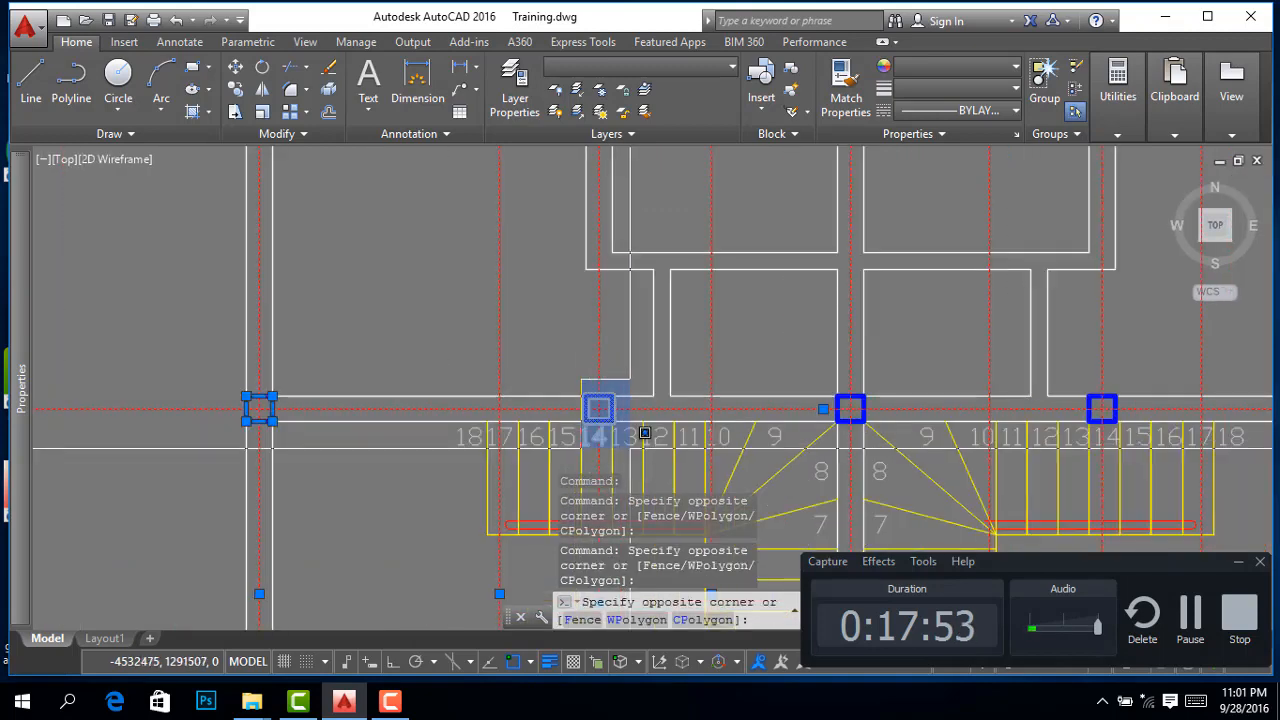
scroll(509, 387, down, 4)
scroll(703, 401, up, 4)
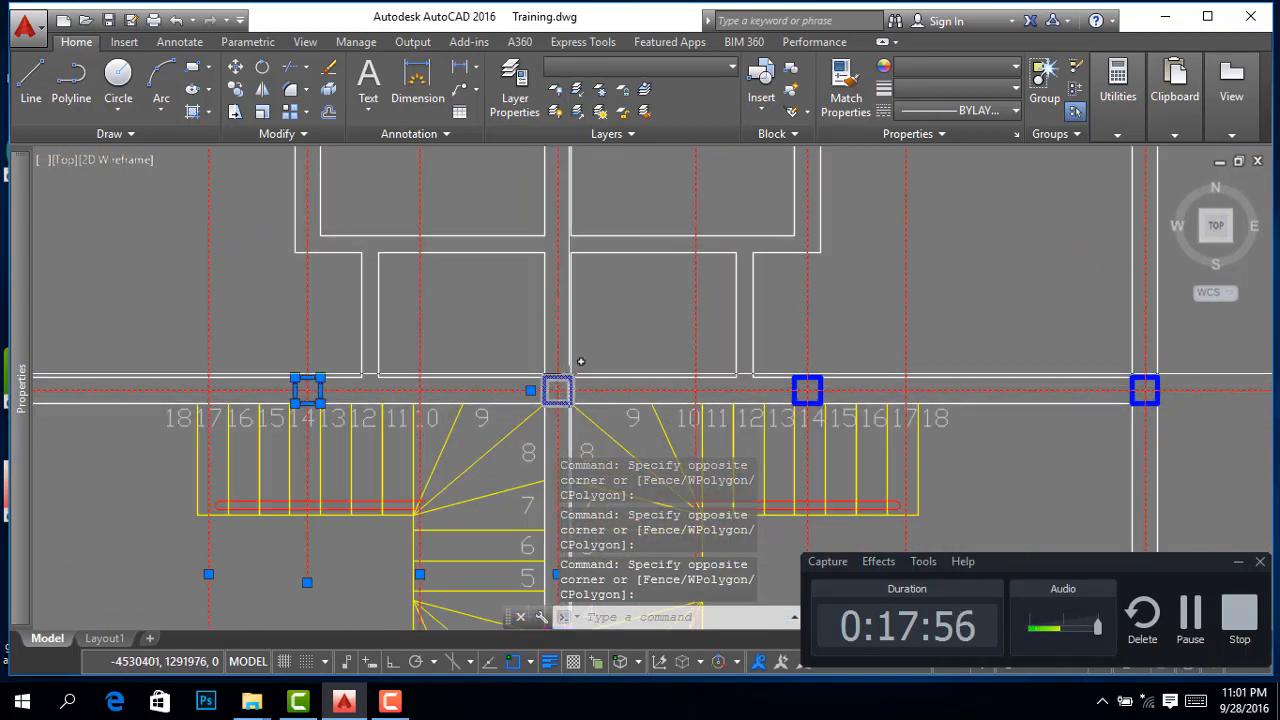
click(516, 354)
scroll(803, 380, up, 4)
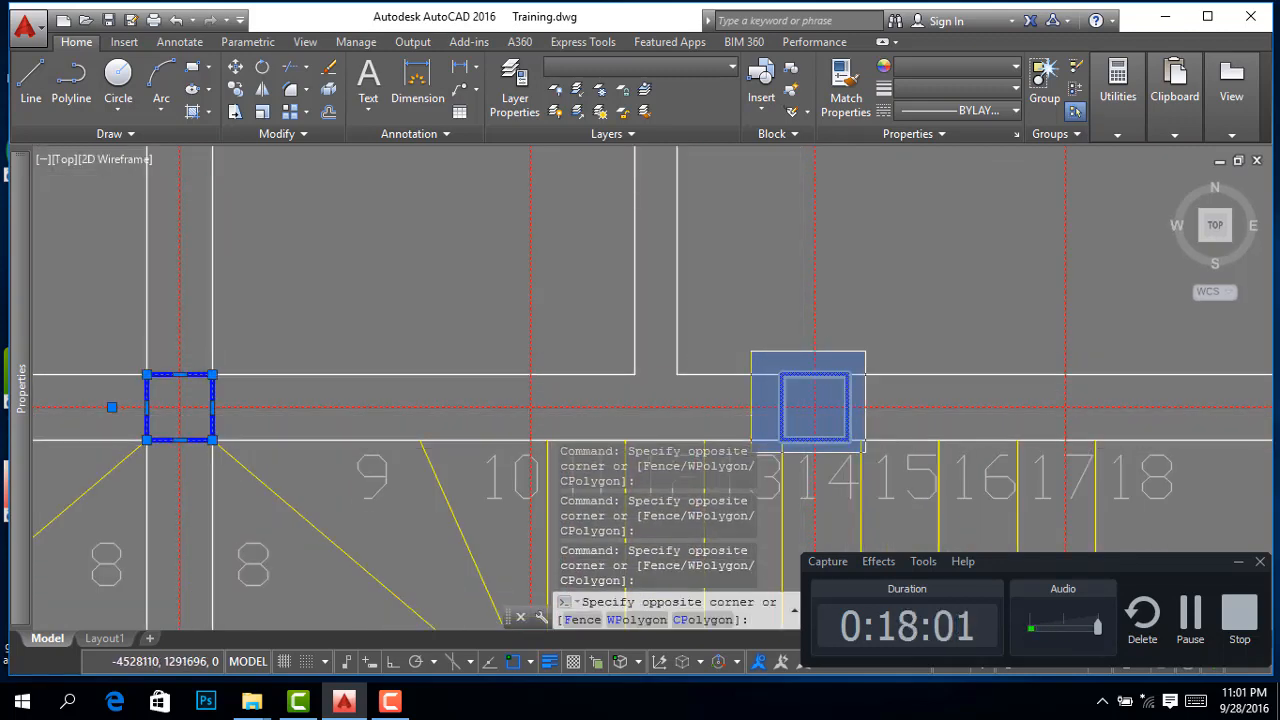
click(866, 452)
scroll(628, 393, down, 6)
click(849, 370)
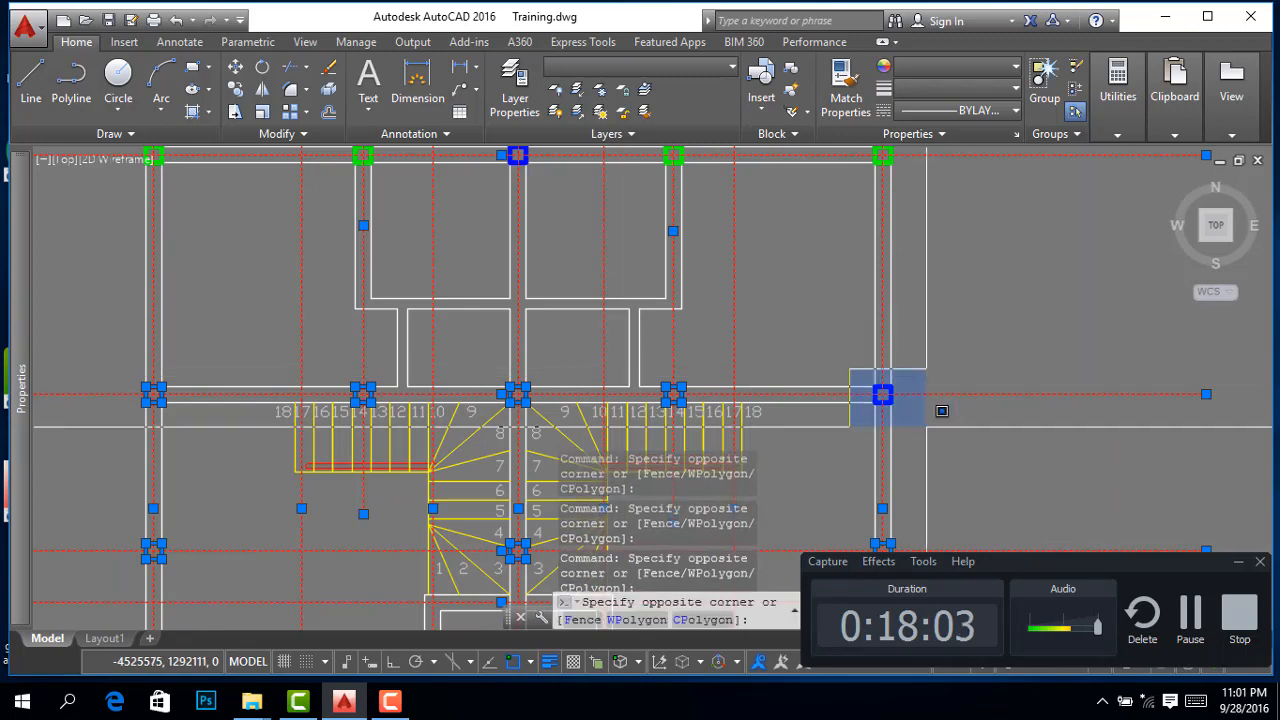
click(934, 435)
Add all five columns along the ground floor plan's top wall, on grid line 1, to the selection
scroll(715, 386, down, 2)
click(800, 206)
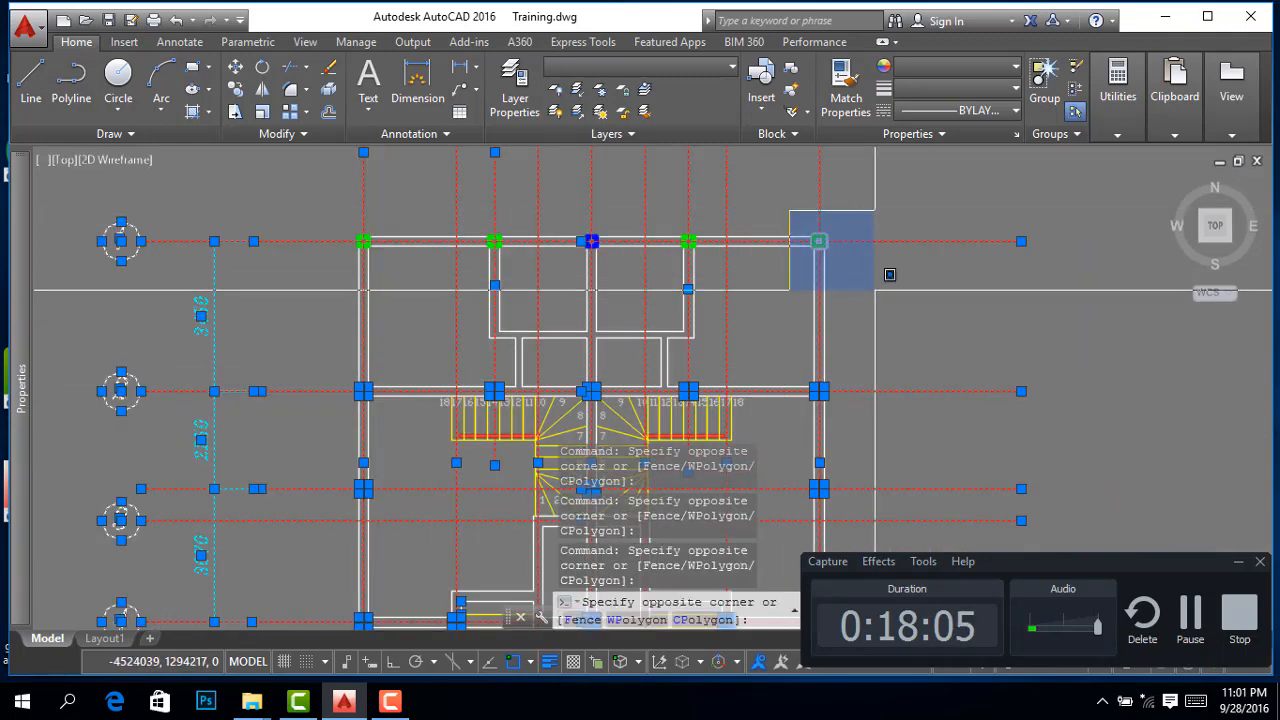
click(872, 286)
scroll(700, 252, up, 4)
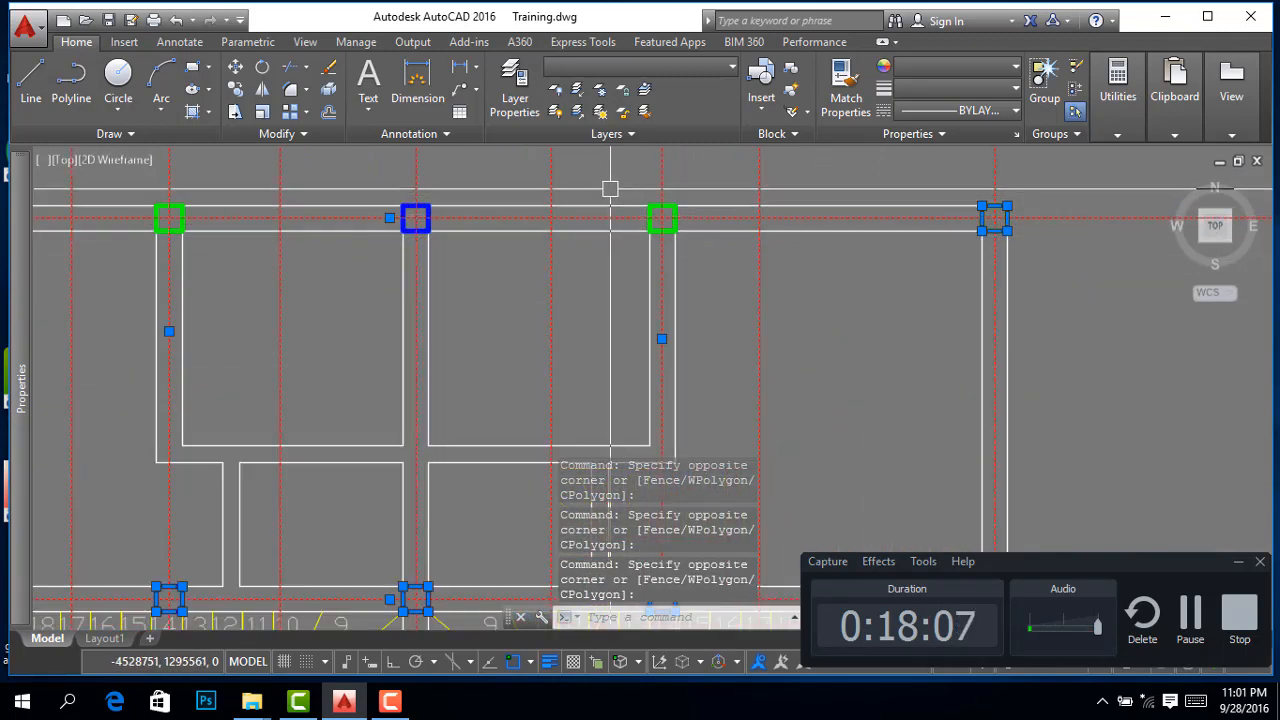
click(609, 189)
click(714, 272)
scroll(710, 285, down, 2)
scroll(505, 230, up, 2)
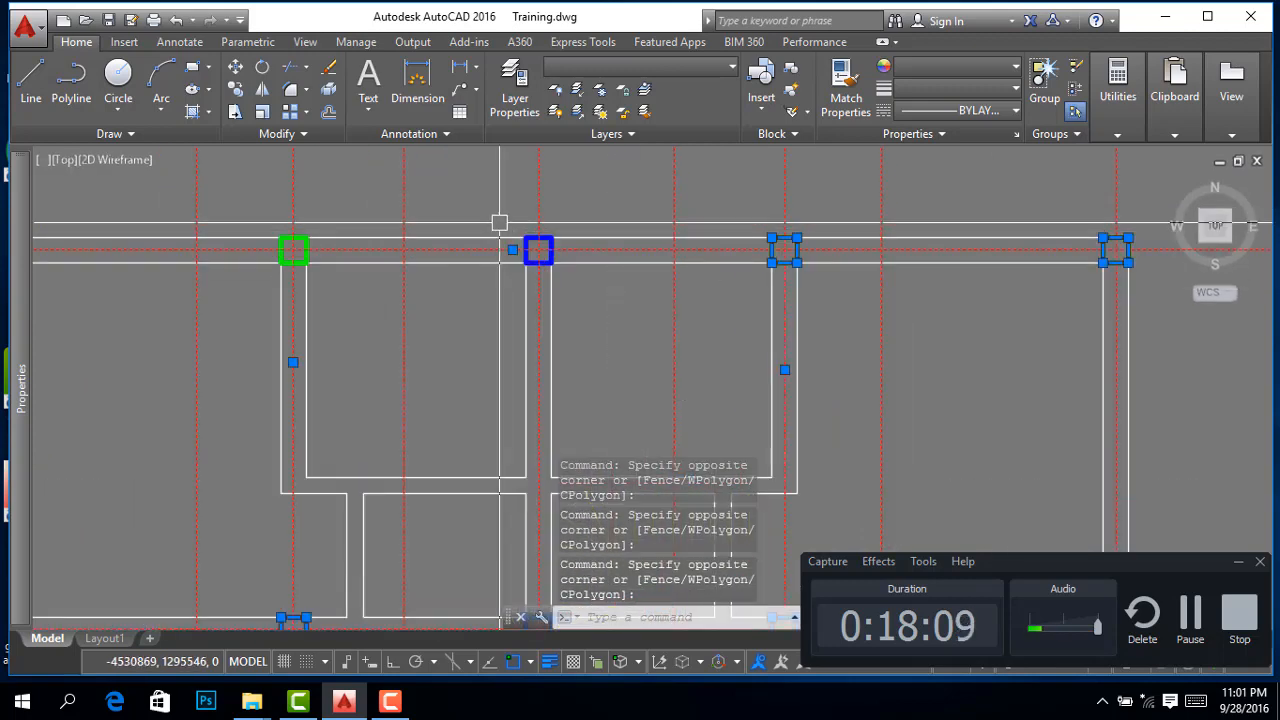
click(500, 222)
click(611, 323)
scroll(625, 330, down, 2)
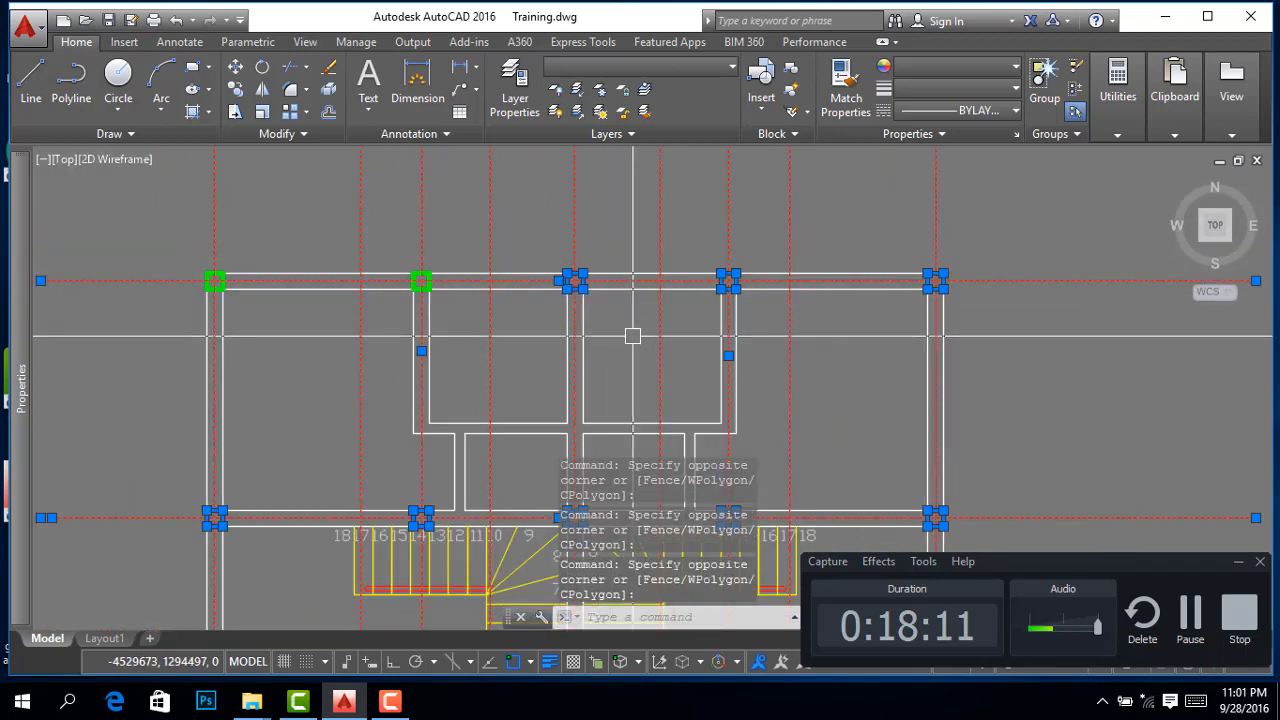
click(386, 257)
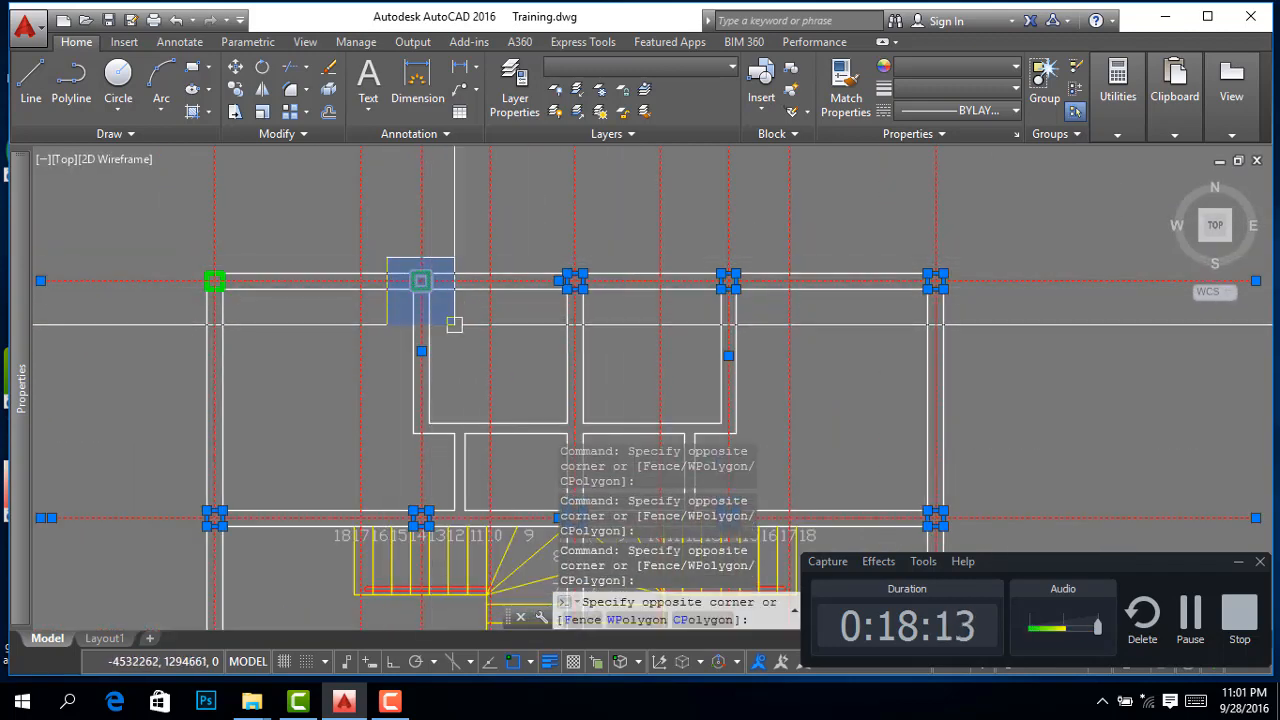
click(461, 328)
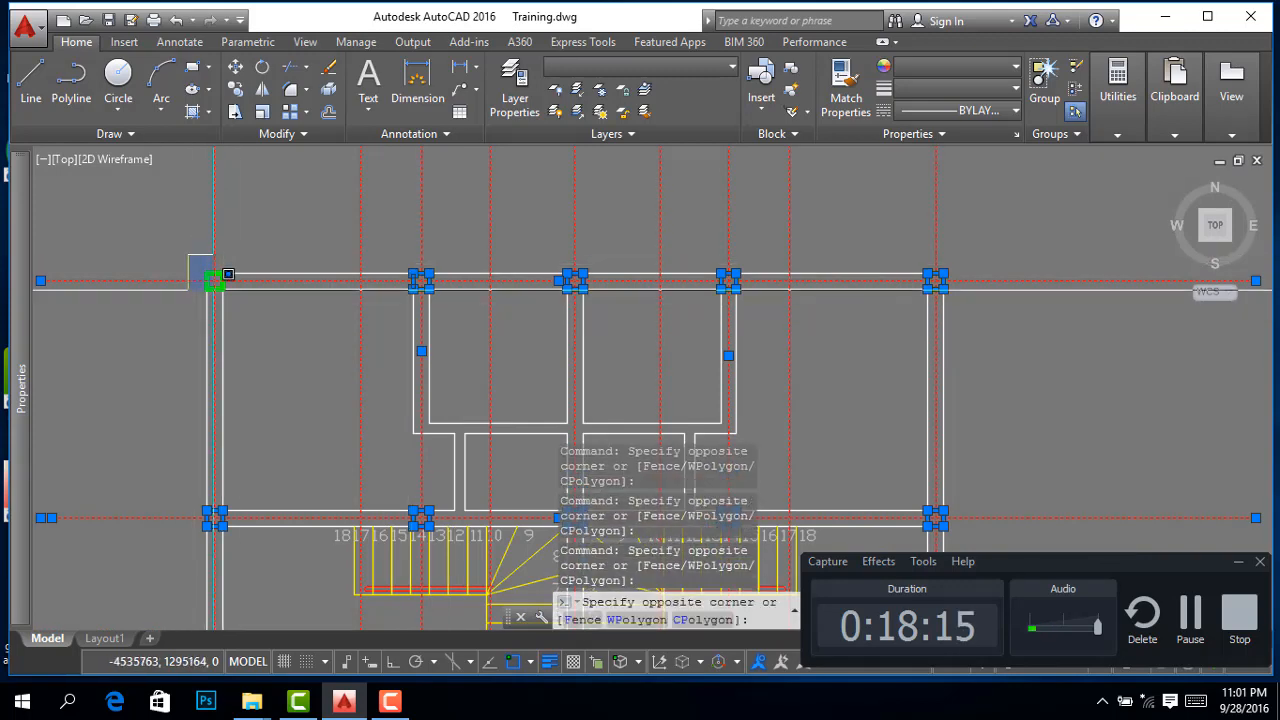
scroll(601, 298, down, 4)
Copy the selected grid, dimensions and columns to the 1st floor plan, using the corner where the left winder treads meet as reference point
scroll(501, 257, down, 4)
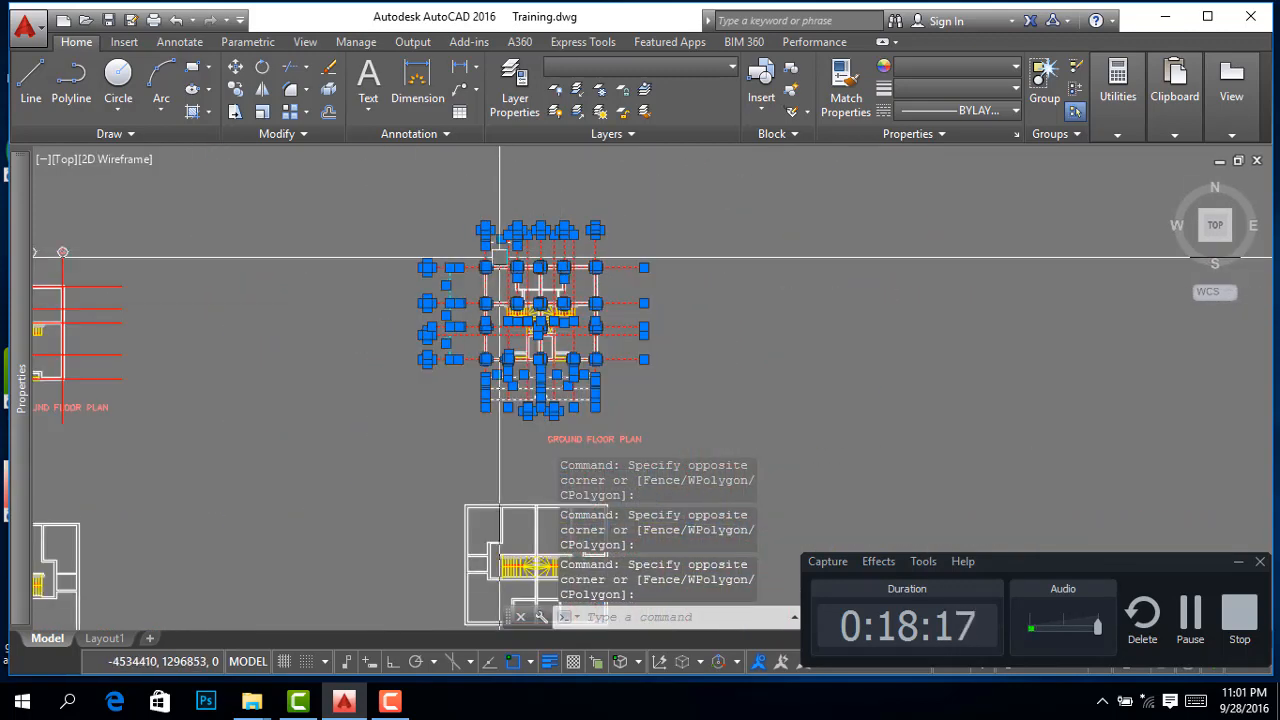
scroll(515, 448, up, 4)
scroll(526, 438, down, 4)
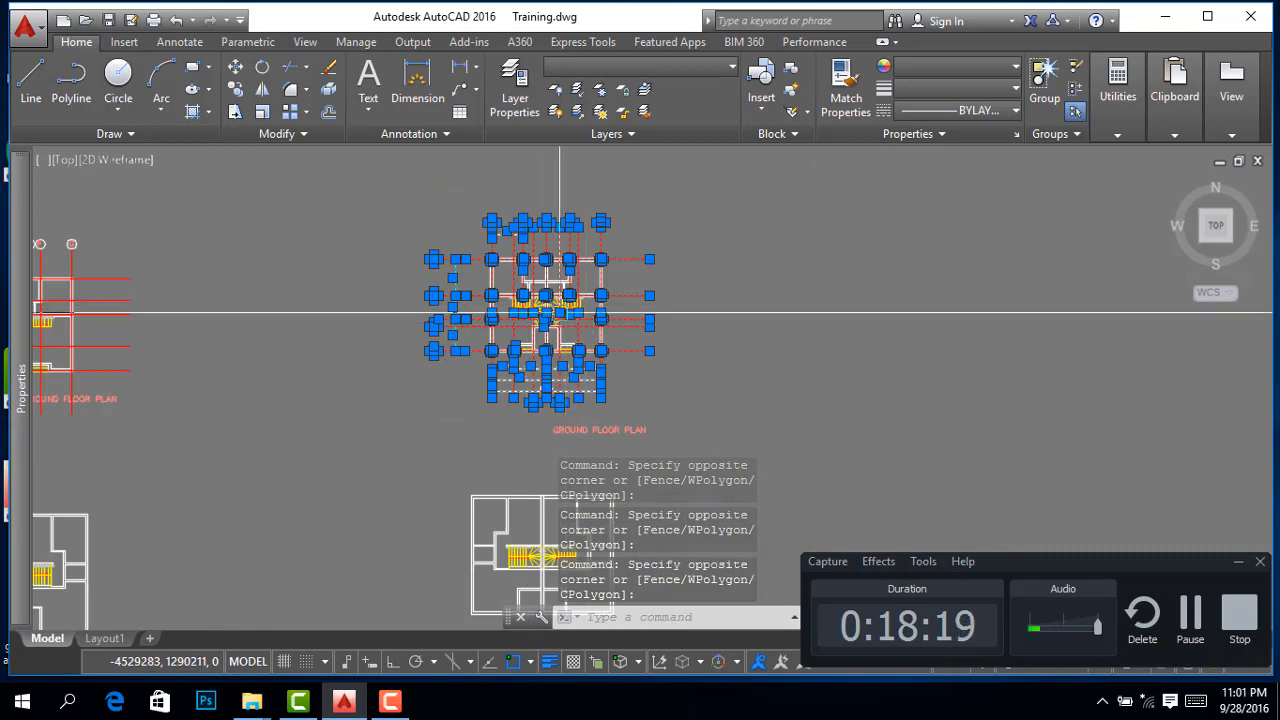
scroll(559, 314, up, 10)
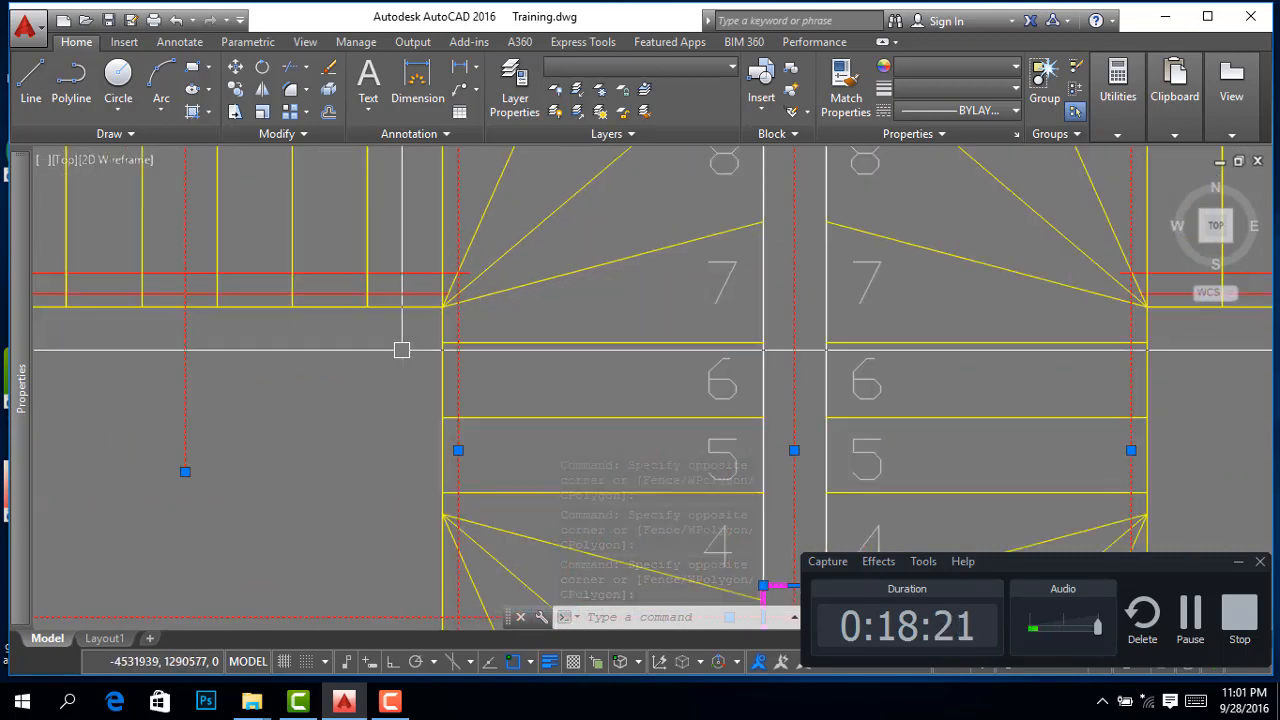
right_click(402, 364)
click(462, 409)
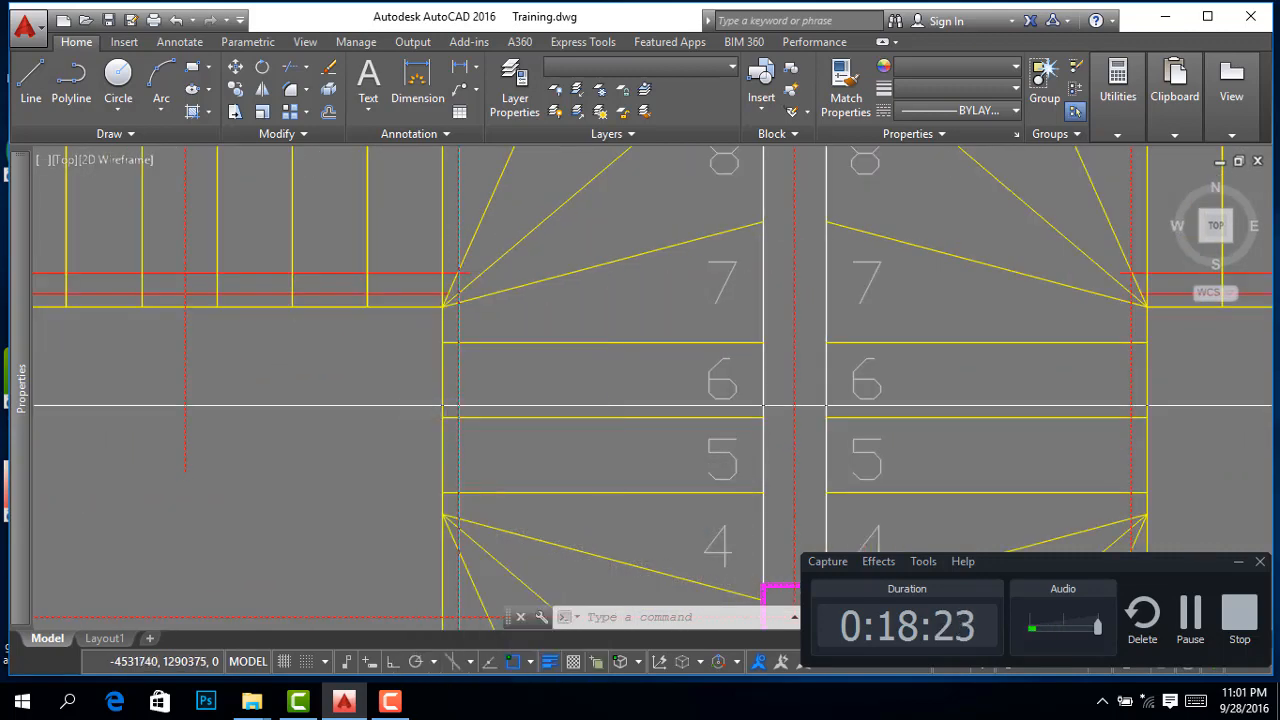
scroll(455, 355, up, 4)
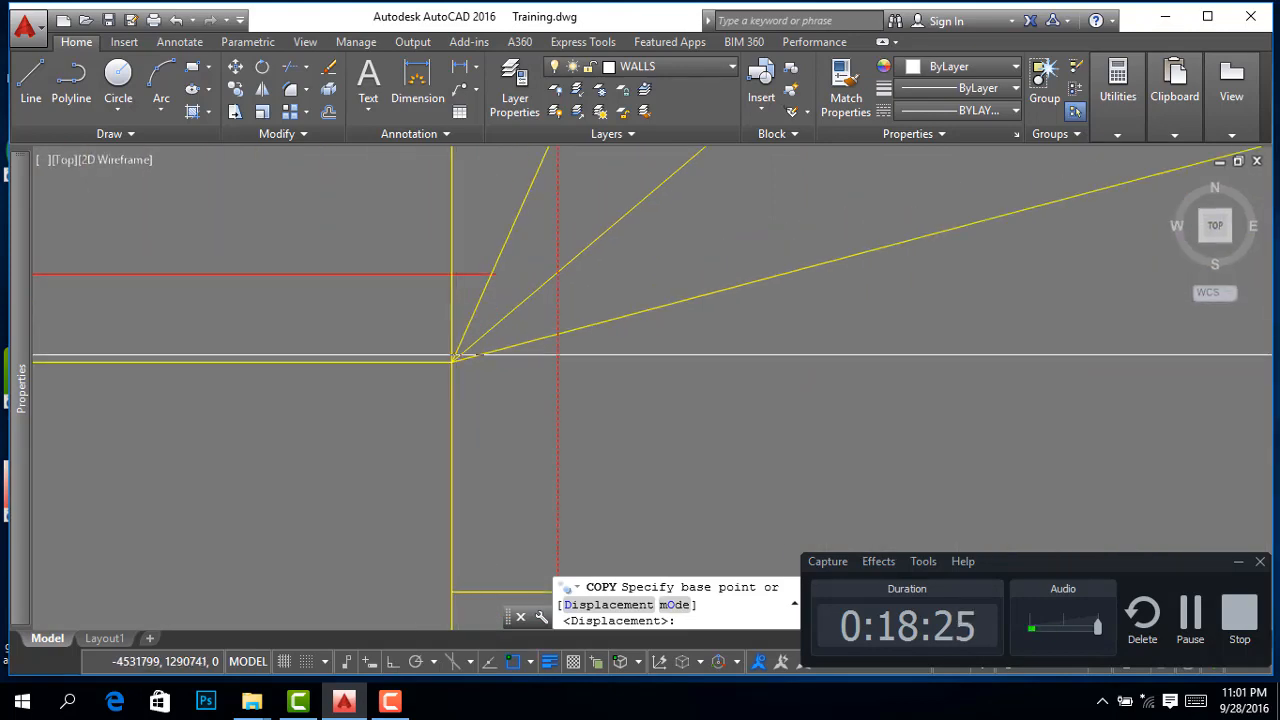
click(452, 360)
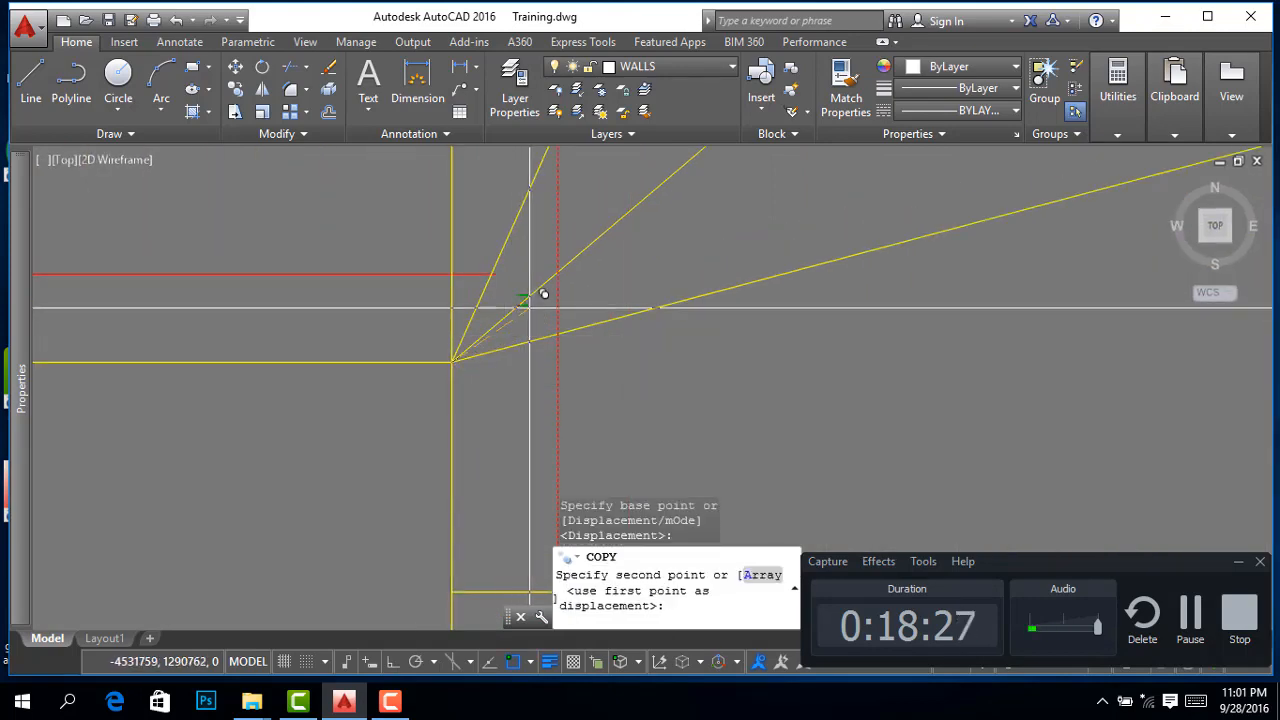
scroll(543, 290, down, 6)
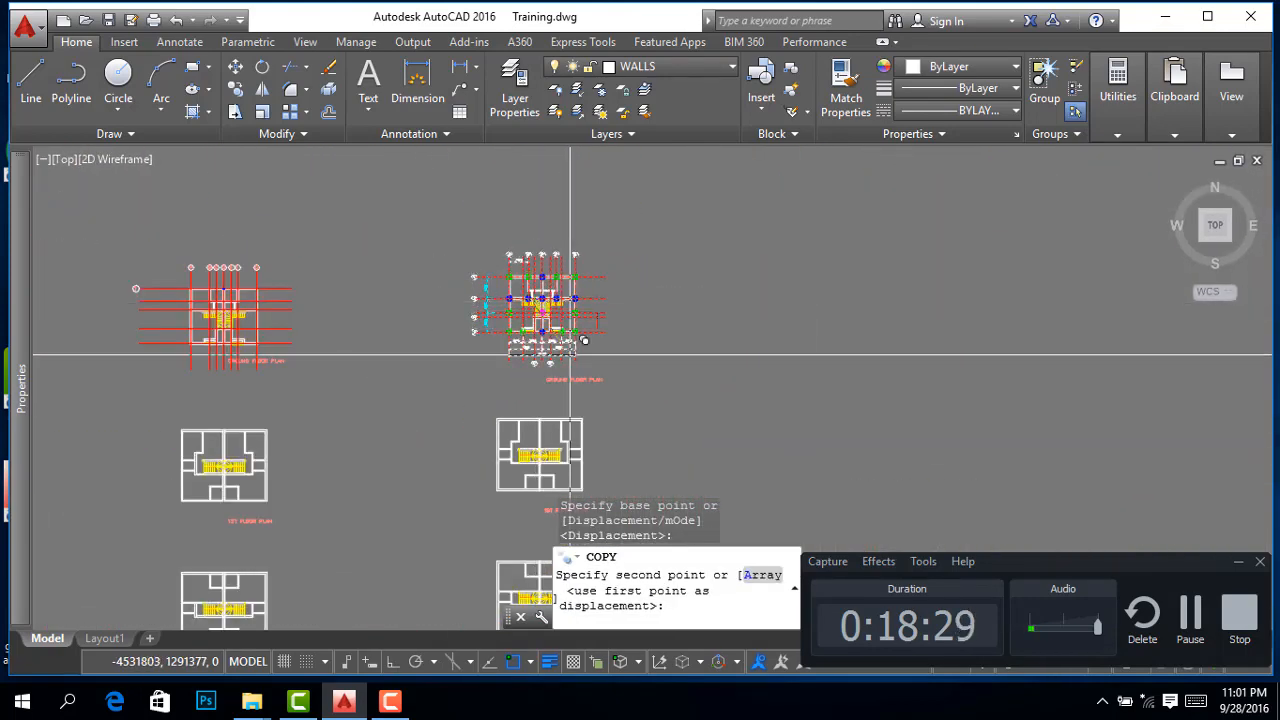
scroll(530, 455, up, 6)
scroll(449, 385, up, 5)
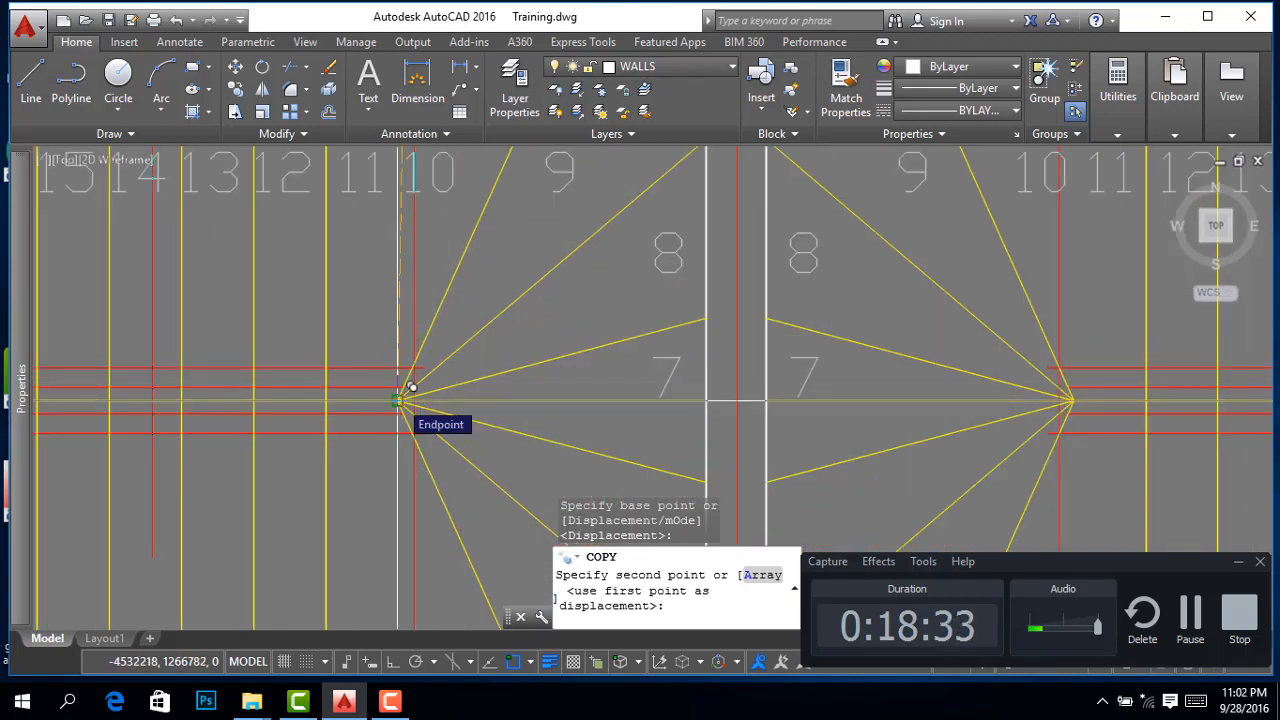
click(399, 400)
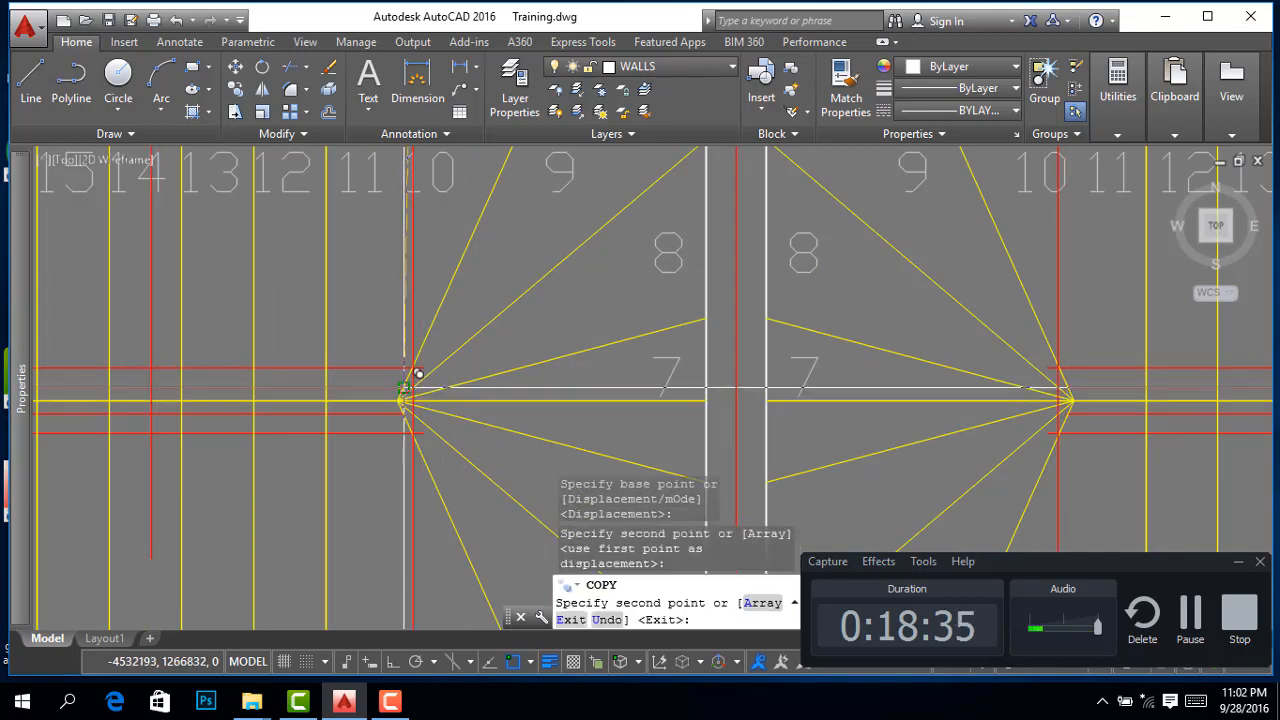
scroll(414, 380, down, 5)
right_click(565, 341)
click(606, 371)
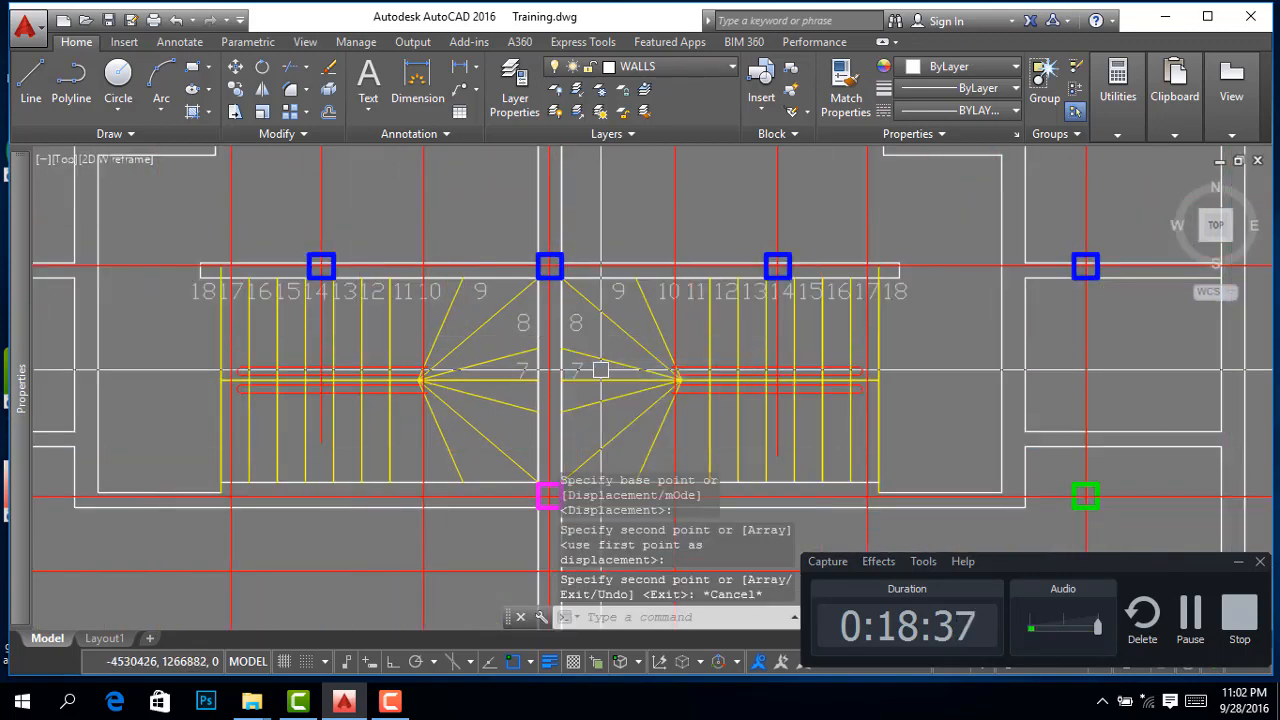
Erase the short stray wall line beside the second column from the left on grid line 4 of the 1st floor plan
scroll(594, 353, down, 5)
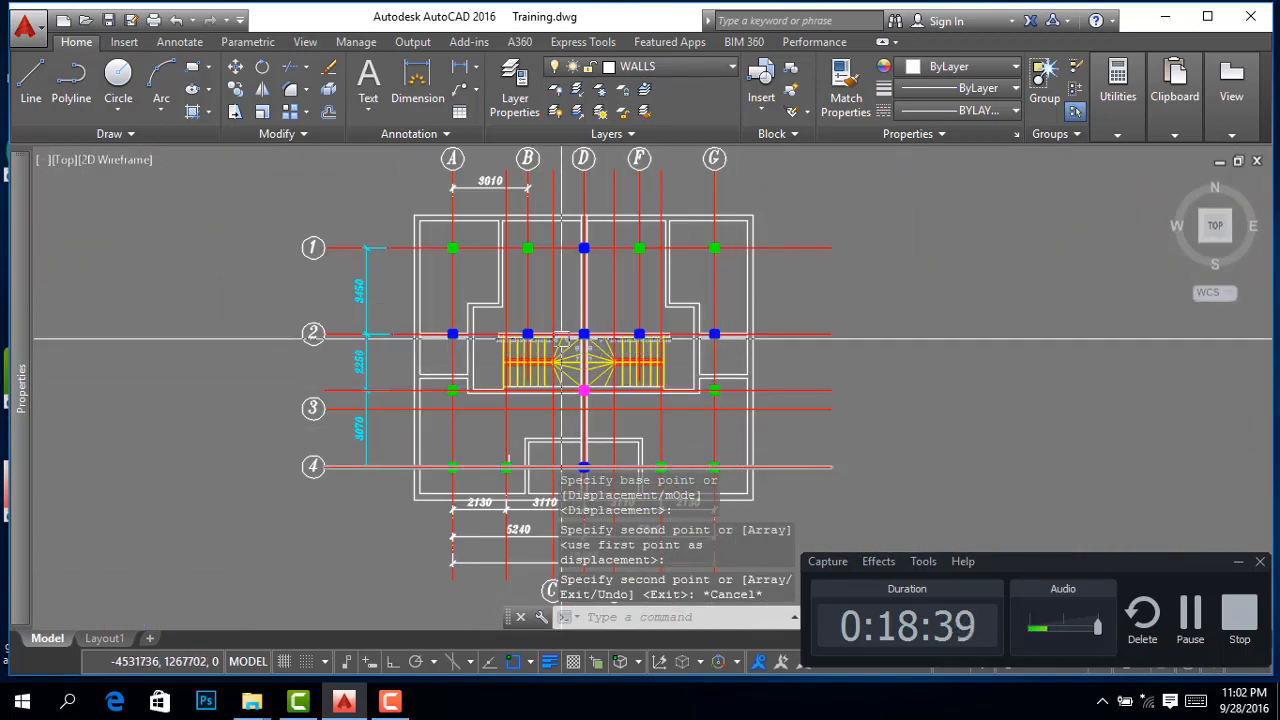
scroll(563, 340, up, 6)
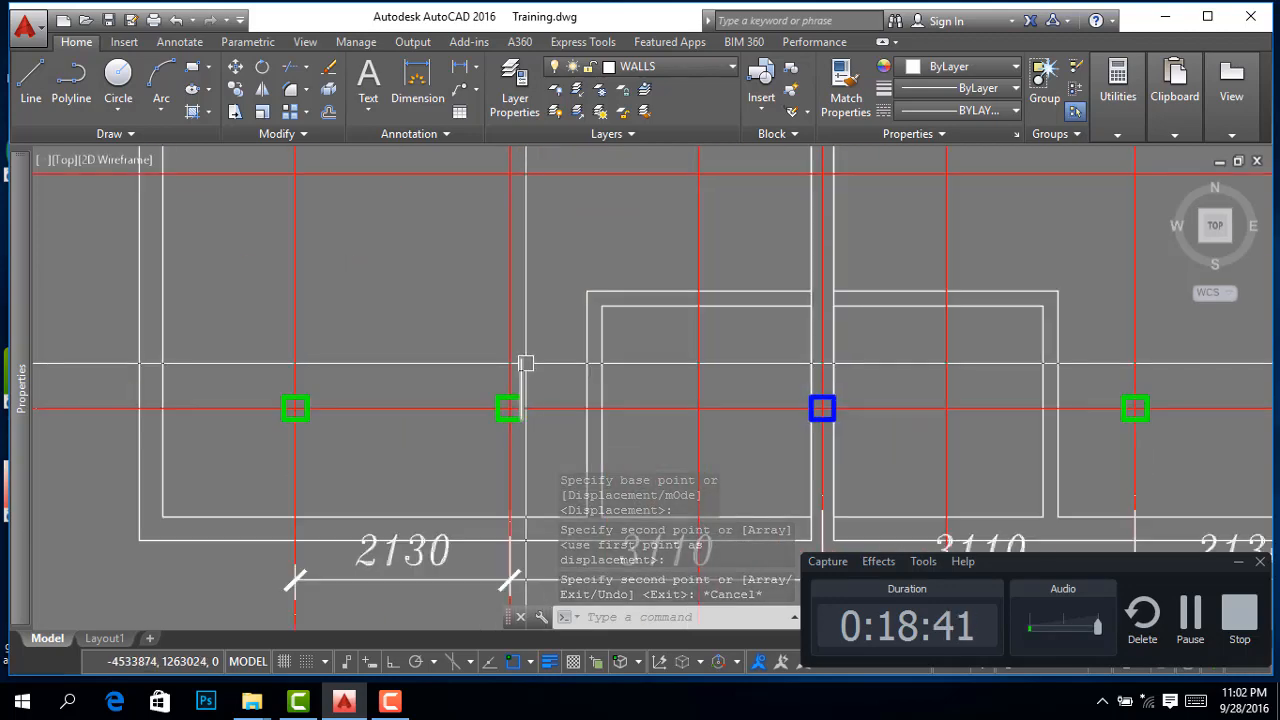
right_click(606, 318)
click(648, 341)
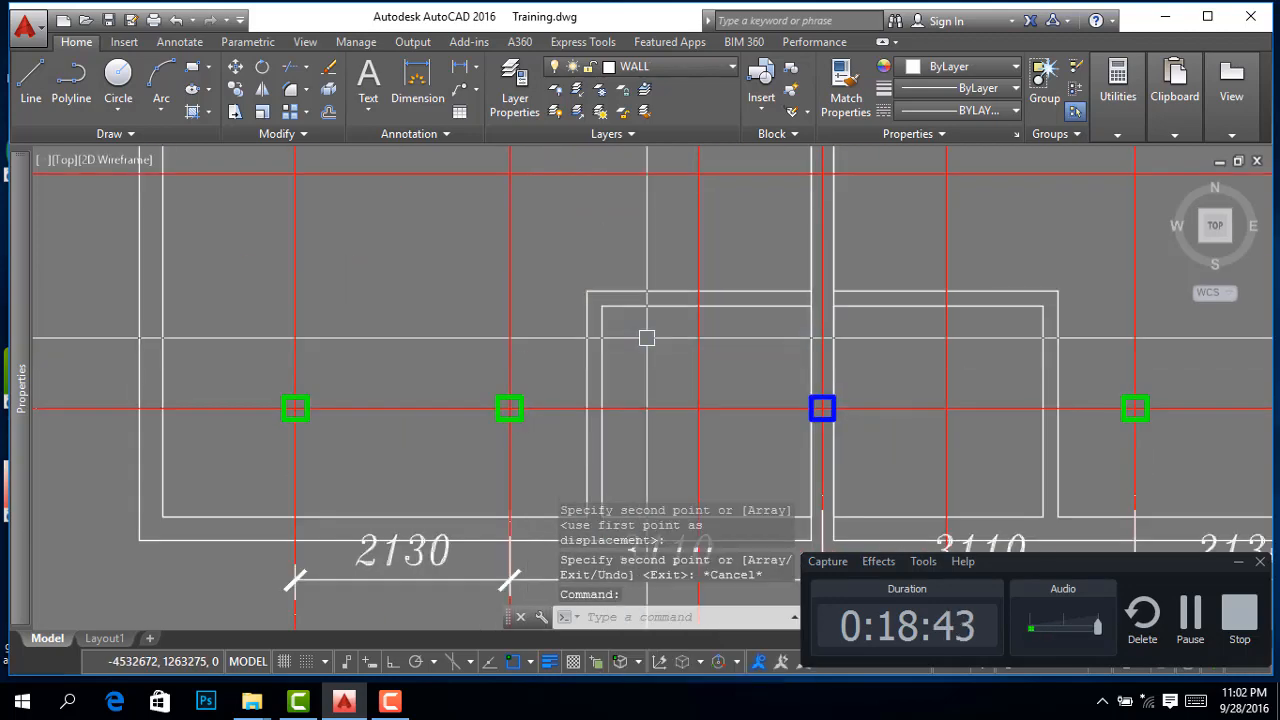
scroll(680, 428, down, 5)
scroll(680, 428, down, 2)
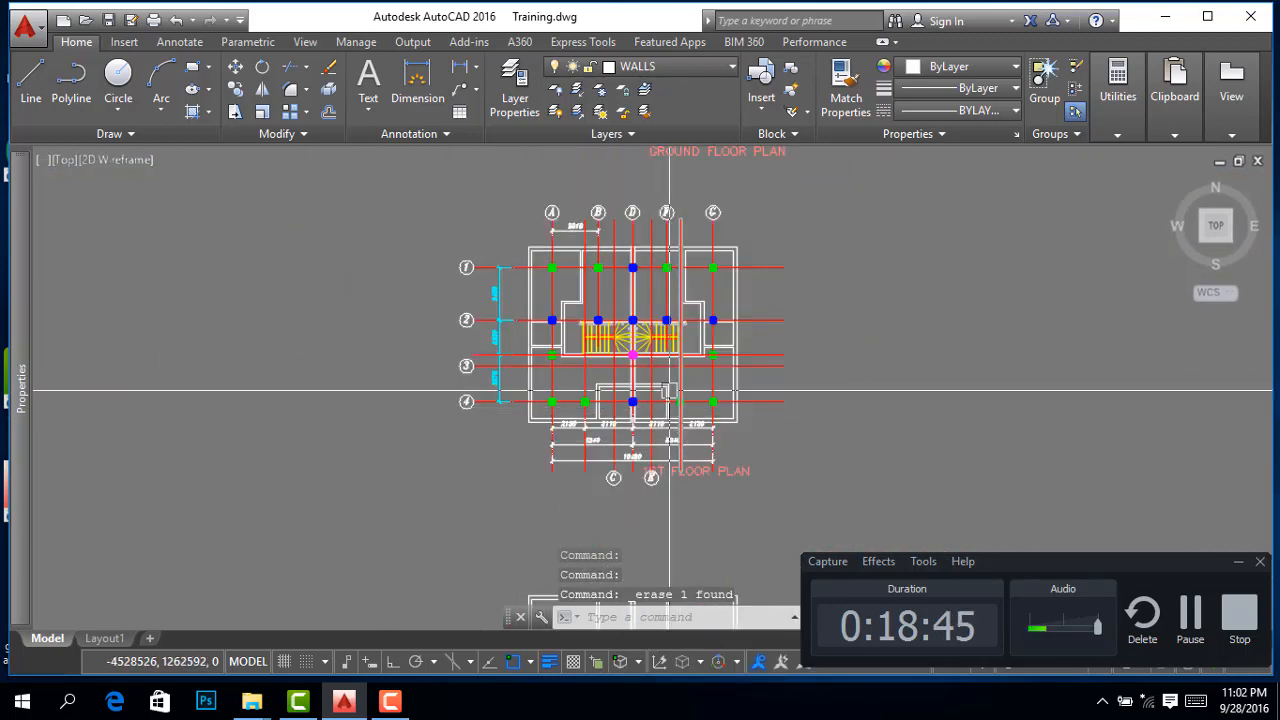
Examine the green and blue columns on the 1st floor plan, especially those along grid lines 1 and 2
scroll(704, 372, up, 2)
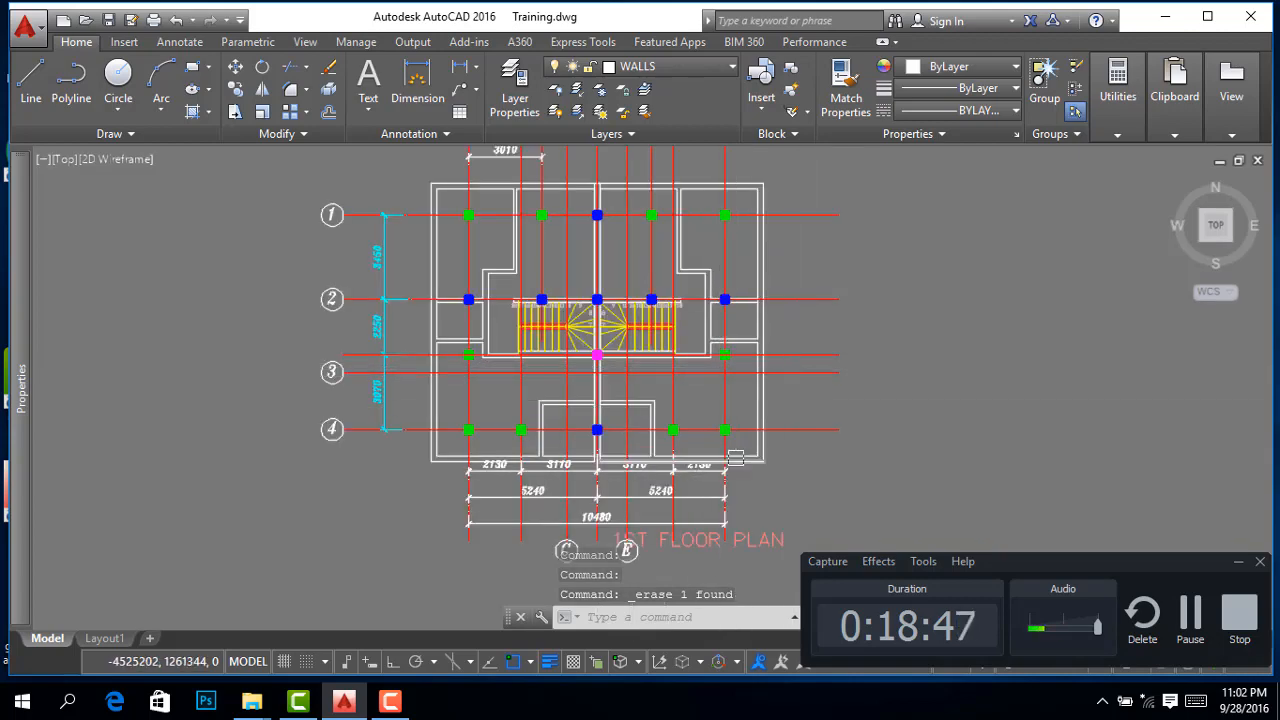
scroll(735, 457, up, 2)
scroll(712, 407, down, 4)
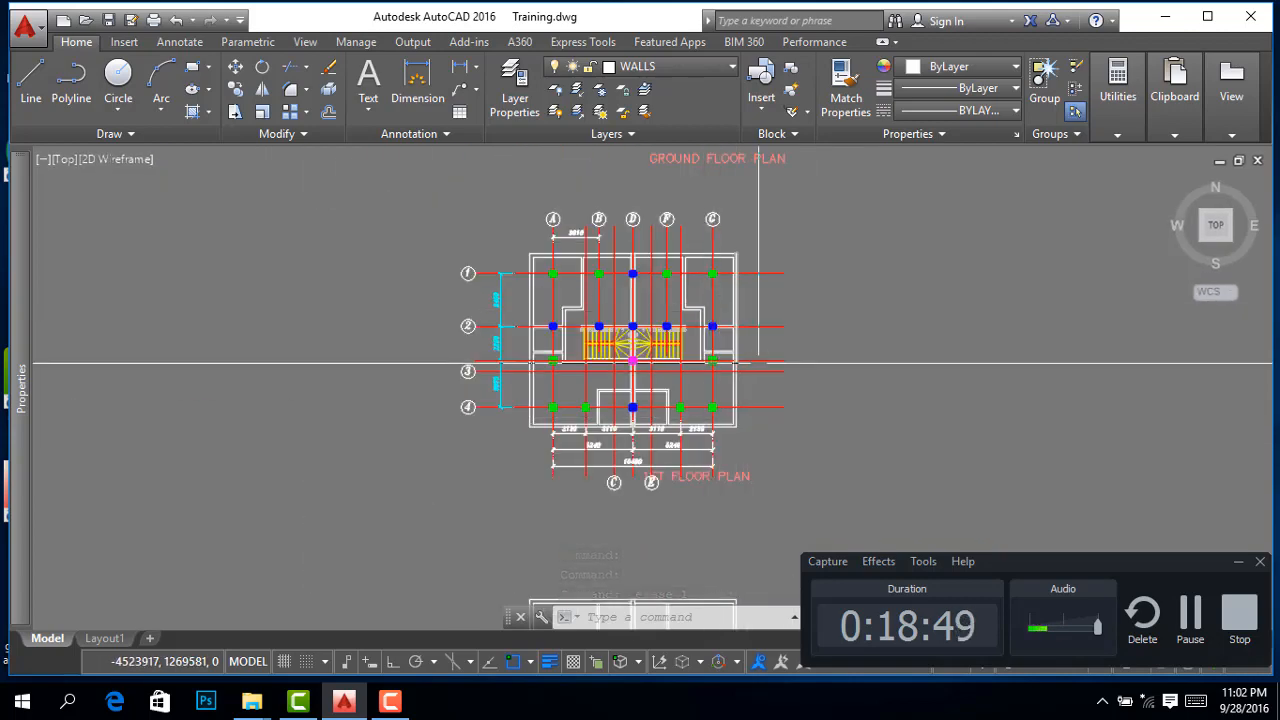
scroll(711, 293, up, 4)
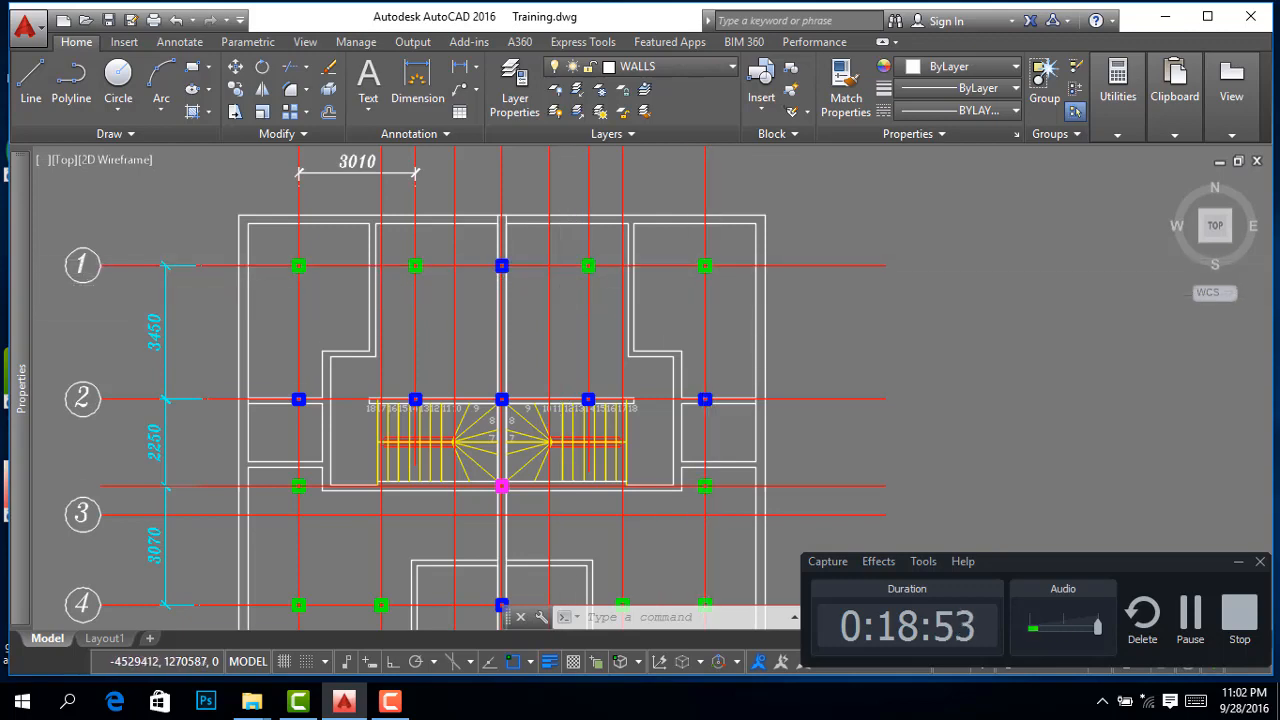
scroll(571, 300, down, 4)
scroll(492, 300, up, 4)
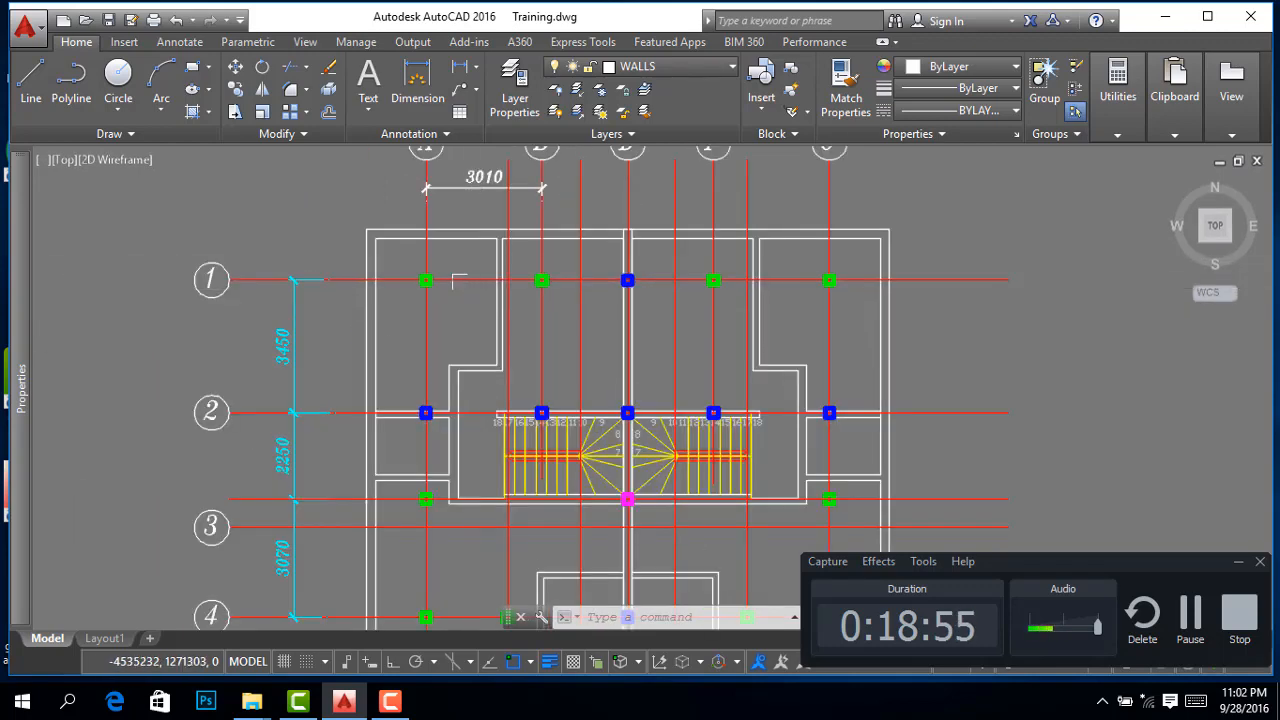
scroll(445, 290, down, 2)
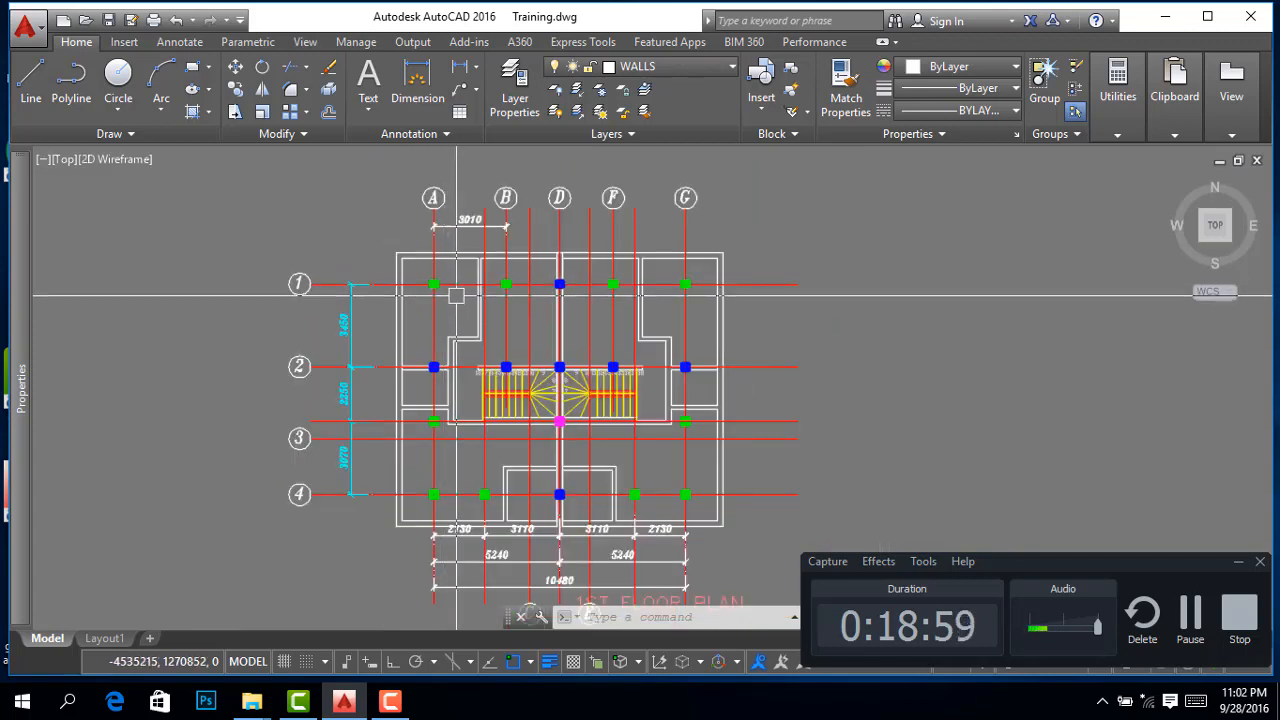
scroll(457, 295, up, 4)
scroll(383, 297, down, 2)
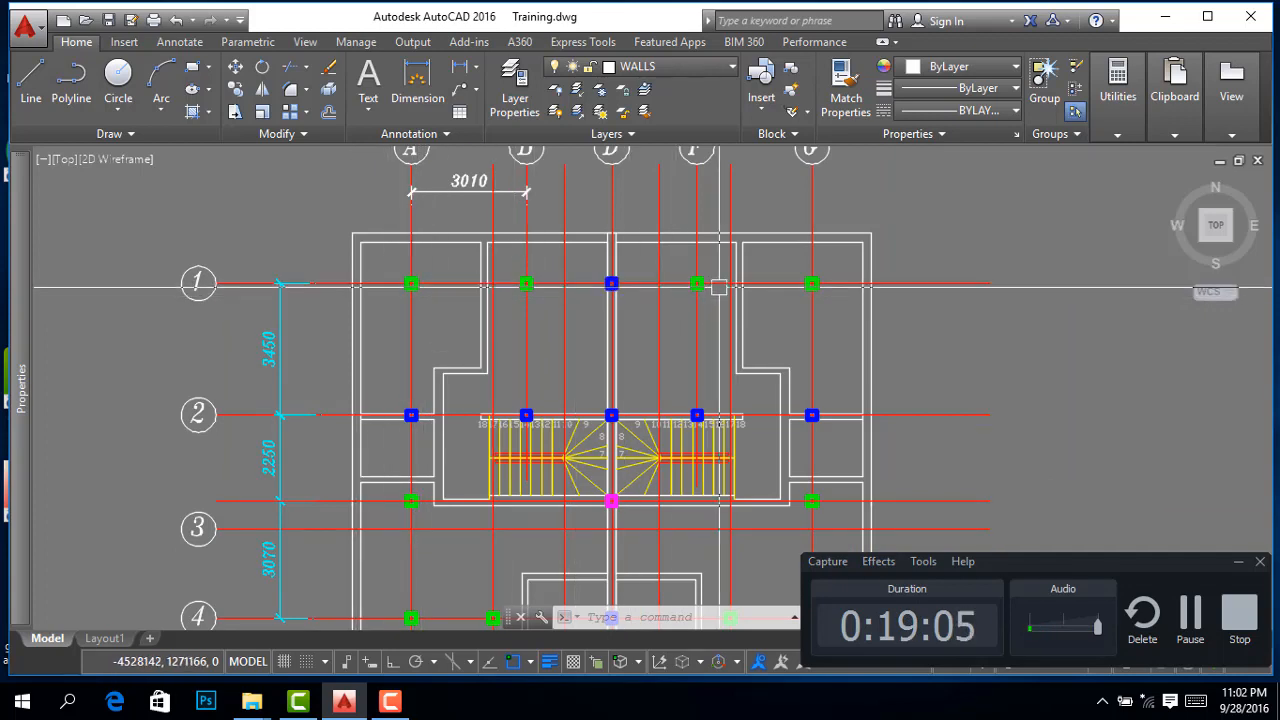
scroll(719, 287, up, 2)
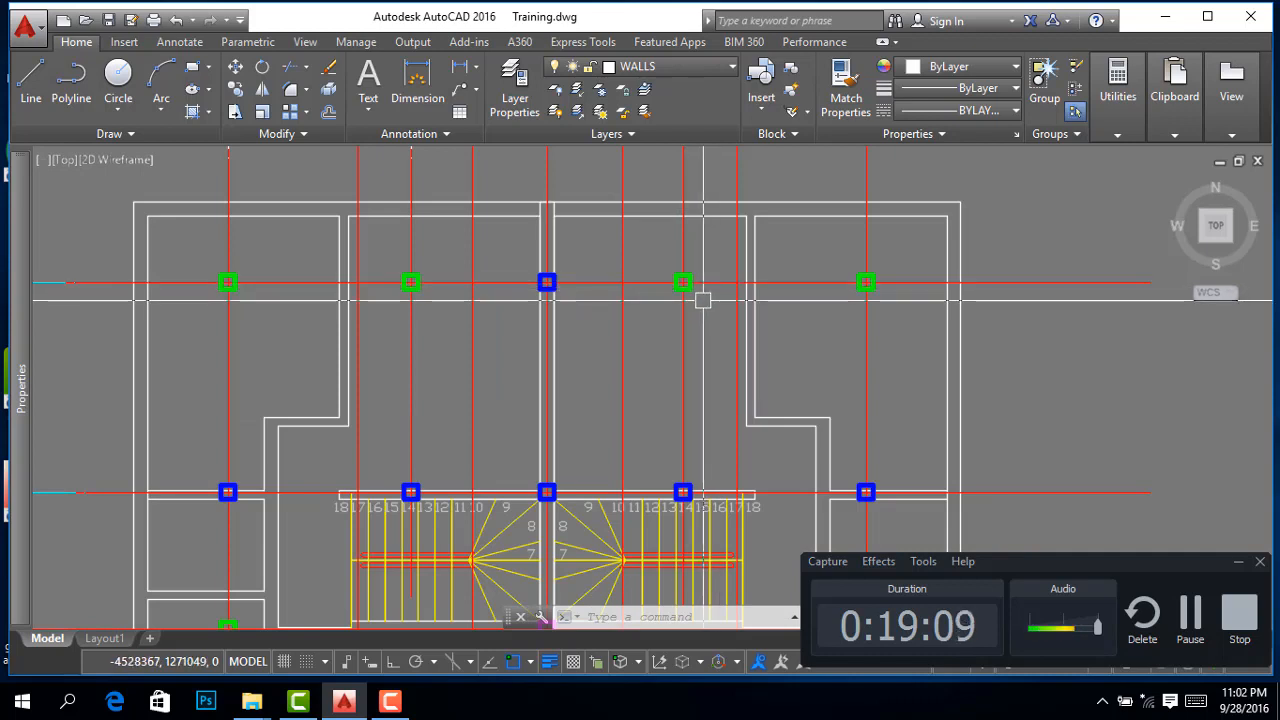
scroll(705, 290, up, 2)
scroll(697, 289, up, 2)
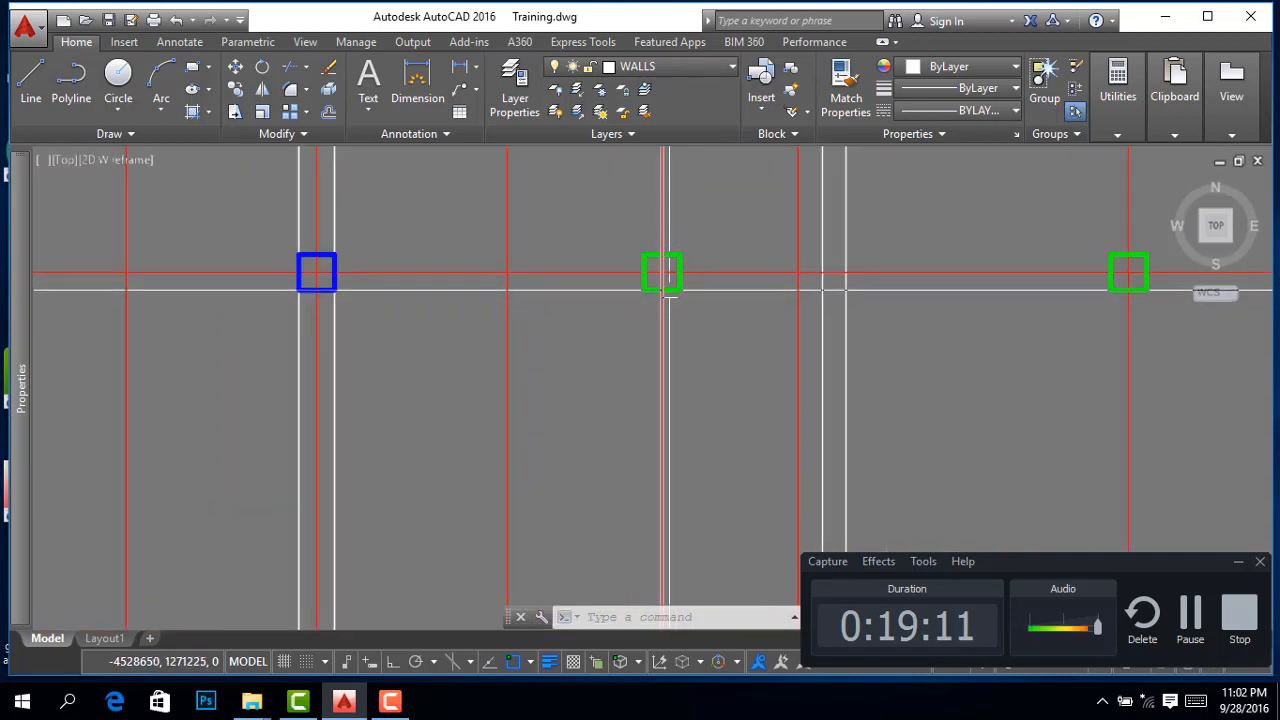
scroll(663, 286, up, 2)
scroll(666, 286, down, 4)
scroll(666, 273, down, 5)
scroll(664, 273, up, 5)
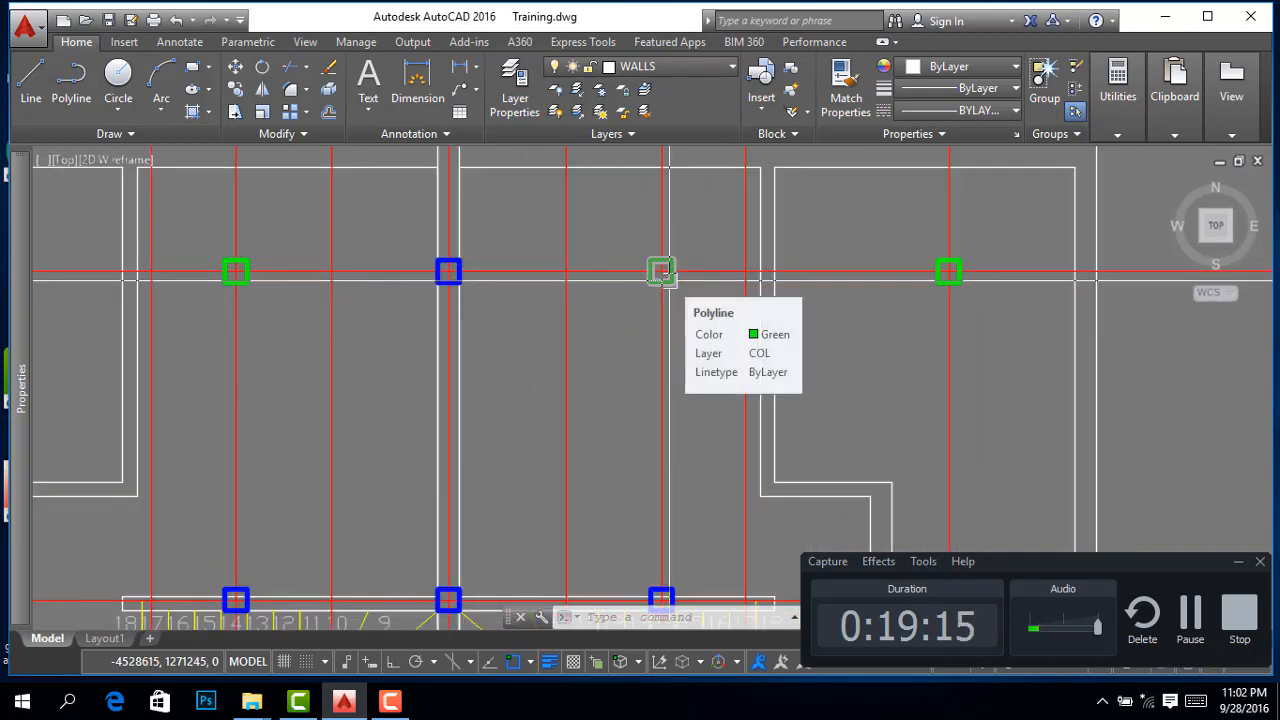
scroll(664, 275, down, 2)
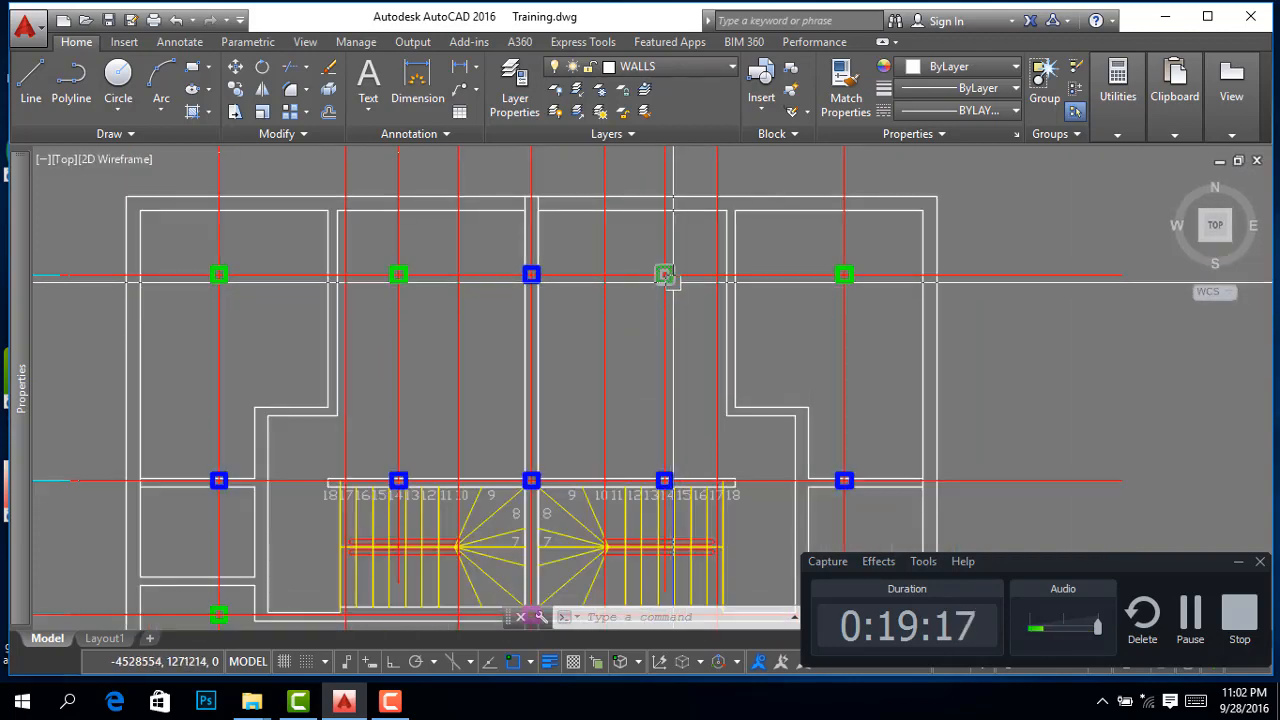
Copy the left ground-floor column in the building section horizontally to the middle of the building, with Ortho on
scroll(668, 290, down, 6)
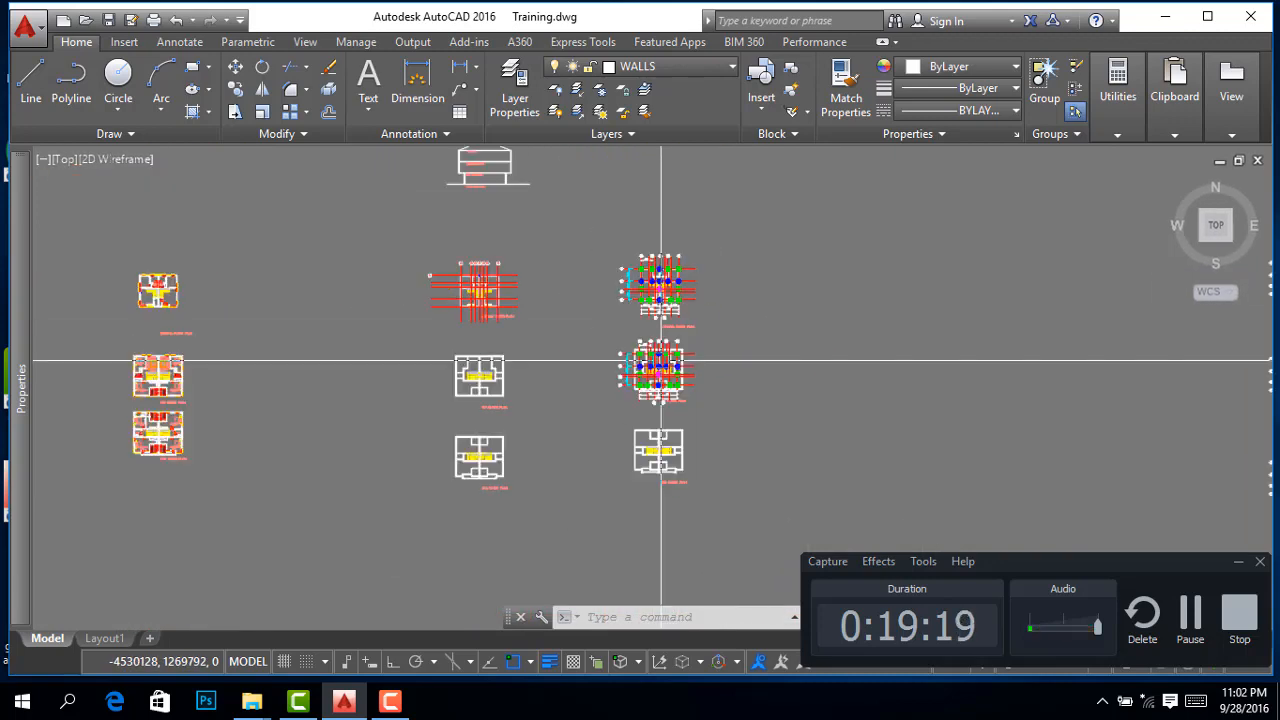
scroll(470, 190, up, 8)
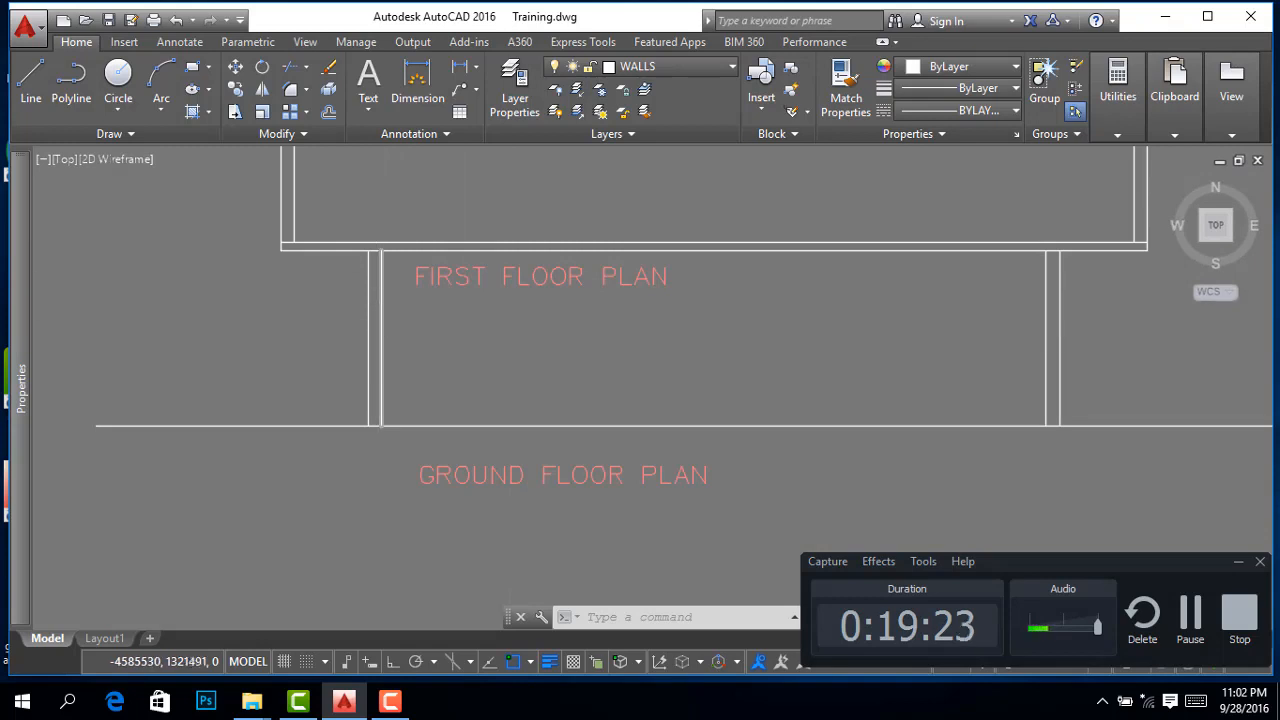
scroll(381, 256, down, 4)
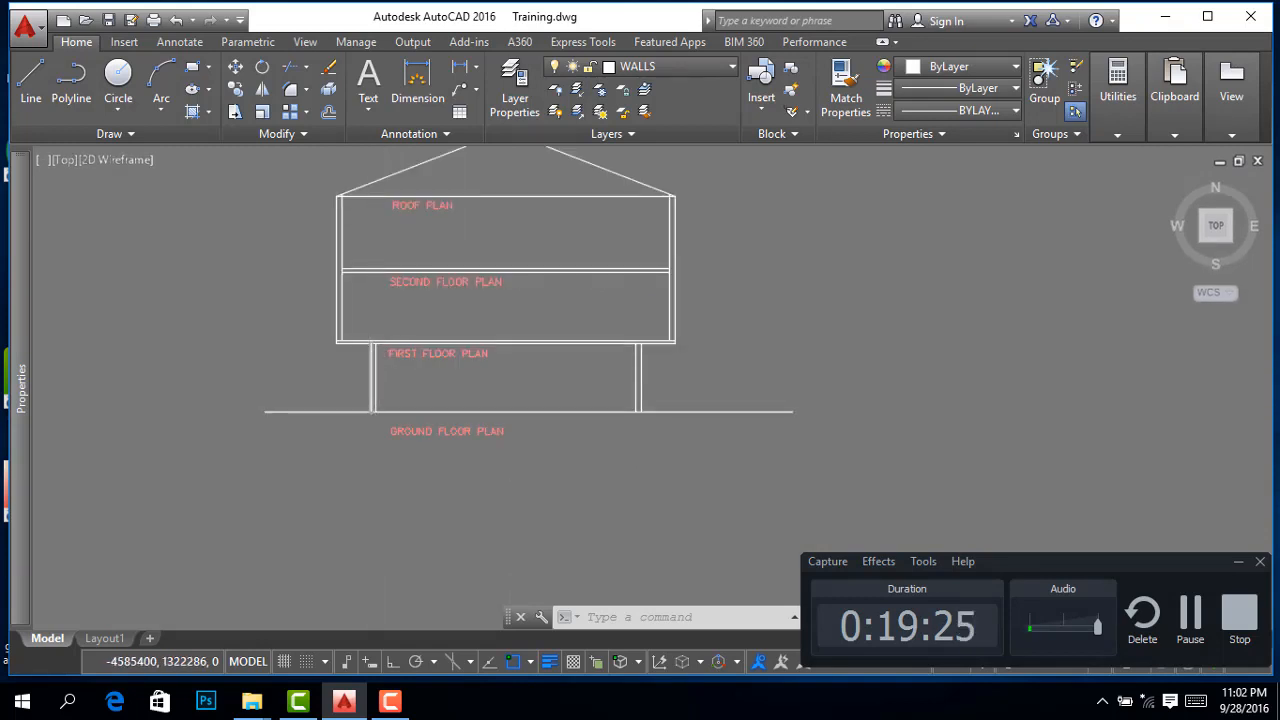
scroll(379, 369, up, 4)
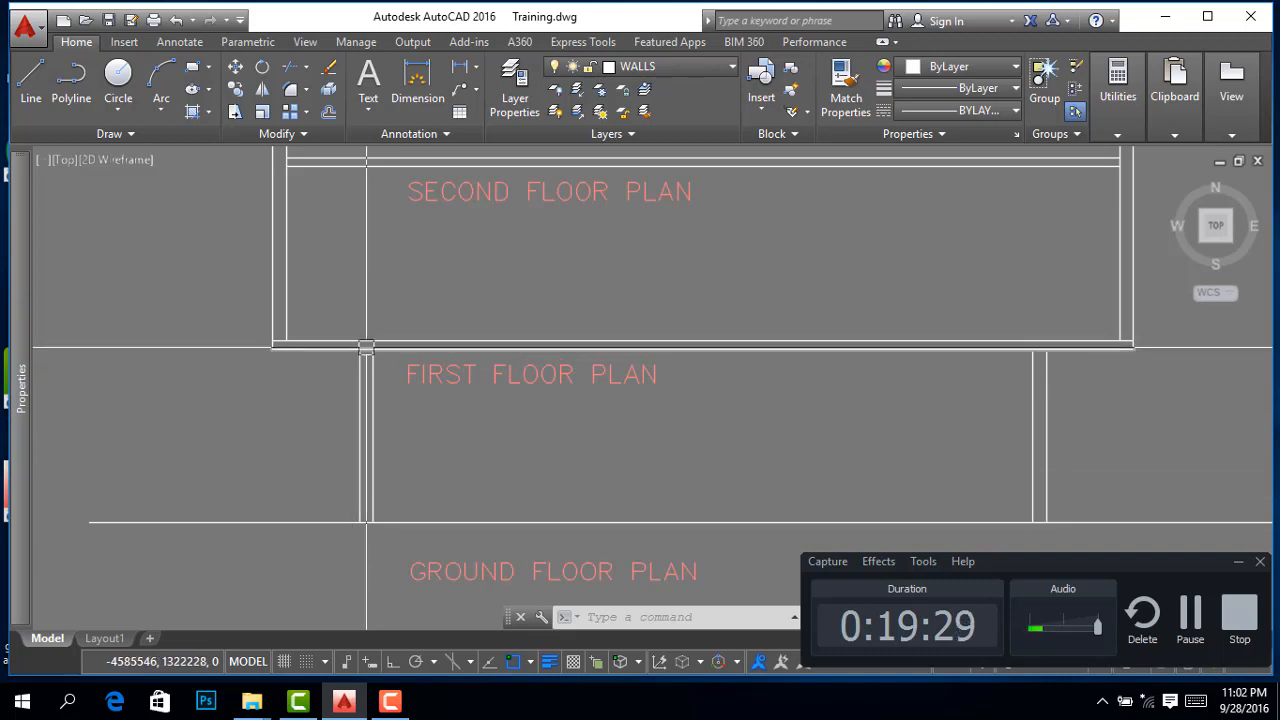
click(428, 424)
click(300, 445)
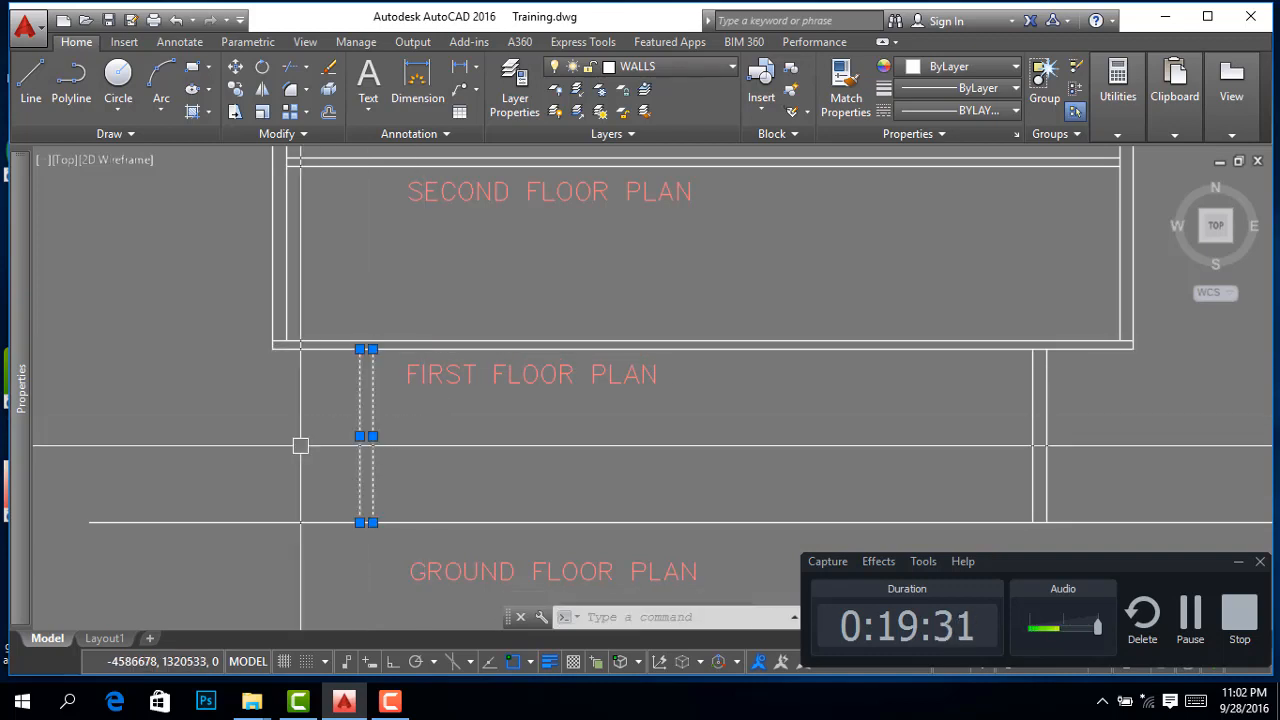
right_click(352, 445)
click(374, 408)
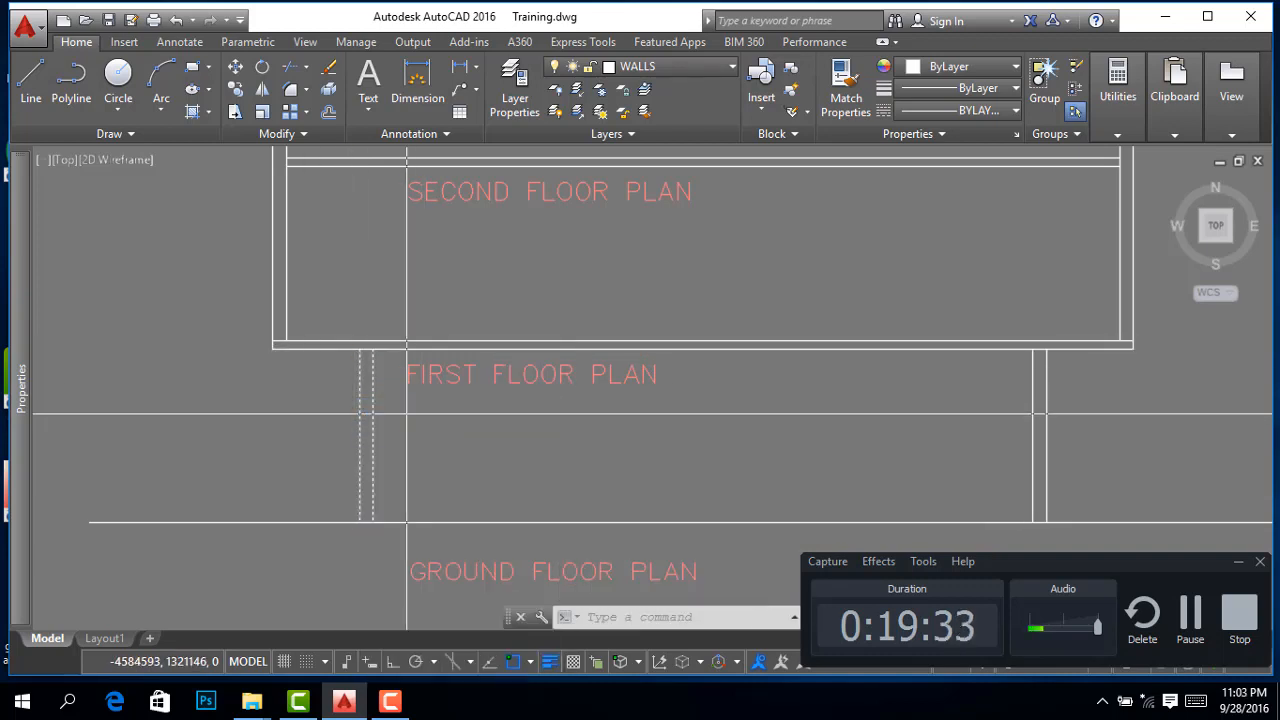
click(372, 437)
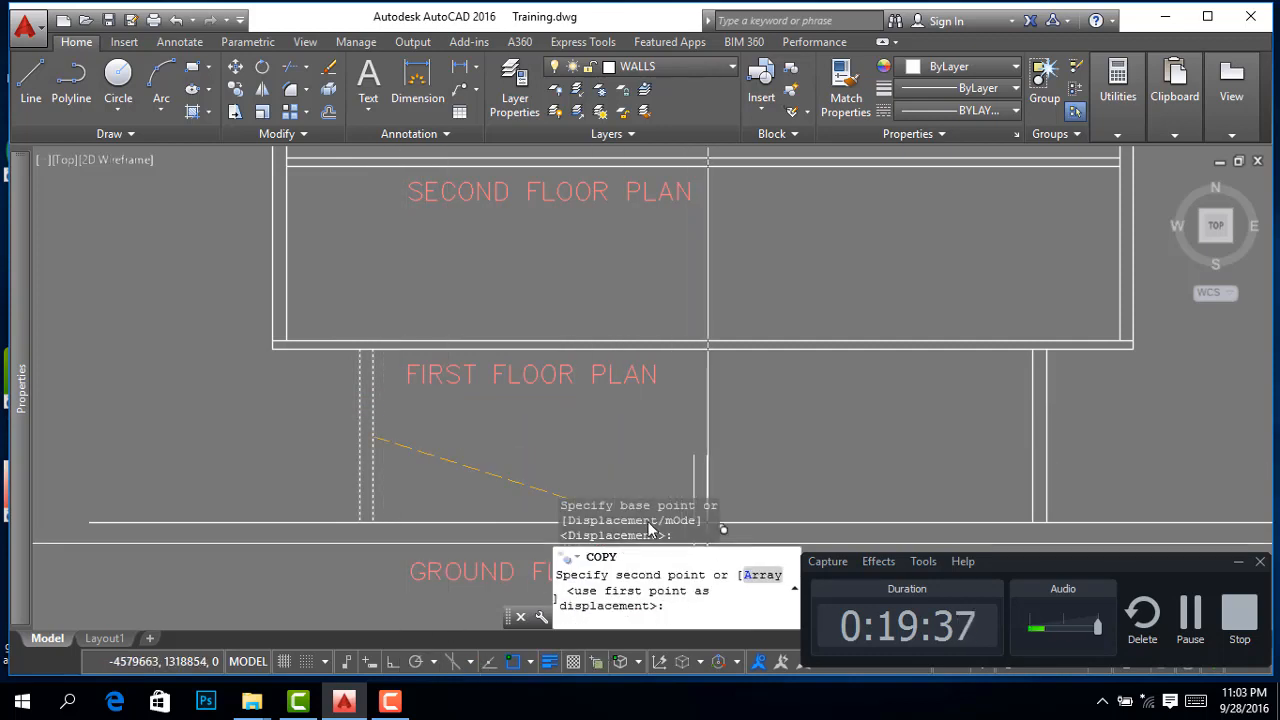
key(F8)
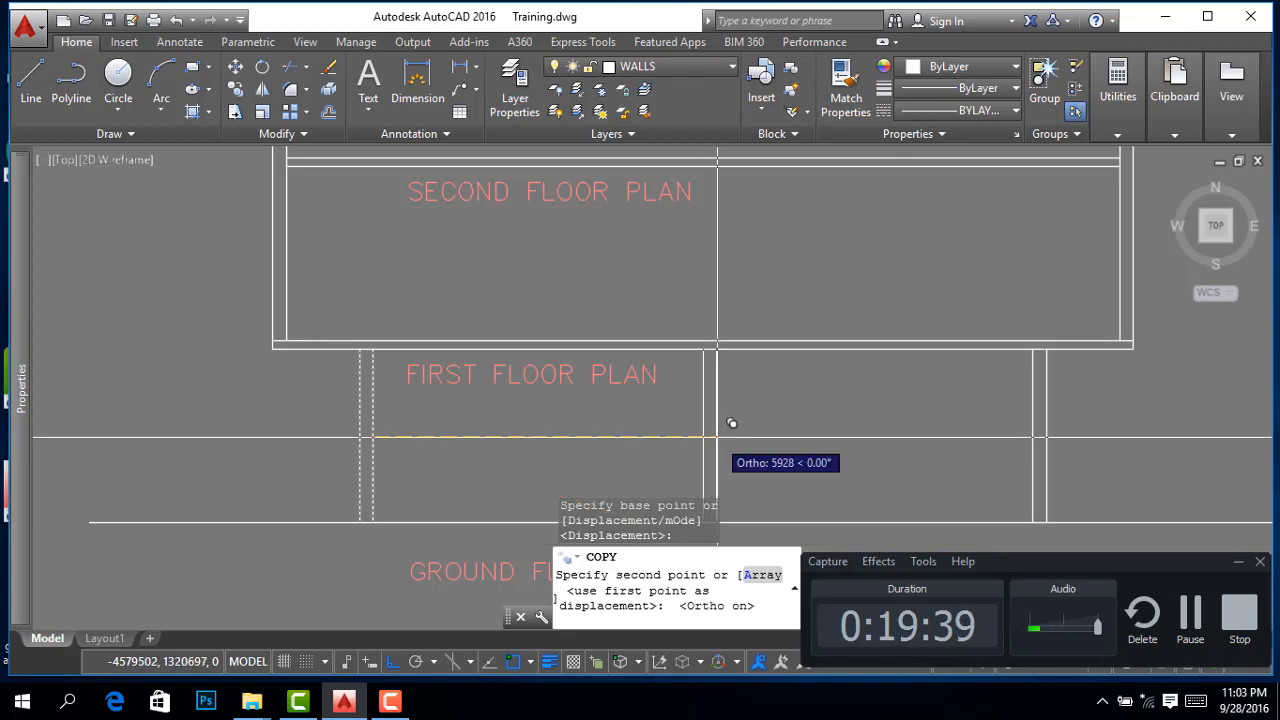
click(736, 407)
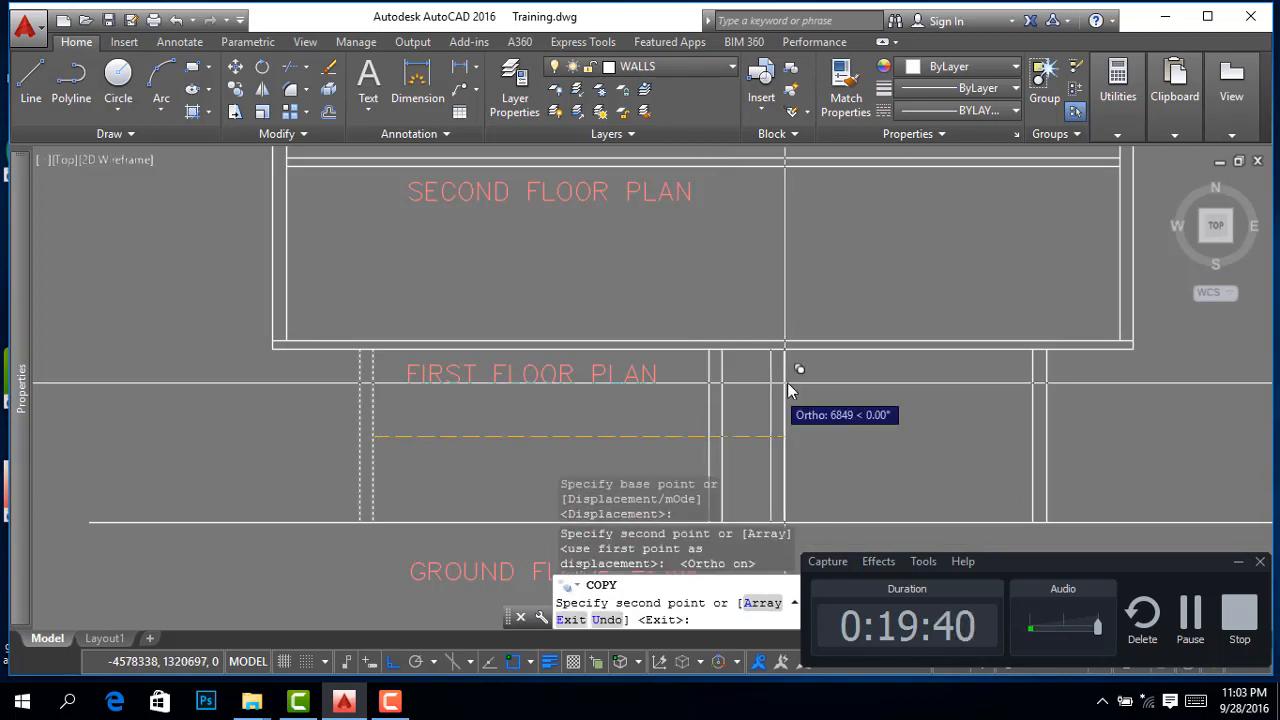
right_click(786, 383)
click(825, 396)
Set the colour of both outer ground-floor columns in the section to Green
click(432, 442)
click(340, 456)
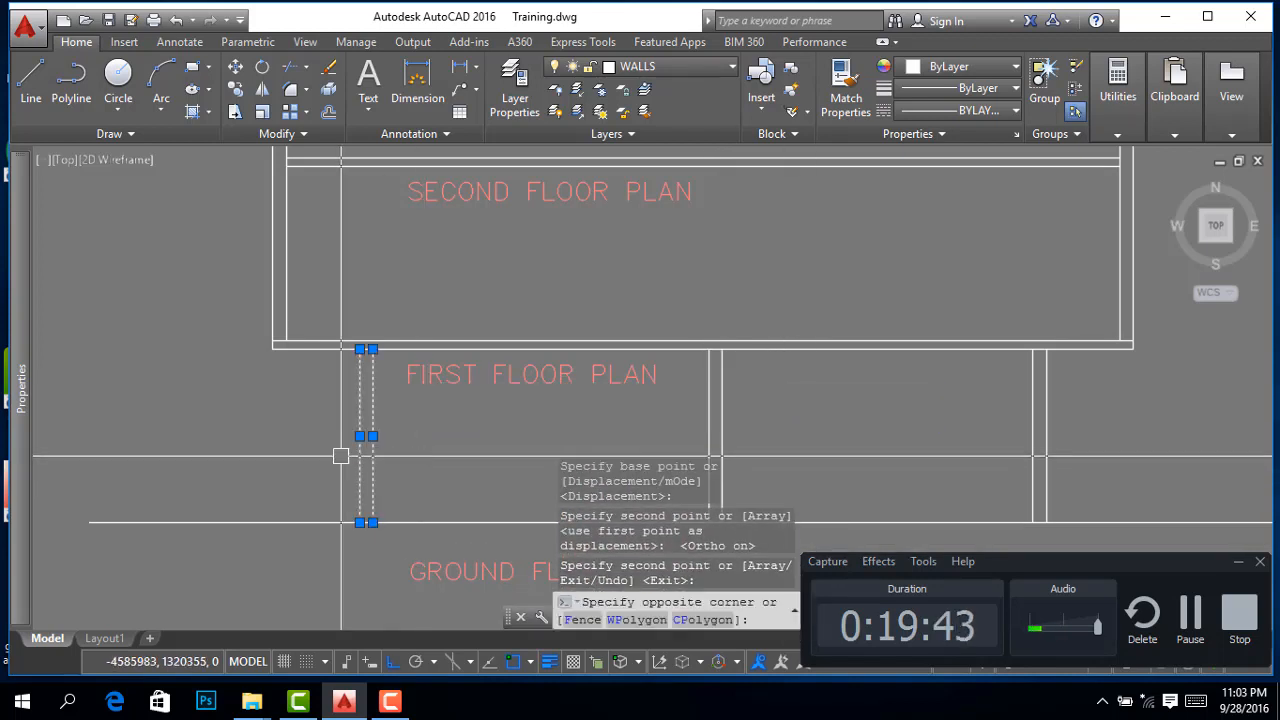
click(1121, 398)
click(945, 467)
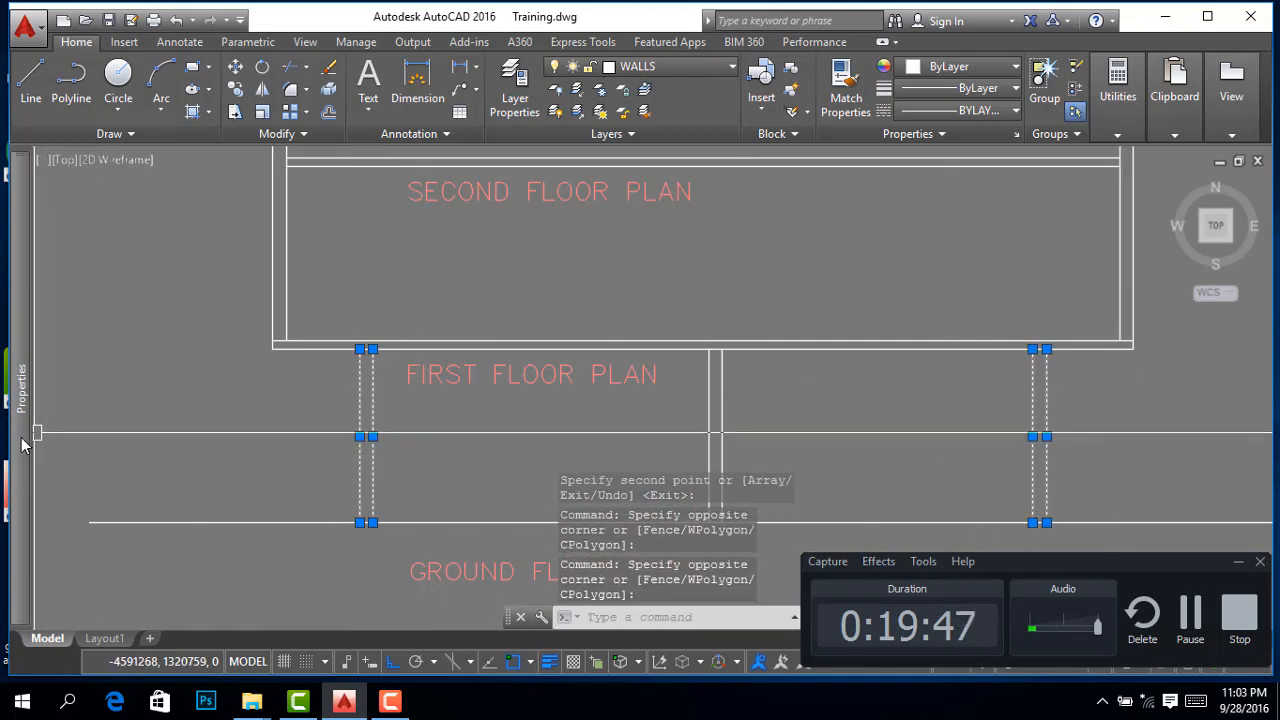
mouse_move(28, 457)
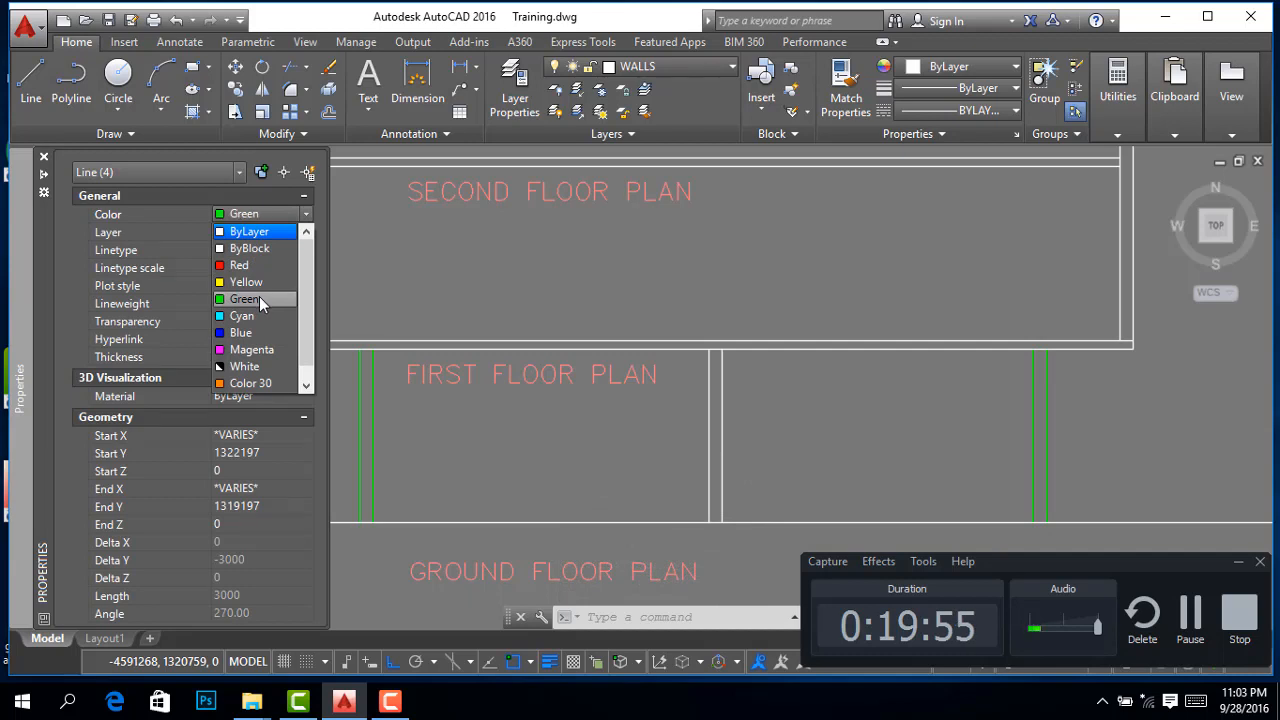
click(259, 297)
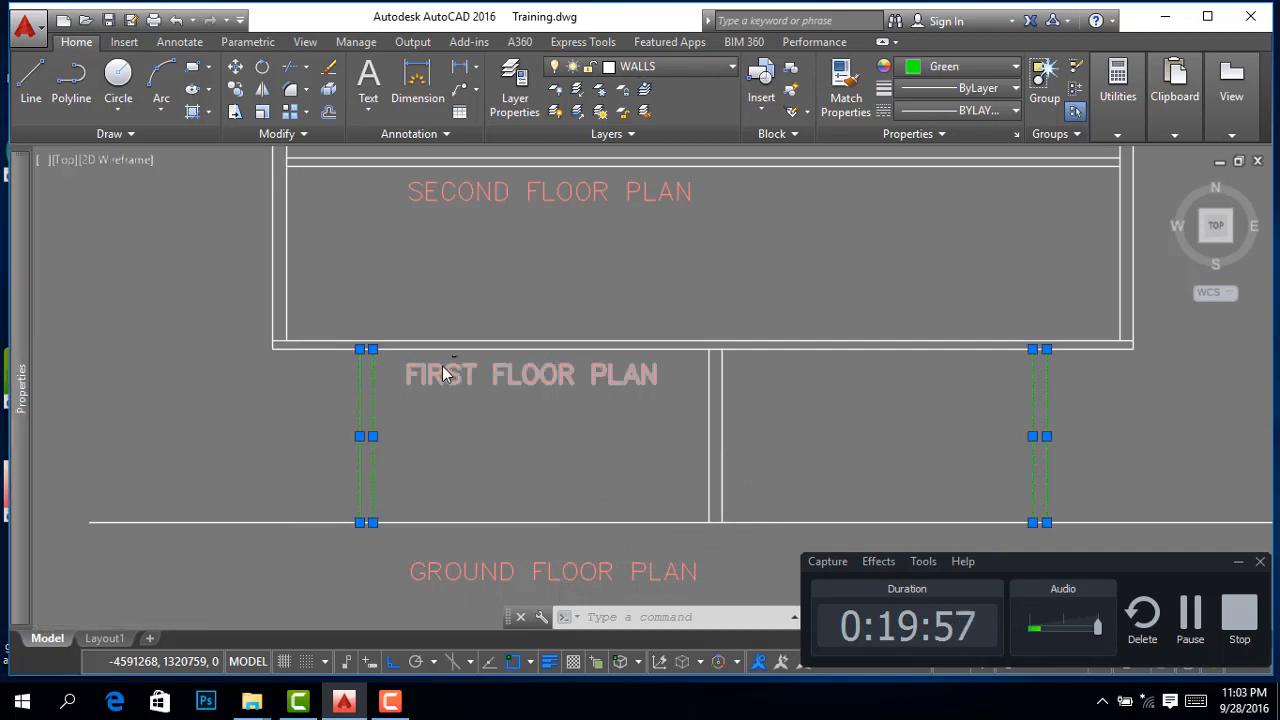
key(Escape)
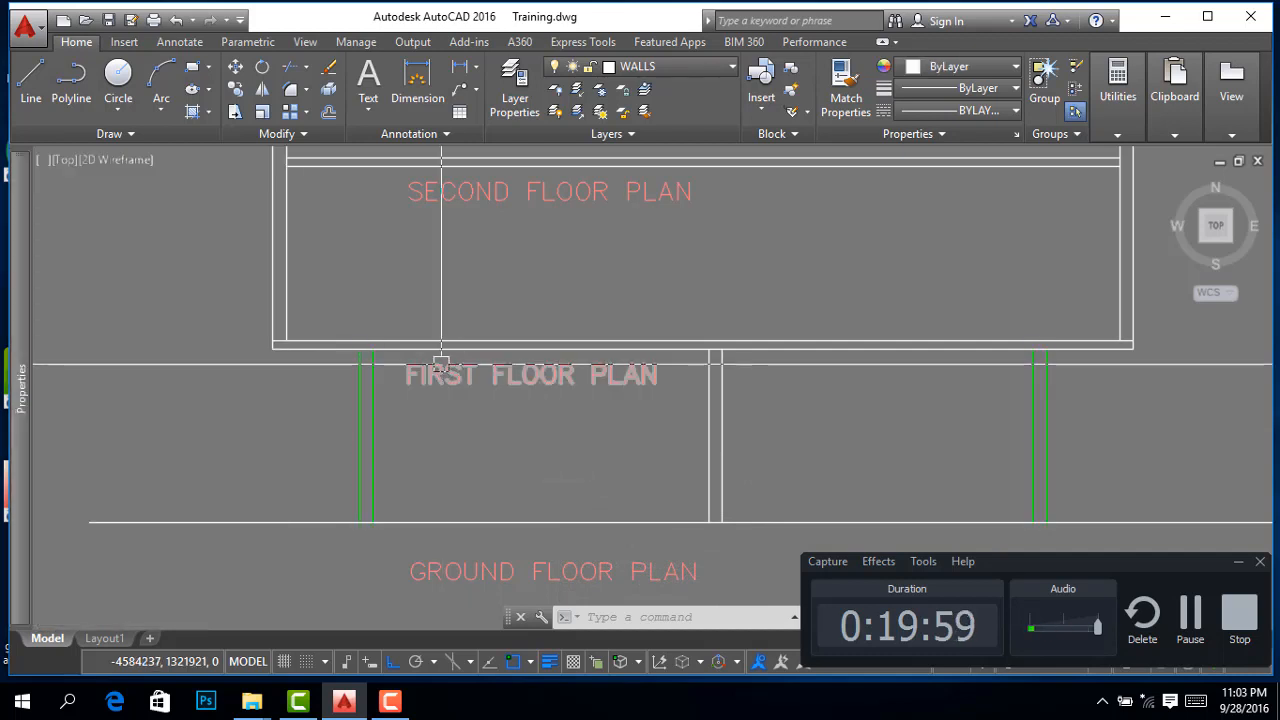
Set the colour of the middle ground-floor column's two lines in the section to Blue
click(780, 423)
click(677, 437)
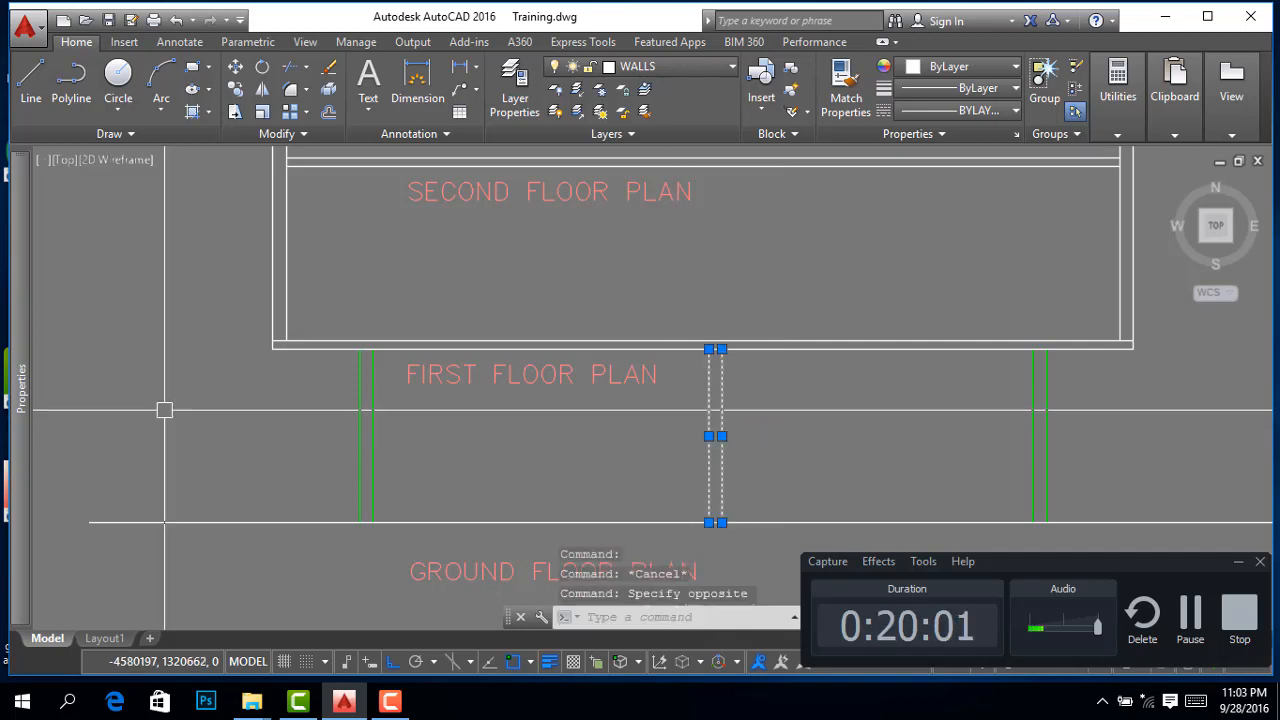
mouse_move(22, 412)
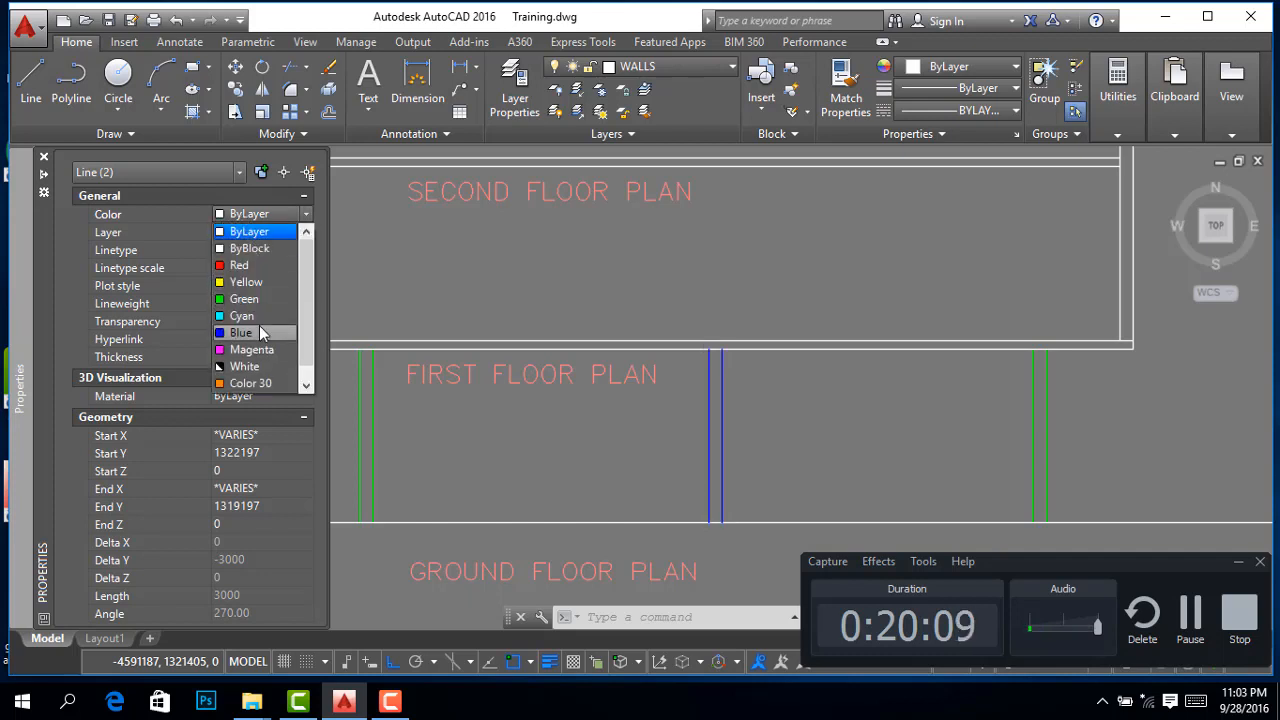
click(259, 330)
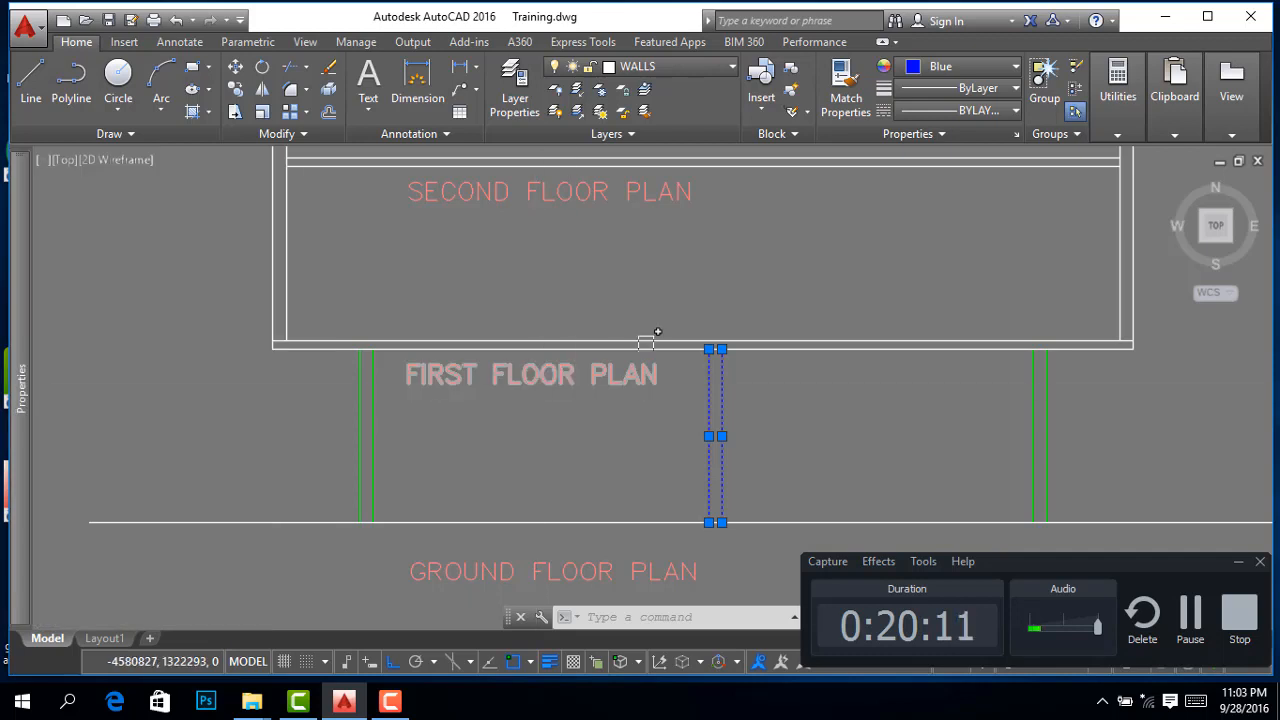
Stretch both lines of the blue middle column up through the upper floors to the line at roof plan level
scroll(645, 337, down, 5)
scroll(689, 457, up, 3)
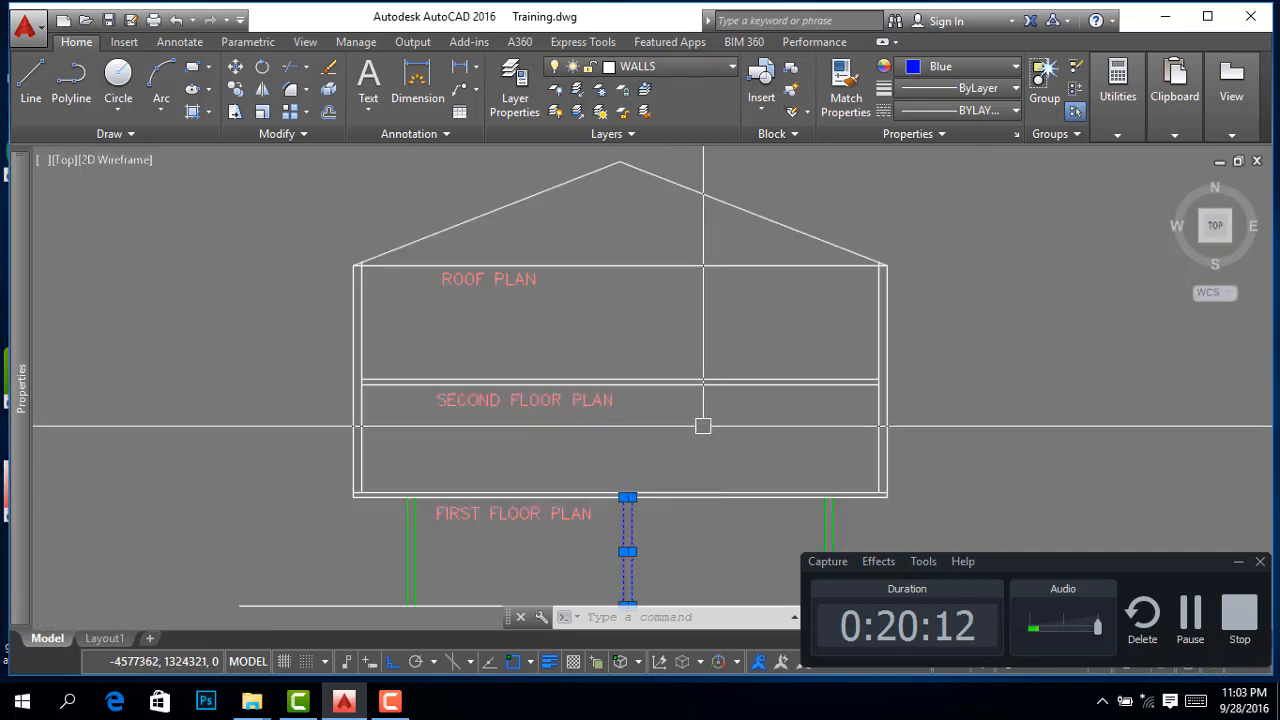
click(628, 497)
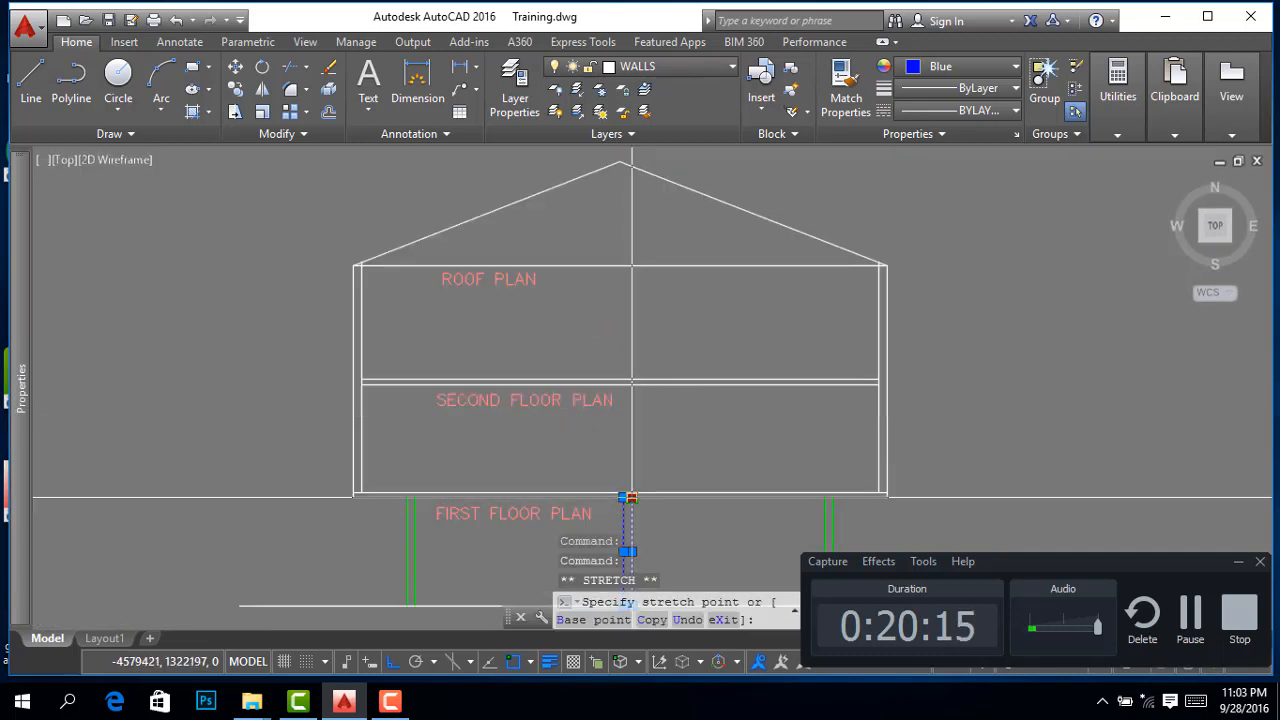
scroll(630, 255, up, 3)
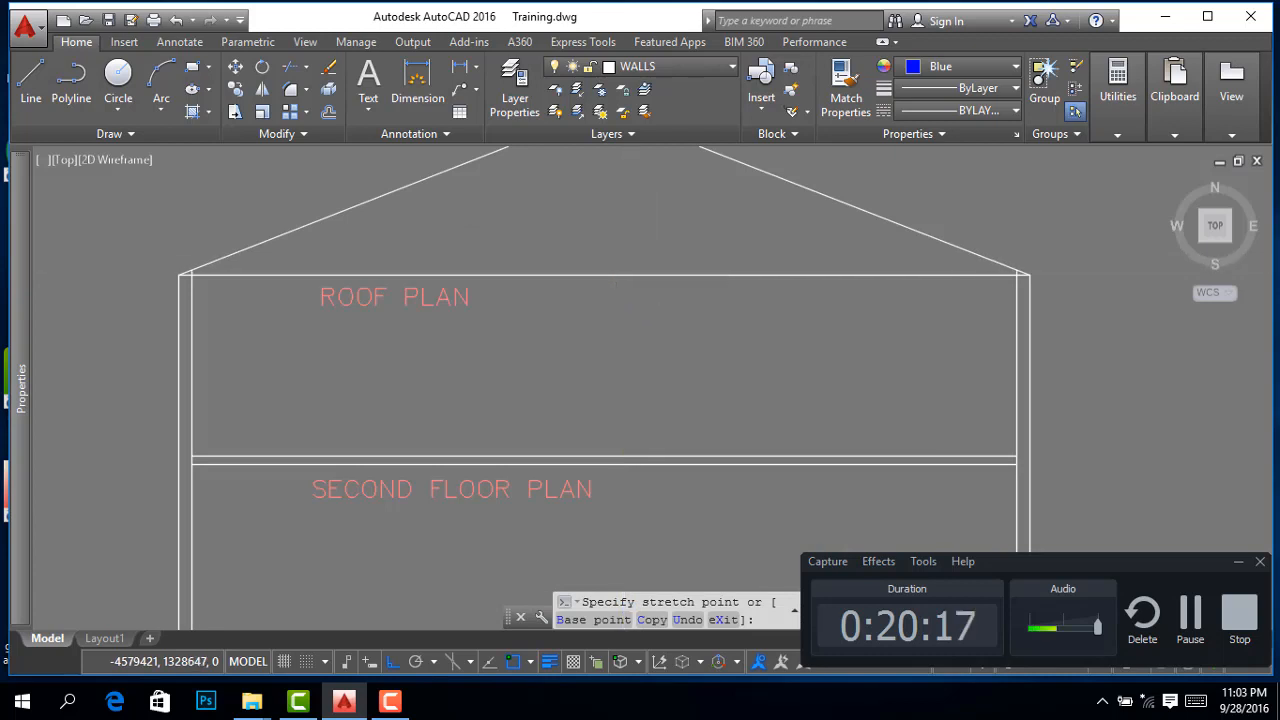
click(623, 270)
scroll(623, 270, down, 3)
click(627, 511)
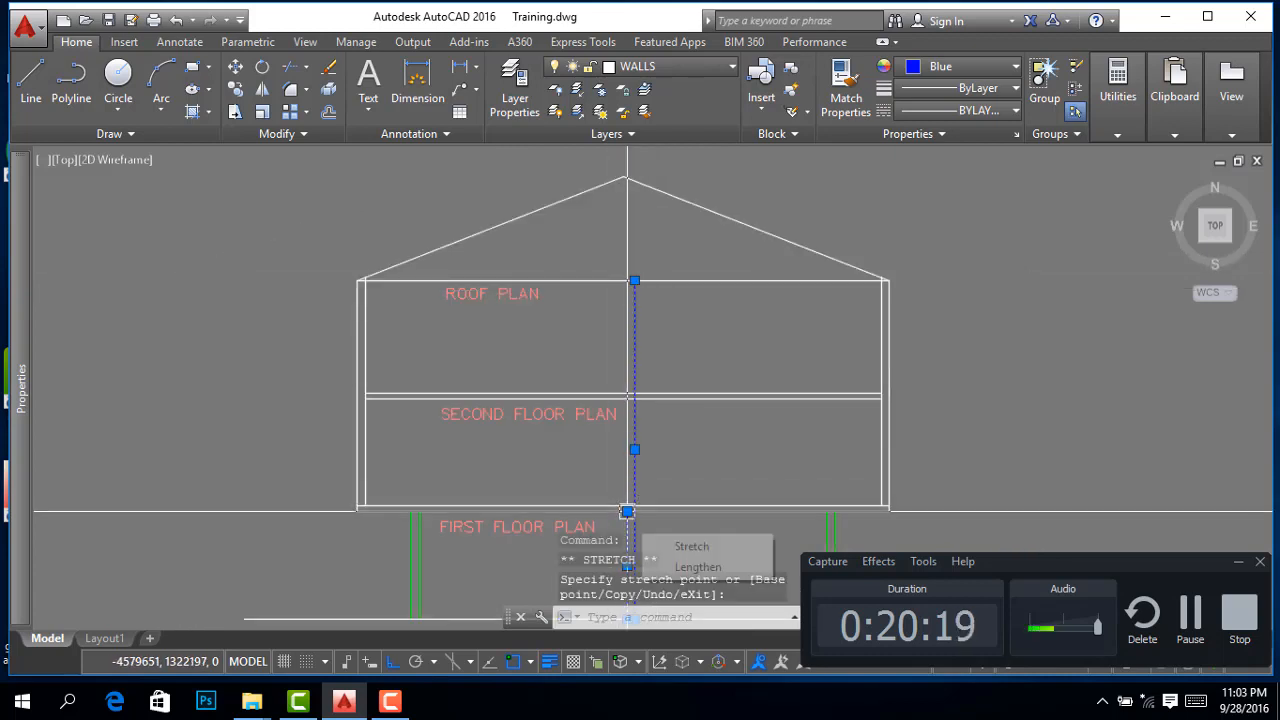
scroll(623, 279, up, 2)
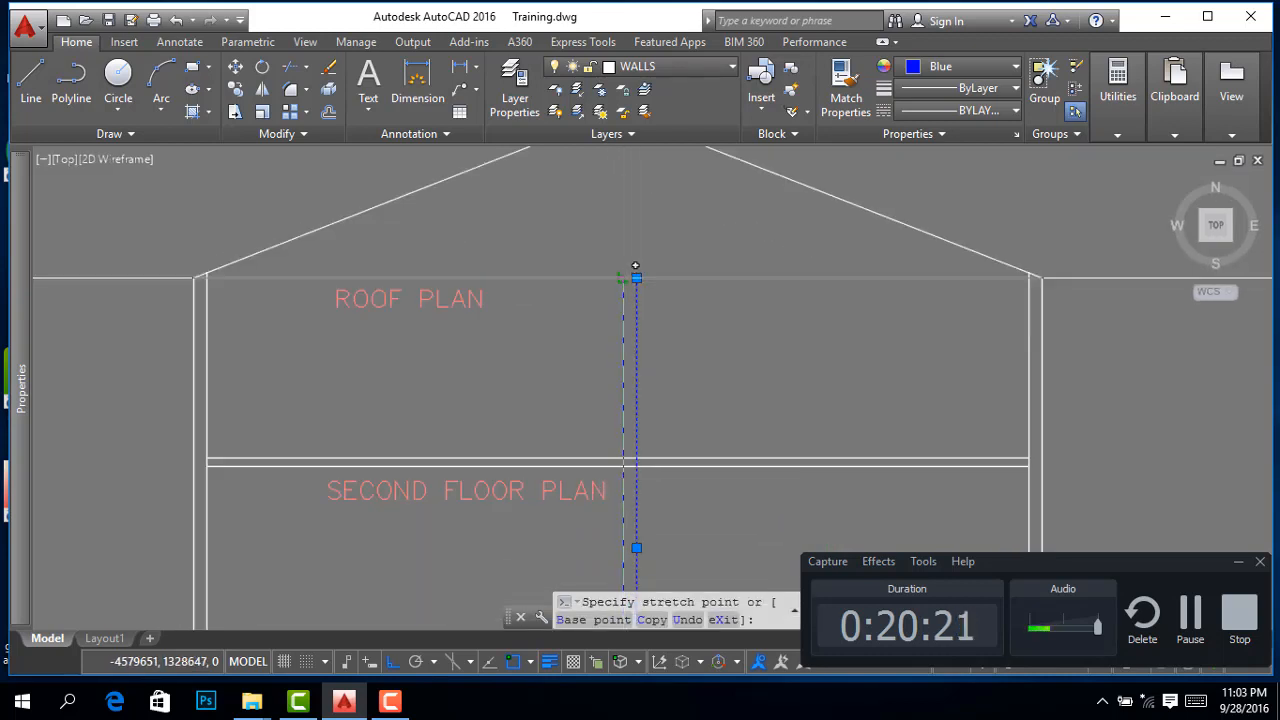
click(623, 278)
scroll(622, 447, down, 5)
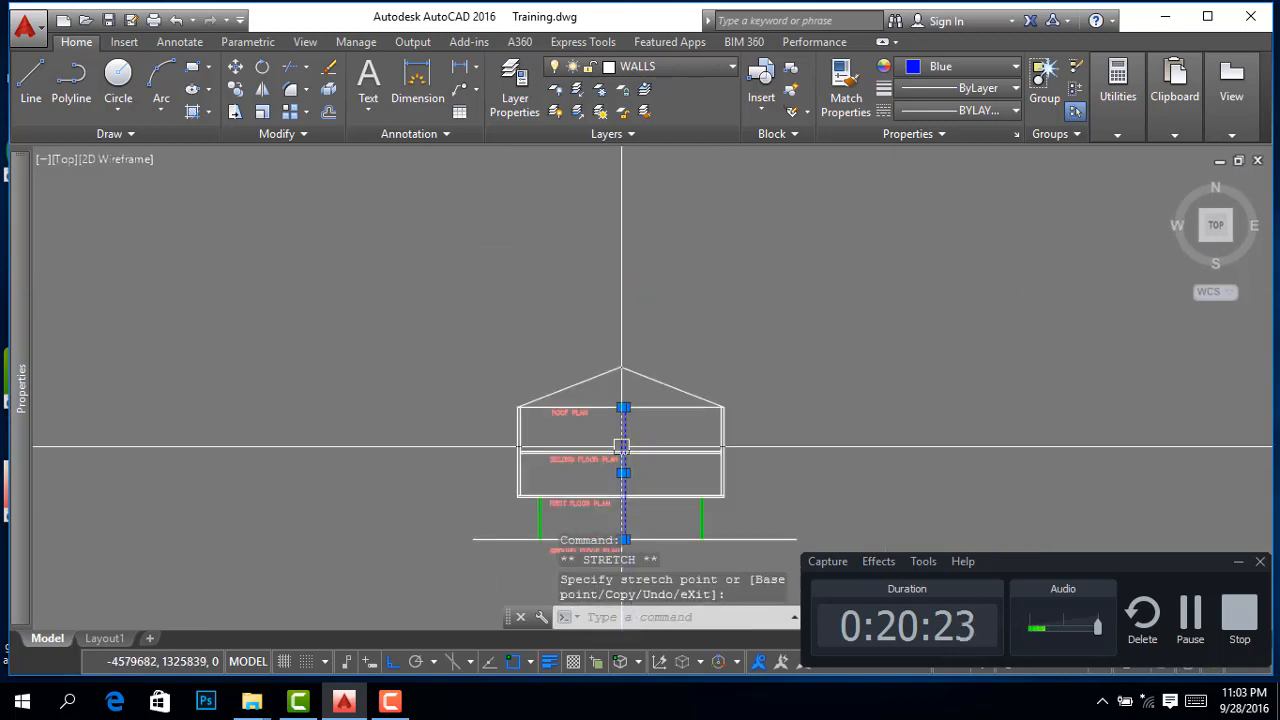
key(Escape)
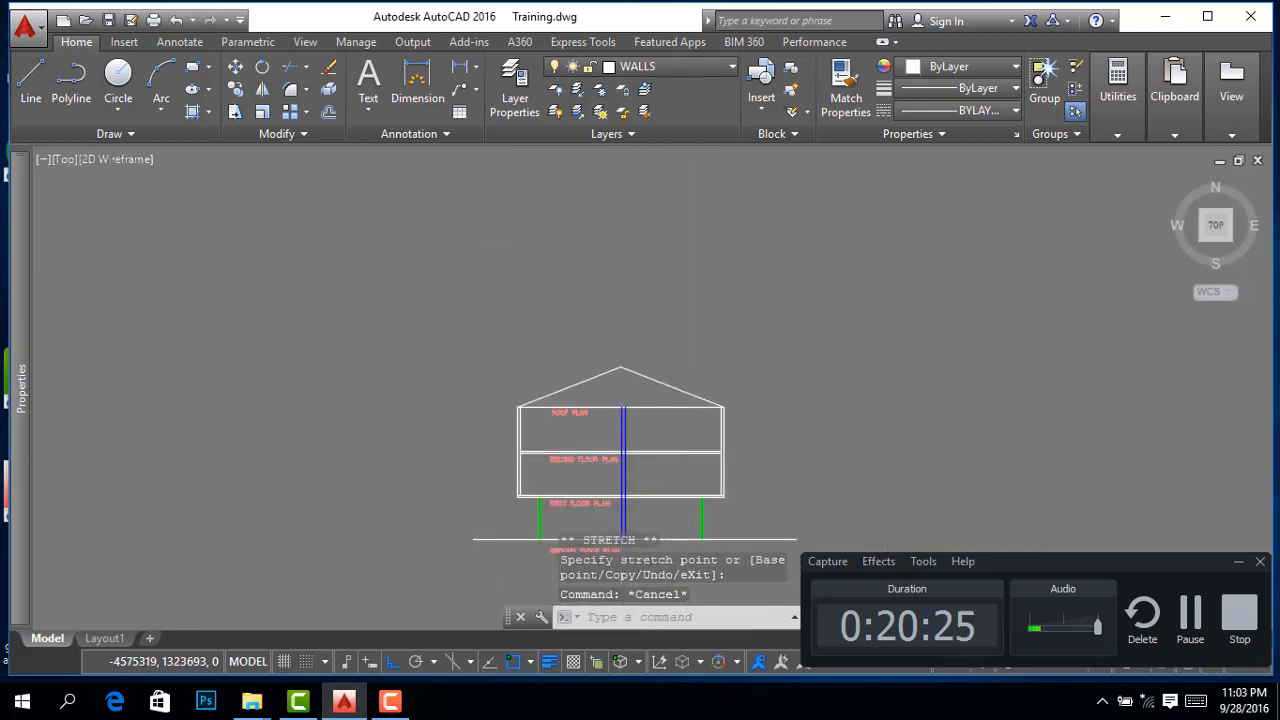
Set the colour of the upper-floor vertical wall lines on both sides of the building section to Magenta
scroll(789, 467, up, 2)
click(789, 467)
click(709, 471)
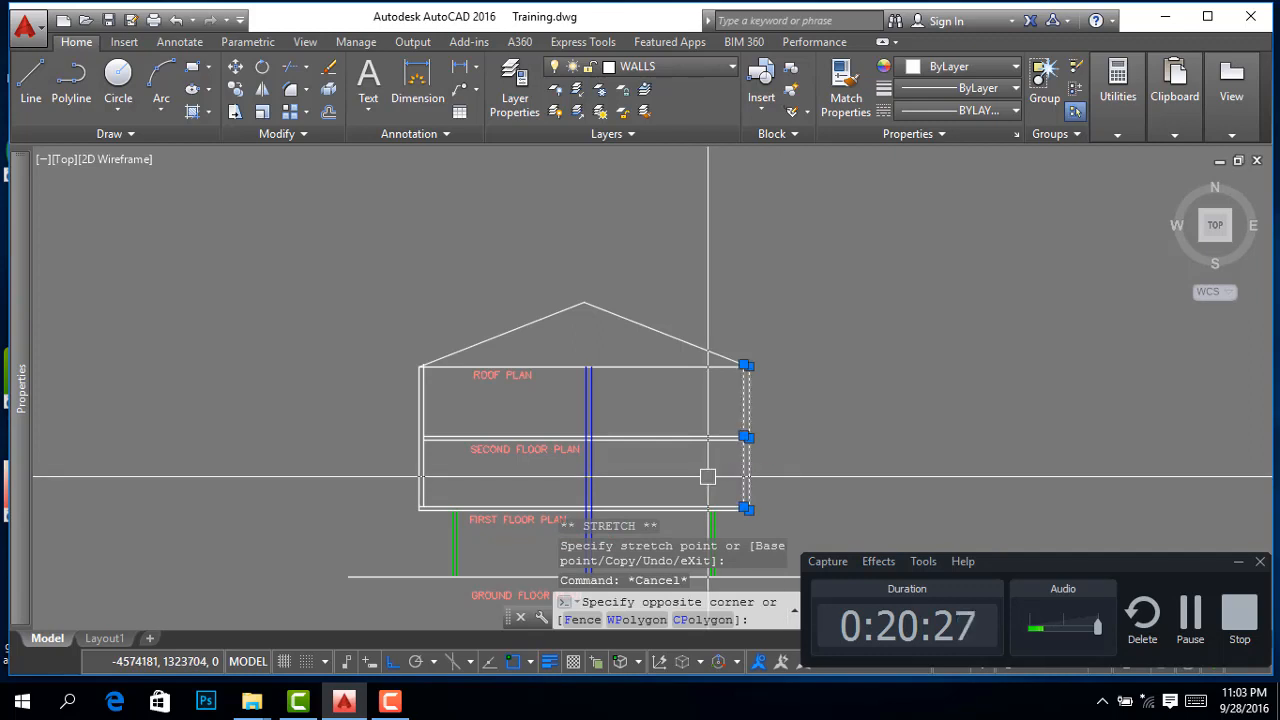
click(445, 473)
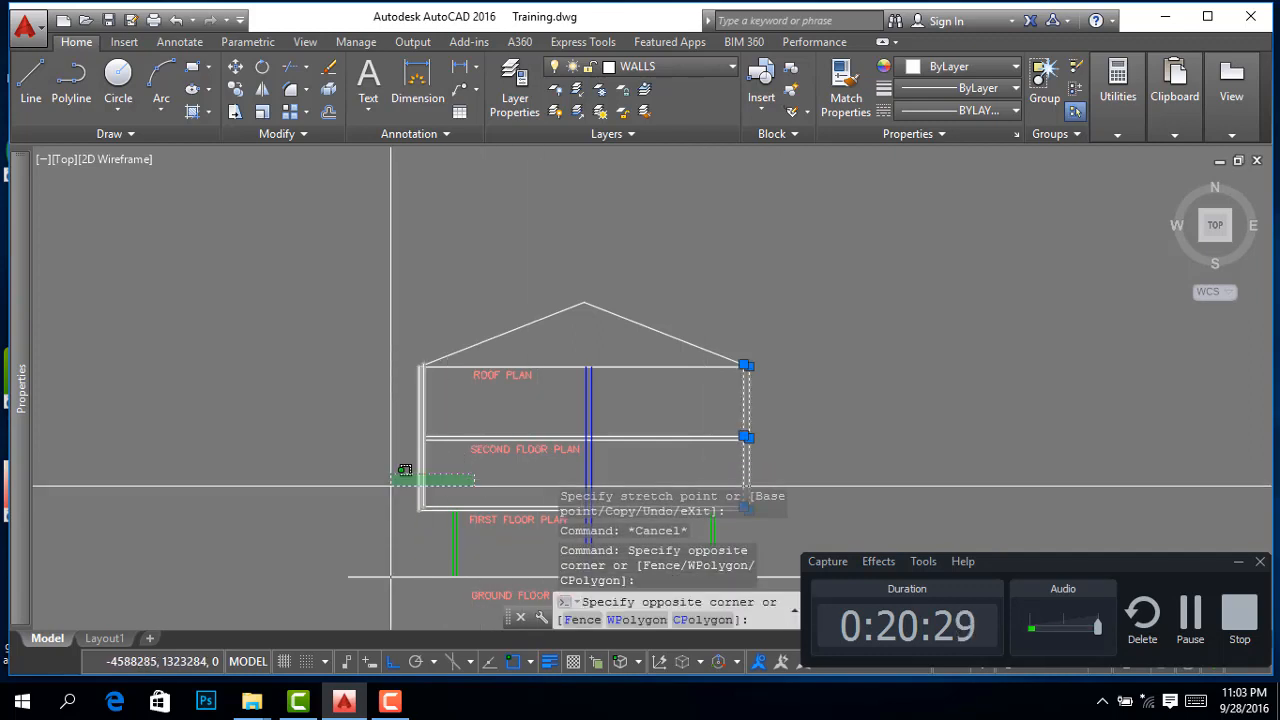
click(380, 483)
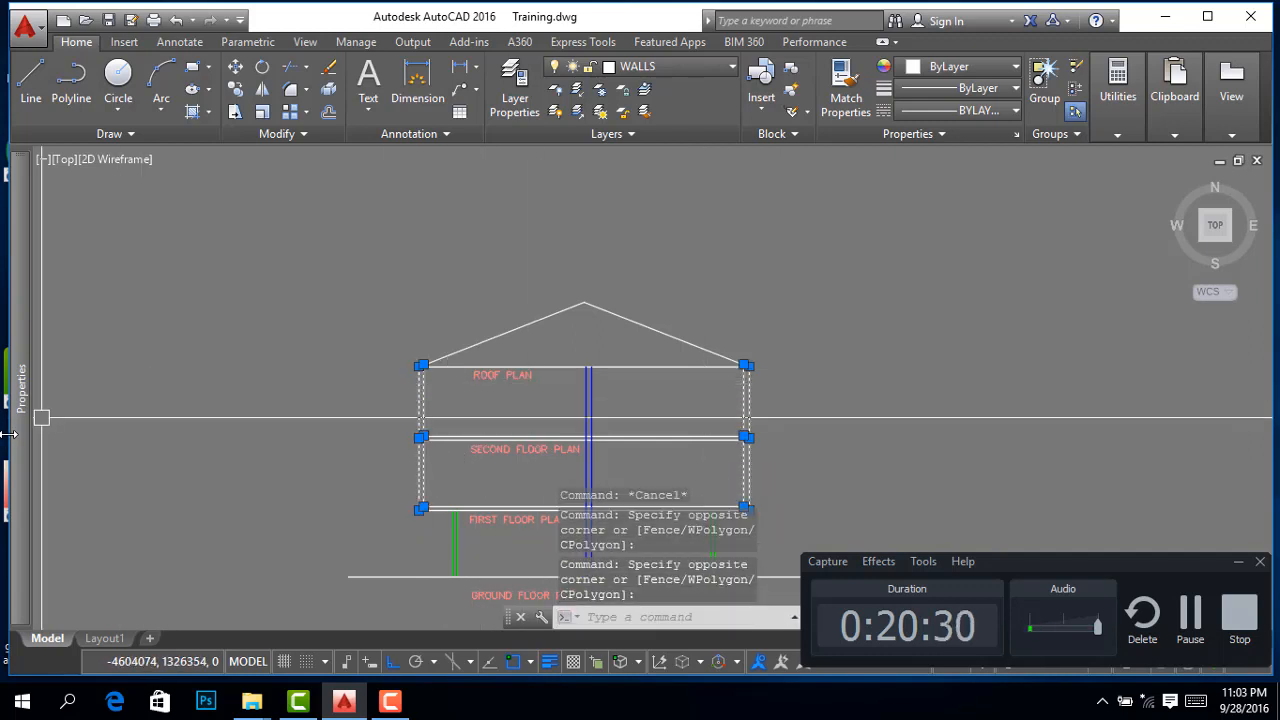
mouse_move(18, 448)
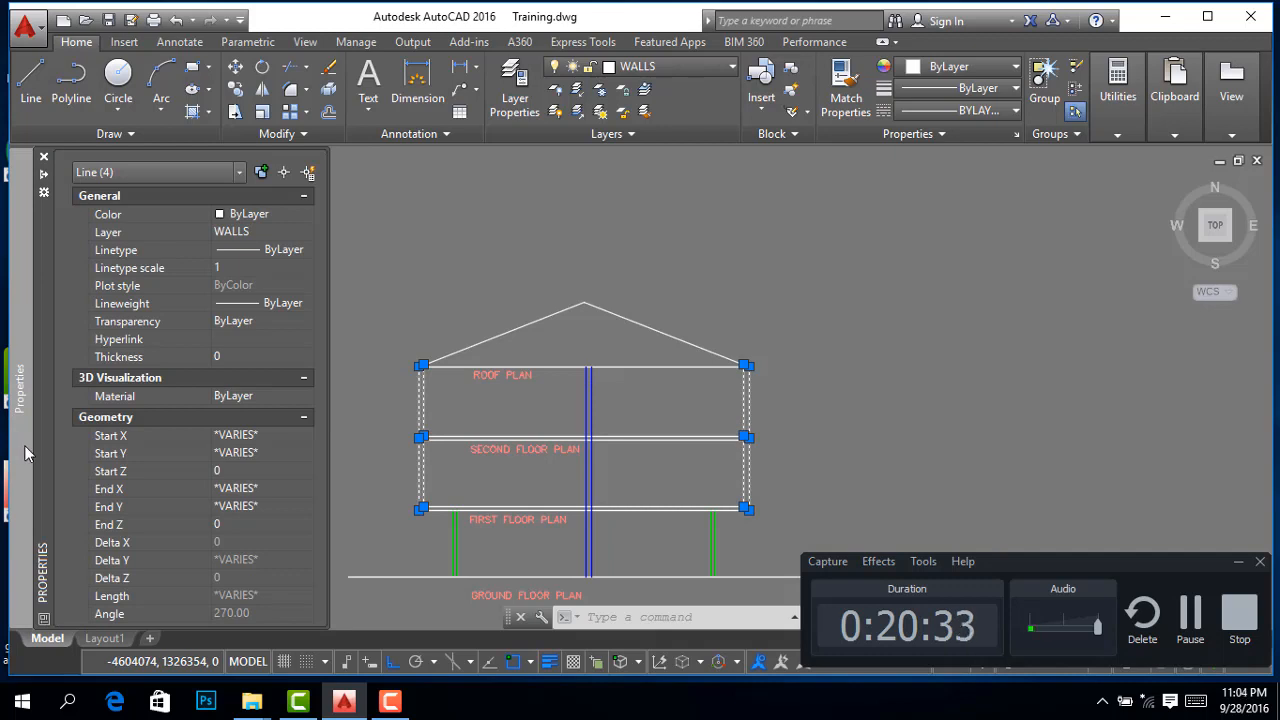
click(256, 216)
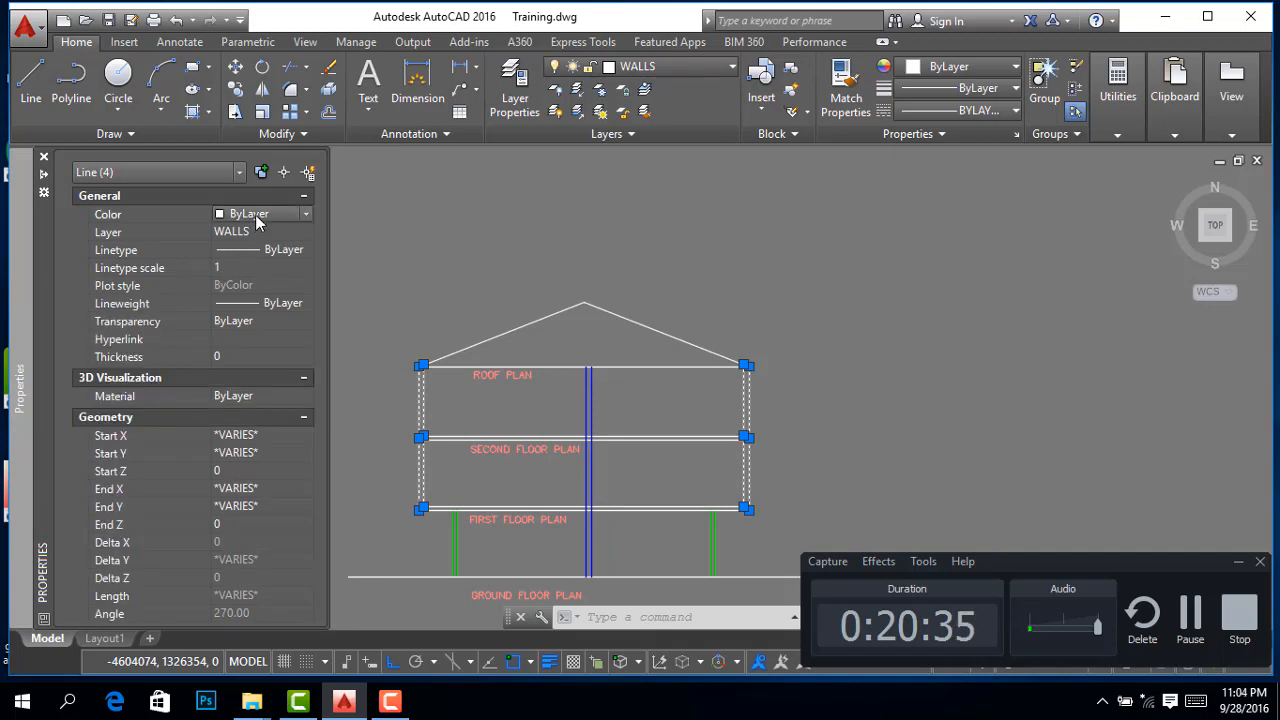
click(256, 216)
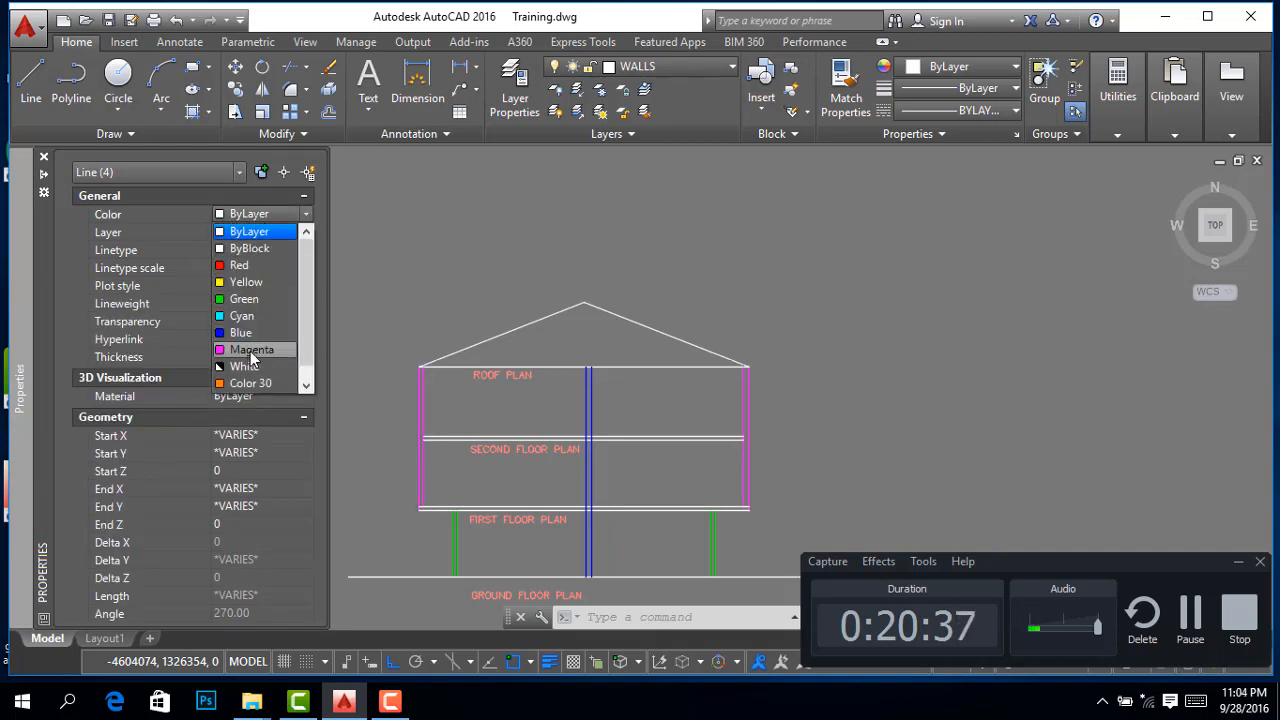
click(251, 350)
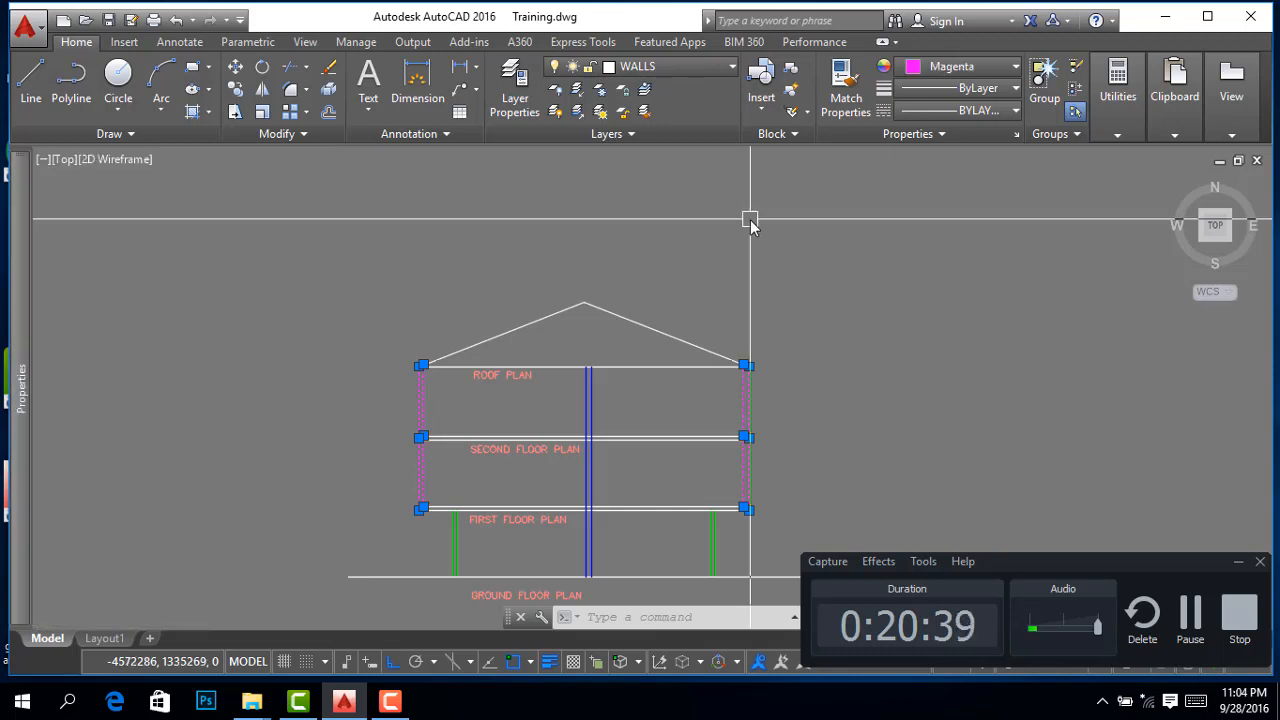
key(Escape)
Compare the section's coloured columns with the ground floor plan and examine the column positions around the stairs in the 1st floor plan
scroll(745, 220, down, 4)
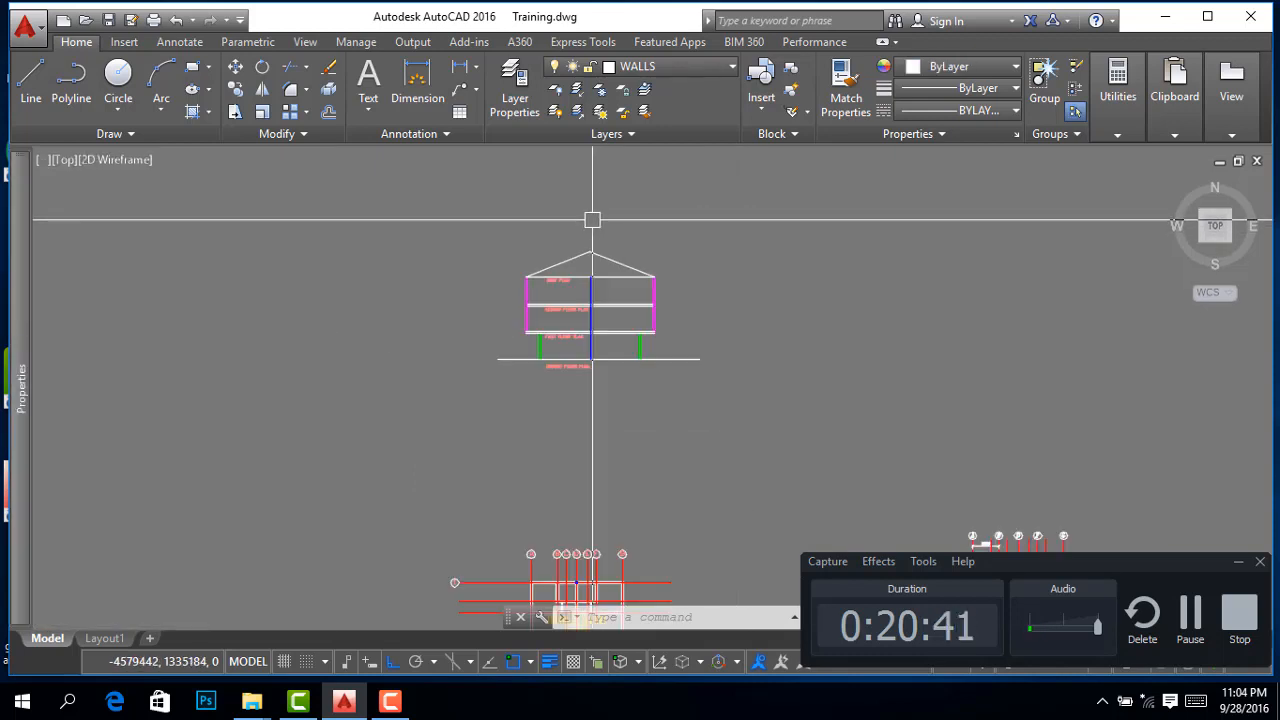
scroll(700, 360, down, 3)
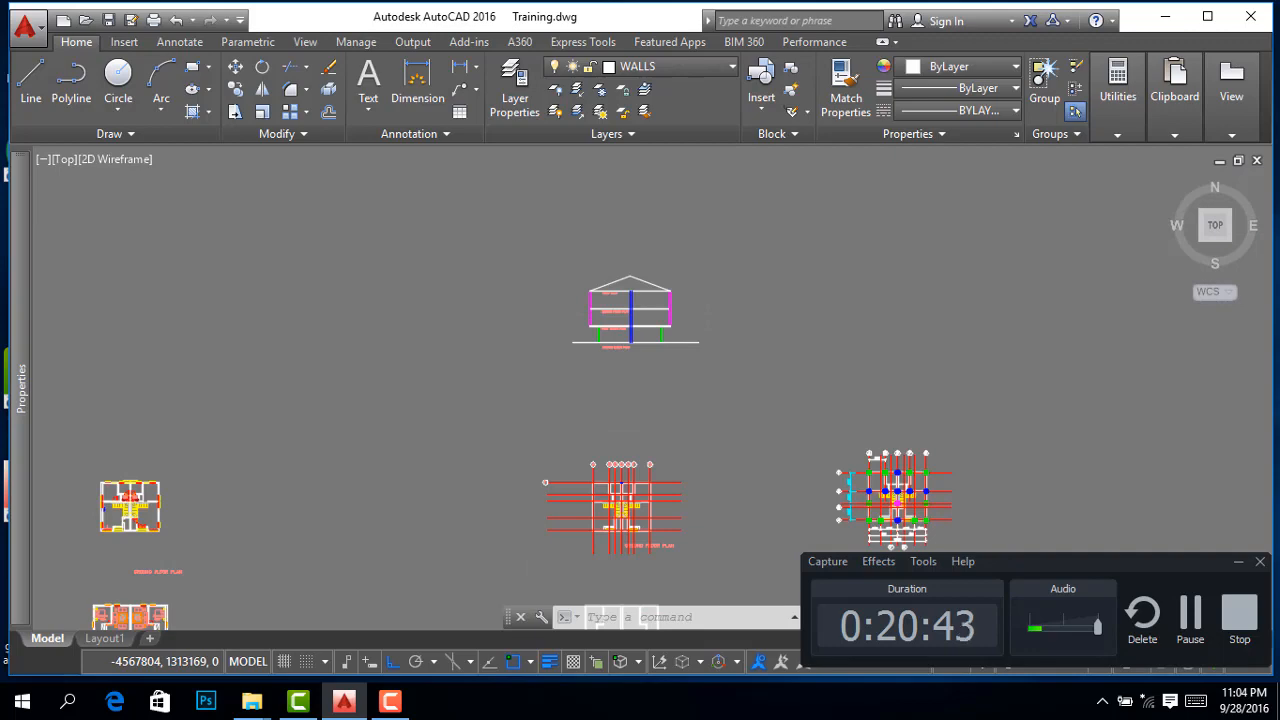
scroll(660, 335, down, 2)
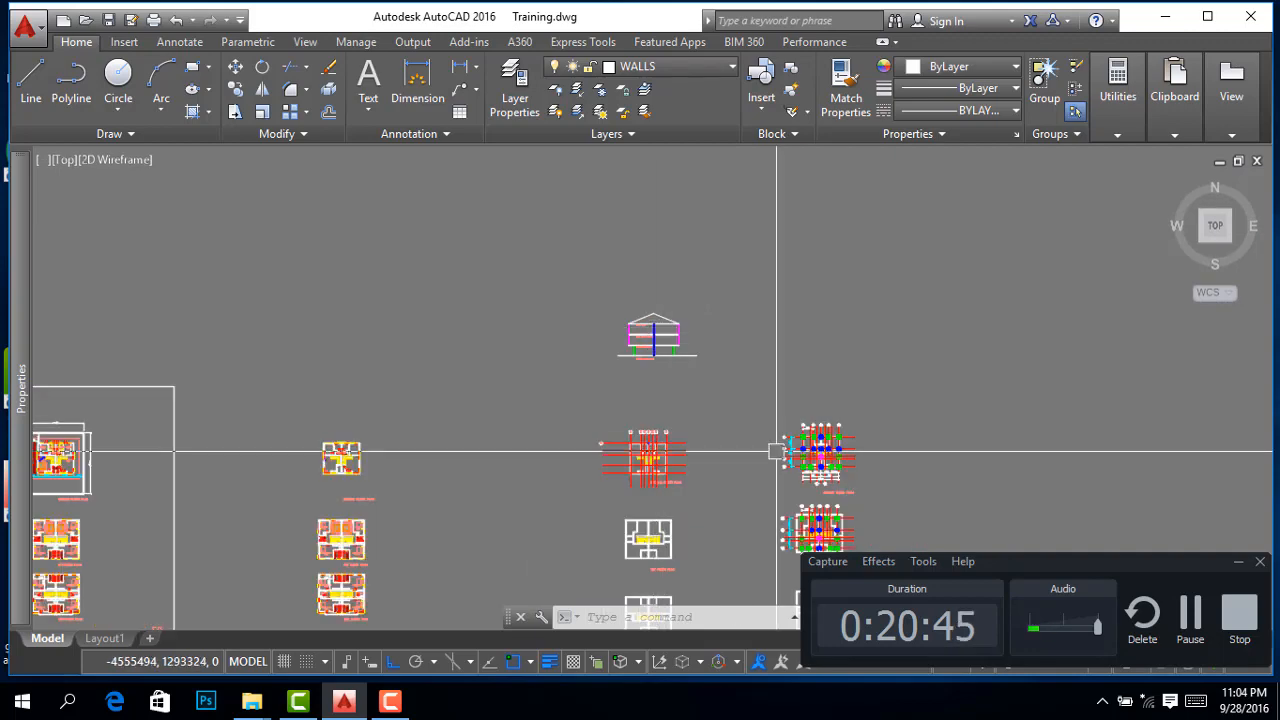
scroll(820, 447, up, 4)
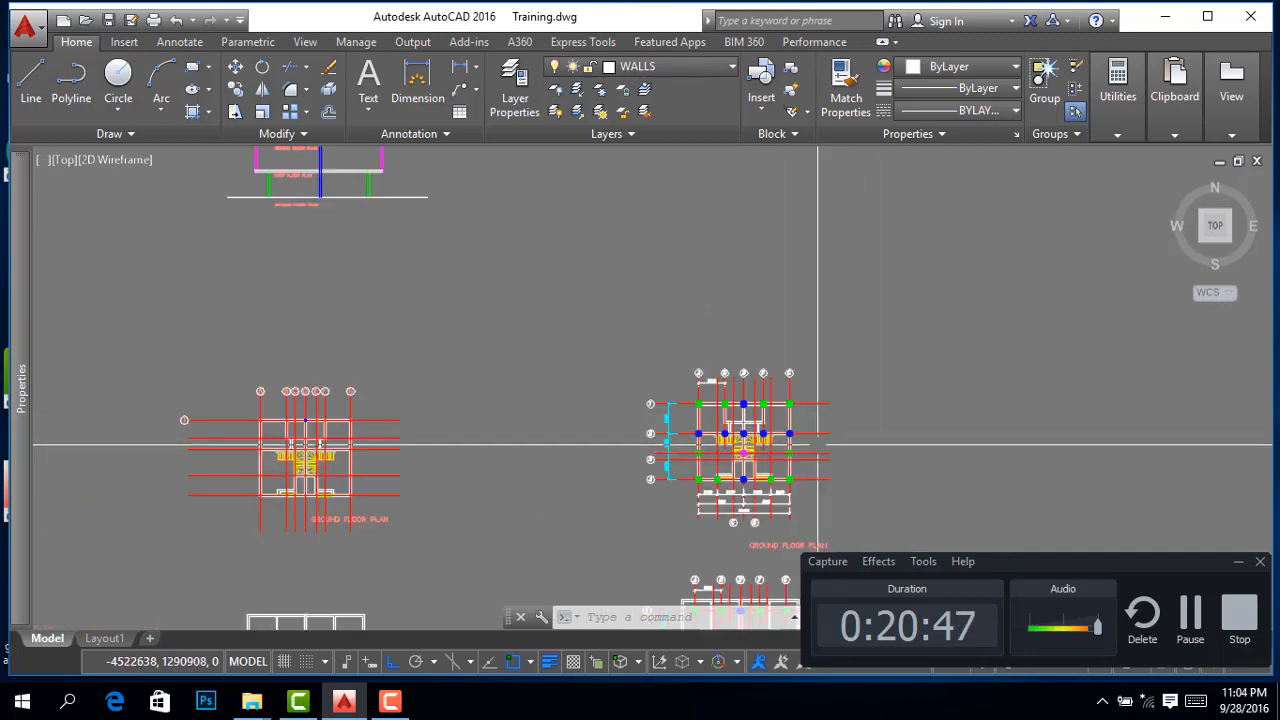
scroll(743, 443, up, 3)
scroll(651, 363, down, 3)
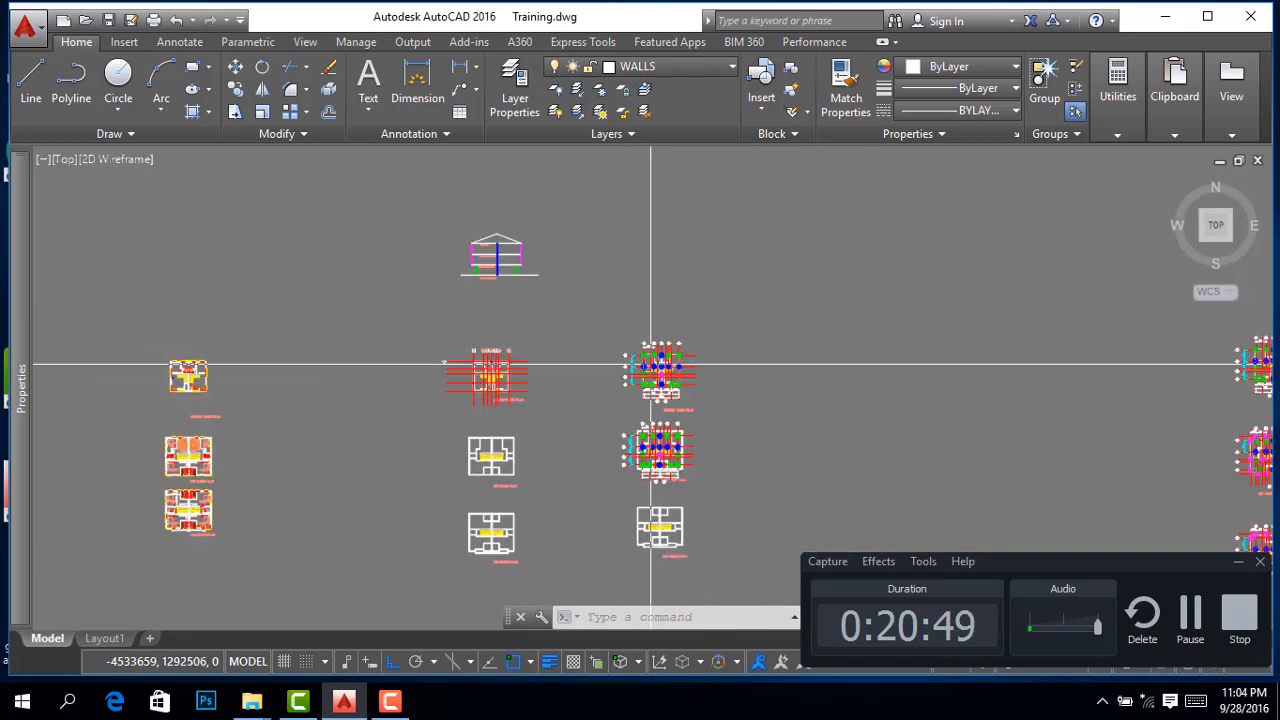
scroll(537, 364, up, 4)
scroll(537, 363, up, 2)
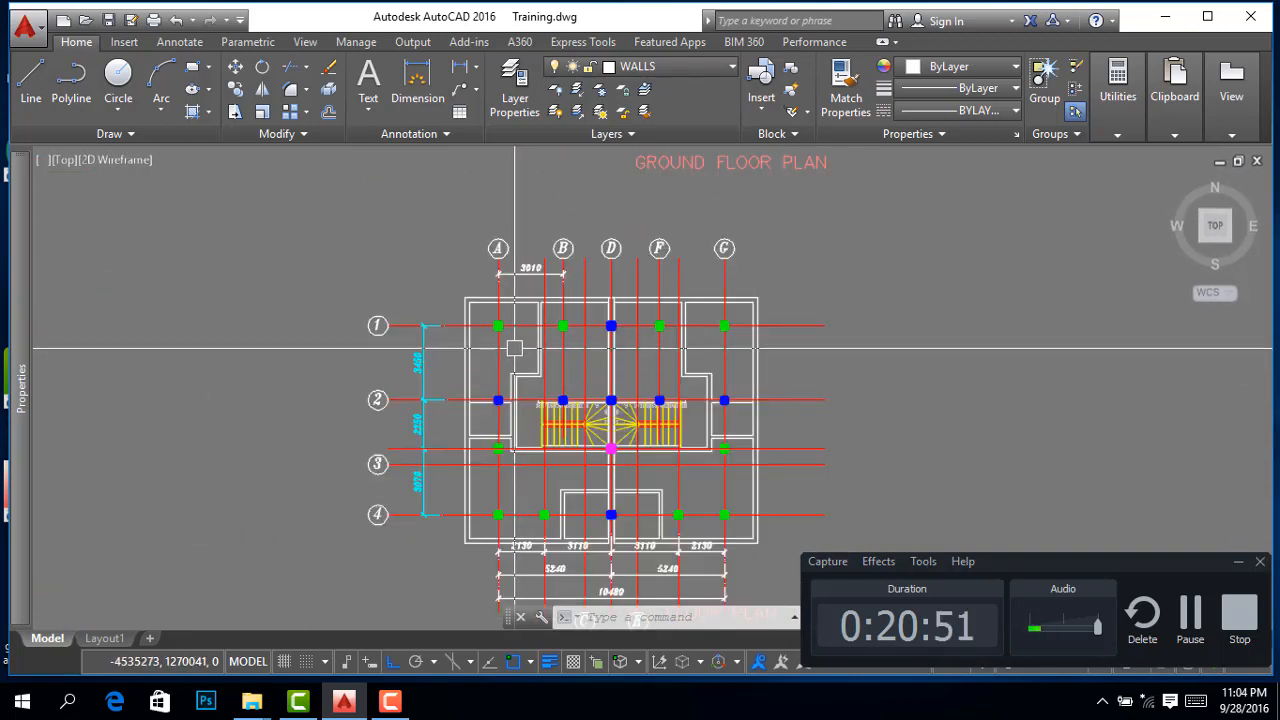
scroll(600, 333, down, 2)
scroll(647, 333, up, 4)
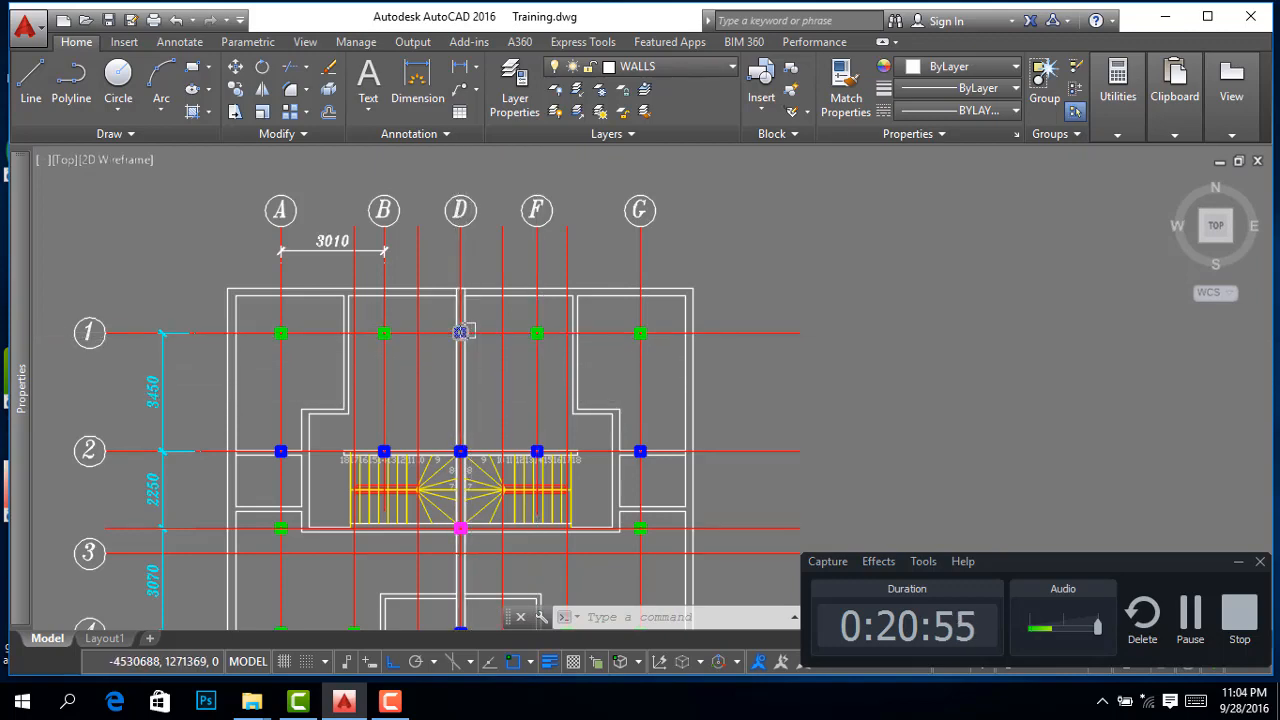
scroll(455, 420, down, 5)
scroll(427, 433, up, 5)
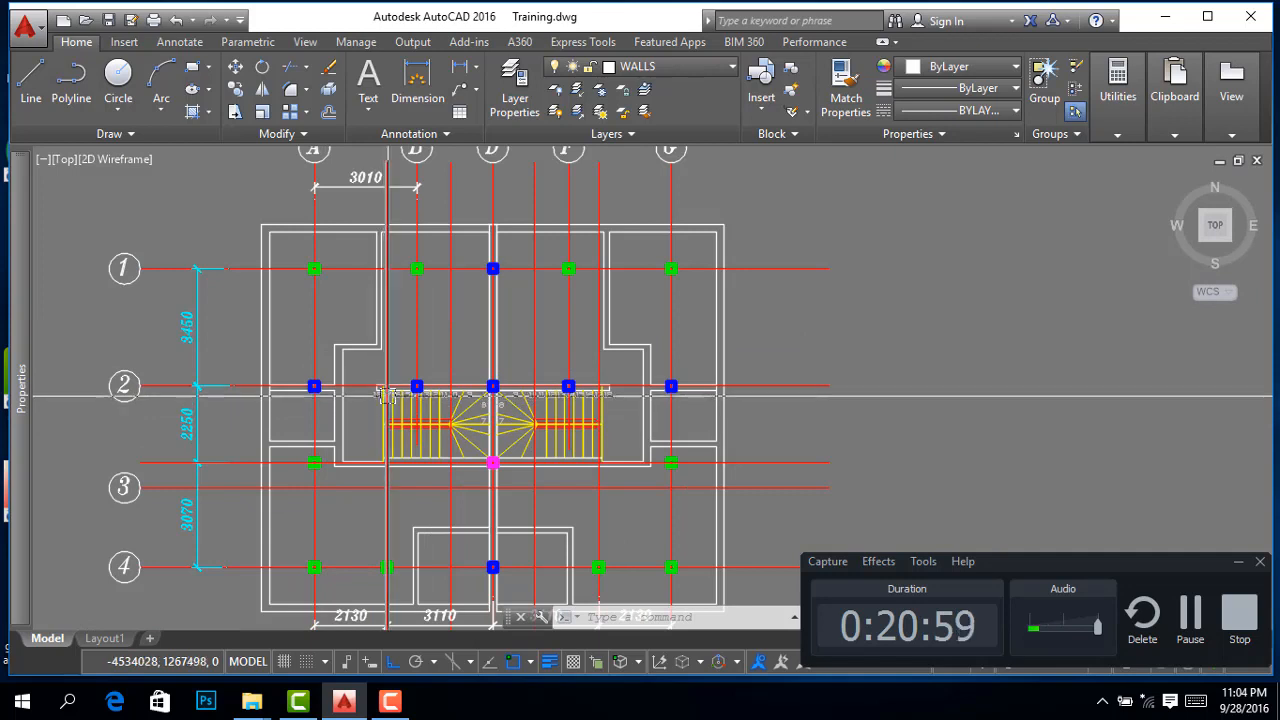
scroll(388, 397, down, 2)
mouse_move(390, 380)
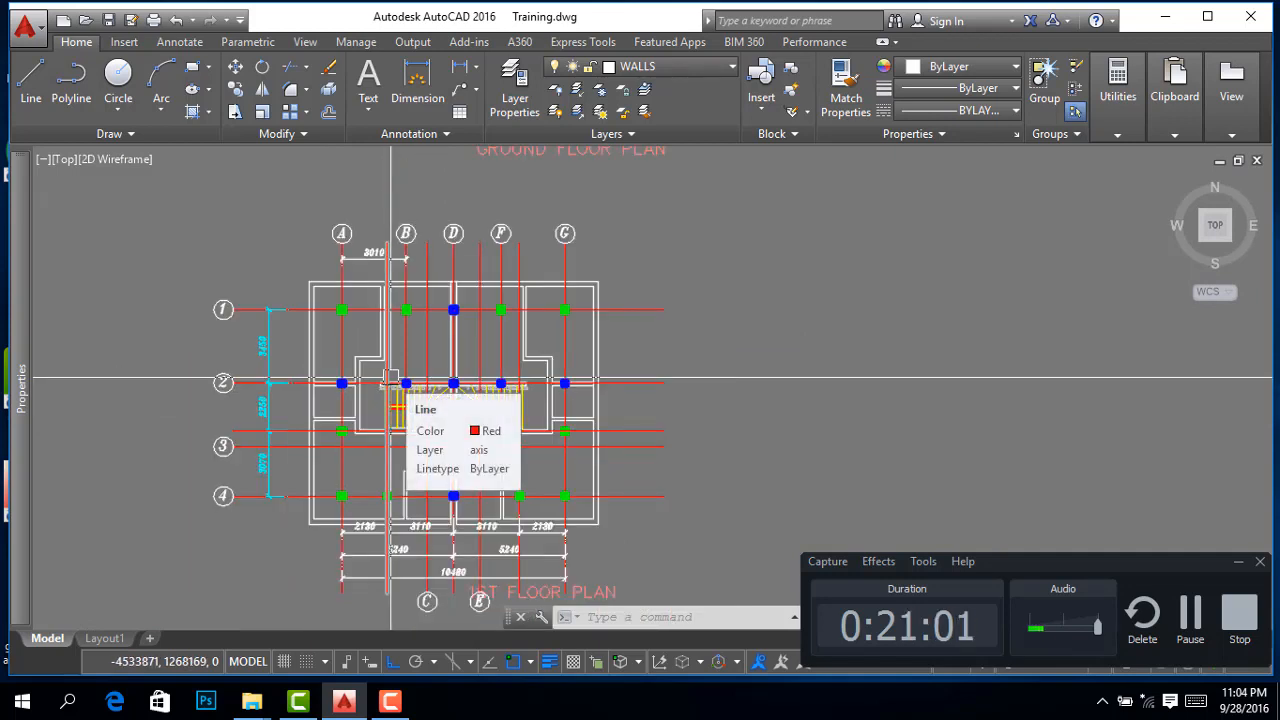
scroll(500, 383, down, 4)
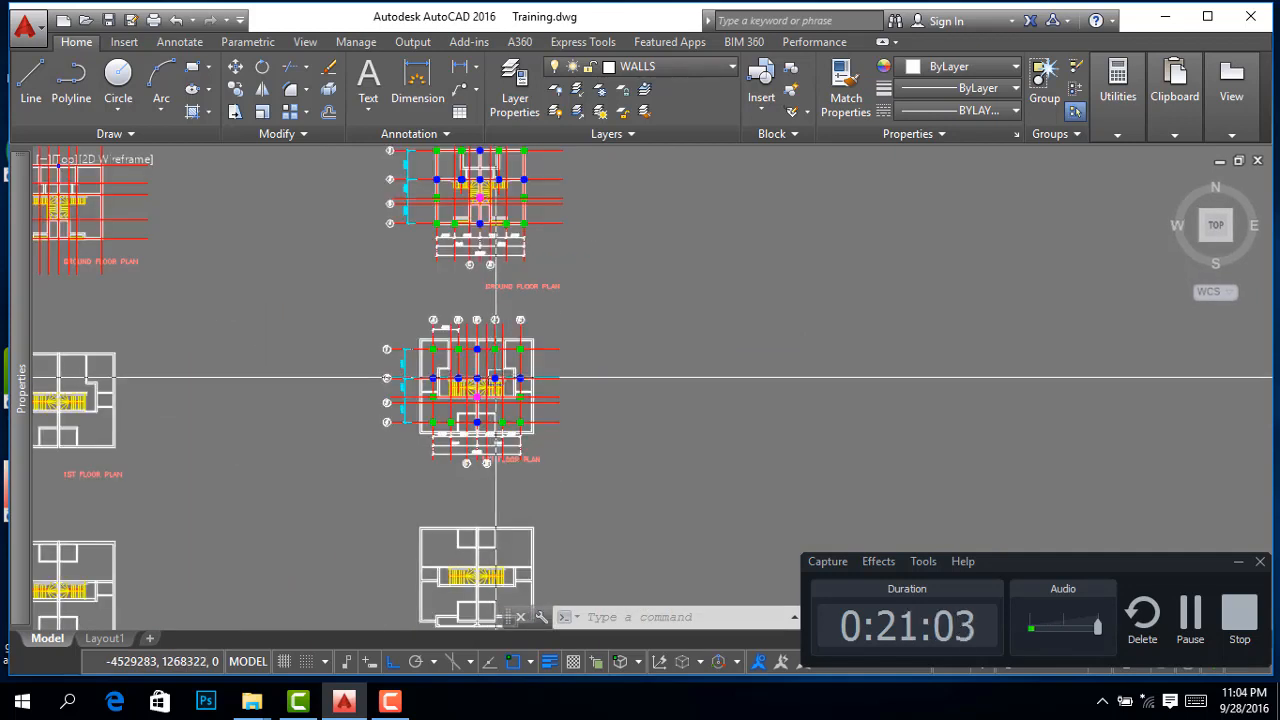
scroll(470, 387, up, 2)
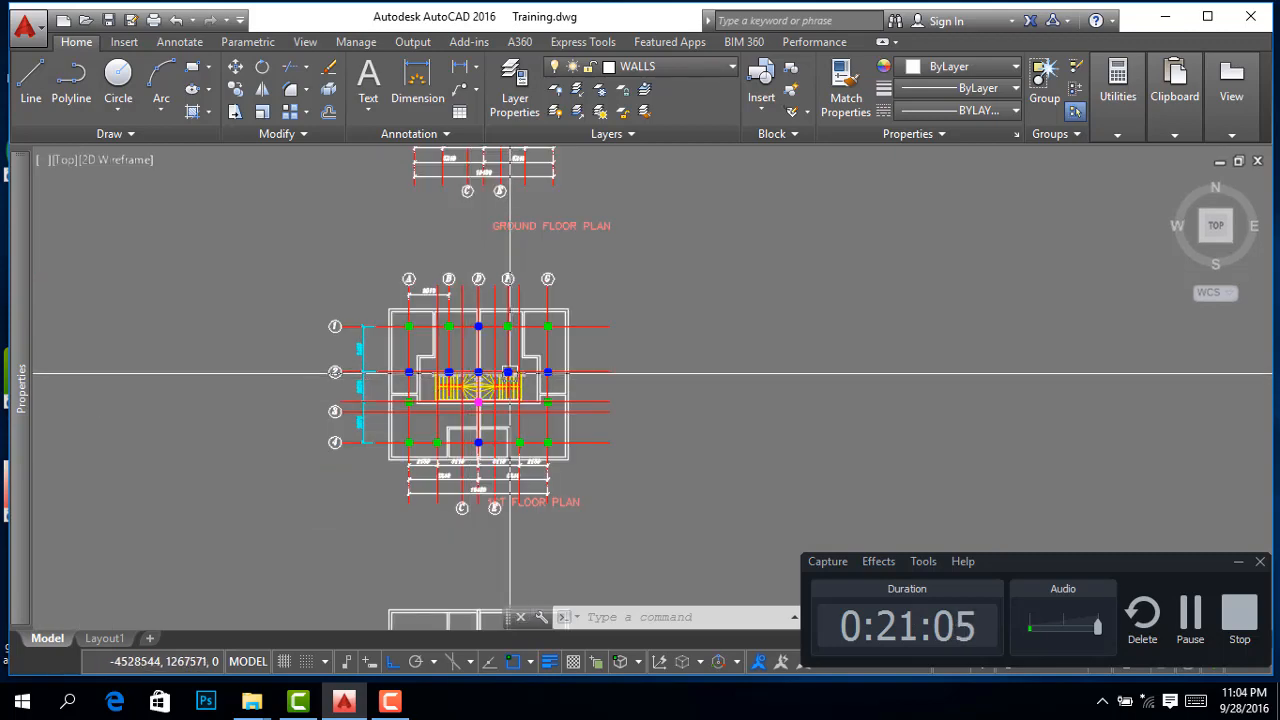
scroll(519, 410, up, 6)
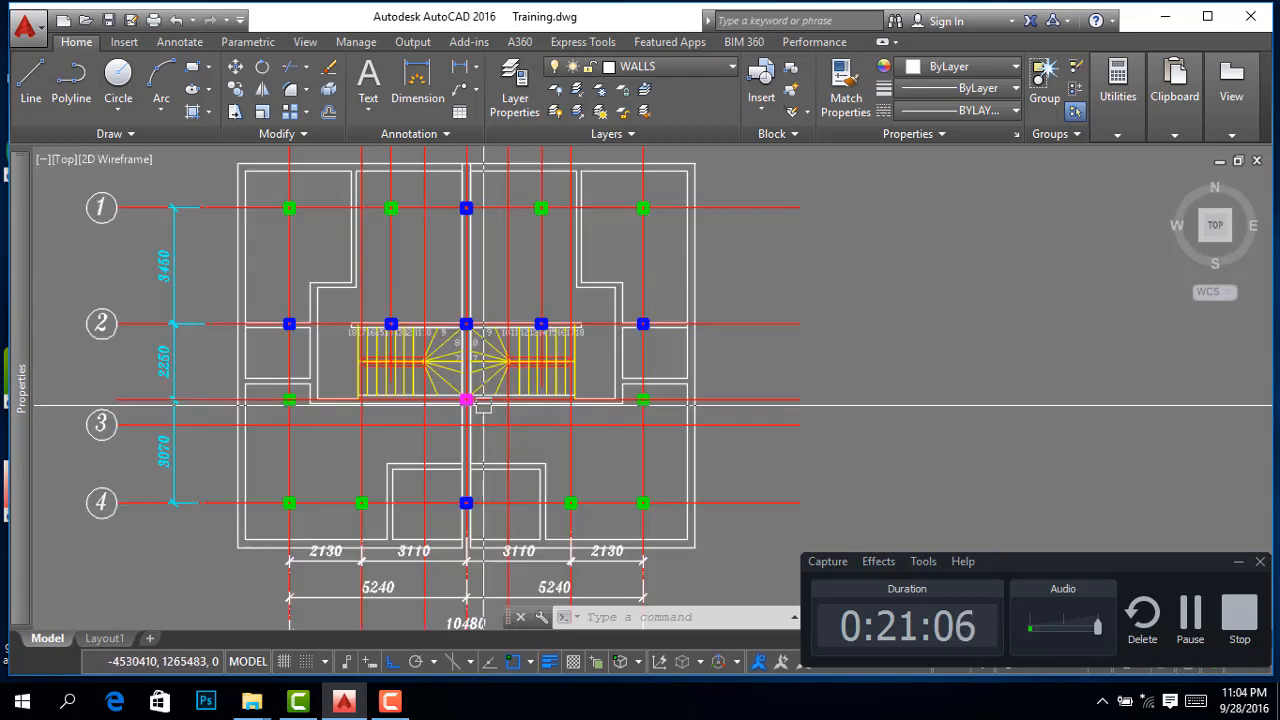
scroll(539, 415, down, 2)
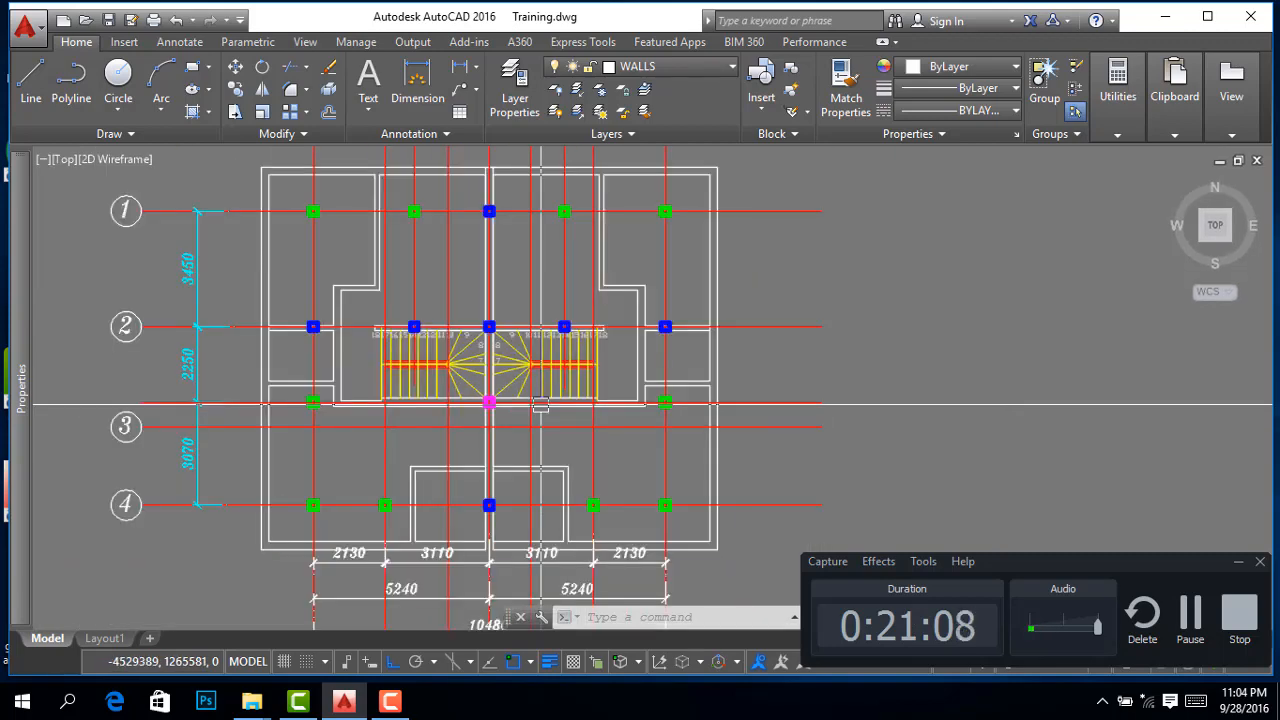
scroll(517, 428, up, 2)
scroll(520, 425, down, 2)
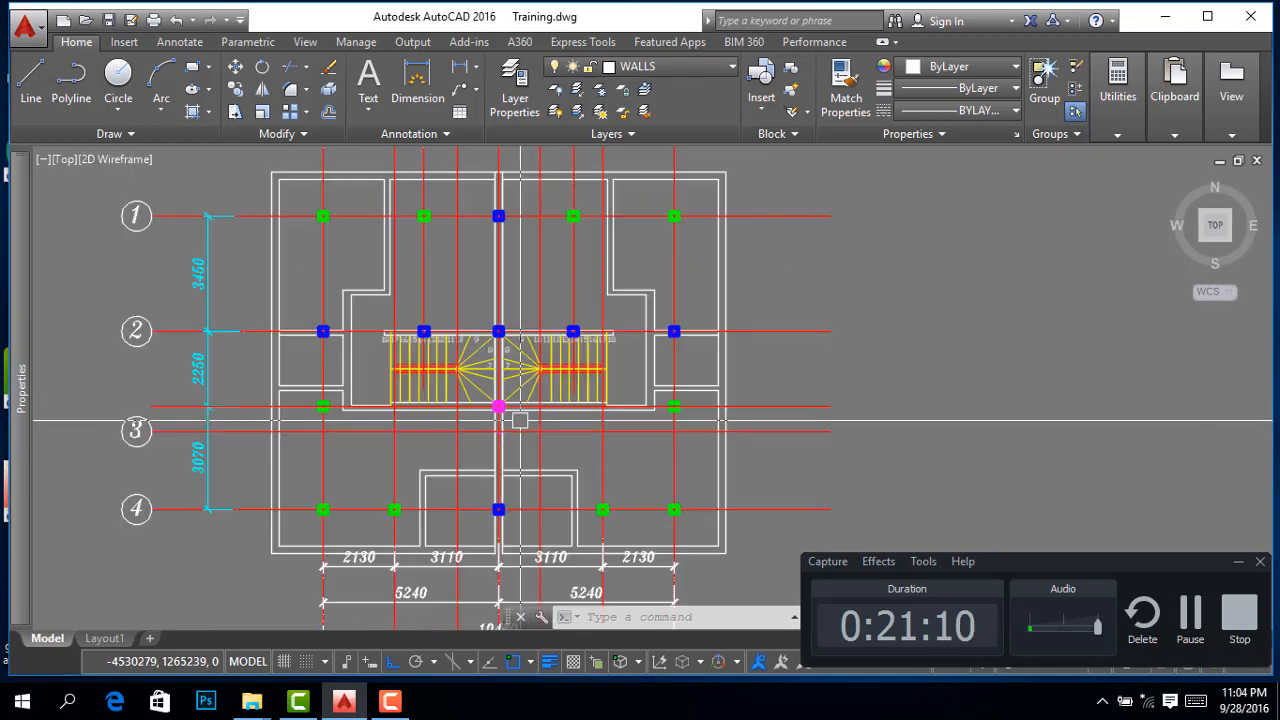
scroll(503, 408, up, 4)
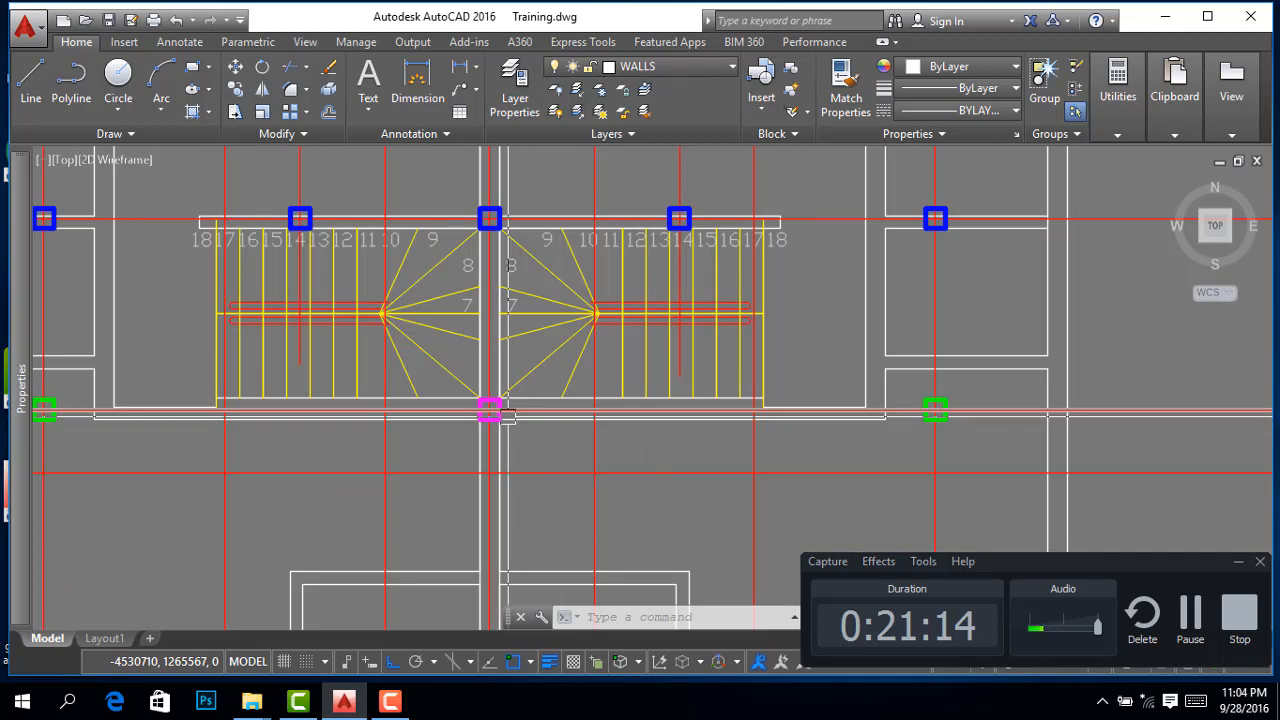
Match the properties of the blue column at grid D-2 onto the magenta column below the stairs in the 1st floor plan
text(MA)
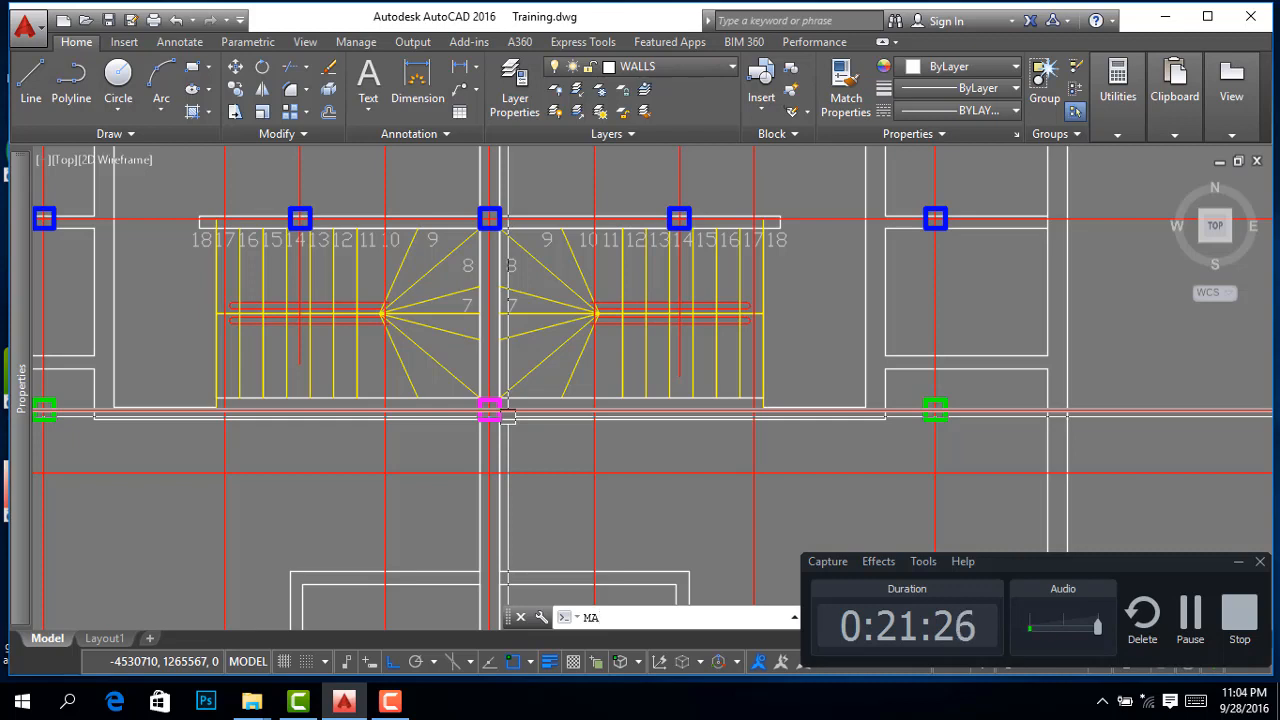
scroll(489, 150, down, 1)
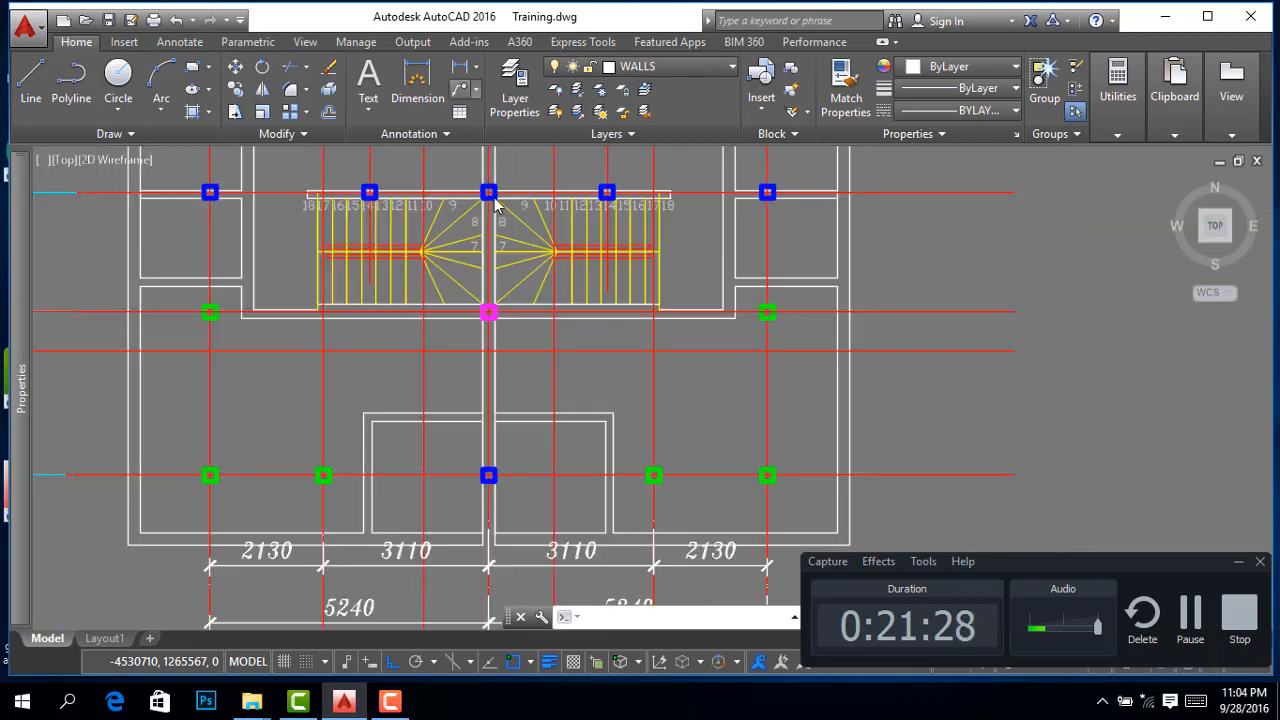
text(ma)
key(Return)
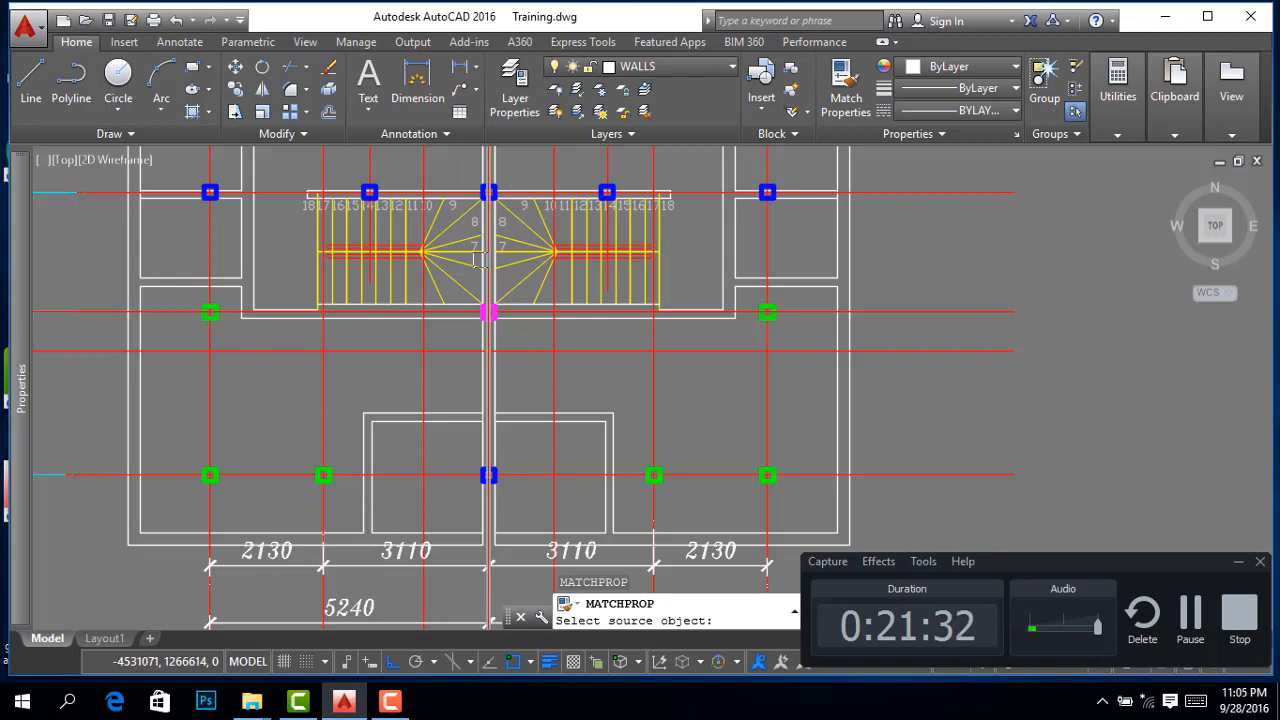
scroll(487, 192, up, 2)
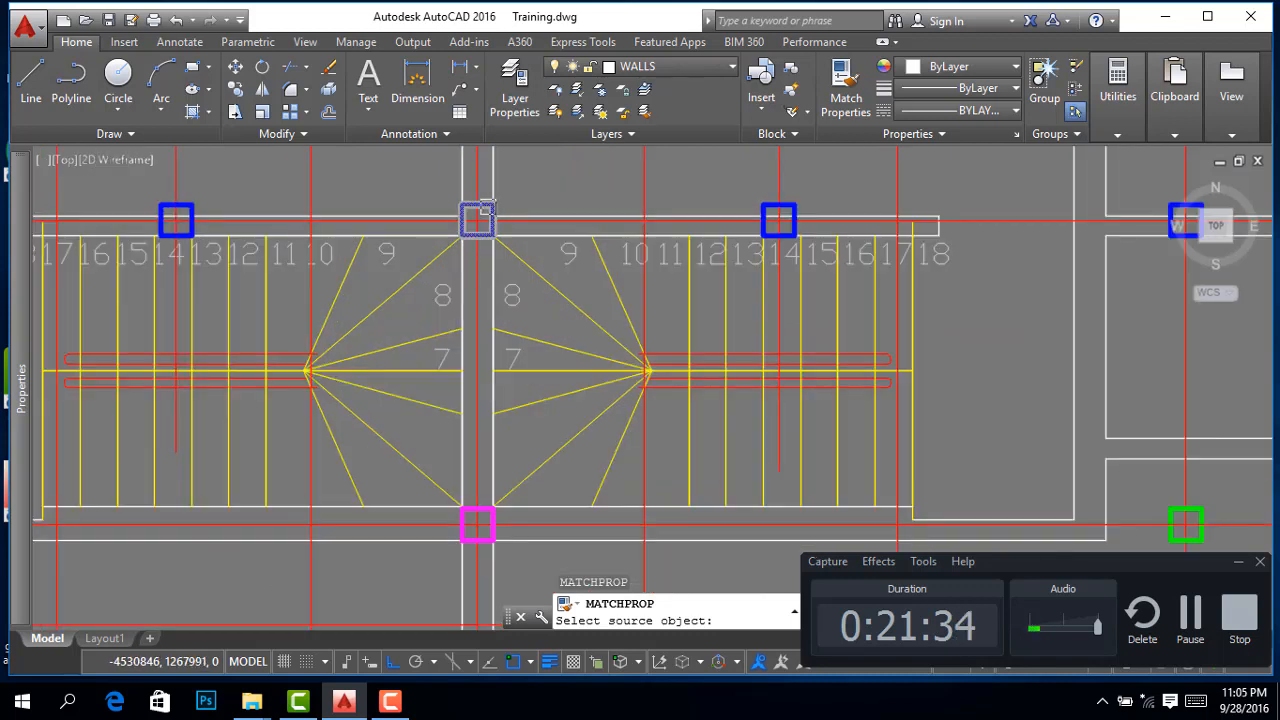
click(485, 208)
scroll(489, 540, up, 4)
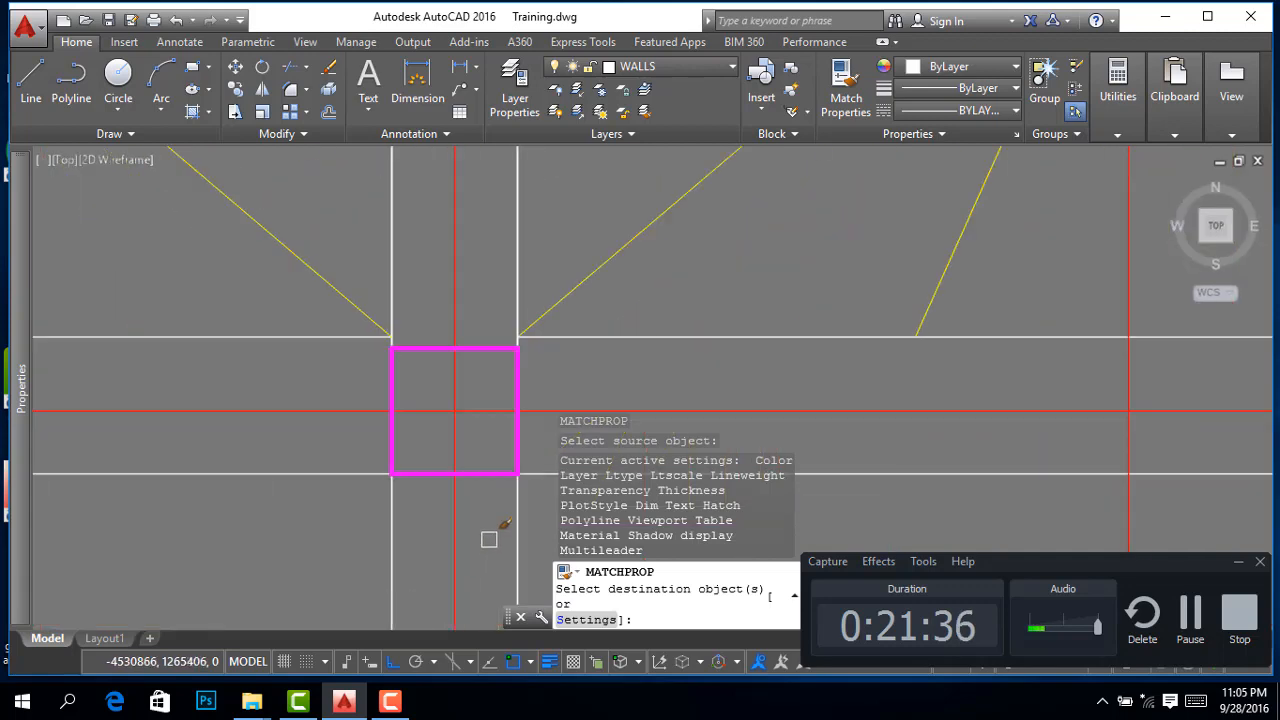
click(502, 473)
right_click(585, 320)
click(598, 322)
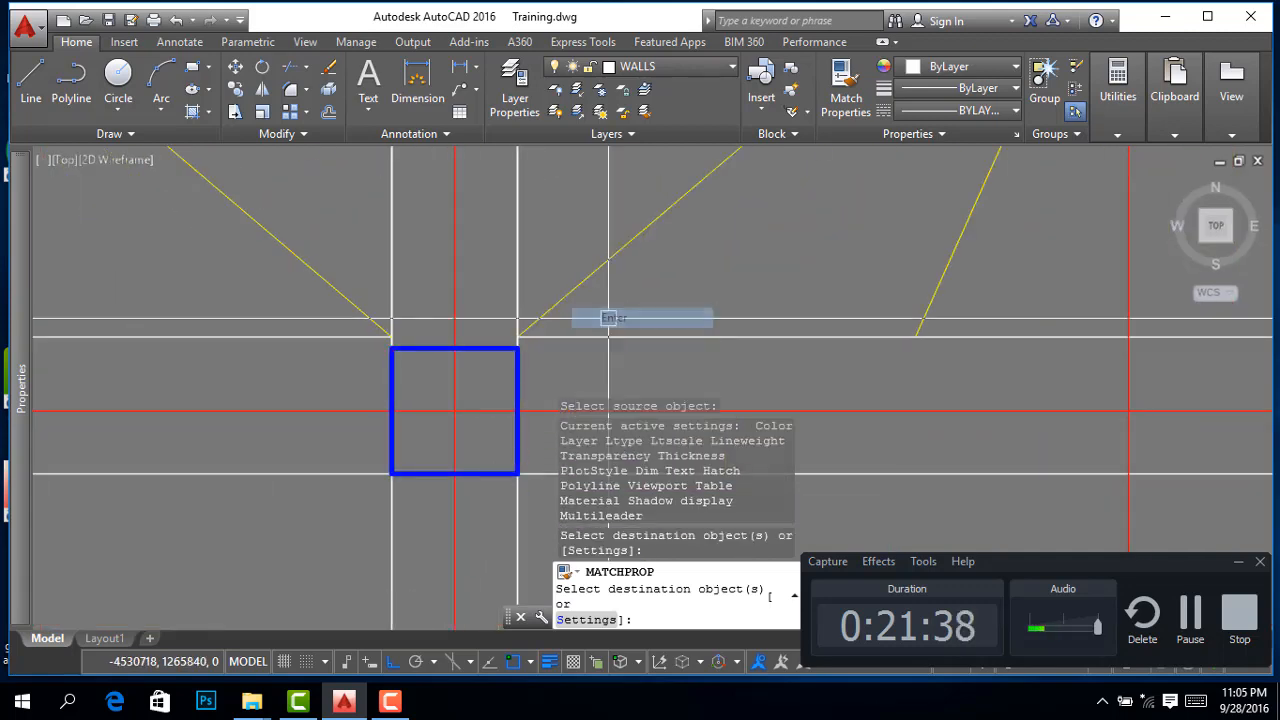
Examine the green and blue columns of the 1st floor plan against its walls and the neighbouring floor plans
scroll(635, 340, down, 6)
scroll(606, 205, up, 5)
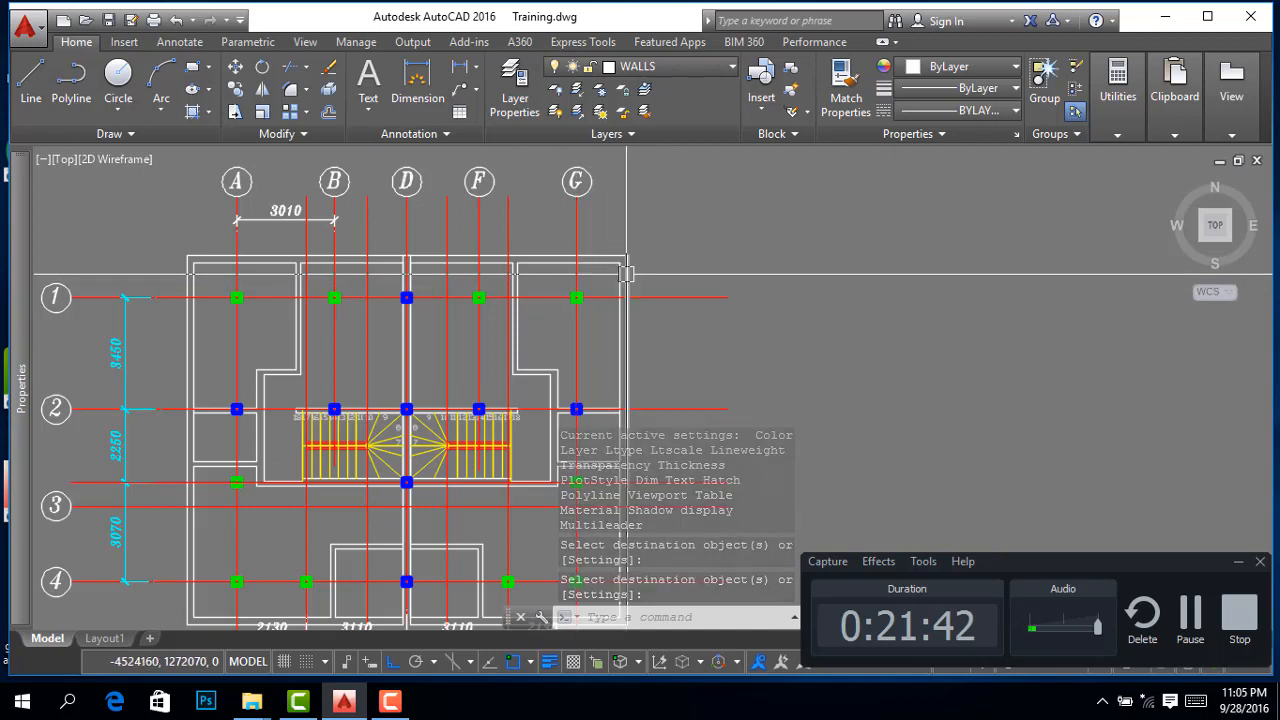
mouse_move(627, 272)
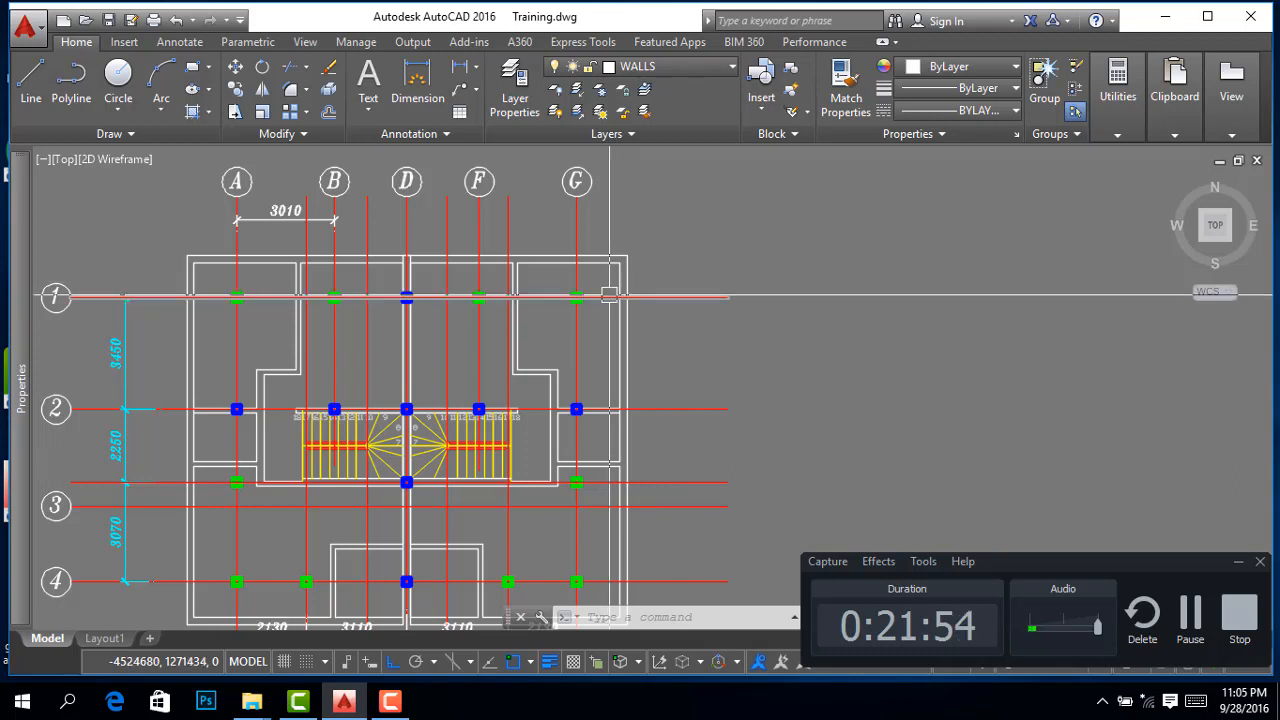
mouse_move(609, 295)
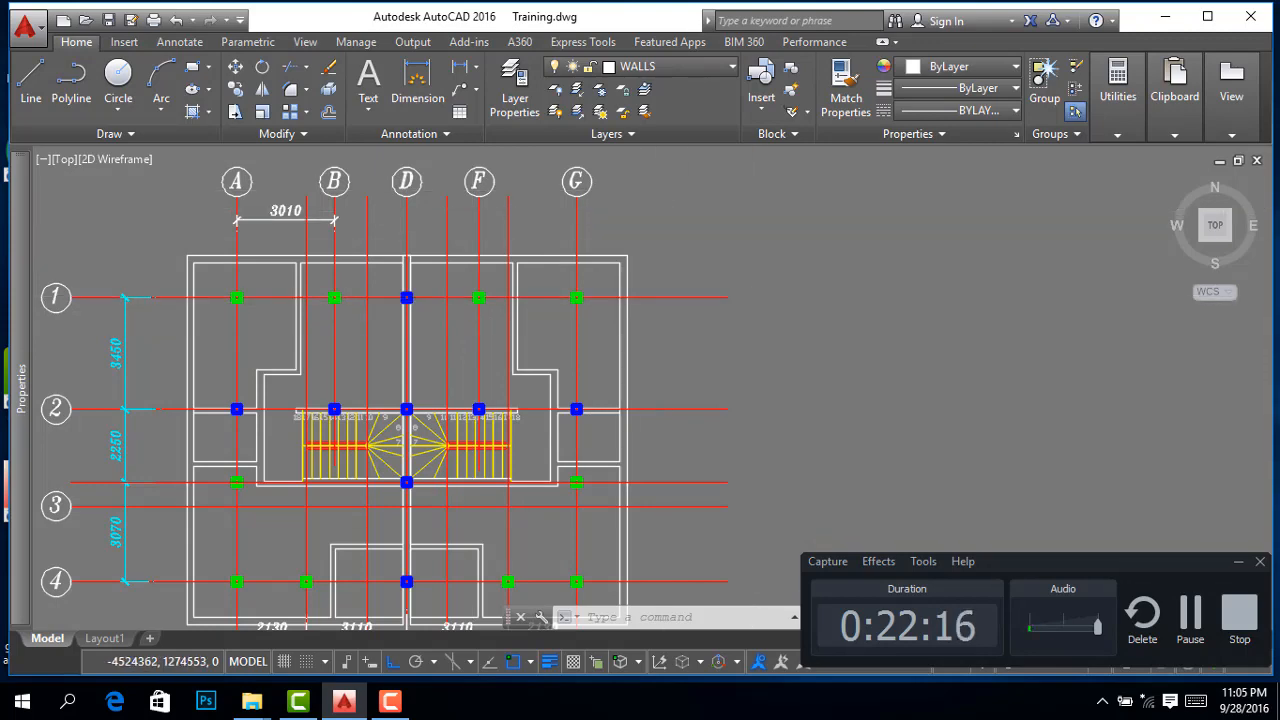
scroll(550, 290, down, 4)
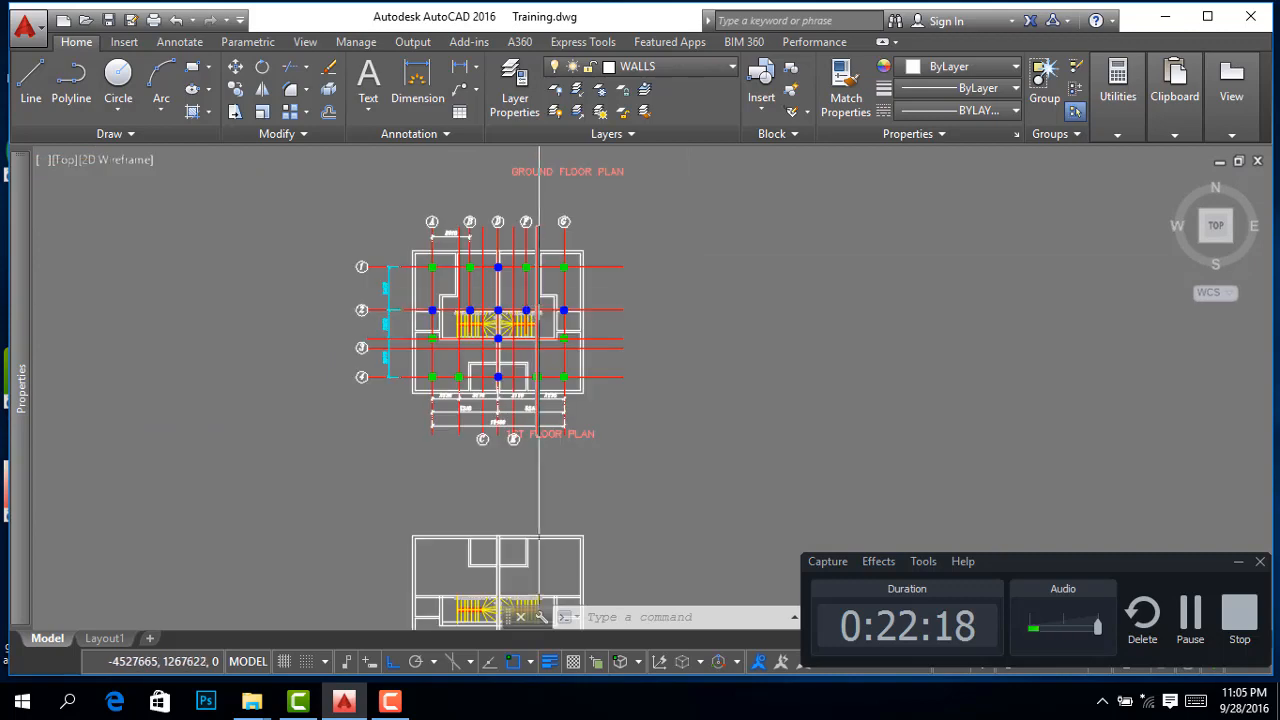
scroll(563, 265, up, 2)
scroll(563, 264, down, 4)
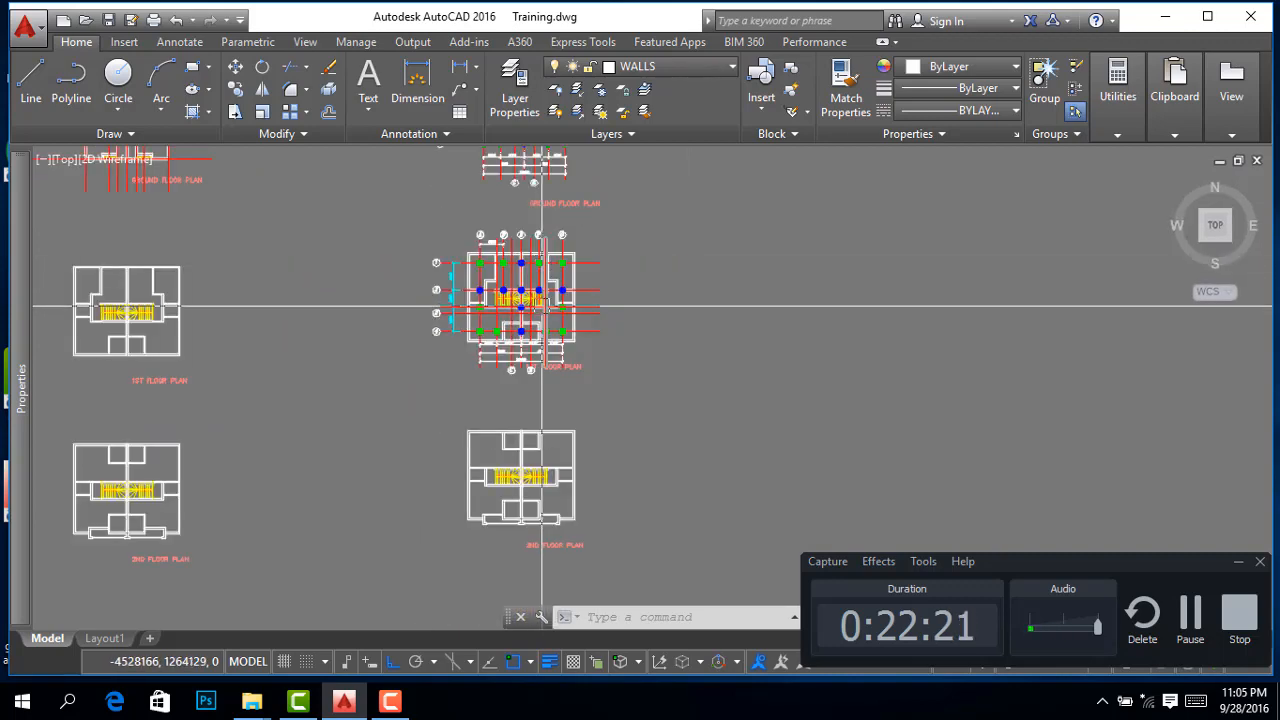
scroll(542, 307, up, 4)
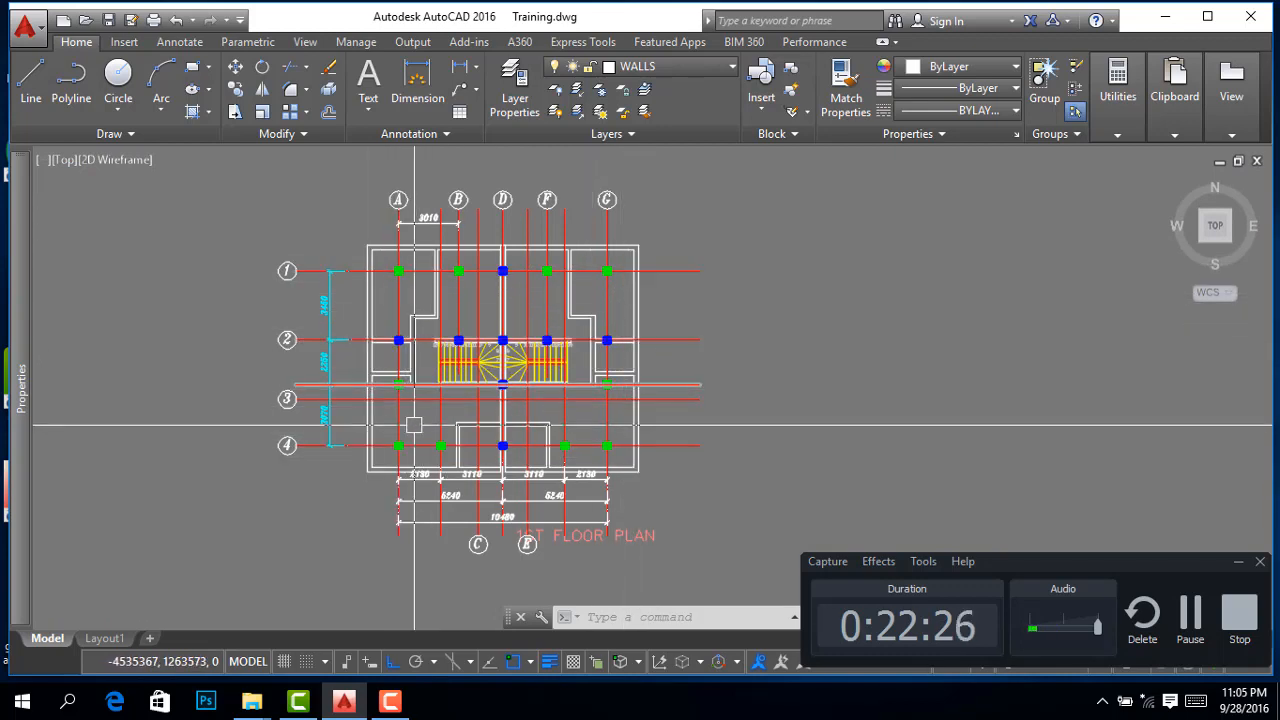
scroll(414, 428, up, 2)
scroll(446, 437, down, 2)
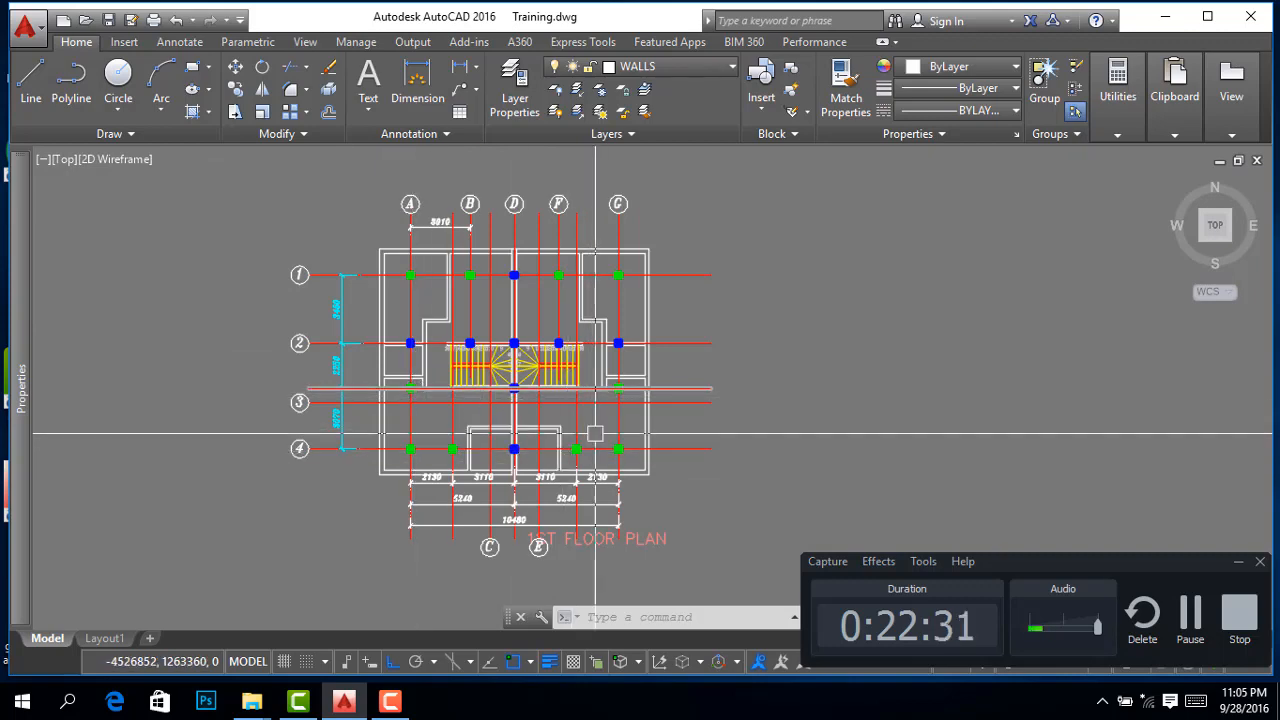
scroll(473, 330, up, 4)
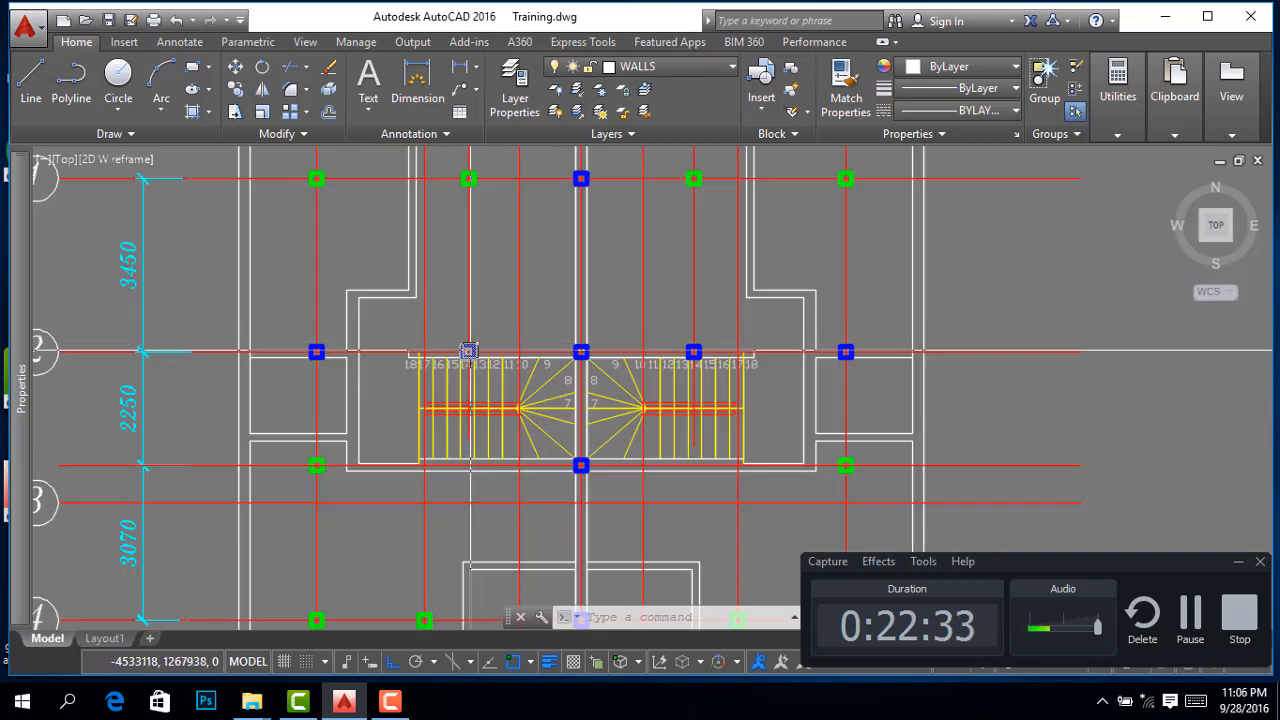
scroll(440, 352, down, 4)
scroll(428, 356, up, 6)
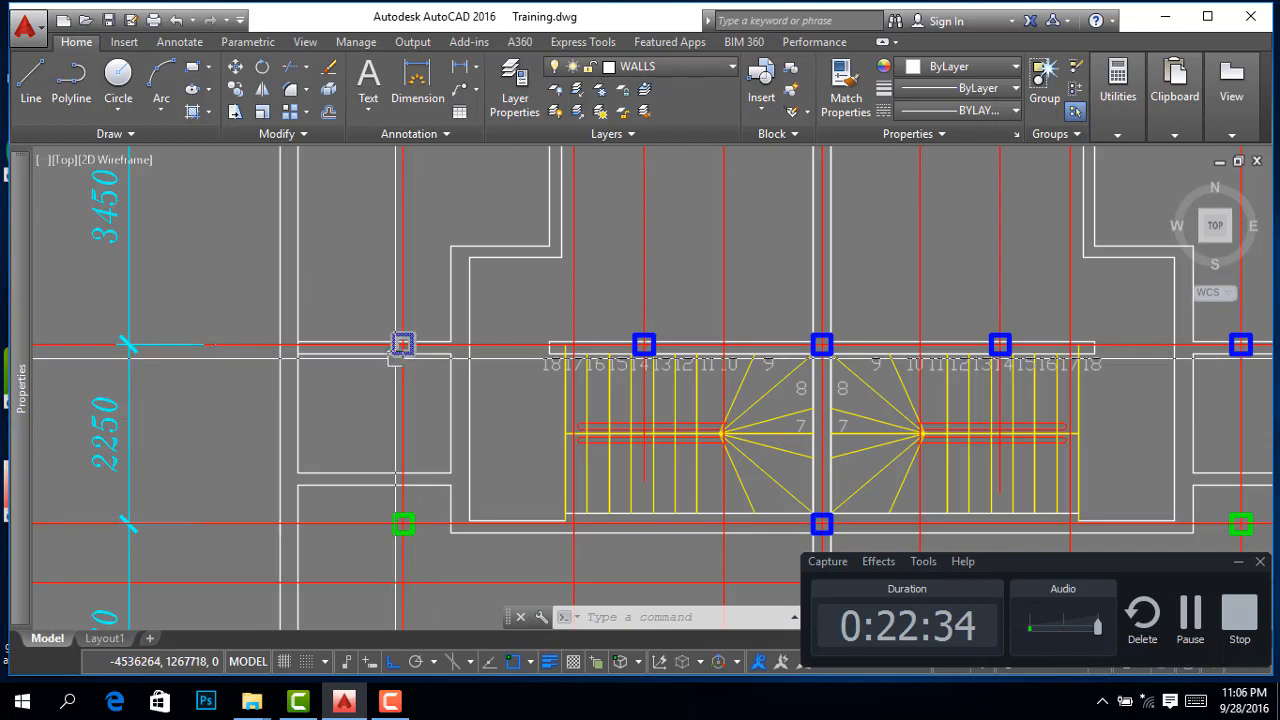
scroll(405, 342, up, 2)
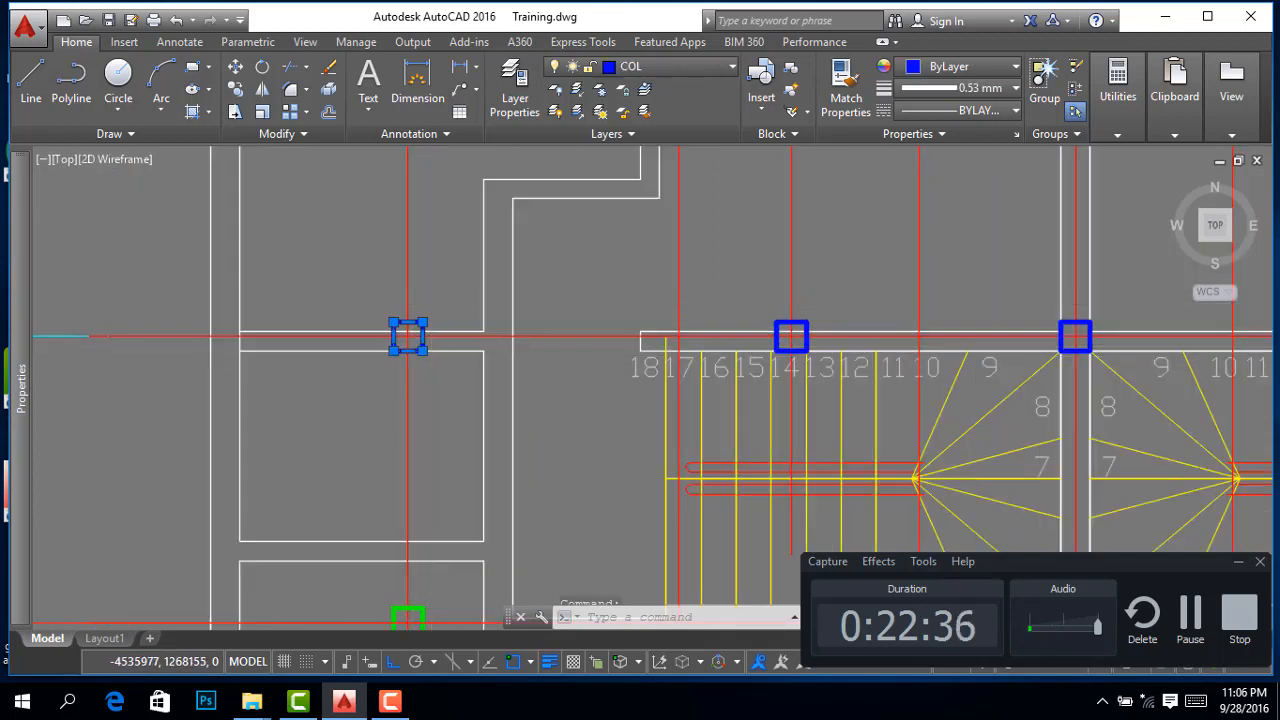
right_click(465, 345)
click(510, 381)
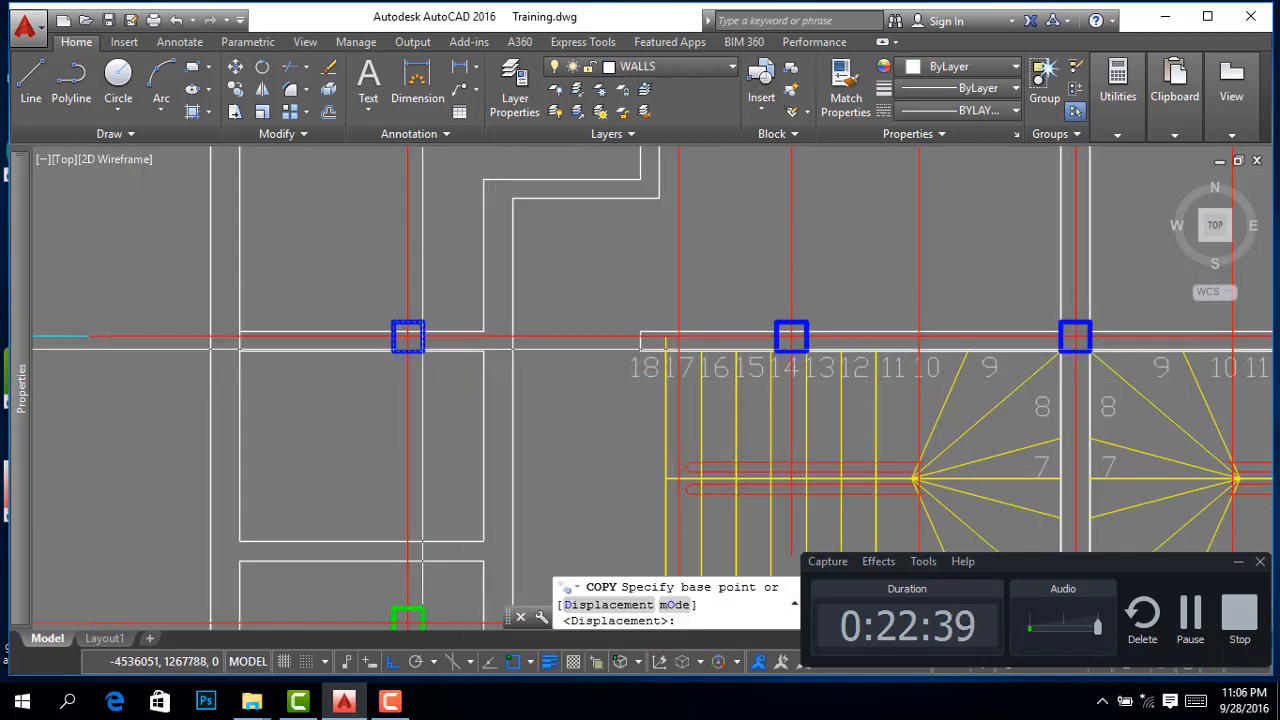
click(407, 337)
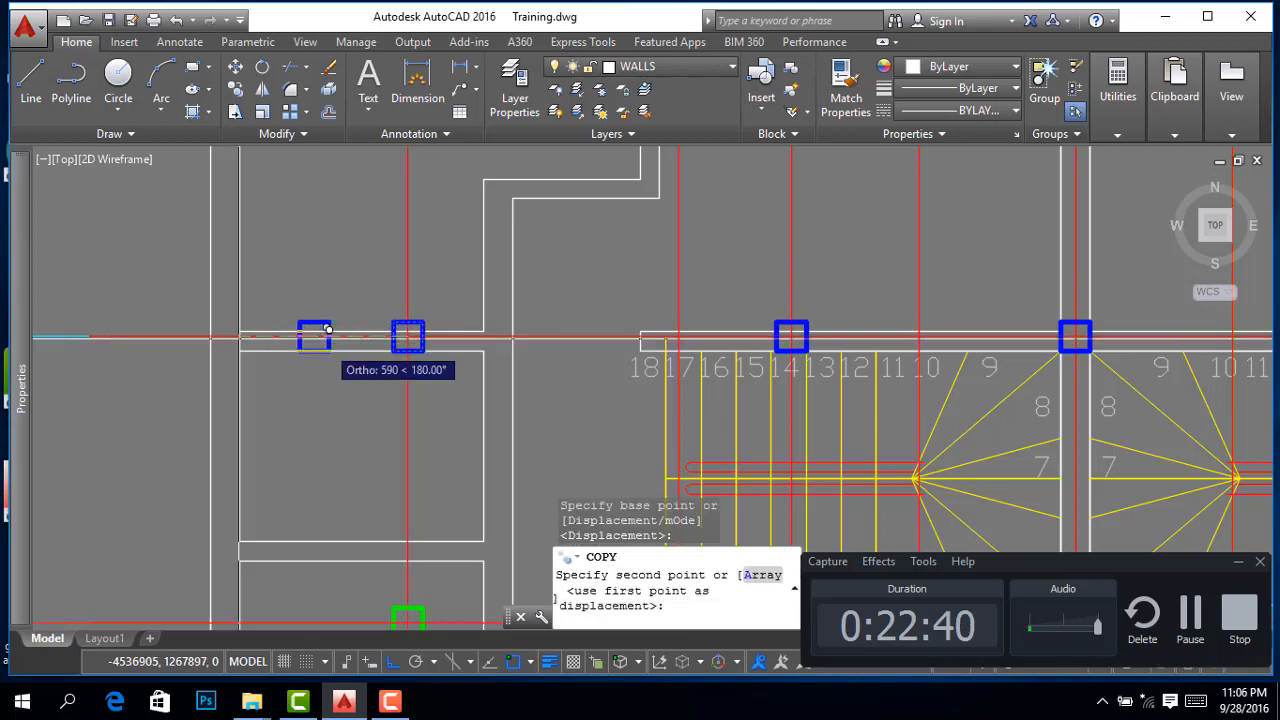
right_click(333, 317)
click(393, 334)
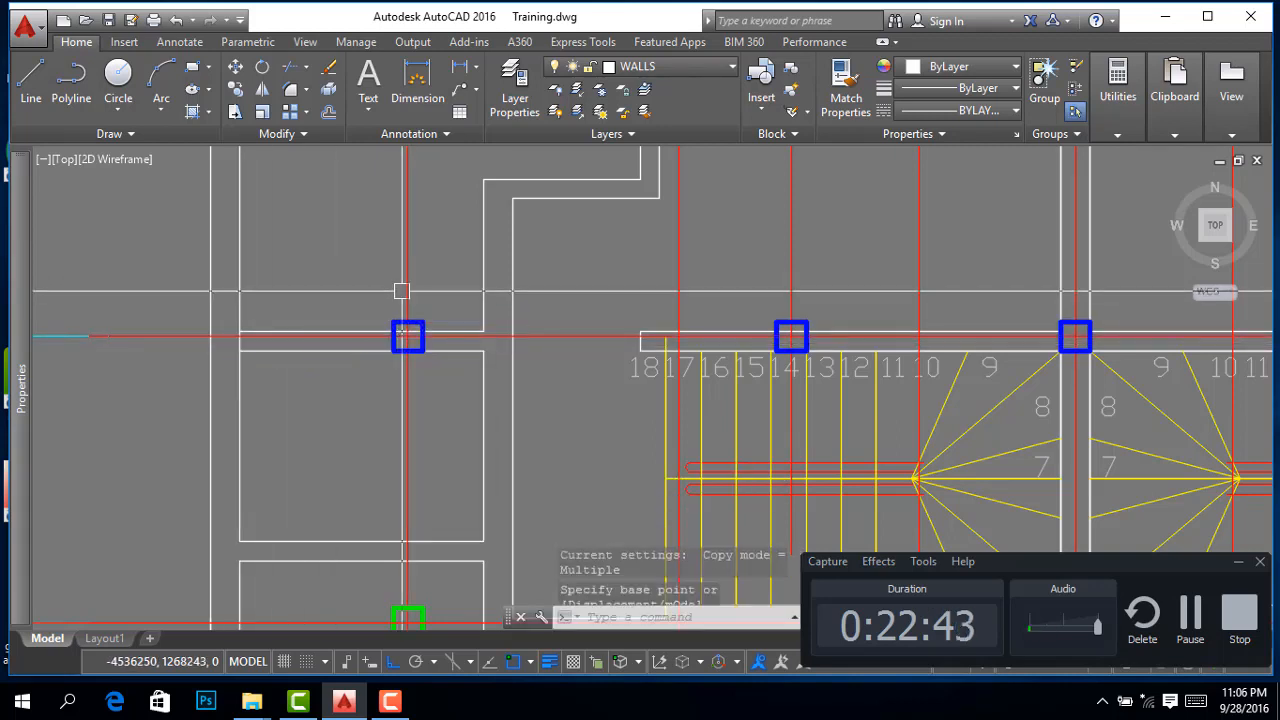
Copy grid line A of the 1st floor plan onto the centrelines of the outer walls on both sides of the plan
click(410, 282)
right_click(432, 390)
click(470, 384)
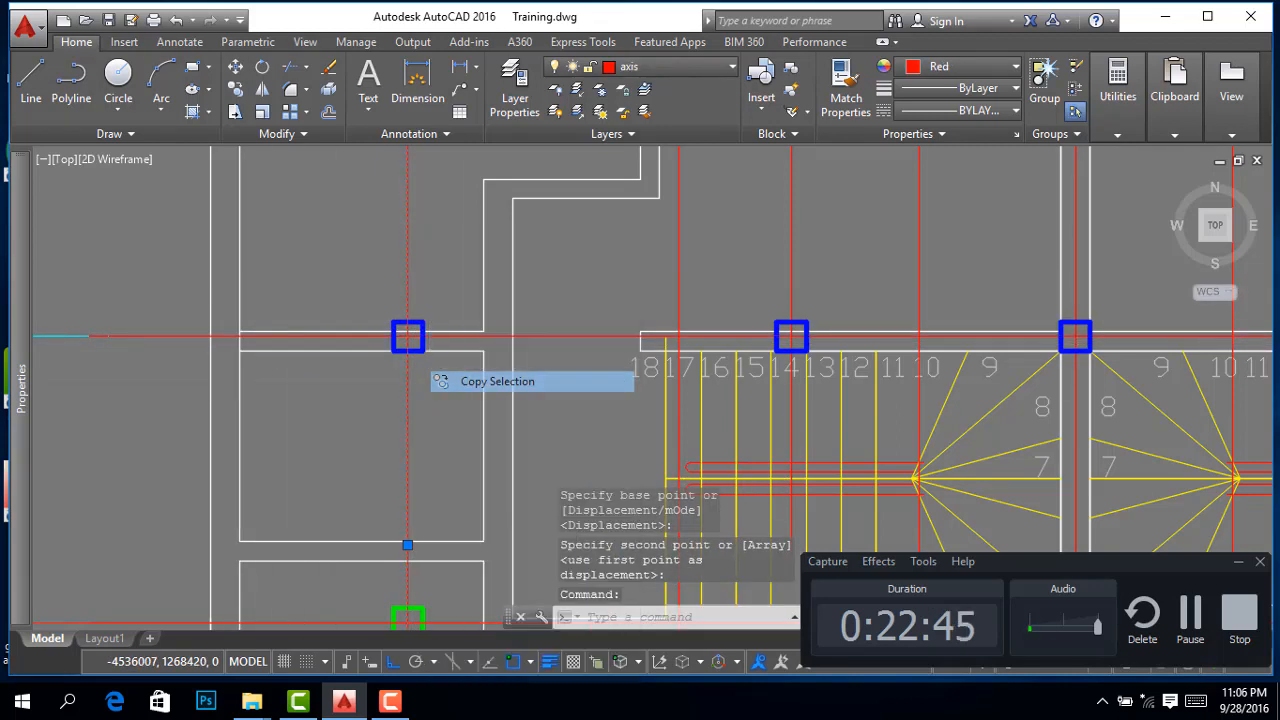
click(395, 349)
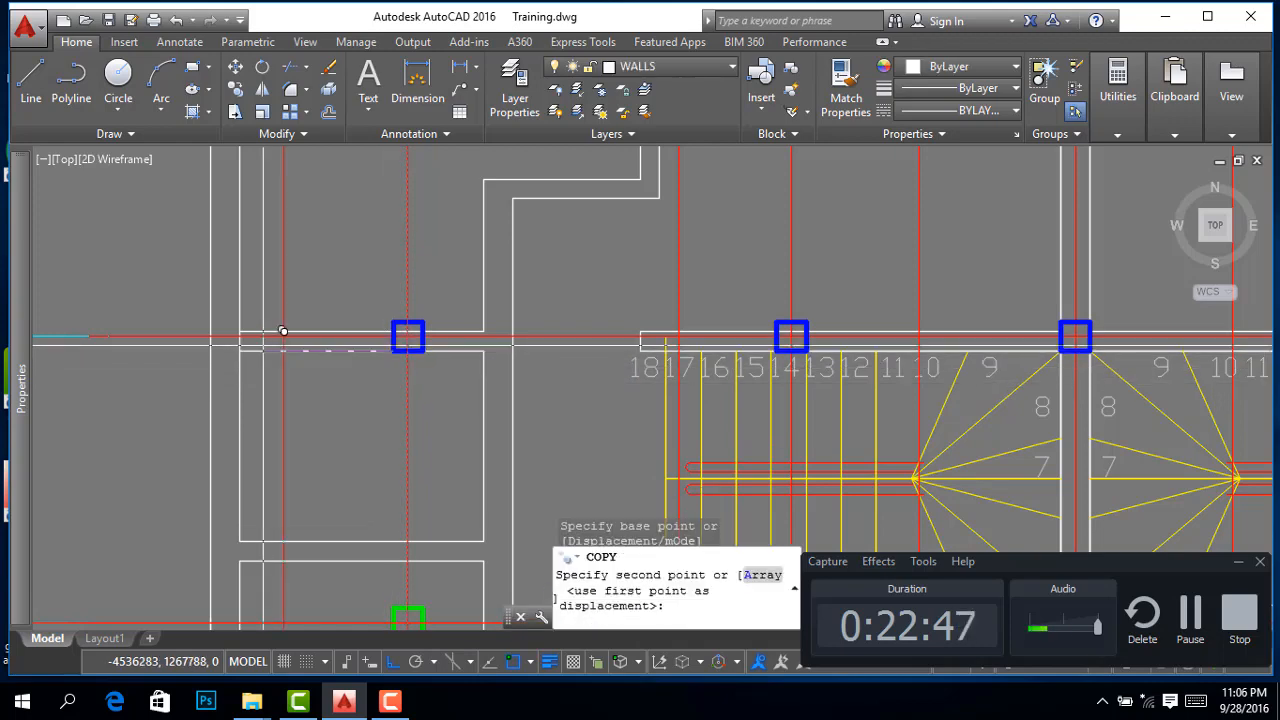
click(228, 337)
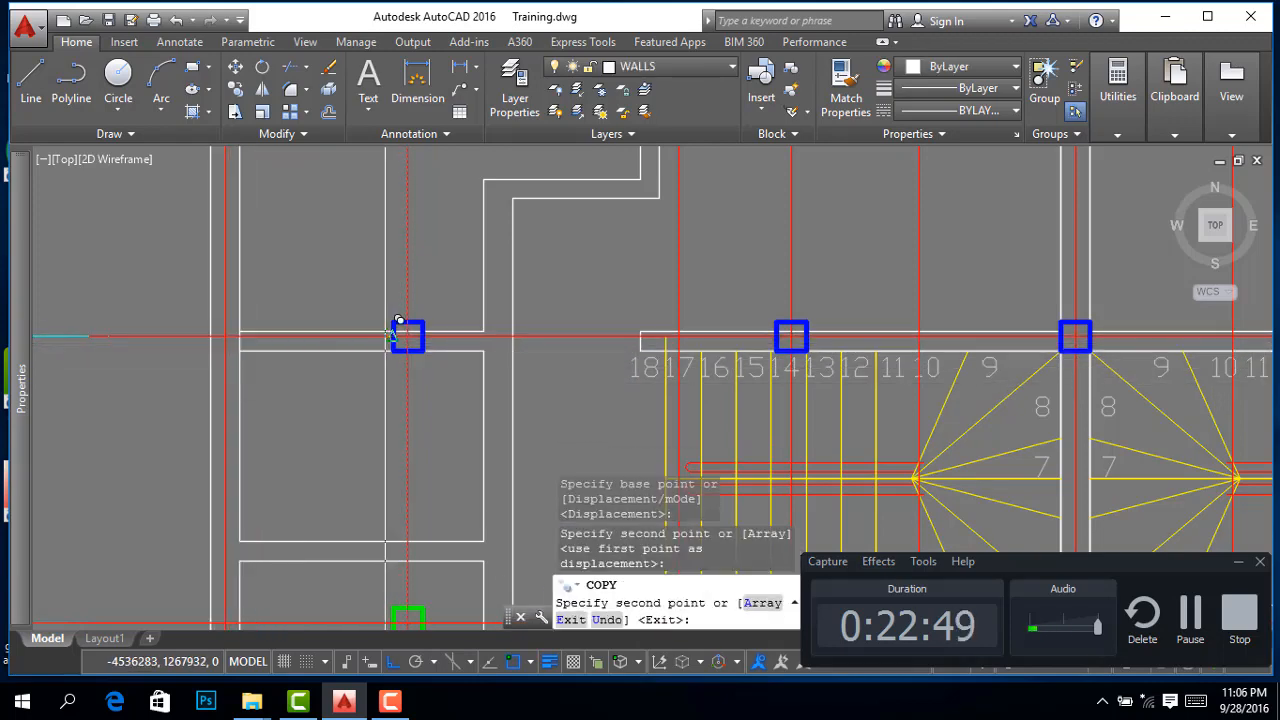
scroll(766, 334, down, 5)
scroll(994, 325, up, 5)
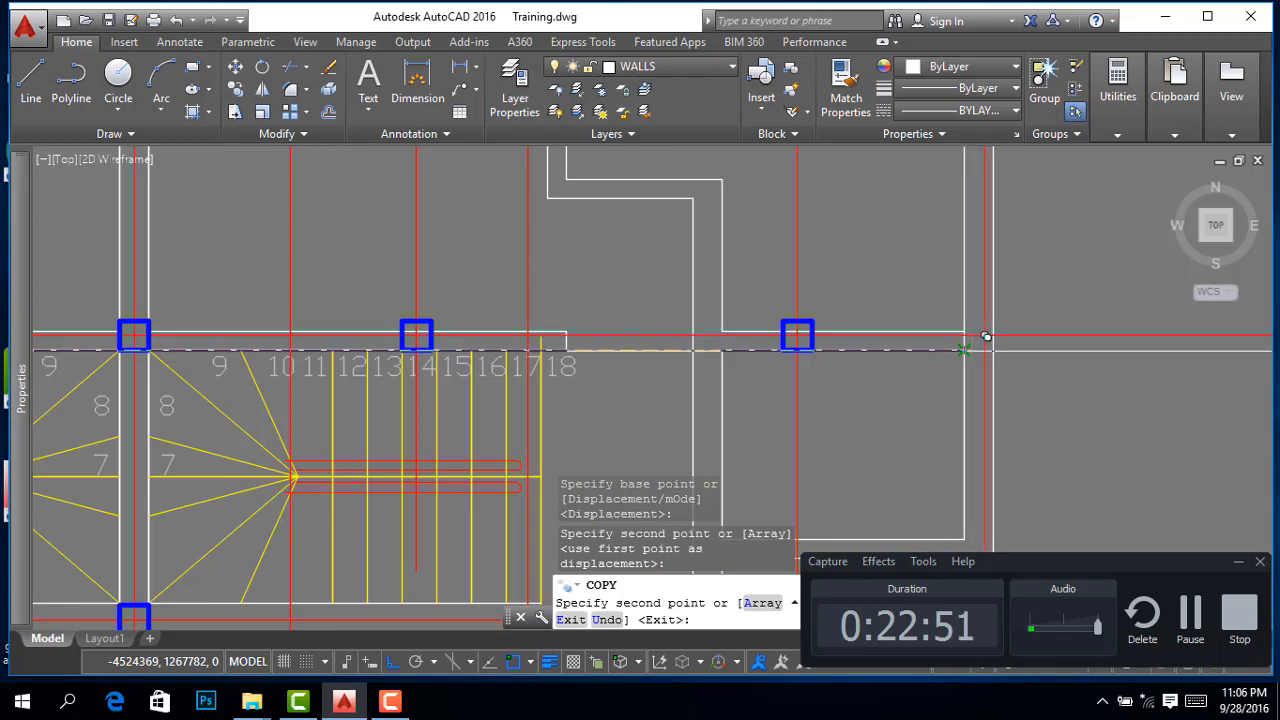
click(975, 342)
right_click(886, 300)
click(943, 324)
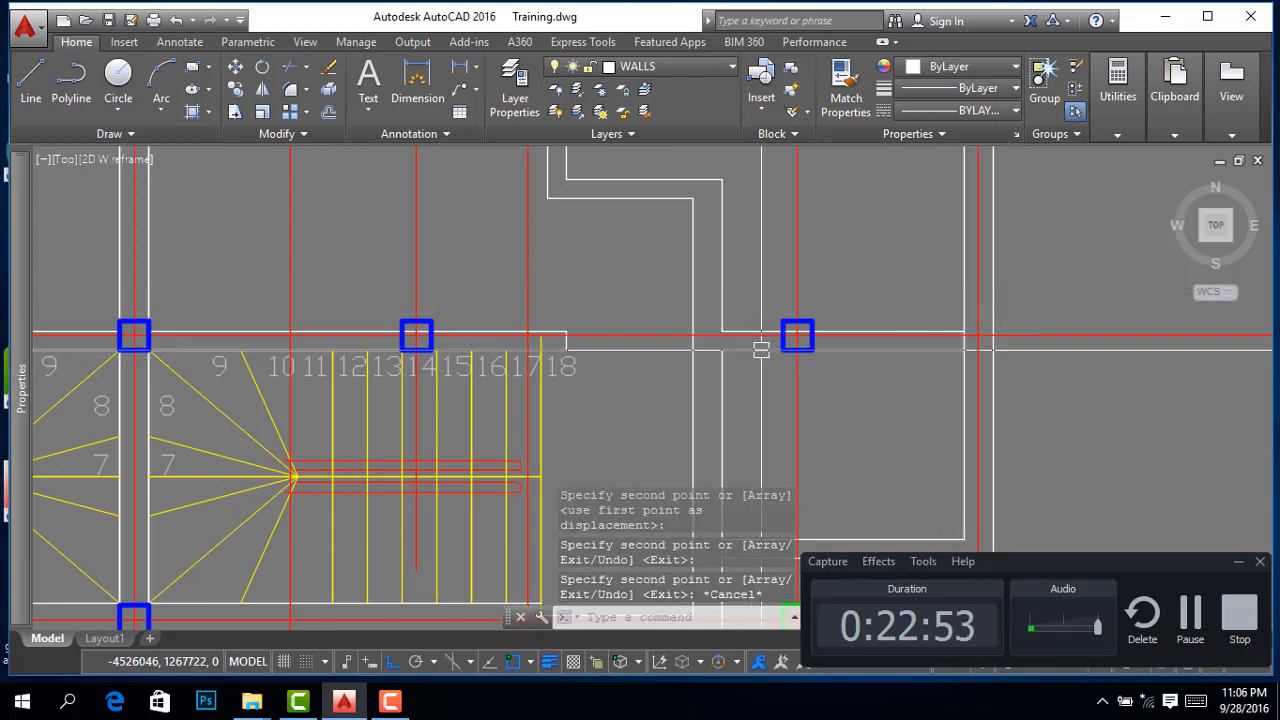
Copy the blue column at grid G-2 along grid line 2 onto the new axis of the outer wall beyond grid G
scroll(760, 343, up, 4)
click(820, 317)
right_click(714, 320)
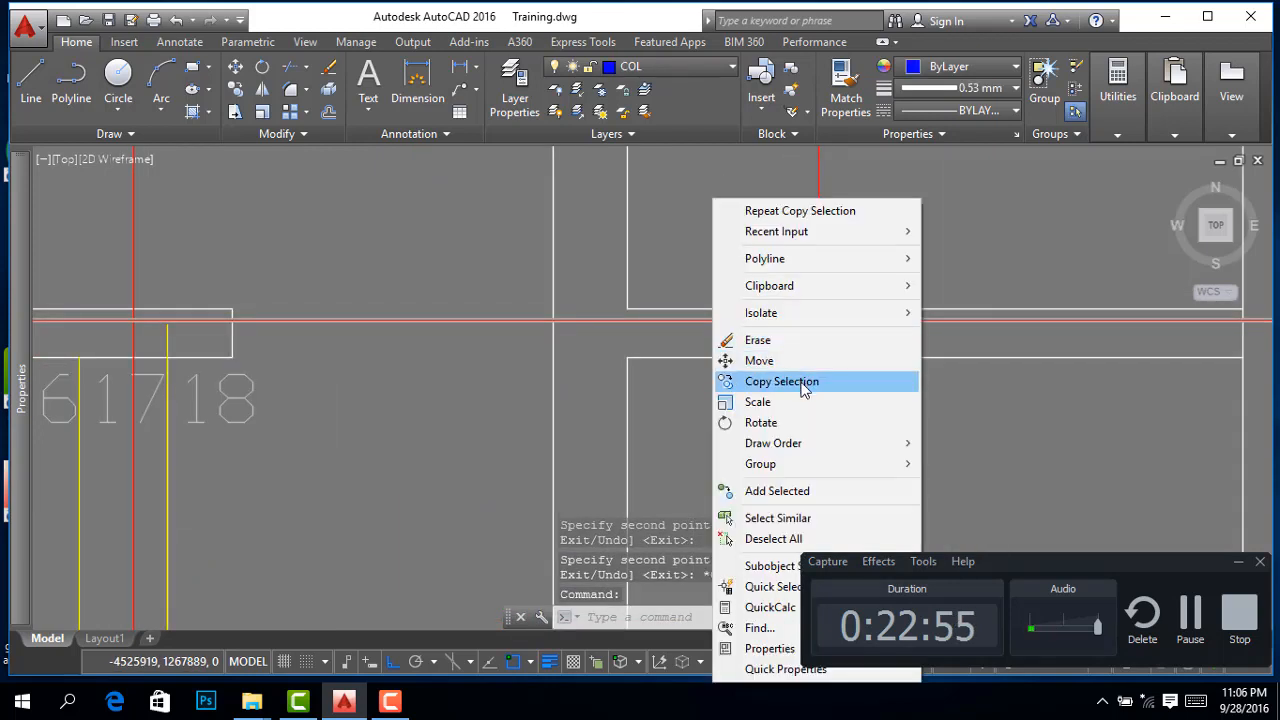
click(790, 381)
scroll(811, 366, down, 2)
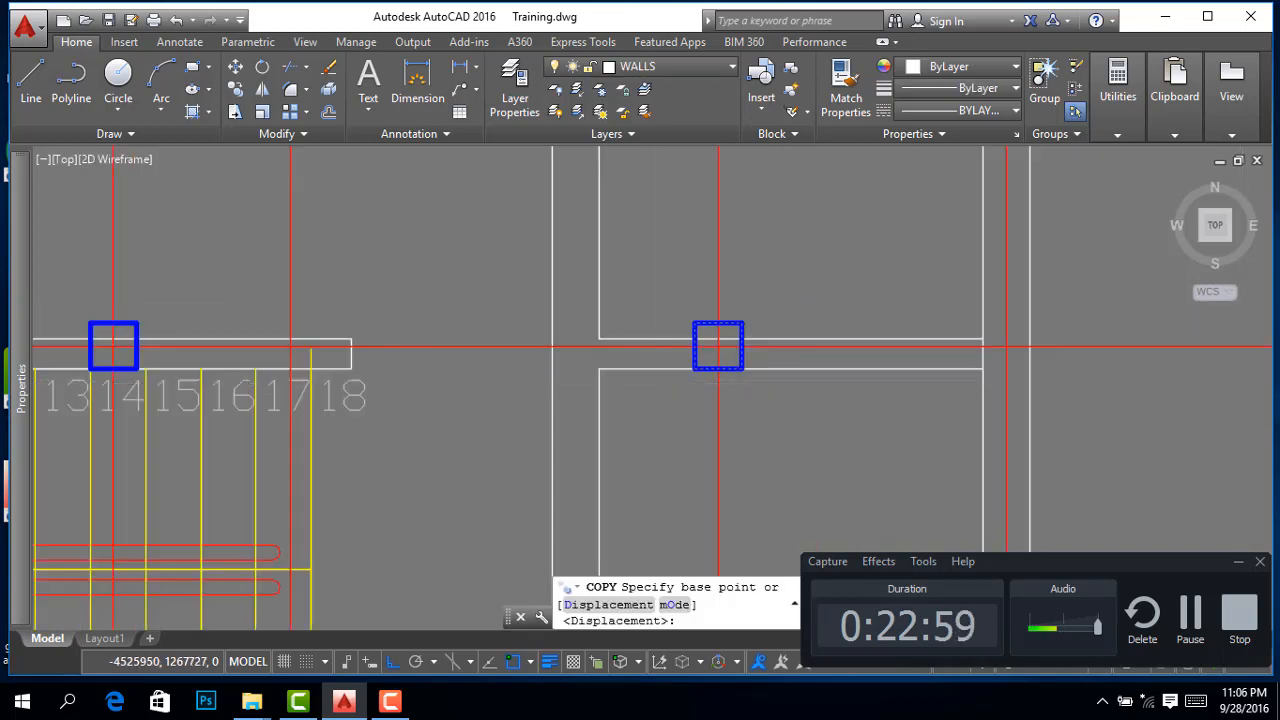
click(718, 346)
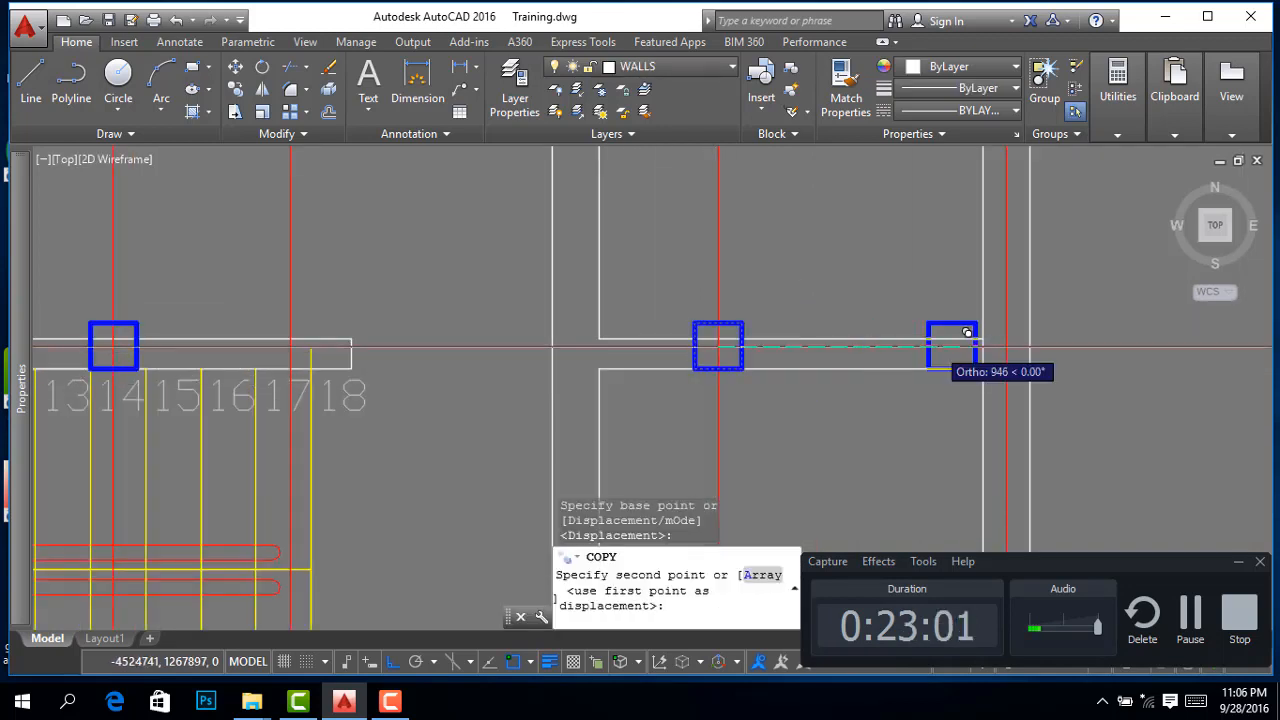
click(1006, 346)
right_click(955, 312)
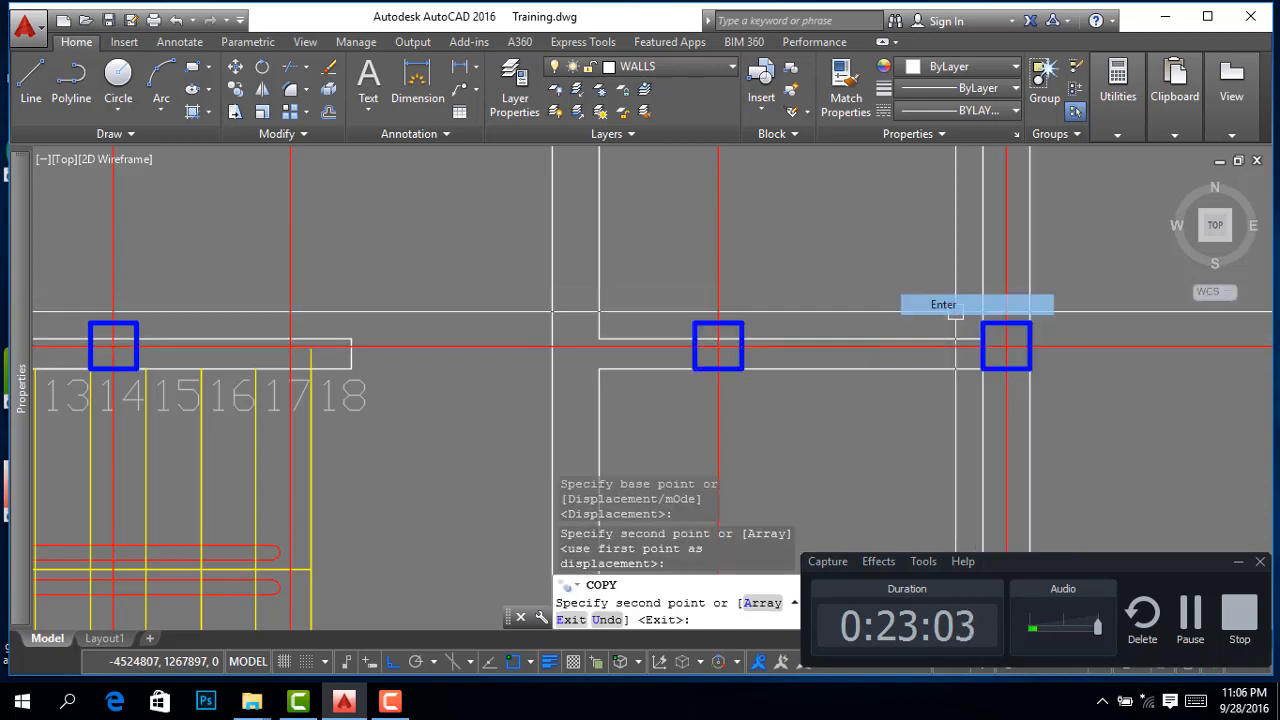
click(955, 312)
Set the colour of the copied column on the outer wall at grid line 2 to Magenta
click(1021, 324)
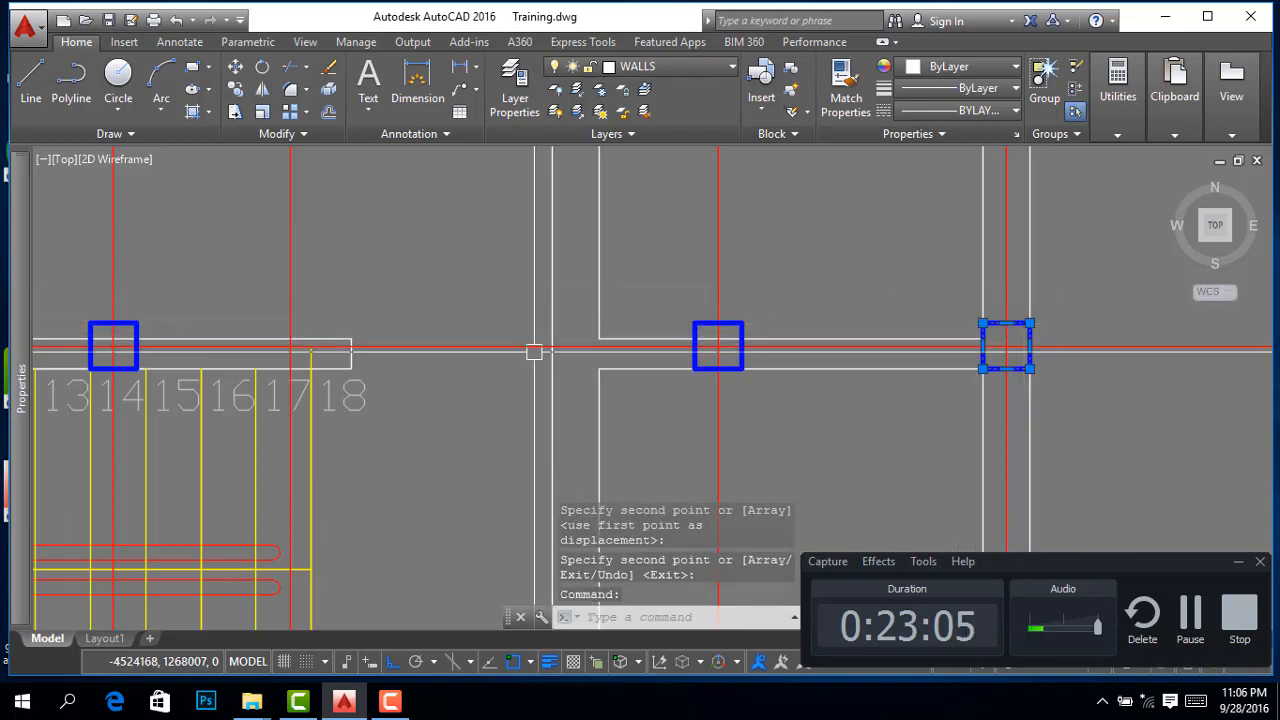
mouse_move(27, 395)
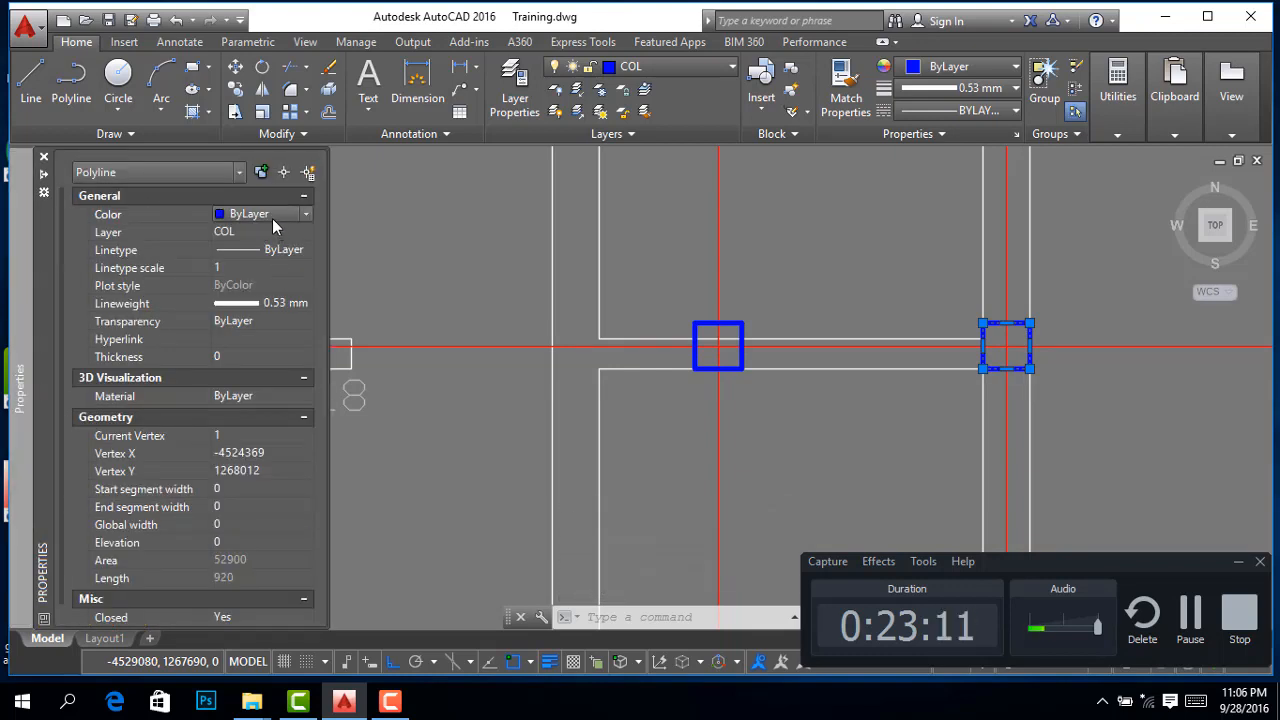
click(271, 218)
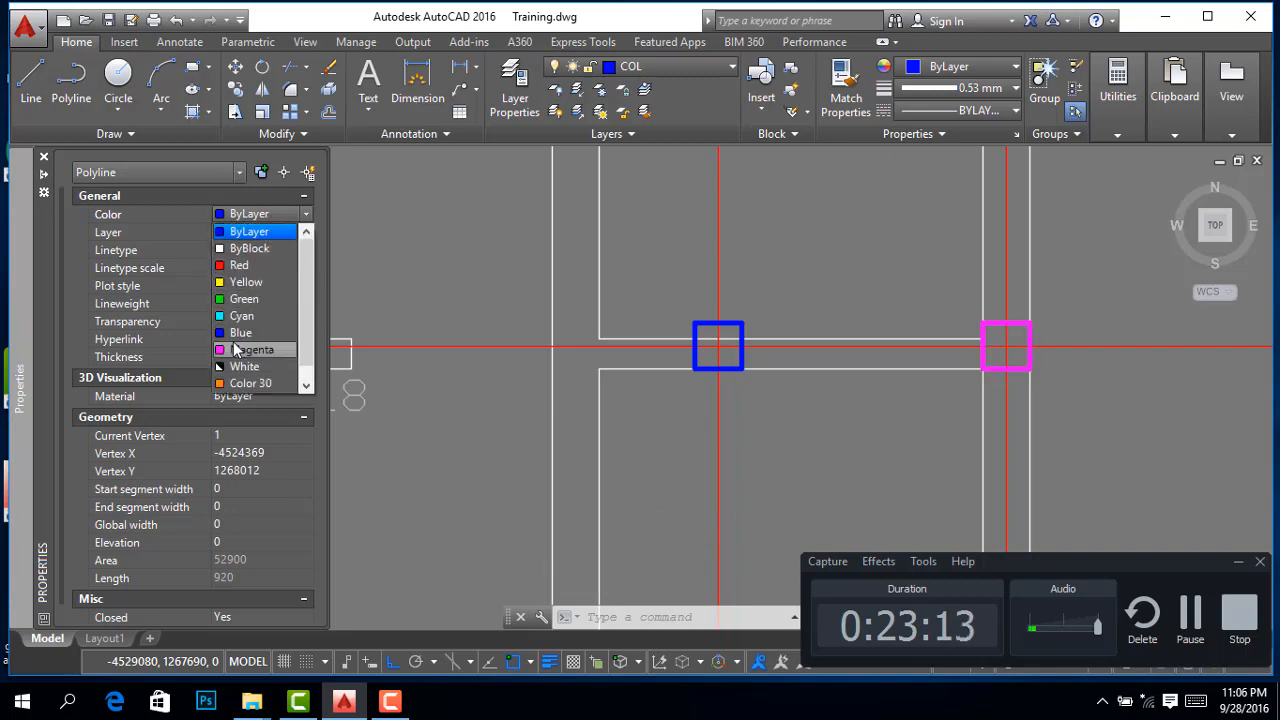
click(250, 350)
Examine the column layout of the 1st floor plan against the ground floor plan above it, and clear the selection
scroll(555, 305, down, 8)
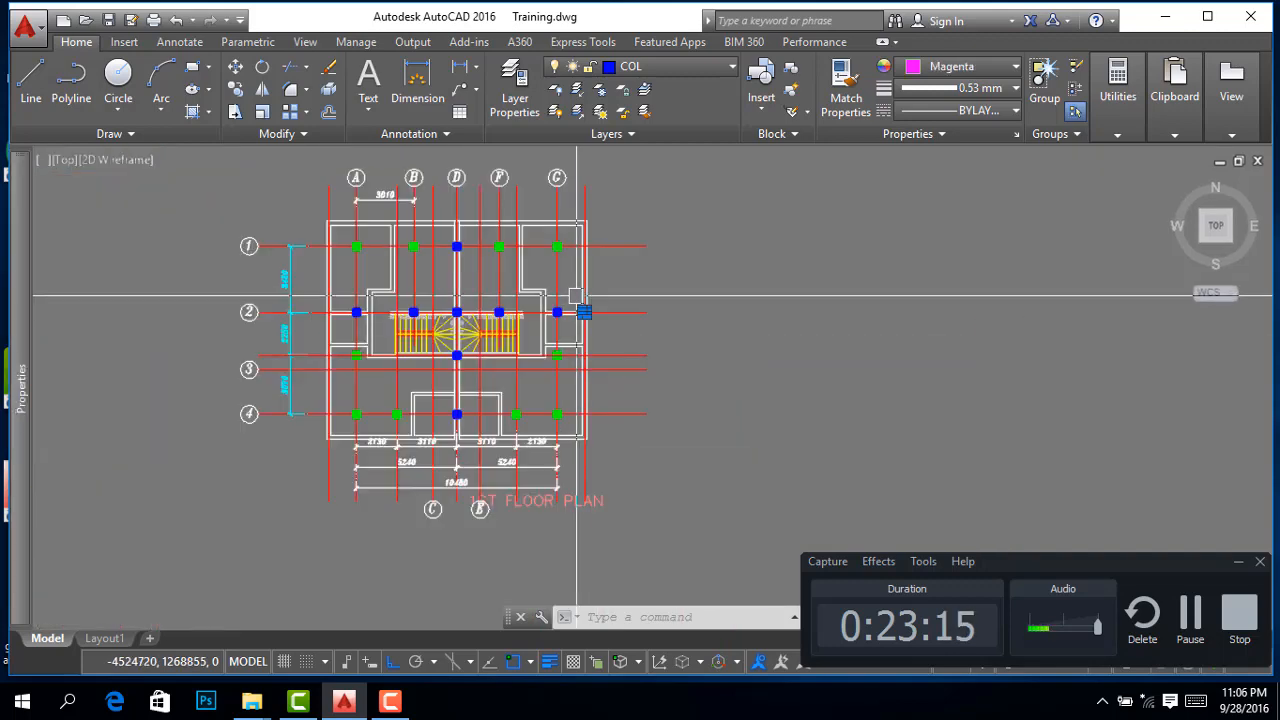
scroll(555, 305, down, 2)
scroll(555, 305, up, 2)
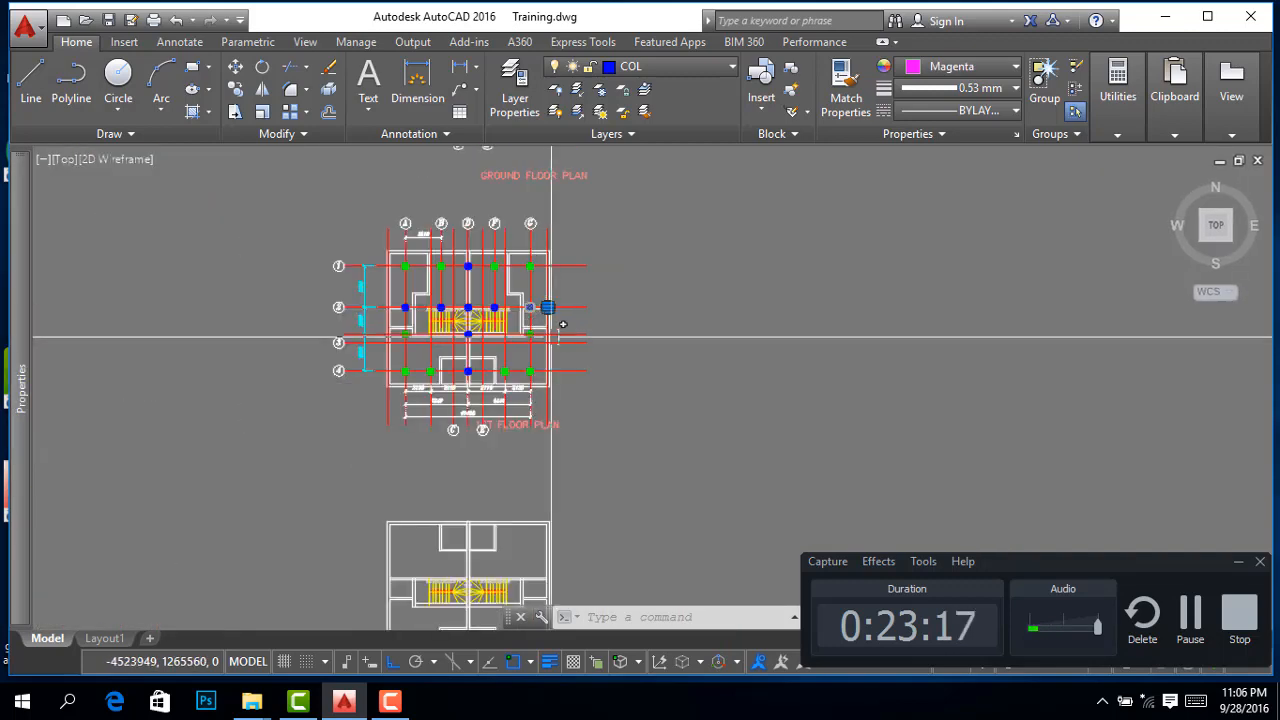
scroll(545, 330, down, 4)
scroll(490, 370, up, 6)
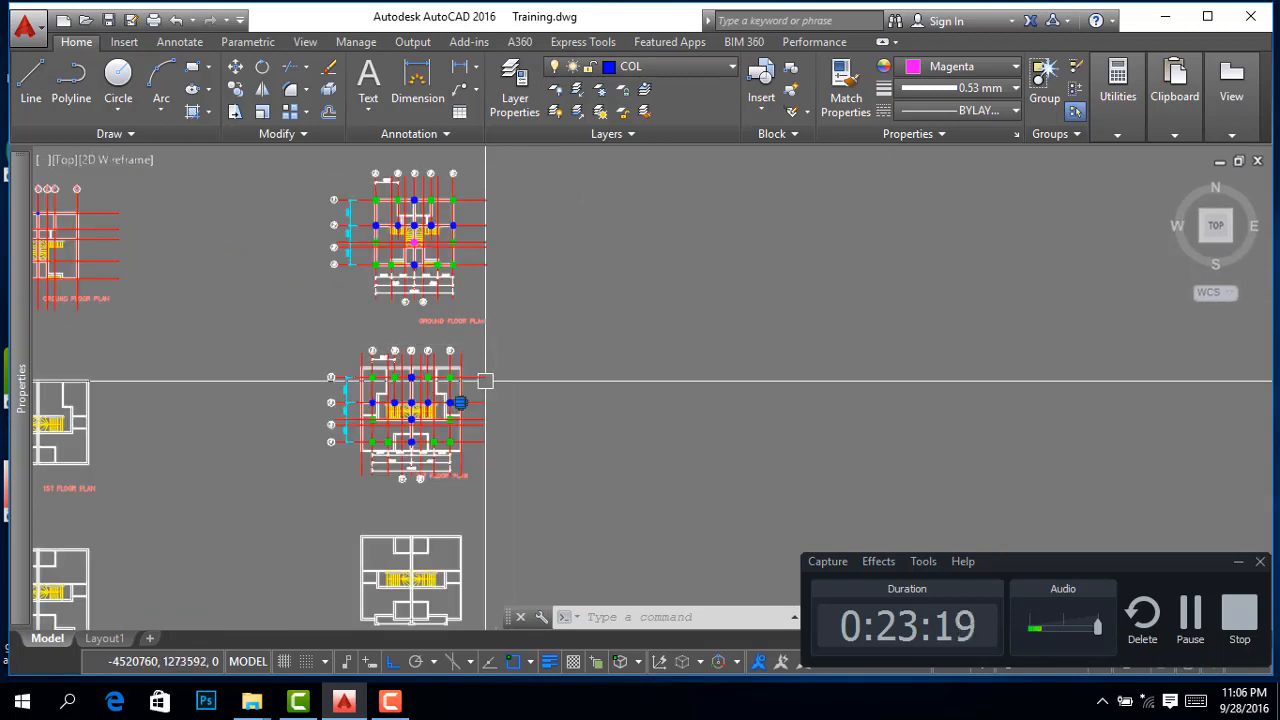
scroll(365, 375, down, 2)
scroll(370, 380, up, 2)
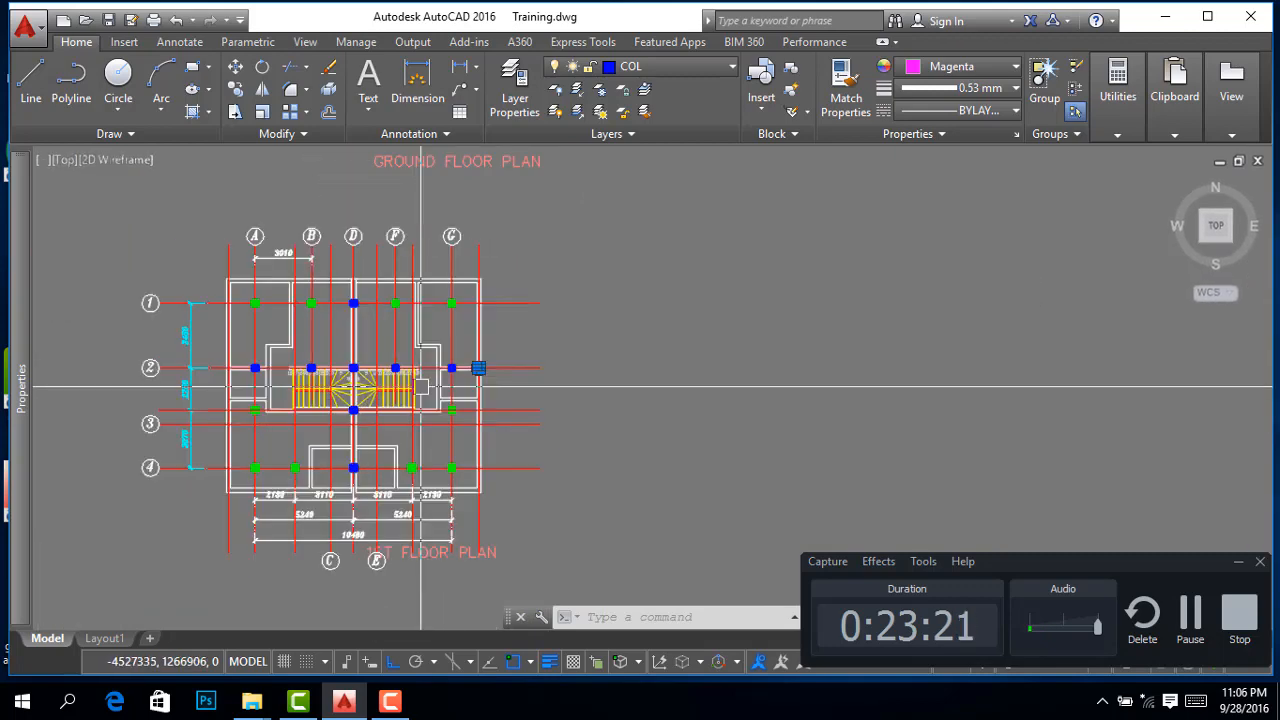
scroll(305, 365, down, 2)
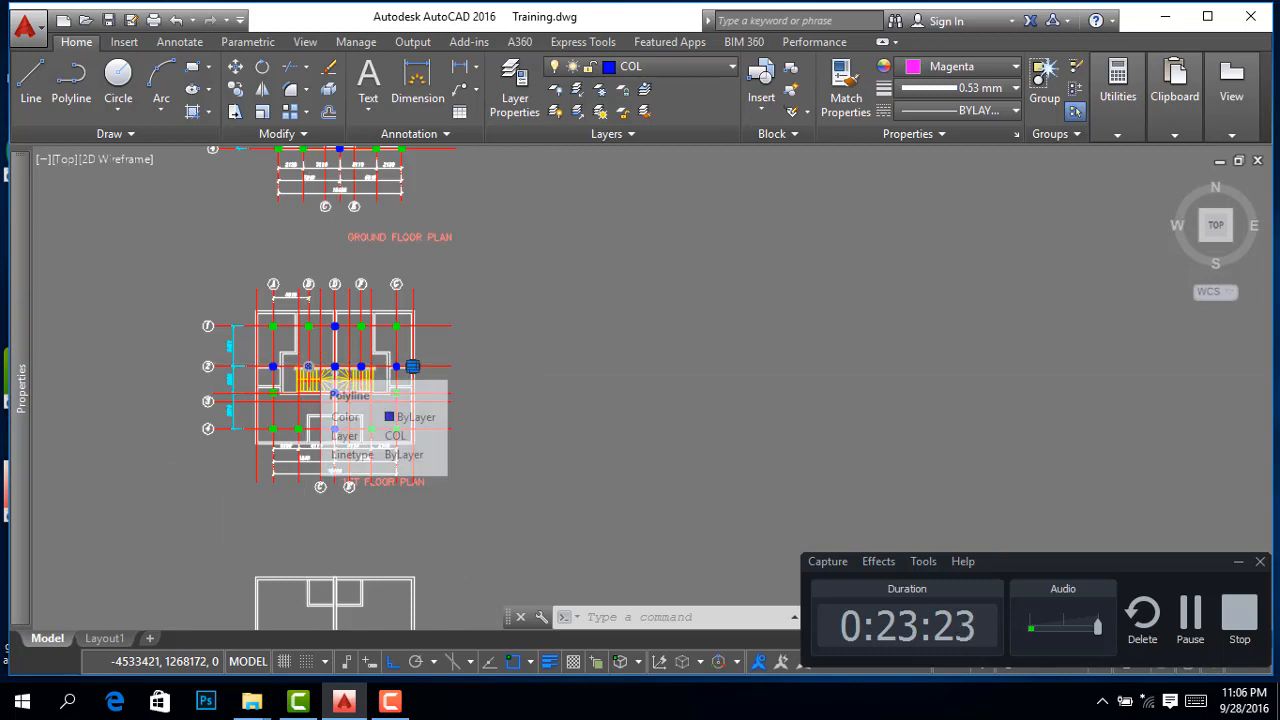
key(Escape)
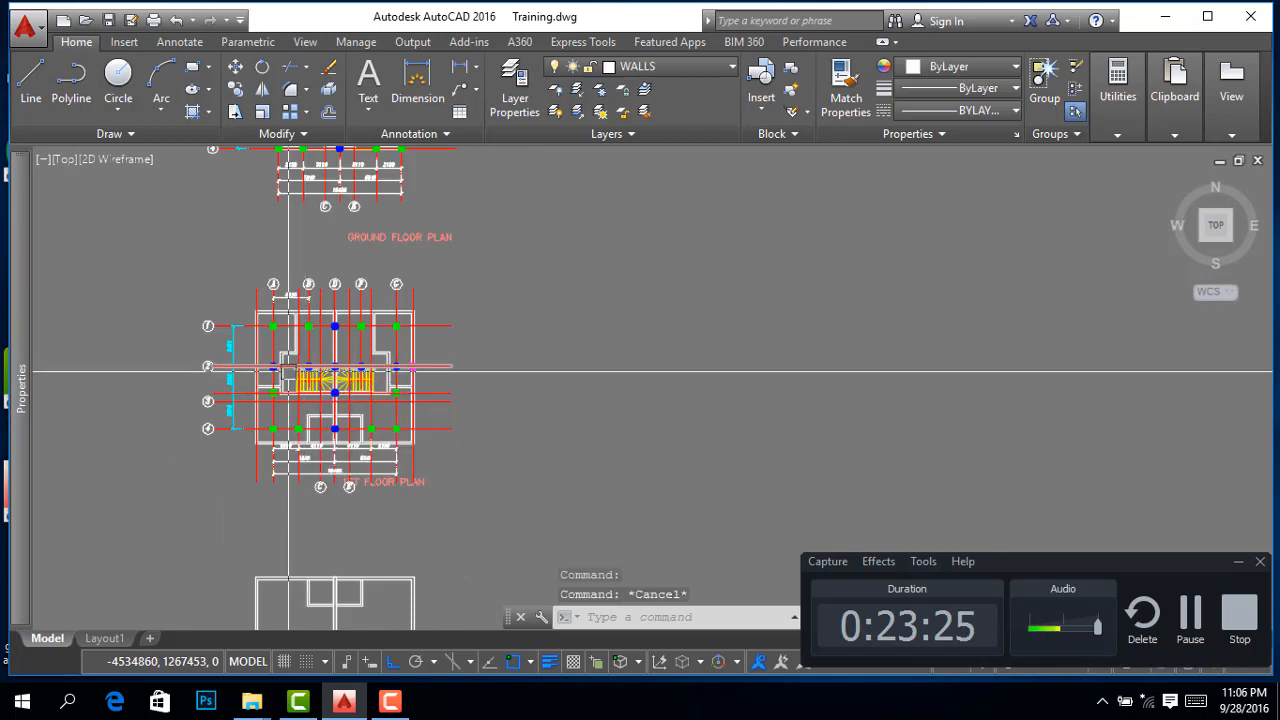
Examine the magenta, green and blue column positions in the completed 1st floor plan of the finished set of plans
scroll(289, 372, down, 2)
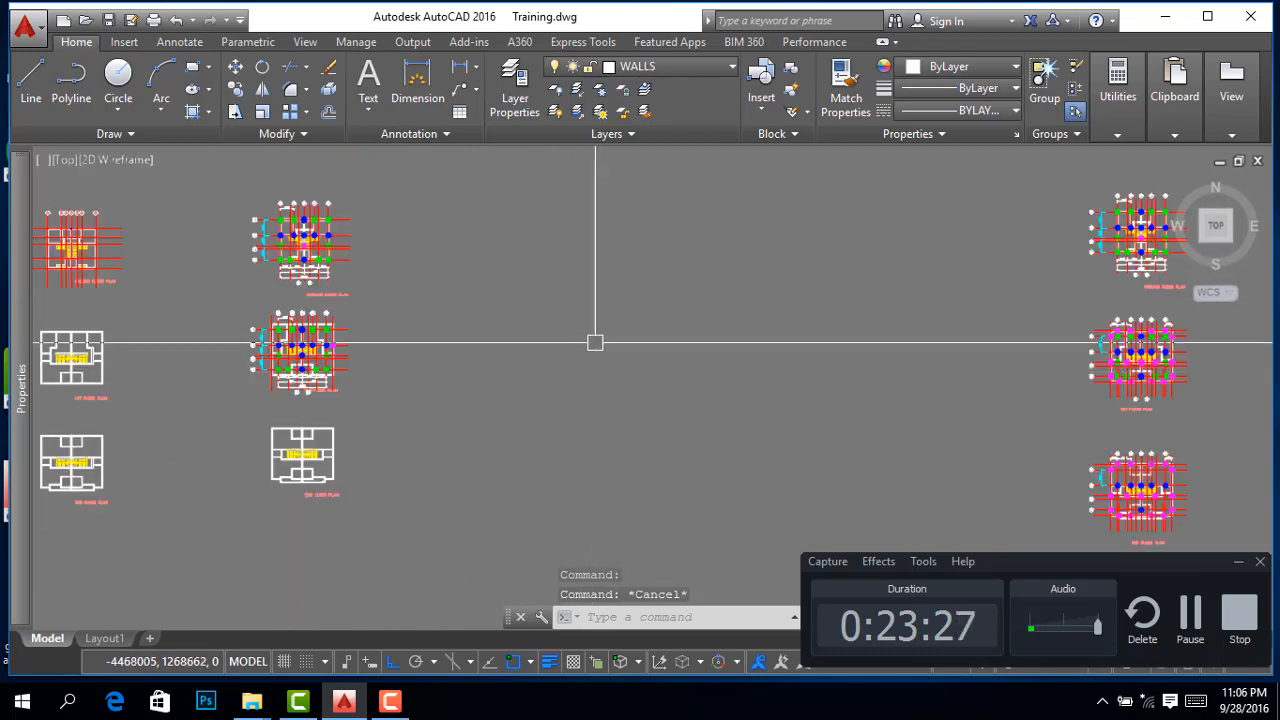
scroll(668, 311, down, 2)
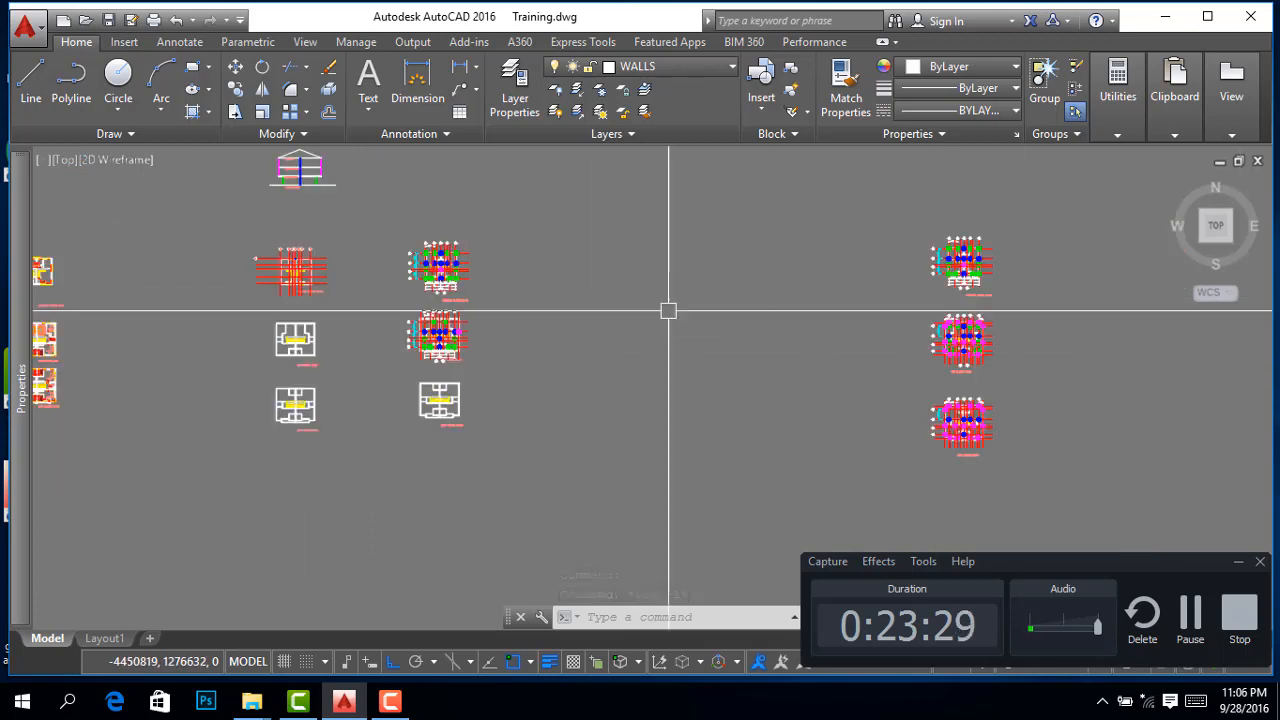
scroll(1046, 327, up, 3)
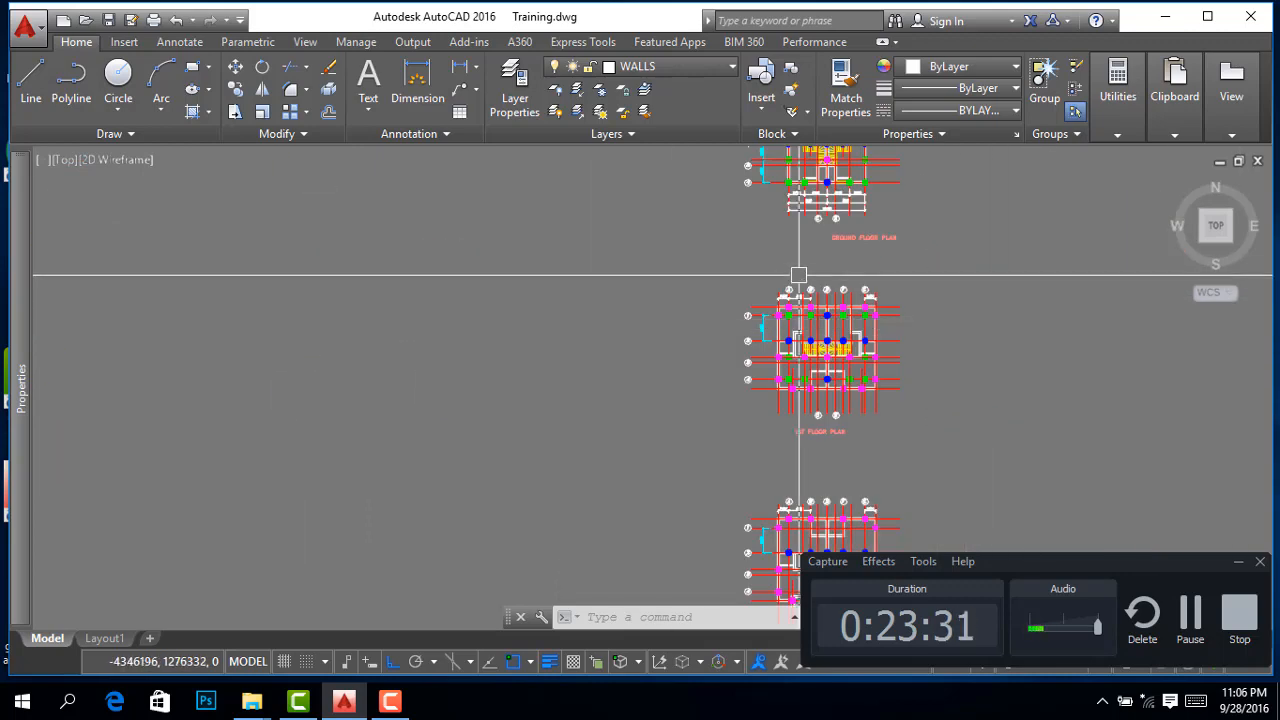
scroll(794, 274, up, 4)
scroll(786, 309, down, 4)
scroll(600, 351, up, 6)
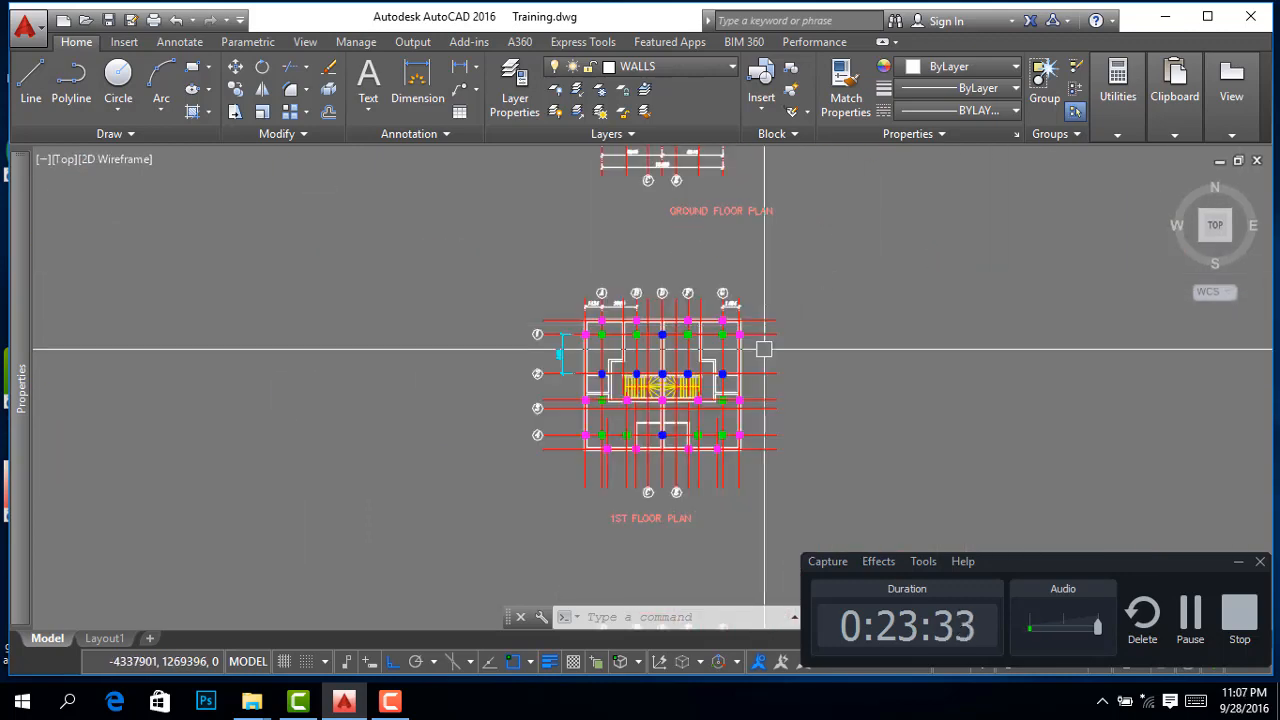
scroll(650, 380, down, 2)
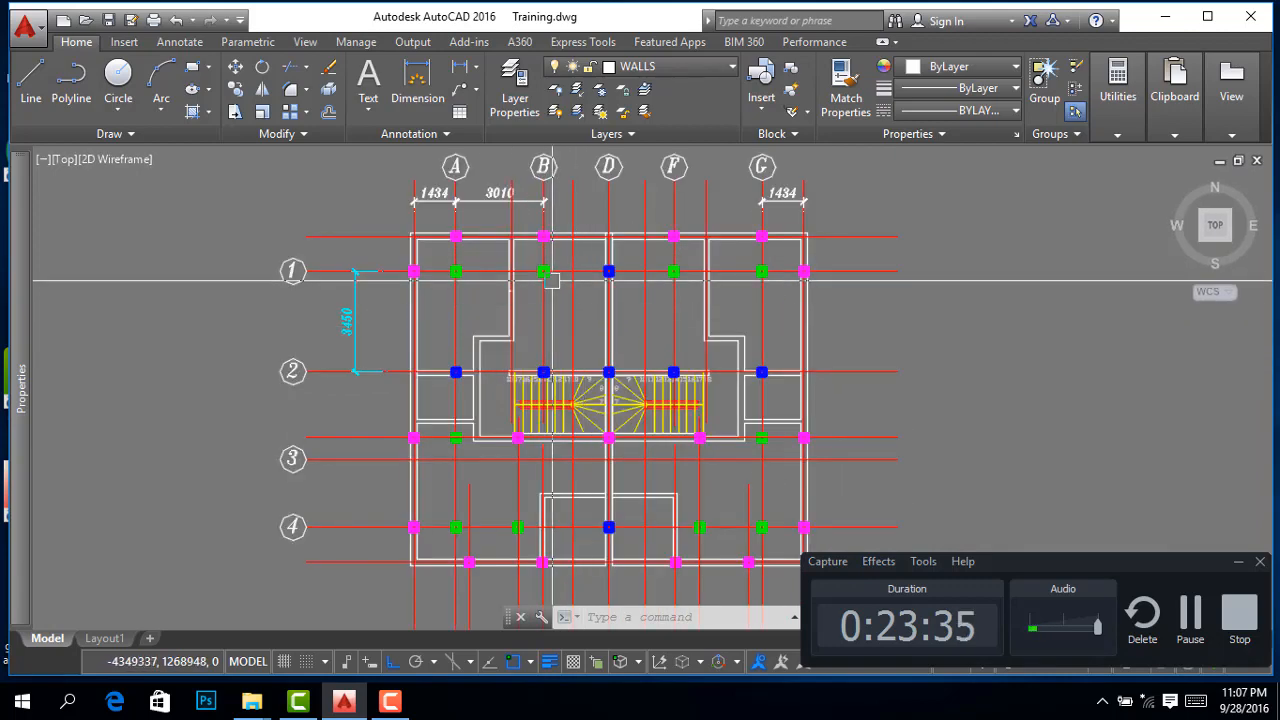
scroll(546, 272, up, 5)
scroll(503, 294, down, 3)
scroll(398, 310, down, 2)
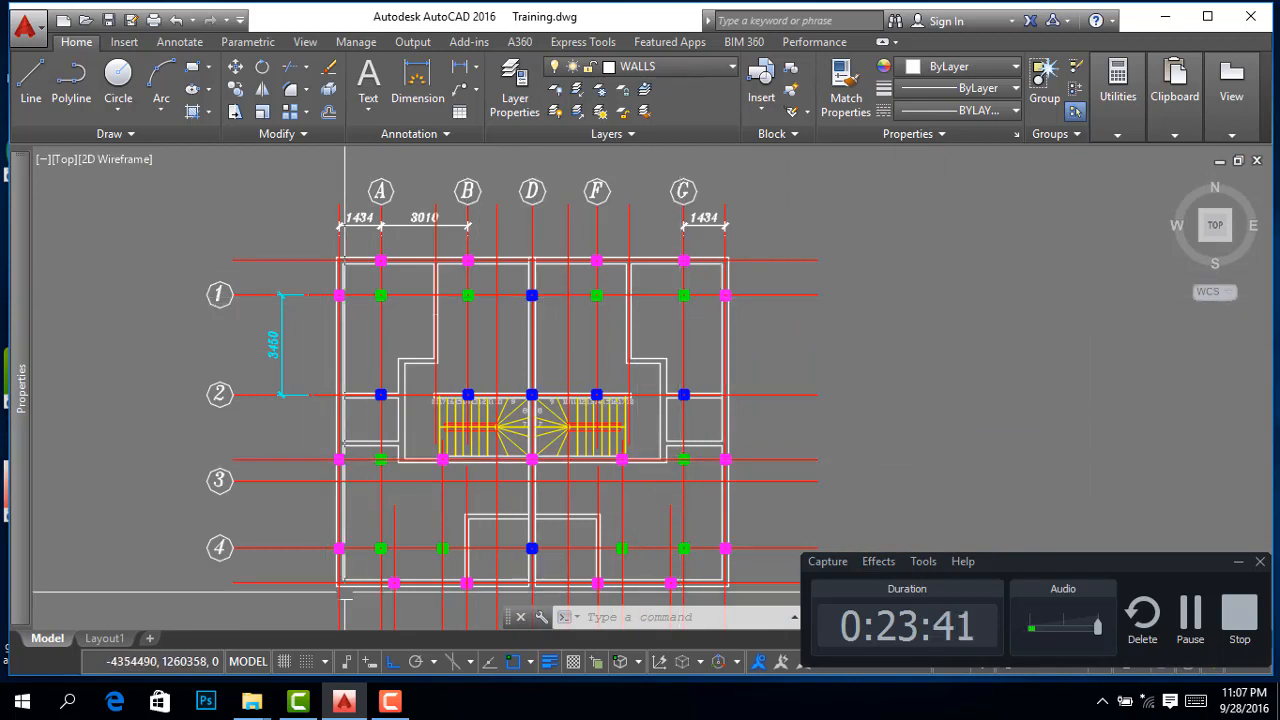
scroll(425, 545, up, 2)
scroll(411, 511, down, 2)
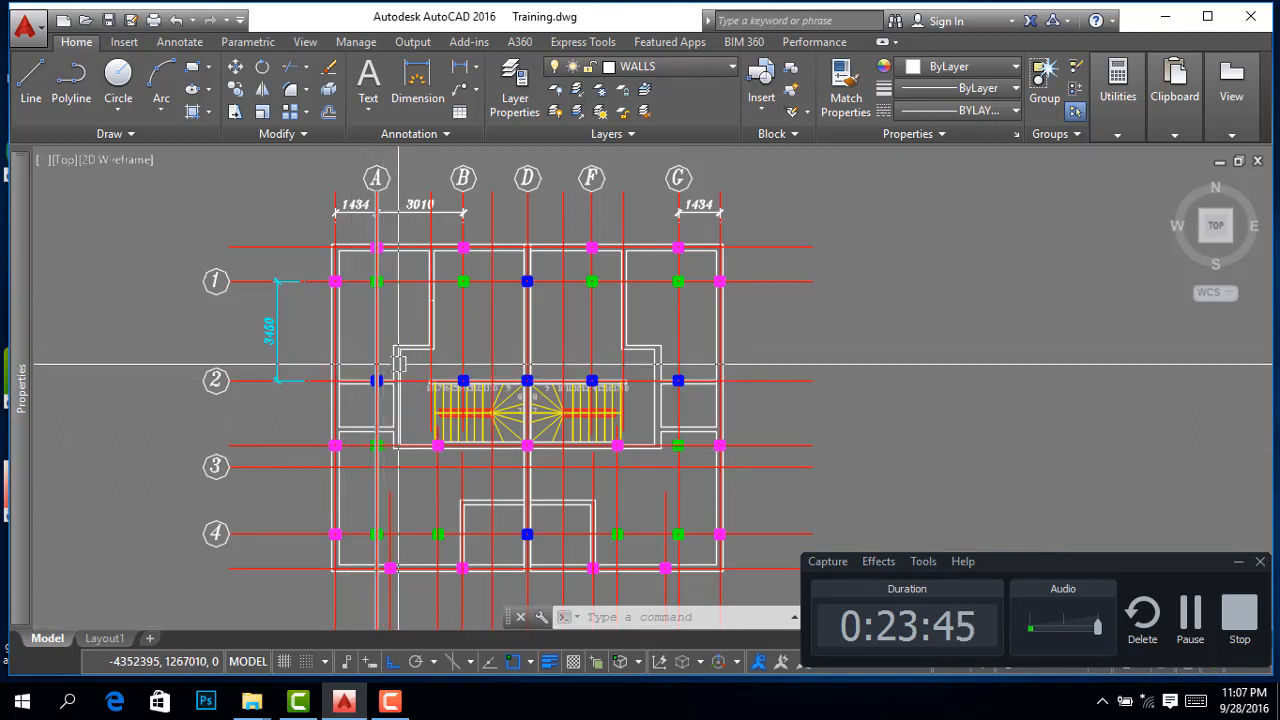
scroll(376, 250, up, 2)
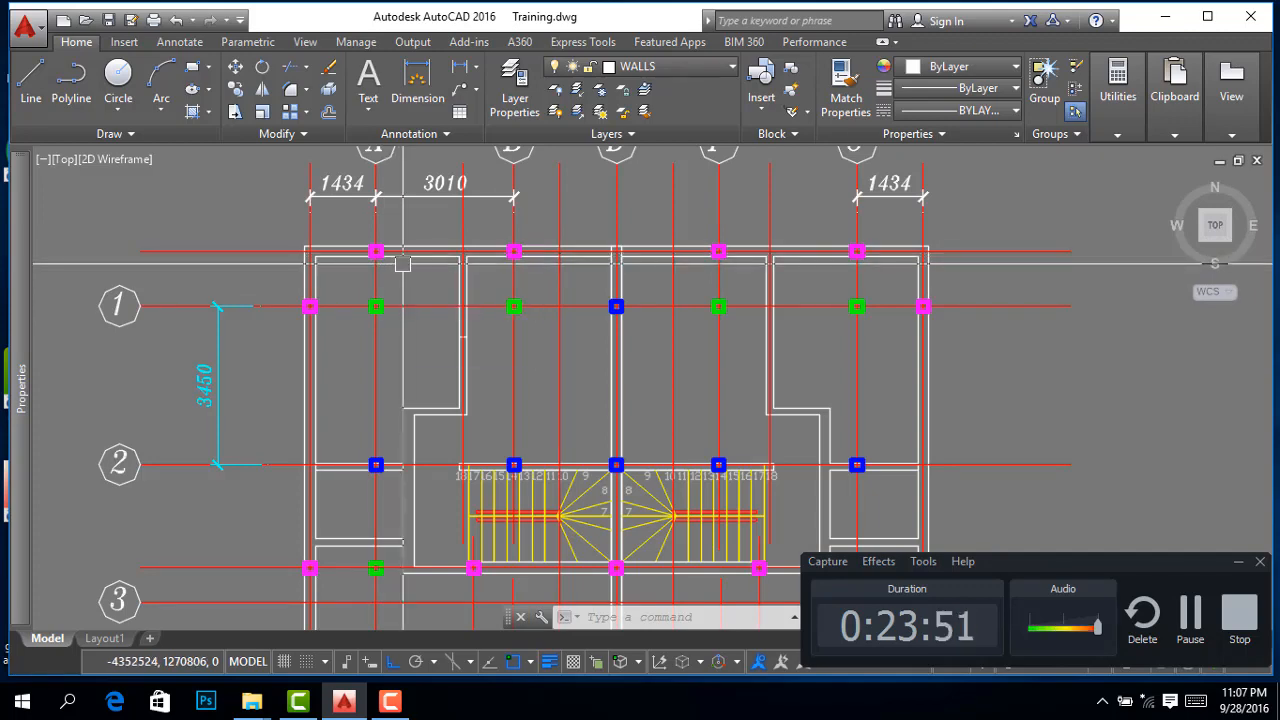
scroll(755, 257, down, 4)
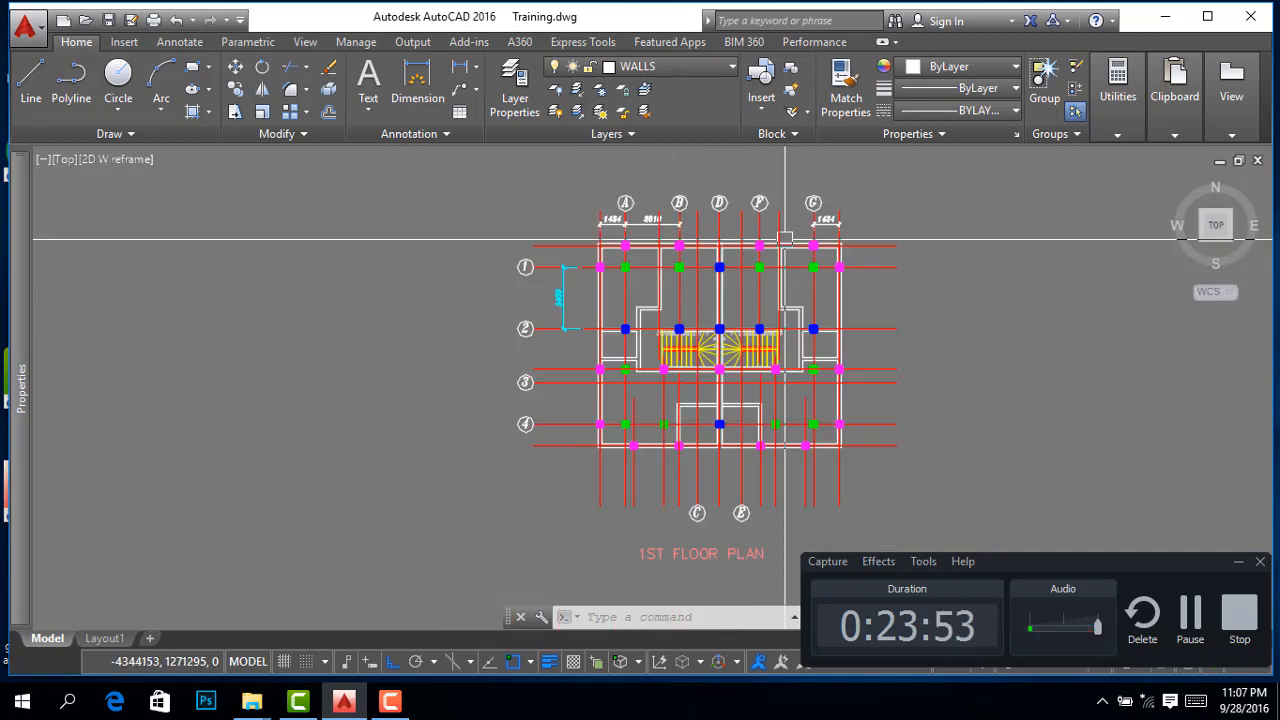
scroll(820, 406, up, 4)
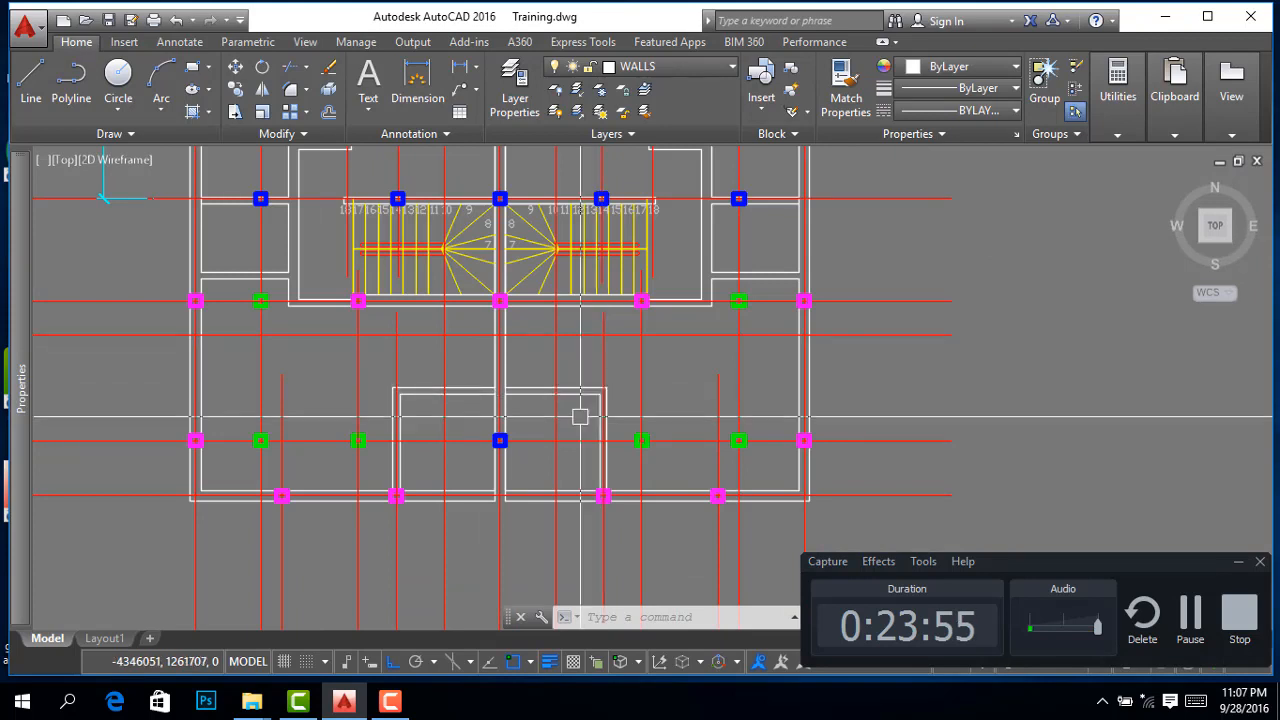
scroll(609, 400, down, 4)
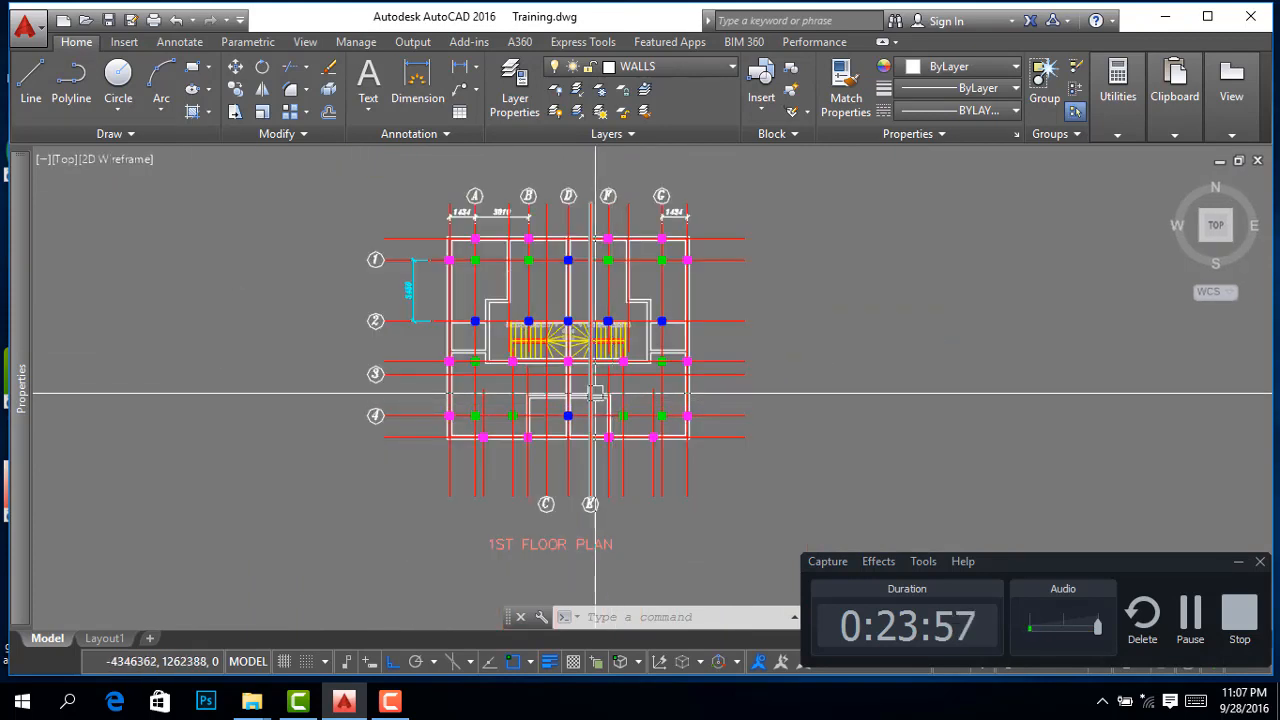
mouse_move(526, 374)
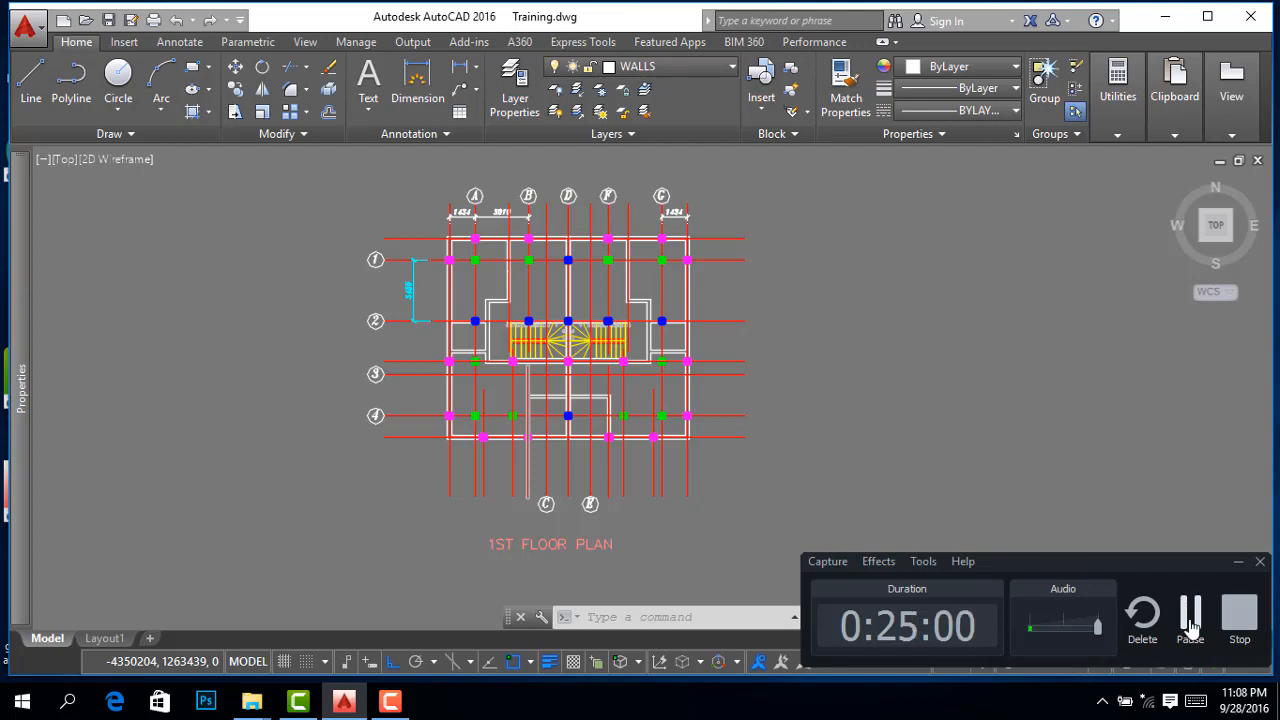
click(1190, 625)
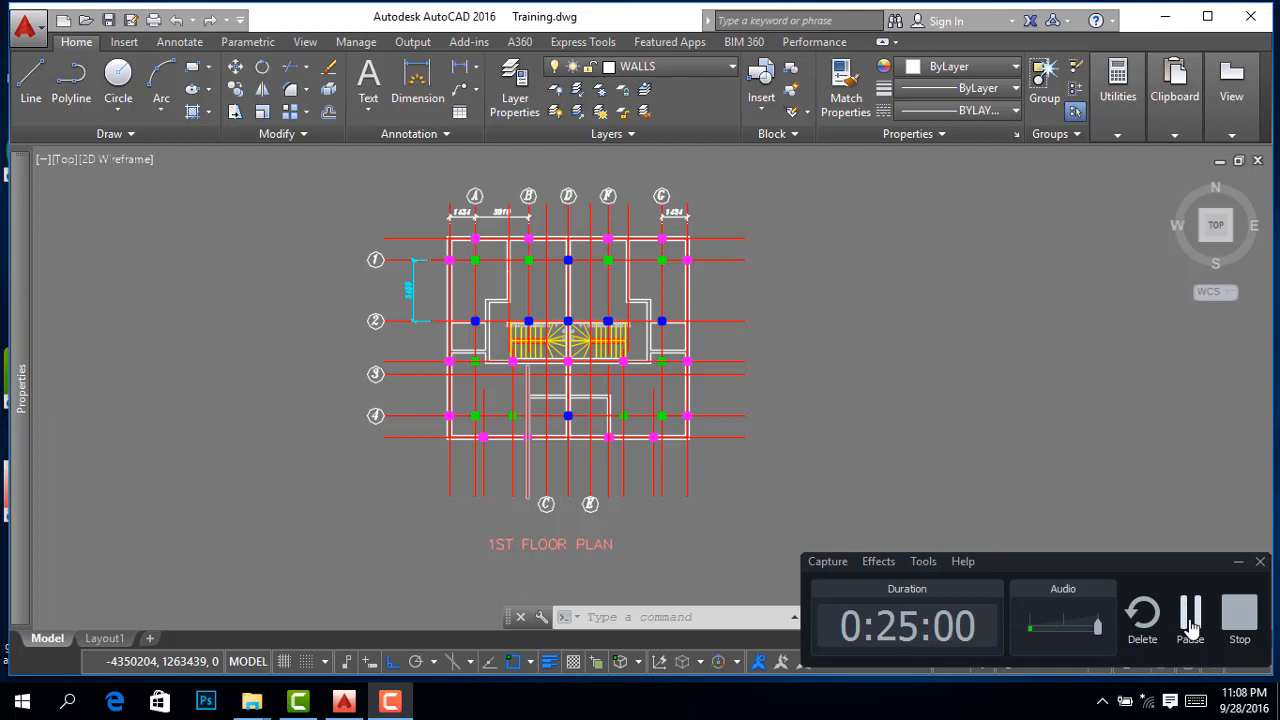
click(1190, 622)
click(1191, 627)
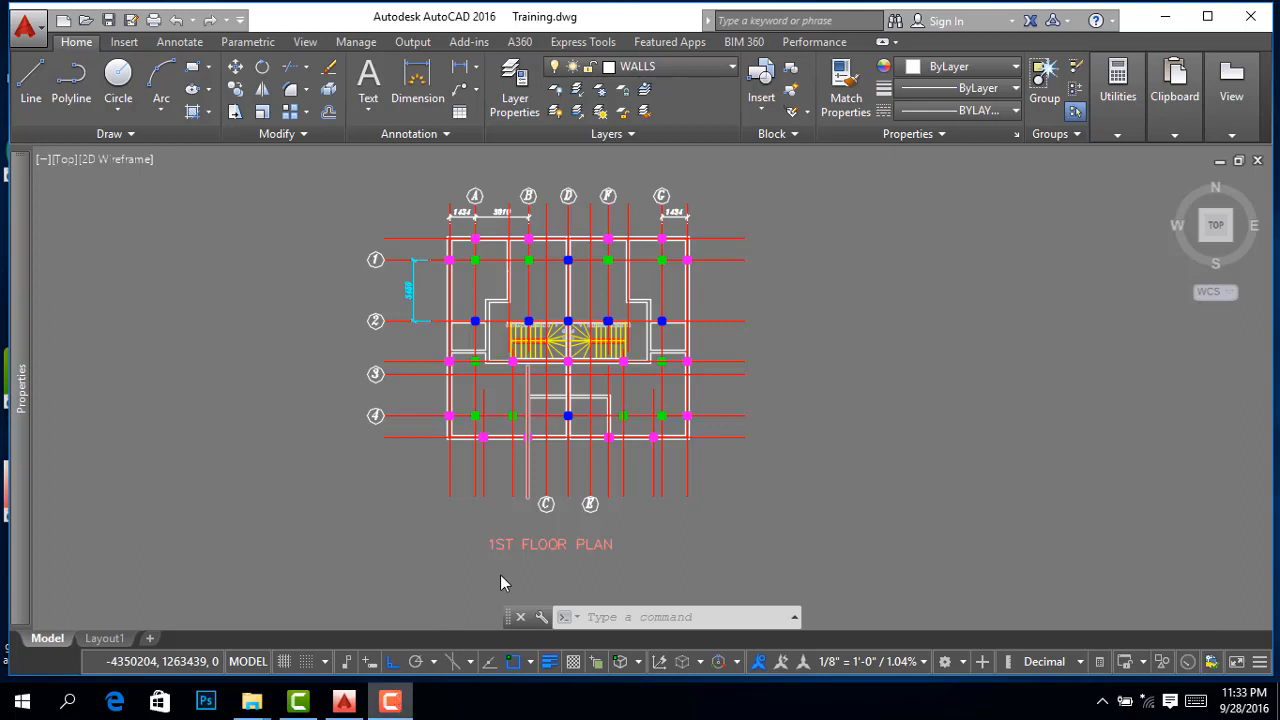
mouse_move(398, 698)
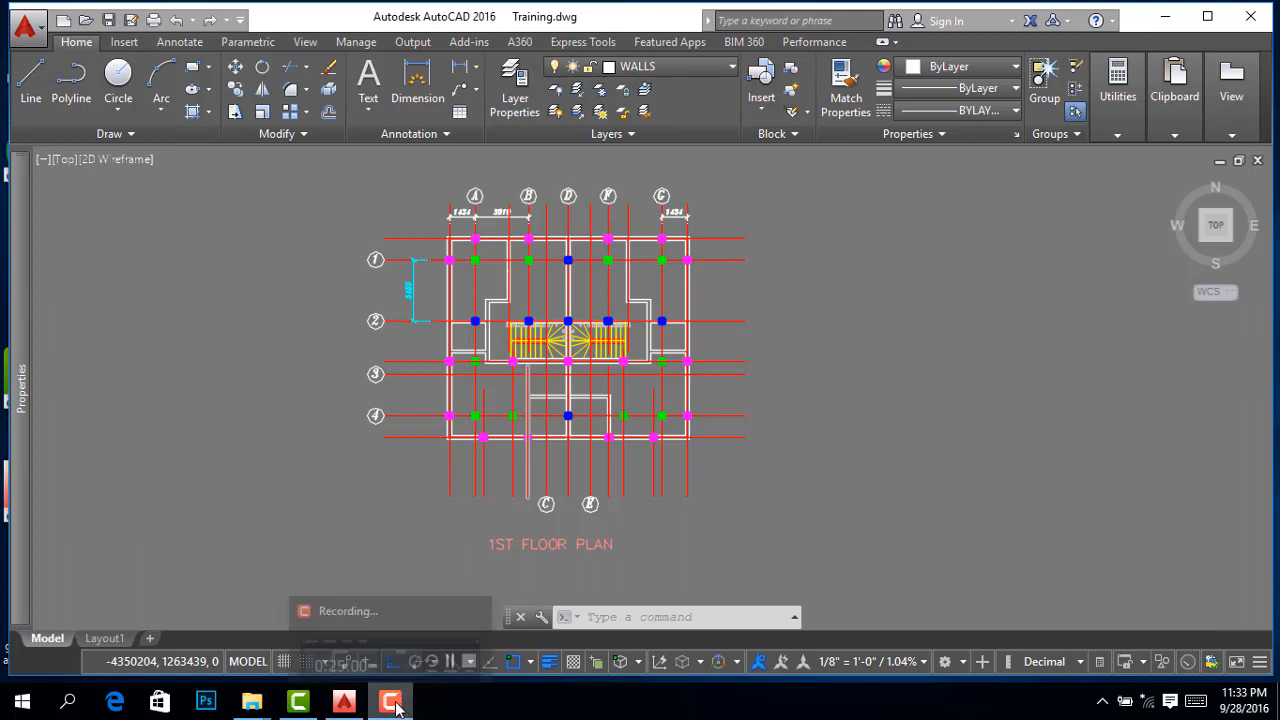
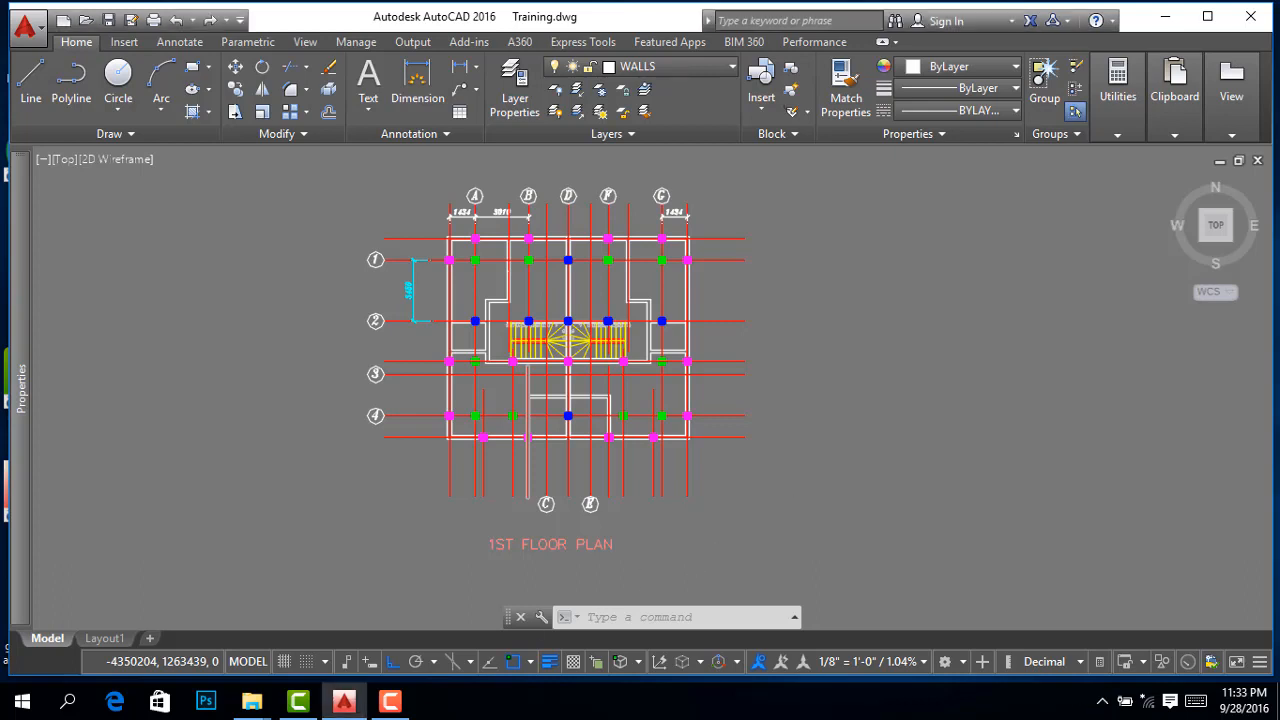
click(400, 706)
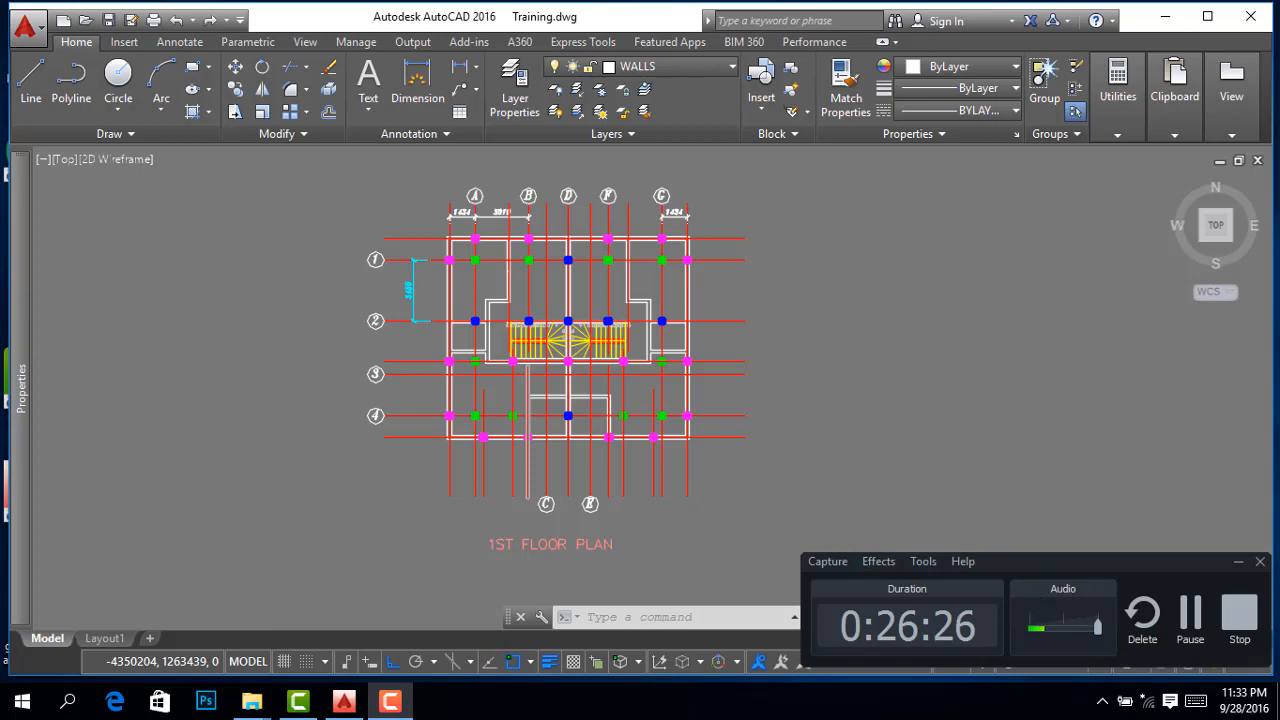
click(810, 316)
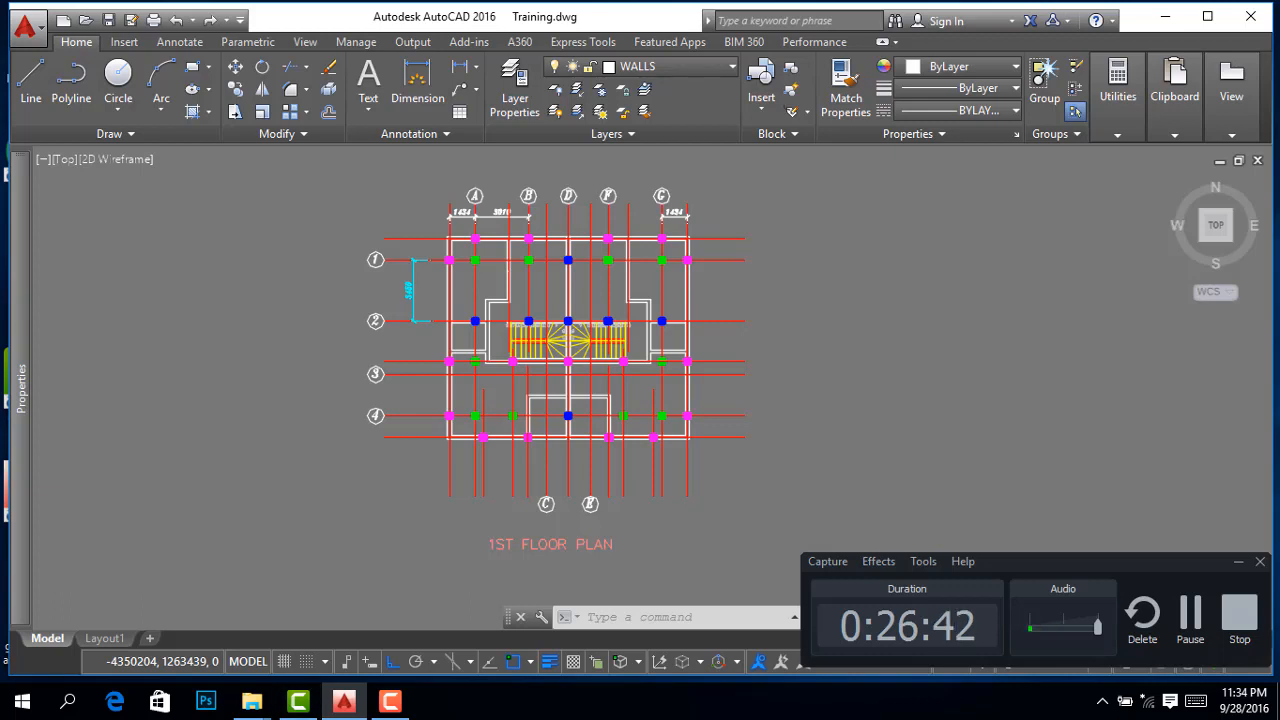
click(1191, 615)
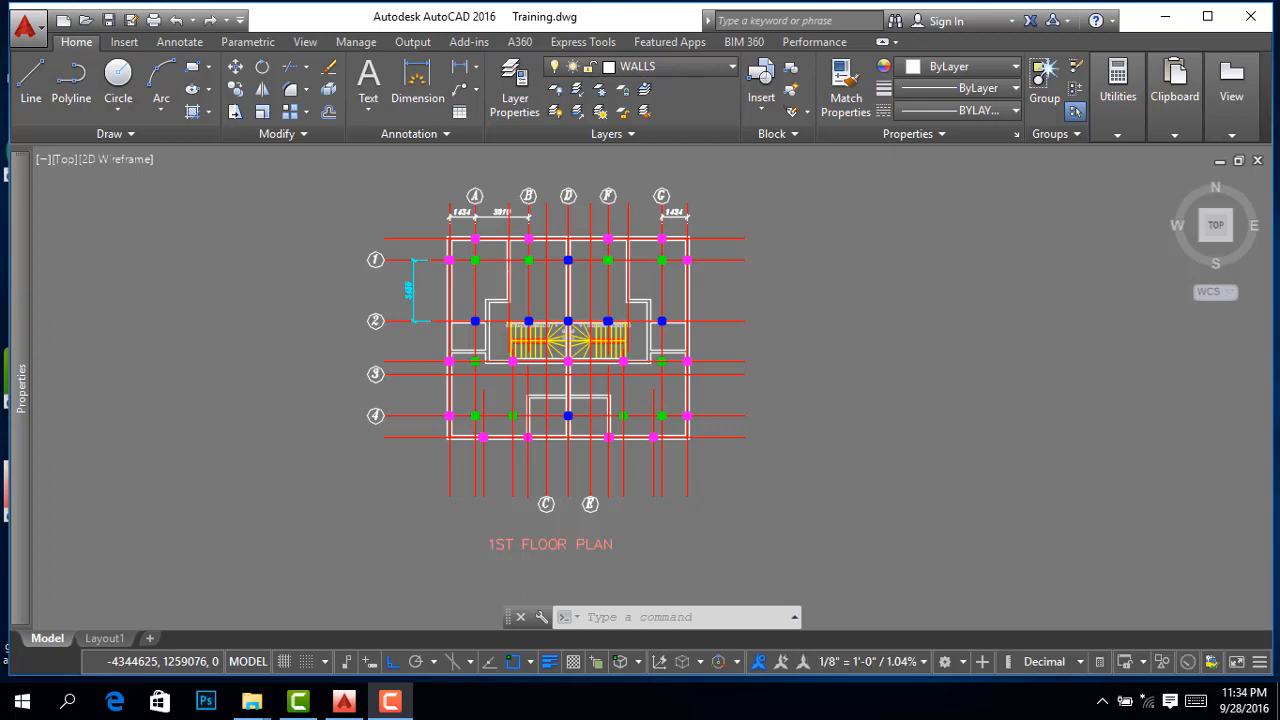
click(400, 708)
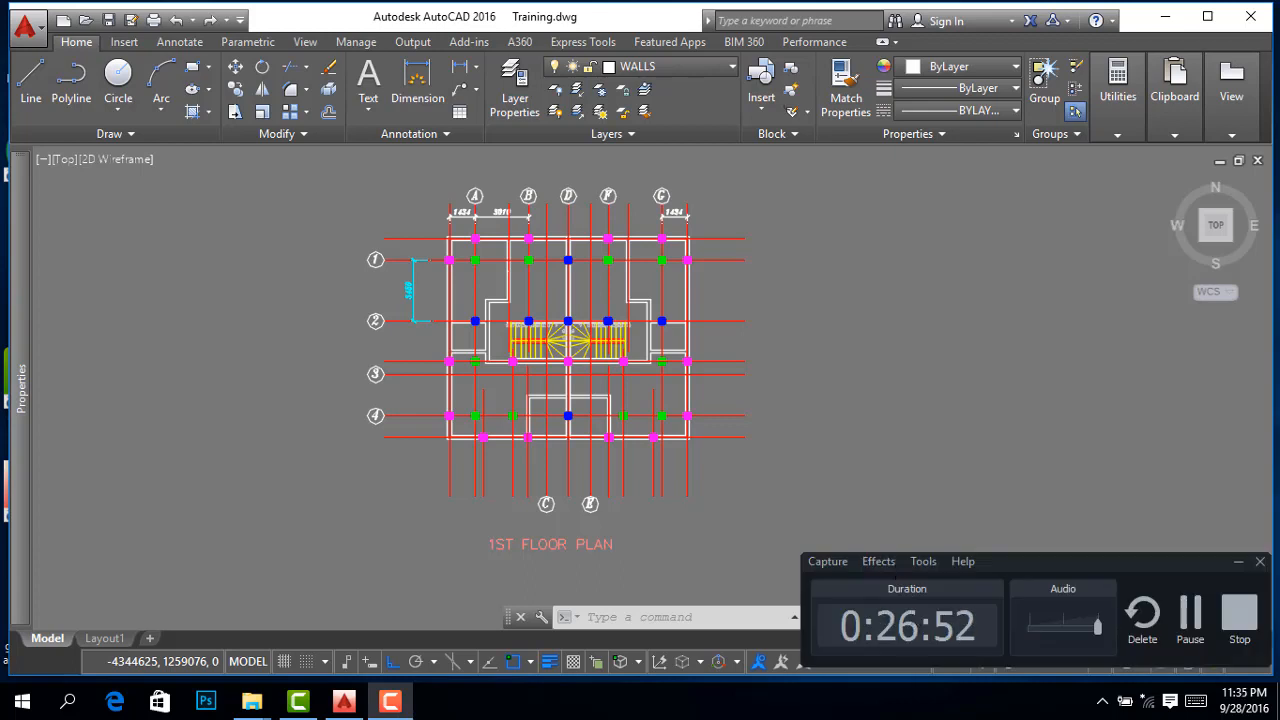
click(1190, 628)
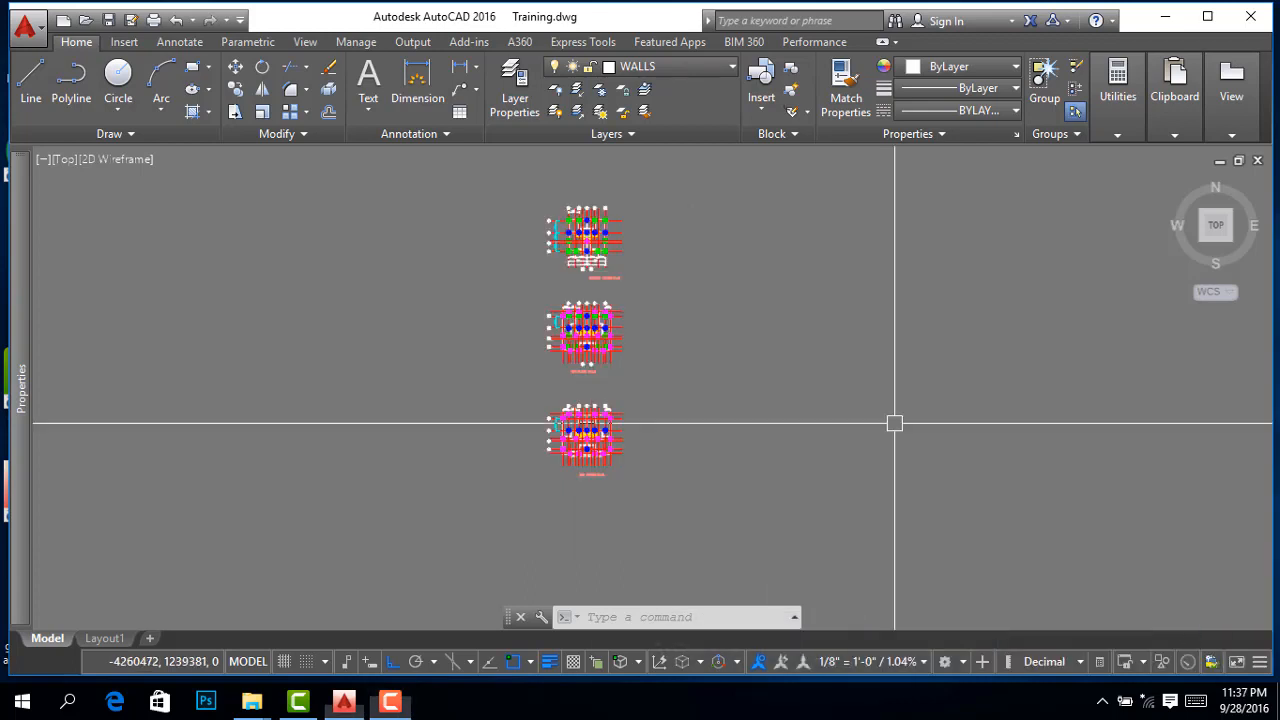
click(390, 703)
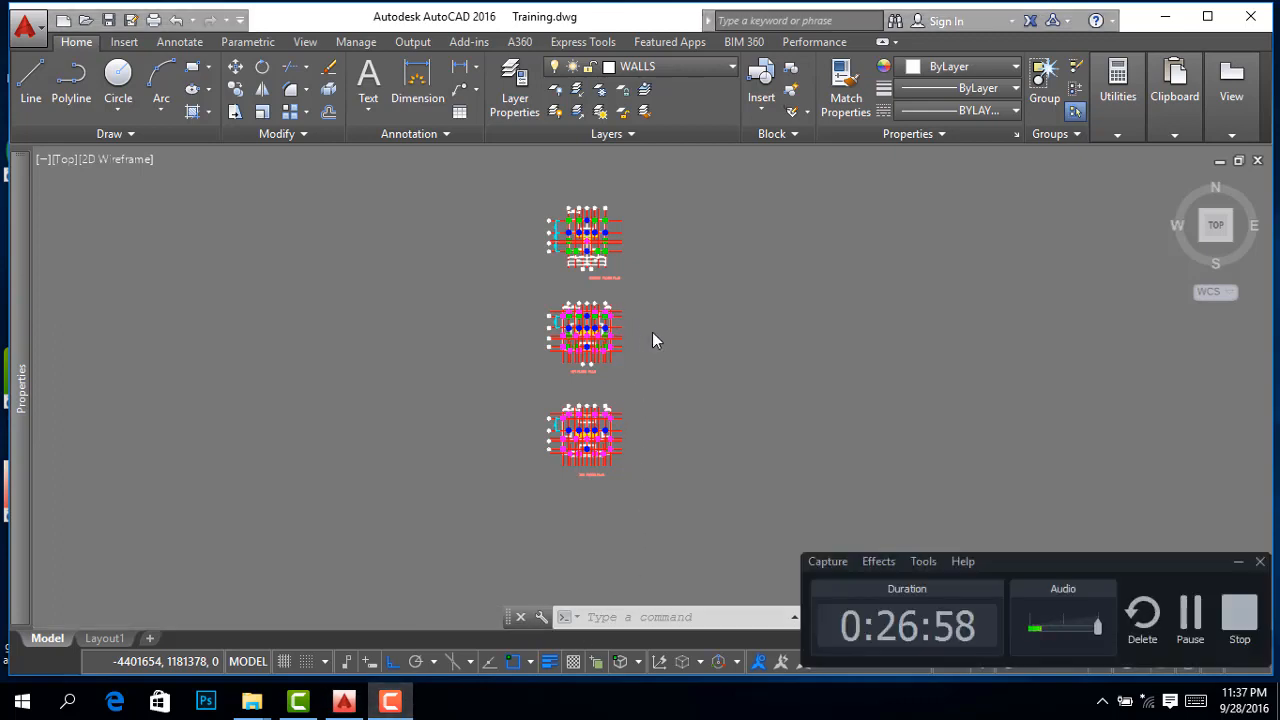
Examine the magenta, green and blue column positions against the walls, staircase and grid lines of the 1st floor plan
scroll(609, 318, up, 2)
scroll(609, 316, up, 5)
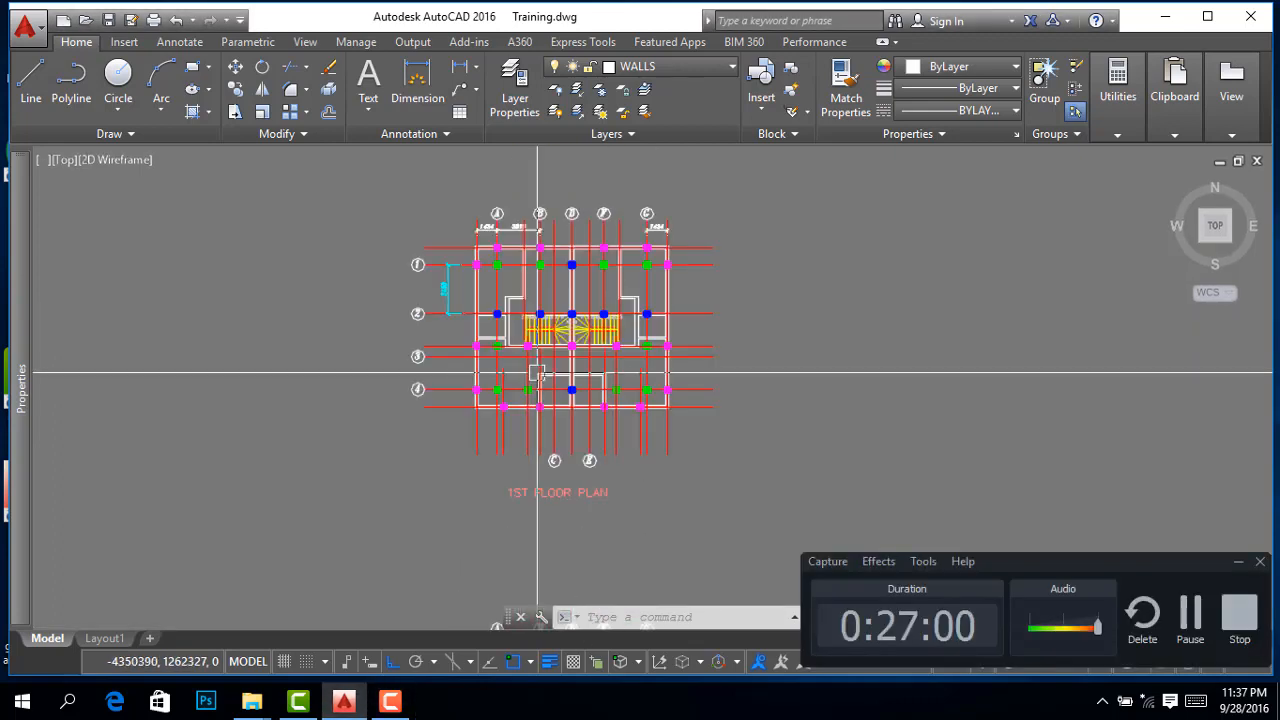
scroll(496, 210, up, 2)
scroll(523, 263, down, 2)
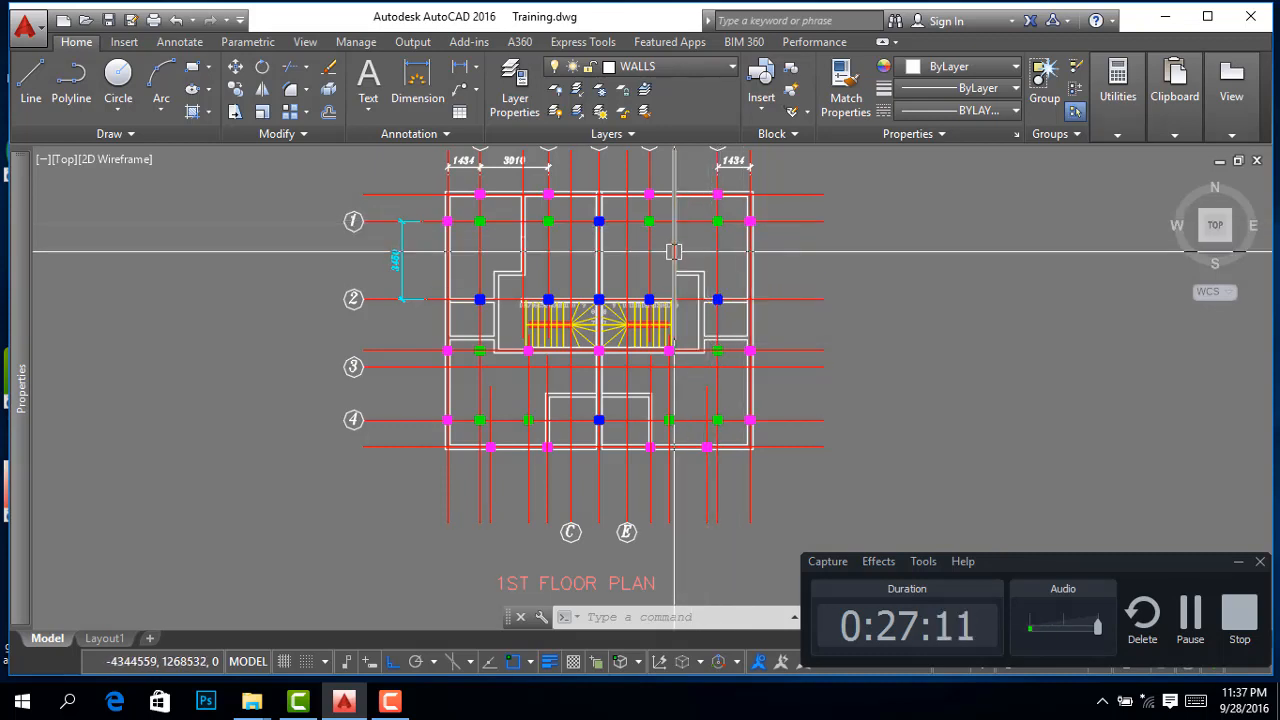
scroll(575, 280, down, 1)
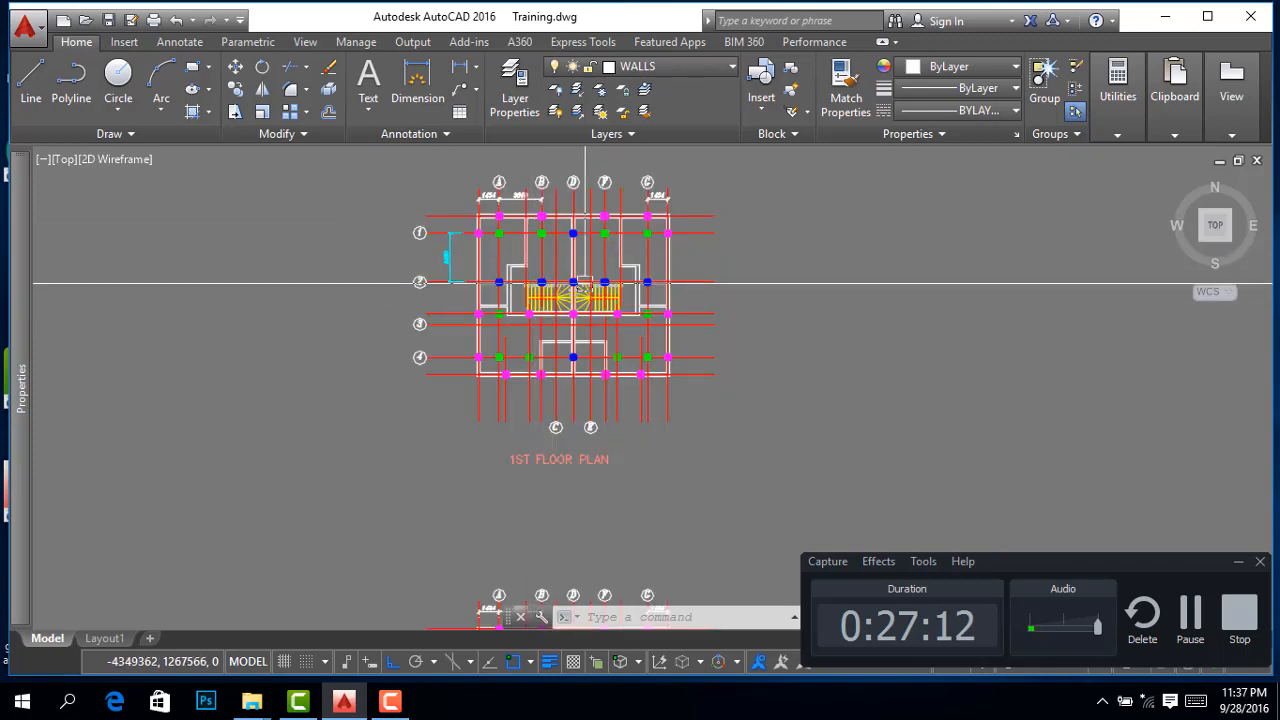
scroll(575, 253, up, 1)
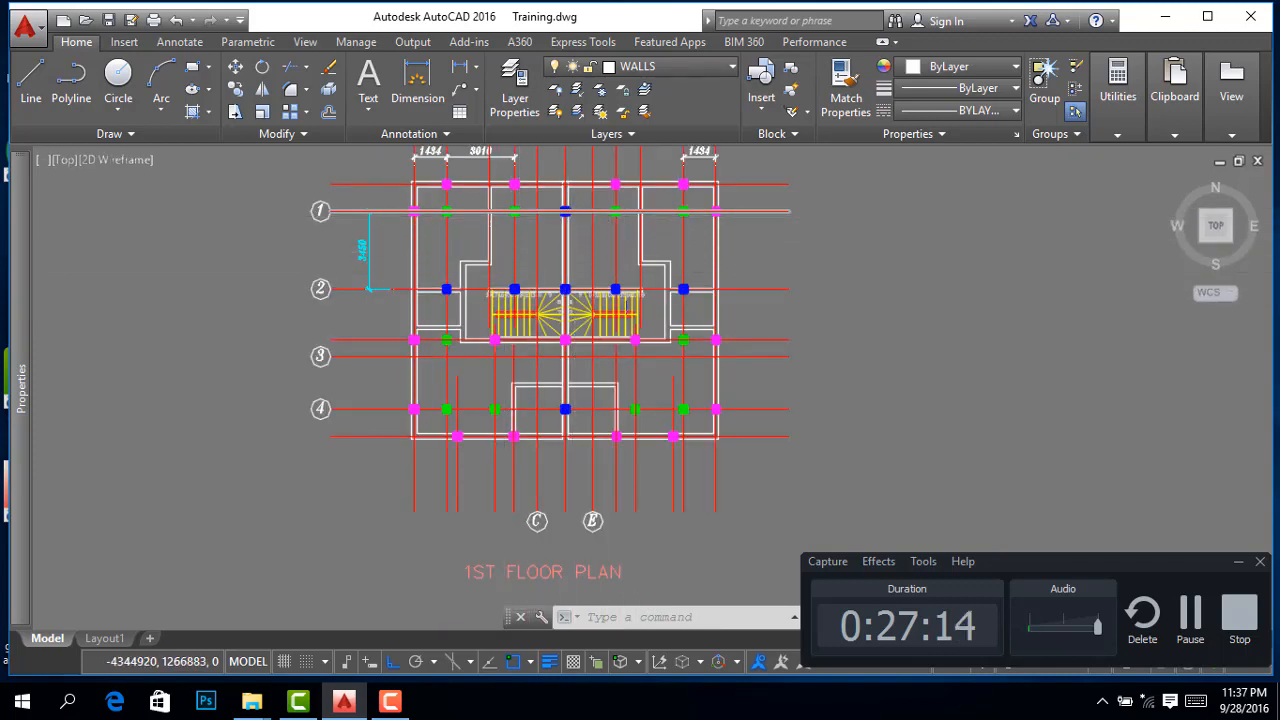
scroll(610, 320, down, 4)
scroll(605, 320, up, 5)
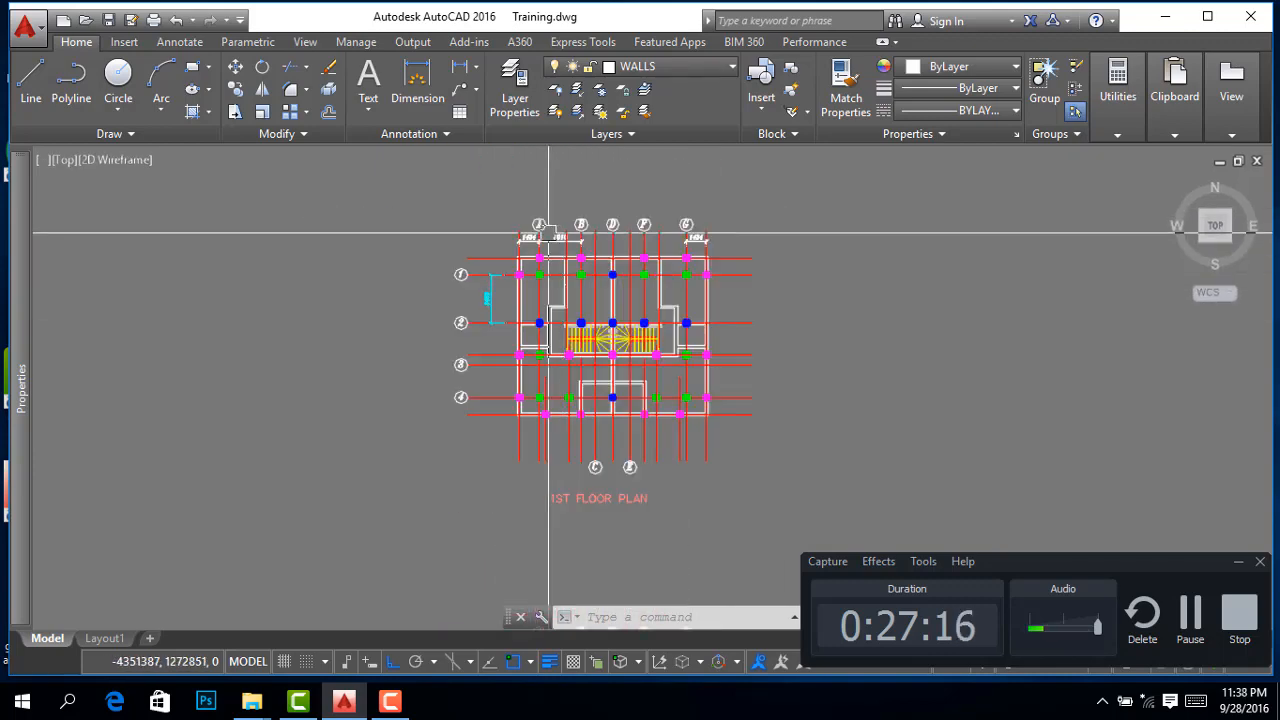
scroll(515, 342, up, 5)
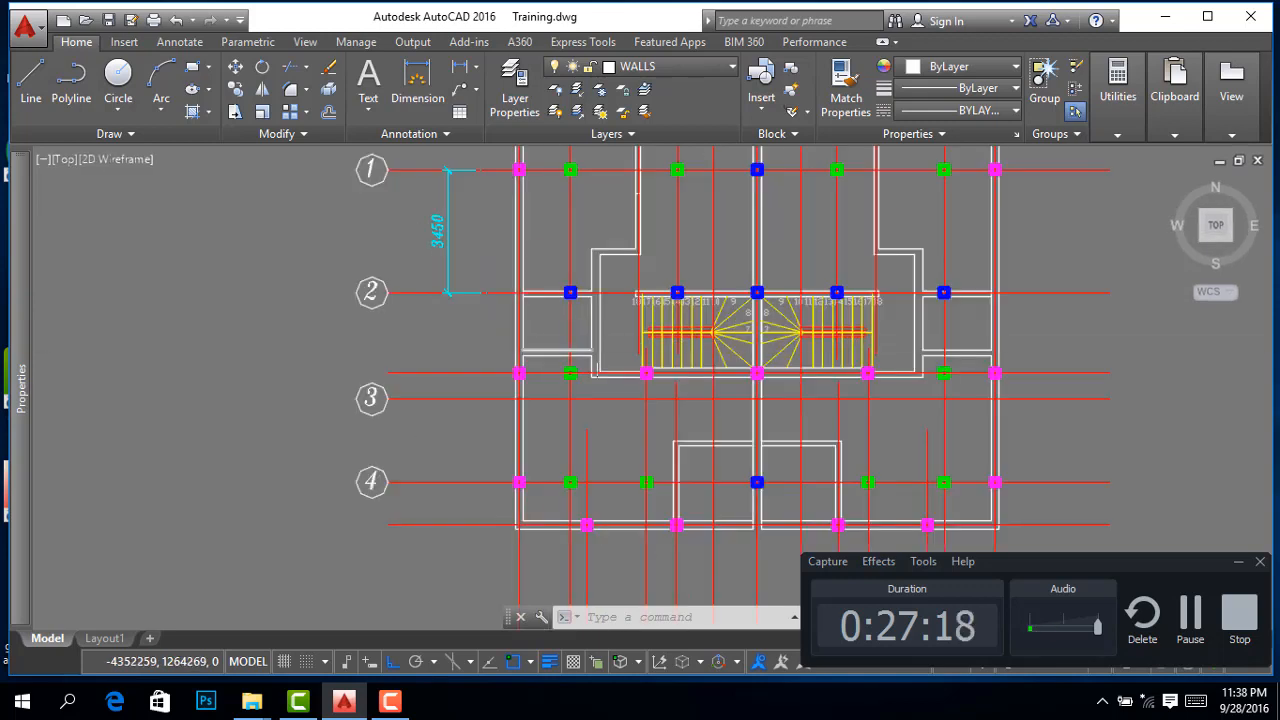
scroll(523, 397, down, 3)
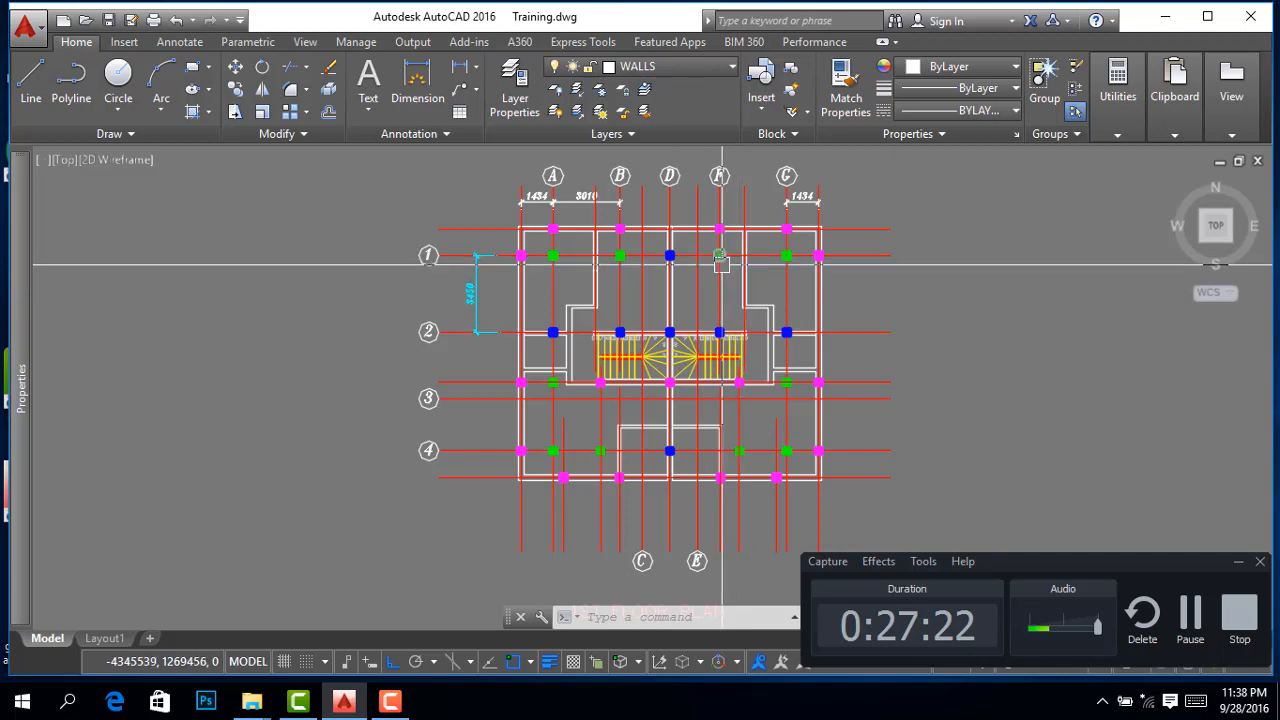
scroll(720, 262, down, 2)
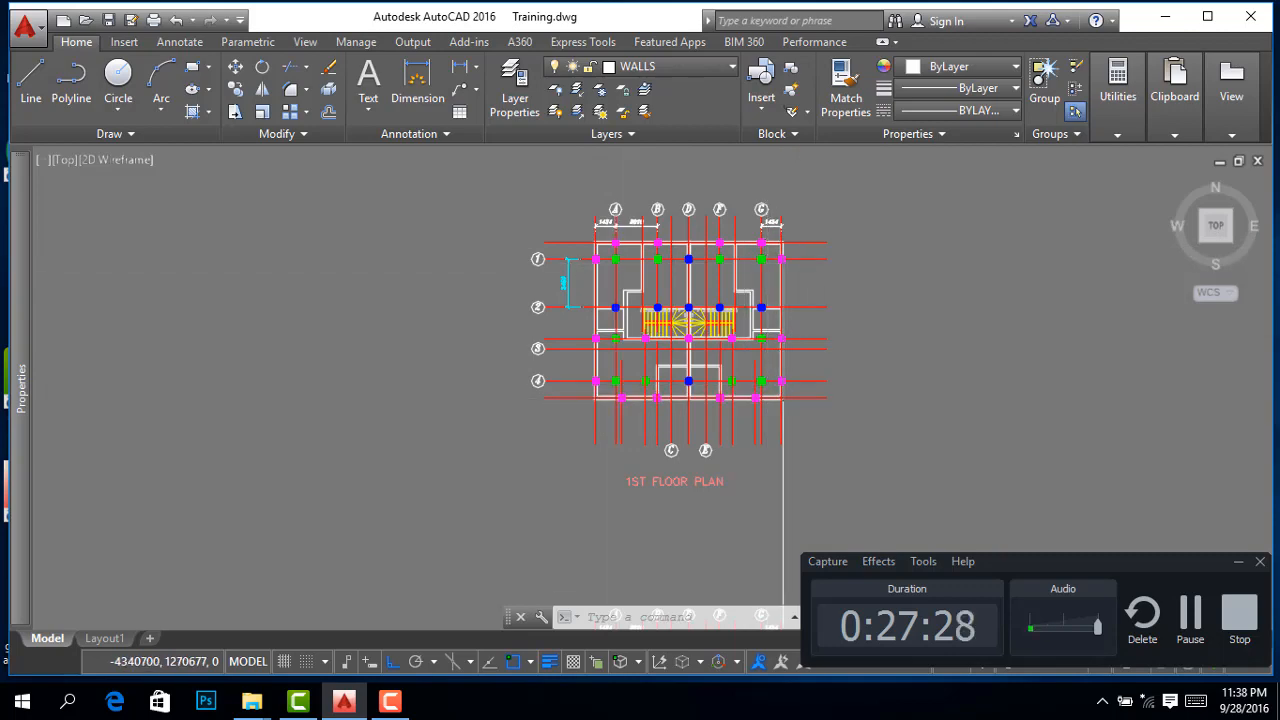
scroll(650, 240, down, 3)
scroll(650, 272, up, 3)
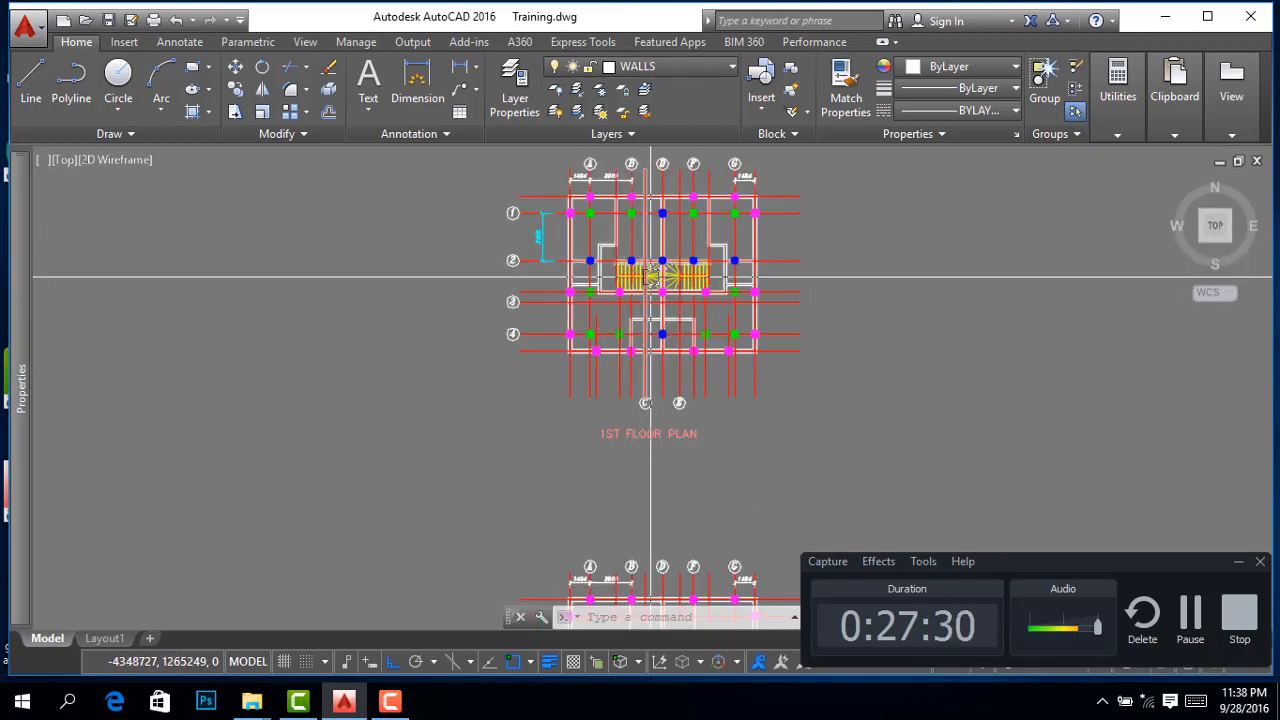
scroll(651, 277, down, 2)
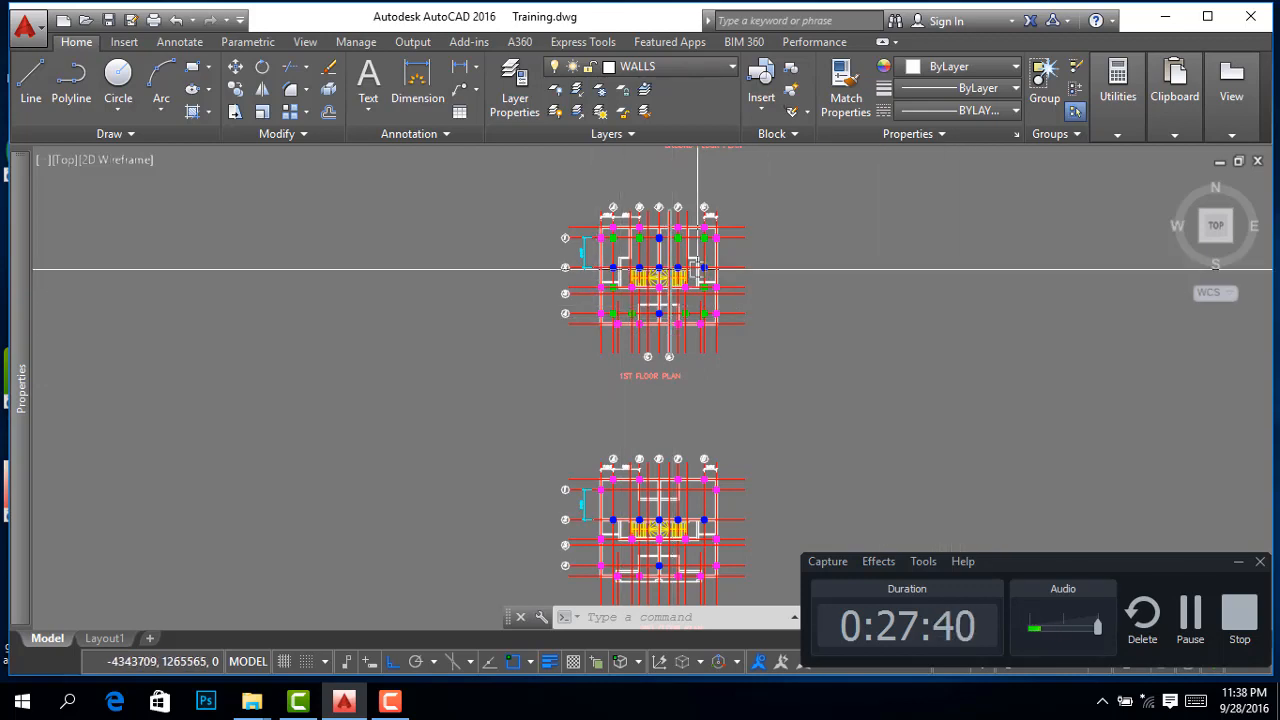
scroll(651, 353, down, 1)
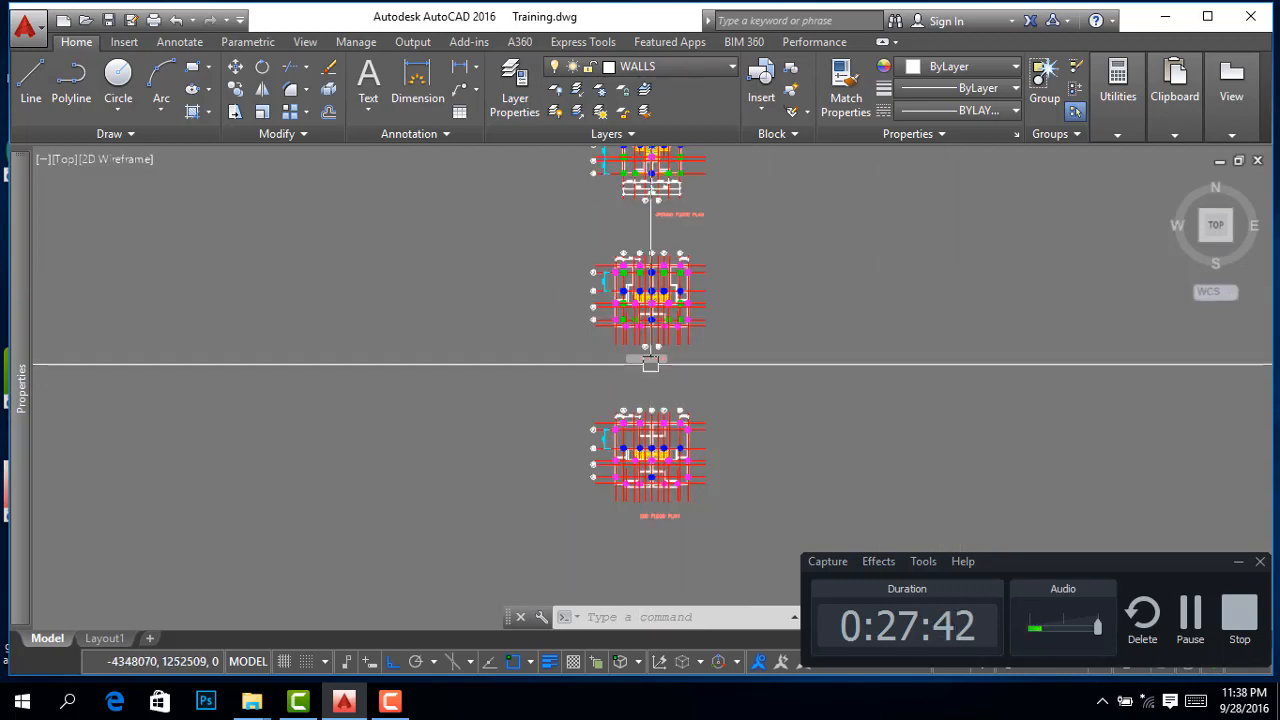
scroll(651, 353, up, 3)
scroll(655, 340, up, 3)
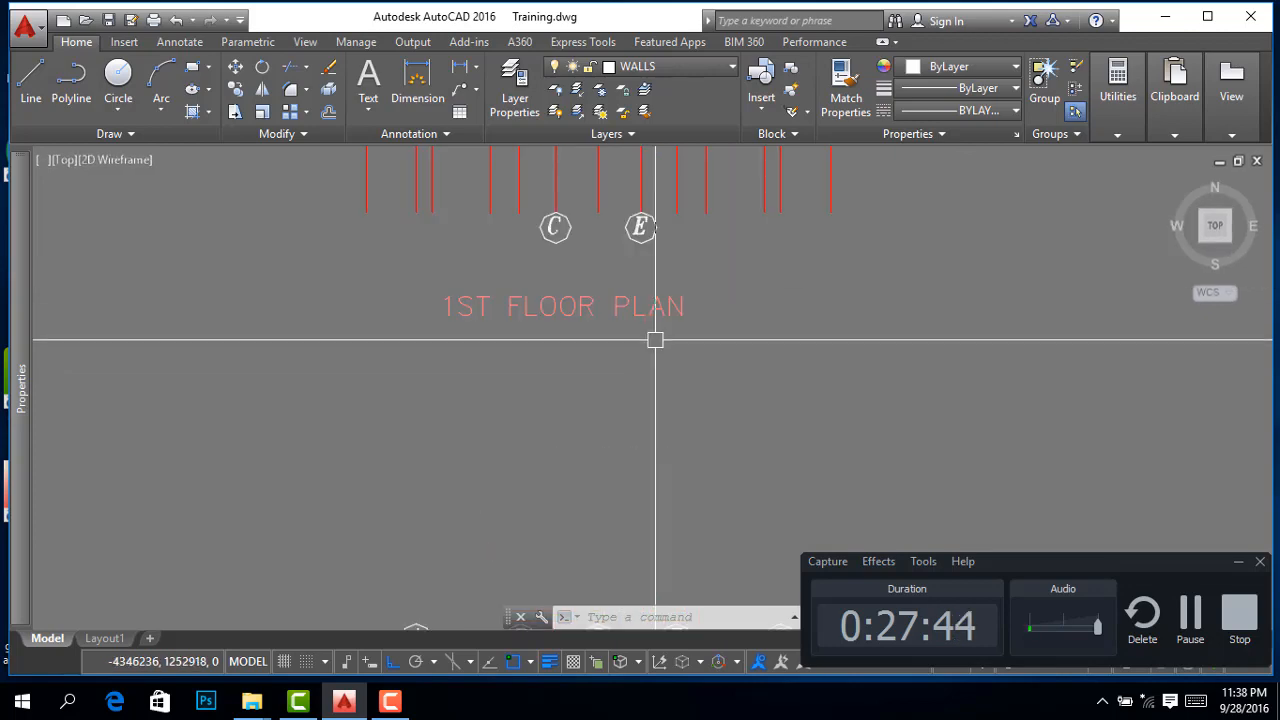
Examine which magenta and blue columns continue into the 2nd floor plan and how they align with its walls and grid
scroll(626, 310, down, 3)
scroll(618, 472, up, 2)
scroll(570, 245, down, 2)
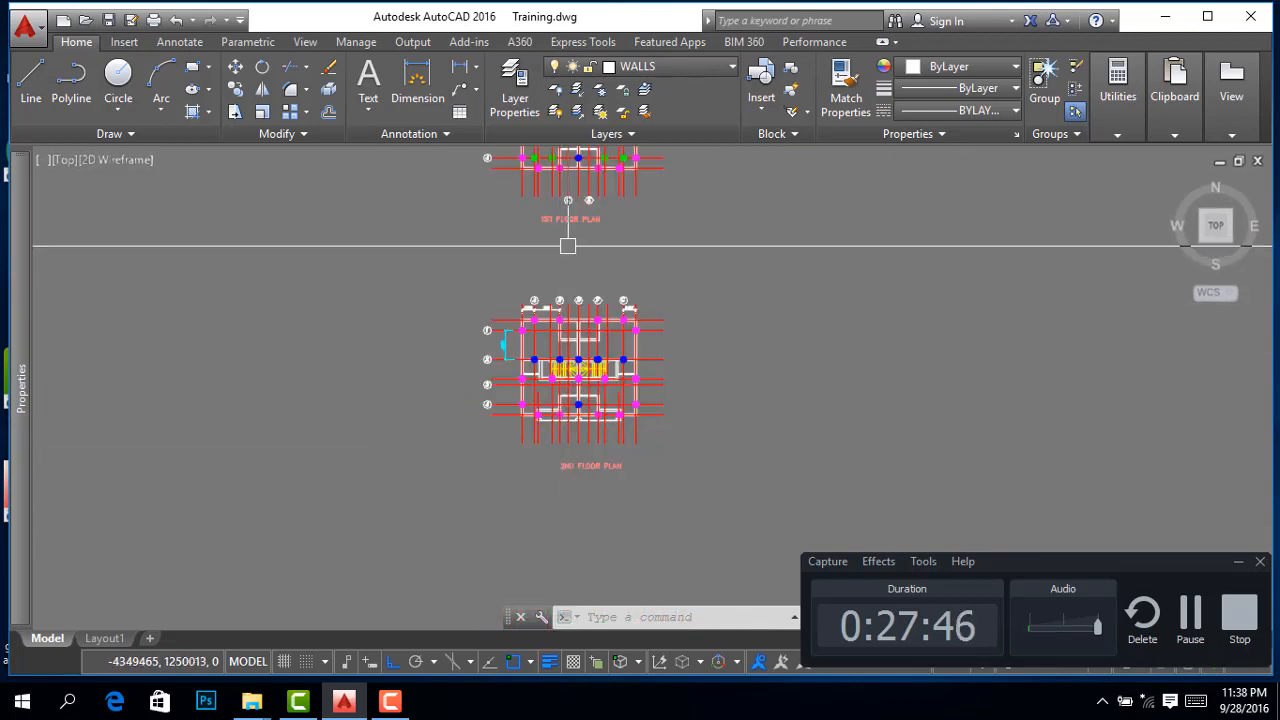
scroll(570, 214, up, 2)
scroll(570, 214, down, 3)
scroll(600, 410, up, 4)
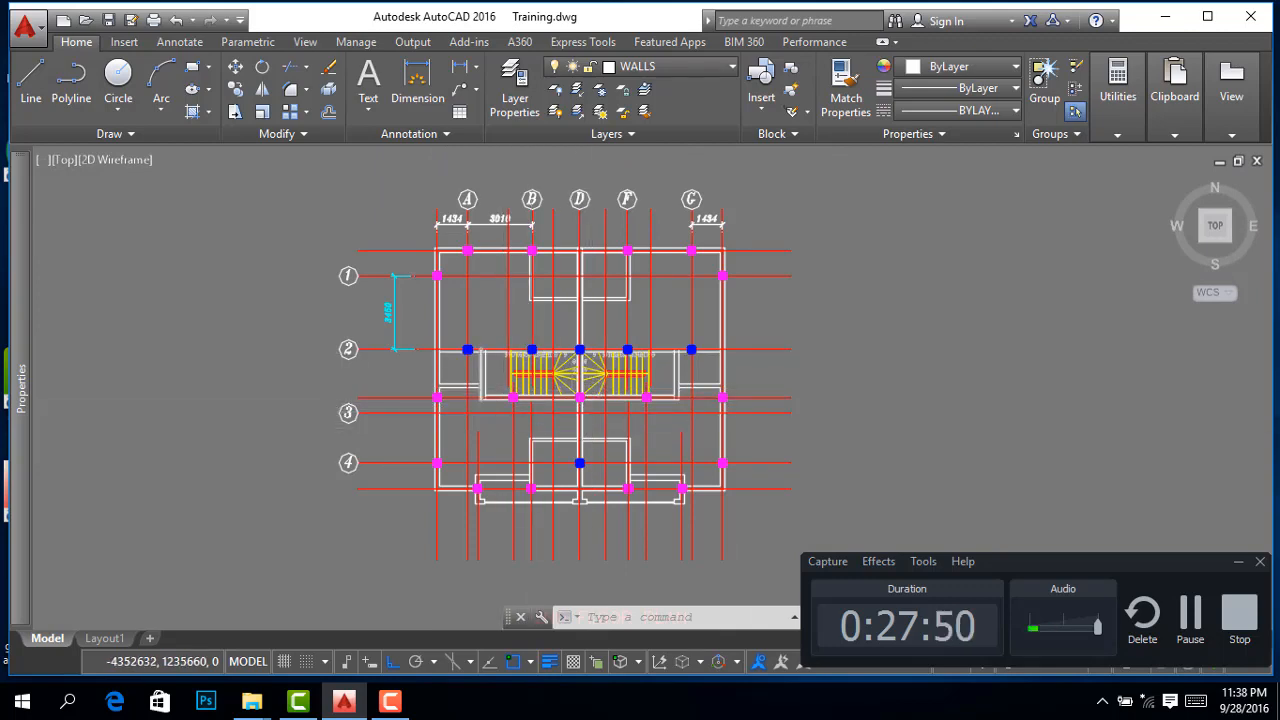
scroll(480, 386, up, 2)
scroll(527, 512, up, 2)
scroll(527, 500, down, 3)
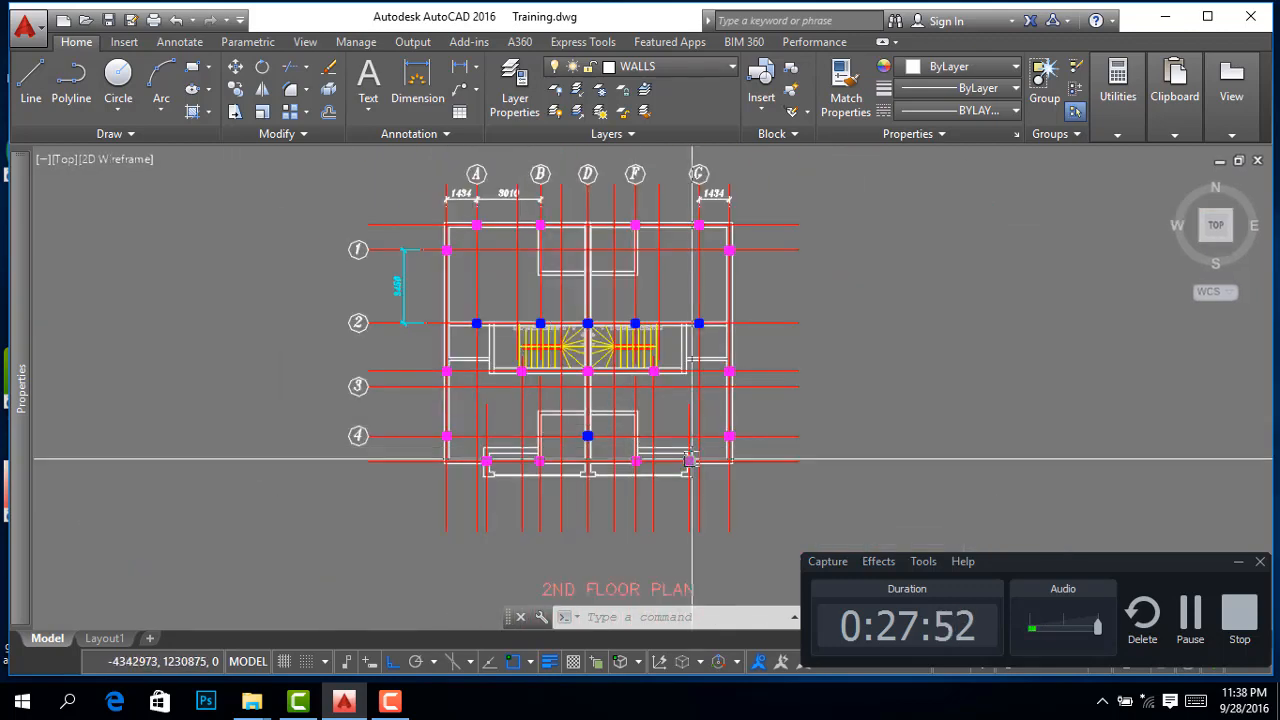
scroll(560, 457, up, 2)
scroll(614, 388, down, 3)
scroll(613, 380, up, 4)
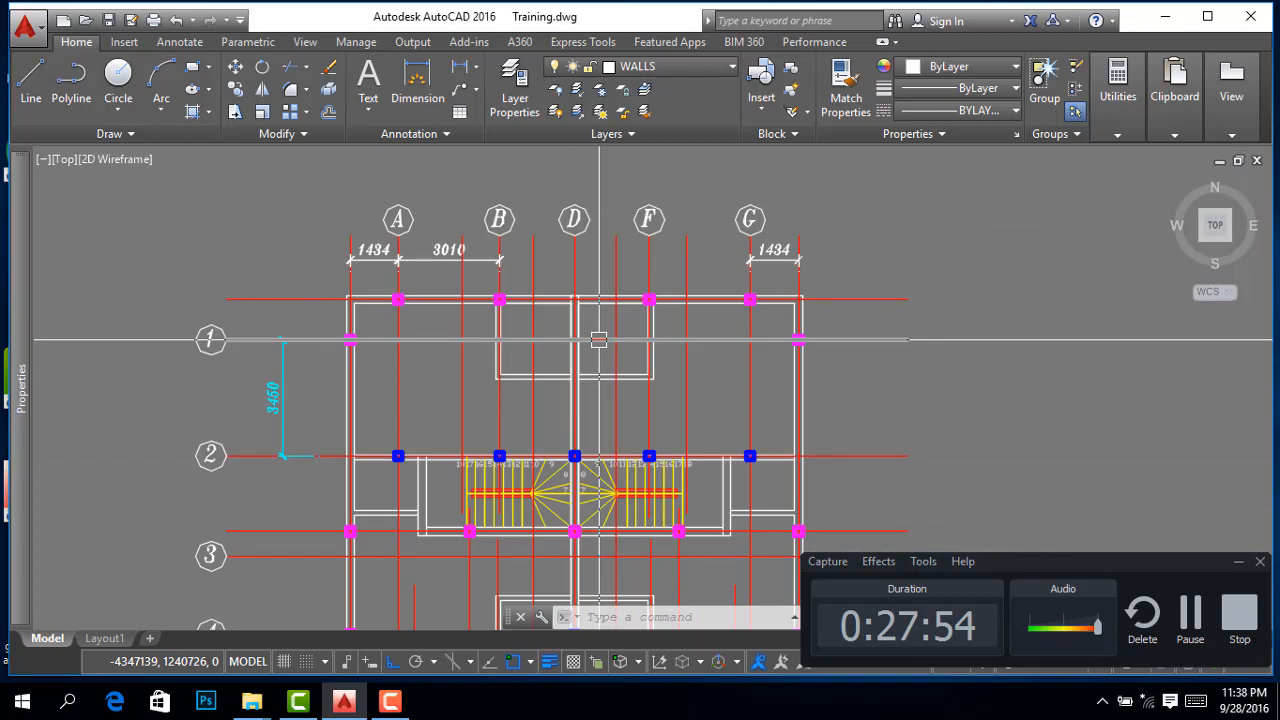
scroll(600, 360, down, 2)
scroll(592, 364, up, 2)
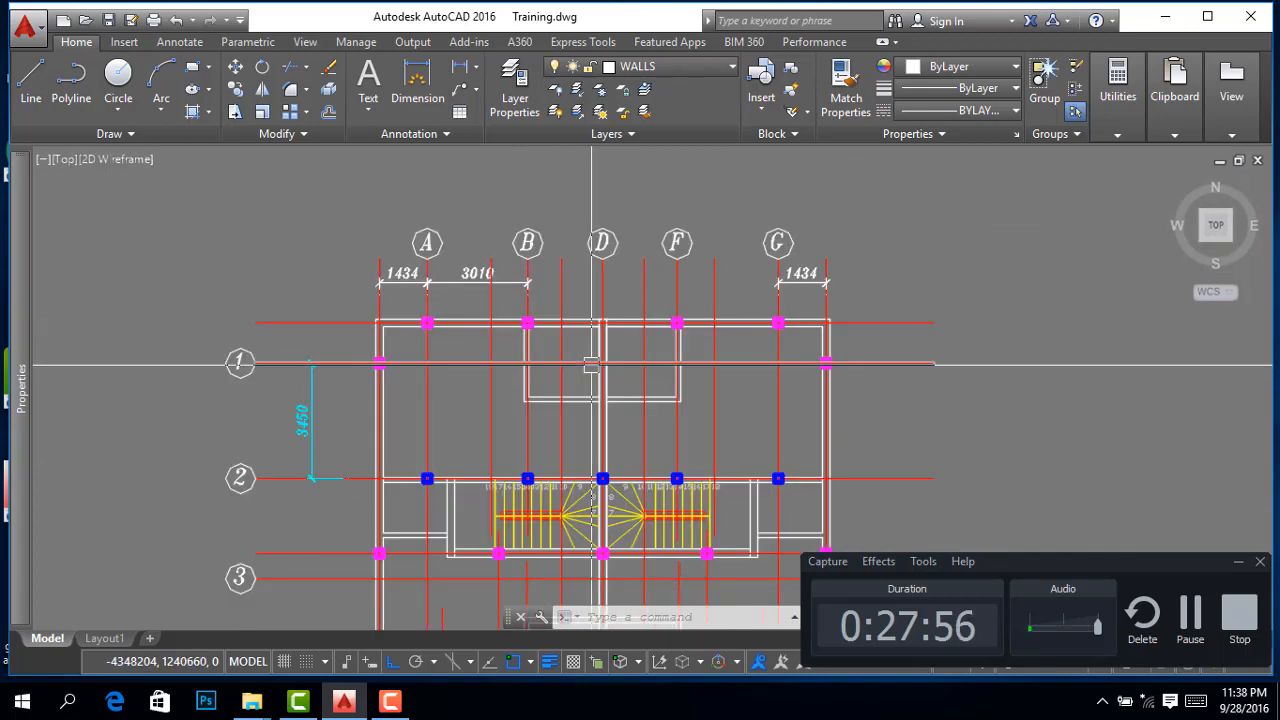
Examine the ground floor plan's column layout, grid lines and dimensions as the reference for the floors above
scroll(617, 477, down, 5)
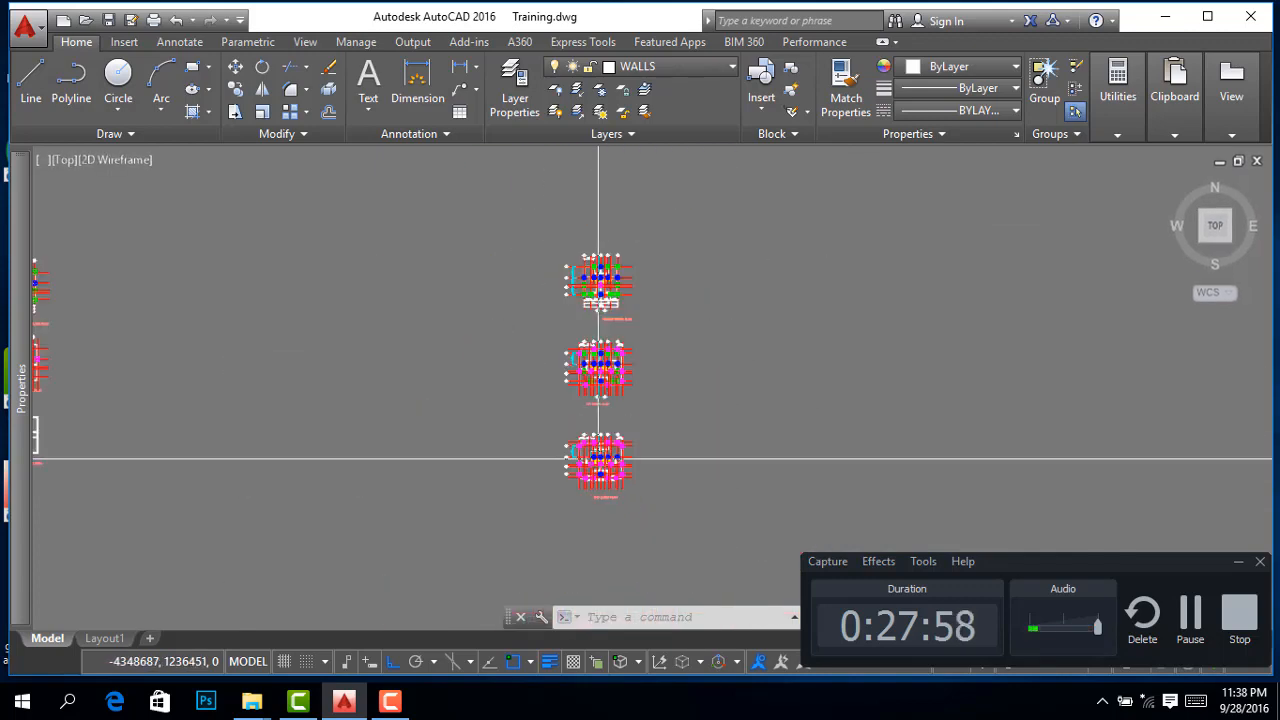
scroll(590, 480, up, 5)
scroll(597, 356, up, 2)
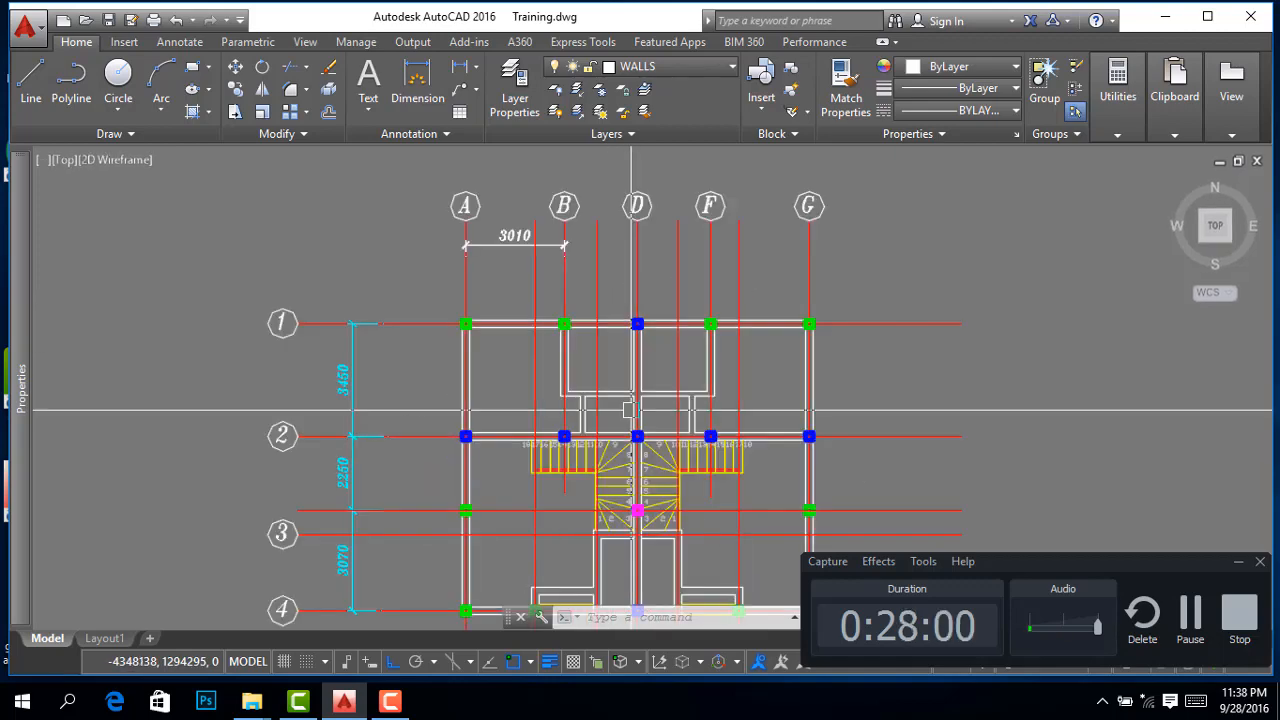
scroll(606, 386, down, 2)
scroll(600, 374, up, 2)
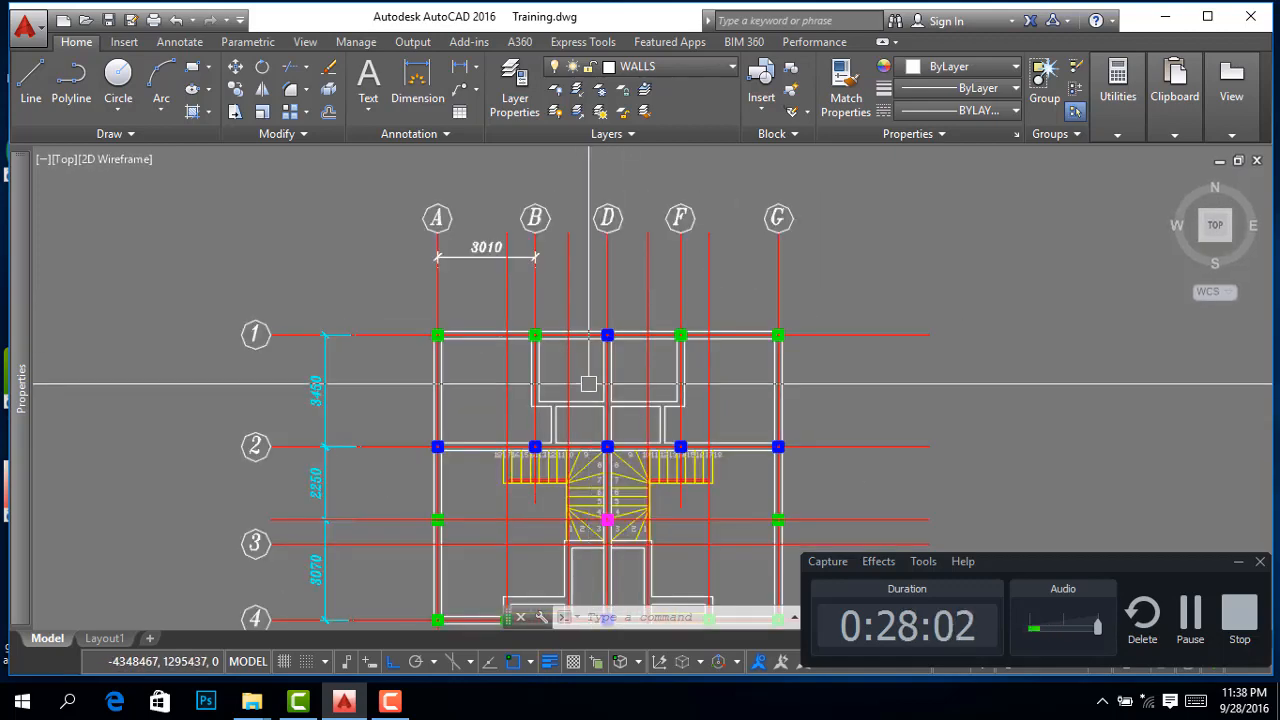
scroll(775, 336, down, 2)
scroll(775, 337, down, 3)
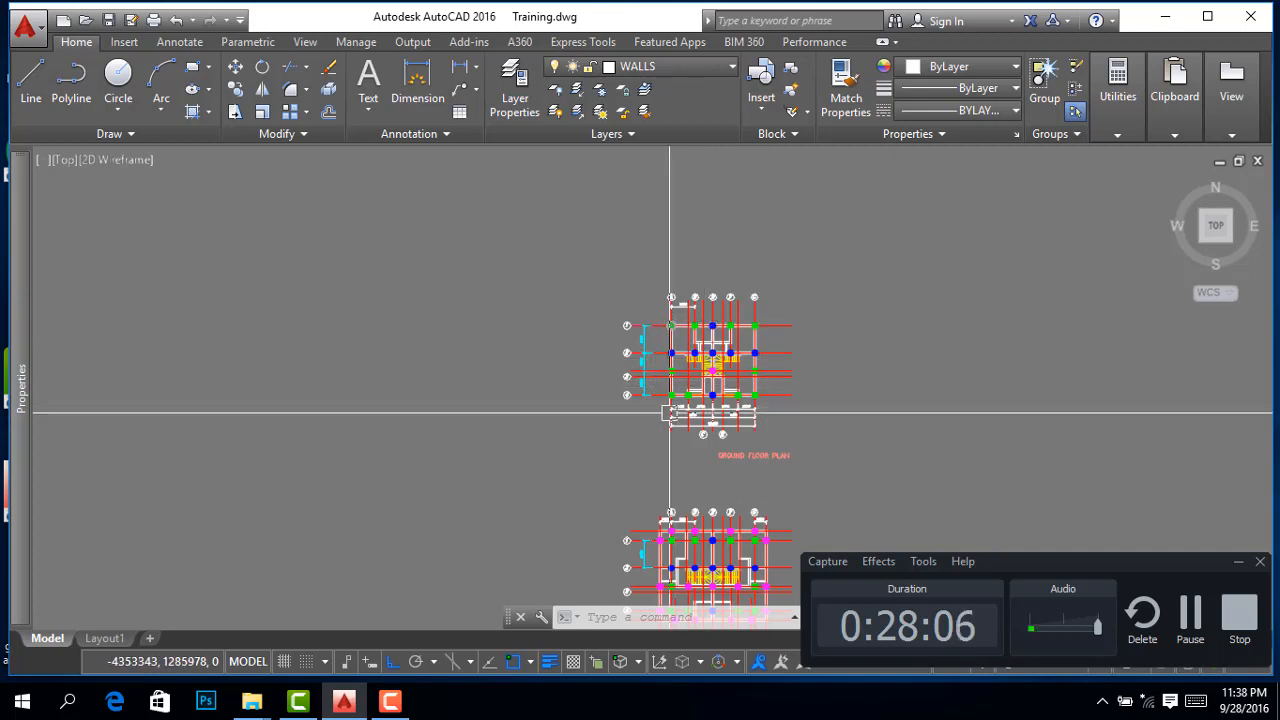
scroll(740, 335, up, 4)
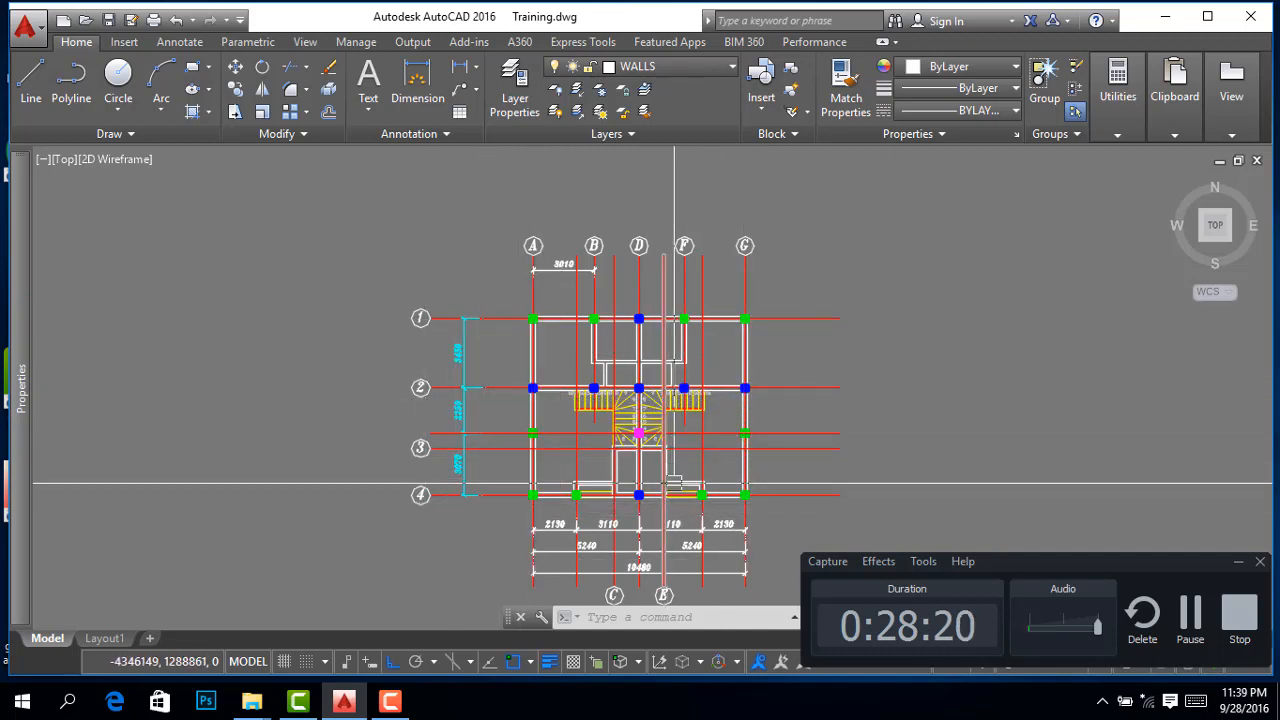
scroll(586, 325, up, 2)
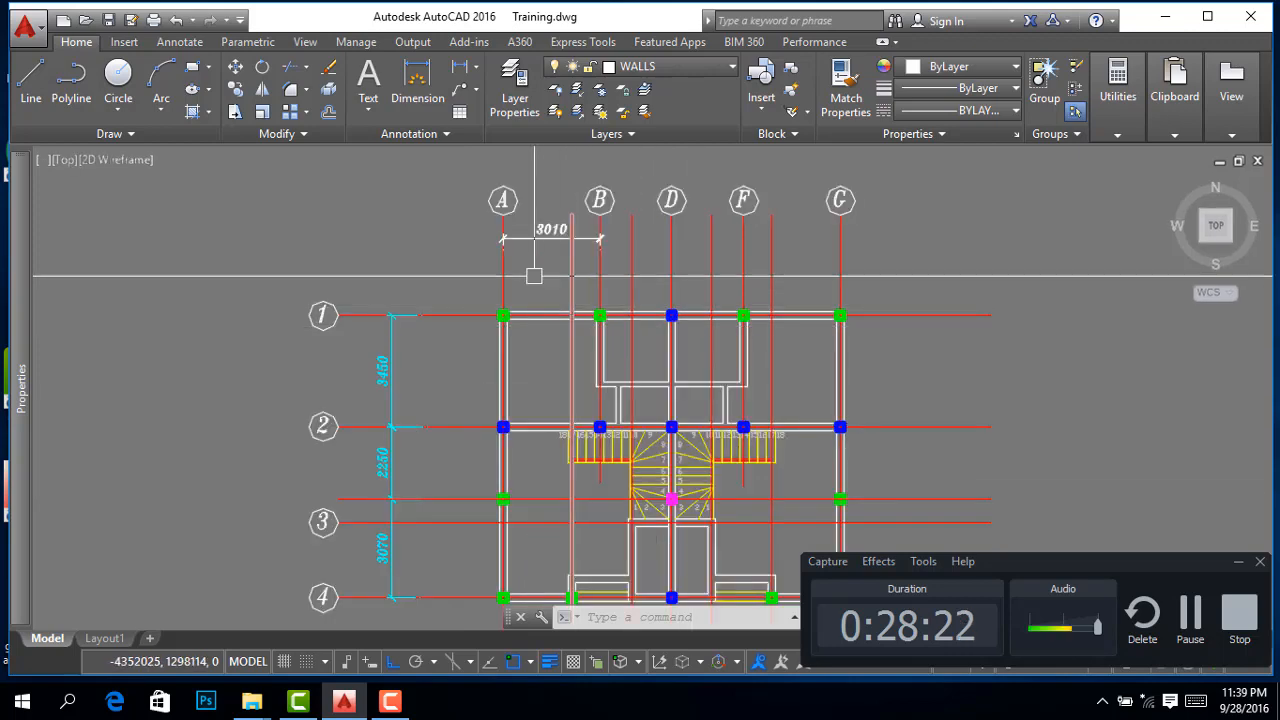
scroll(573, 345, down, 2)
scroll(560, 344, down, 2)
scroll(514, 449, up, 2)
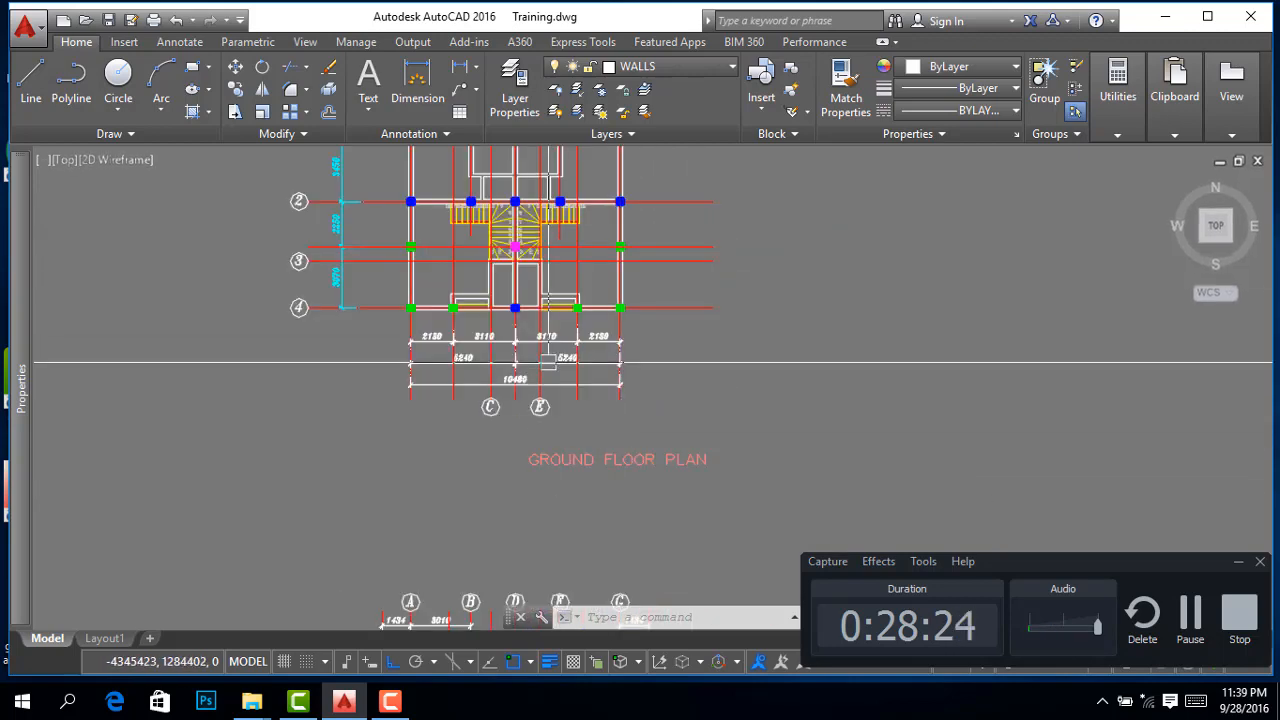
Examine the building section to compare the storeys spanned by the green, blue and magenta columns
scroll(507, 270, down, 2)
scroll(510, 275, up, 2)
scroll(487, 391, down, 5)
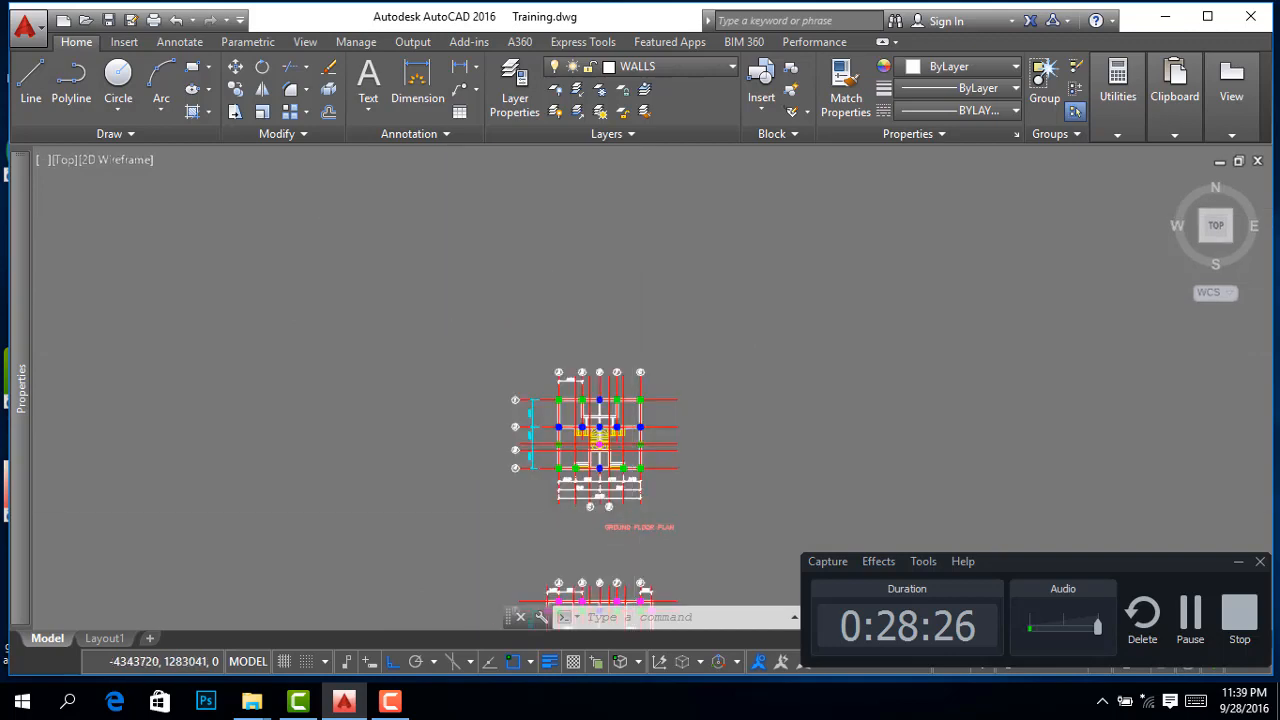
scroll(366, 386, down, 2)
scroll(306, 386, up, 6)
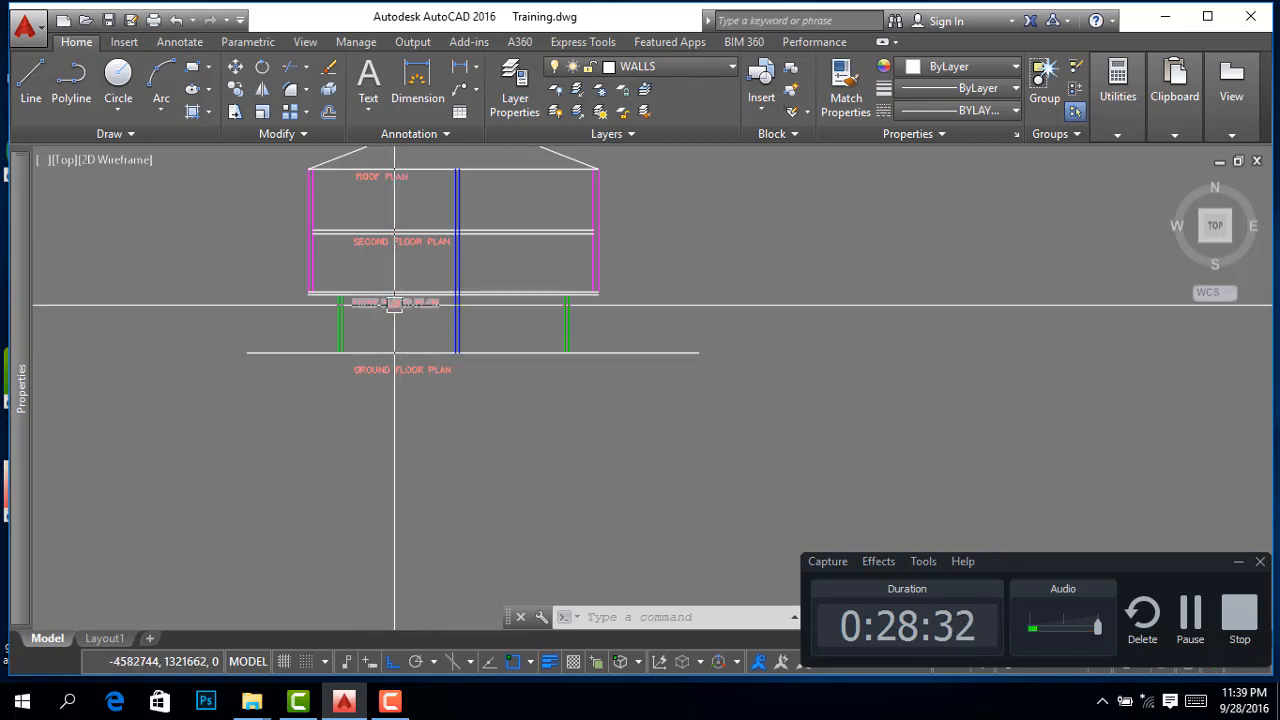
scroll(366, 312, up, 4)
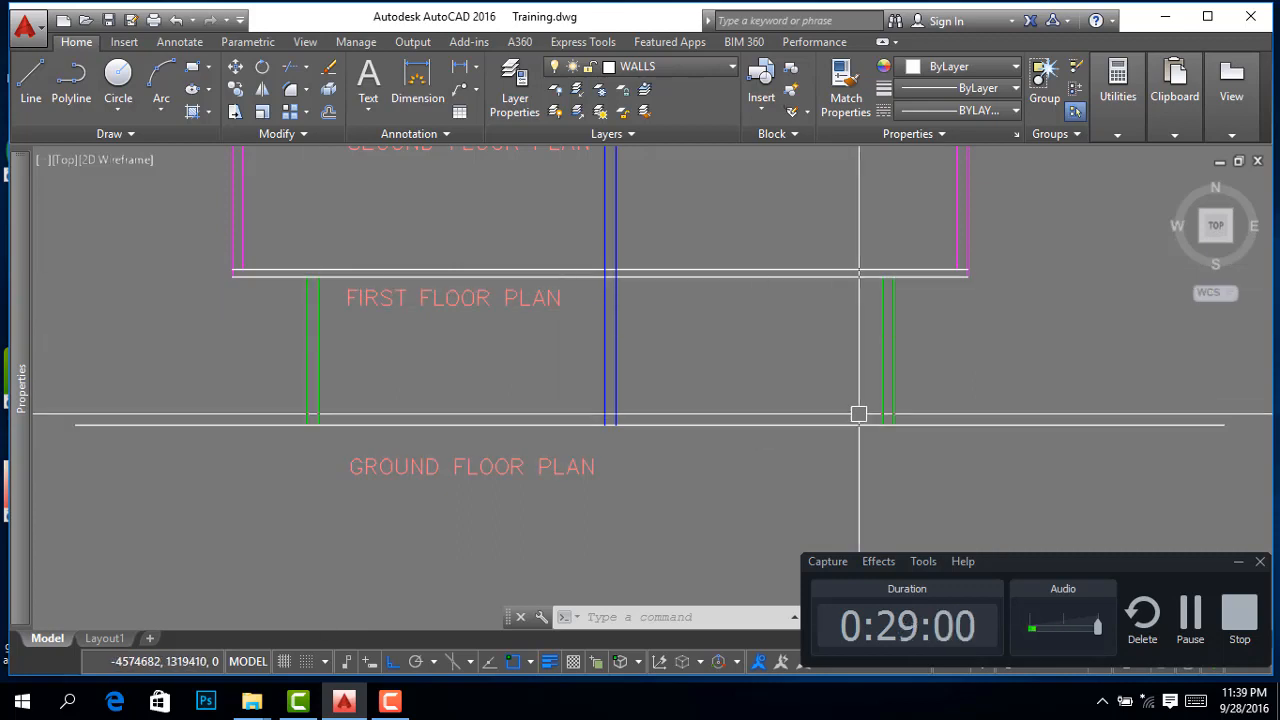
Compare the colour-coded columns across the ground, 1st and 2nd floor plans with the heights in the section
scroll(470, 345, down, 6)
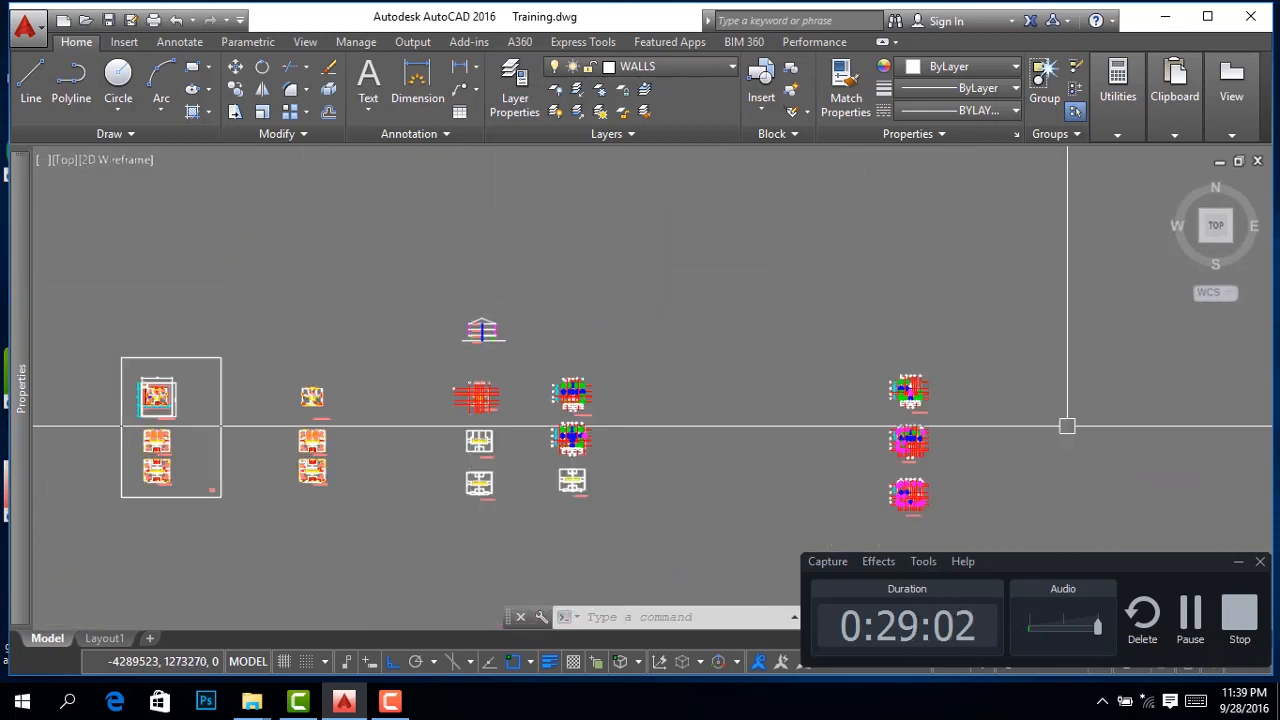
scroll(1115, 426, up, 4)
scroll(620, 385, up, 4)
scroll(606, 296, down, 4)
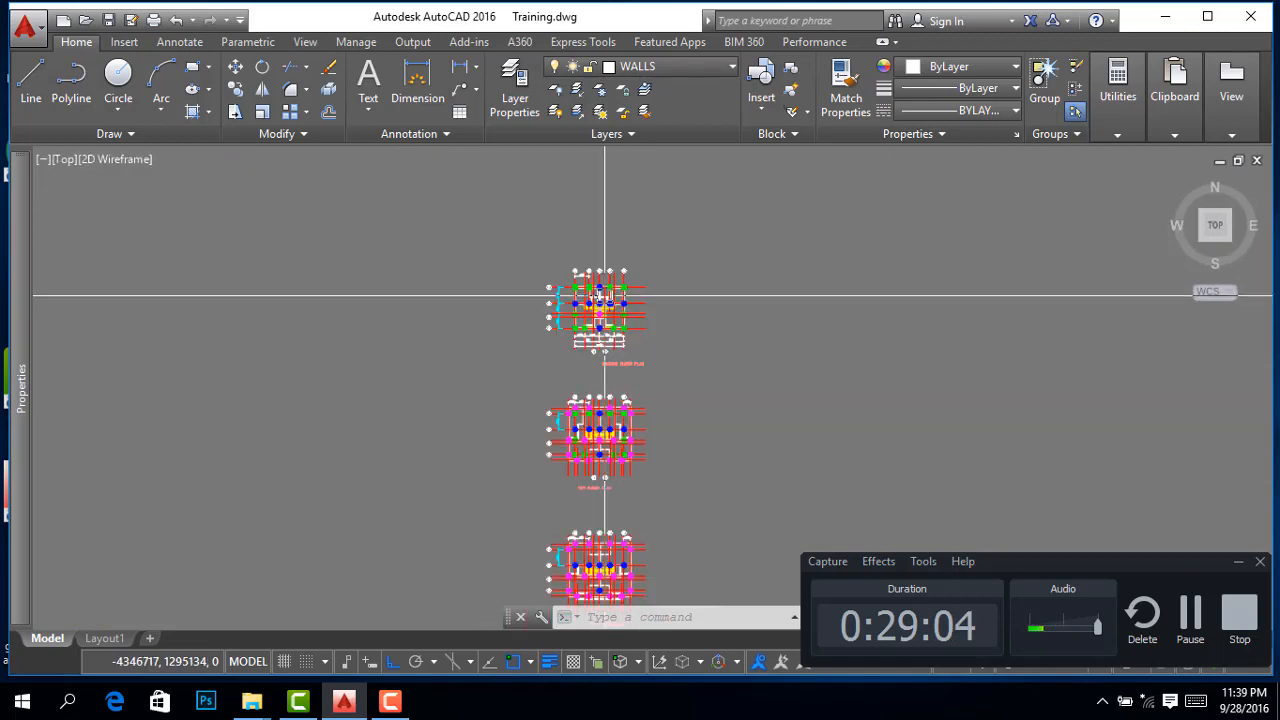
scroll(609, 499, up, 2)
scroll(580, 420, down, 3)
scroll(566, 571, up, 6)
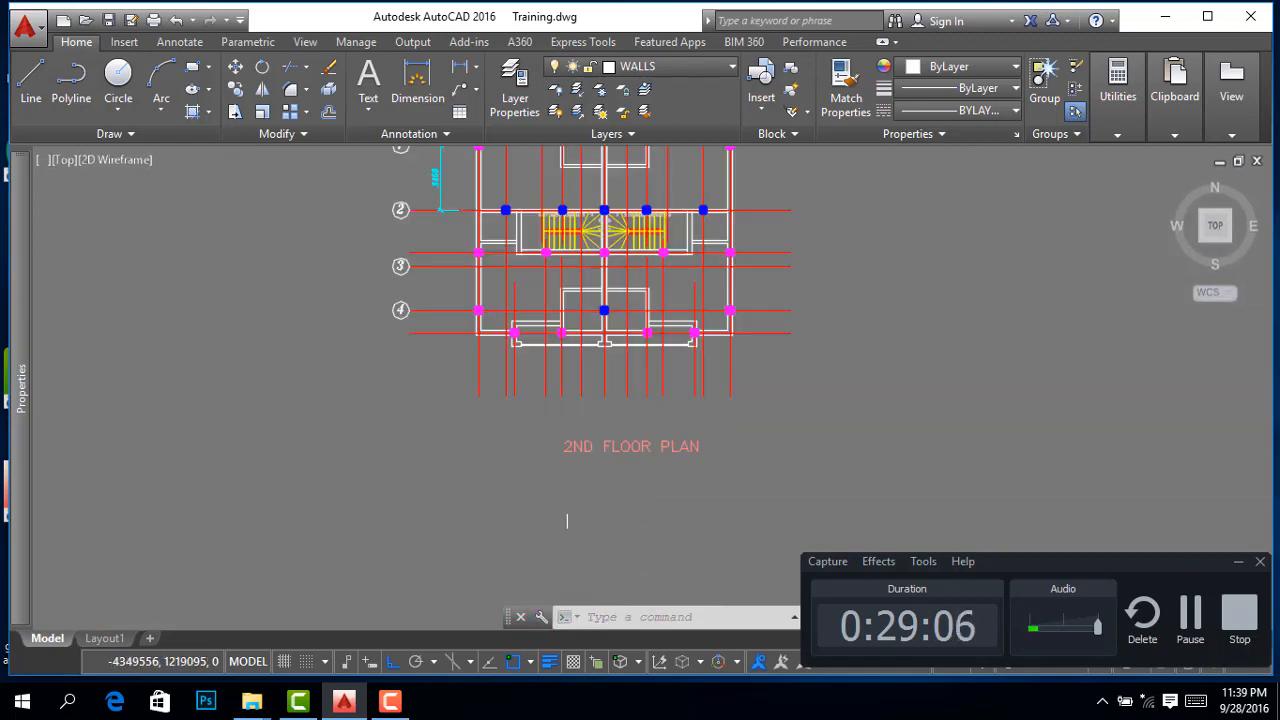
scroll(593, 446, down, 6)
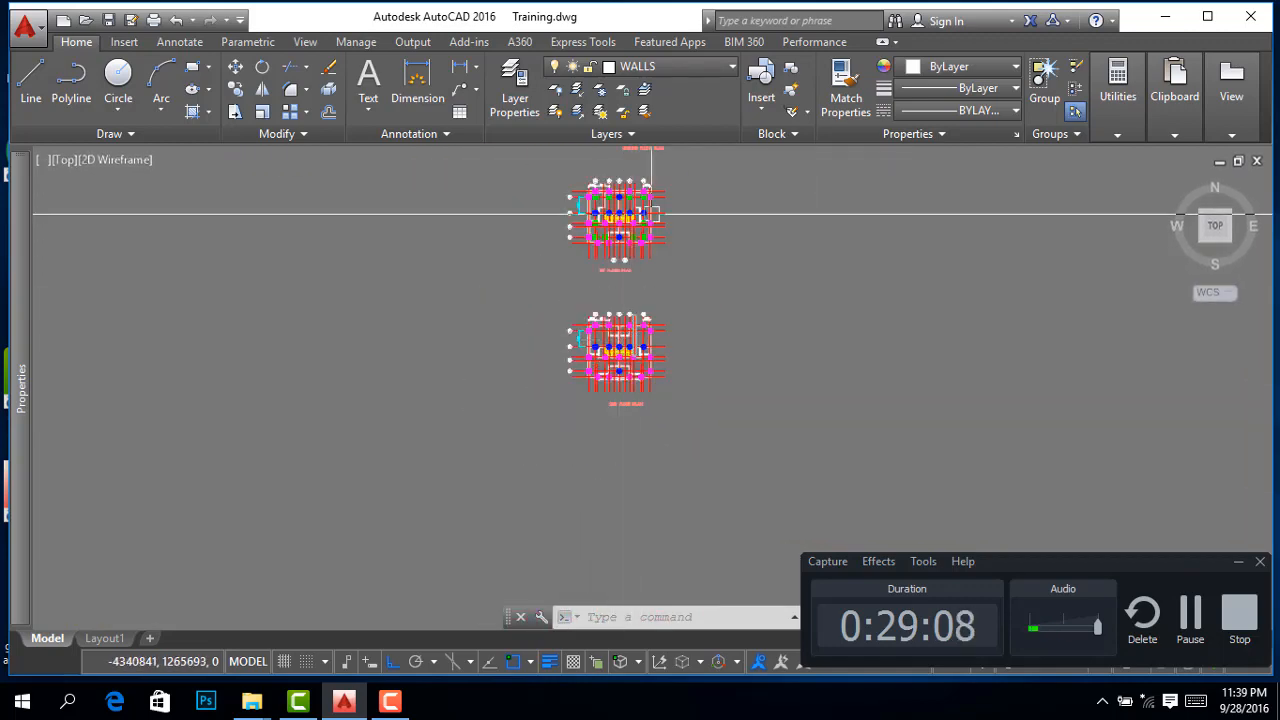
scroll(650, 200, up, 2)
scroll(636, 383, down, 6)
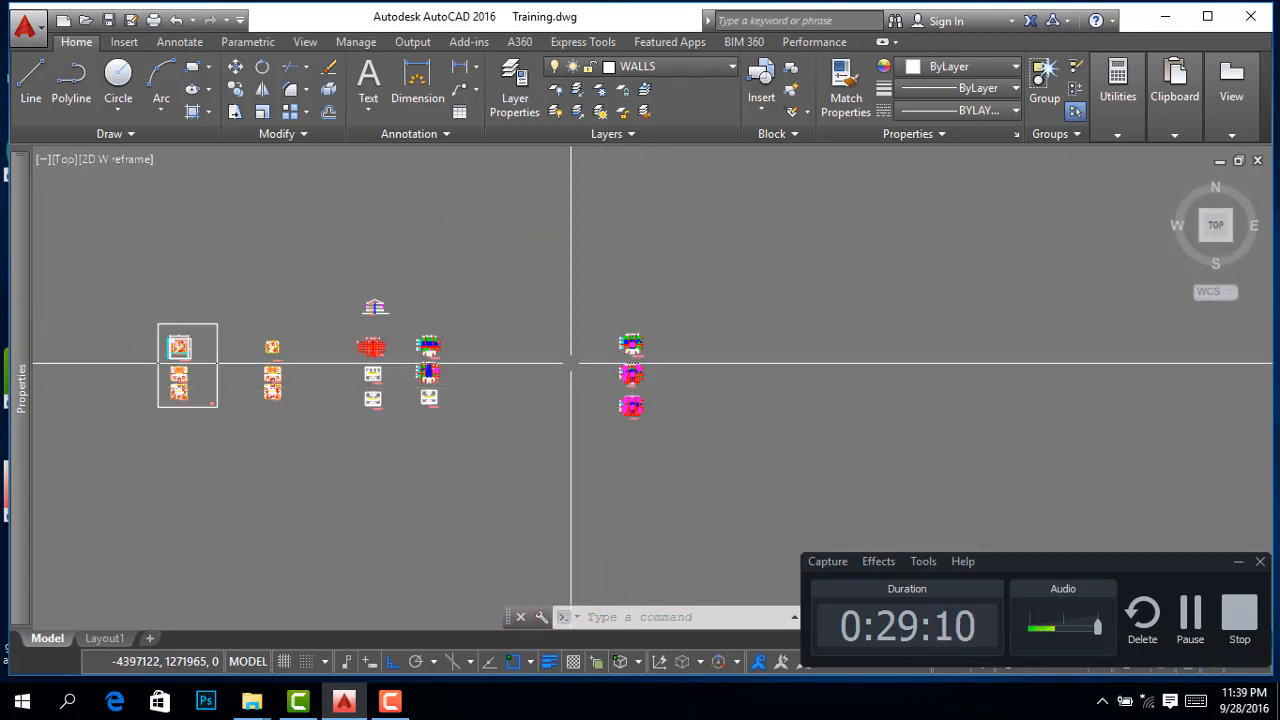
Check the magenta columns between the first floor and roof levels in the building section
scroll(361, 310, up, 3)
scroll(361, 310, up, 8)
scroll(347, 379, down, 2)
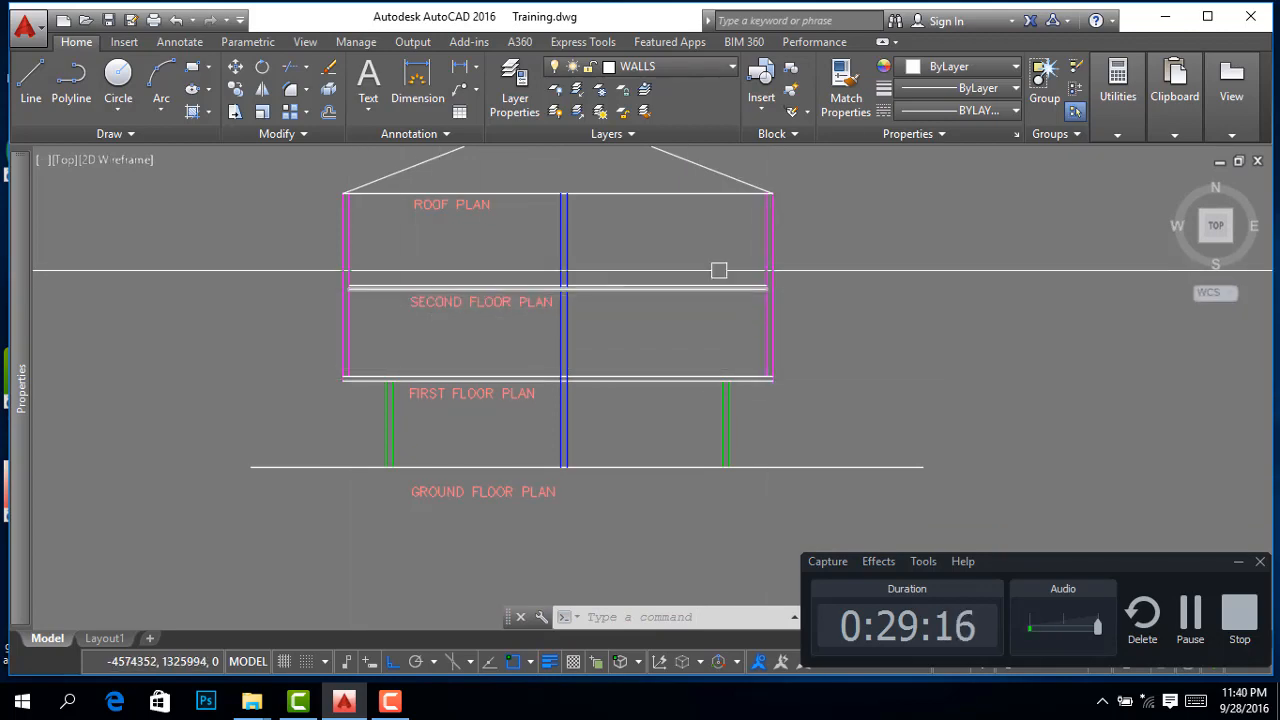
scroll(484, 343, down, 6)
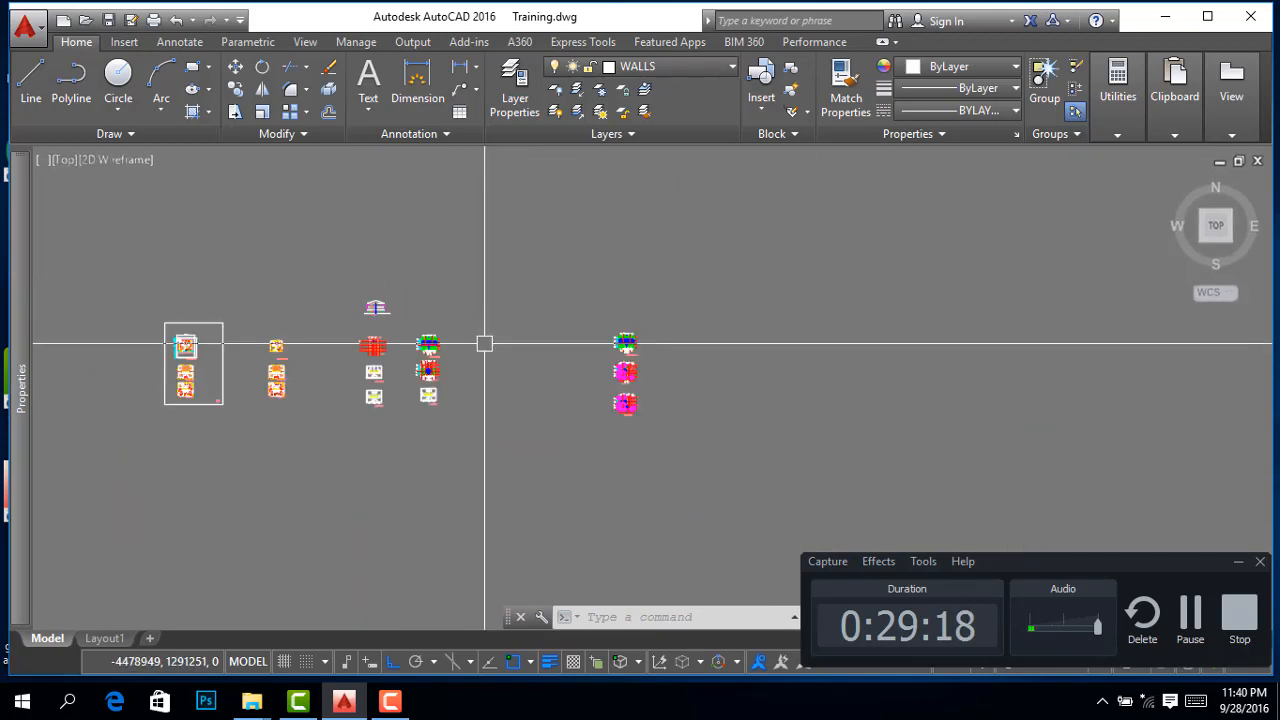
Locate the separate set of floor plans placed far from the original drawings, where double lines connect the columns
scroll(660, 380, up, 5)
scroll(455, 405, down, 5)
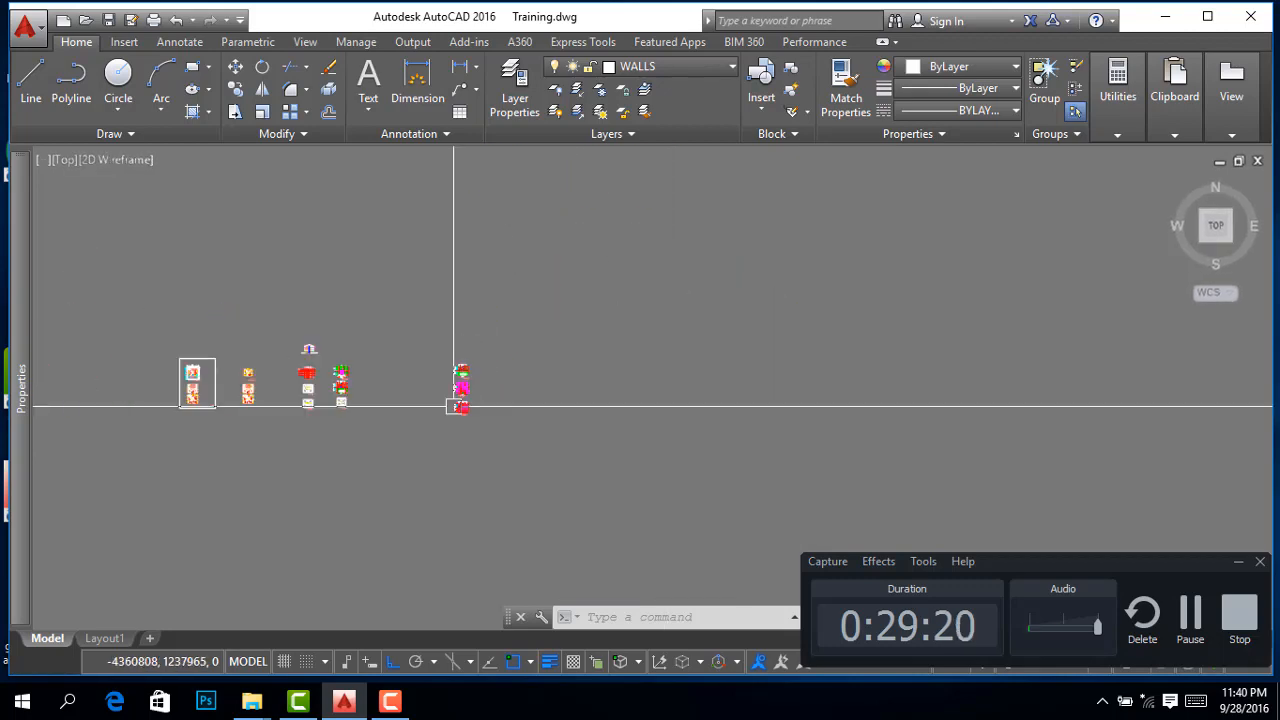
scroll(480, 393, down, 8)
scroll(549, 400, down, 4)
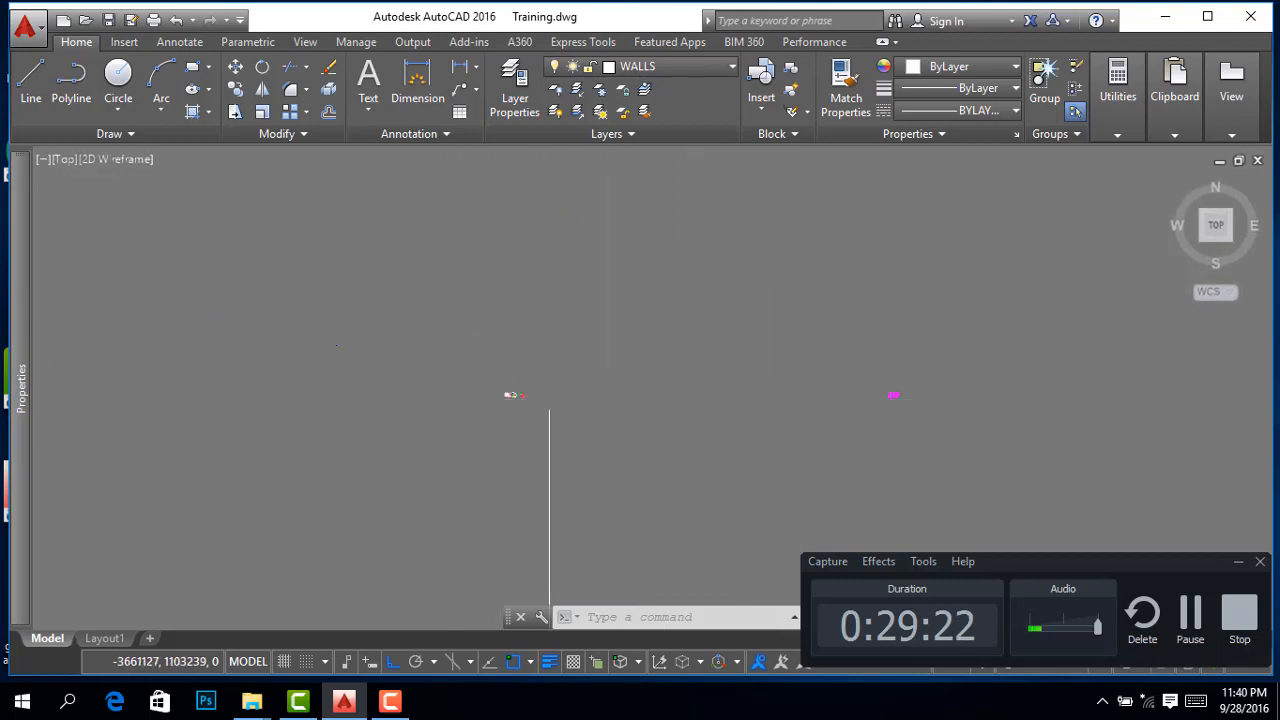
scroll(794, 392, up, 7)
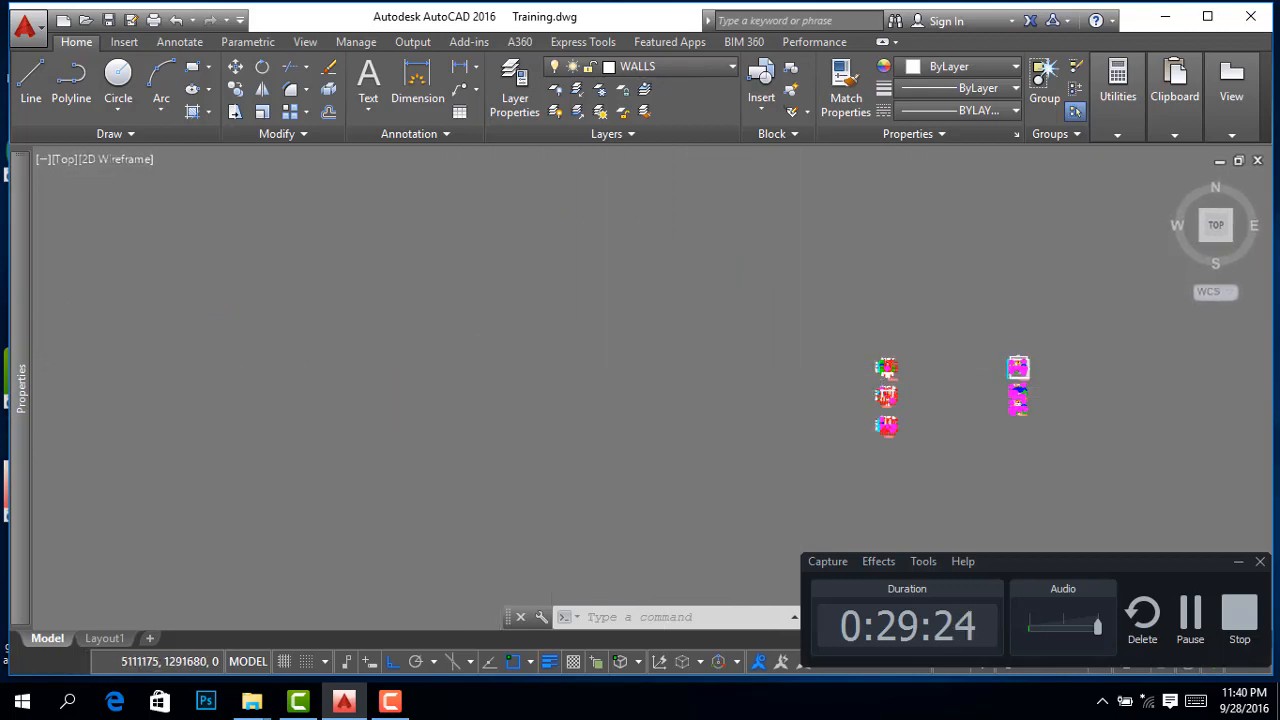
scroll(654, 285, up, 4)
scroll(677, 340, down, 5)
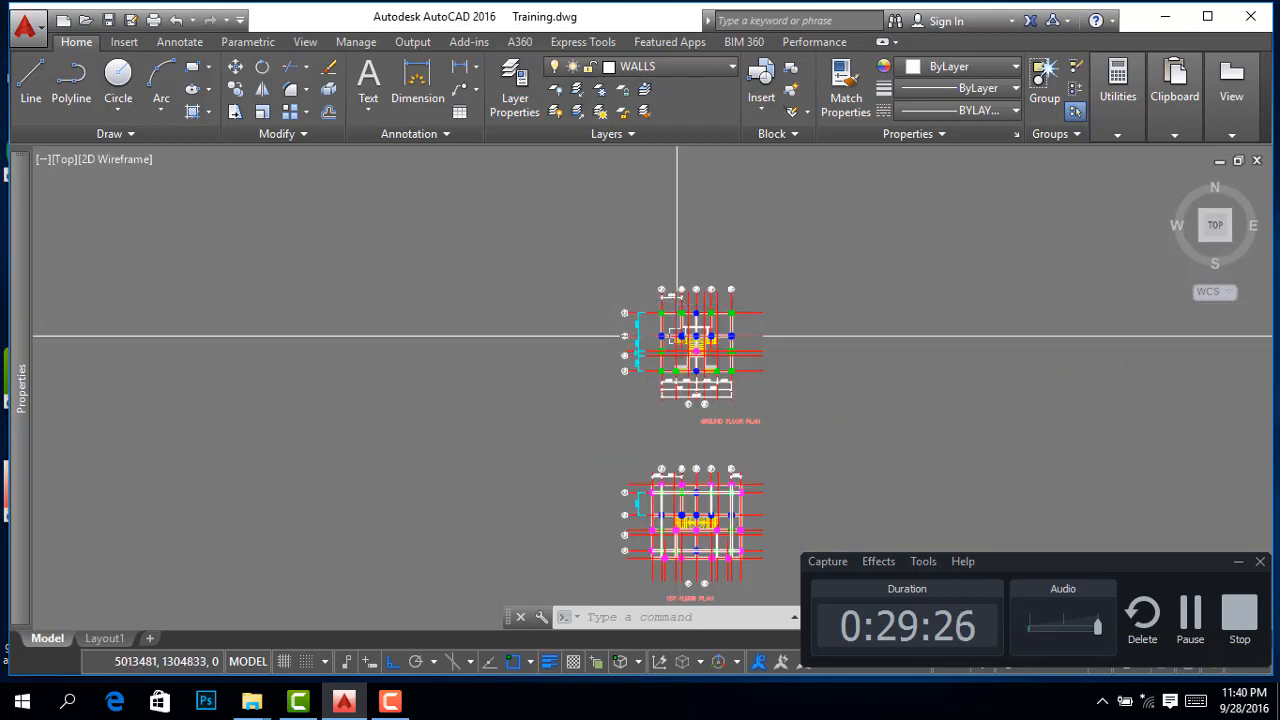
Examine the ground floor plan in the separate set, including its columns, staircase and grid lines 1 to 4
scroll(677, 340, up, 4)
scroll(752, 432, up, 4)
scroll(729, 394, down, 6)
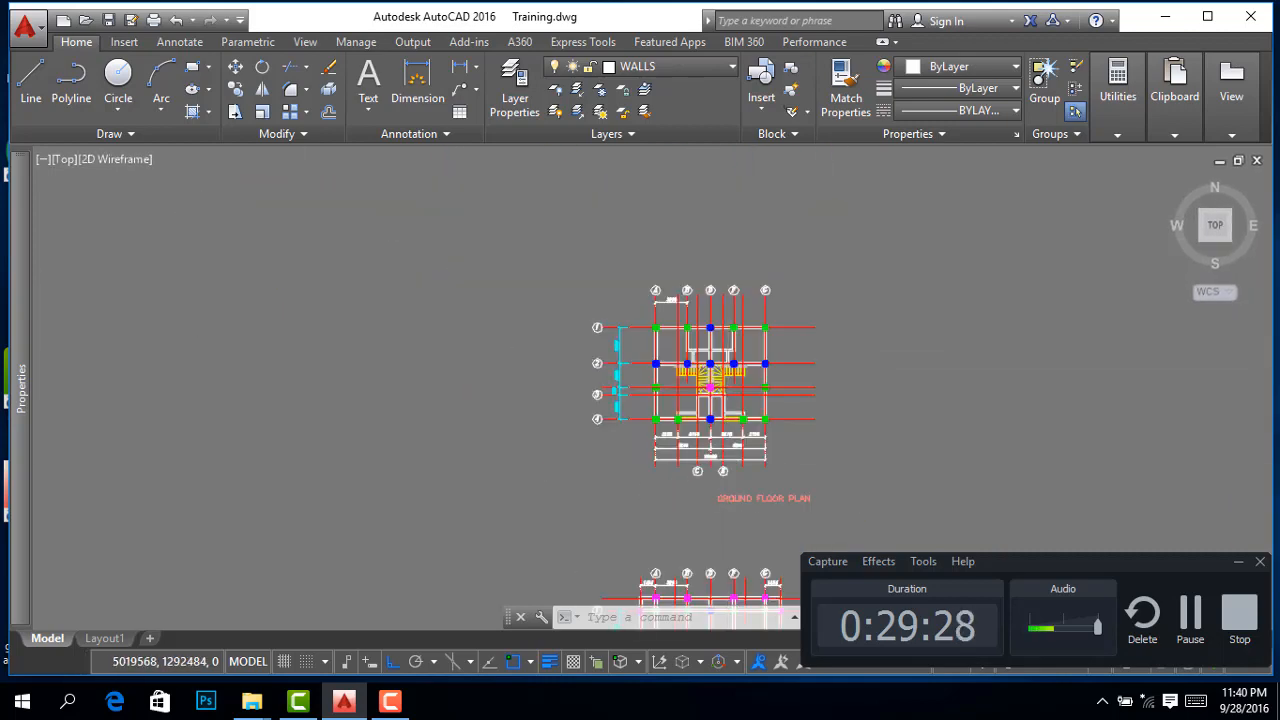
scroll(740, 328, up, 3)
scroll(557, 299, down, 4)
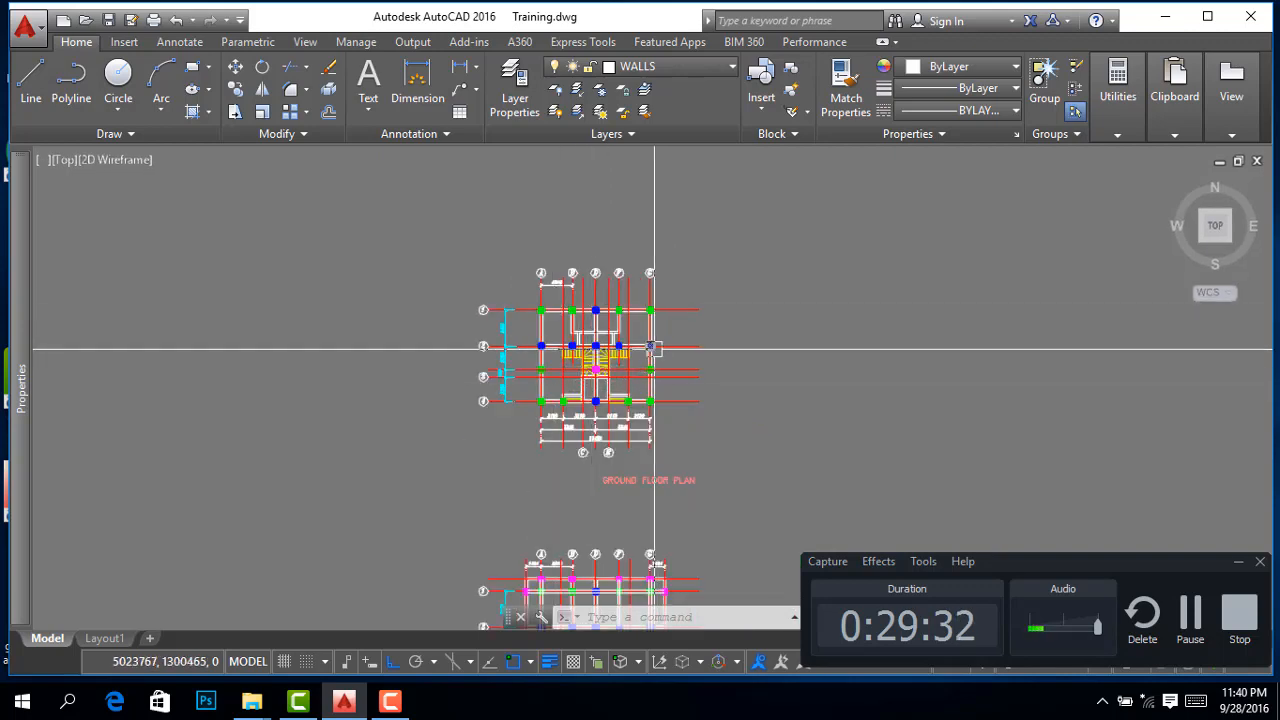
scroll(626, 368, up, 2)
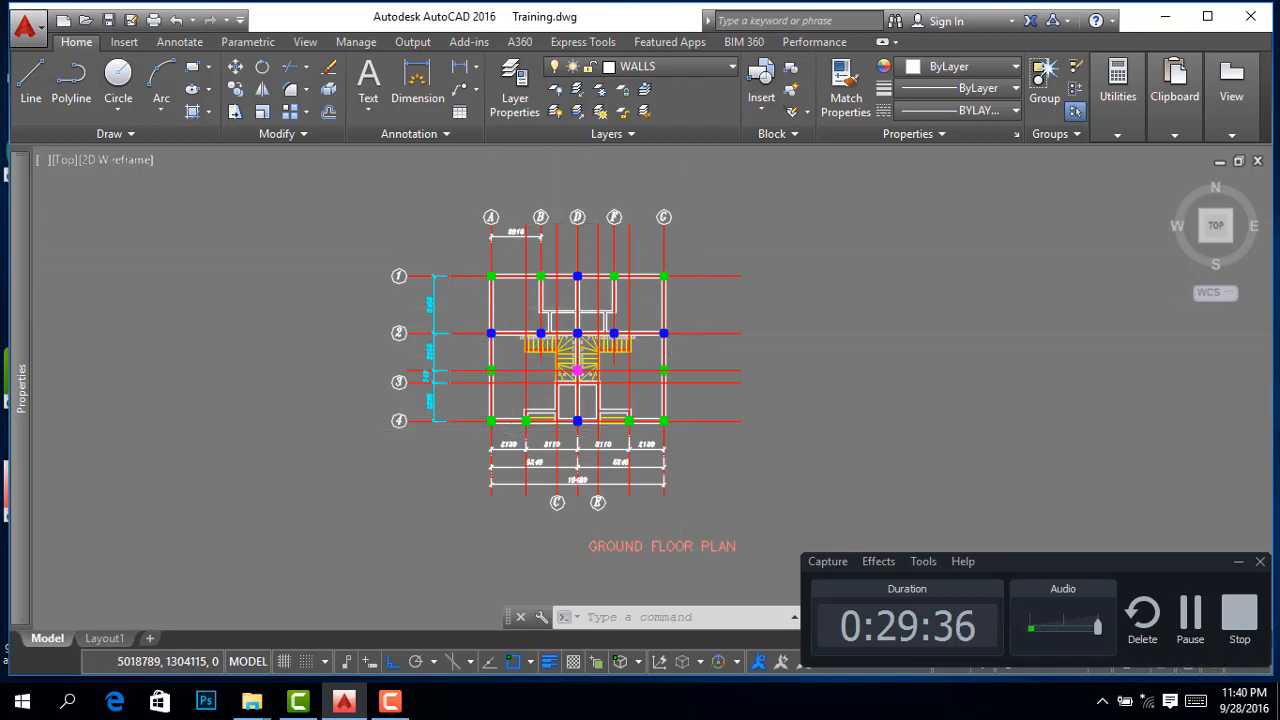
Examine how the double lines connect the magenta, green and blue columns along the grid of the 1st floor plan
scroll(519, 322, down, 4)
scroll(551, 251, up, 6)
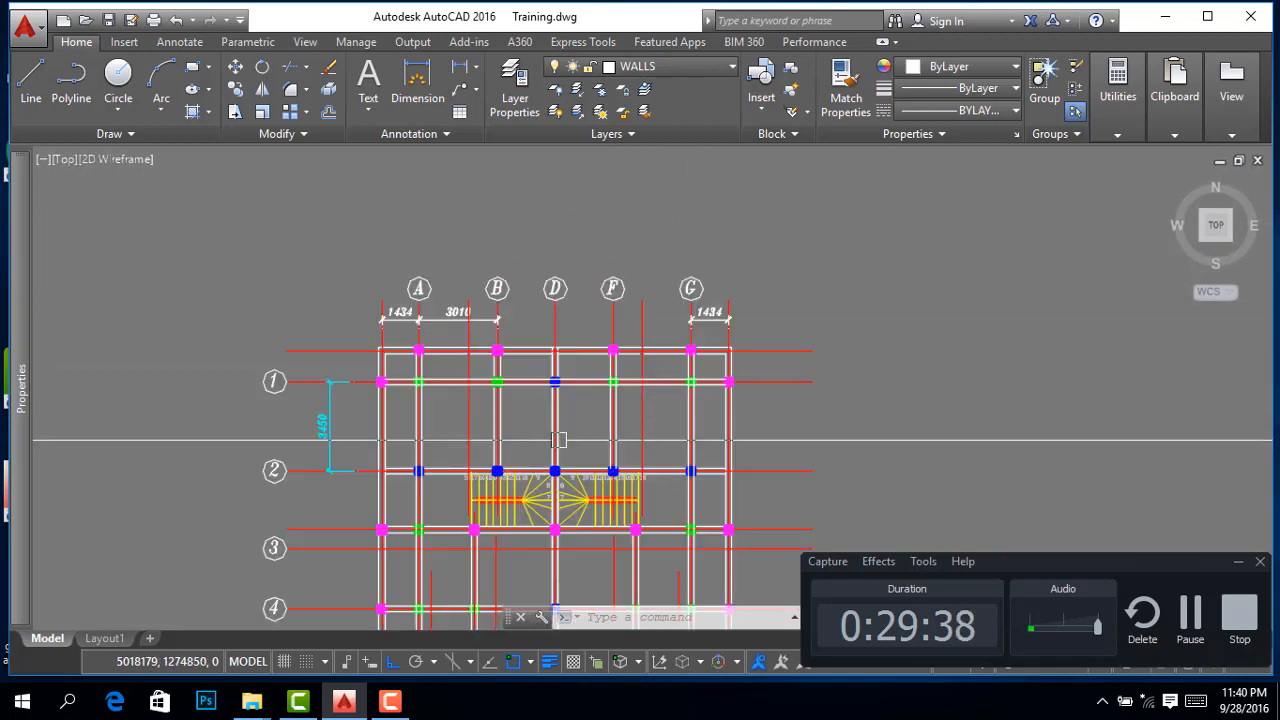
scroll(560, 390, down, 3)
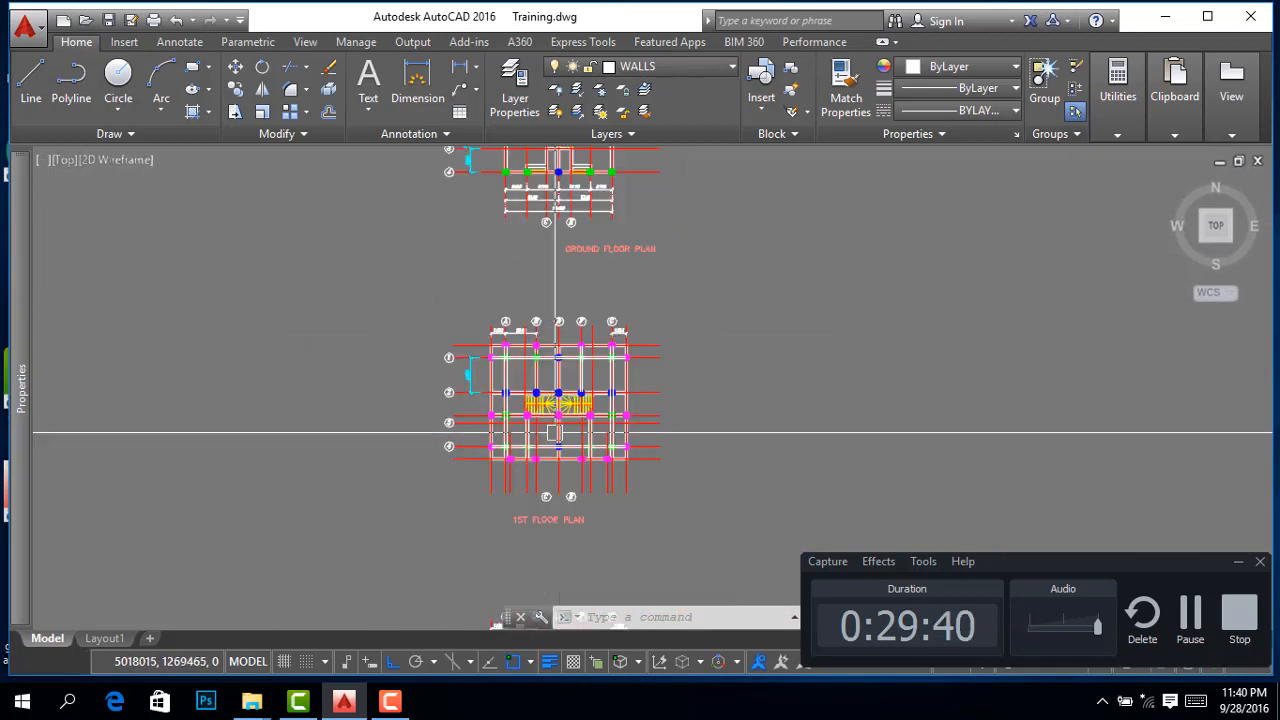
scroll(612, 342, up, 2)
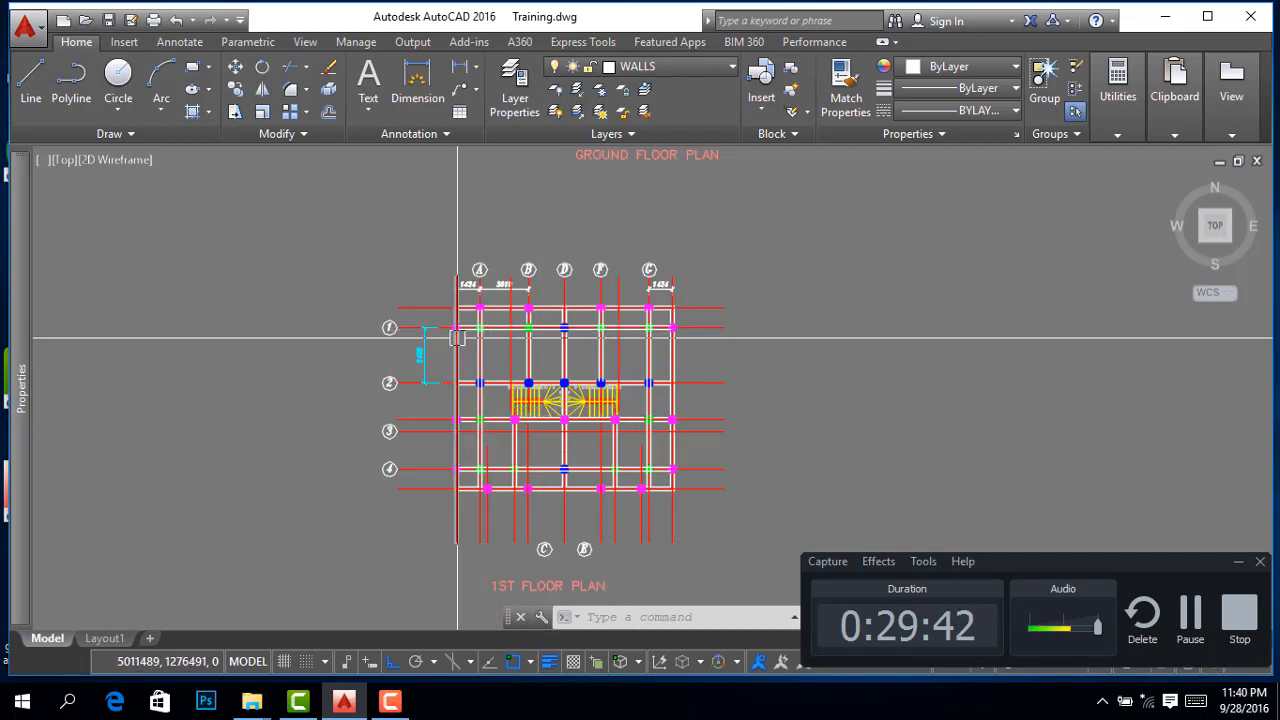
scroll(457, 338, up, 2)
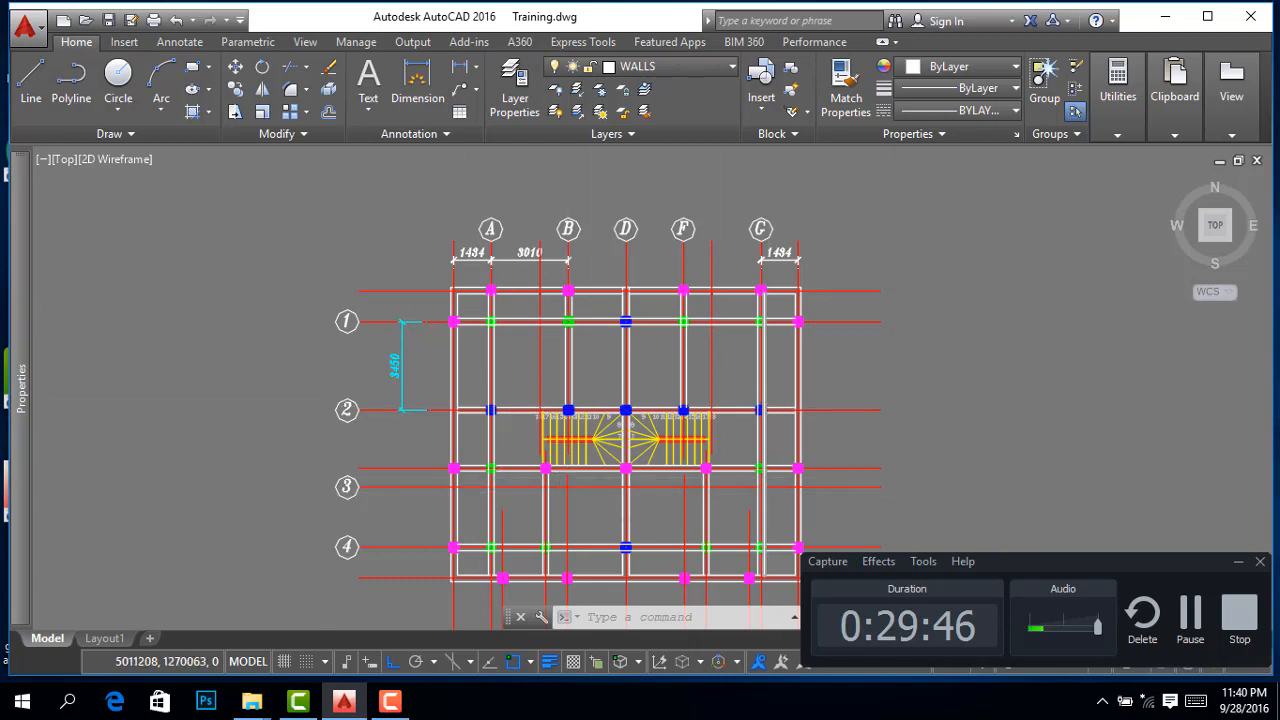
scroll(594, 345, down, 2)
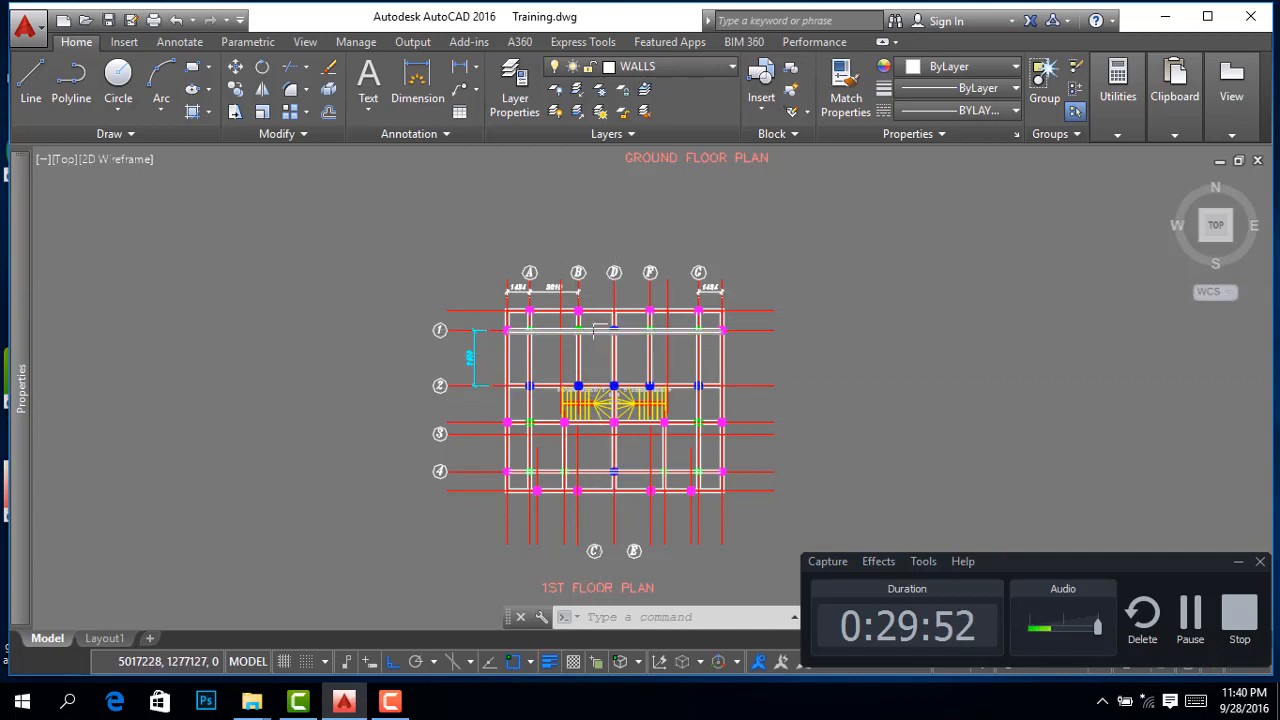
scroll(624, 318, up, 4)
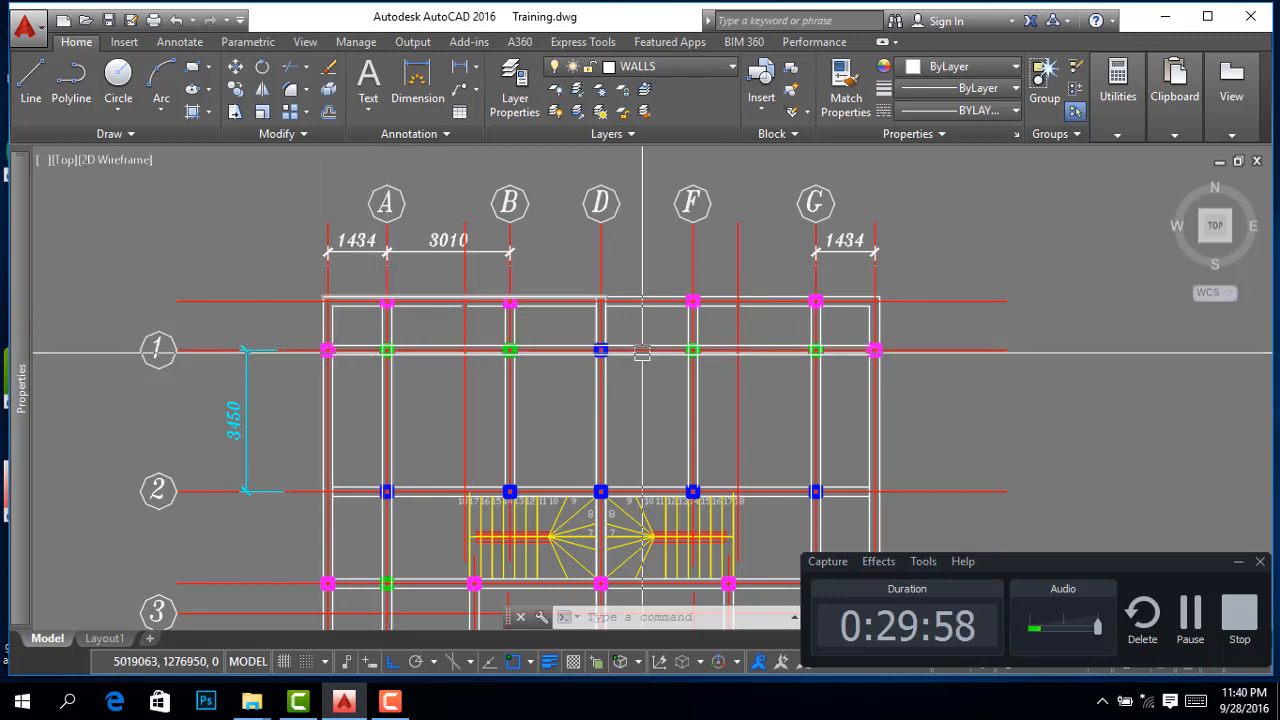
scroll(825, 312, down, 2)
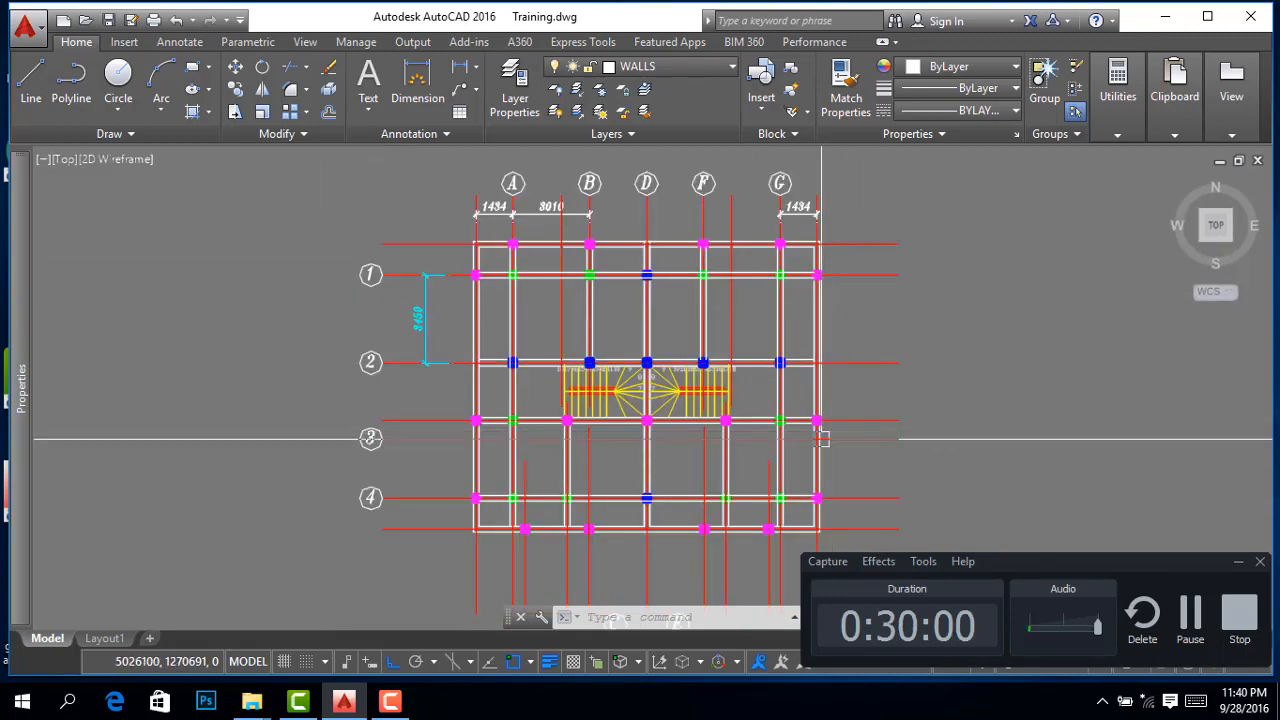
scroll(560, 330, down, 2)
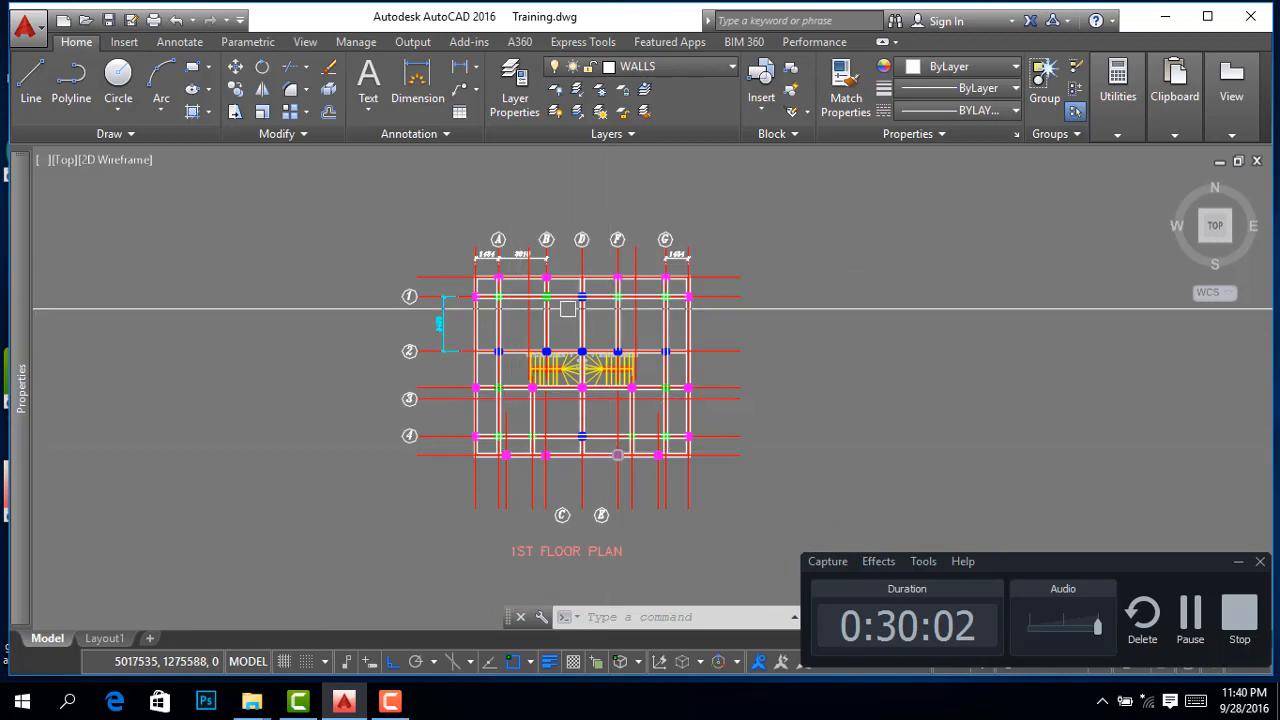
scroll(531, 292, up, 2)
scroll(531, 294, down, 4)
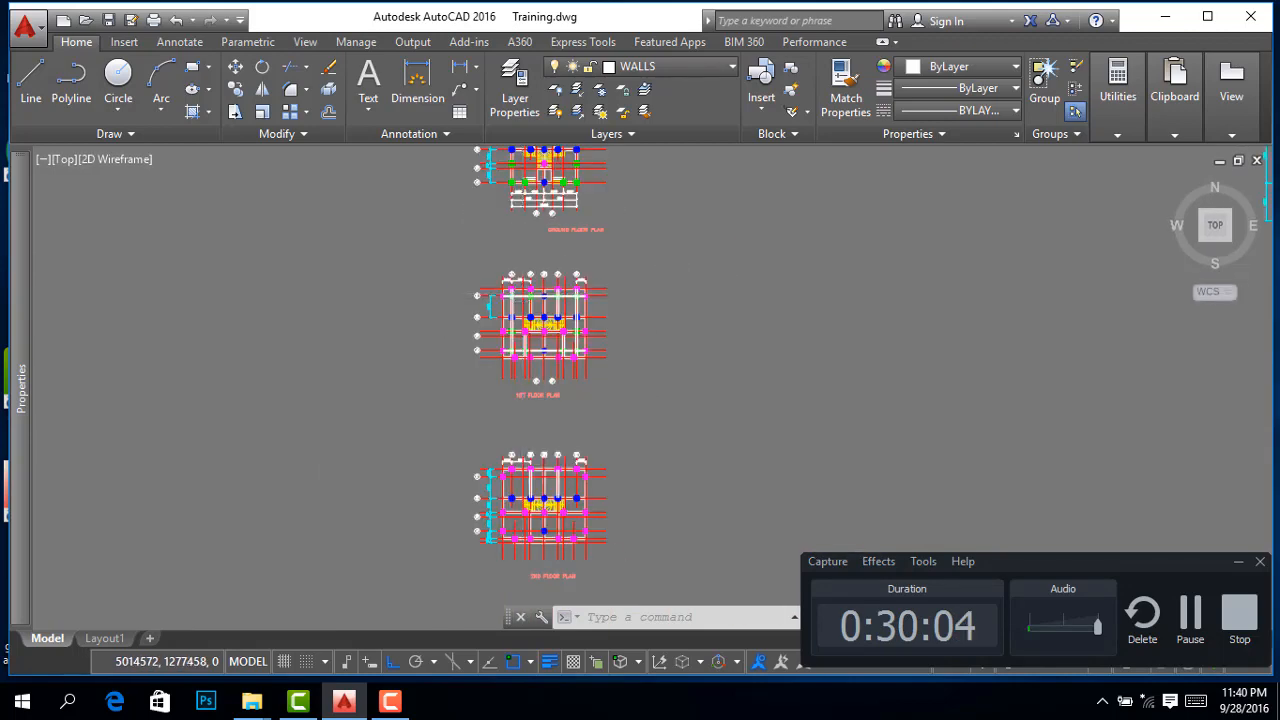
Examine how the double lines connect the magenta and blue columns around the staircase of the 2nd floor plan
scroll(538, 540, up, 2)
scroll(530, 300, down, 2)
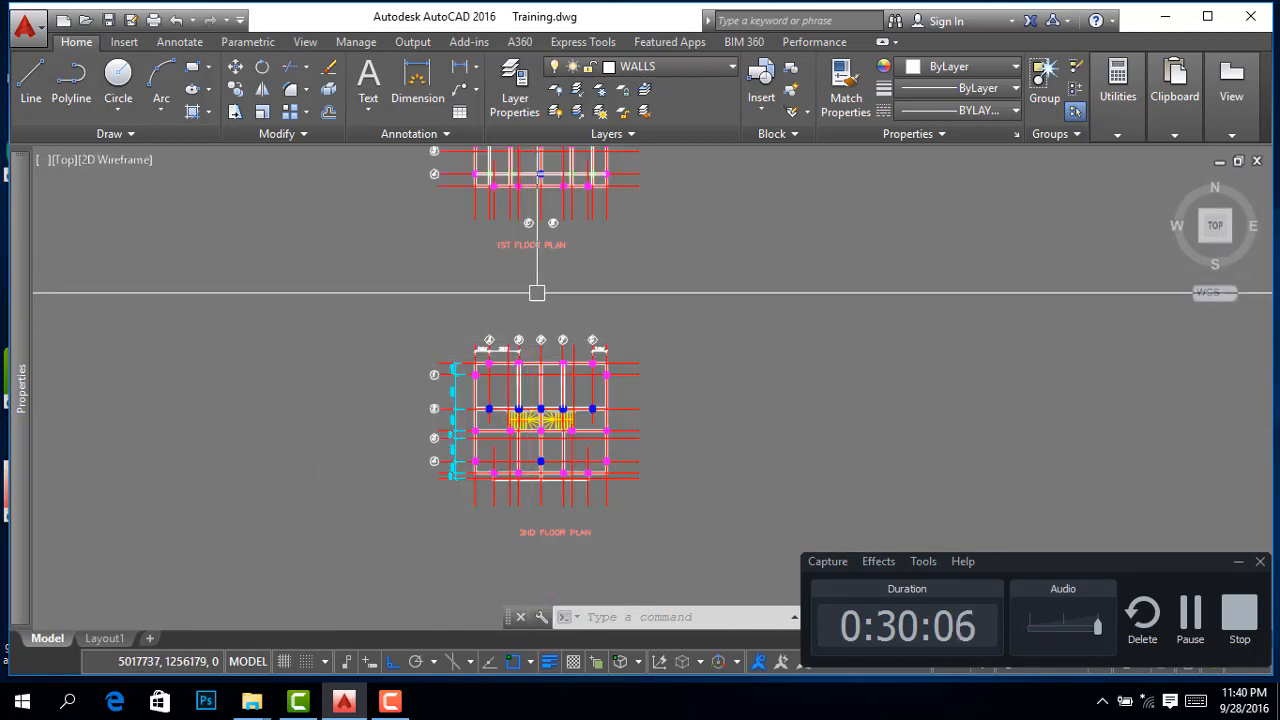
scroll(522, 444, up, 1)
scroll(522, 444, up, 2)
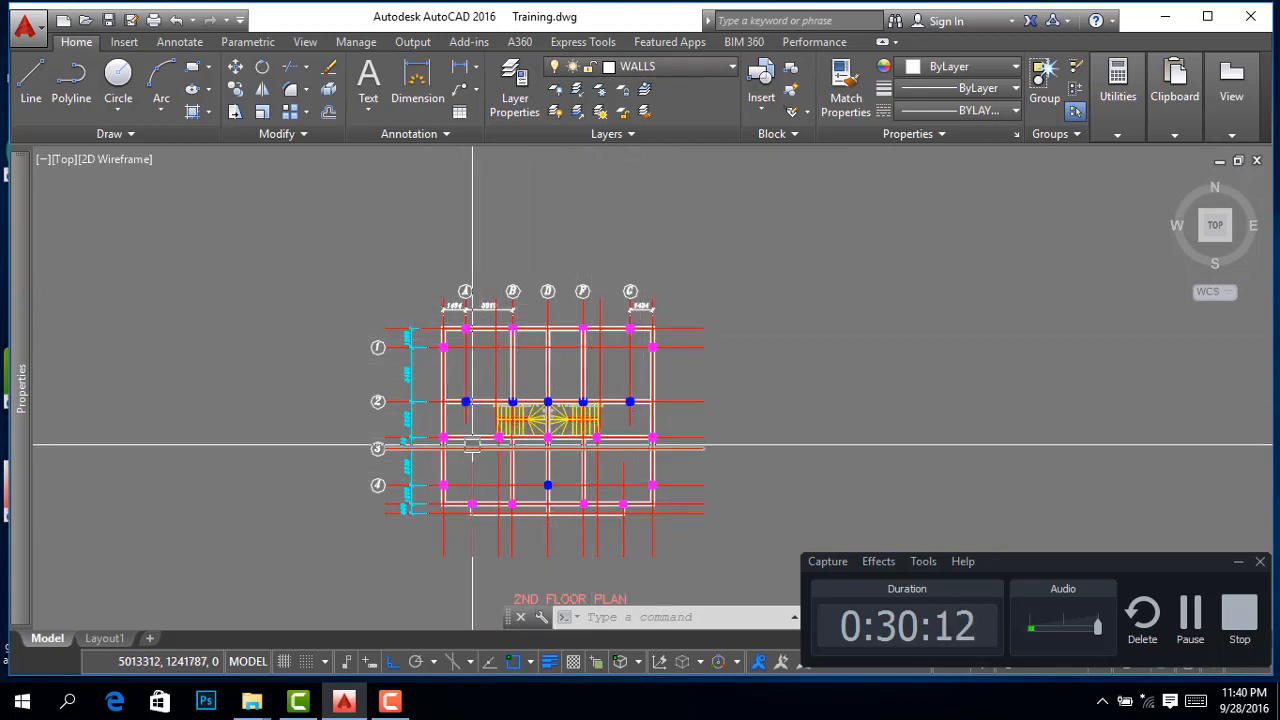
scroll(463, 351, up, 5)
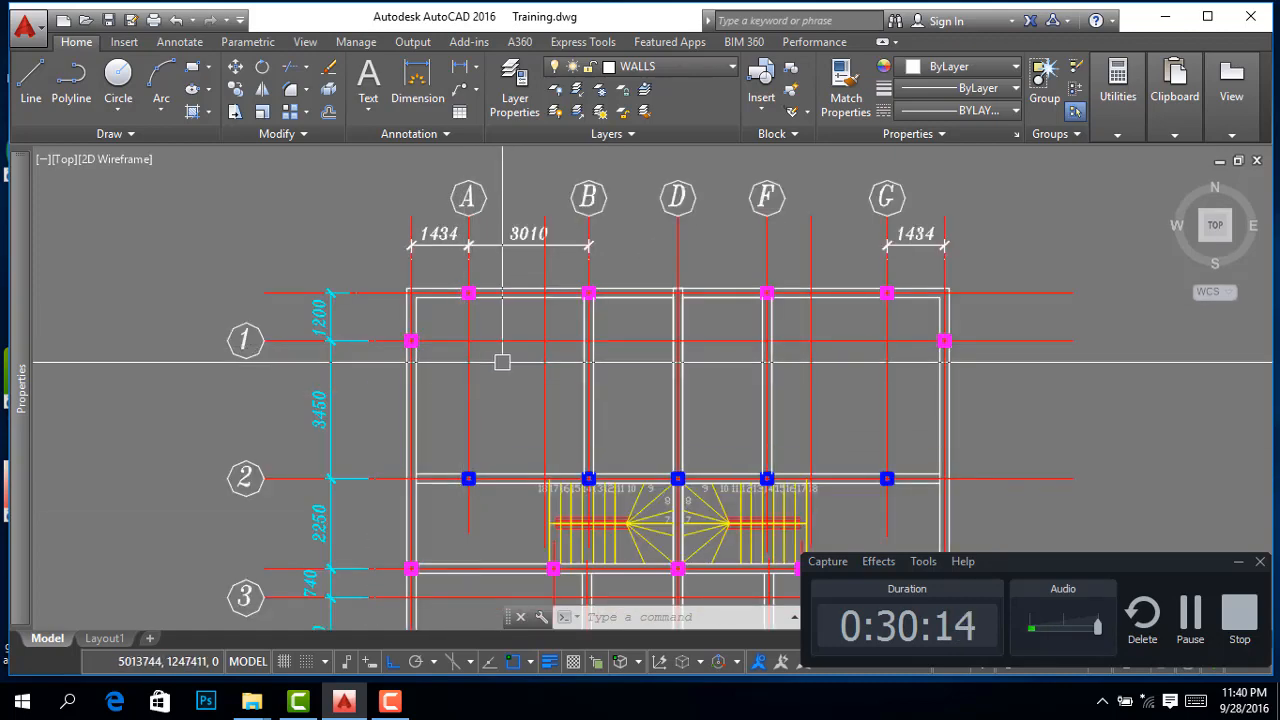
scroll(720, 360, down, 4)
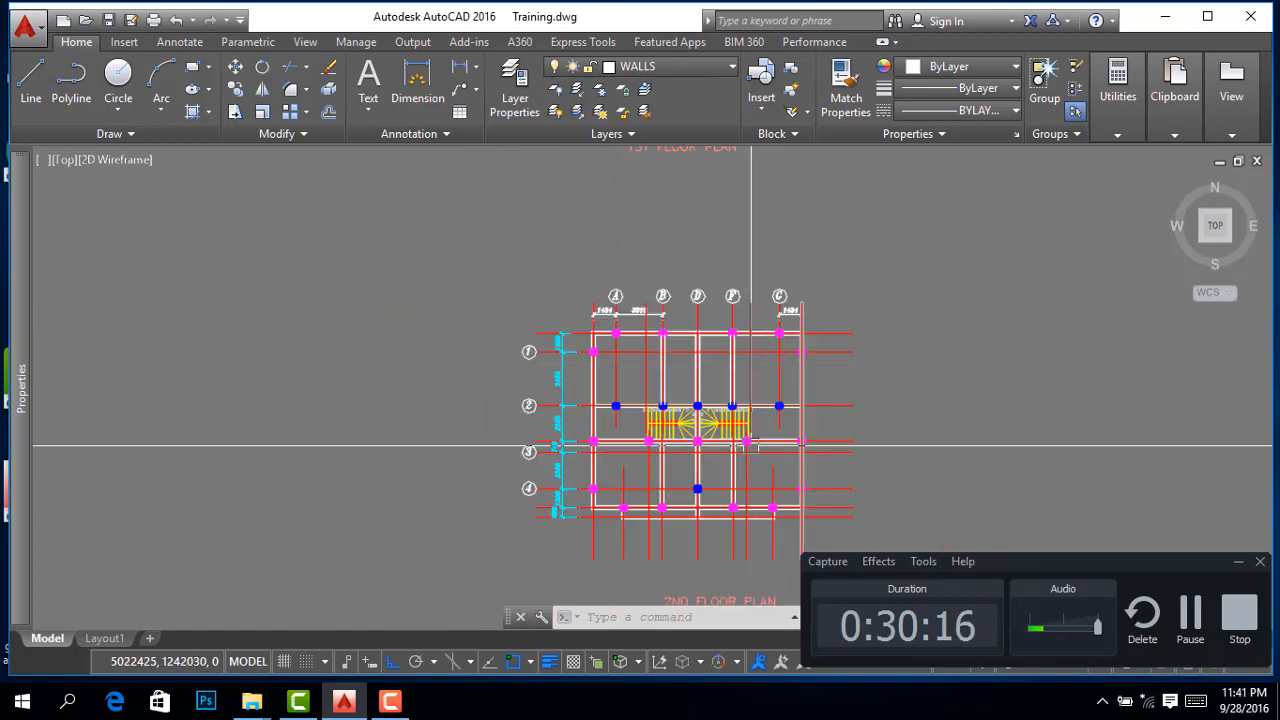
scroll(570, 448, down, 2)
scroll(719, 493, up, 2)
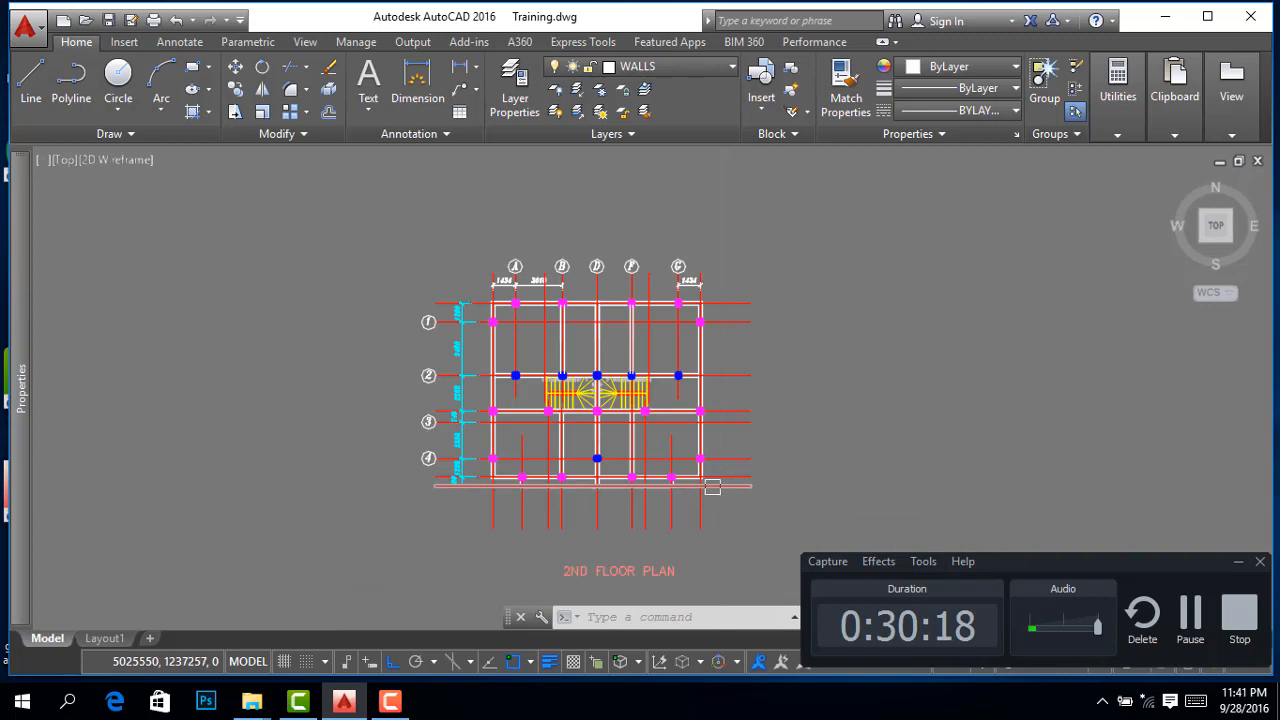
scroll(712, 475, down, 2)
scroll(630, 445, up, 2)
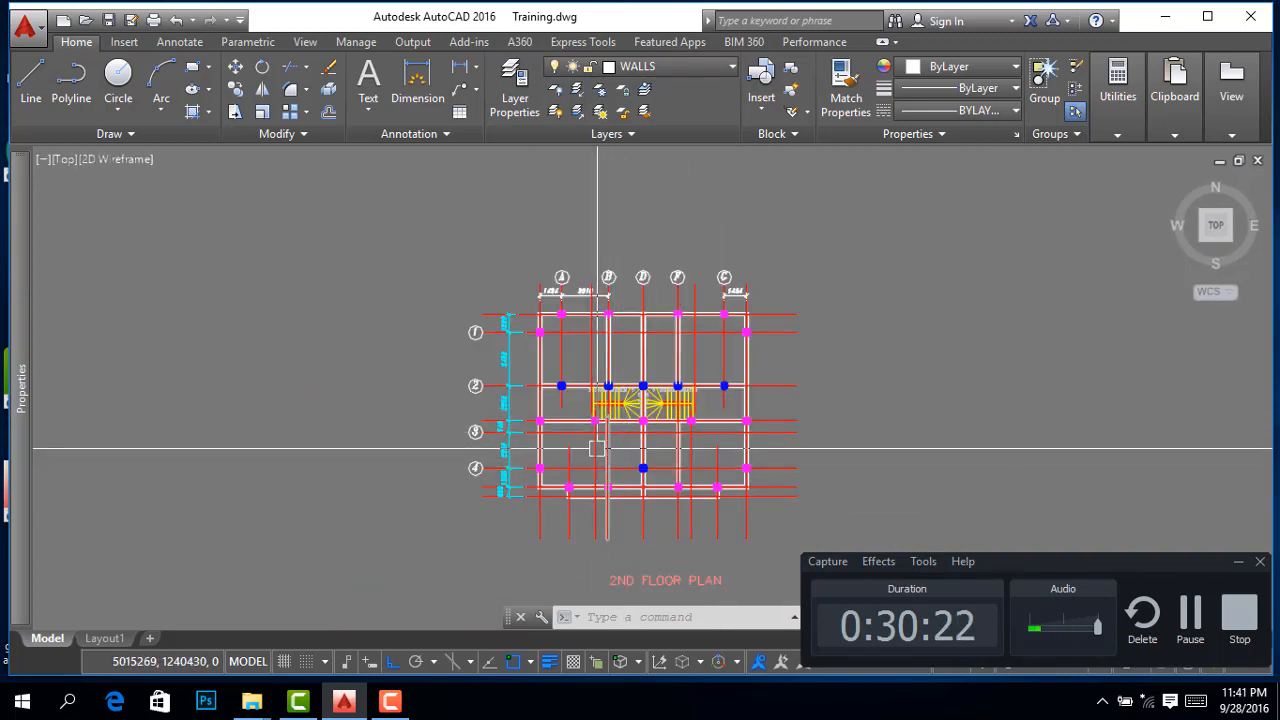
Compare the 2nd floor layout with the 1st floor and ground floor plans of the same set
scroll(592, 449, down, 2)
scroll(693, 424, down, 2)
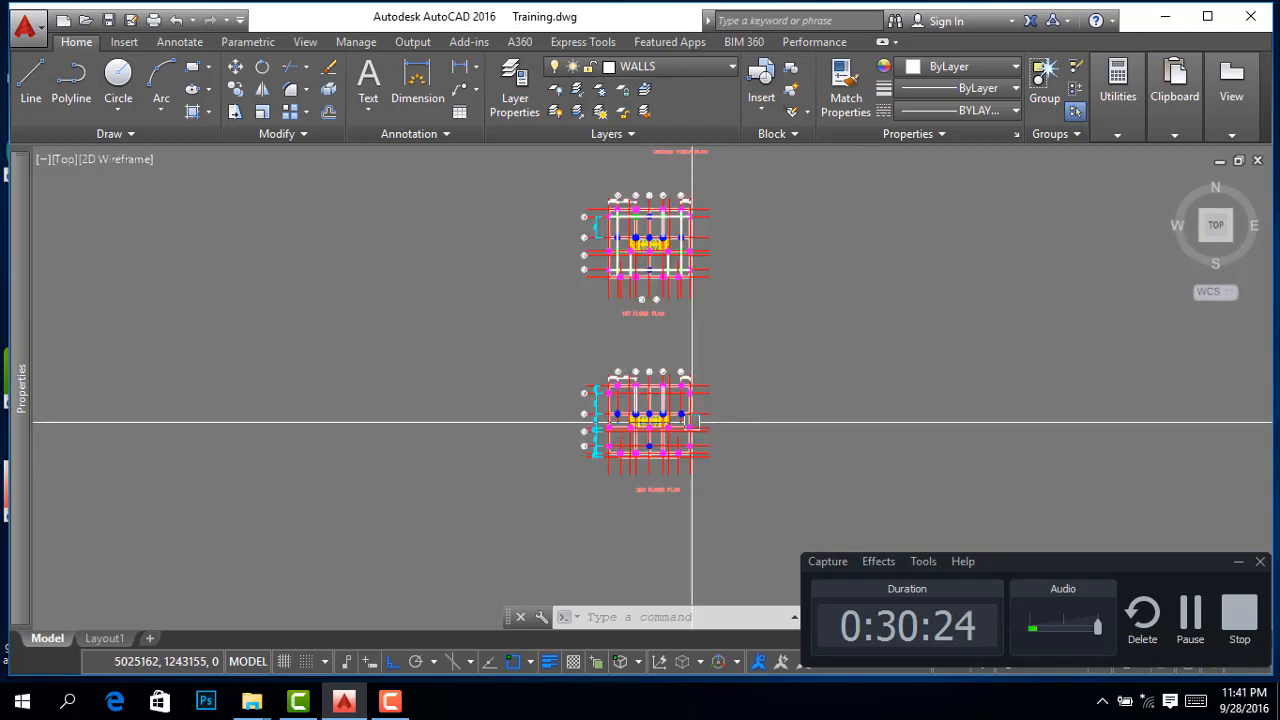
scroll(583, 430, down, 2)
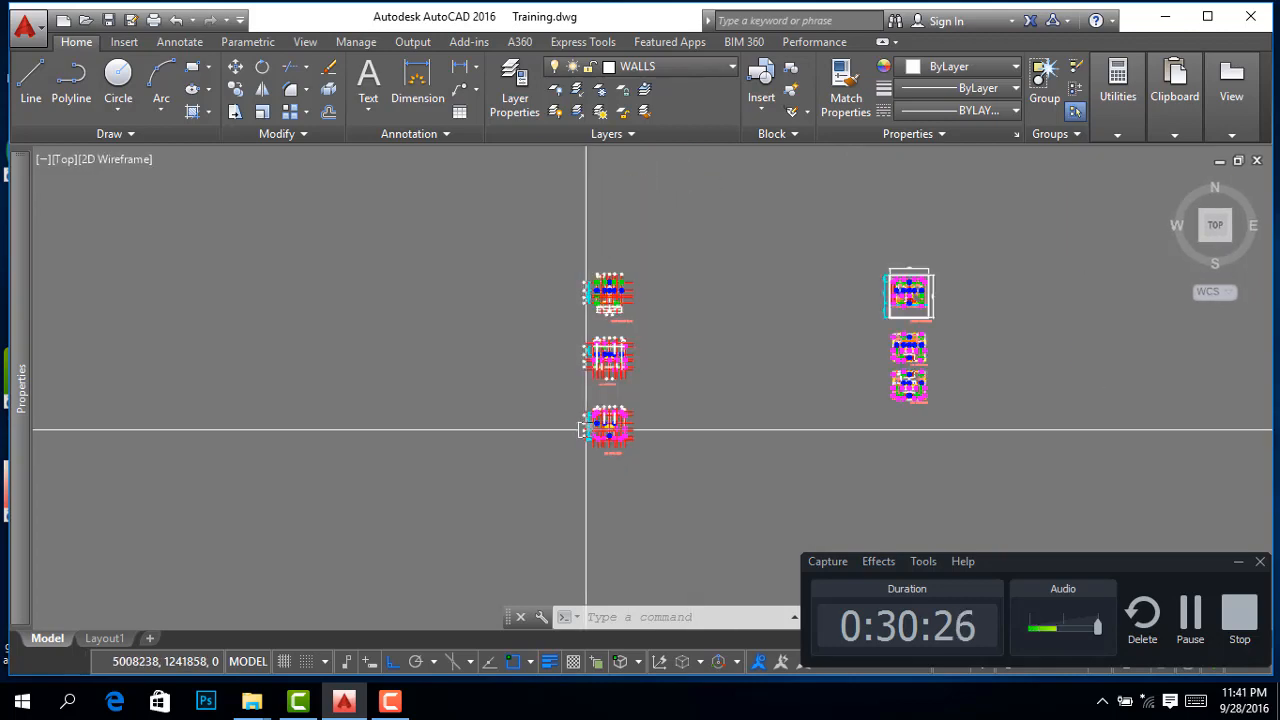
scroll(623, 423, up, 5)
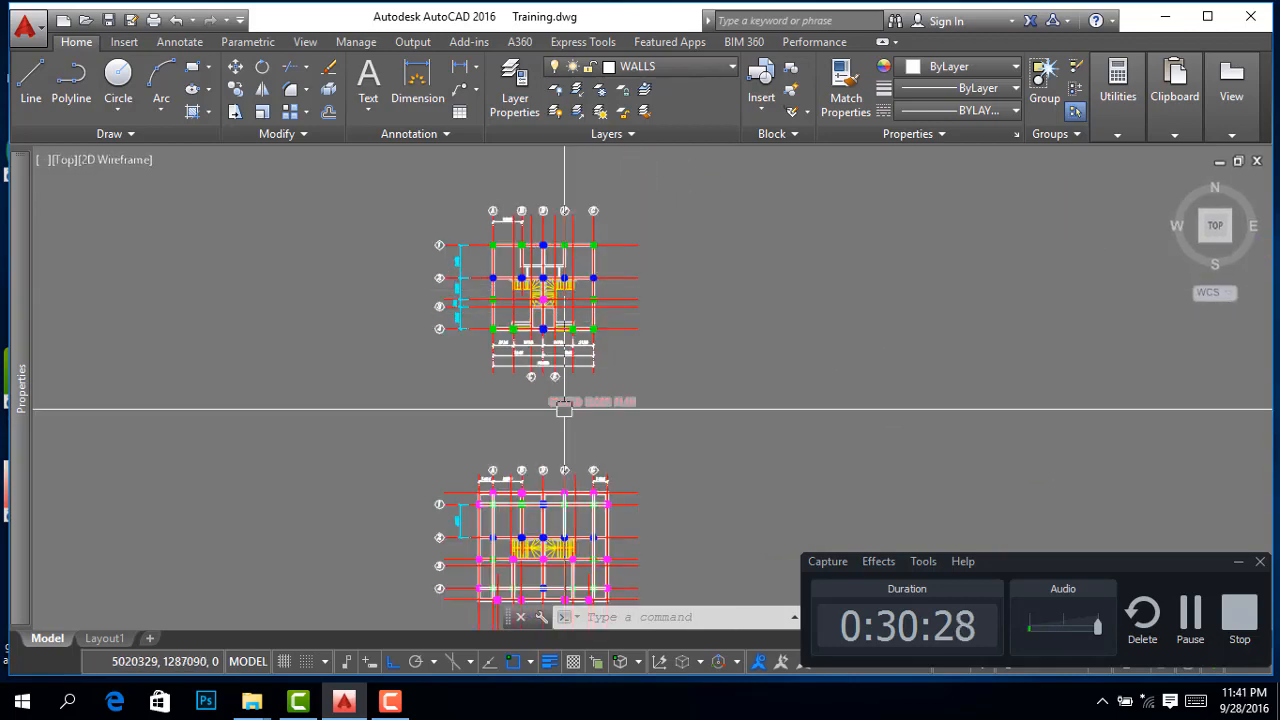
Compare the double lines and columns of the 1st floor structural plan with the ground and 2nd floor plans in the same set
middle_drag(543, 530, 554, 472)
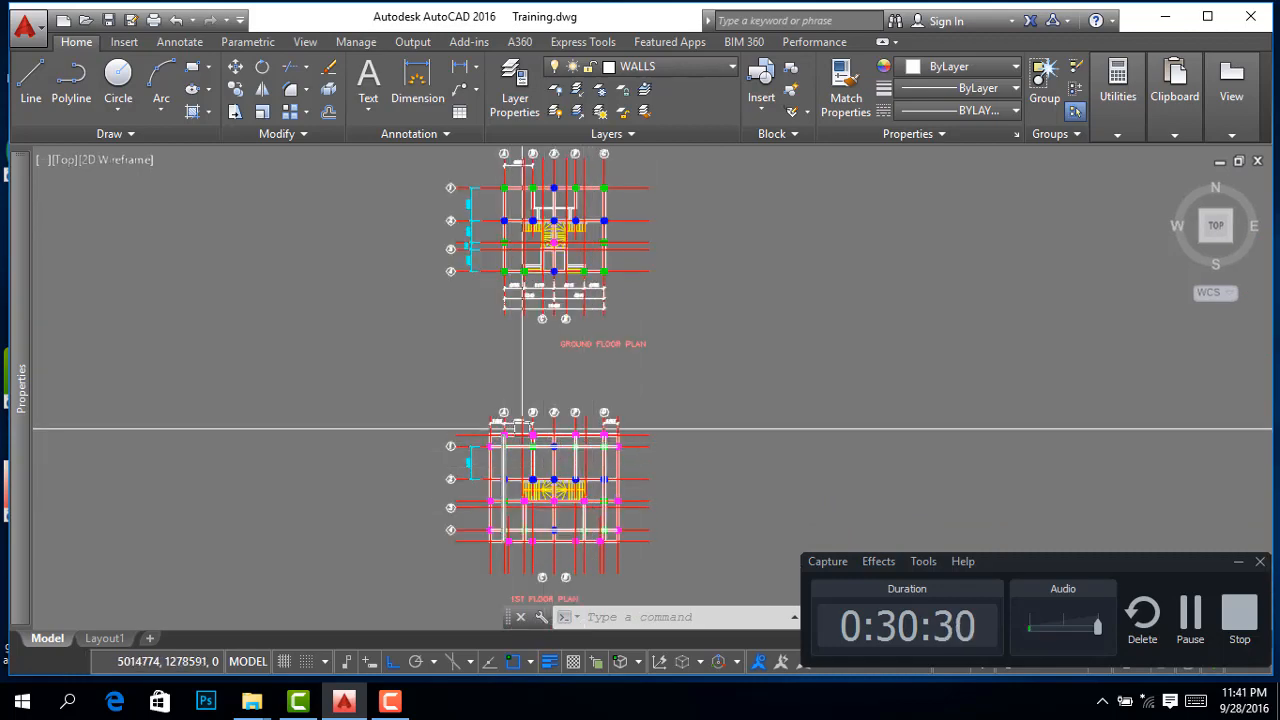
scroll(490, 430, up, 4)
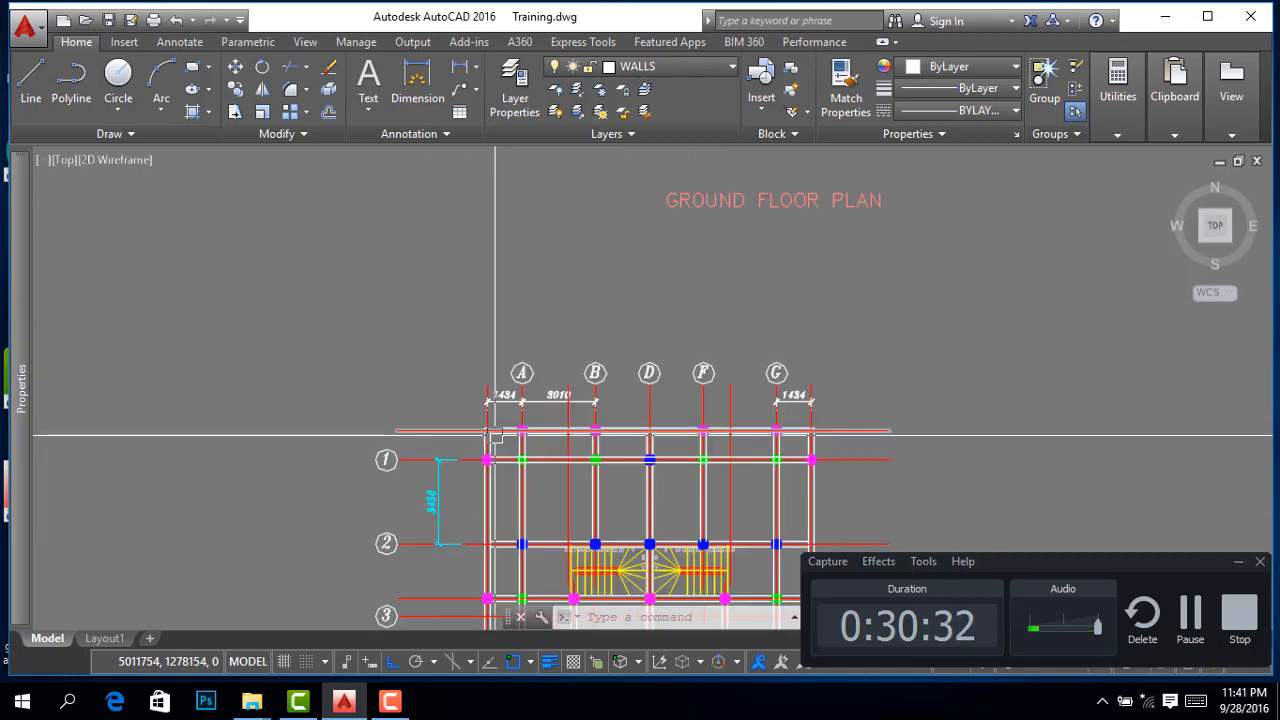
scroll(576, 465, down, 5)
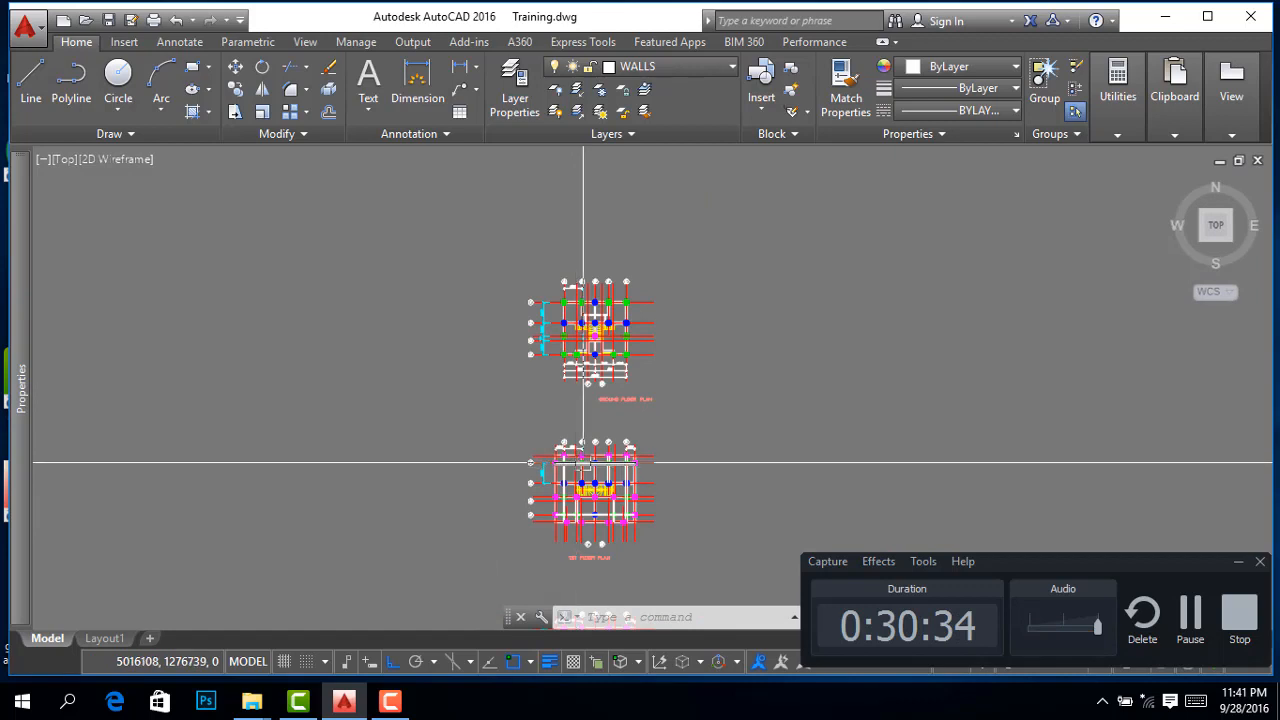
scroll(620, 460, up, 4)
scroll(660, 440, down, 4)
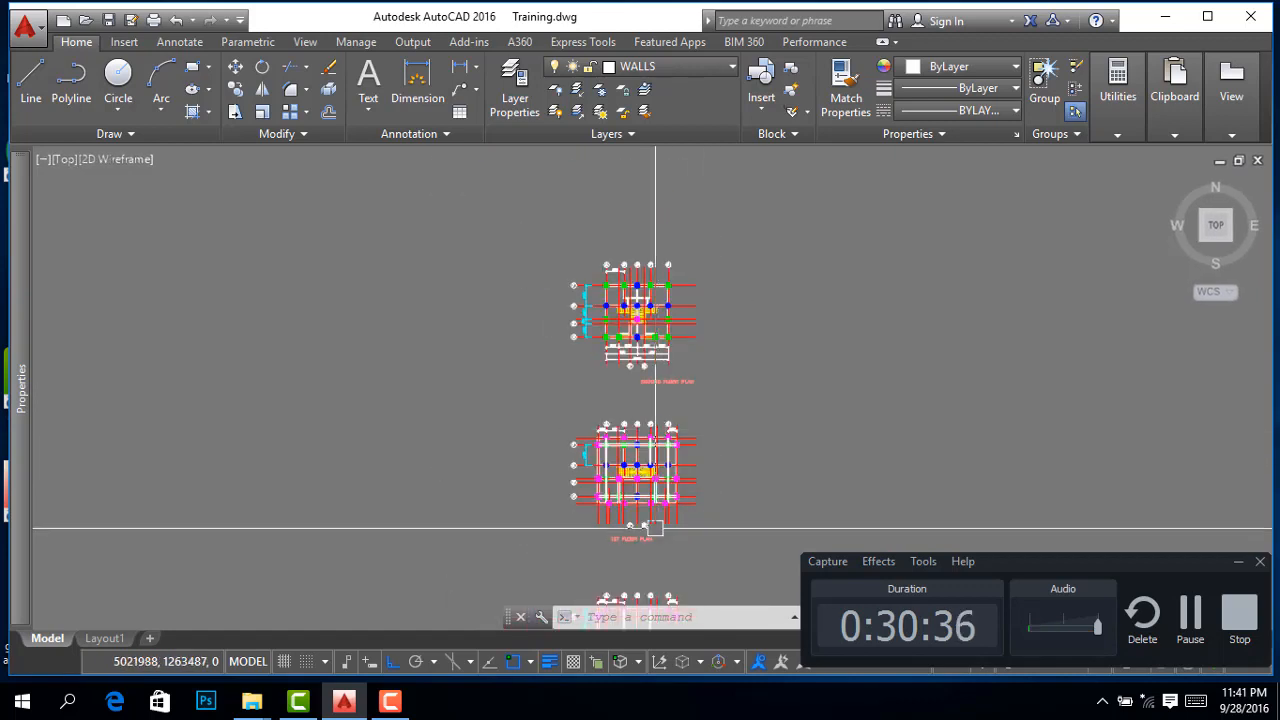
mouse_move(655, 528)
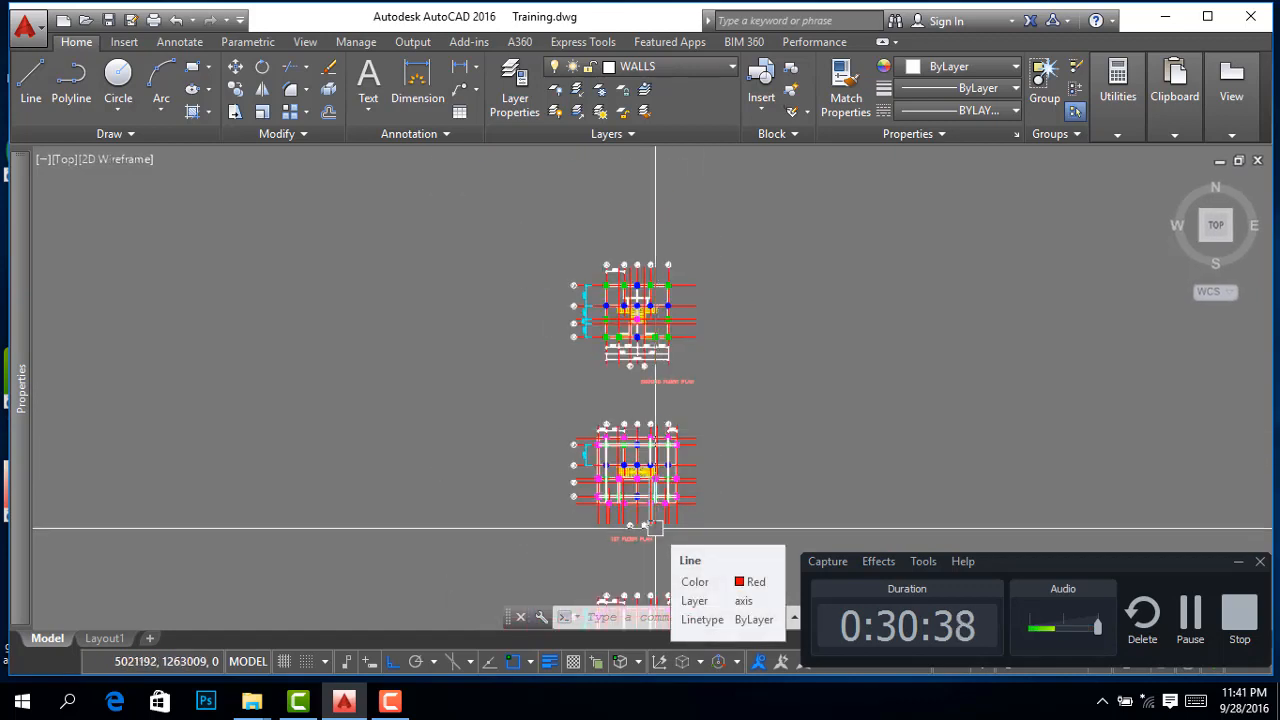
scroll(543, 440, down, 2)
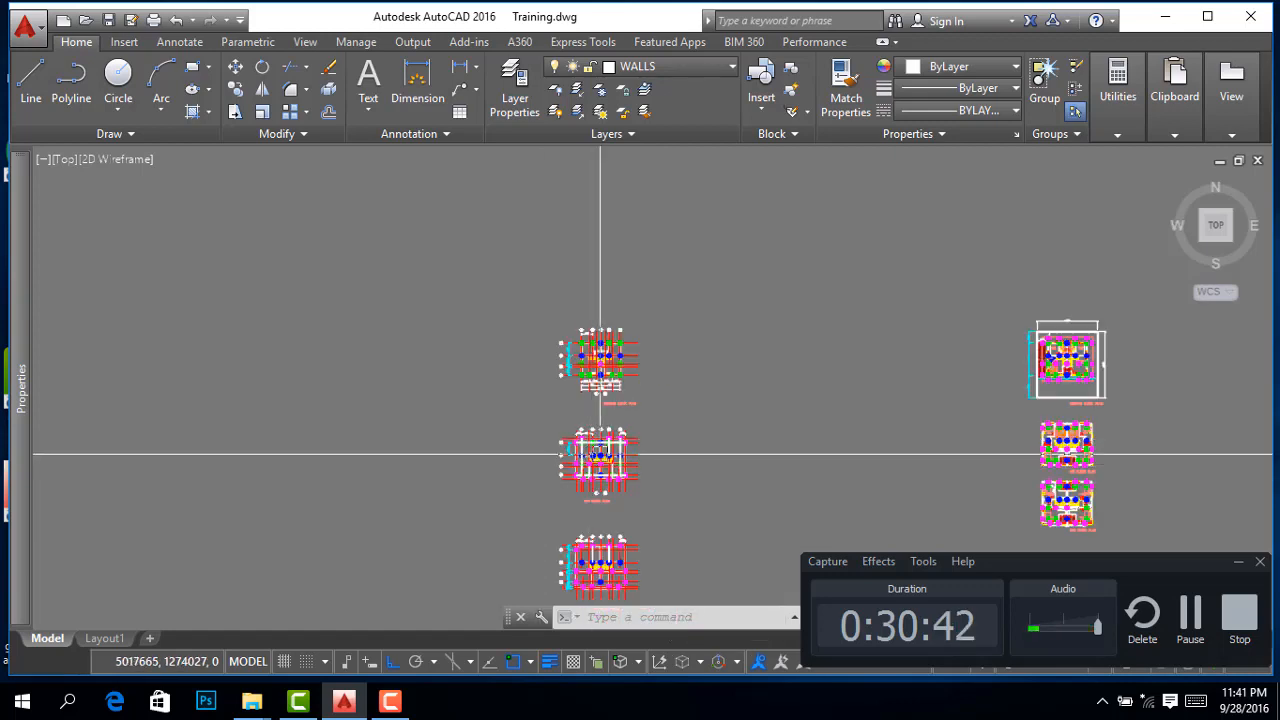
scroll(629, 466, up, 2)
scroll(590, 460, down, 4)
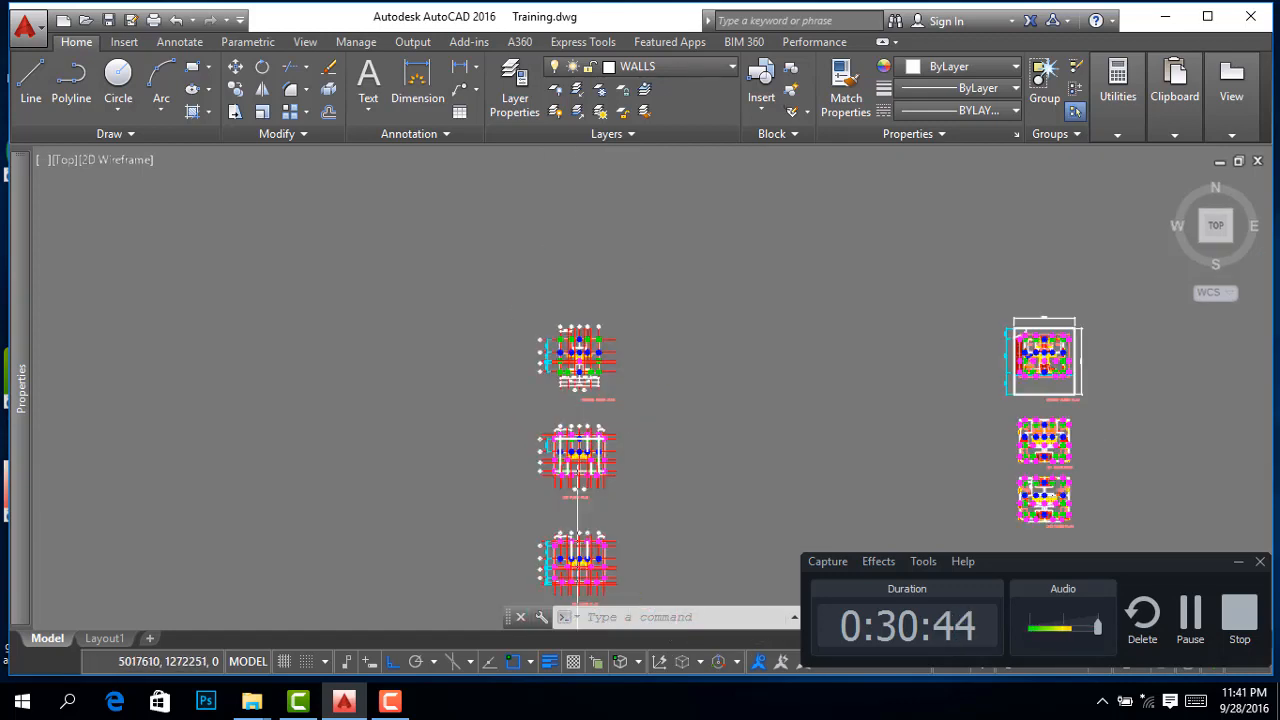
mouse_move(576, 457)
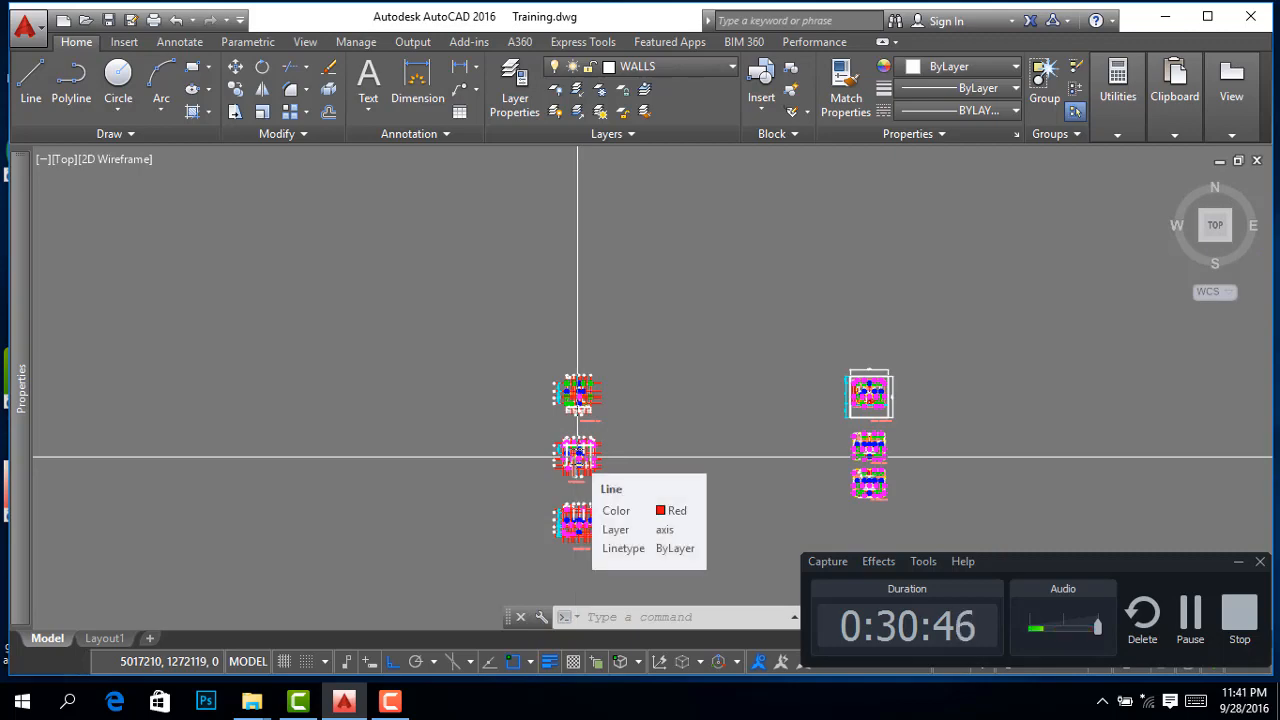
scroll(586, 450, up, 5)
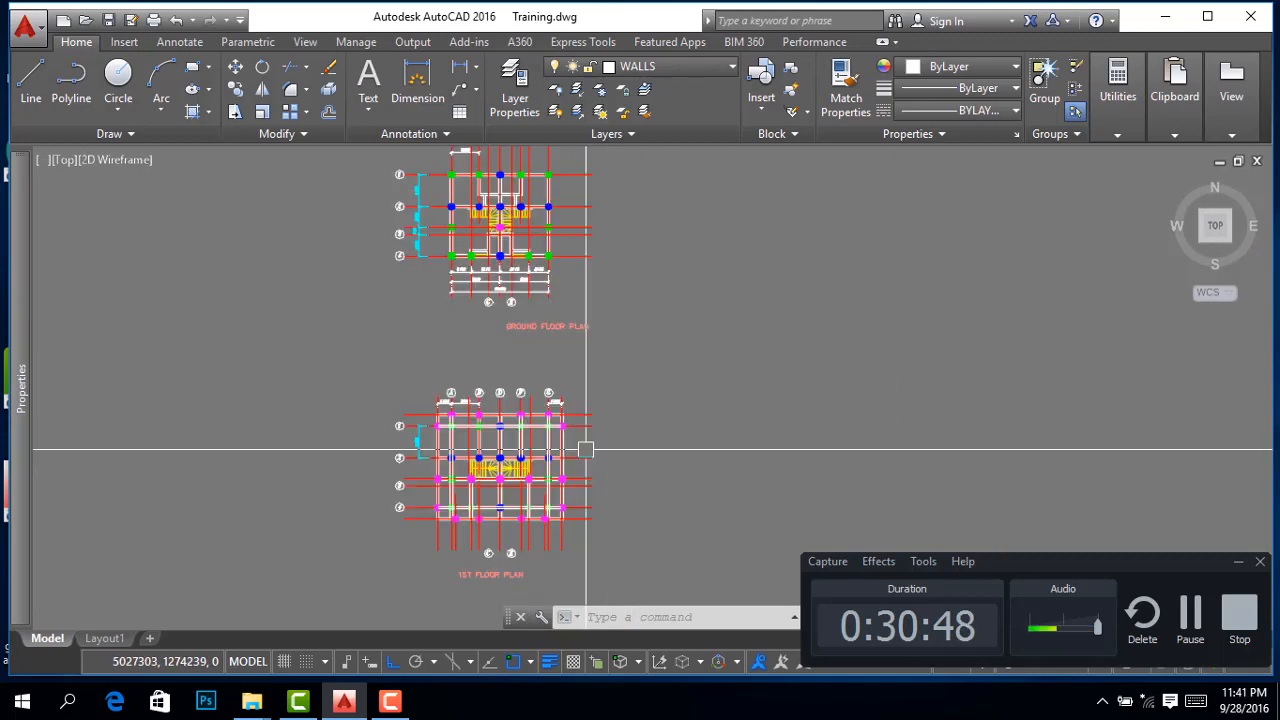
scroll(497, 453, up, 3)
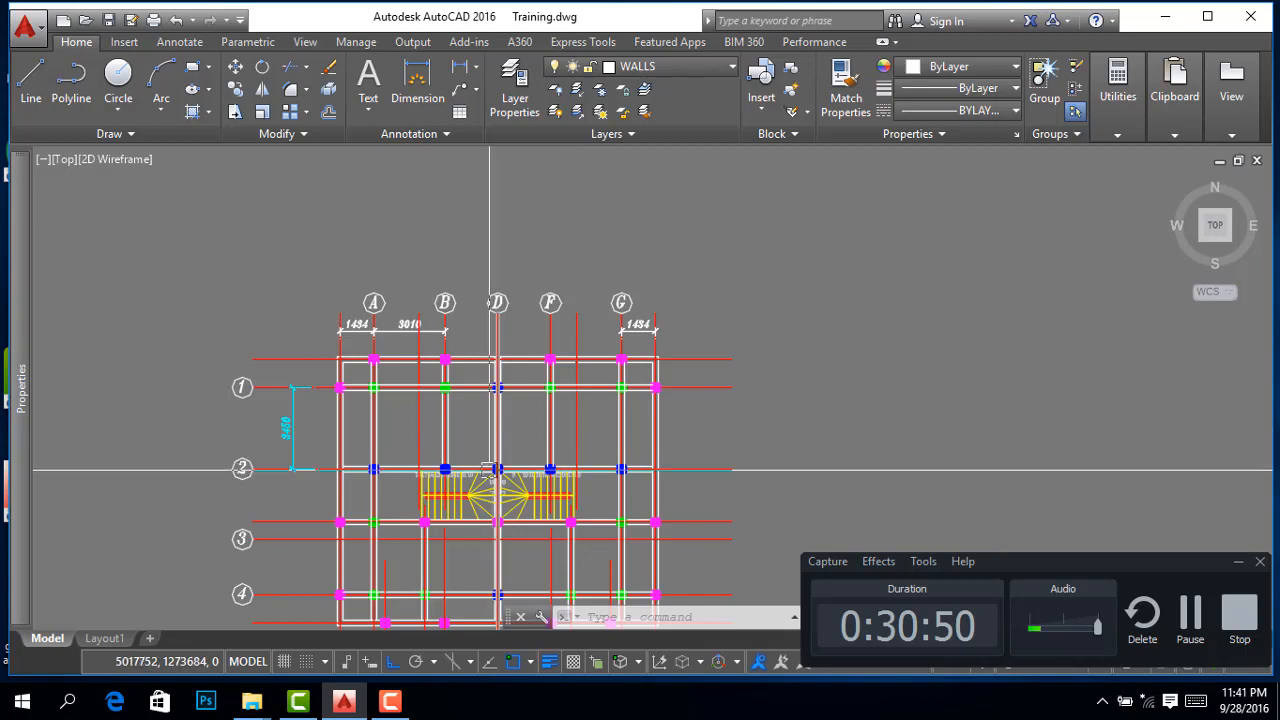
Examine how the columns sit in the walls, living/dine areas and staircase of the furnished ground floor plan
scroll(490, 469, down, 8)
scroll(700, 405, up, 4)
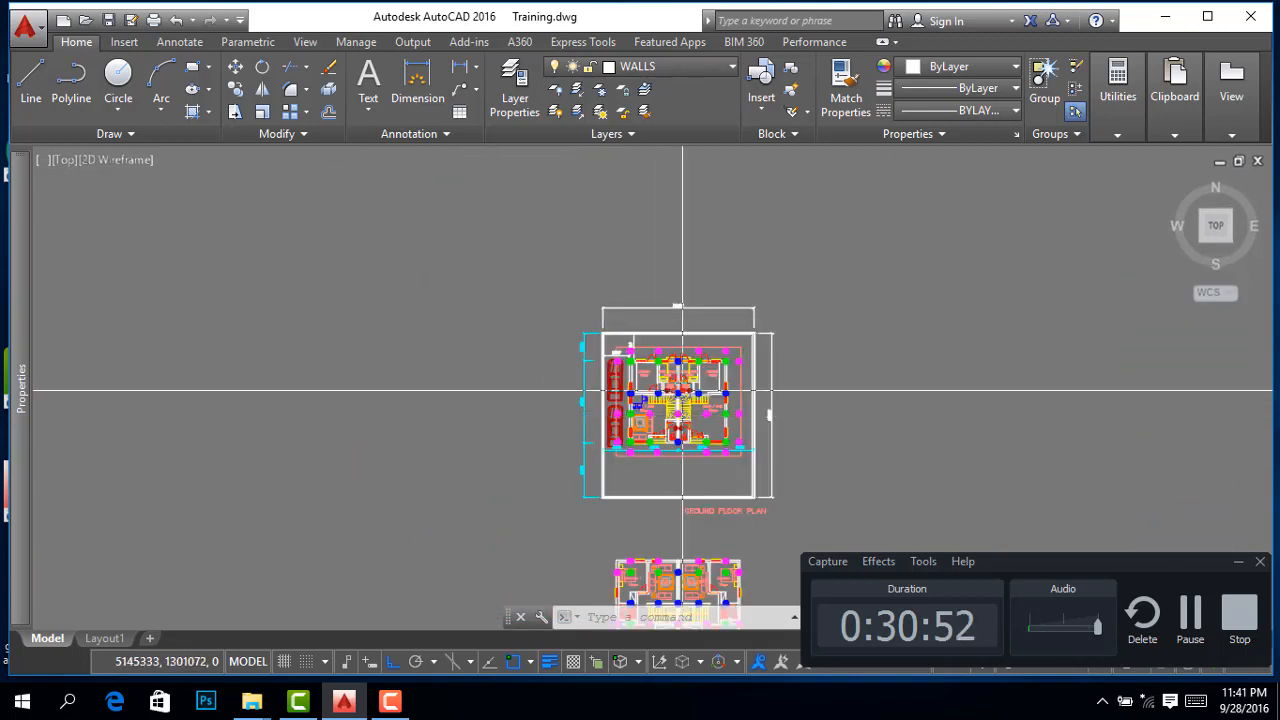
scroll(683, 391, up, 3)
scroll(579, 412, up, 2)
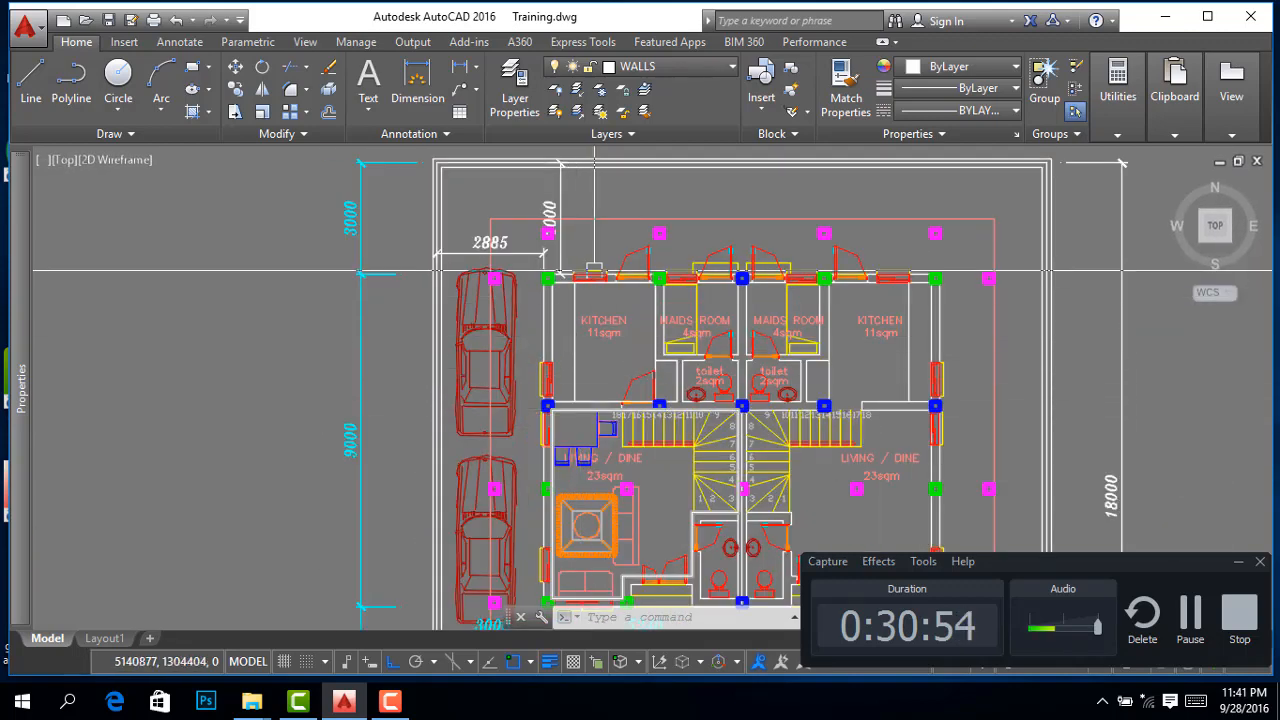
scroll(620, 290, down, 2)
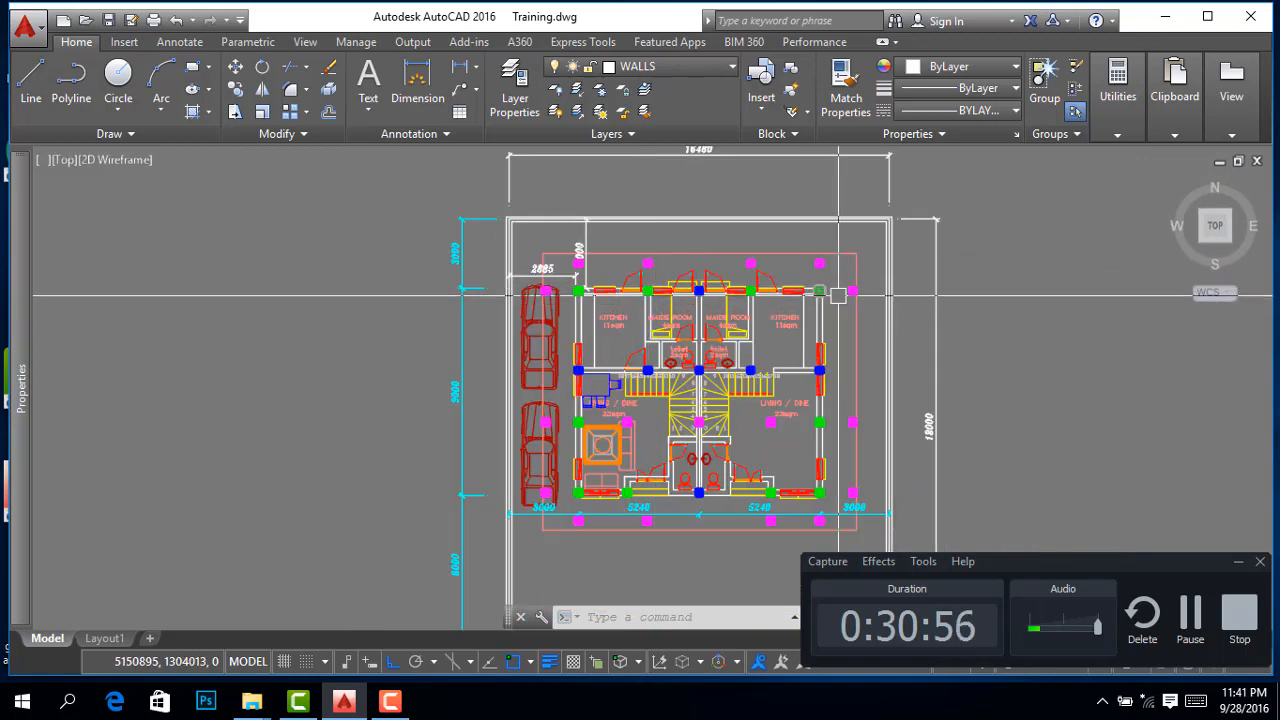
scroll(830, 415, up, 2)
scroll(700, 420, up, 4)
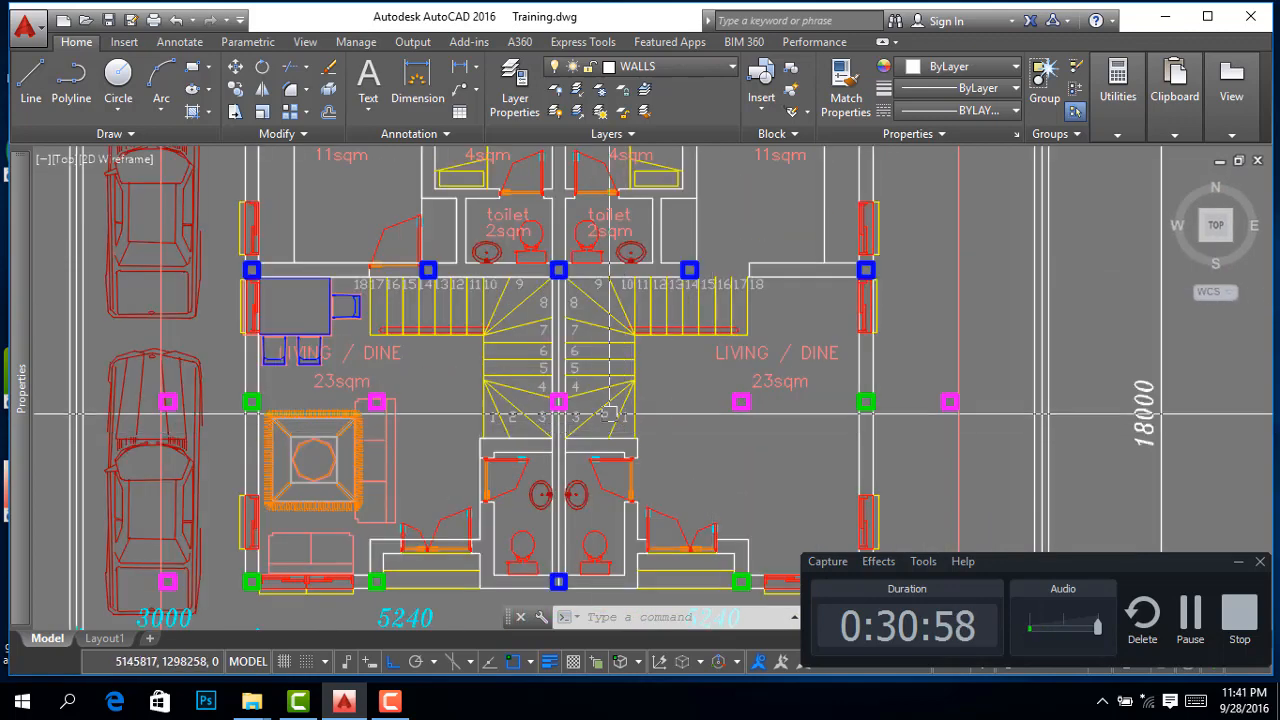
scroll(710, 400, down, 3)
scroll(702, 406, up, 2)
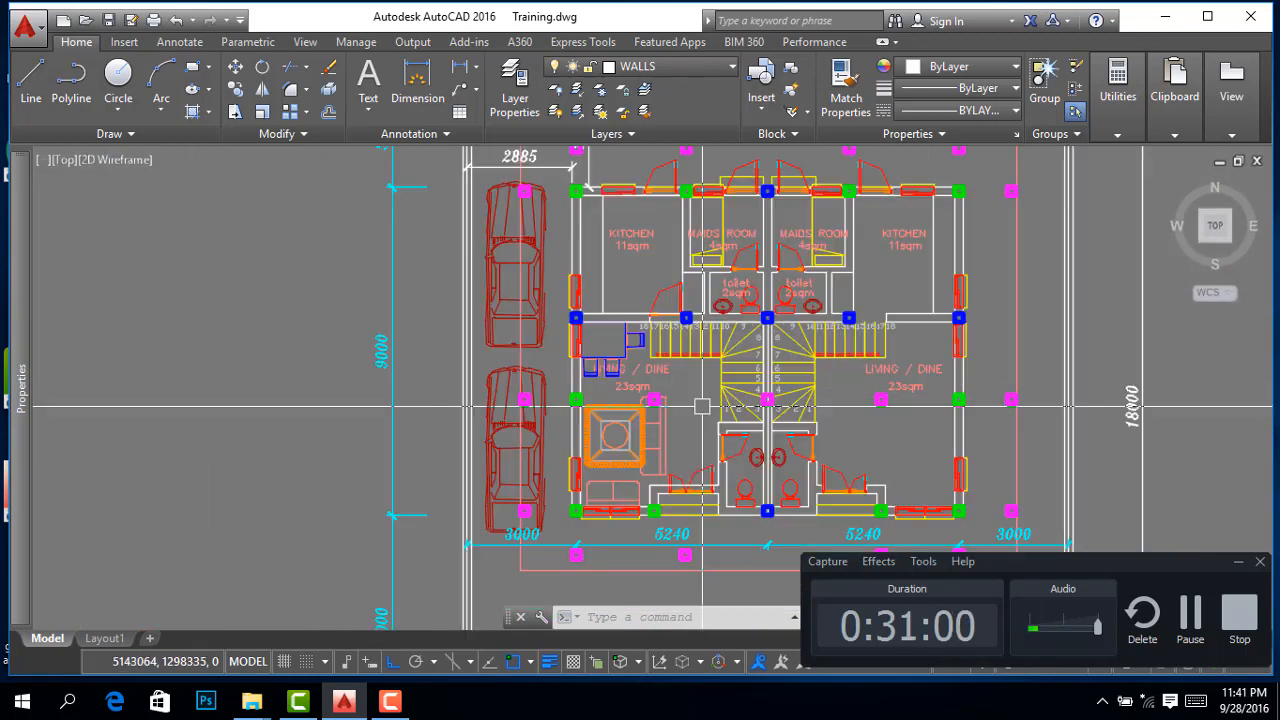
Examine the green, blue and magenta column positions in the bedrooms, family lounges and bathrooms of the furnished 1st floor plan
scroll(655, 441, down, 6)
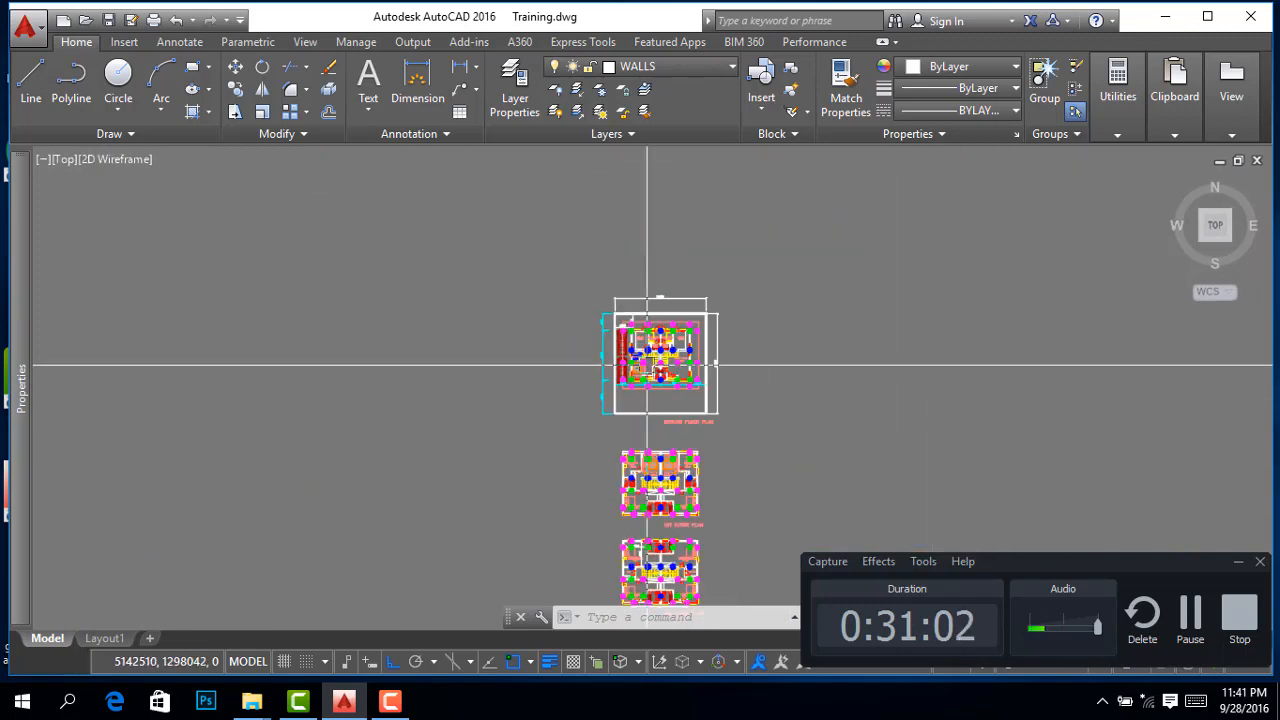
scroll(660, 470, up, 5)
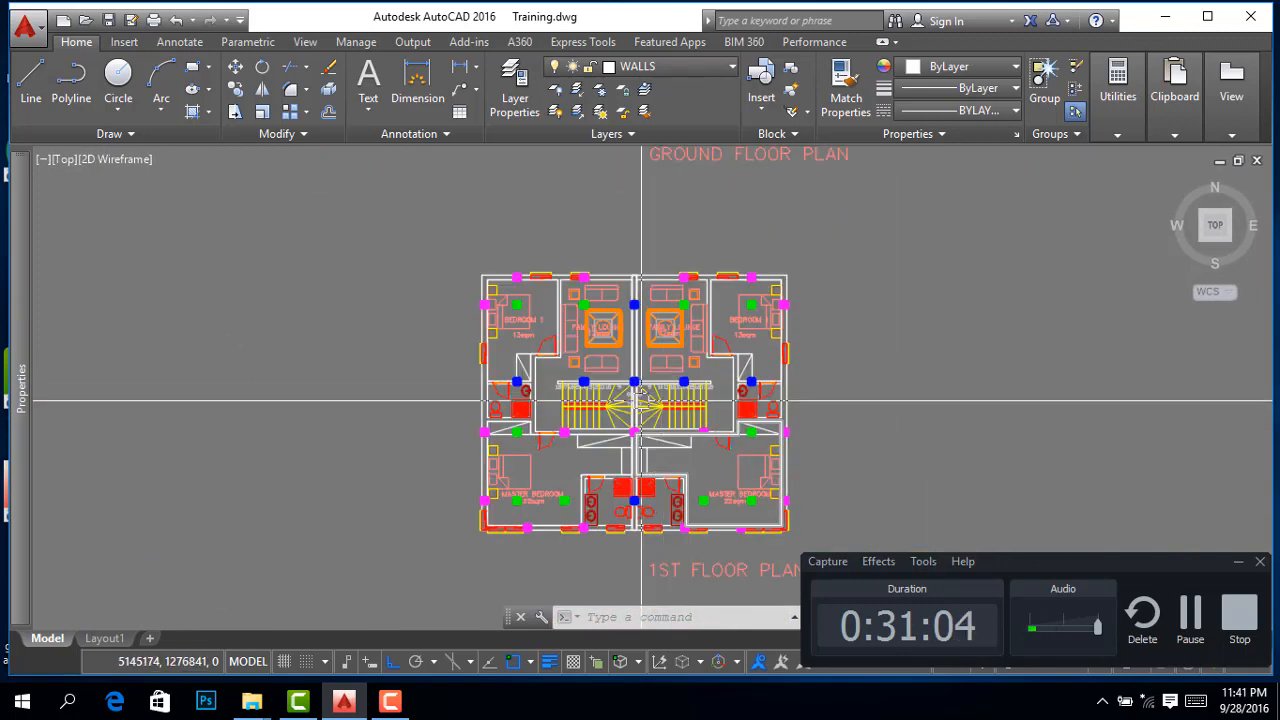
scroll(530, 305, up, 3)
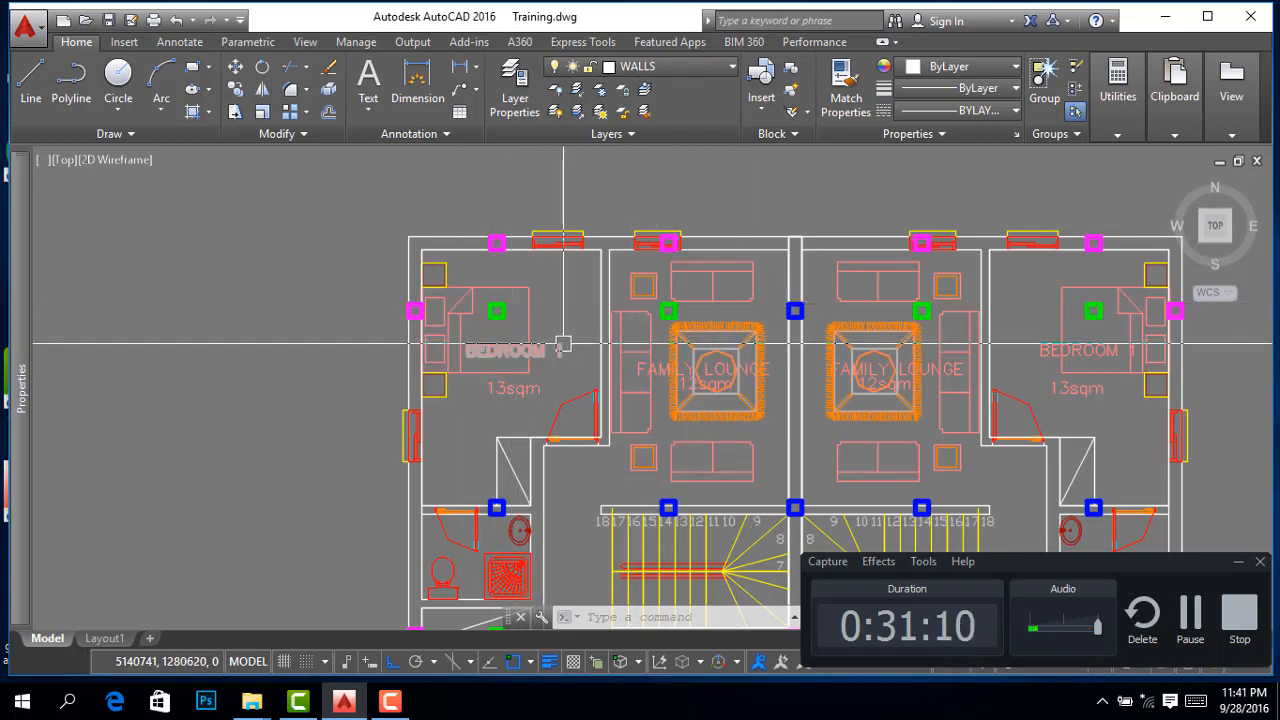
scroll(620, 340, up, 4)
scroll(760, 310, down, 2)
scroll(819, 306, up, 3)
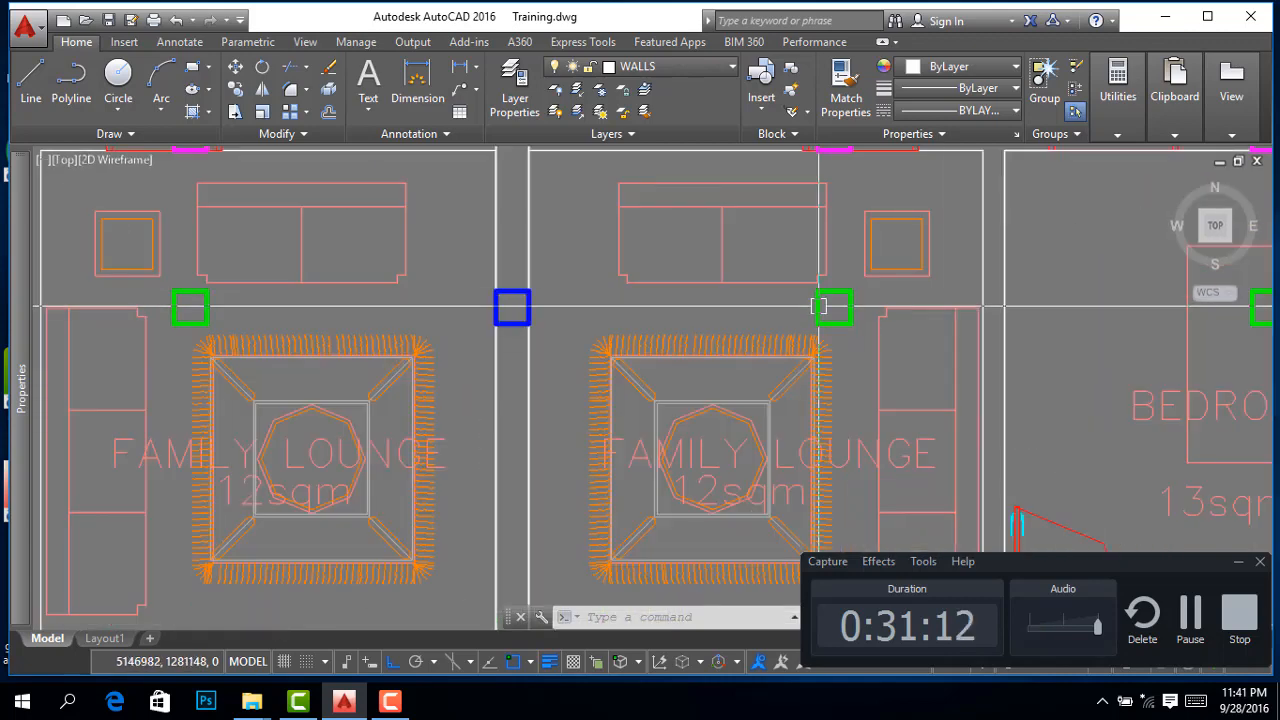
scroll(819, 306, down, 5)
scroll(600, 343, up, 4)
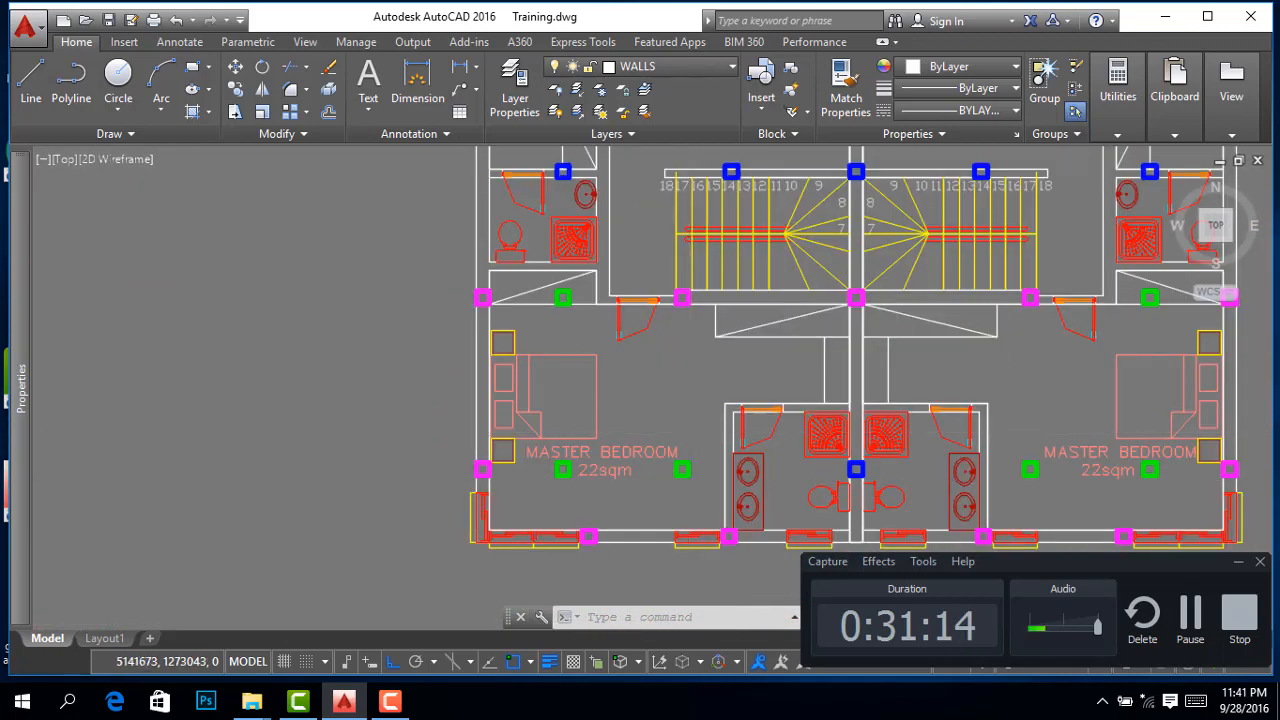
scroll(677, 433, down, 2)
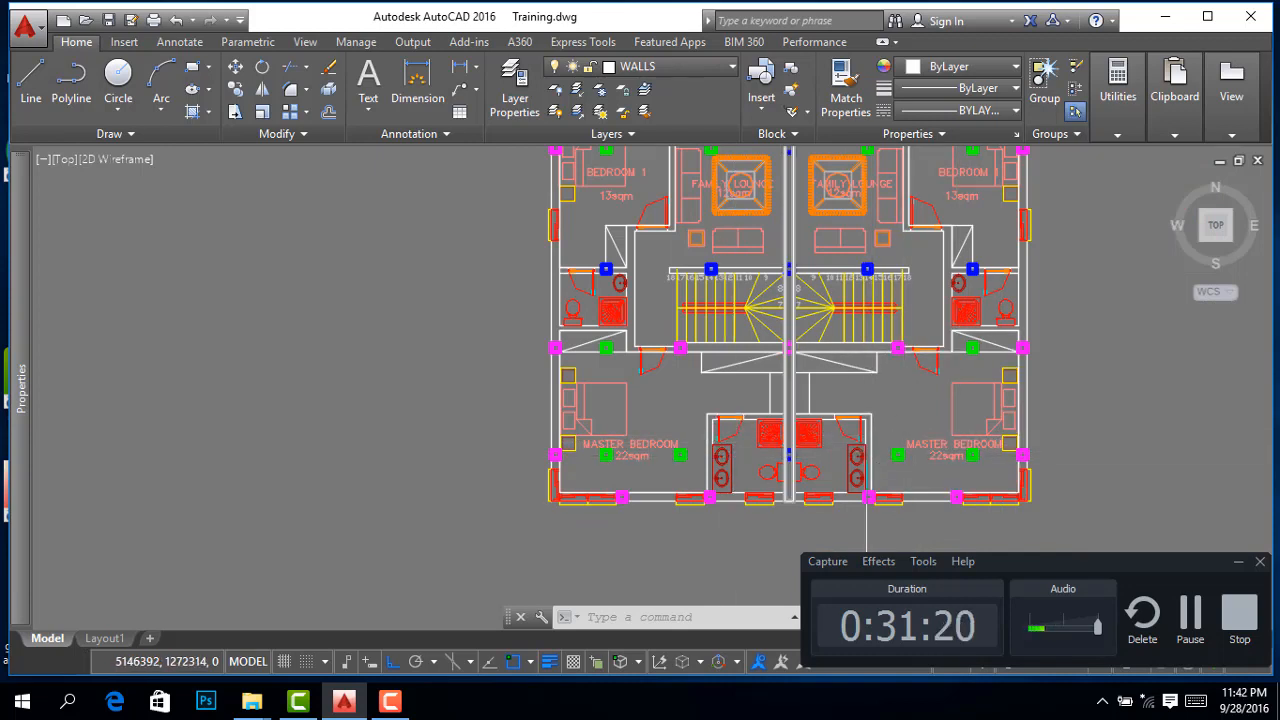
scroll(776, 450, up, 3)
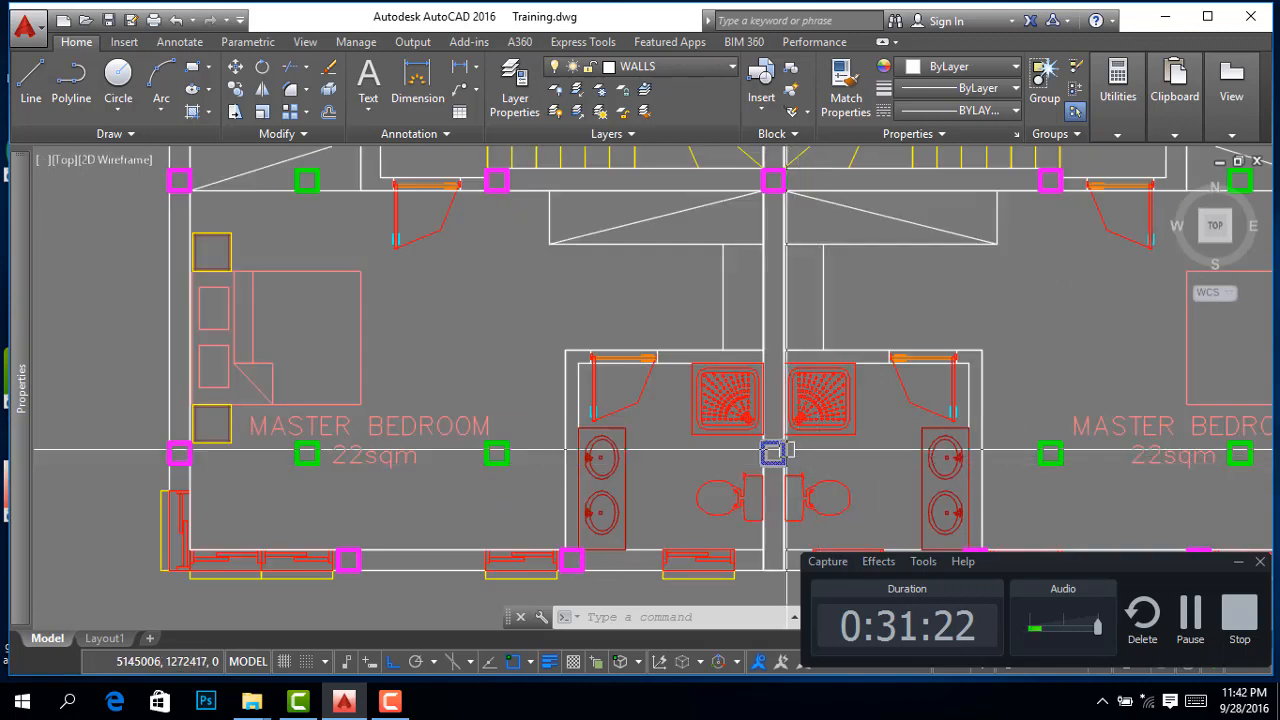
scroll(776, 450, down, 3)
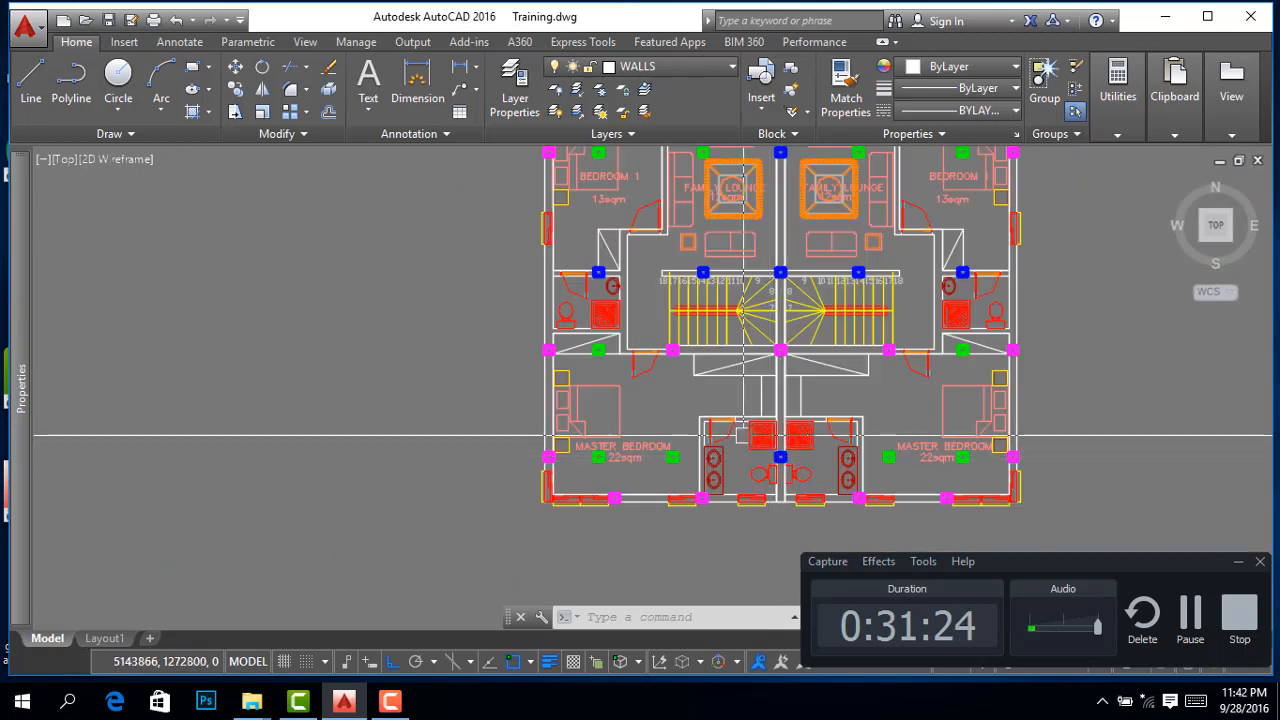
scroll(544, 452, up, 6)
scroll(542, 445, down, 6)
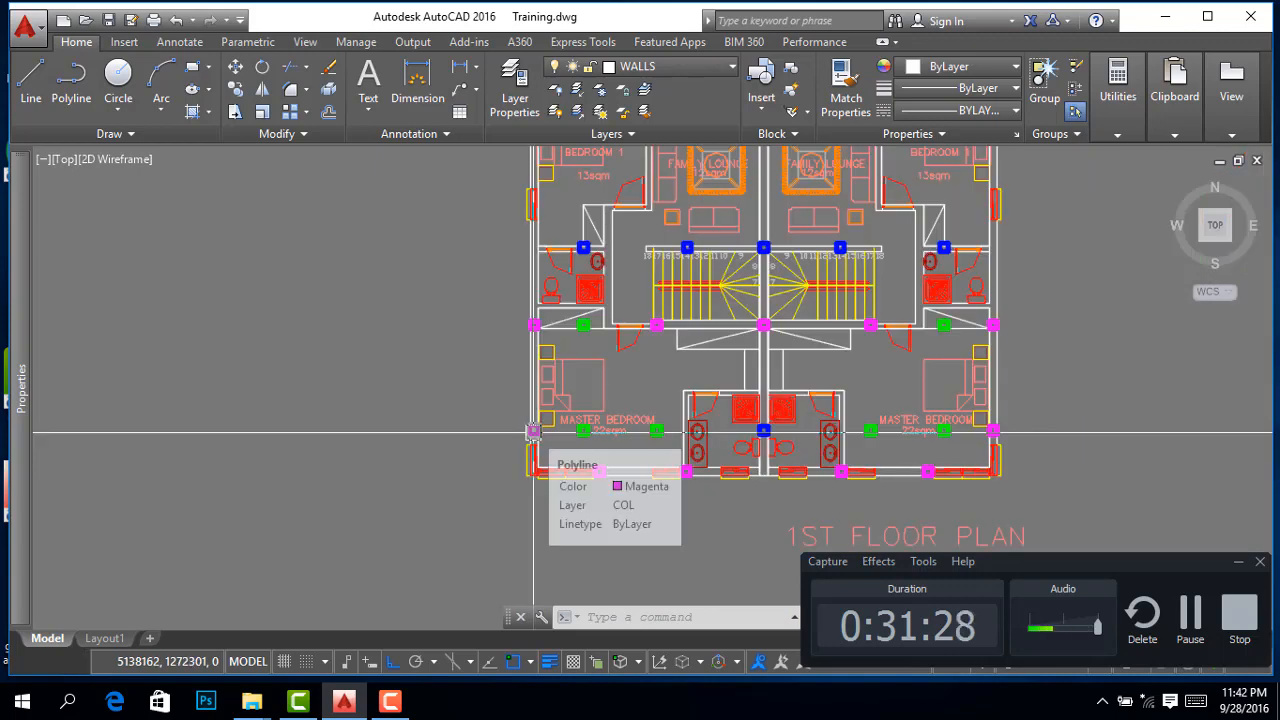
scroll(533, 428, up, 2)
Examine the column positions around the master bedrooms, box rooms and staircase of the furnished 2nd floor plan
scroll(609, 343, down, 6)
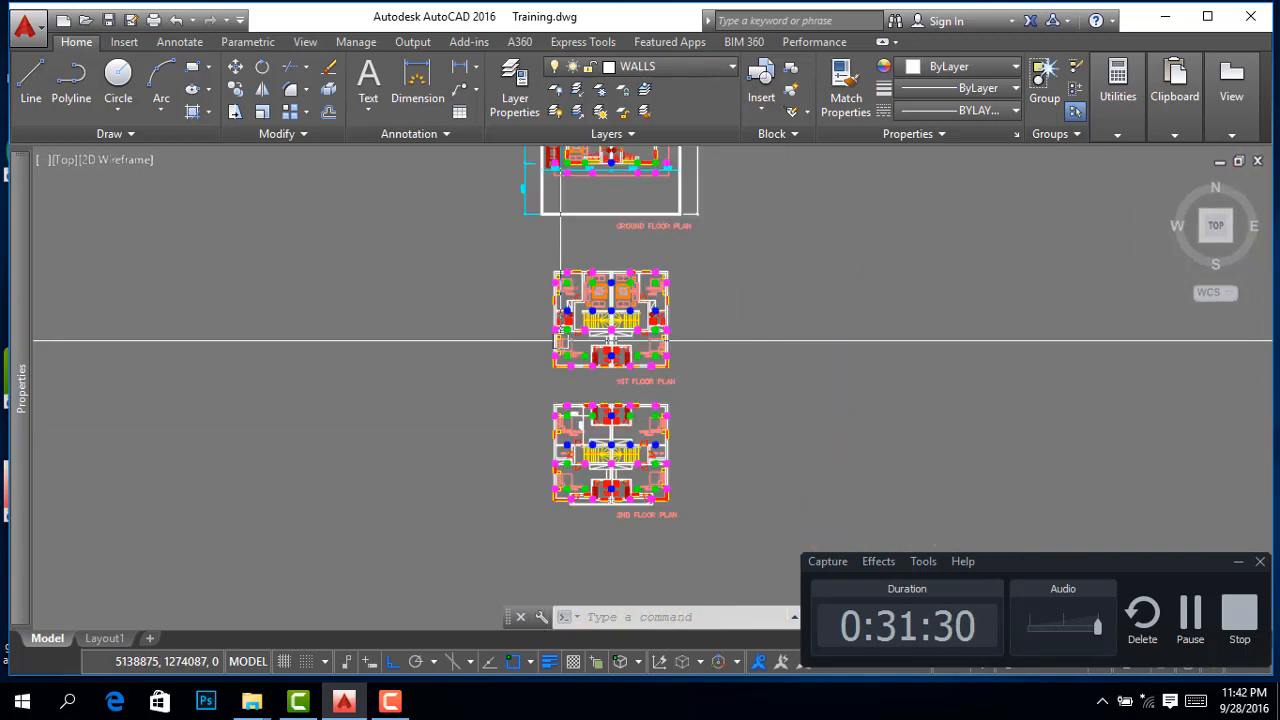
scroll(607, 441, up, 3)
scroll(607, 441, up, 2)
scroll(586, 300, down, 3)
scroll(545, 433, up, 3)
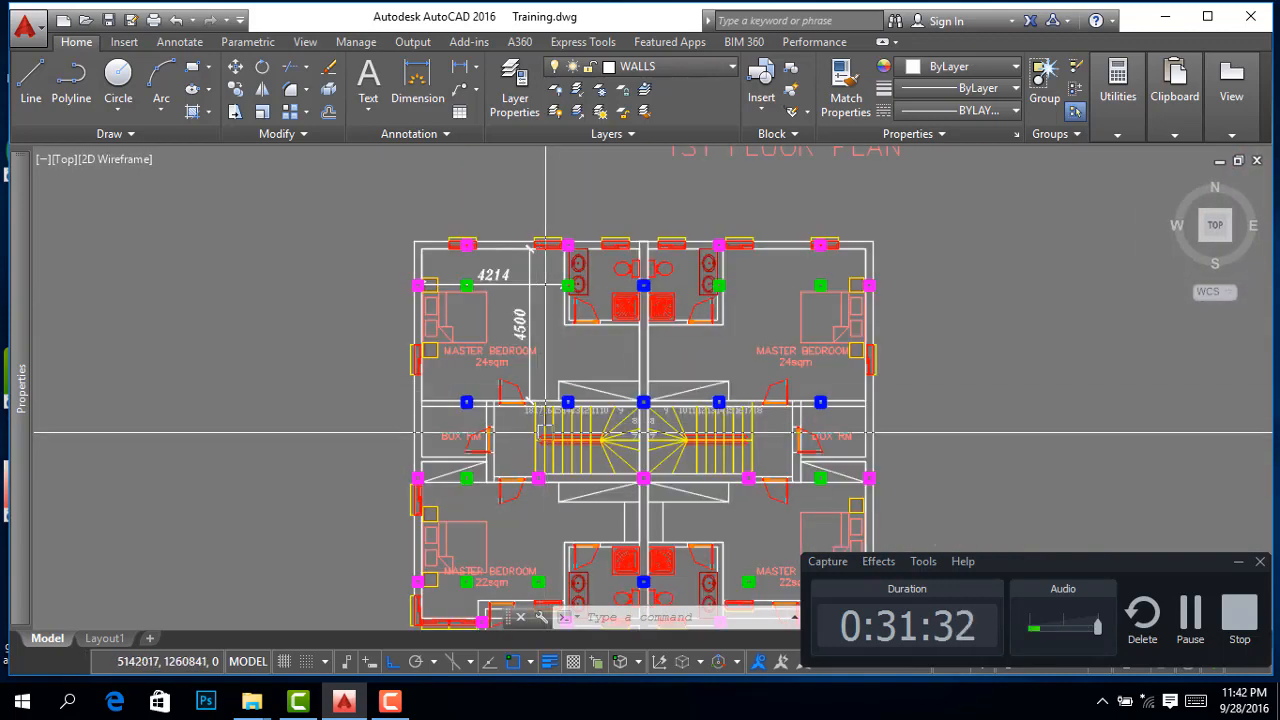
scroll(476, 418, up, 4)
scroll(453, 363, down, 4)
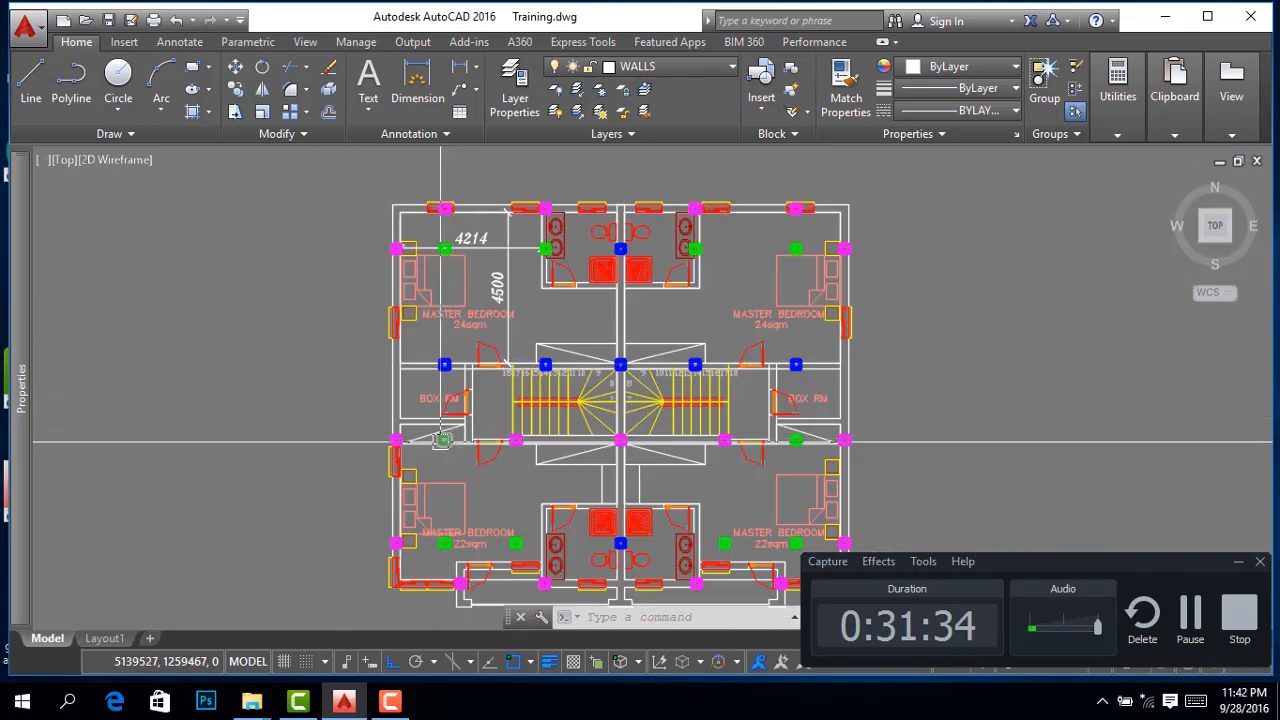
scroll(618, 390, down, 4)
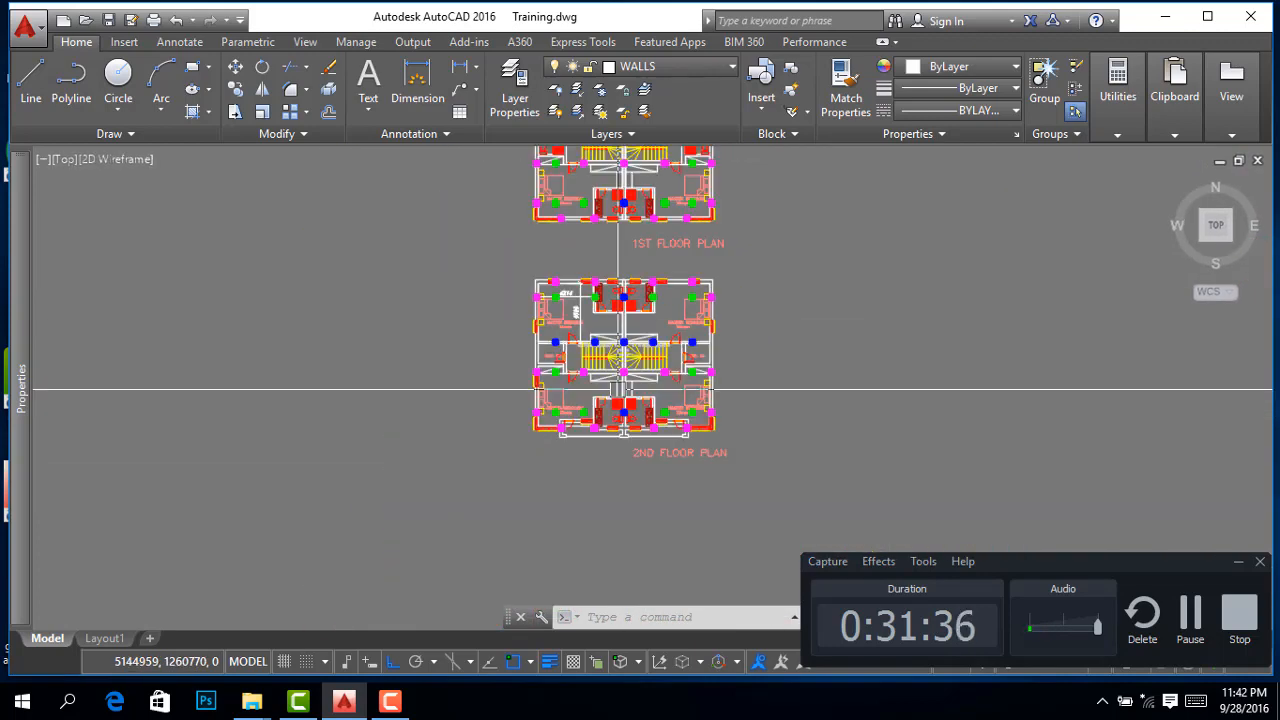
scroll(618, 400, up, 5)
scroll(560, 415, down, 3)
scroll(495, 420, up, 1)
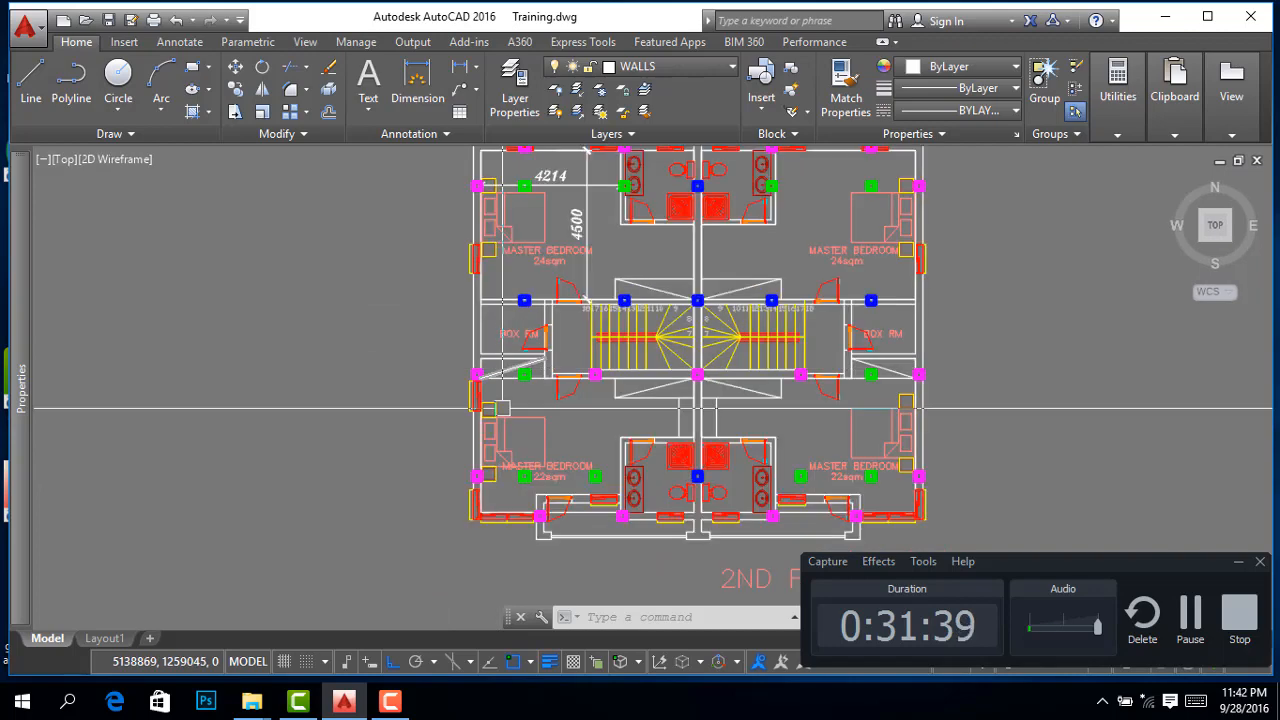
scroll(466, 300, down, 4)
scroll(557, 347, up, 4)
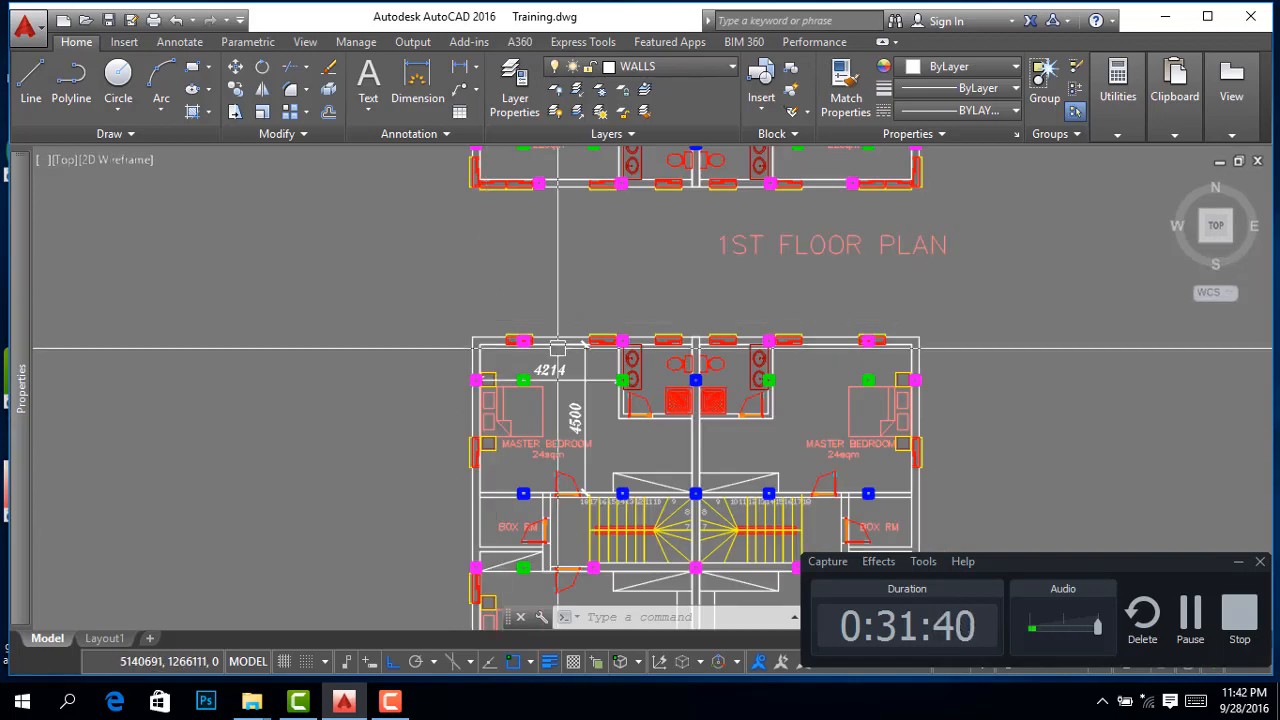
Inspect the magenta column overlapping the window of the 24 sqm master bedroom on the 2nd floor plan
scroll(557, 347, up, 4)
scroll(540, 290, down, 3)
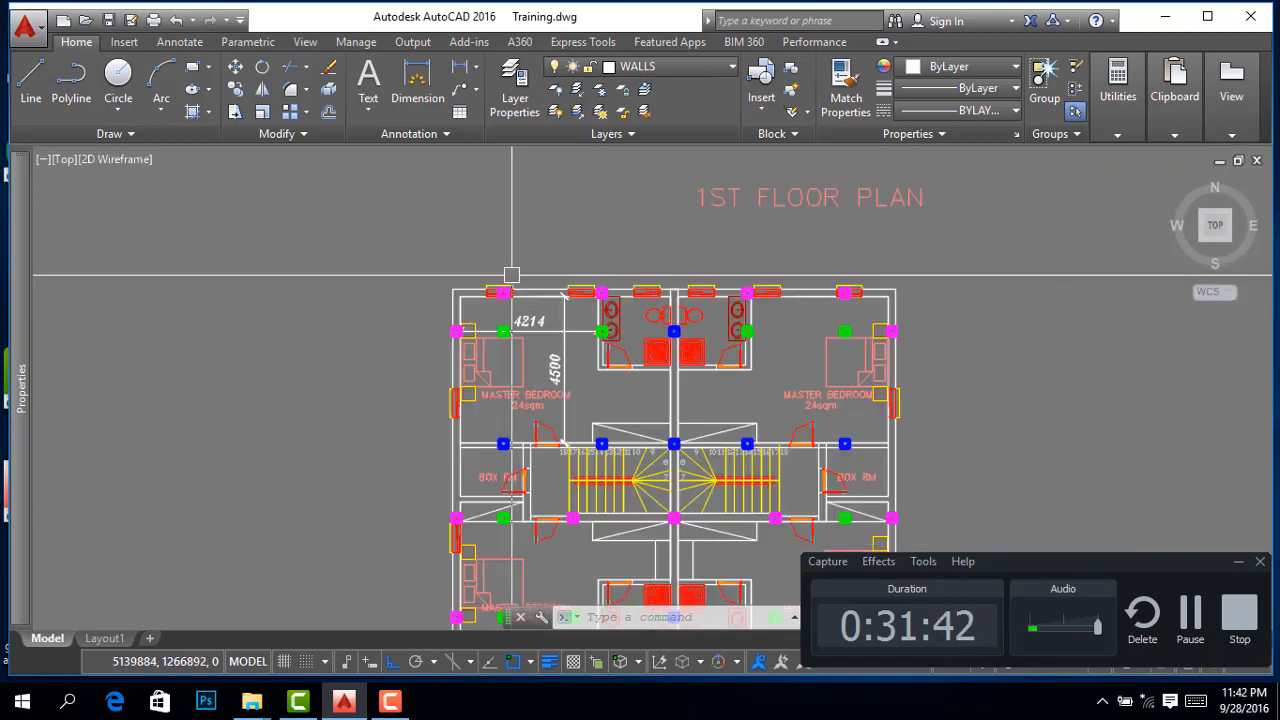
scroll(500, 320, up, 7)
scroll(470, 301, up, 2)
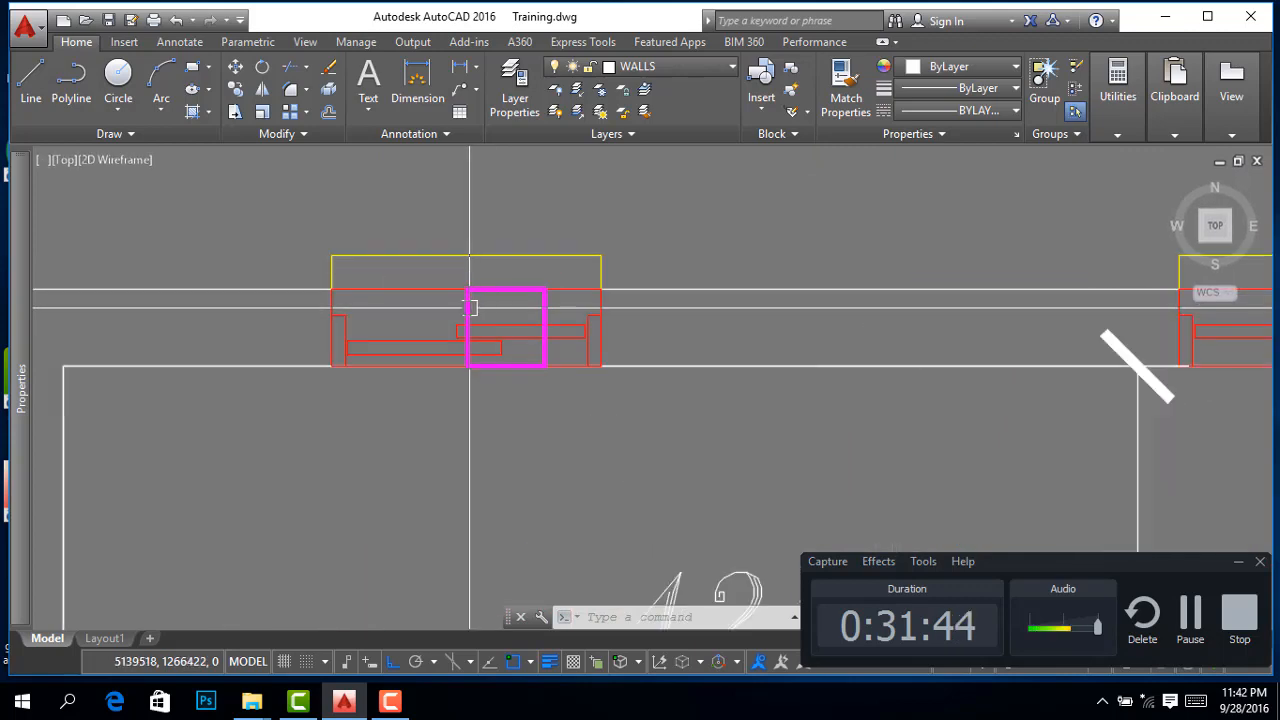
scroll(464, 302, down, 3)
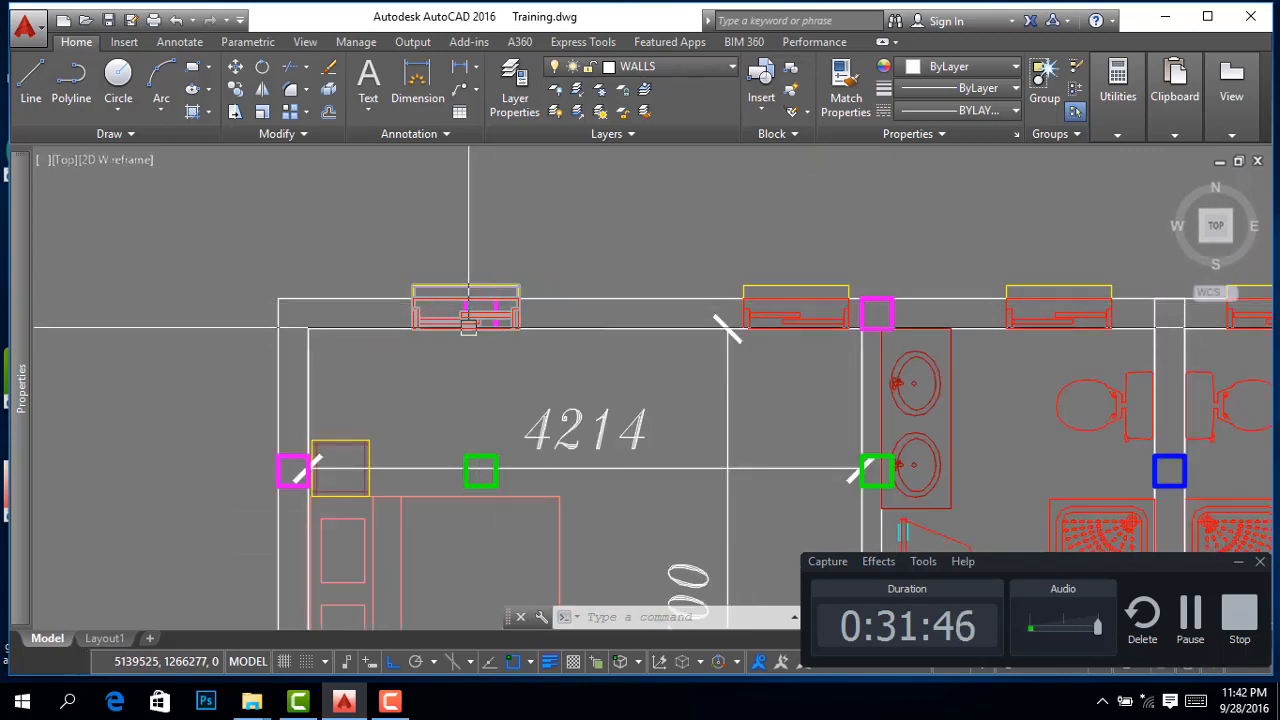
scroll(462, 304, down, 3)
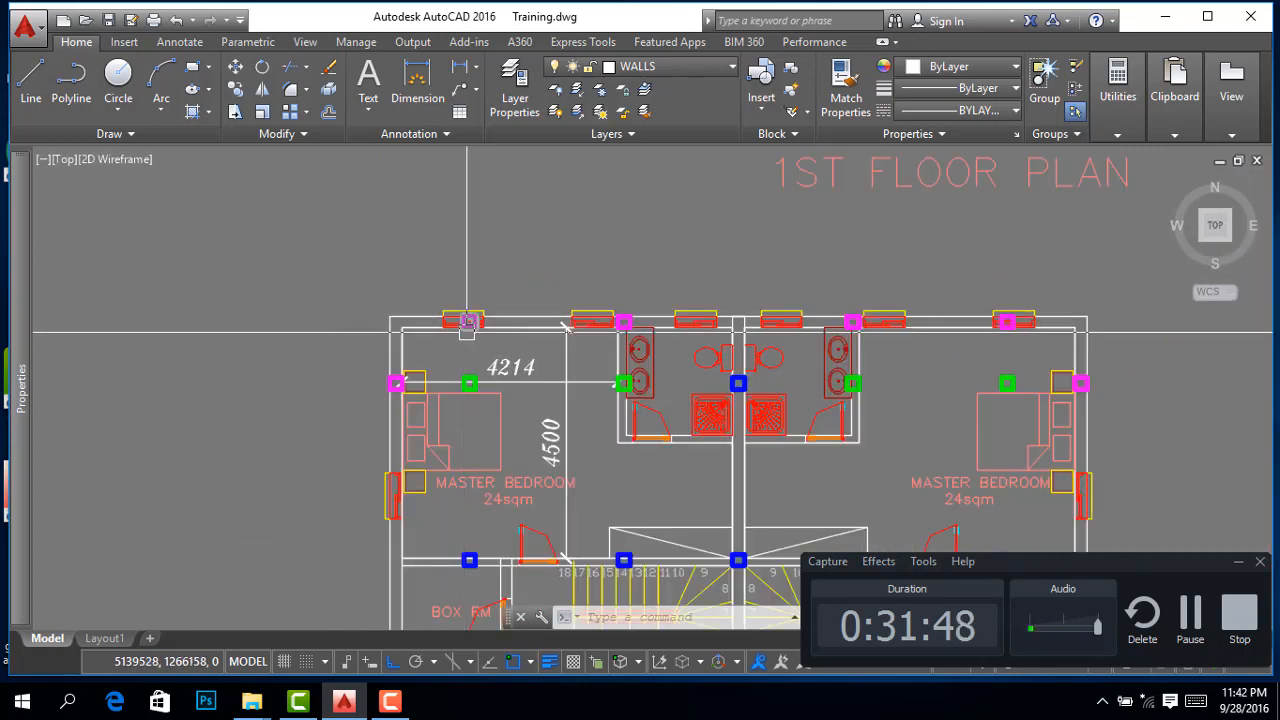
scroll(812, 335, up, 3)
scroll(790, 355, down, 4)
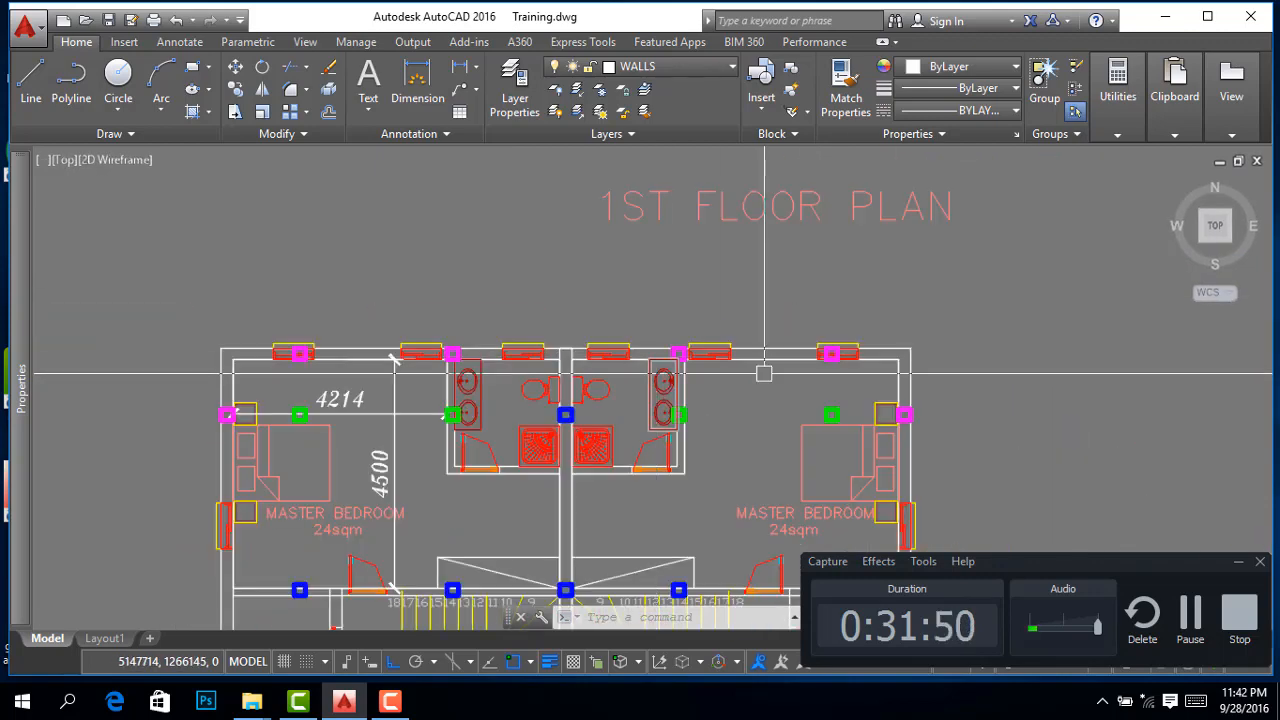
Examine the column positions around the staircase, the 22 sqm master bedrooms and their bathrooms and balconies on the 2nd floor plan
scroll(825, 348, up, 3)
scroll(825, 348, down, 4)
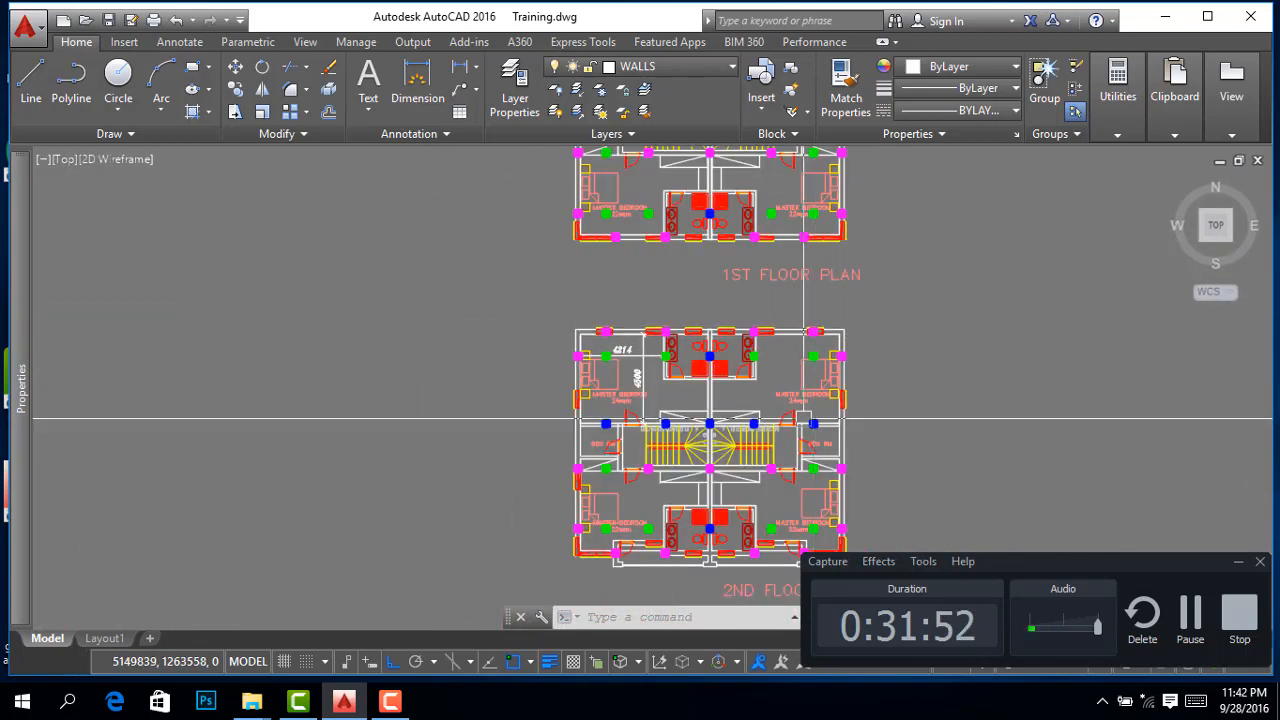
scroll(892, 435, up, 4)
scroll(890, 433, up, 1)
scroll(880, 430, down, 4)
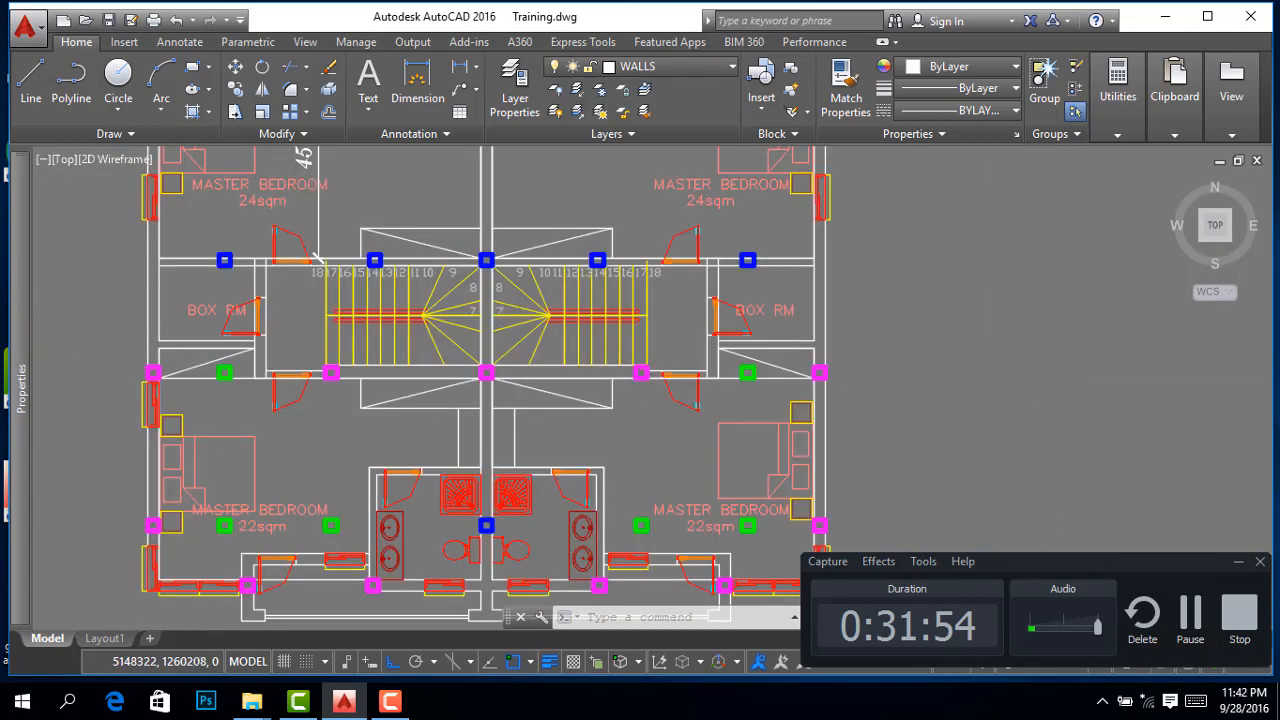
scroll(808, 478, up, 2)
scroll(800, 460, up, 2)
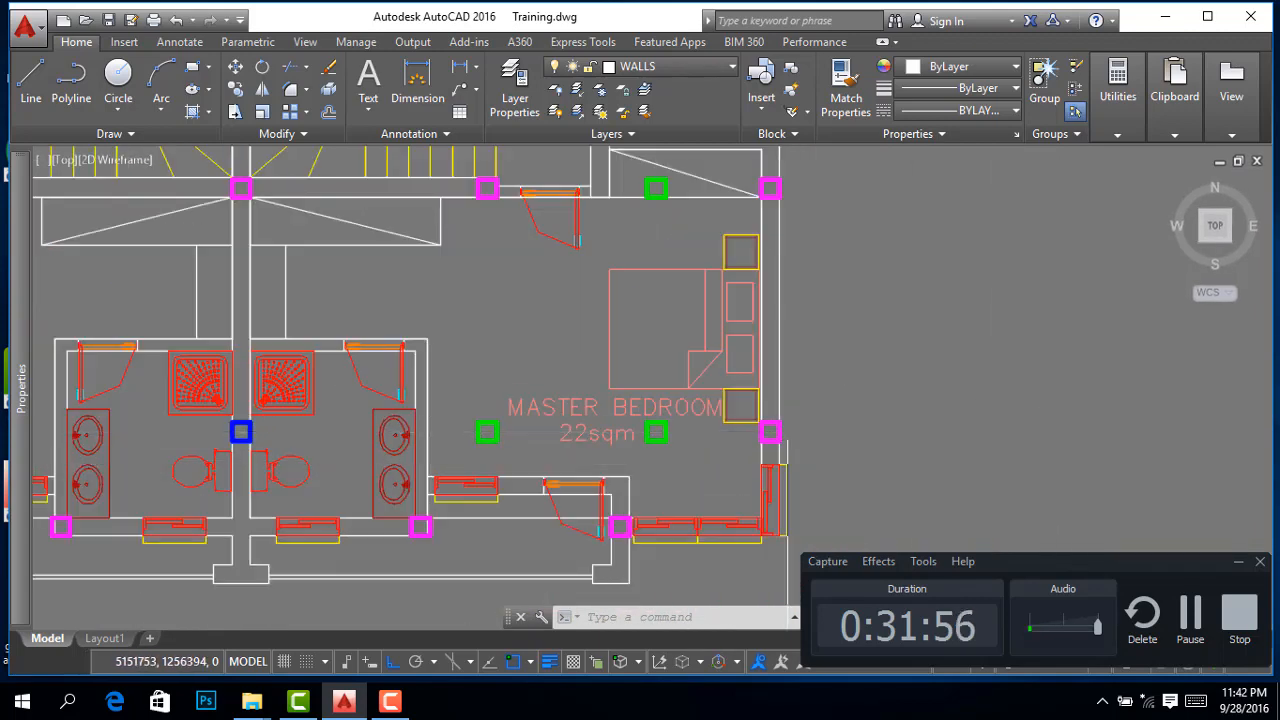
scroll(786, 430, down, 2)
scroll(563, 451, up, 2)
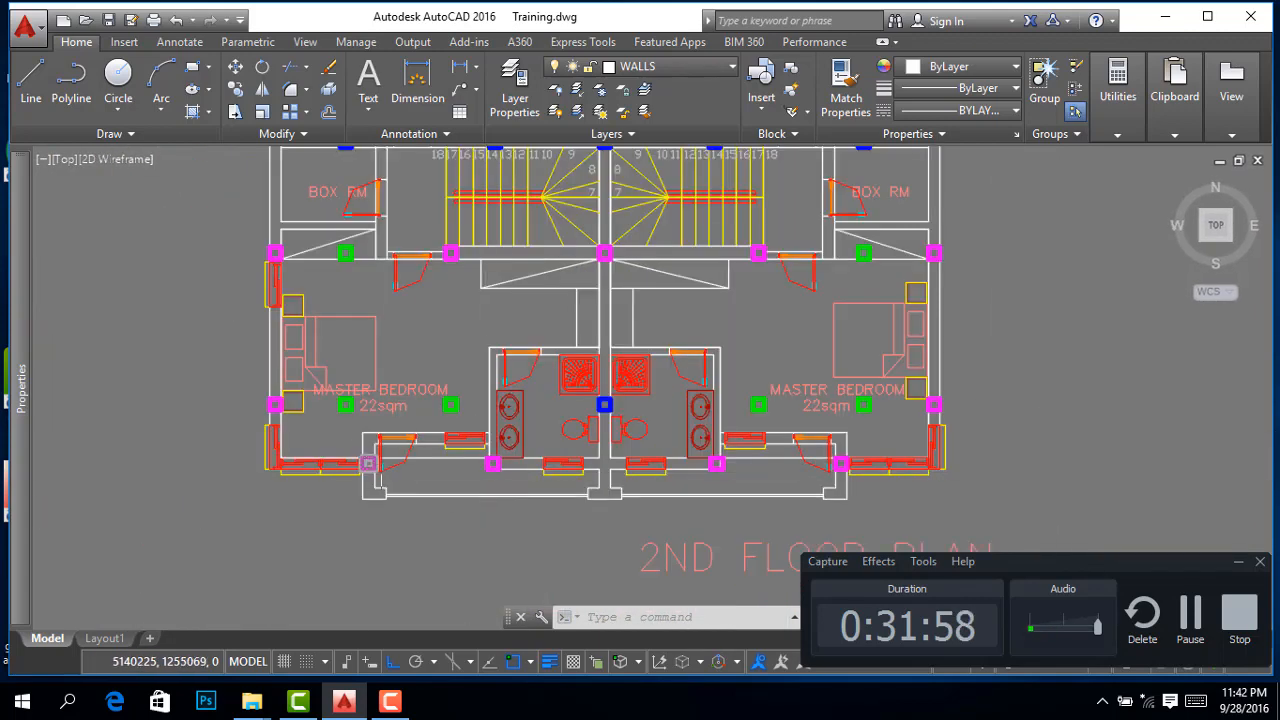
Inspect how the magenta column clashes with the window above the bed in the dimensioned 24 sqm master bedroom of the 2nd floor plan
scroll(460, 460, down, 4)
scroll(410, 254, up, 4)
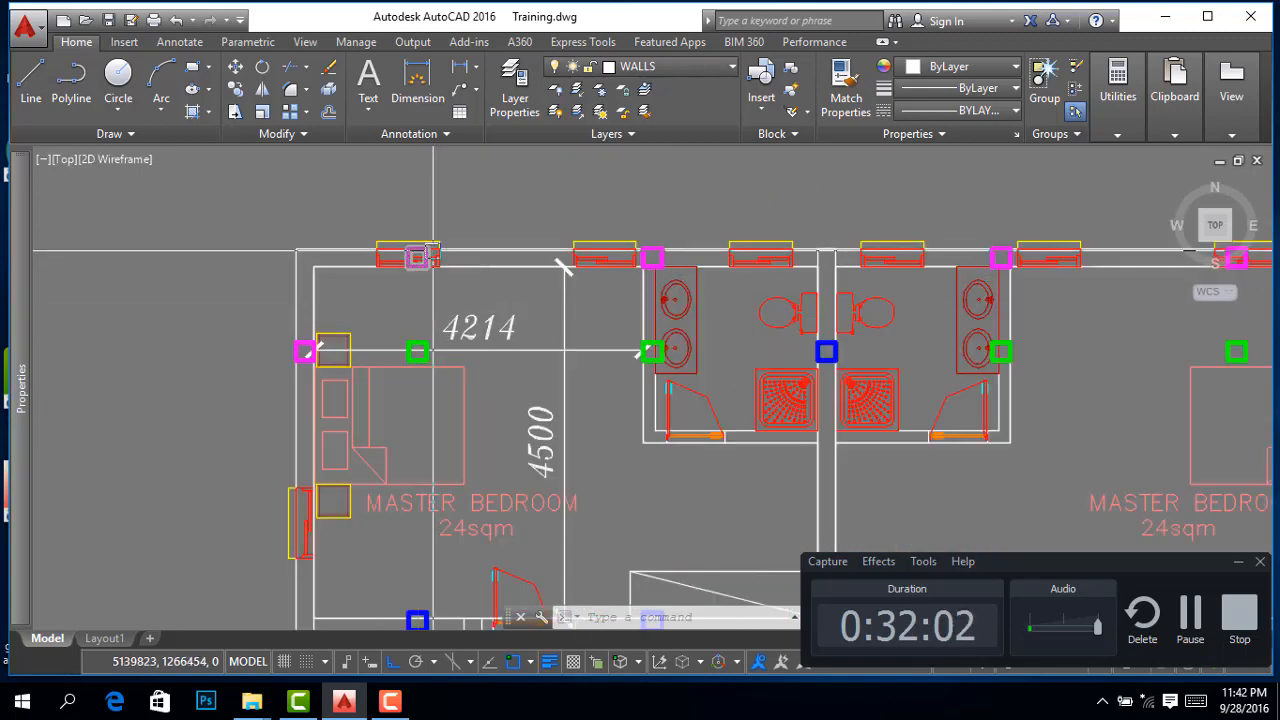
scroll(423, 243, up, 2)
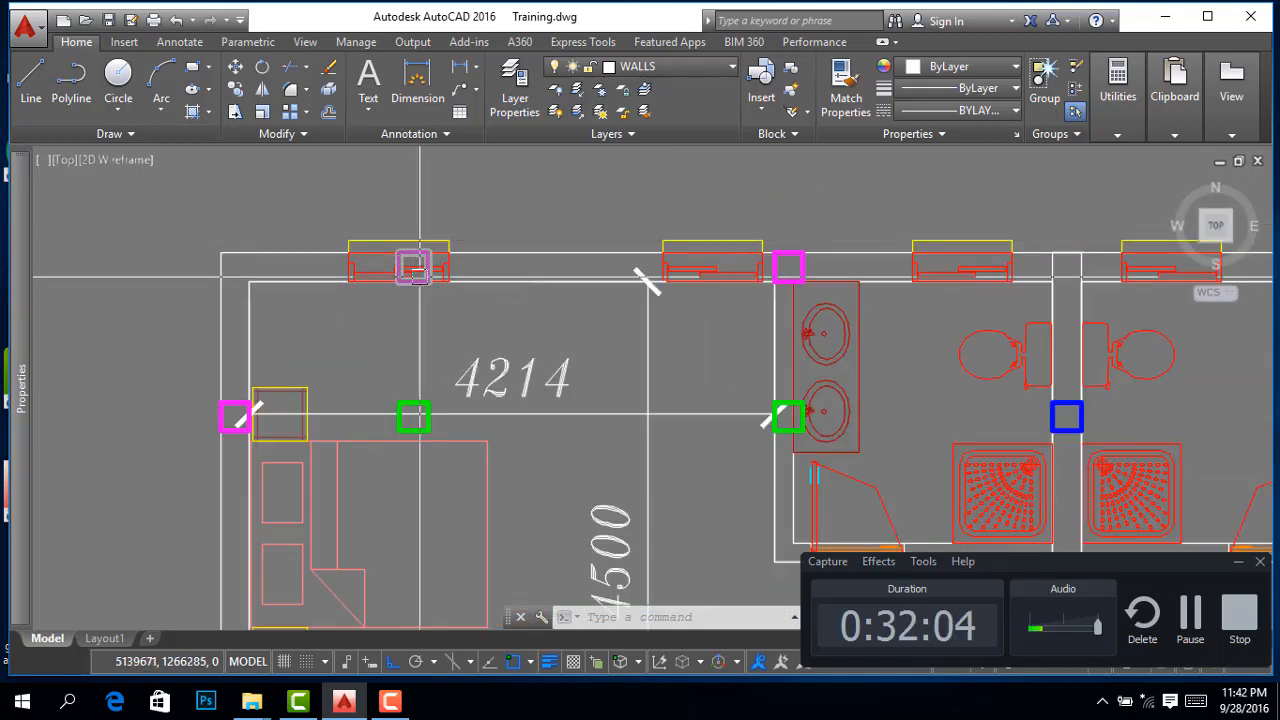
scroll(400, 252, up, 2)
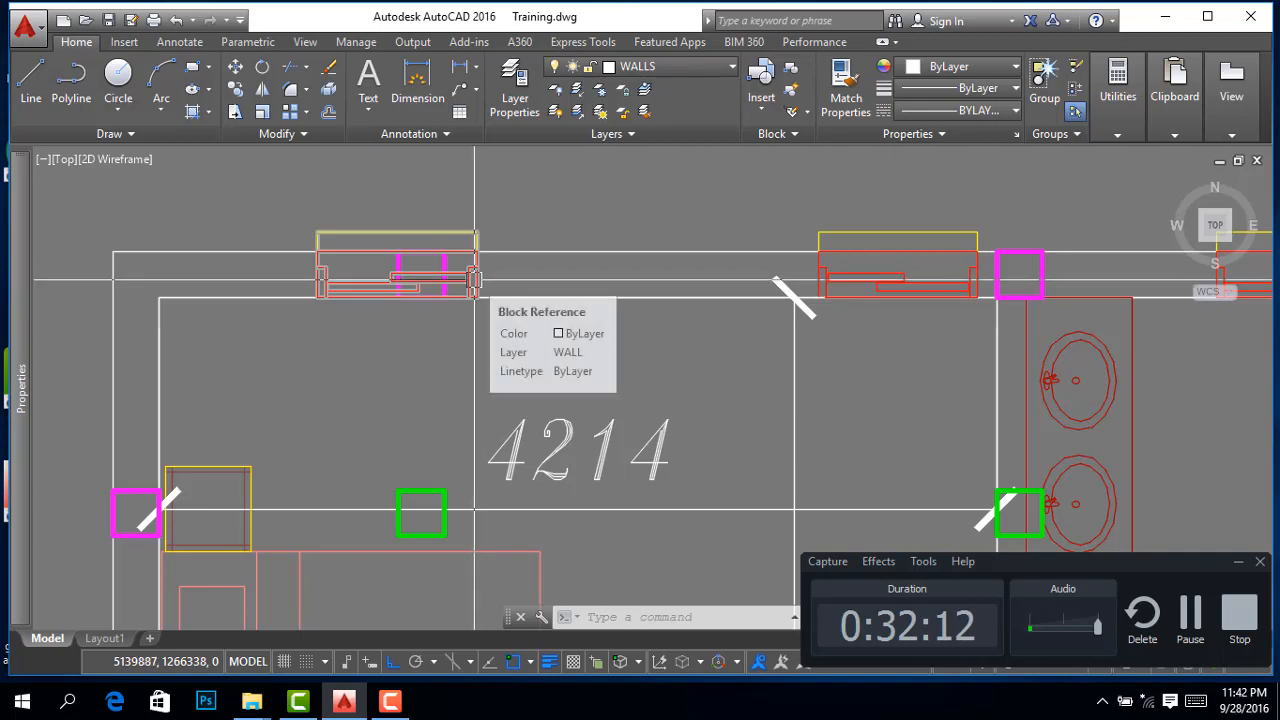
mouse_move(474, 280)
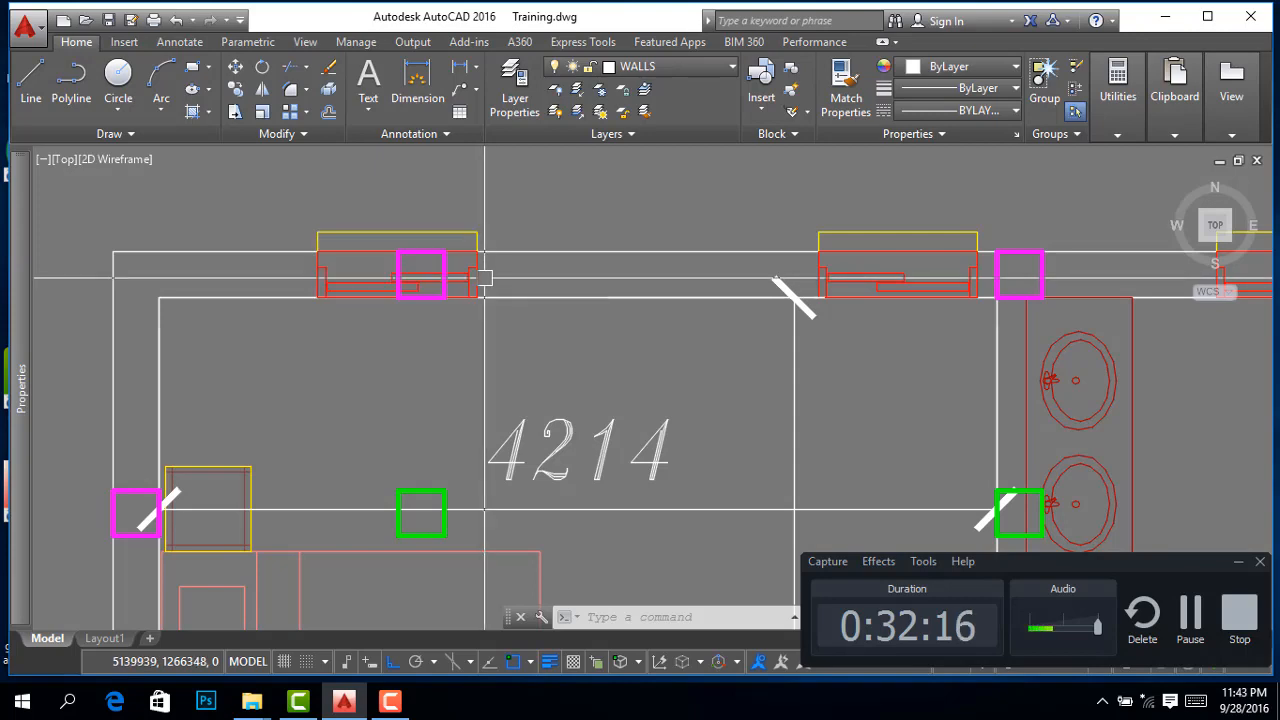
scroll(494, 274, down, 4)
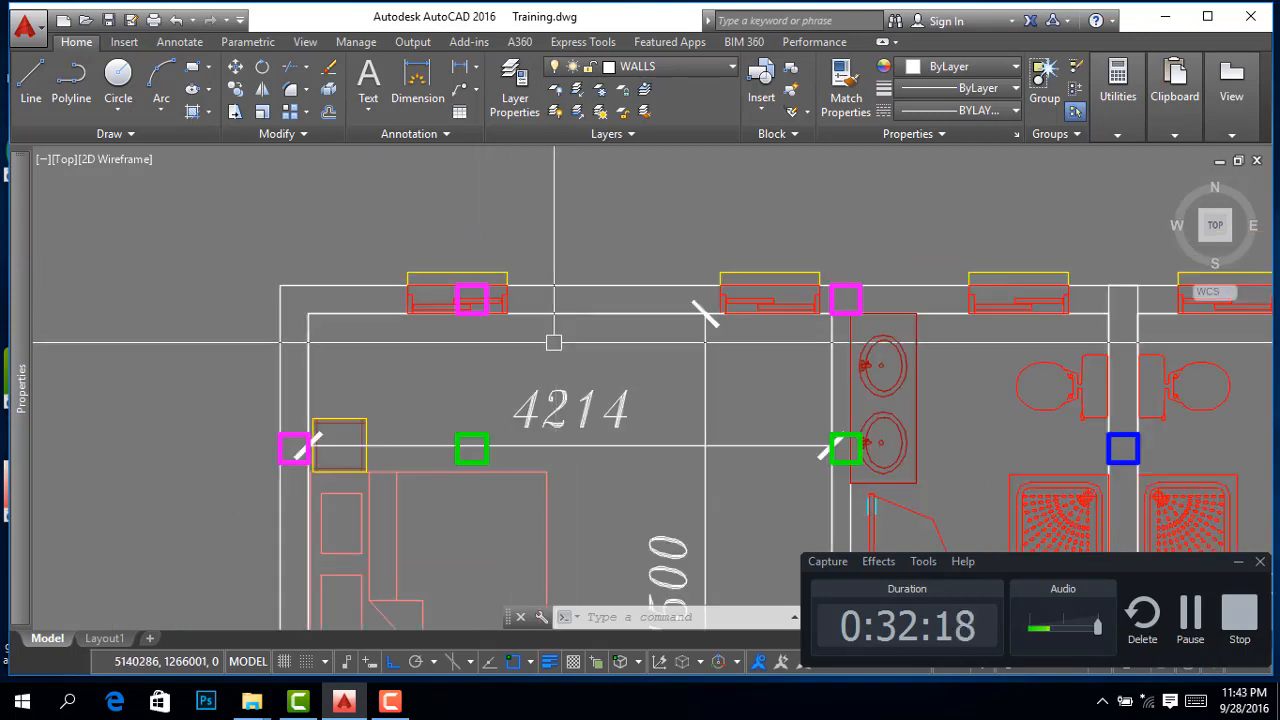
scroll(549, 324, down, 2)
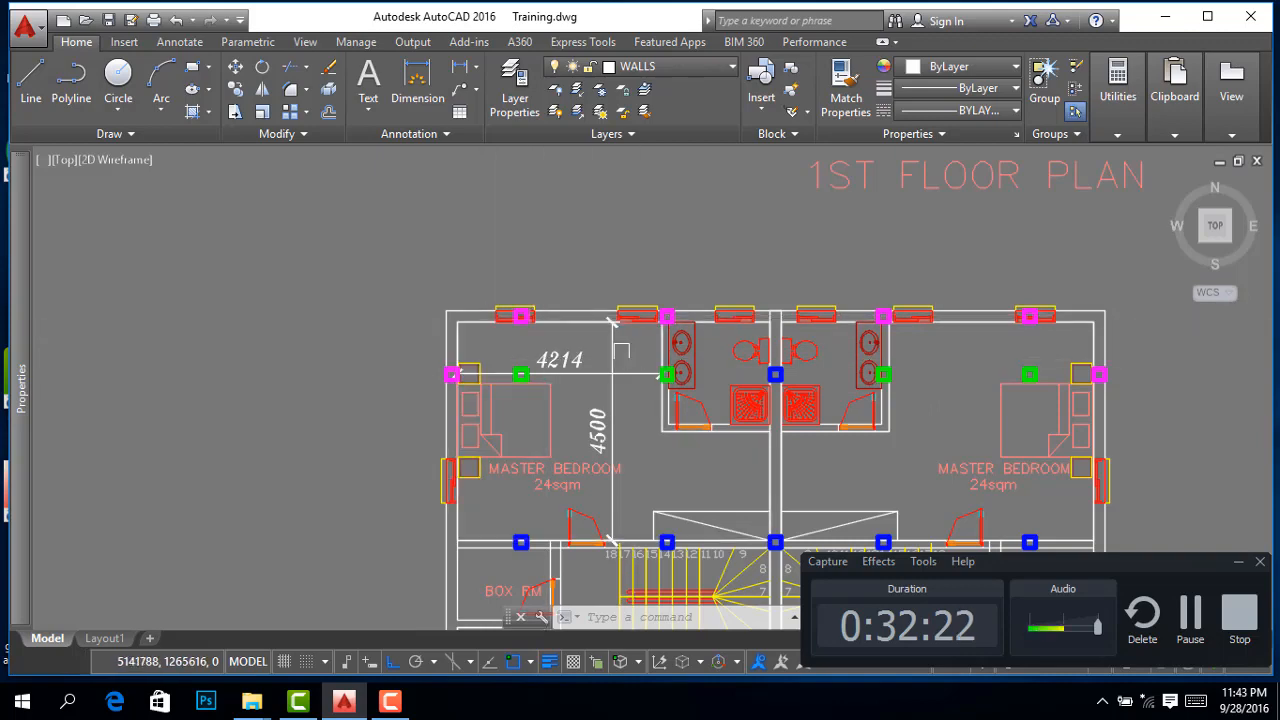
scroll(542, 314, up, 3)
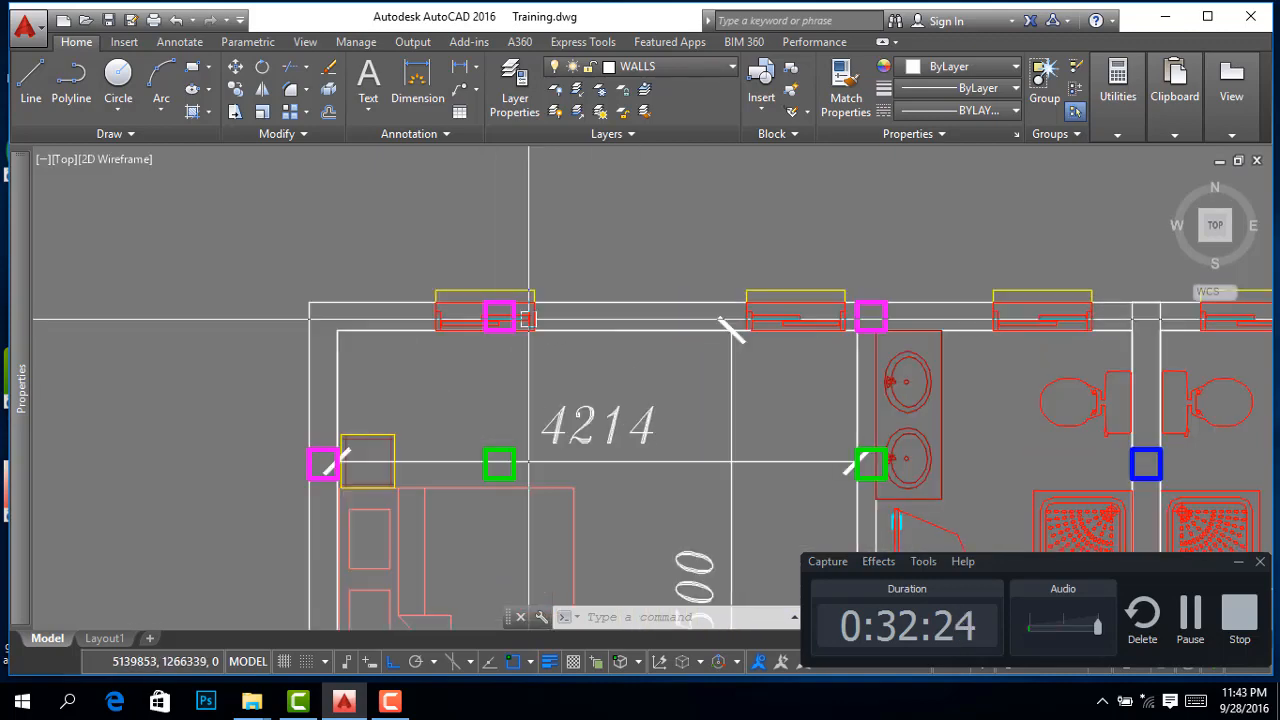
Compare the column layout of the furnished upper floor plans with the kitchens, maids rooms and living/dine areas of the ground floor plan
scroll(528, 318, down, 5)
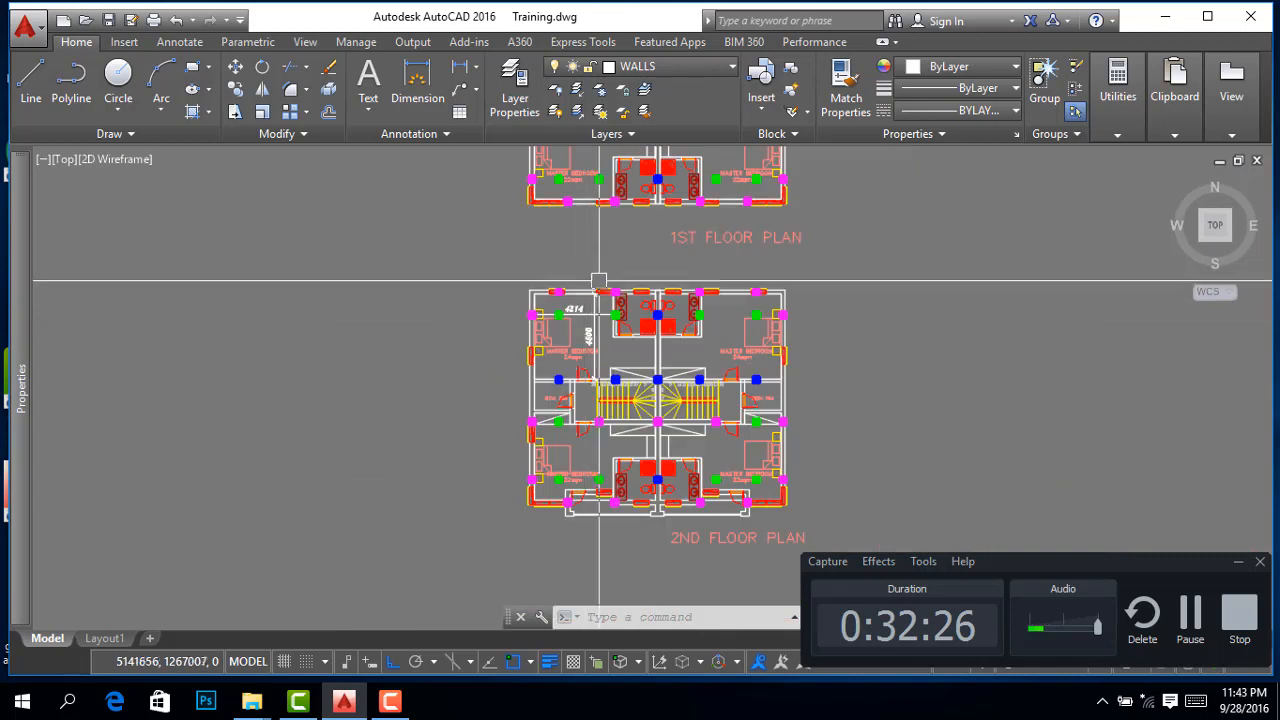
scroll(632, 332, up, 3)
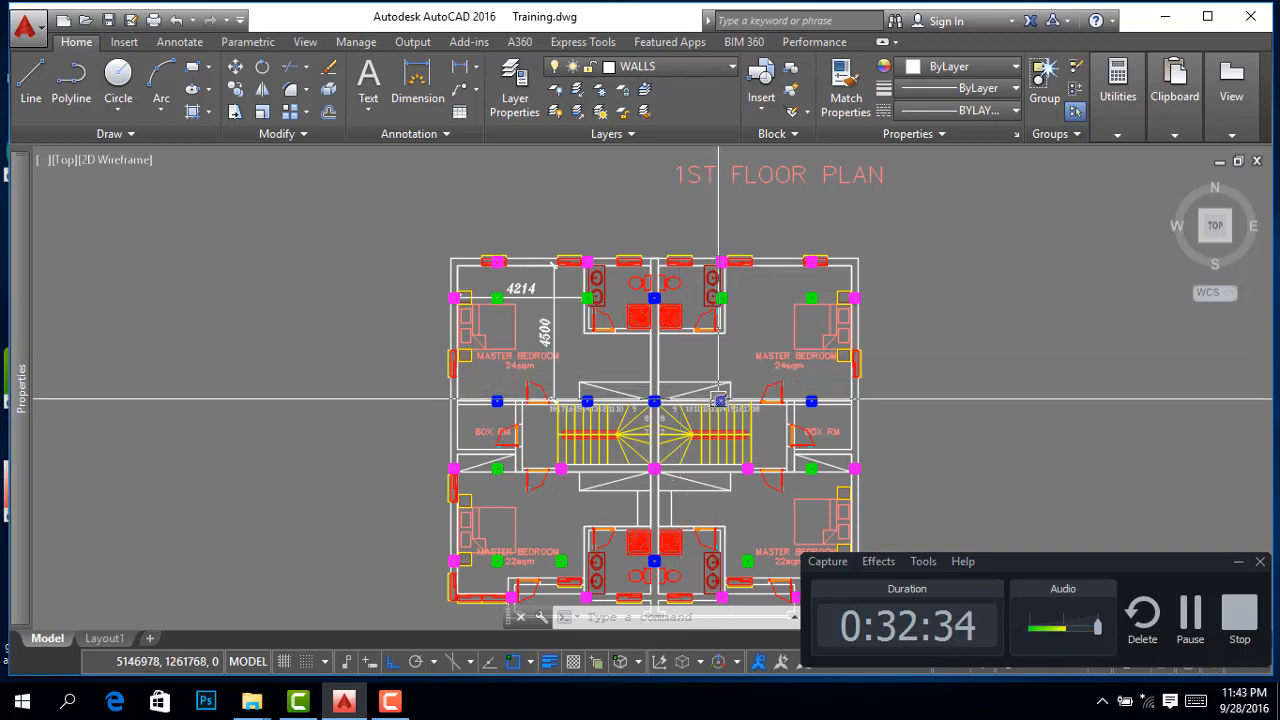
scroll(662, 378, down, 5)
scroll(651, 294, down, 2)
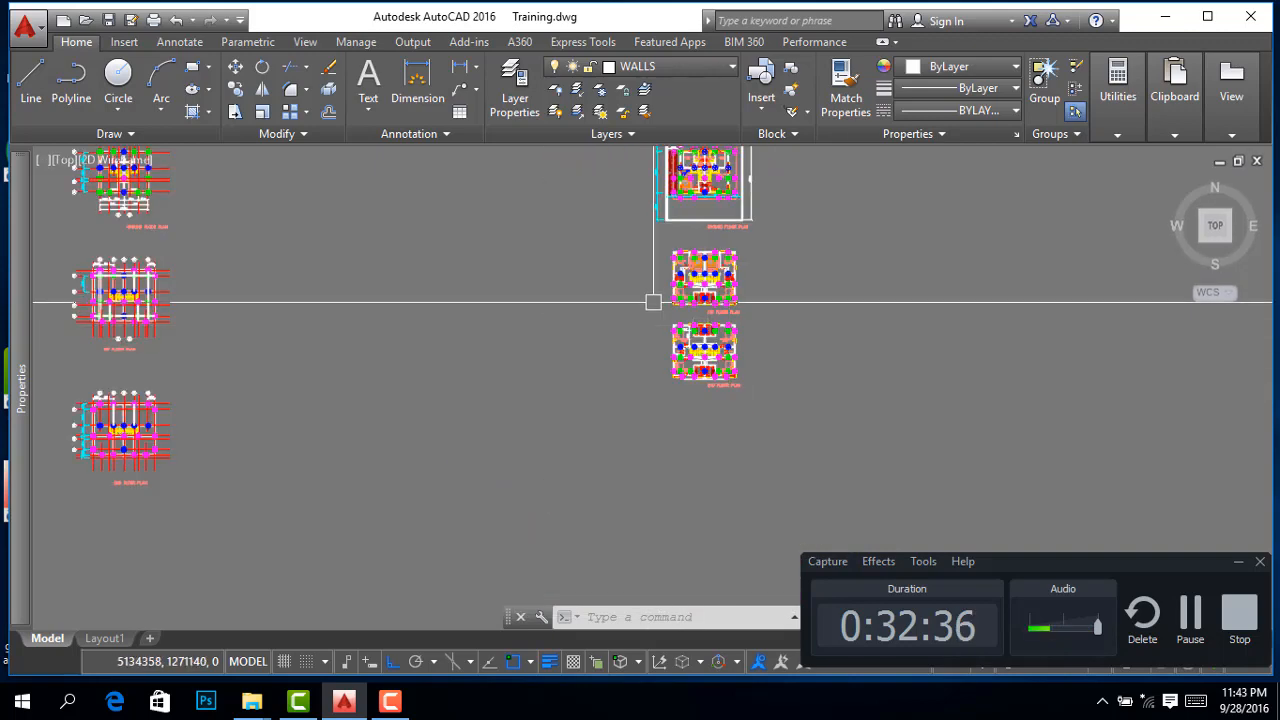
scroll(715, 290, up, 6)
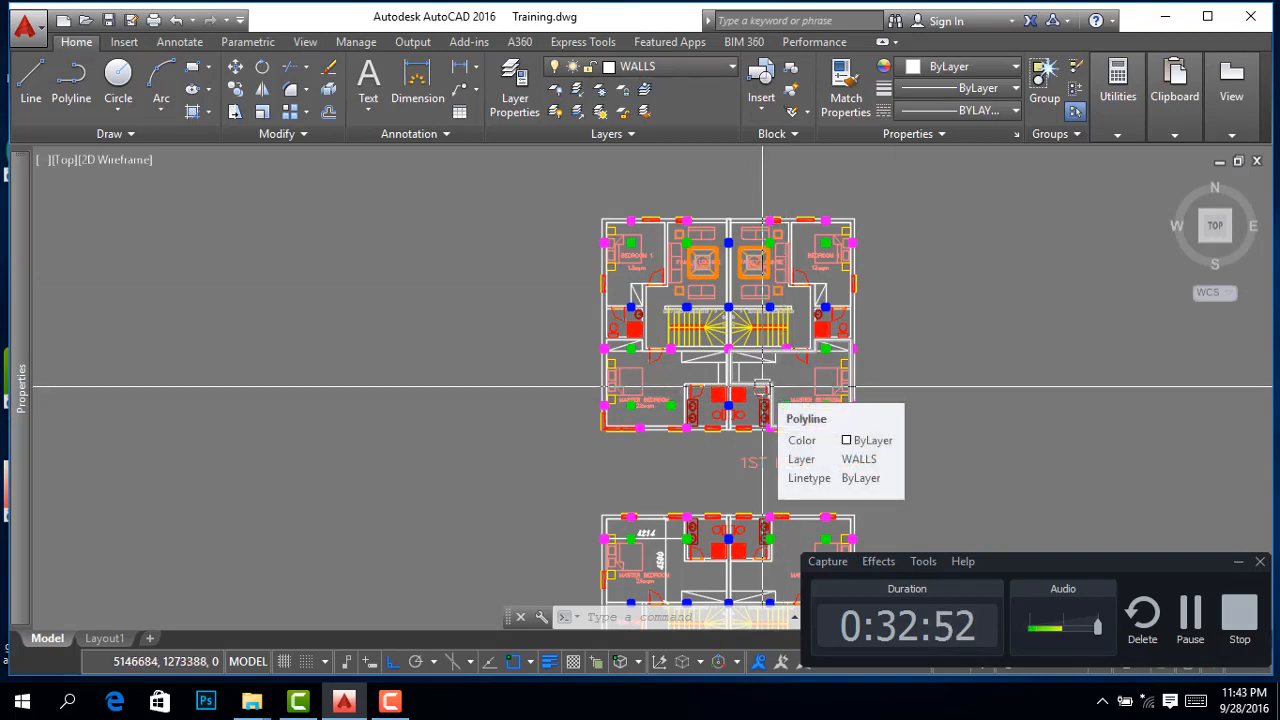
scroll(763, 387, down, 7)
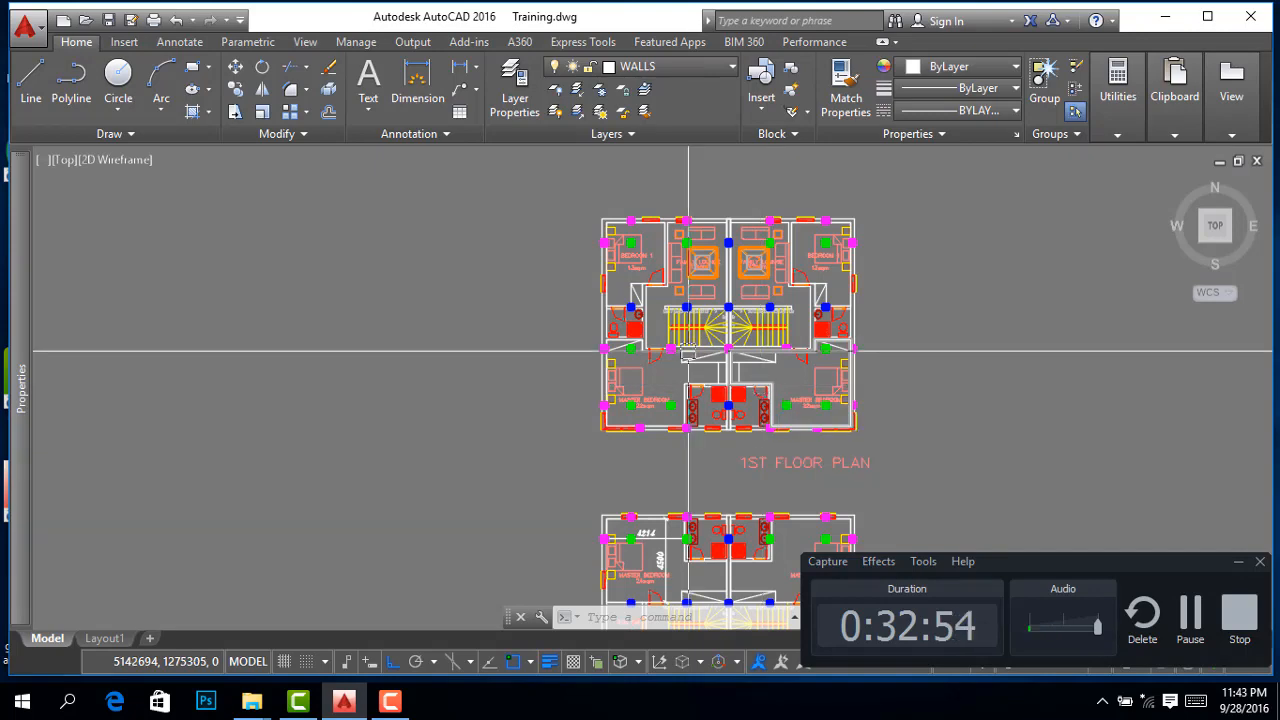
scroll(689, 349, up, 3)
scroll(718, 215, up, 4)
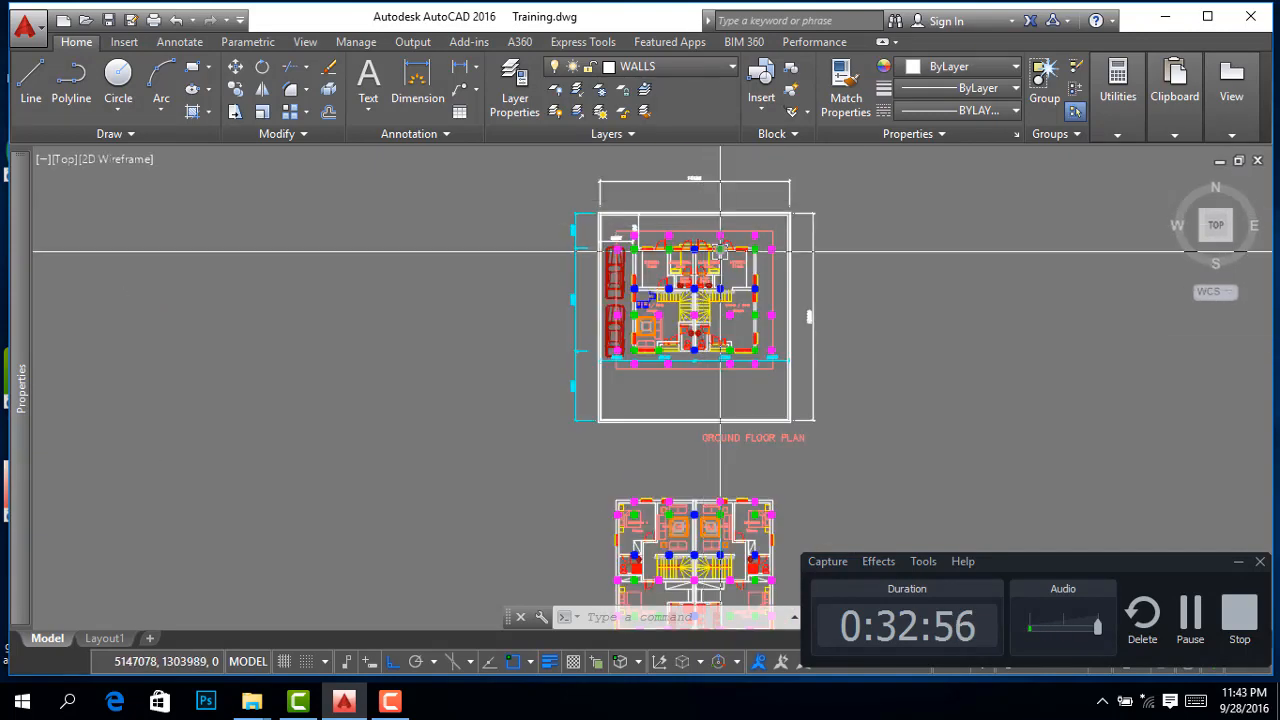
scroll(751, 273, up, 2)
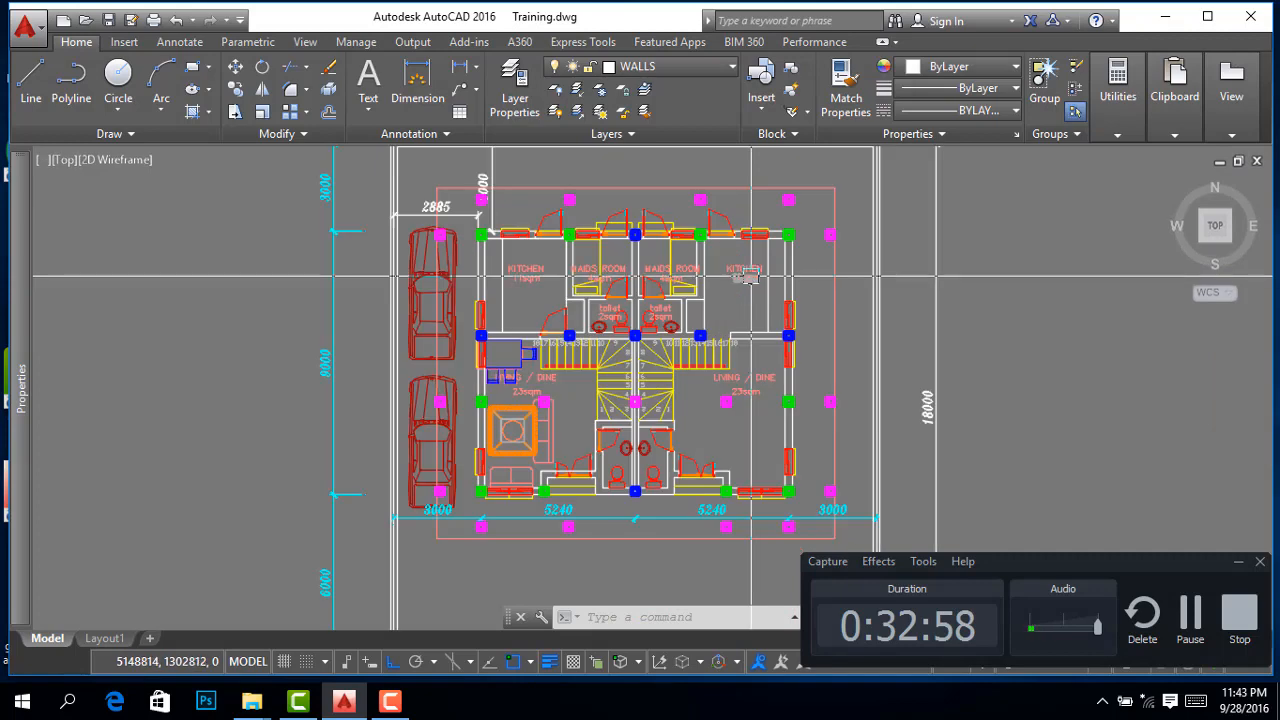
scroll(738, 328, up, 2)
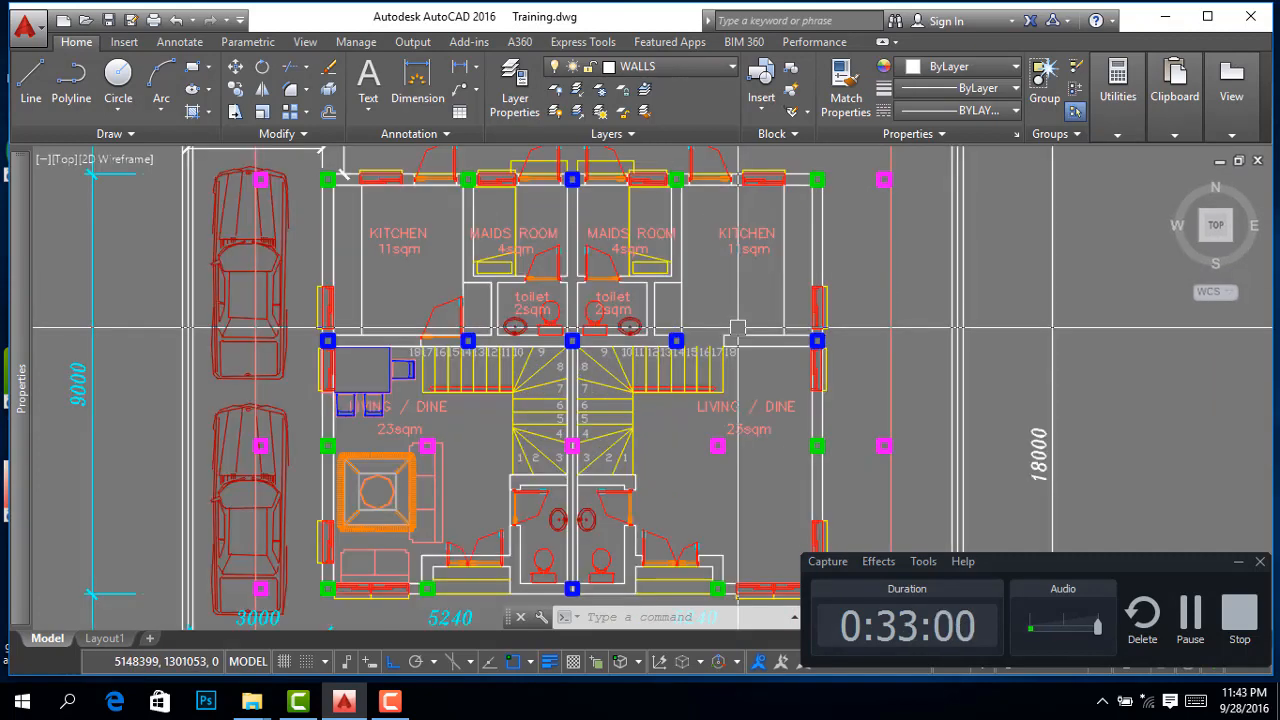